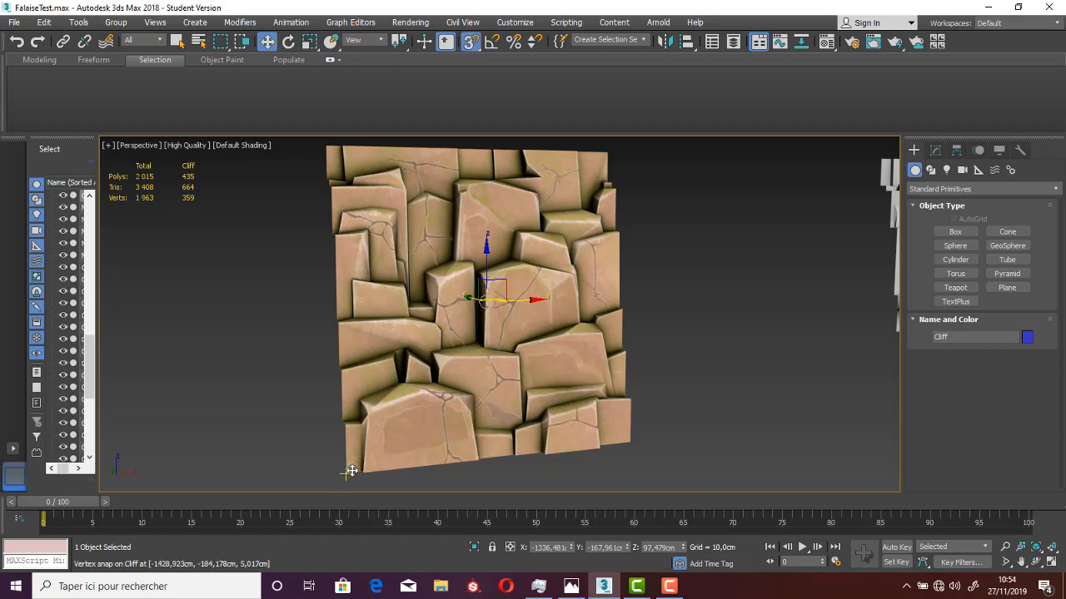
Clone the textured Cliff tile sideways with vertex snapping so the copy sits flush against its side edge
{"action": "mouse_move", "coordinate": [351, 471]}
{"action": "left_mouse_down", "text": "shift"}
{"action": "mouse_move", "coordinate": [638, 413]}
{"action": "mouse_move", "coordinate": [628, 408]}
{"action": "left_mouse_up", "text": "shift"}
{"action": "left_click", "coordinate": [537, 348]}
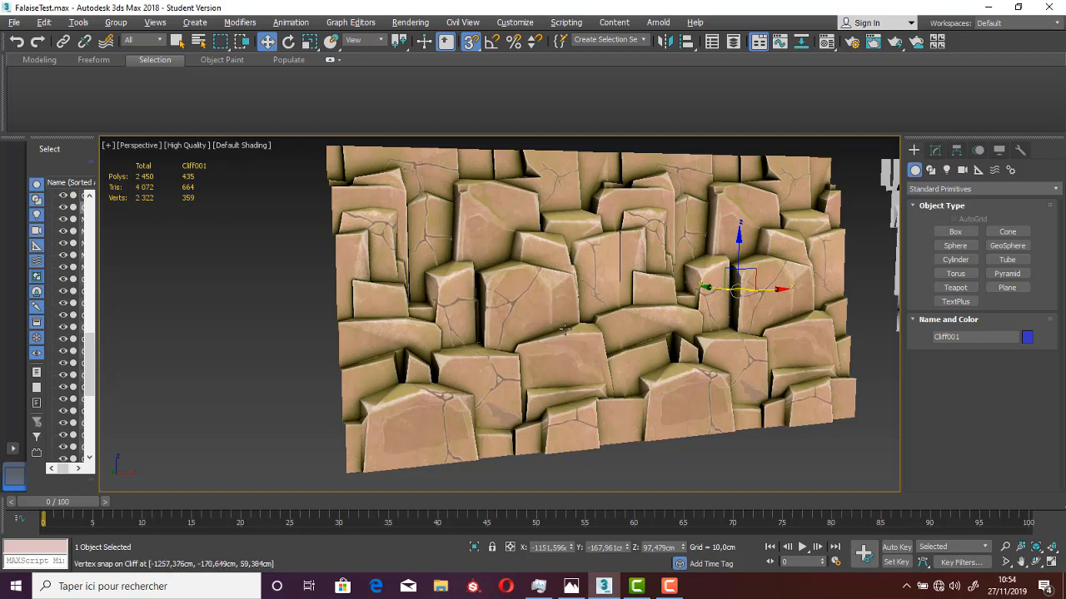
{"action": "middle_click_drag", "start_coordinate": [566, 330], "coordinate": [549, 311], "text": "alt"}
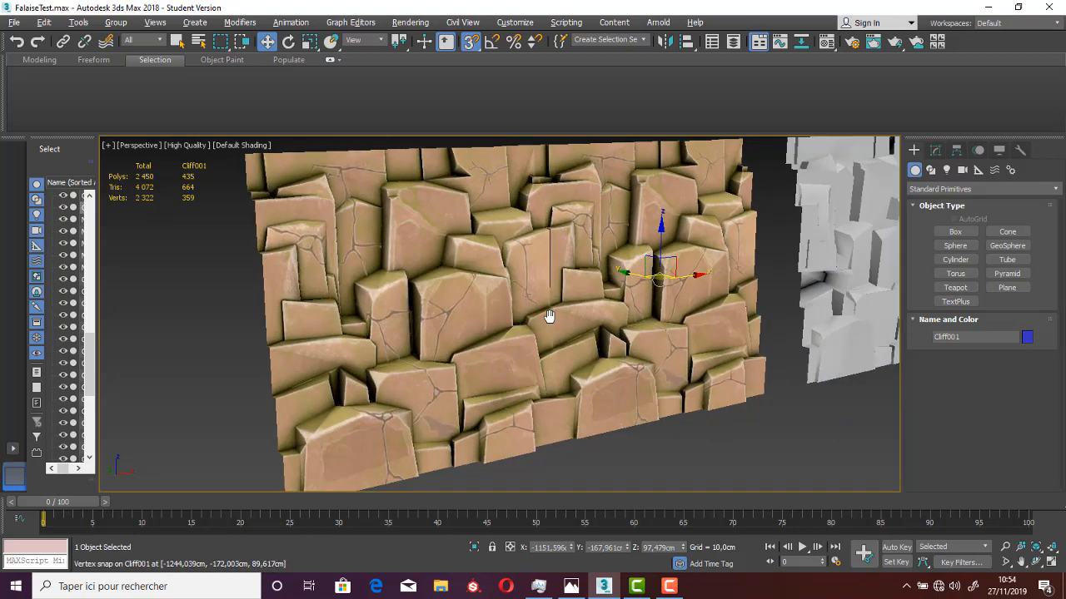
{"action": "scroll", "coordinate": [549, 311], "scroll_direction": "down", "scroll_amount": 3}
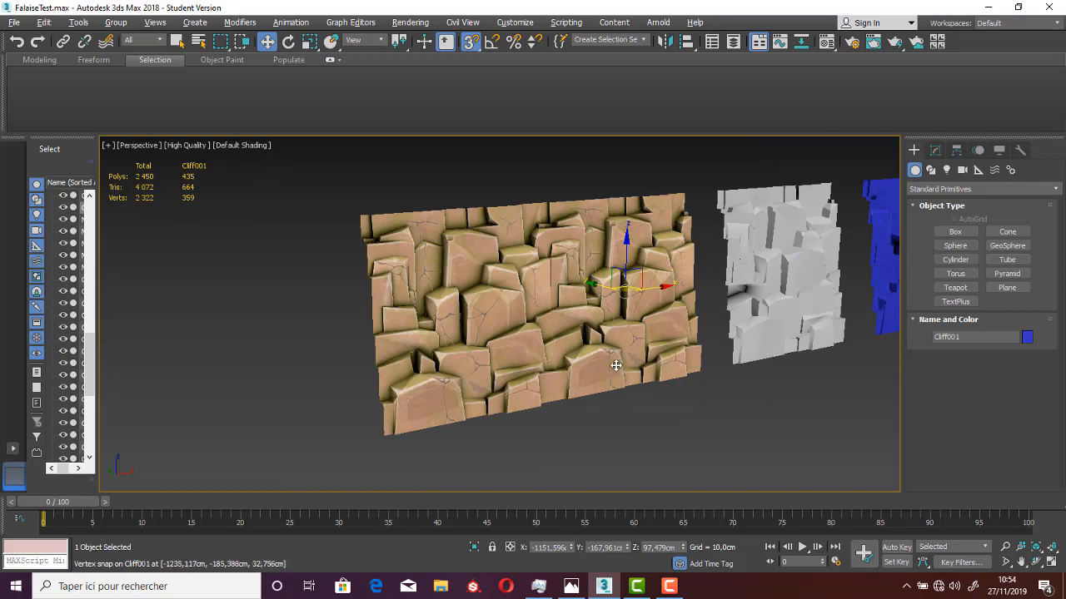
Clone the original Cliff tile as a copy named Cliff002 and snap it directly on top of the original
{"action": "left_click", "coordinate": [476, 394]}
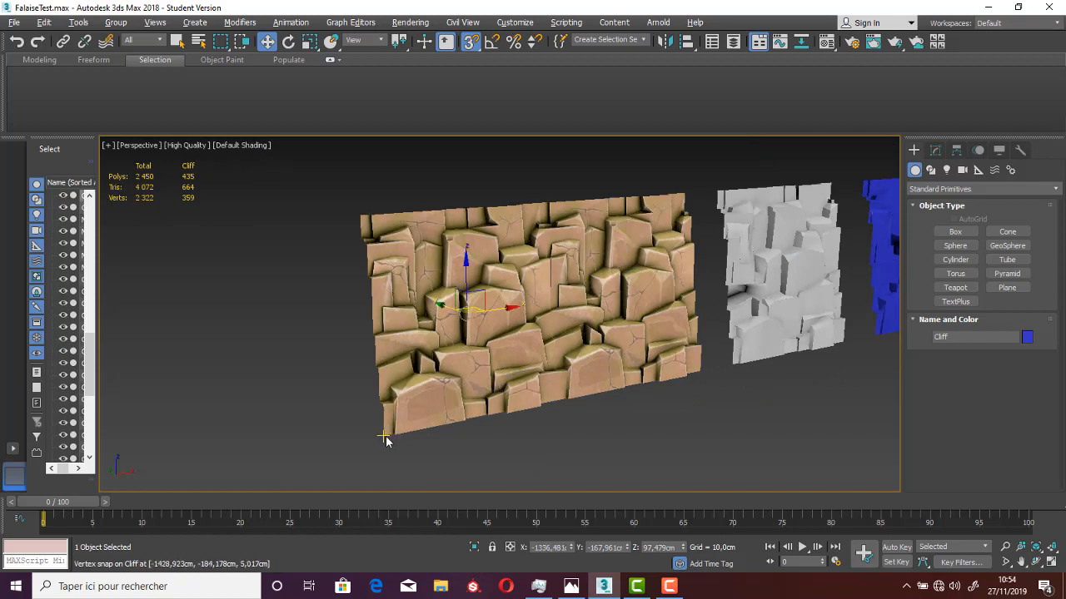
{"action": "mouse_move", "coordinate": [384, 436]}
{"action": "left_mouse_down", "text": "shift"}
{"action": "mouse_move", "coordinate": [357, 136]}
{"action": "mouse_move", "coordinate": [222, 138]}
{"action": "mouse_move", "coordinate": [255, 178]}
{"action": "left_mouse_up", "text": "shift"}
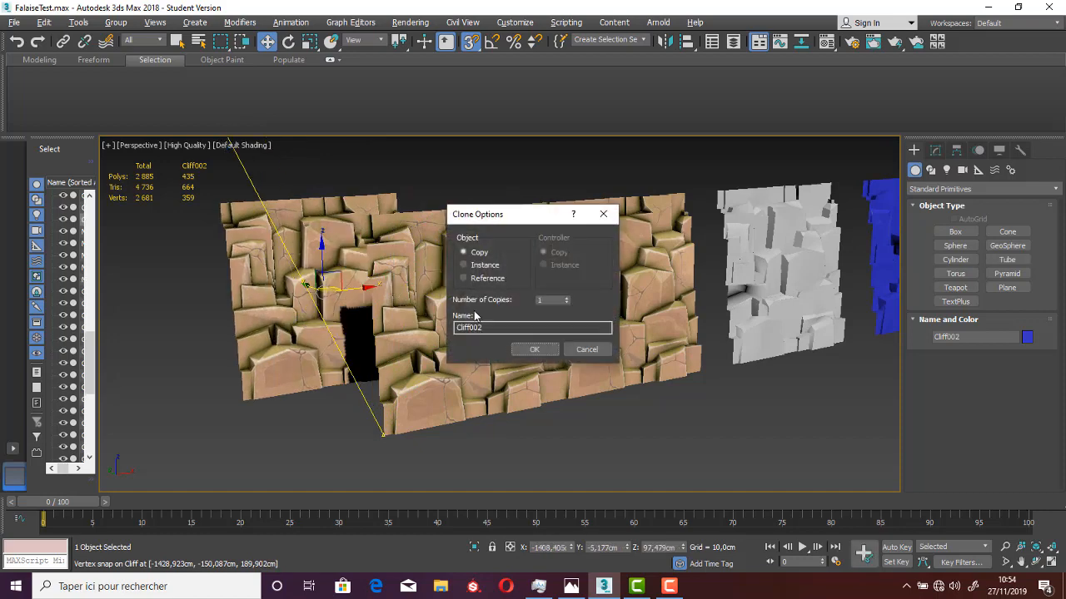
{"action": "left_click", "coordinate": [527, 349]}
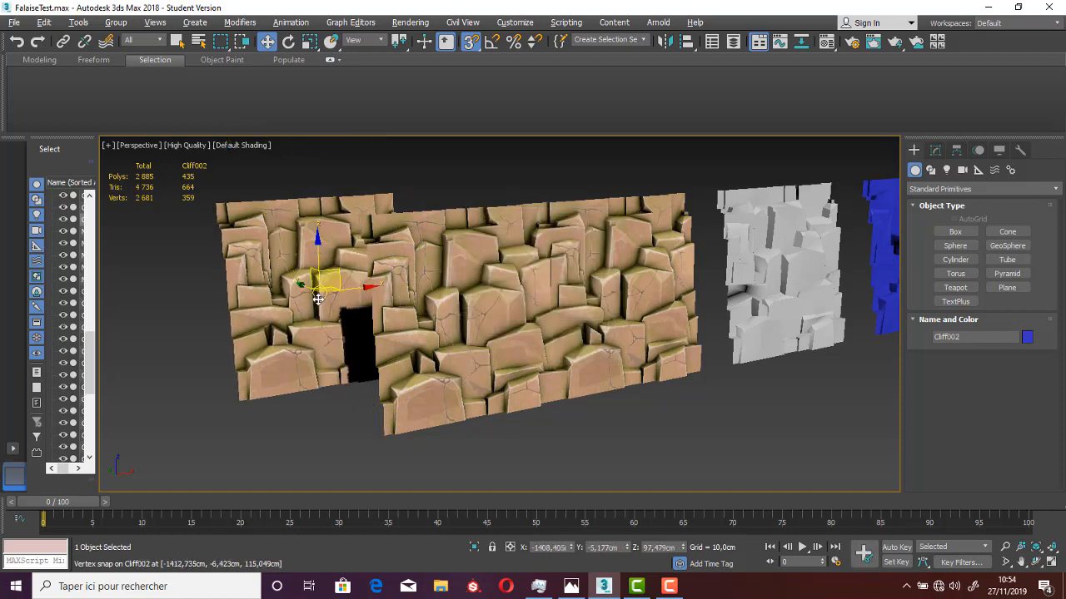
{"action": "left_click_drag", "start_coordinate": [238, 401], "coordinate": [361, 225]}
{"action": "scroll", "coordinate": [399, 375], "scroll_direction": "down", "scroll_amount": 5}
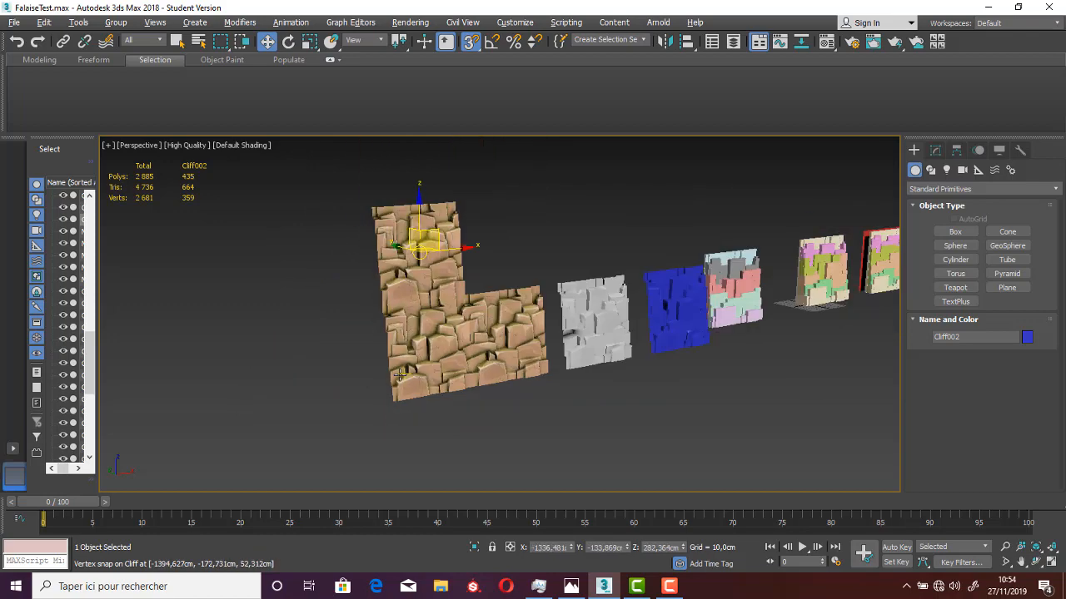
{"action": "left_click", "coordinate": [447, 405]}
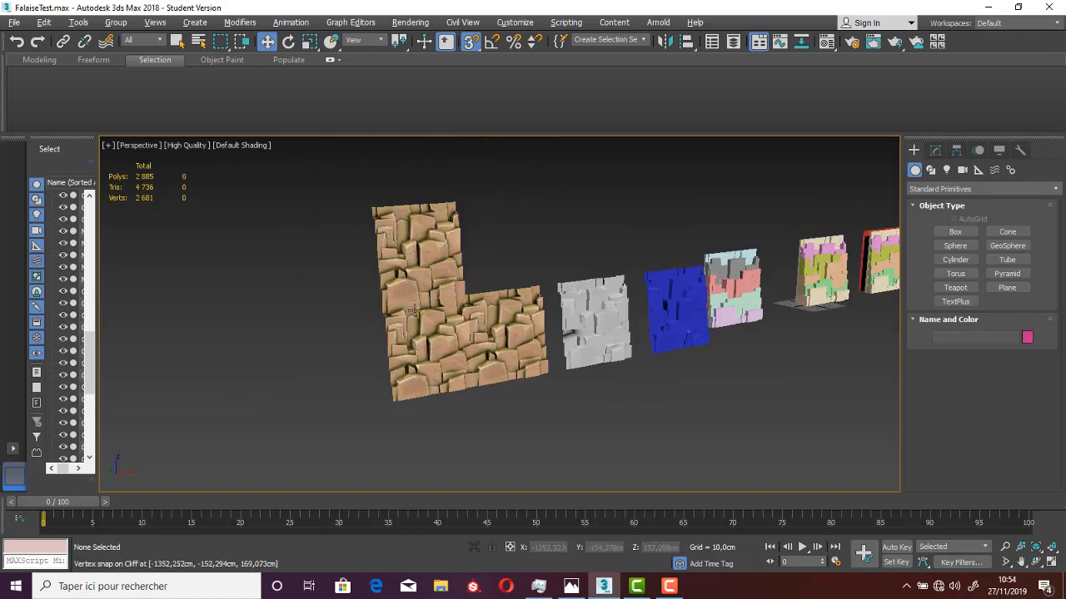
{"action": "scroll", "coordinate": [416, 313], "scroll_direction": "up", "scroll_amount": 3}
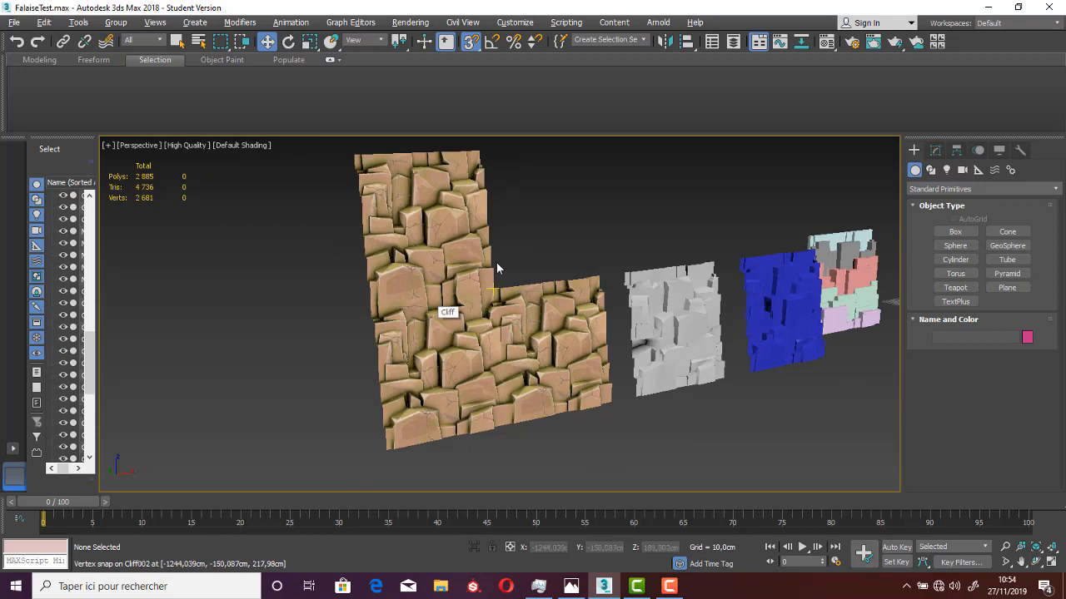
Delete the two cloned cliff tiles, keeping only the original
{"action": "middle_click_drag", "start_coordinate": [494, 266], "coordinate": [418, 262]}
{"action": "left_click", "coordinate": [450, 314]}
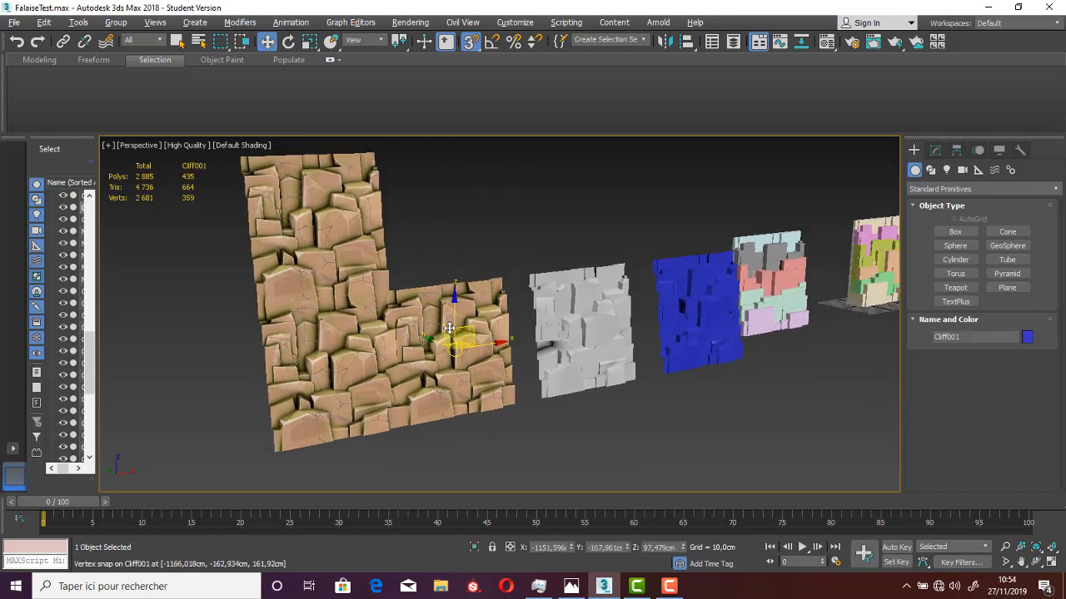
{"action": "key", "text": "Delete"}
{"action": "left_click", "coordinate": [340, 231]}
{"action": "key", "text": "Delete"}
{"action": "middle_click_drag", "start_coordinate": [404, 296], "coordinate": [405, 303]}
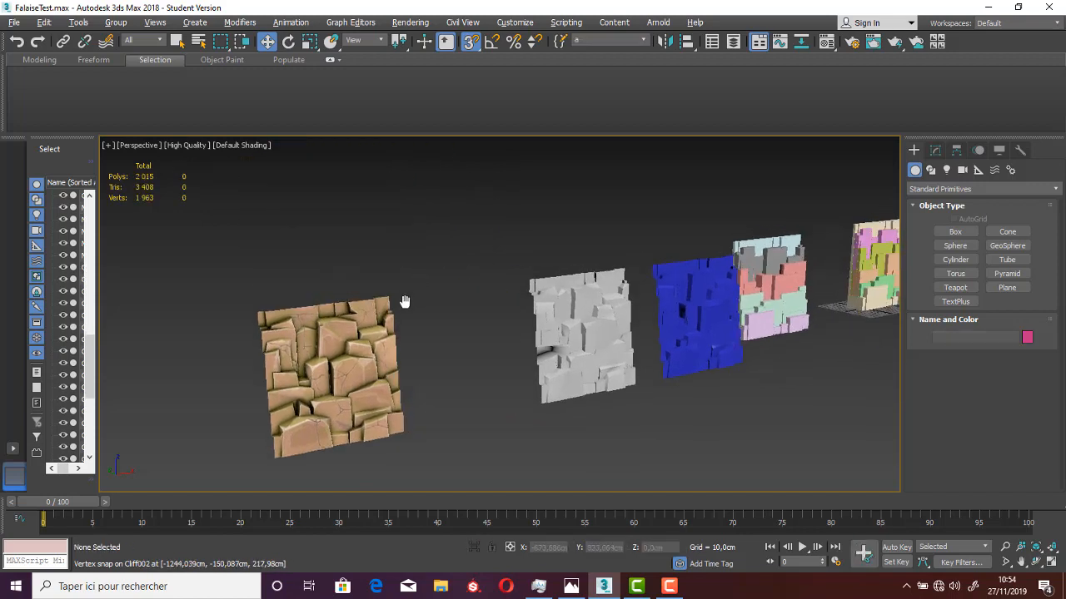
{"action": "scroll", "coordinate": [404, 300], "scroll_direction": "up", "scroll_amount": 6}
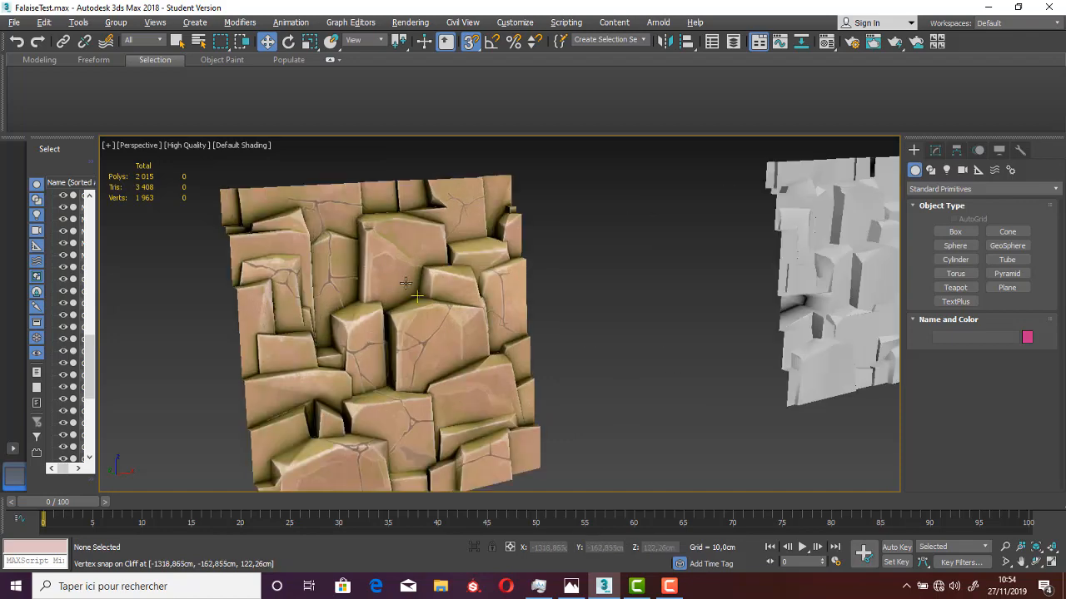
Turn off snapping and consult the numbered rock layout sketch 001.jpg in Photos, then return to 3ds Max
{"action": "key", "text": "s"}
{"action": "middle_click_drag", "start_coordinate": [530, 301], "coordinate": [235, 338]}
{"action": "middle_click_drag", "start_coordinate": [441, 311], "coordinate": [108, 373]}
{"action": "scroll", "coordinate": [125, 373], "scroll_direction": "down", "scroll_amount": 3}
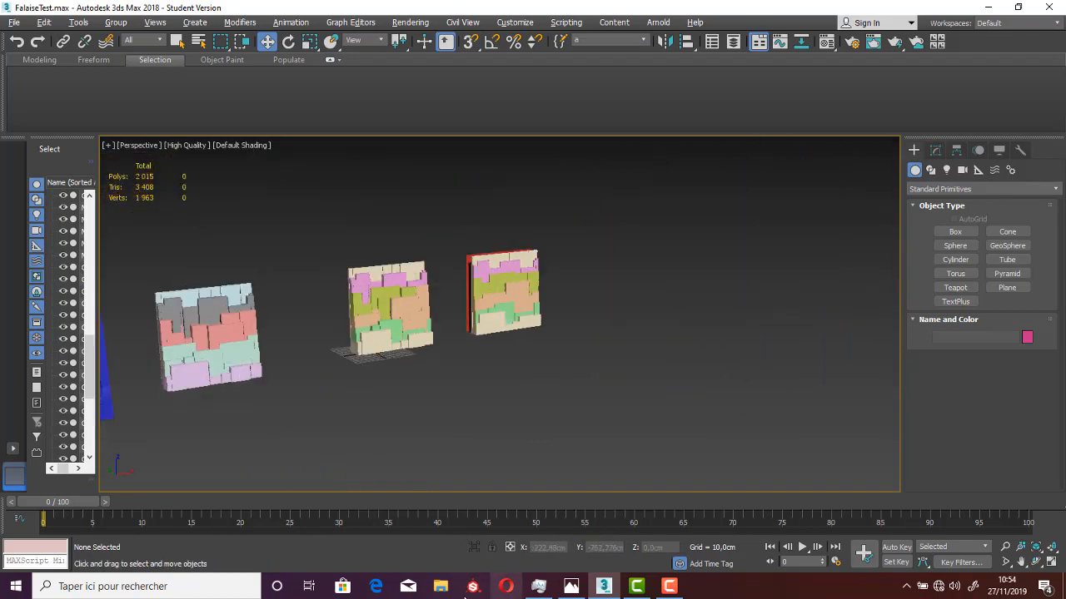
{"action": "left_click", "coordinate": [570, 587]}
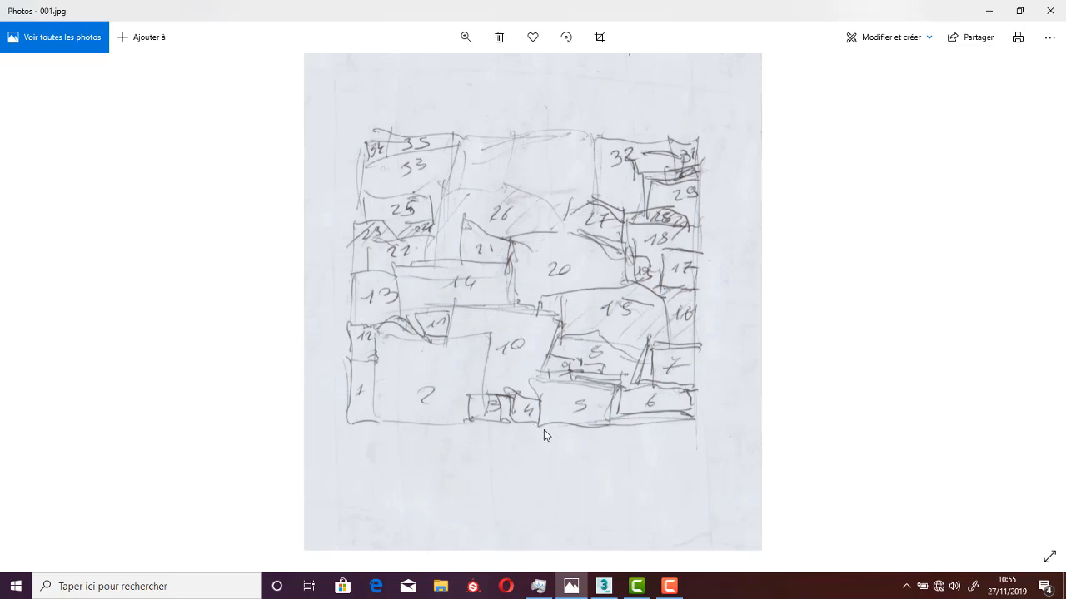
{"action": "left_click", "coordinate": [606, 588]}
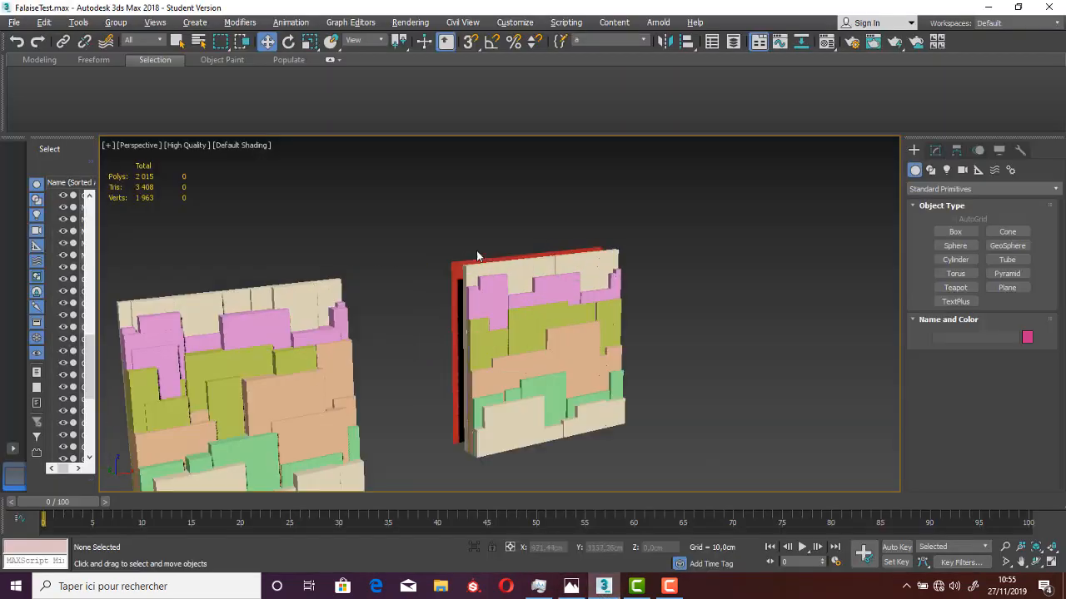
Show edged faces on the models and inspect the layered boxes of the coloured block-out with the red backing
{"action": "scroll", "coordinate": [476, 256], "scroll_direction": "up", "scroll_amount": 3}
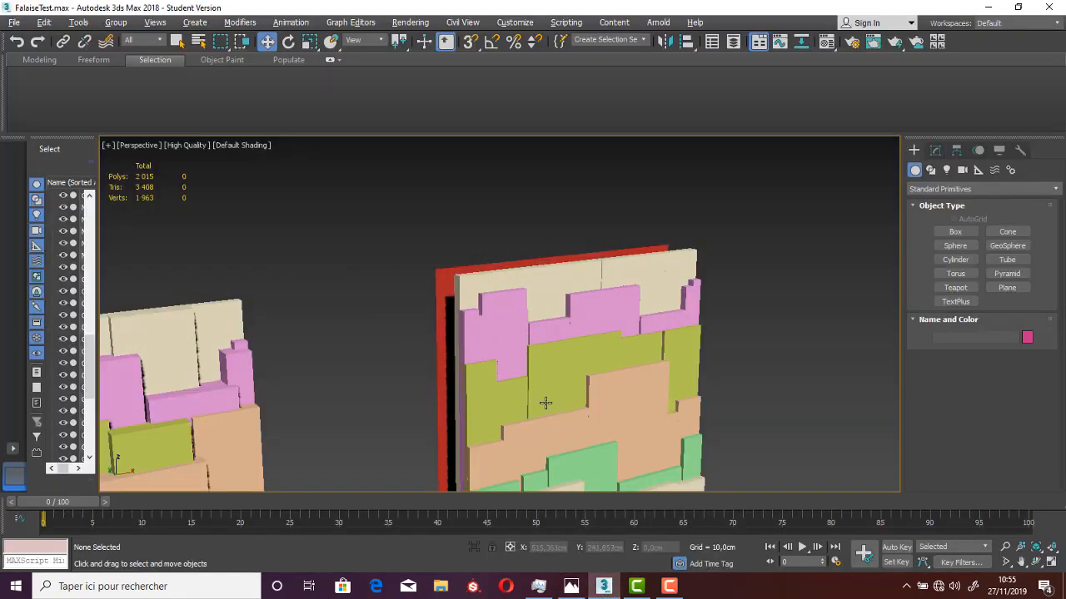
{"action": "middle_click_drag", "start_coordinate": [545, 403], "coordinate": [499, 351], "text": "alt"}
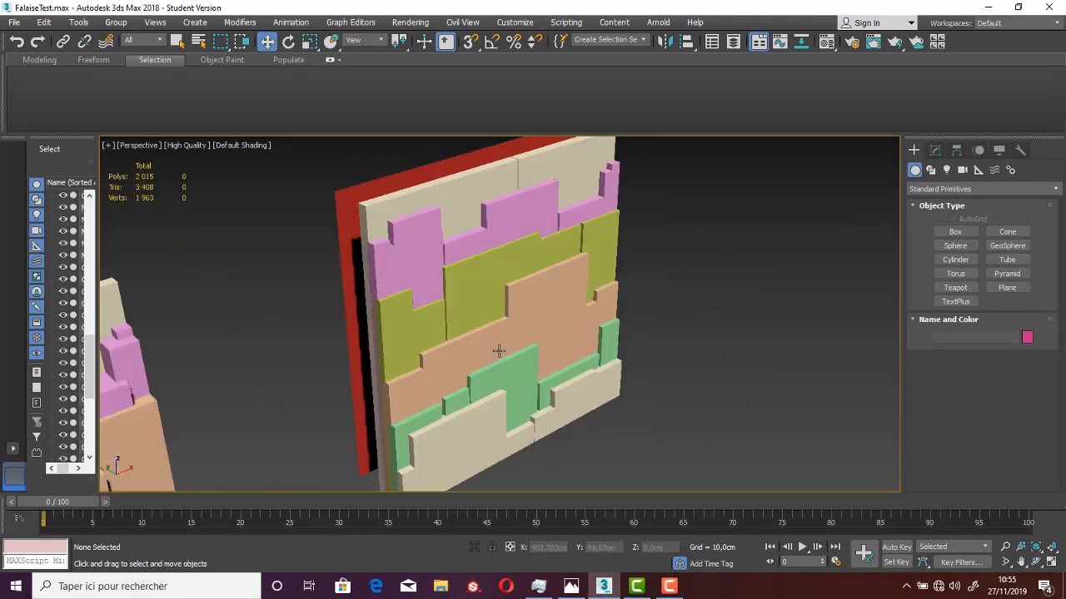
{"action": "key", "text": "F4"}
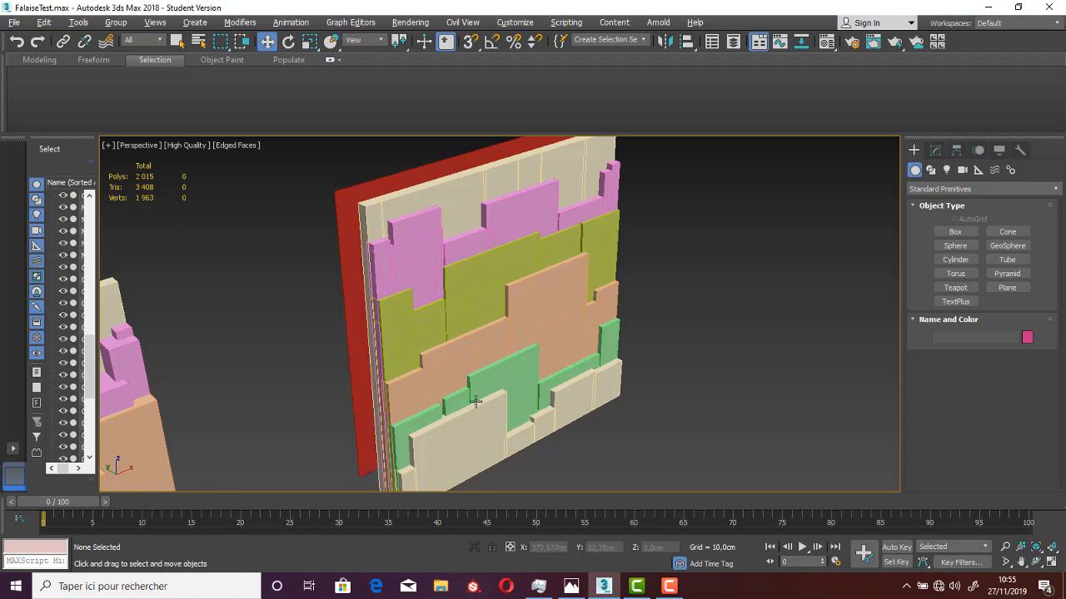
{"action": "middle_click_drag", "start_coordinate": [475, 402], "coordinate": [459, 380], "text": "alt"}
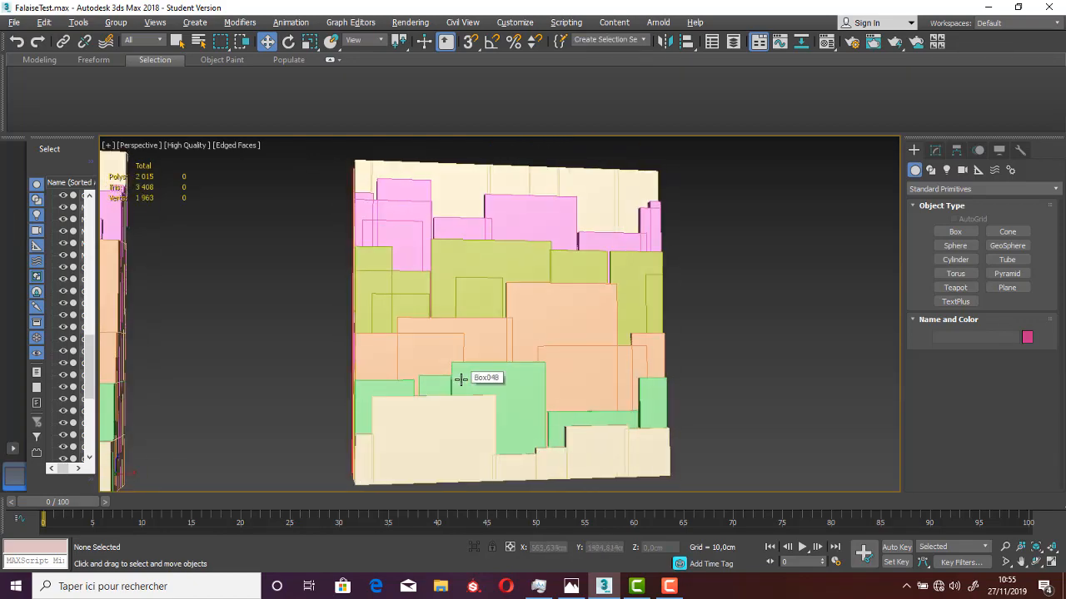
Draw a square plane about 202 cm wide in the Front view, beside the coloured block-outs
{"action": "key", "text": "alt+w"}
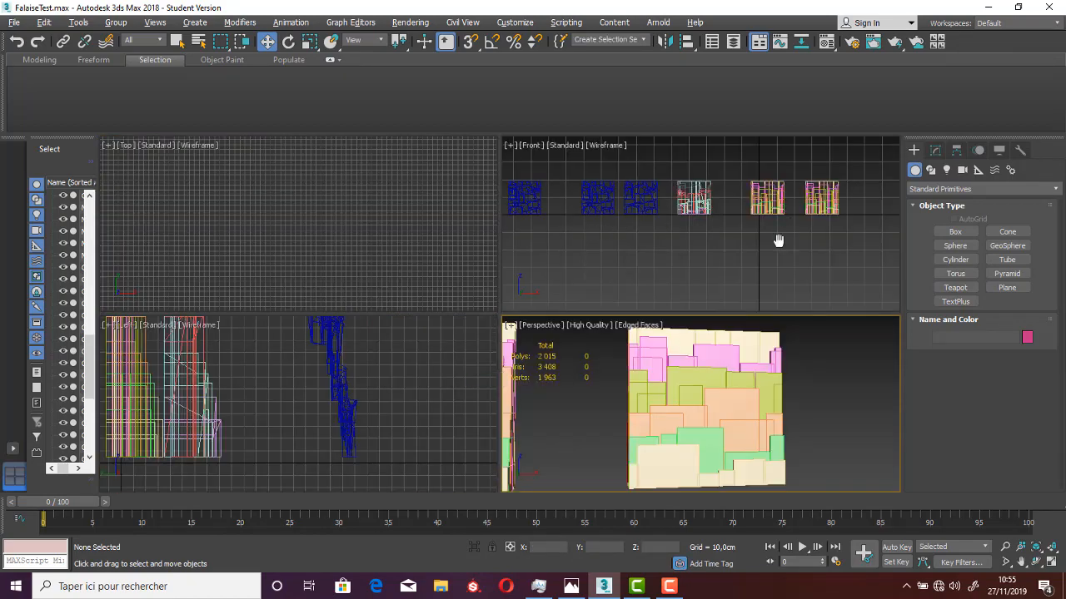
{"action": "middle_click_drag", "start_coordinate": [778, 241], "coordinate": [661, 259]}
{"action": "scroll", "coordinate": [675, 235], "scroll_direction": "up", "scroll_amount": 4}
{"action": "middle_click_drag", "start_coordinate": [696, 222], "coordinate": [625, 253]}
{"action": "key", "text": "alt+w"}
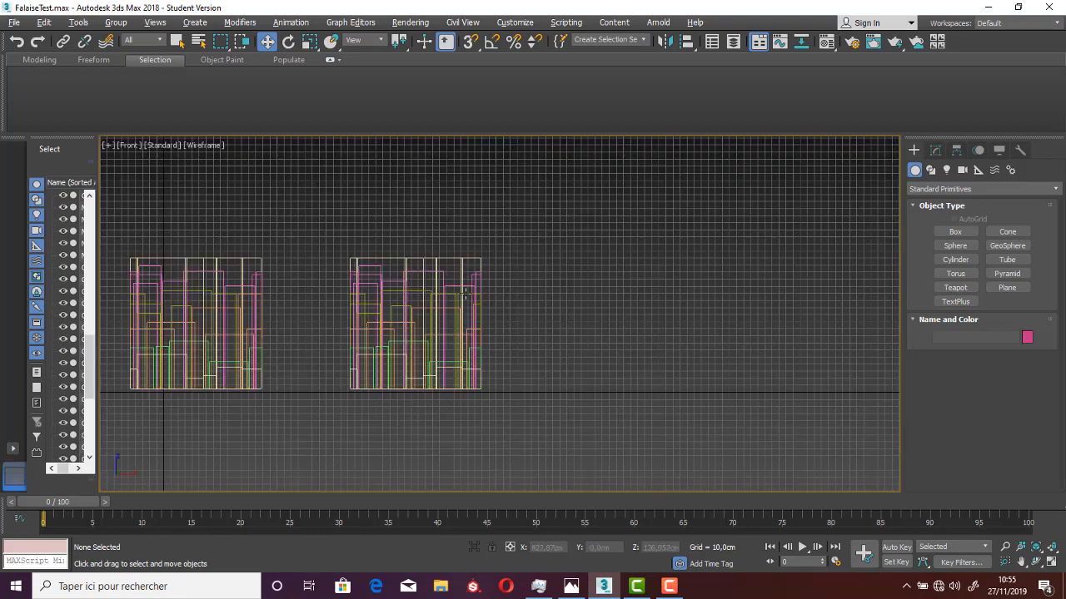
{"action": "middle_click_drag", "start_coordinate": [464, 291], "coordinate": [500, 290]}
{"action": "left_click", "coordinate": [1006, 287]}
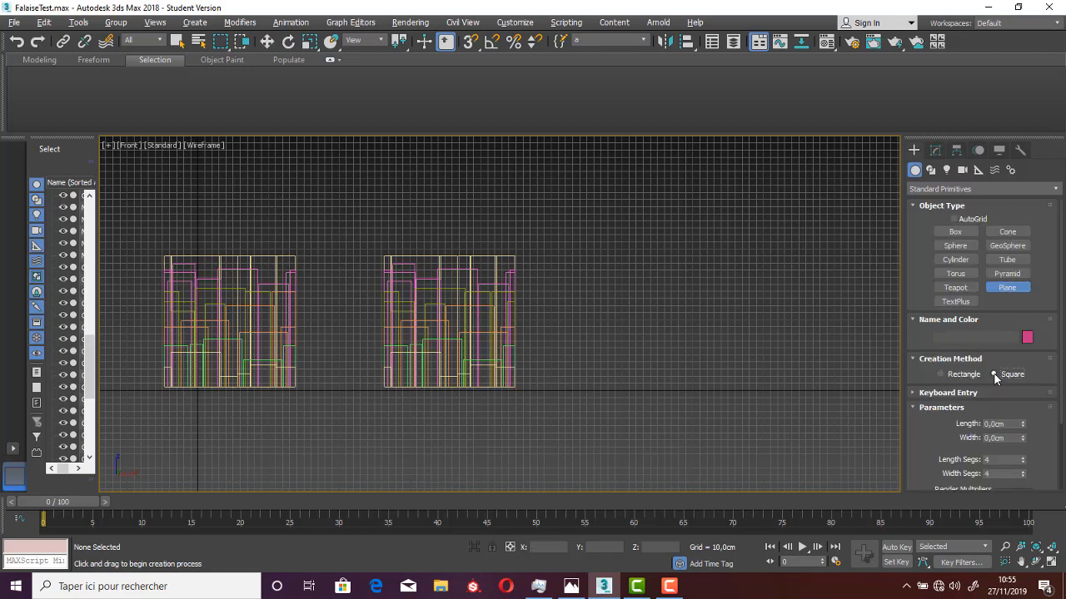
{"action": "left_click_drag", "start_coordinate": [630, 317], "coordinate": [640, 383]}
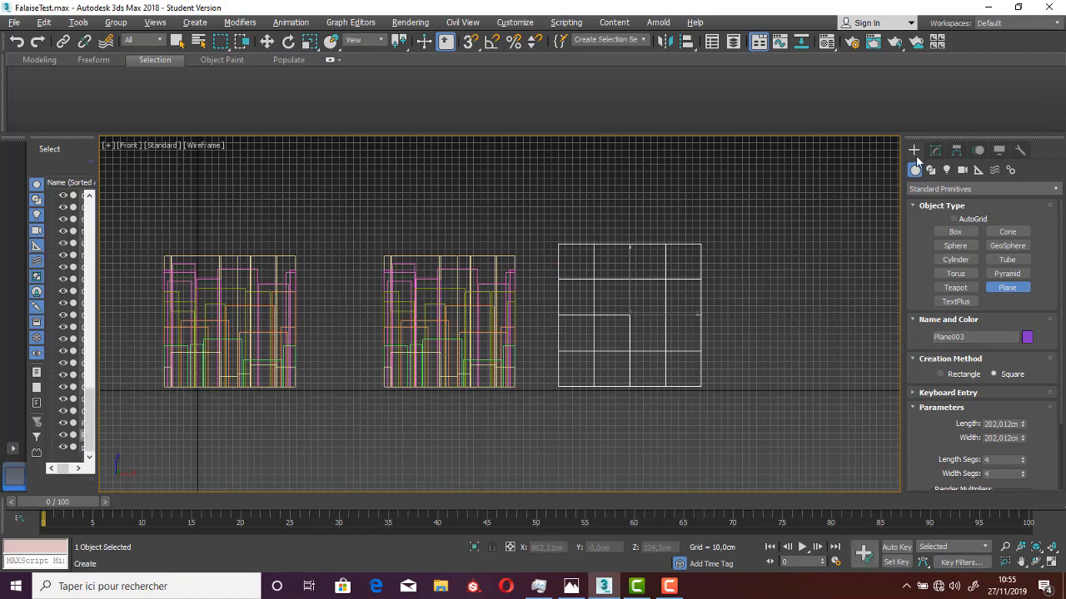
Check the layout sketch and create the first box, about 67 x 34 x 31 cm, at the plane's lower-left corner
{"action": "left_click", "coordinate": [955, 231]}
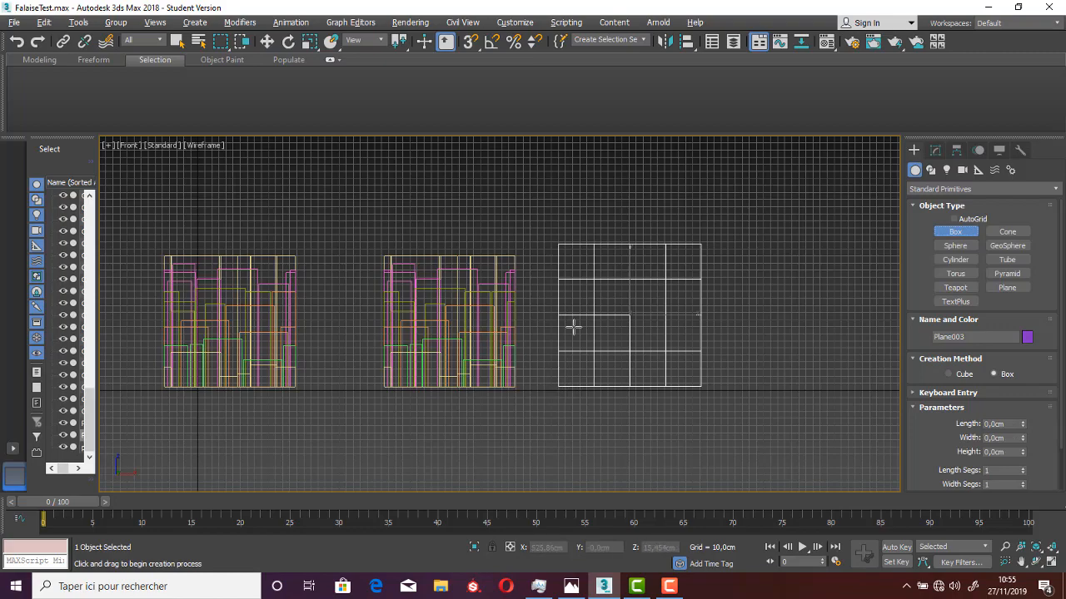
{"action": "middle_click_drag", "start_coordinate": [628, 289], "coordinate": [531, 300]}
{"action": "scroll", "coordinate": [530, 300], "scroll_direction": "up", "scroll_amount": 3}
{"action": "middle_click_drag", "start_coordinate": [514, 343], "coordinate": [513, 289]}
{"action": "left_click", "coordinate": [571, 586]}
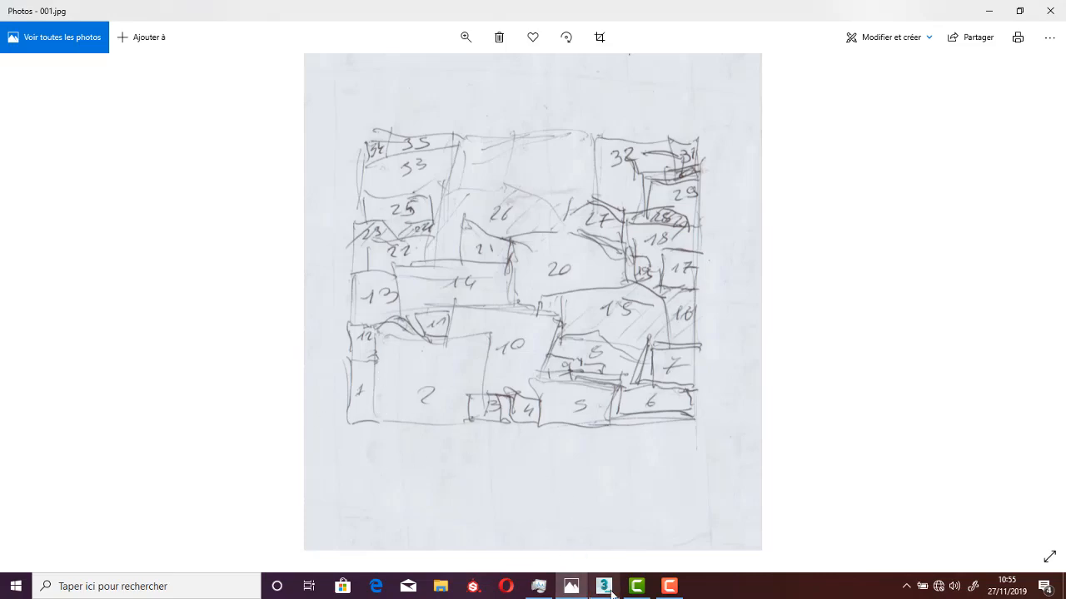
{"action": "left_click", "coordinate": [604, 587]}
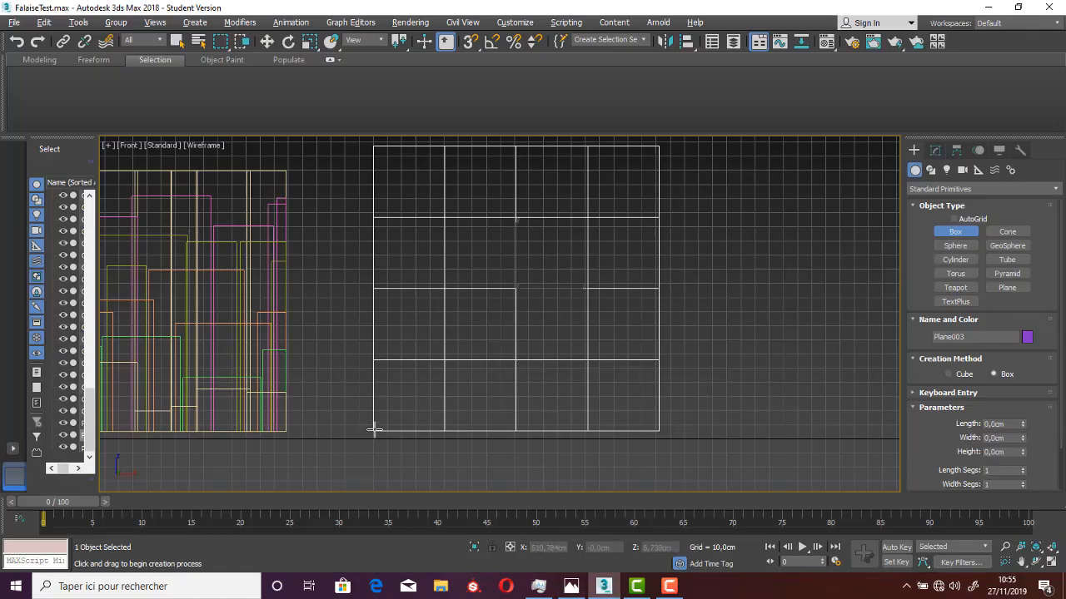
{"action": "left_click_drag", "start_coordinate": [374, 430], "coordinate": [424, 335]}
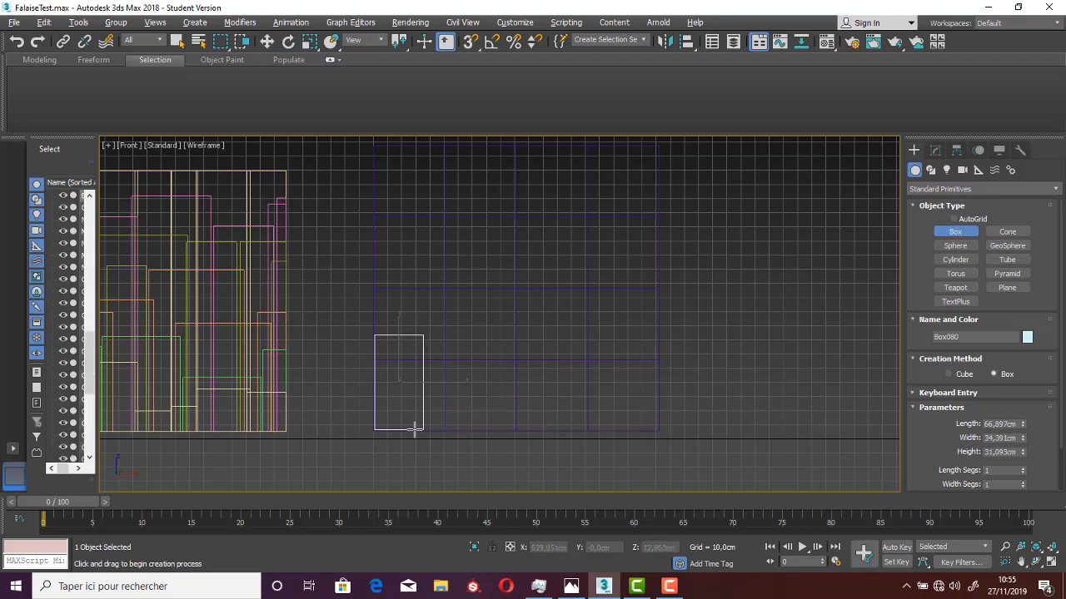
{"action": "left_click", "coordinate": [432, 409]}
Align the box with the plane's lower-left corner and move it out in front of the plane to Y about -282 cm
{"action": "key", "text": "w"}
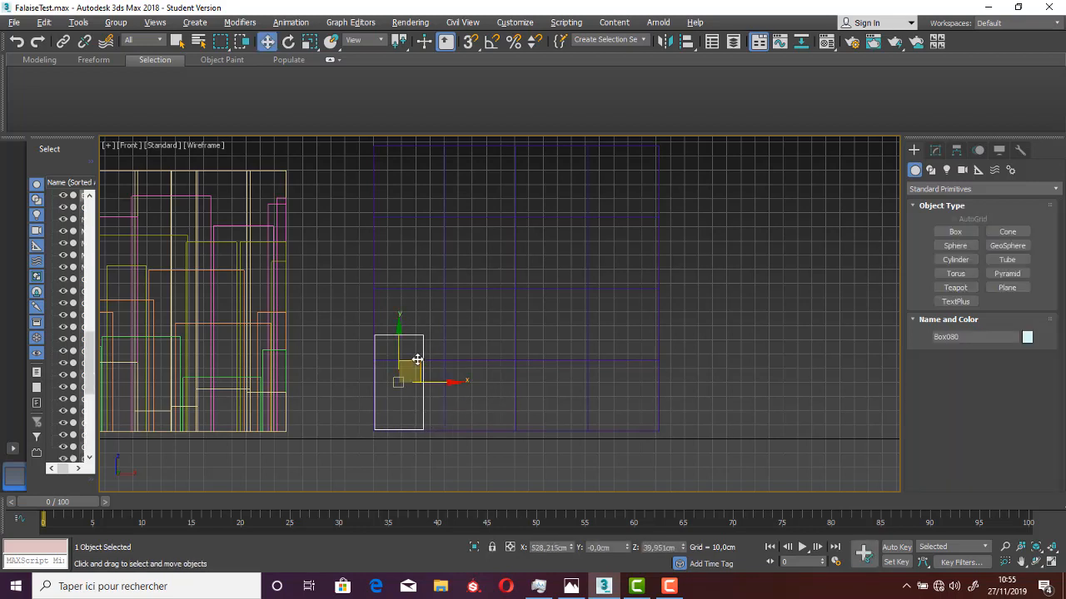
{"action": "left_click_drag", "start_coordinate": [416, 361], "coordinate": [424, 365]}
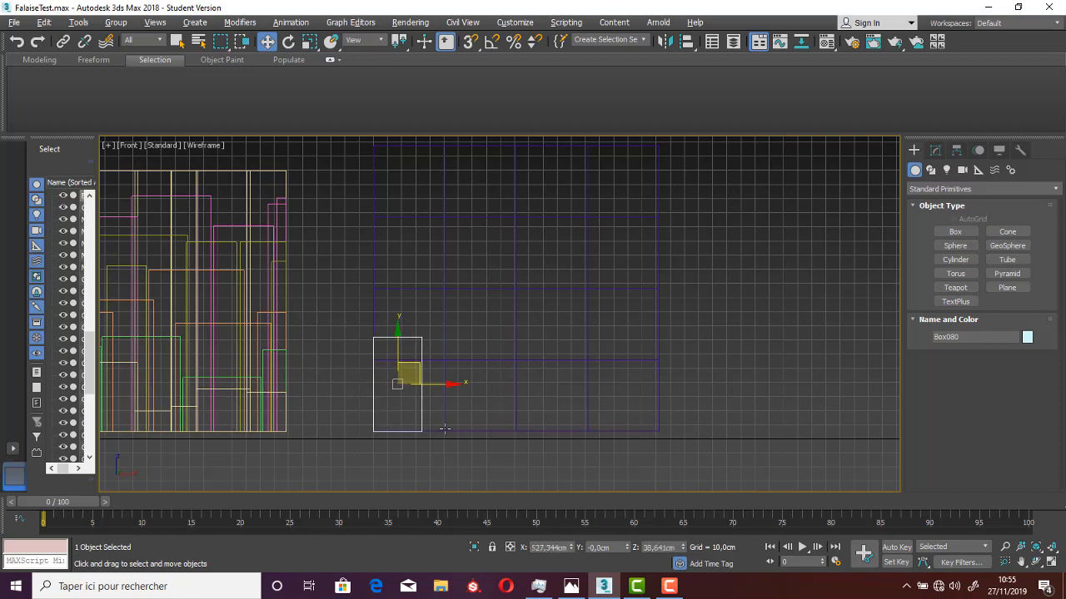
{"action": "key", "text": "alt+w"}
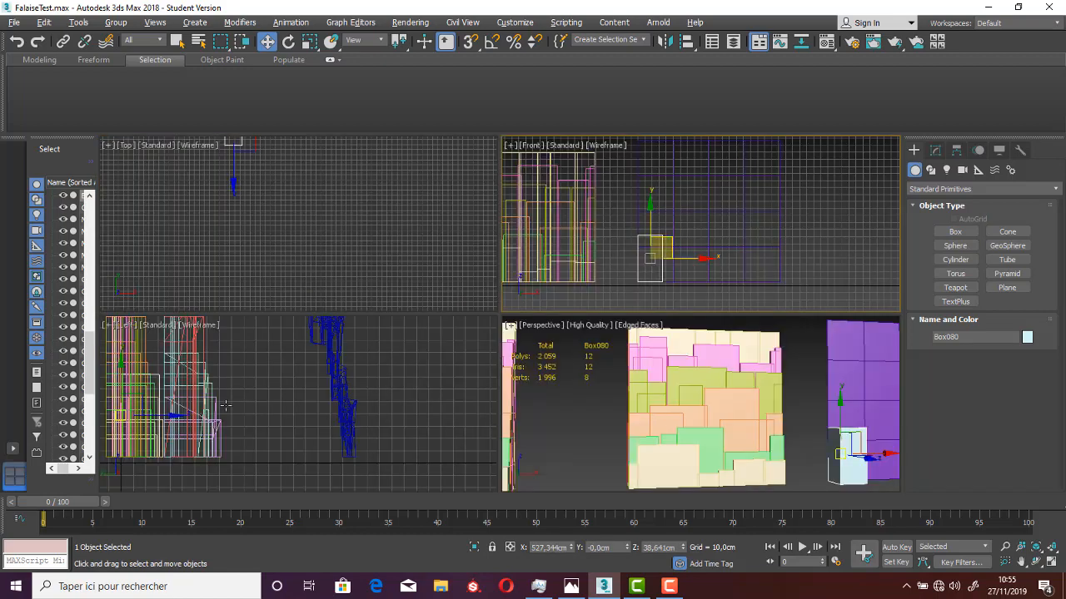
{"action": "scroll", "coordinate": [308, 393], "scroll_direction": "down", "scroll_amount": 5}
{"action": "middle_click_drag", "start_coordinate": [209, 405], "coordinate": [261, 424]}
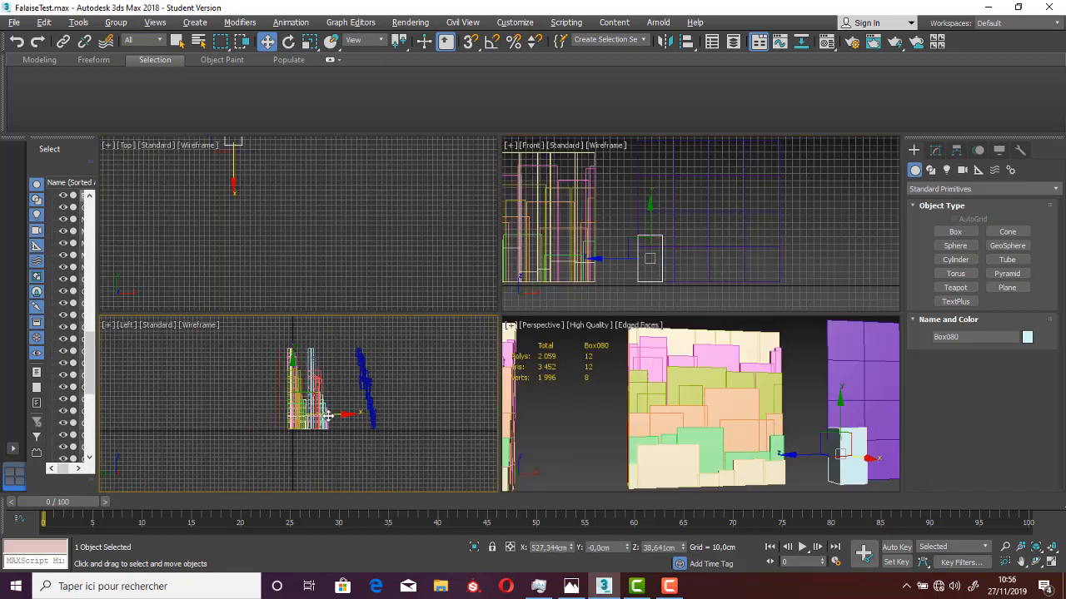
{"action": "left_click_drag", "start_coordinate": [330, 414], "coordinate": [421, 414]}
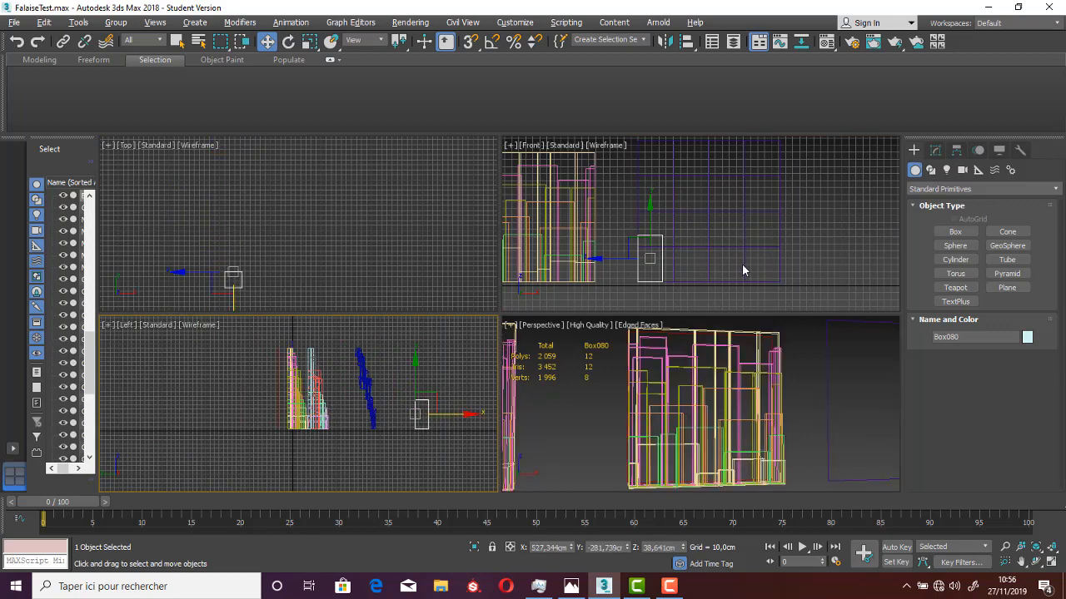
Isolate the new plane and box from the rest of the scene, and select only the box
{"action": "left_click_drag", "start_coordinate": [803, 151], "coordinate": [641, 289]}
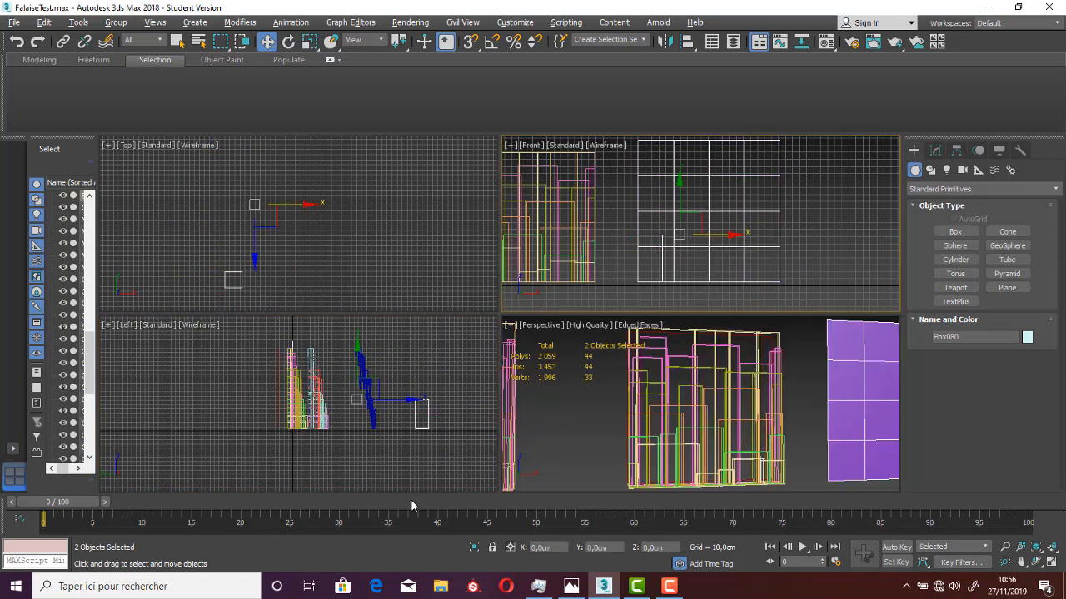
{"action": "left_click", "coordinate": [474, 547]}
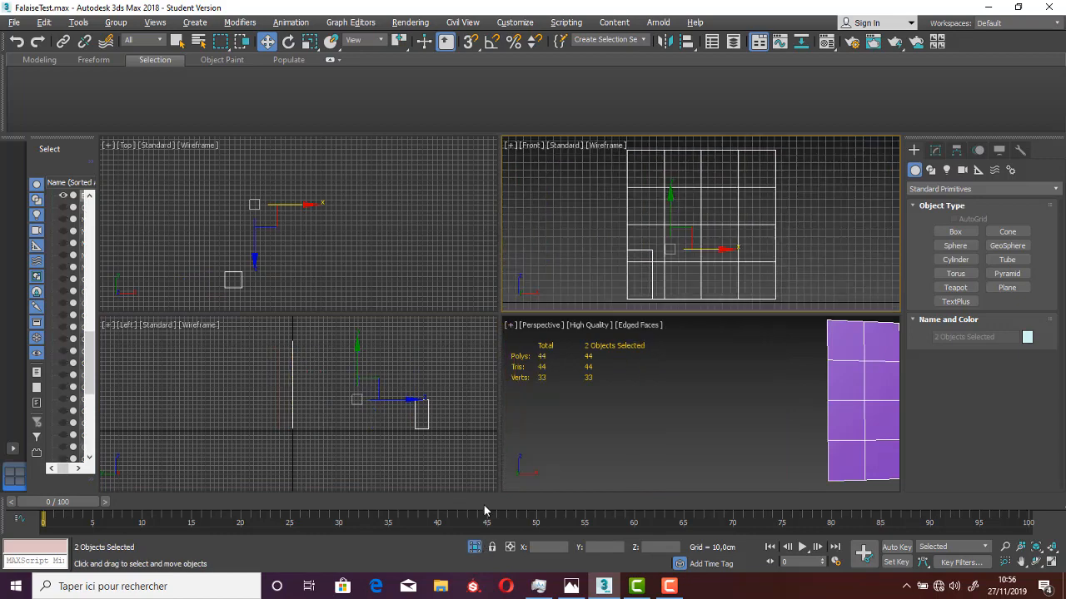
{"action": "scroll", "coordinate": [409, 385], "scroll_direction": "up", "scroll_amount": 2}
{"action": "left_click_drag", "start_coordinate": [455, 477], "coordinate": [411, 396]}
{"action": "scroll", "coordinate": [464, 444], "scroll_direction": "down", "scroll_amount": 1}
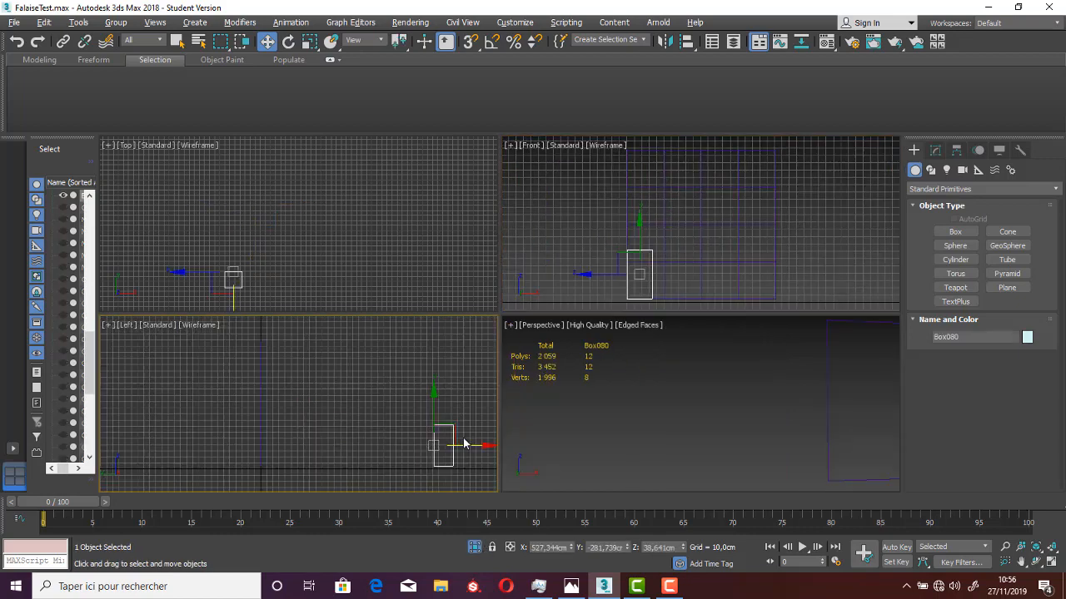
Move the box back towards the plane to Y about -78 cm and lower it to Z about 33 cm
{"action": "left_click_drag", "start_coordinate": [464, 443], "coordinate": [339, 447]}
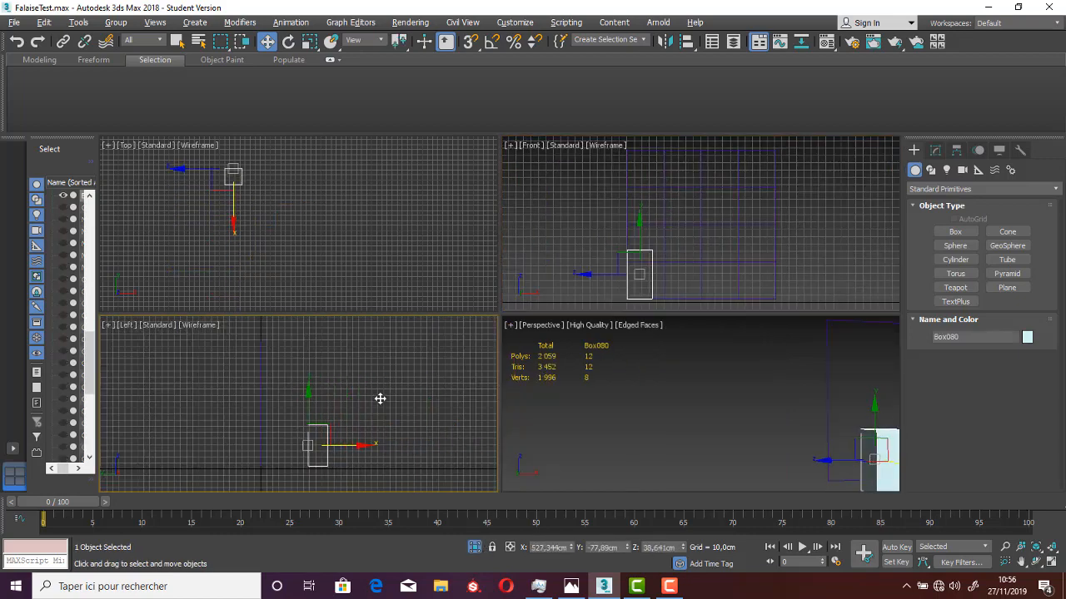
{"action": "scroll", "coordinate": [359, 402], "scroll_direction": "down", "scroll_amount": 2}
{"action": "scroll", "coordinate": [356, 422], "scroll_direction": "up", "scroll_amount": 2}
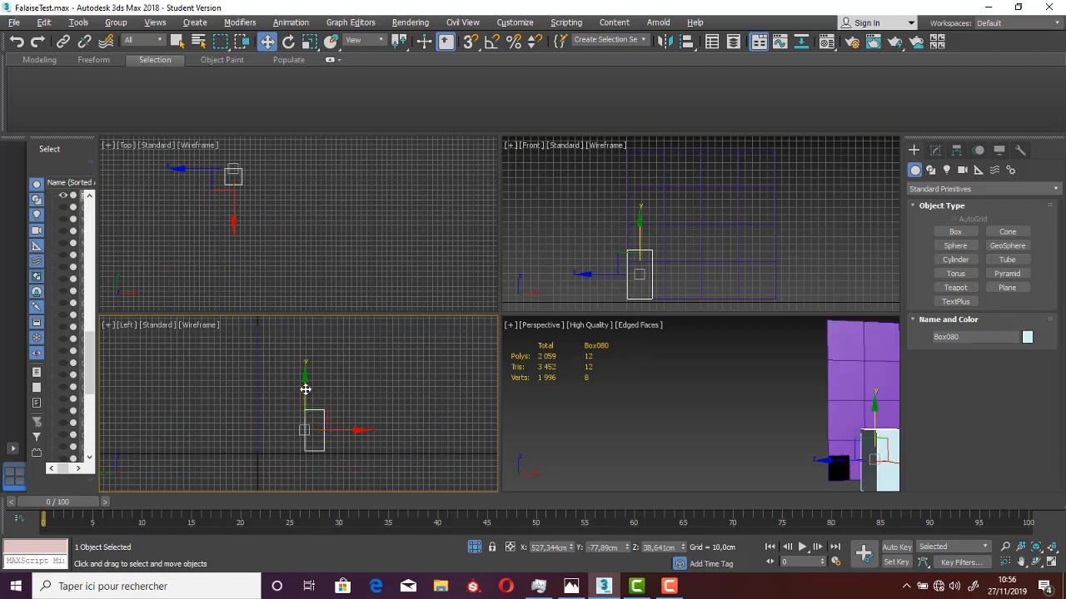
{"action": "left_click_drag", "start_coordinate": [305, 388], "coordinate": [305, 392]}
Convert the box to an Editable Poly and extend its back vertices to the plane, at Y about -1 cm
{"action": "right_click", "coordinate": [306, 423]}
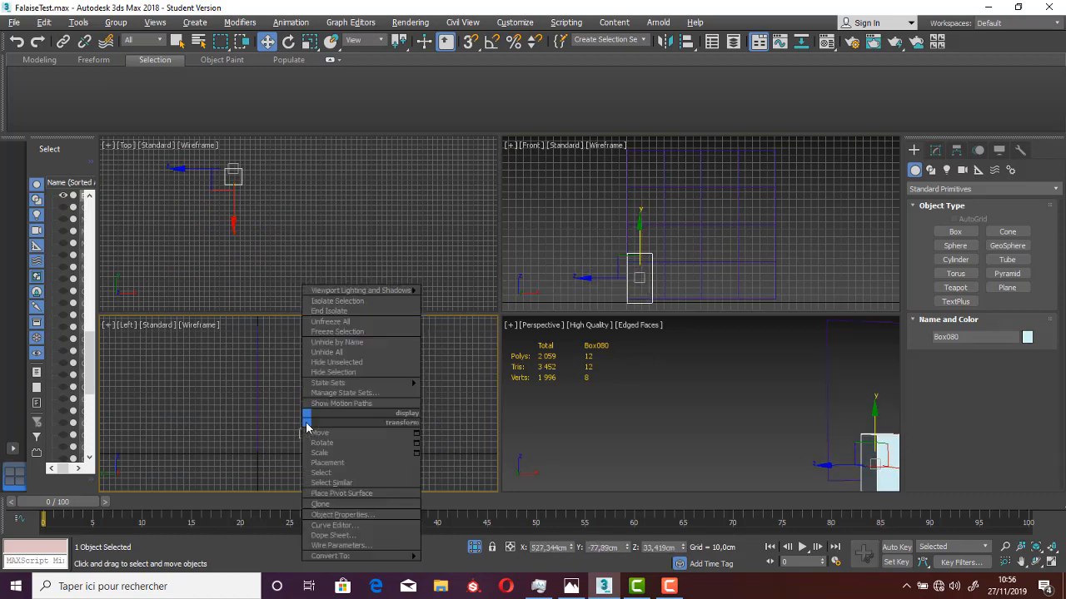
{"action": "mouse_move", "coordinate": [358, 556]}
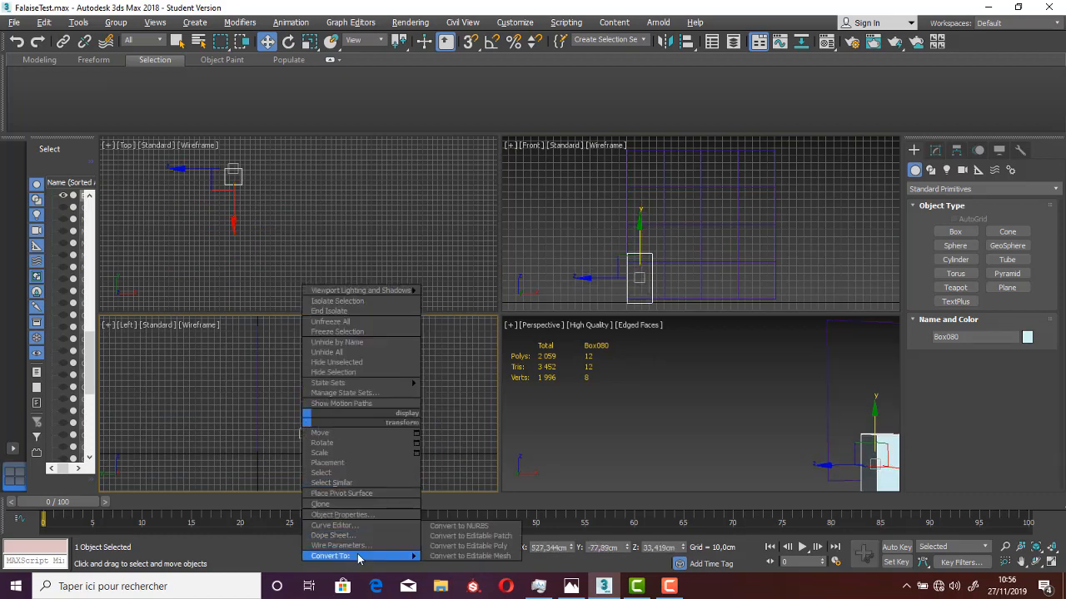
{"action": "left_click", "coordinate": [469, 546]}
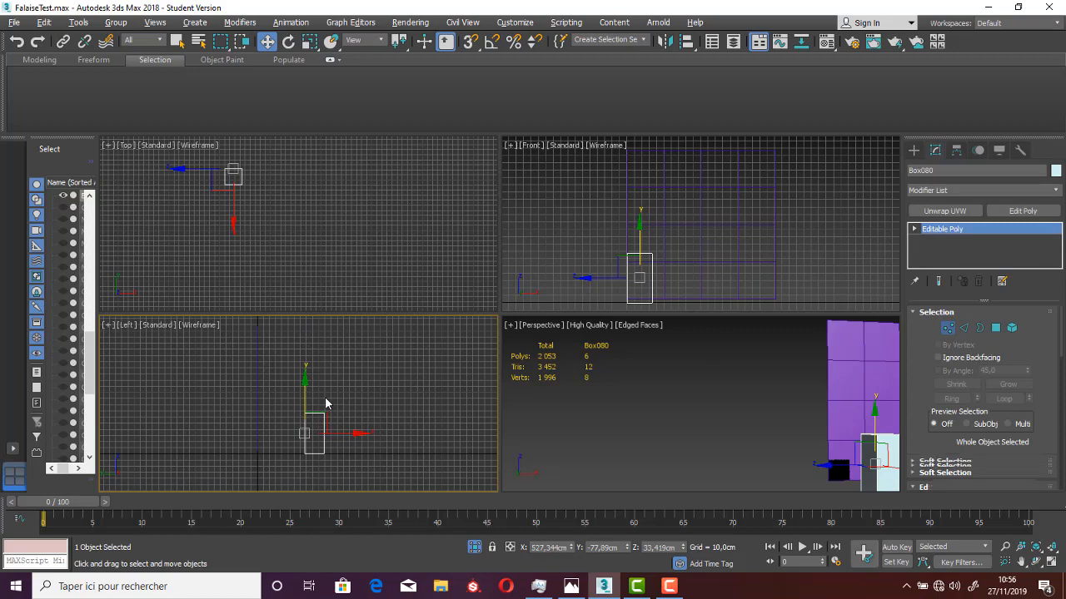
{"action": "key", "text": "1"}
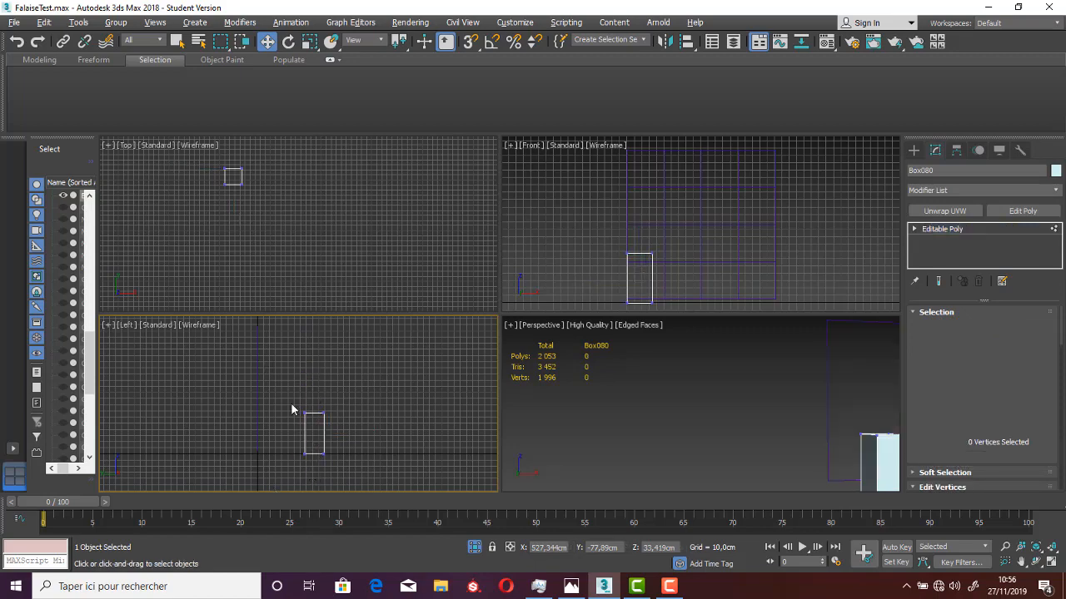
{"action": "scroll", "coordinate": [305, 433], "scroll_direction": "down", "scroll_amount": 2}
{"action": "scroll", "coordinate": [324, 432], "scroll_direction": "up", "scroll_amount": 2}
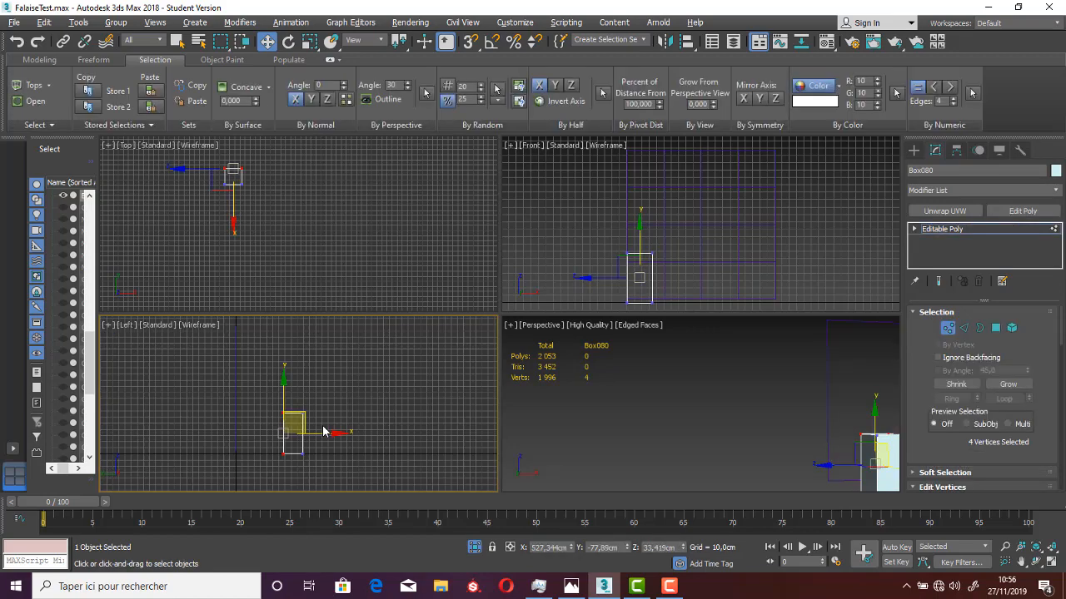
{"action": "left_click_drag", "start_coordinate": [312, 433], "coordinate": [265, 434]}
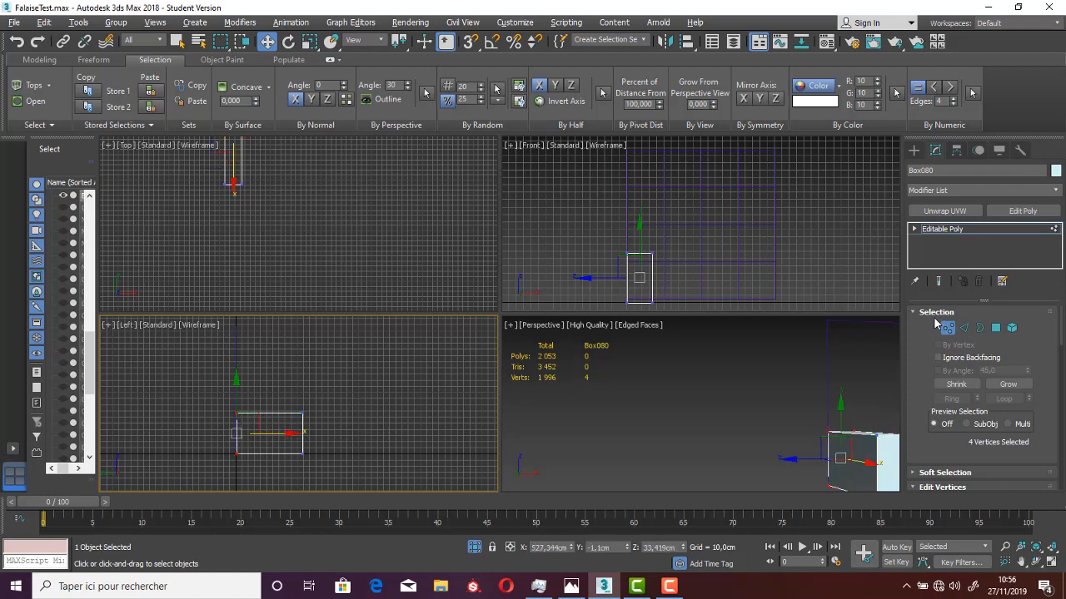
{"action": "left_click", "coordinate": [947, 329]}
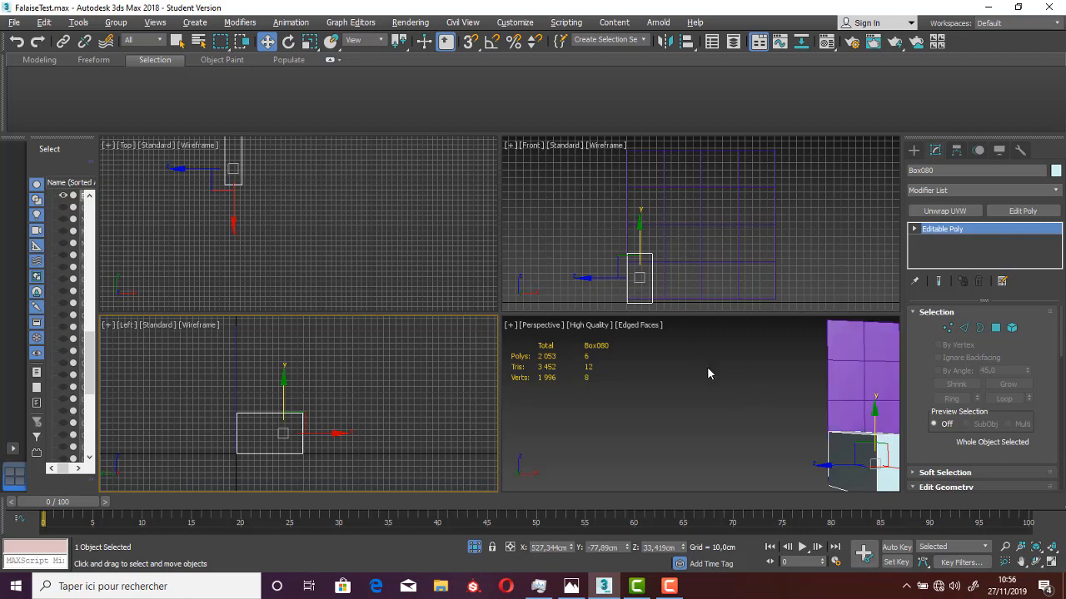
In the Front view, make one copy of the box at X about 557 cm, slightly overlapping the first
{"action": "right_click", "coordinate": [663, 249]}
{"action": "key", "text": "alt+w"}
{"action": "middle_click_drag", "start_coordinate": [513, 292], "coordinate": [509, 235]}
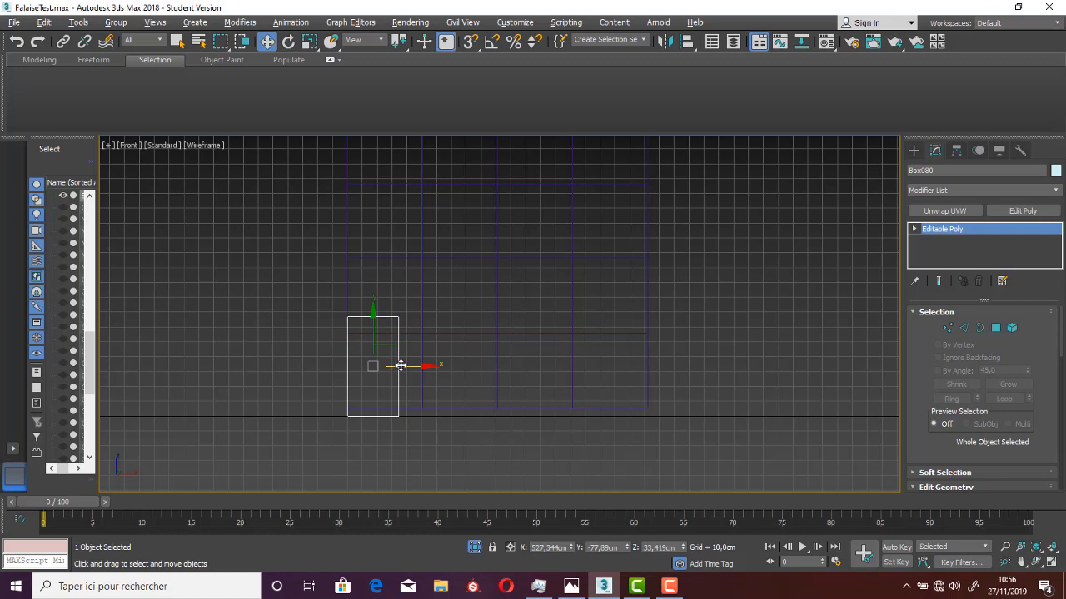
{"action": "left_click_drag", "start_coordinate": [402, 365], "coordinate": [448, 369], "text": "shift"}
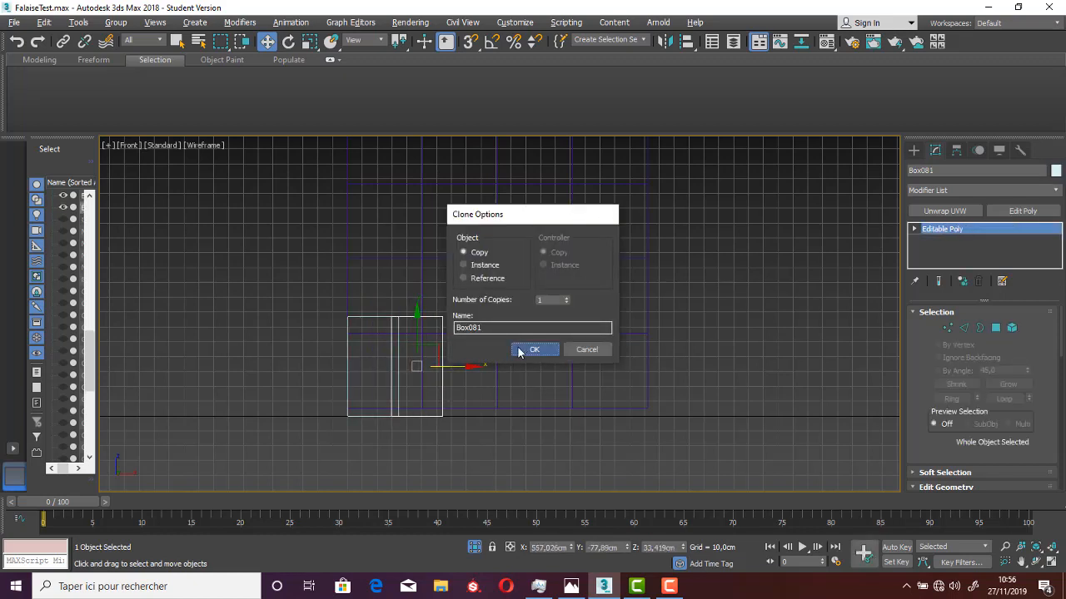
{"action": "left_click", "coordinate": [527, 351]}
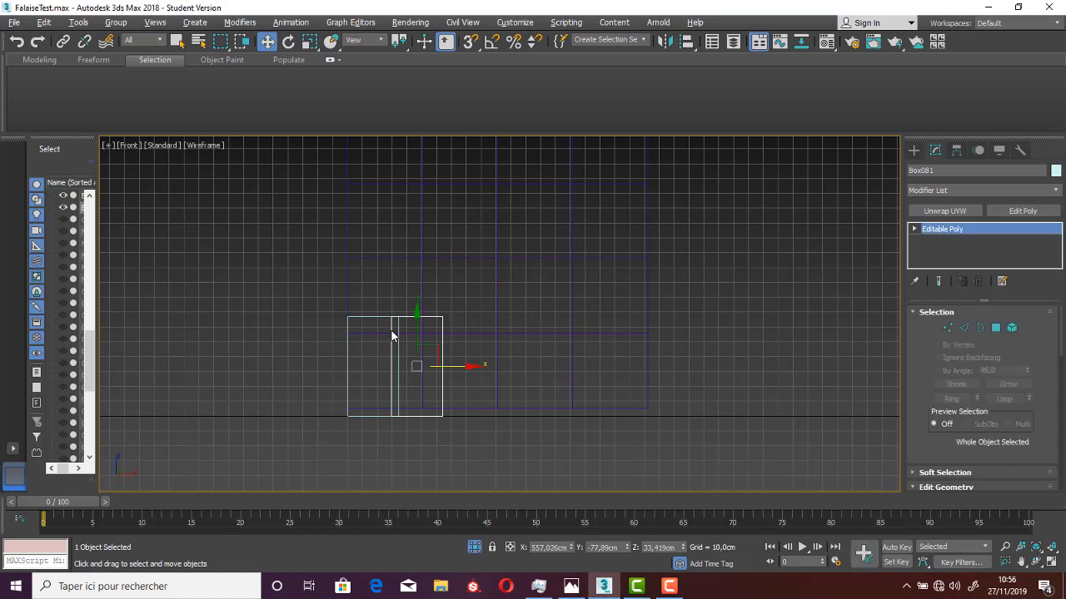
Widen the copied box to about the middle of the plane and lower its top vertices below the first box's top
{"action": "right_click", "coordinate": [391, 331]}
{"action": "left_click", "coordinate": [373, 306]}
{"action": "left_click_drag", "start_coordinate": [468, 301], "coordinate": [443, 426]}
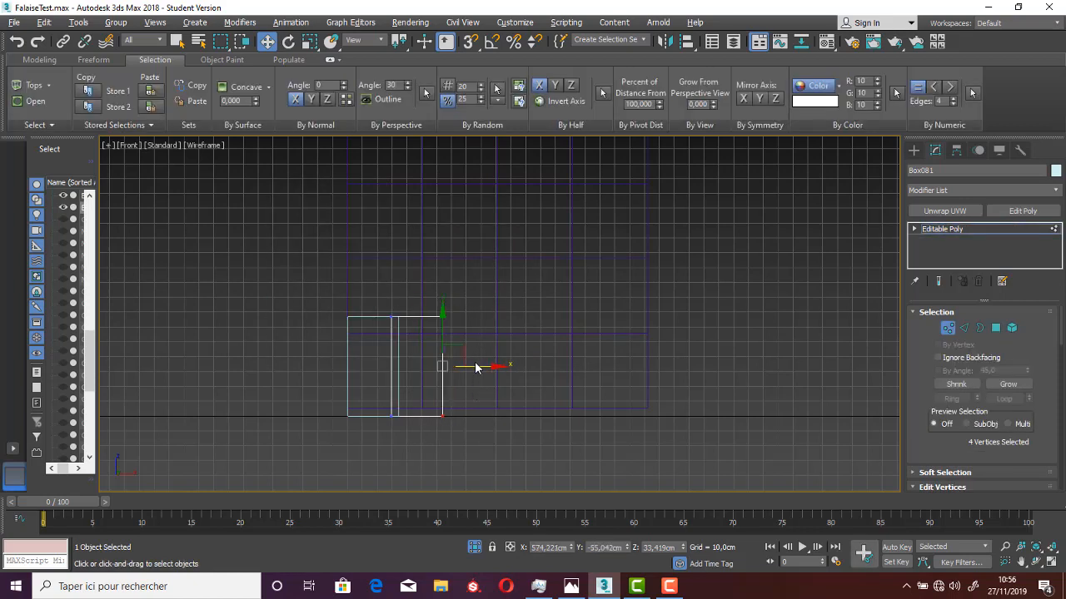
{"action": "left_click_drag", "start_coordinate": [474, 368], "coordinate": [532, 367]}
{"action": "left_click_drag", "start_coordinate": [517, 301], "coordinate": [381, 343]}
{"action": "left_click_drag", "start_coordinate": [446, 298], "coordinate": [447, 328]}
{"action": "right_click", "coordinate": [454, 354]}
{"action": "left_click", "coordinate": [439, 340]}
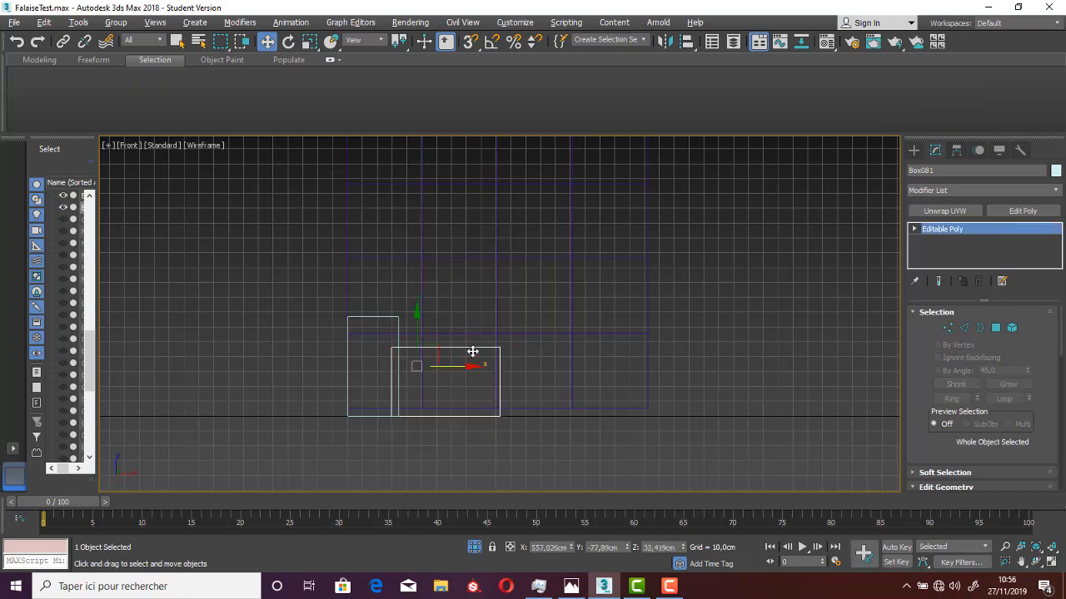
Copy the second box further along the row with a slight overlap and raise the copy's top vertices a little
{"action": "left_click_drag", "start_coordinate": [446, 367], "coordinate": [538, 370], "text": "shift"}
{"action": "right_click", "coordinate": [544, 348]}
{"action": "left_click", "coordinate": [531, 322]}
{"action": "left_click_drag", "start_coordinate": [606, 328], "coordinate": [480, 372]}
{"action": "mouse_move", "coordinate": [537, 316]}
{"action": "left_mouse_down"}
{"action": "mouse_move", "coordinate": [536, 283]}
{"action": "mouse_move", "coordinate": [532, 301]}
{"action": "left_mouse_up"}
{"action": "right_click", "coordinate": [541, 352]}
{"action": "left_click", "coordinate": [526, 338]}
Copy the third box to the plane's right edge, at X about 656 cm, and reshape the copy narrower and taller
{"action": "left_click_drag", "start_coordinate": [564, 366], "coordinate": [617, 365], "text": "shift"}
{"action": "left_click", "coordinate": [541, 350]}
{"action": "right_click", "coordinate": [559, 340]}
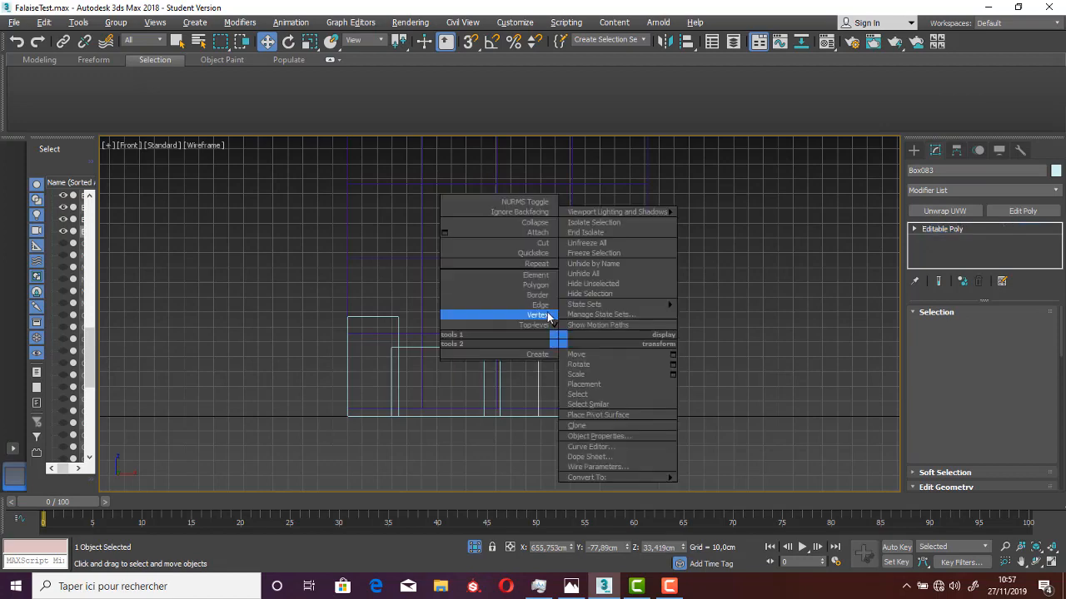
{"action": "left_click", "coordinate": [548, 316]}
{"action": "left_click_drag", "start_coordinate": [551, 317], "coordinate": [524, 428]}
{"action": "left_click_drag", "start_coordinate": [575, 373], "coordinate": [603, 373]}
{"action": "left_click_drag", "start_coordinate": [657, 321], "coordinate": [547, 347]}
{"action": "left_click_drag", "start_coordinate": [606, 301], "coordinate": [606, 281]}
{"action": "right_click", "coordinate": [604, 334]}
{"action": "left_click", "coordinate": [591, 320]}
{"action": "left_click", "coordinate": [541, 287]}
{"action": "middle_click_drag", "start_coordinate": [516, 296], "coordinate": [506, 320]}
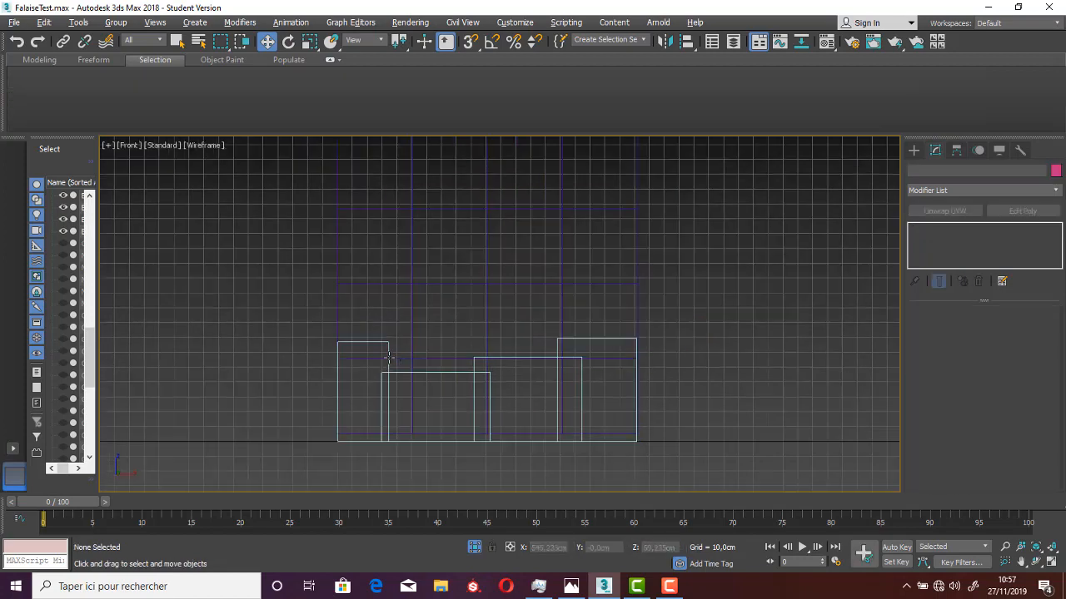
End the isolation to show the coloured block-outs again, and compare the new row of boxes with them in Perspective
{"action": "left_click", "coordinate": [389, 359]}
{"action": "key", "text": "alt+w"}
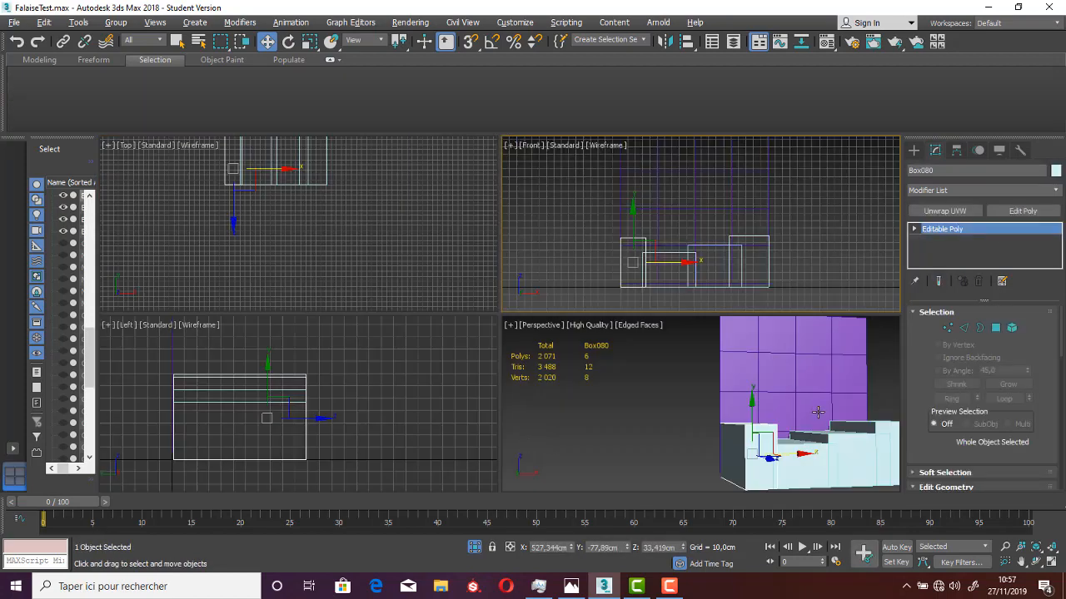
{"action": "middle_click_drag", "start_coordinate": [816, 409], "coordinate": [774, 398]}
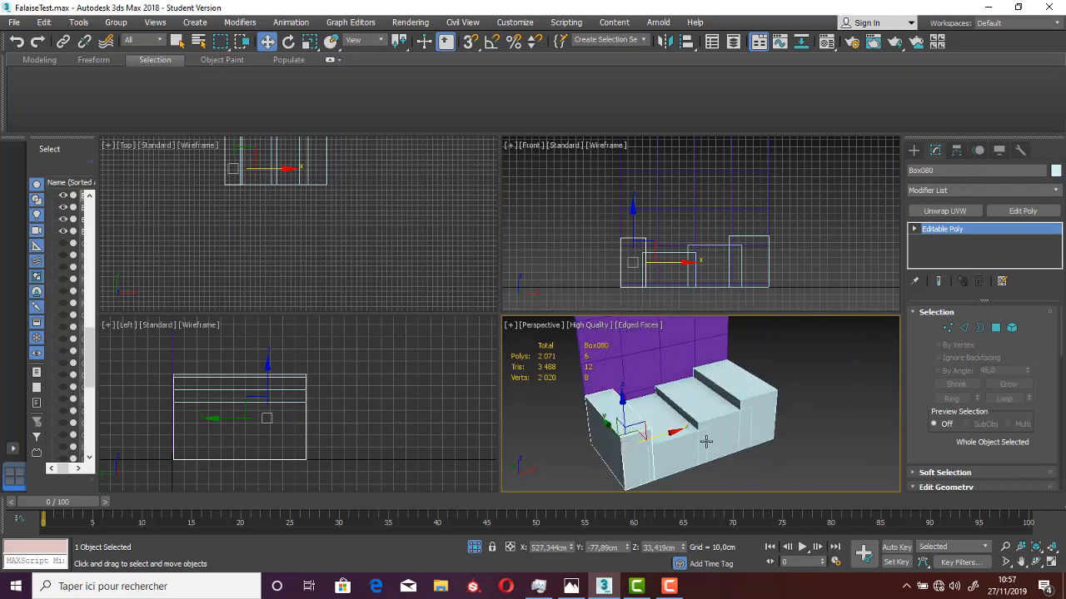
{"action": "middle_click_drag", "start_coordinate": [604, 379], "coordinate": [671, 379]}
{"action": "left_click", "coordinate": [475, 547]}
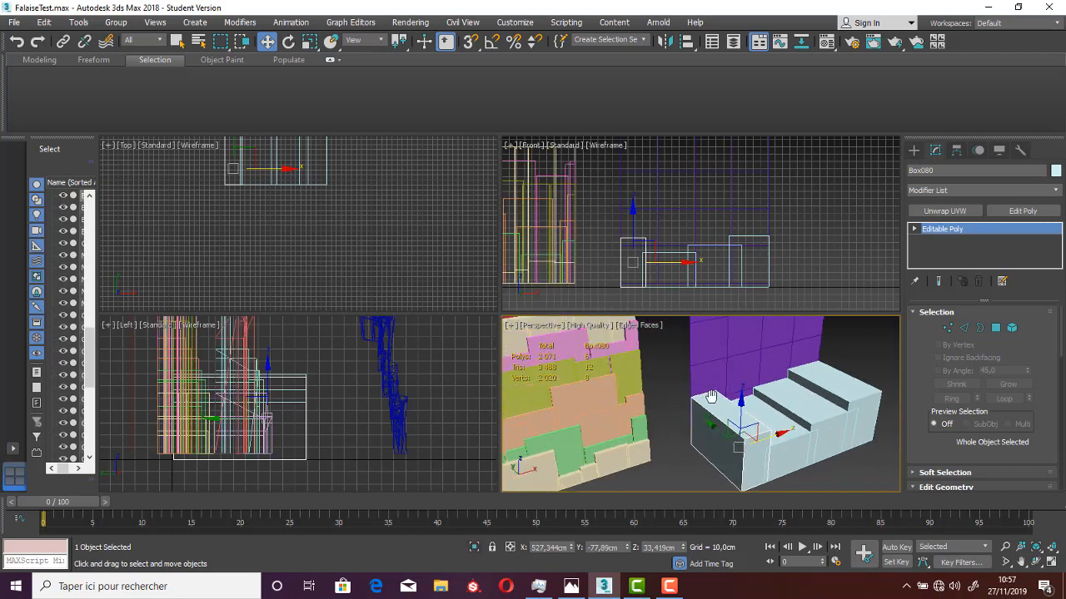
{"action": "middle_click_drag", "start_coordinate": [678, 447], "coordinate": [646, 403], "text": "alt"}
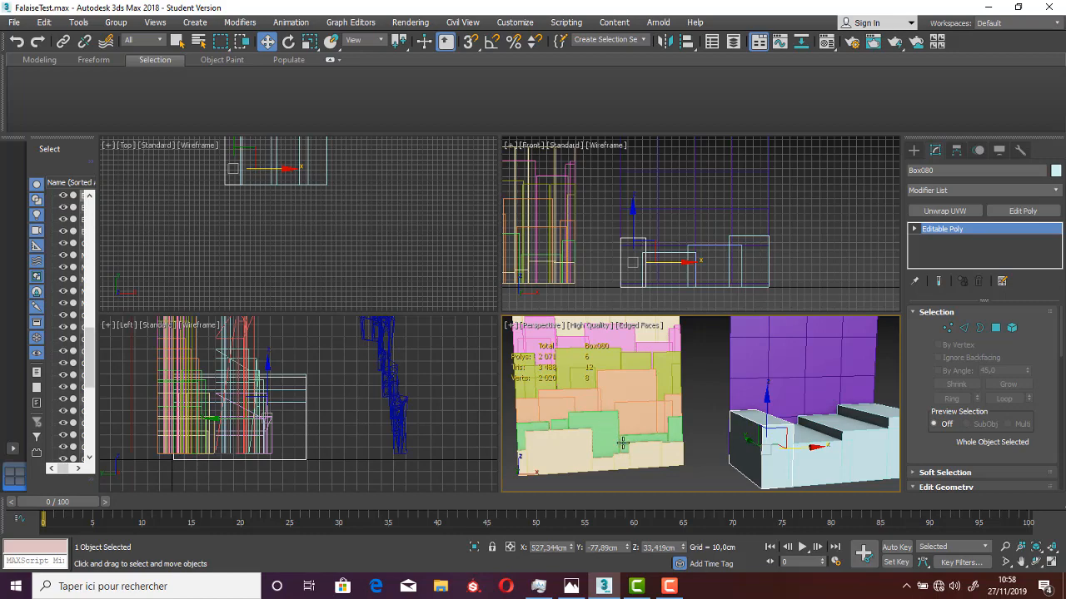
{"action": "middle_click_drag", "start_coordinate": [622, 444], "coordinate": [656, 446], "text": "alt"}
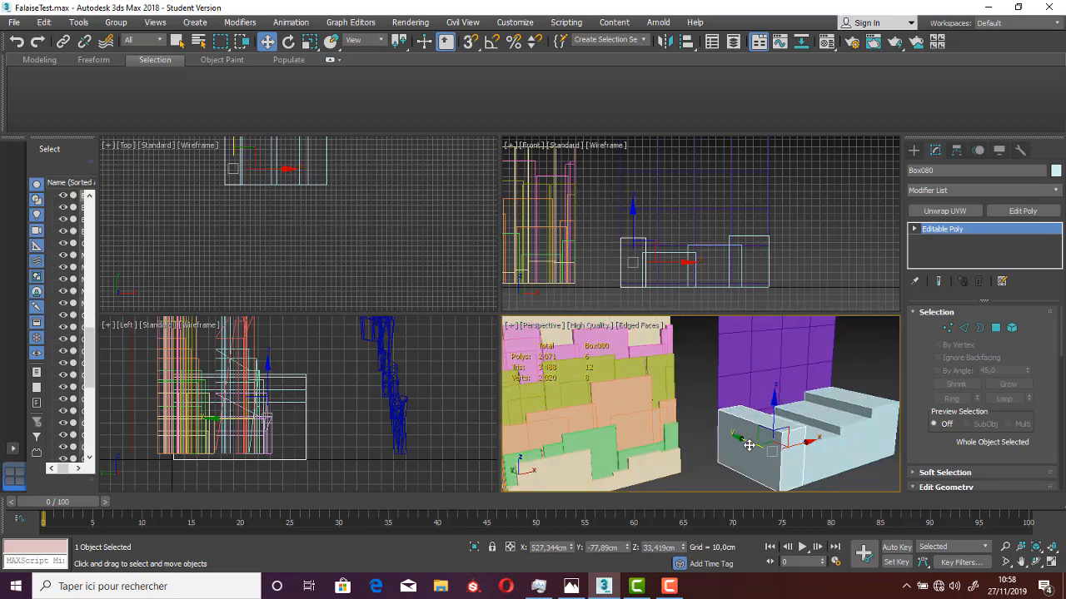
{"action": "middle_click_drag", "start_coordinate": [751, 444], "coordinate": [761, 446], "text": "alt"}
{"action": "middle_click_drag", "start_coordinate": [856, 437], "coordinate": [831, 413]}
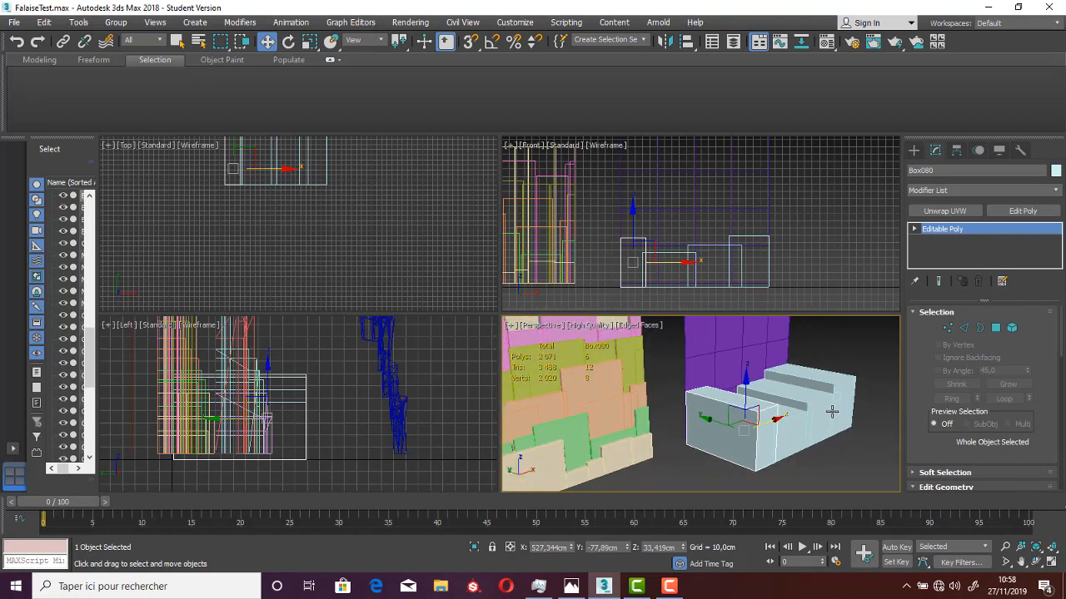
Select all four boxes of the row and apply one Edit Poly modifier to them together
{"action": "left_click", "coordinate": [830, 412]}
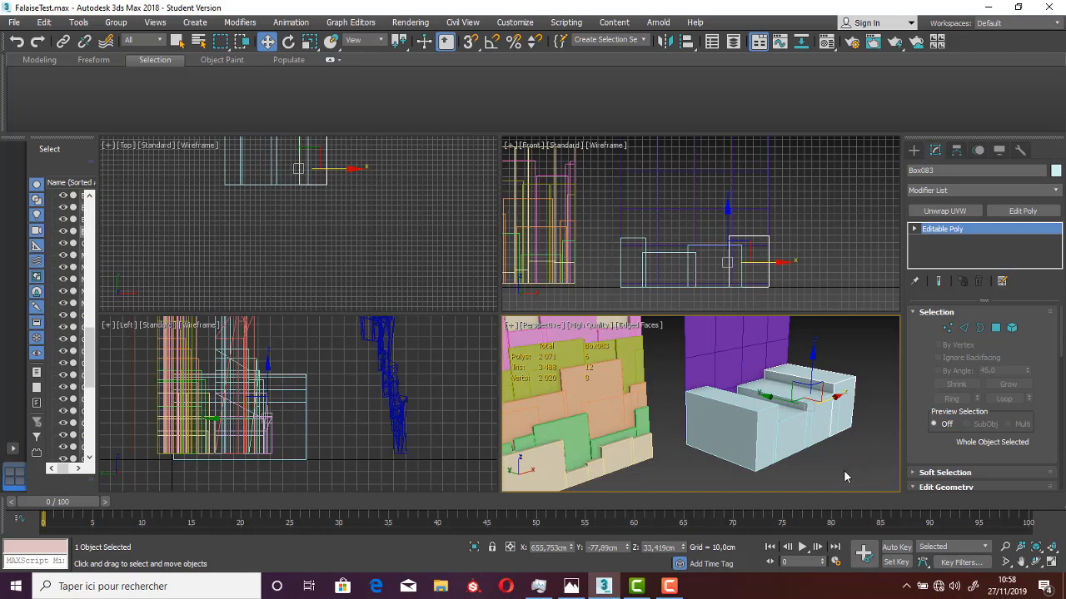
{"action": "left_click_drag", "start_coordinate": [845, 471], "coordinate": [776, 428]}
{"action": "middle_click_drag", "start_coordinate": [713, 442], "coordinate": [796, 431], "text": "alt"}
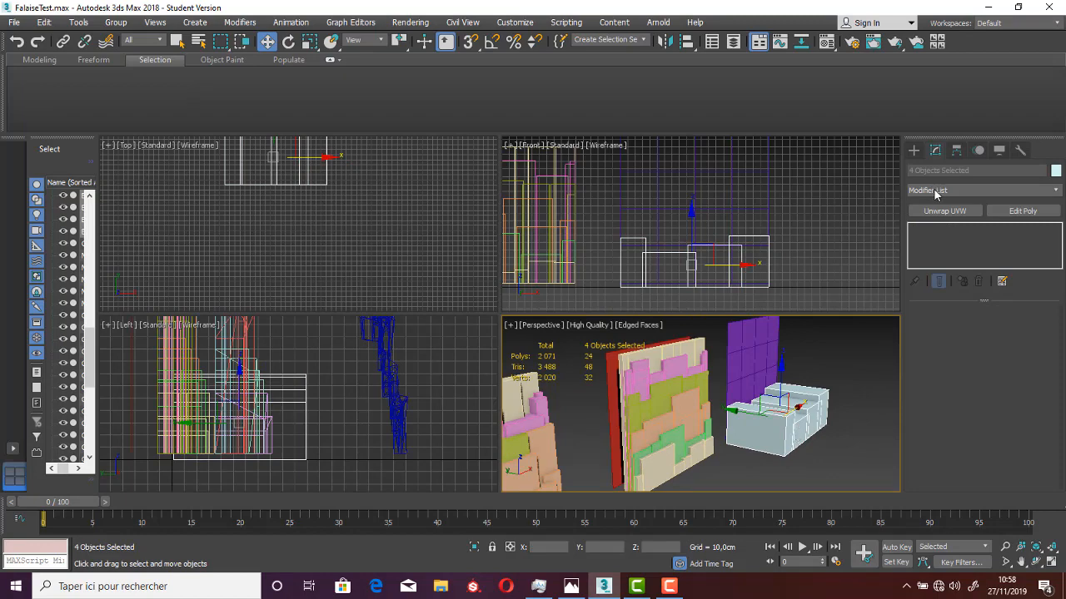
{"action": "left_click", "coordinate": [976, 190]}
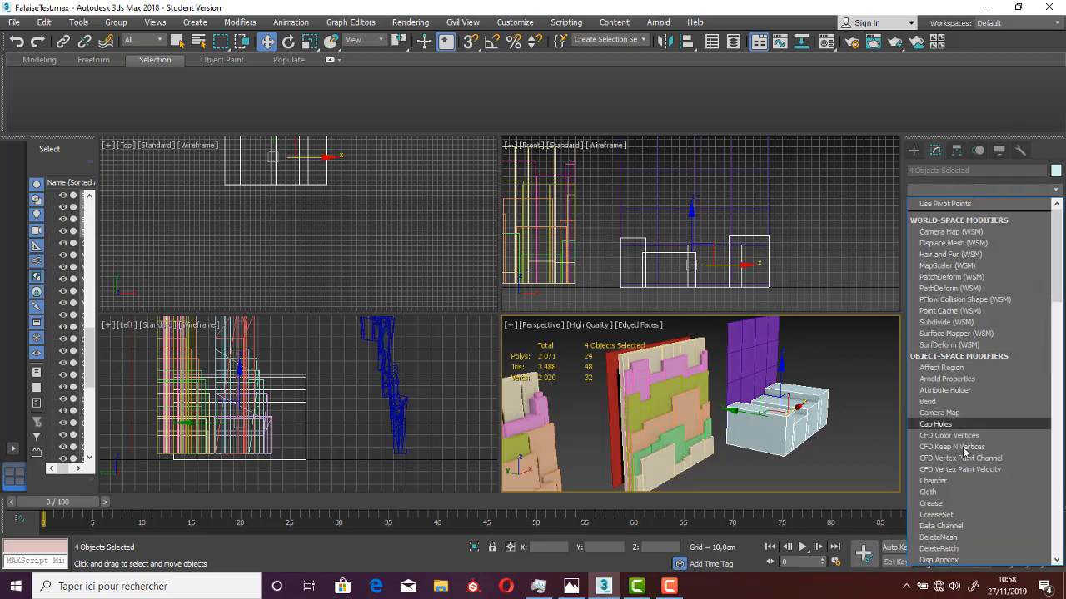
{"action": "scroll", "coordinate": [956, 499], "scroll_direction": "down", "scroll_amount": 5}
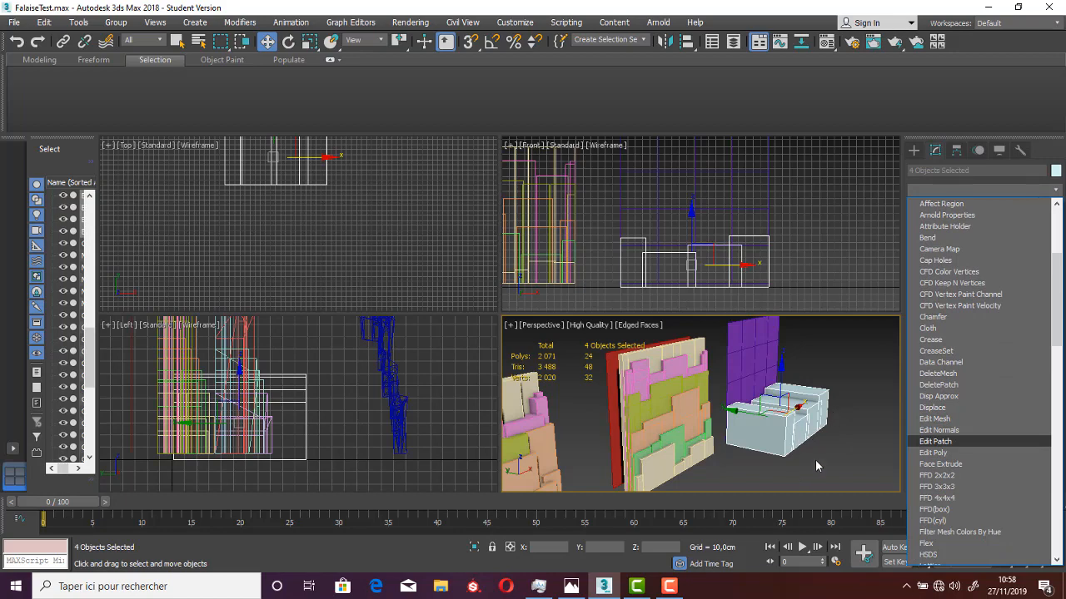
{"action": "left_click", "coordinate": [950, 455]}
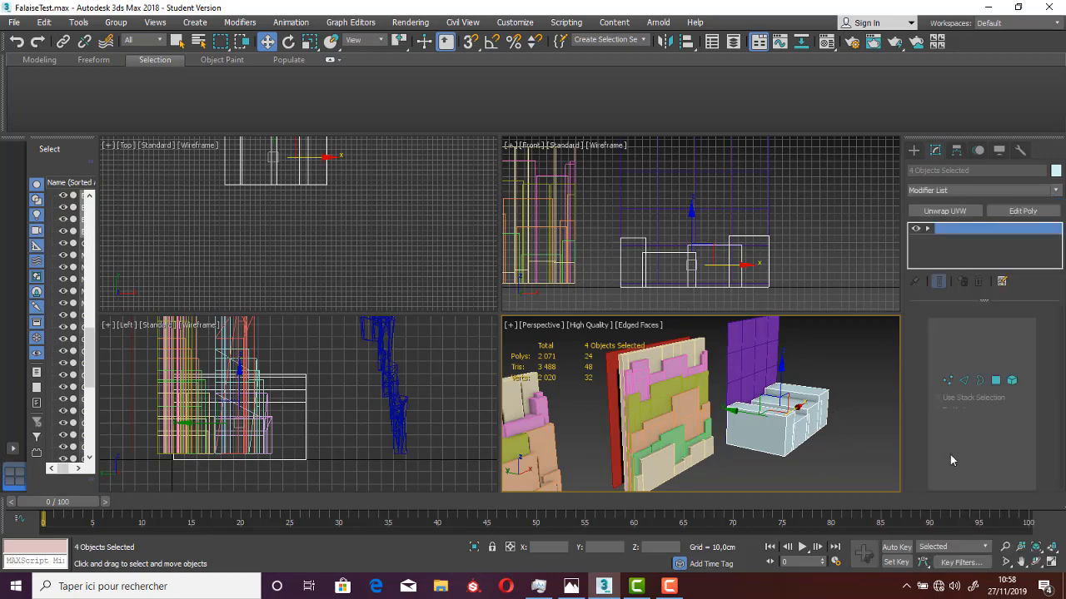
Move the front vertices of all four boxes slightly forward together, deepening the whole row away from the plane
{"action": "left_click", "coordinate": [947, 416]}
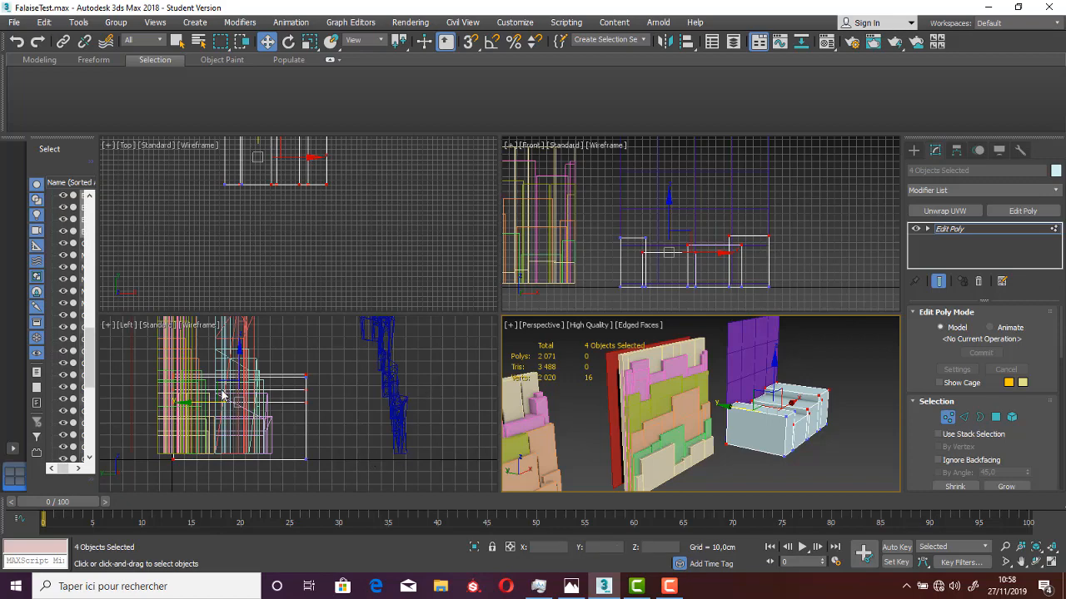
{"action": "left_click_drag", "start_coordinate": [221, 328], "coordinate": [119, 508]}
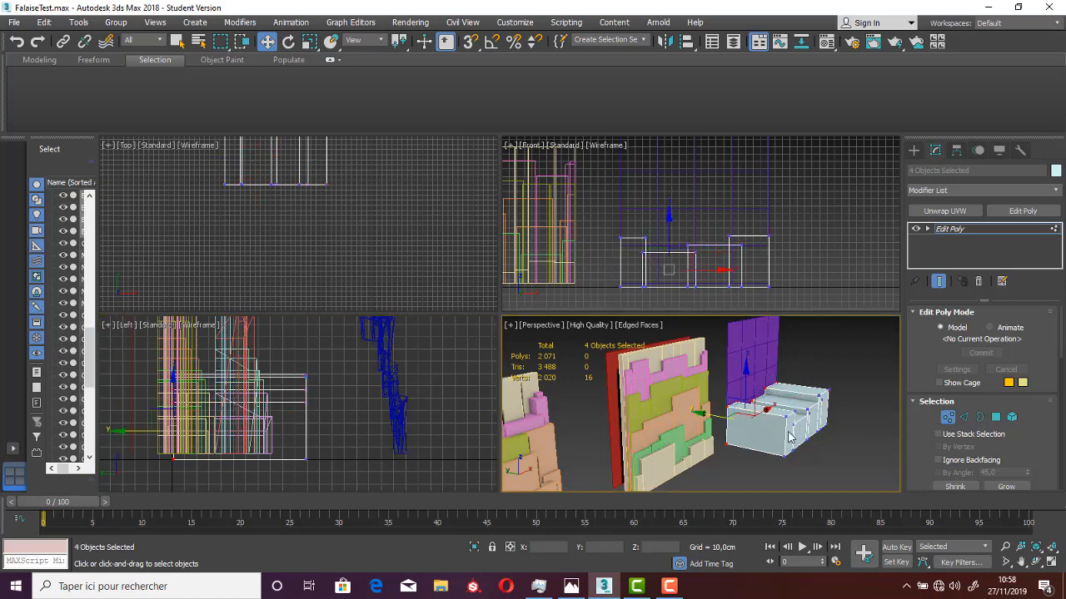
{"action": "left_click_drag", "start_coordinate": [790, 434], "coordinate": [706, 424]}
{"action": "key", "text": "ctrl+y"}
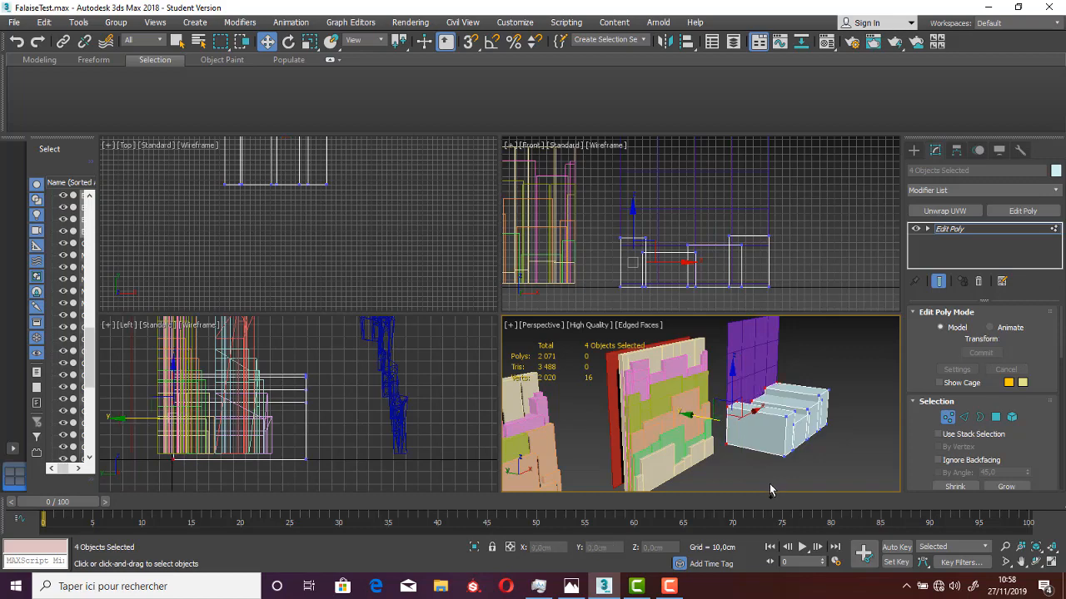
{"action": "middle_click_drag", "start_coordinate": [759, 446], "coordinate": [716, 407], "text": "alt"}
{"action": "left_click_drag", "start_coordinate": [701, 402], "coordinate": [711, 403]}
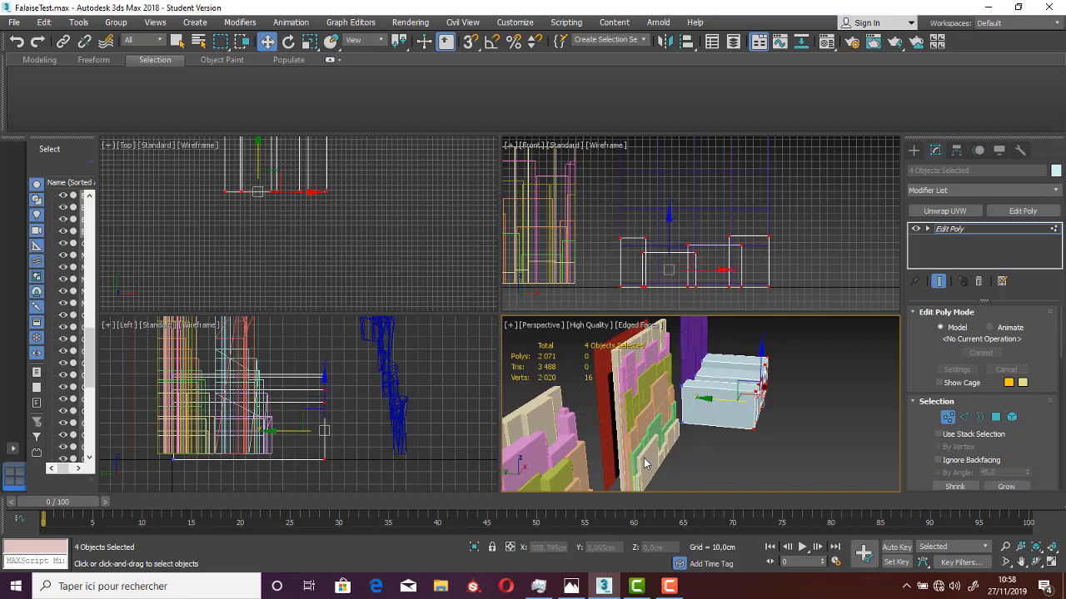
{"action": "scroll", "coordinate": [643, 463], "scroll_direction": "up", "scroll_amount": 4}
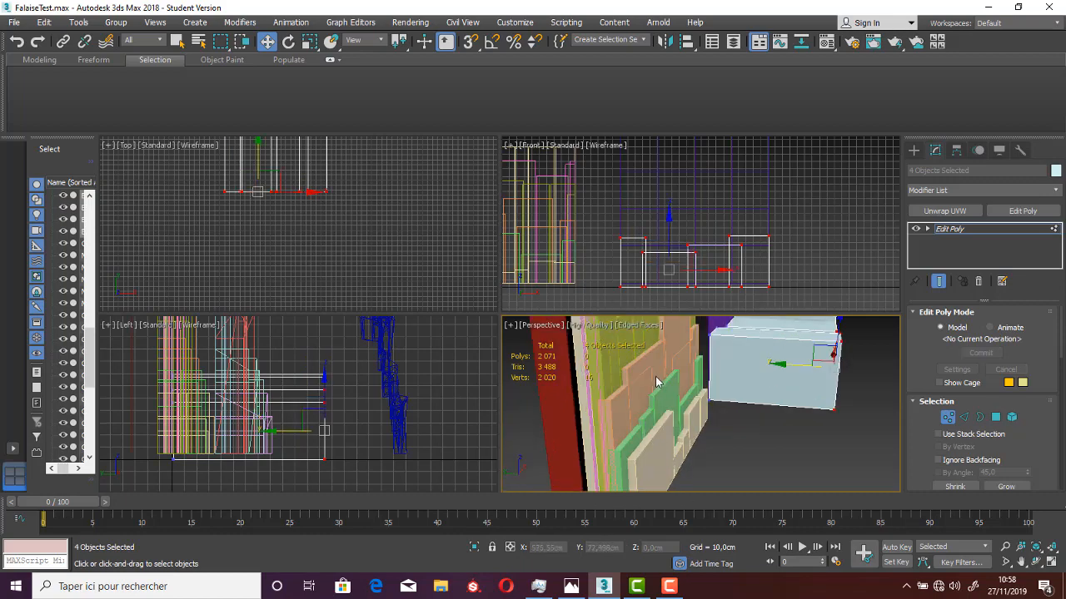
{"action": "middle_click_drag", "start_coordinate": [655, 383], "coordinate": [621, 422], "text": "alt"}
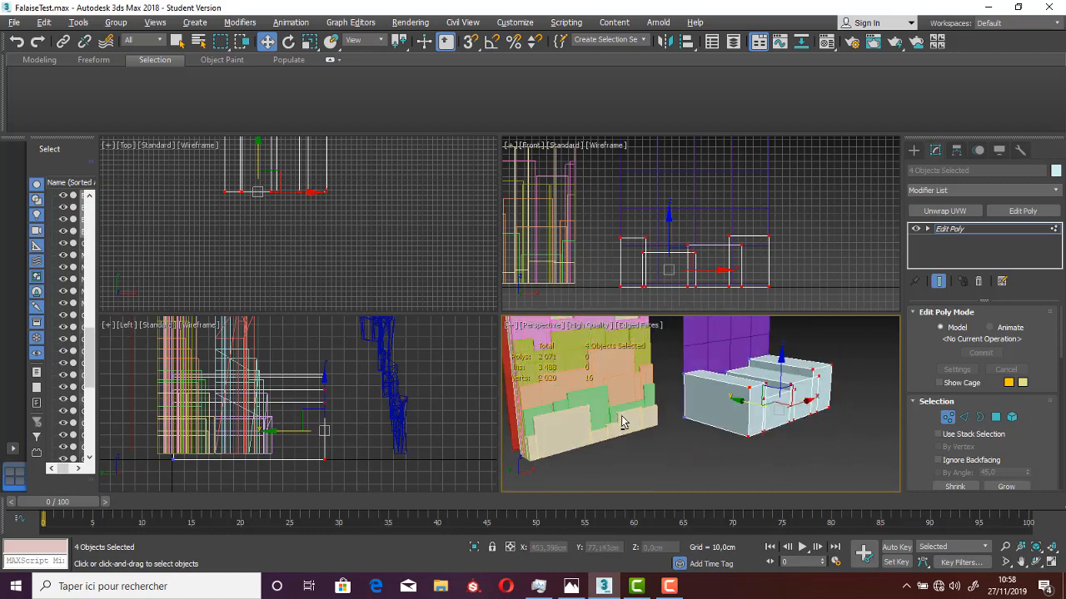
{"action": "left_click", "coordinate": [949, 419]}
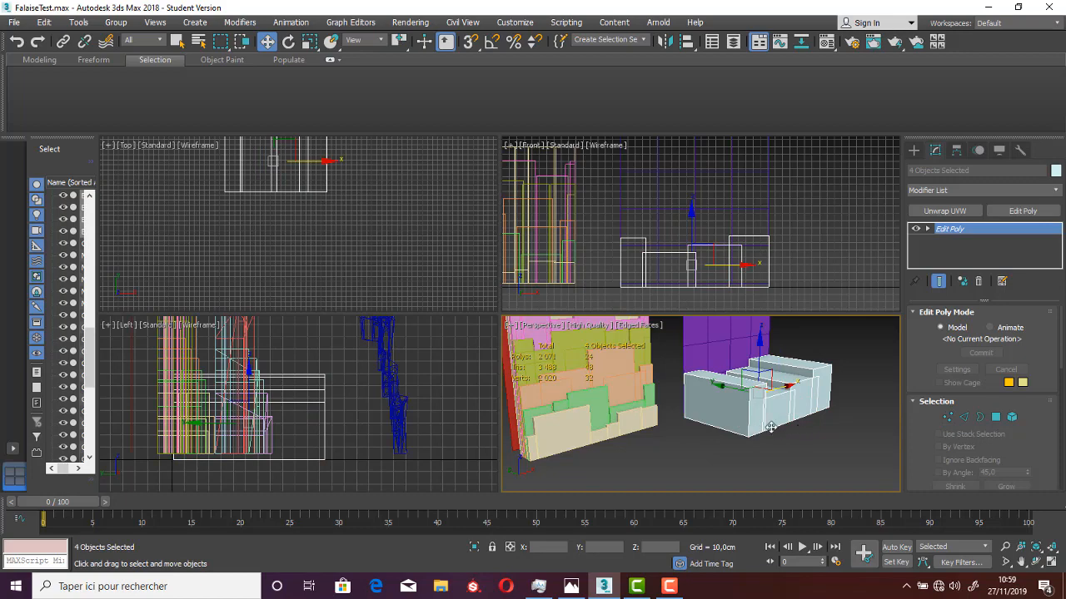
{"action": "middle_click_drag", "start_coordinate": [771, 427], "coordinate": [856, 384], "text": "alt"}
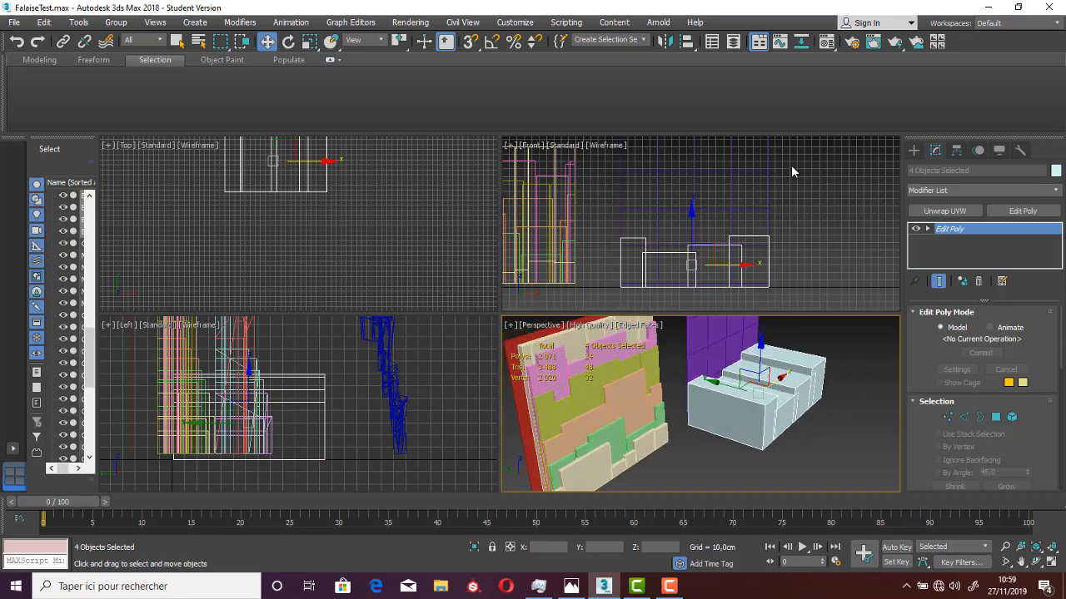
Consult the numbered cliff sketch 001.jpg in Photos for the box layout, and return to 3ds Max
{"action": "middle_click_drag", "start_coordinate": [791, 172], "coordinate": [774, 202]}
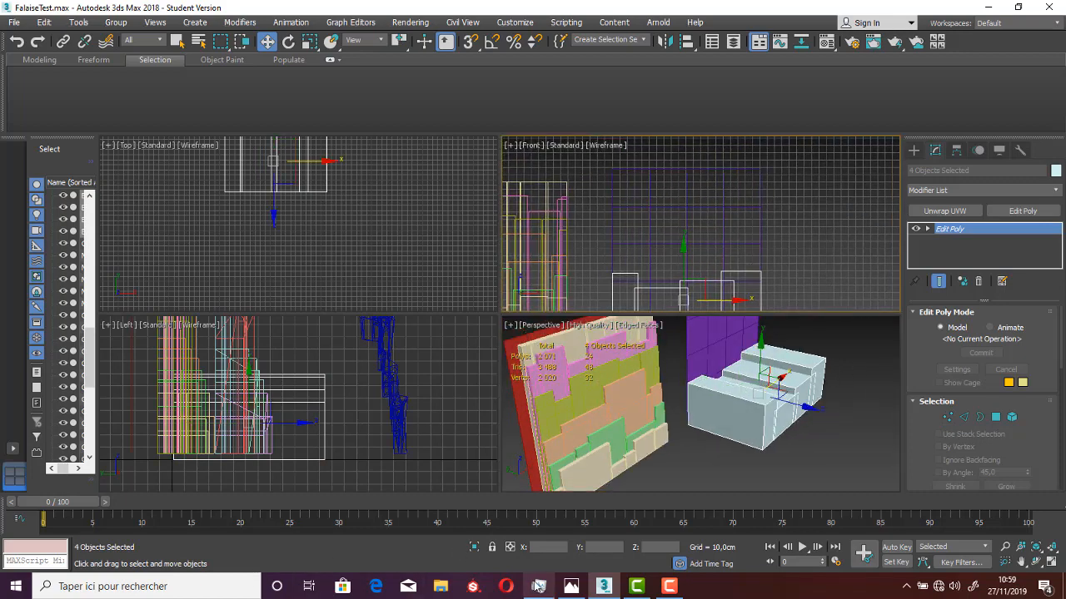
{"action": "left_click", "coordinate": [571, 586]}
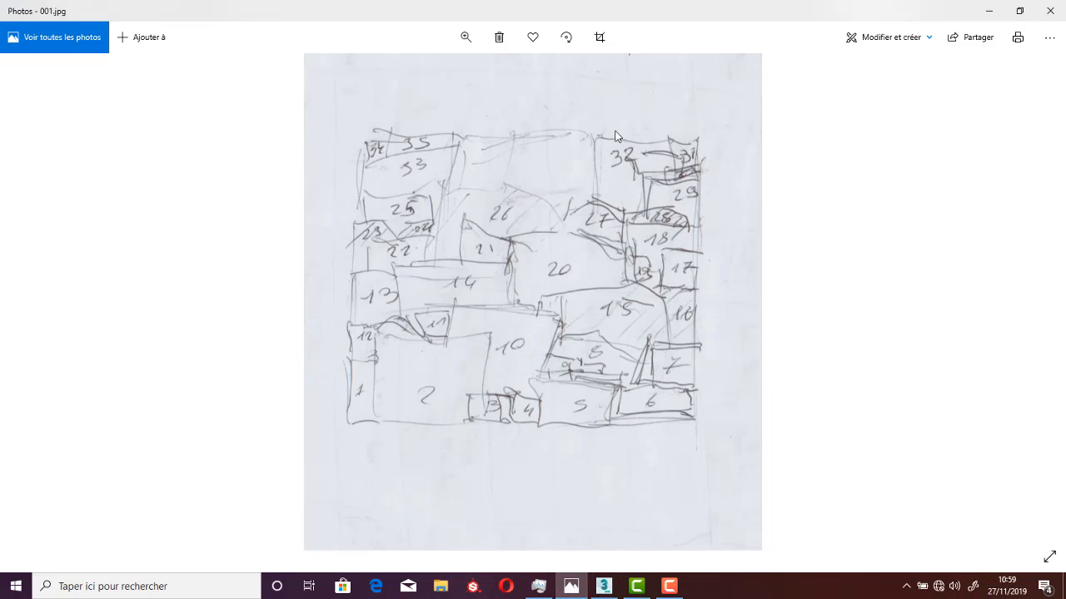
{"action": "left_click", "coordinate": [603, 586]}
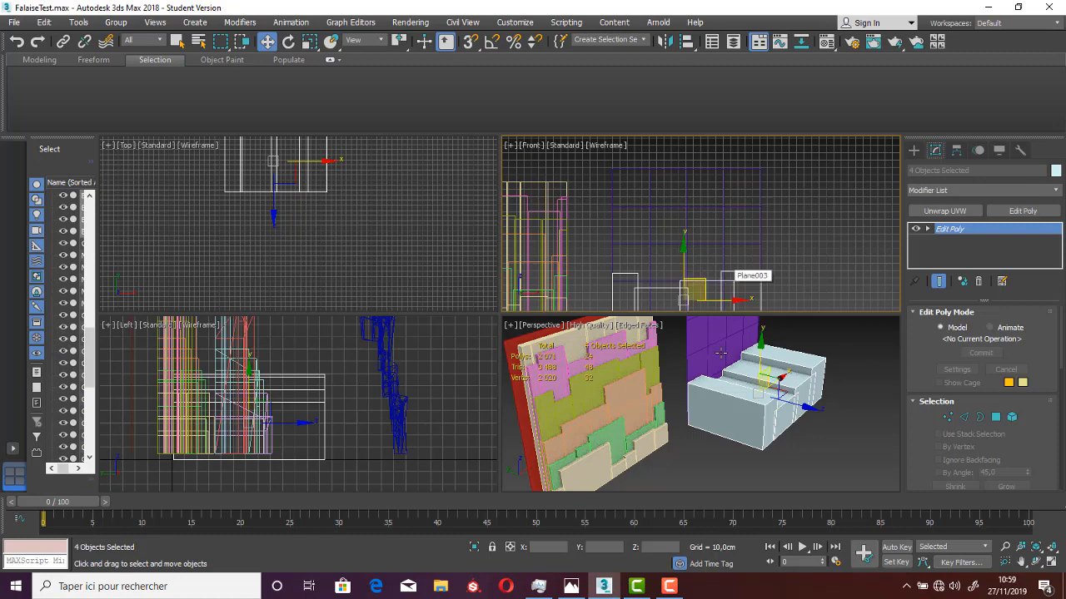
Select all 39 boxes of the coloured wall in front of the red plane and apply one FFD 2x2x2 modifier to them together
{"action": "right_click", "coordinate": [814, 456]}
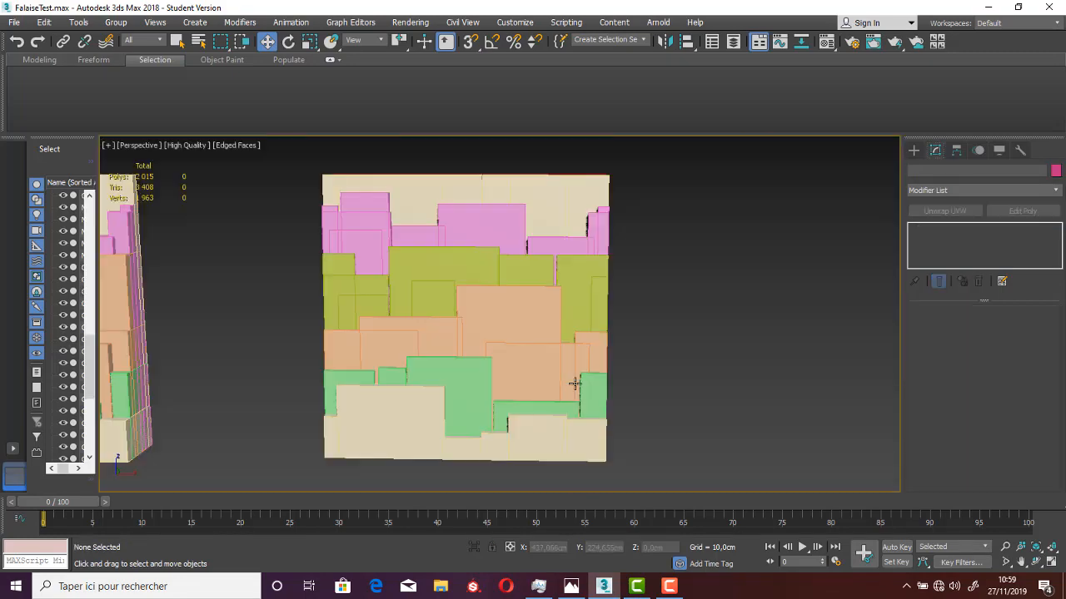
{"action": "middle_click_drag", "start_coordinate": [616, 361], "coordinate": [641, 343], "text": "alt"}
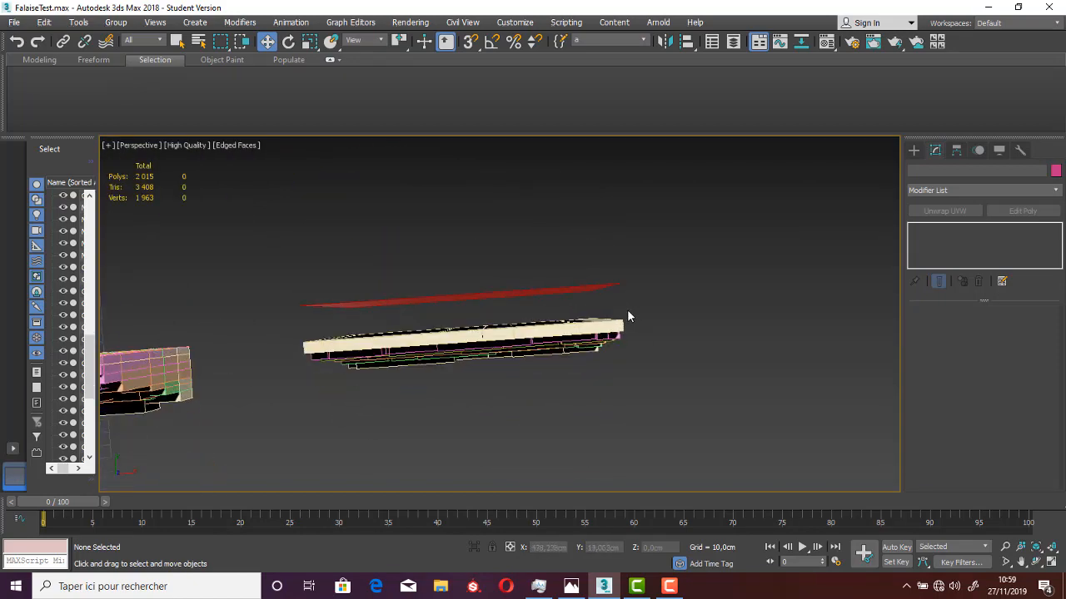
{"action": "left_click_drag", "start_coordinate": [317, 404], "coordinate": [318, 404]}
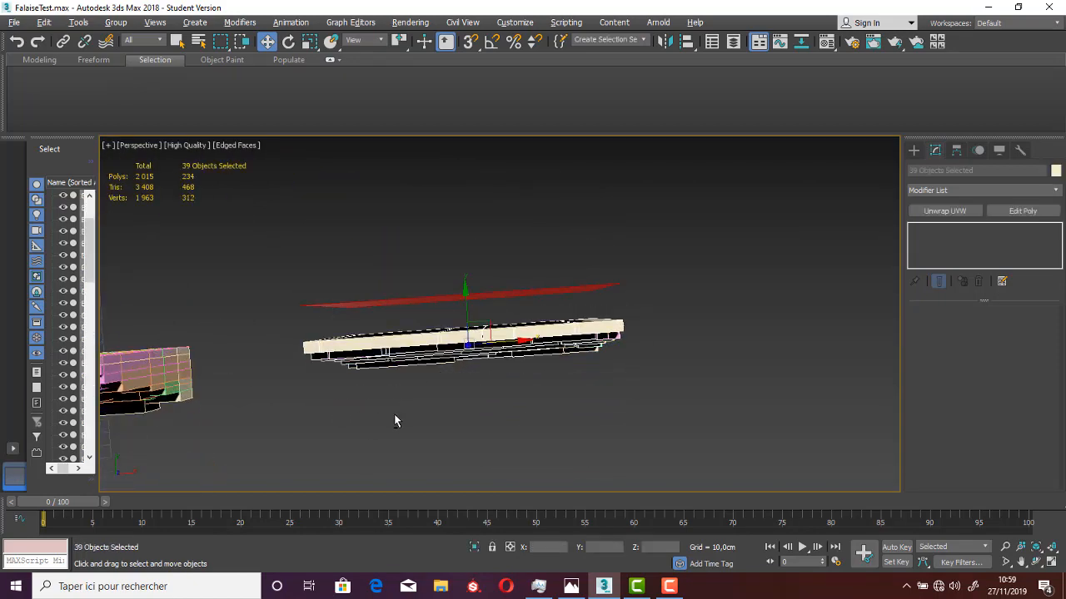
{"action": "middle_click_drag", "start_coordinate": [393, 413], "coordinate": [394, 302], "text": "alt"}
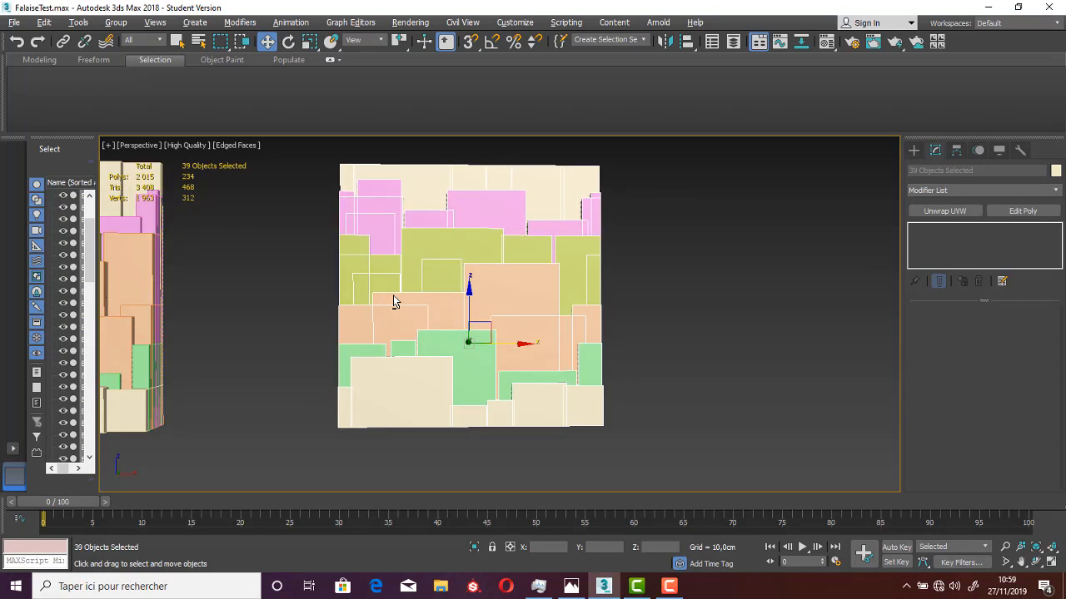
{"action": "left_click", "coordinate": [939, 192]}
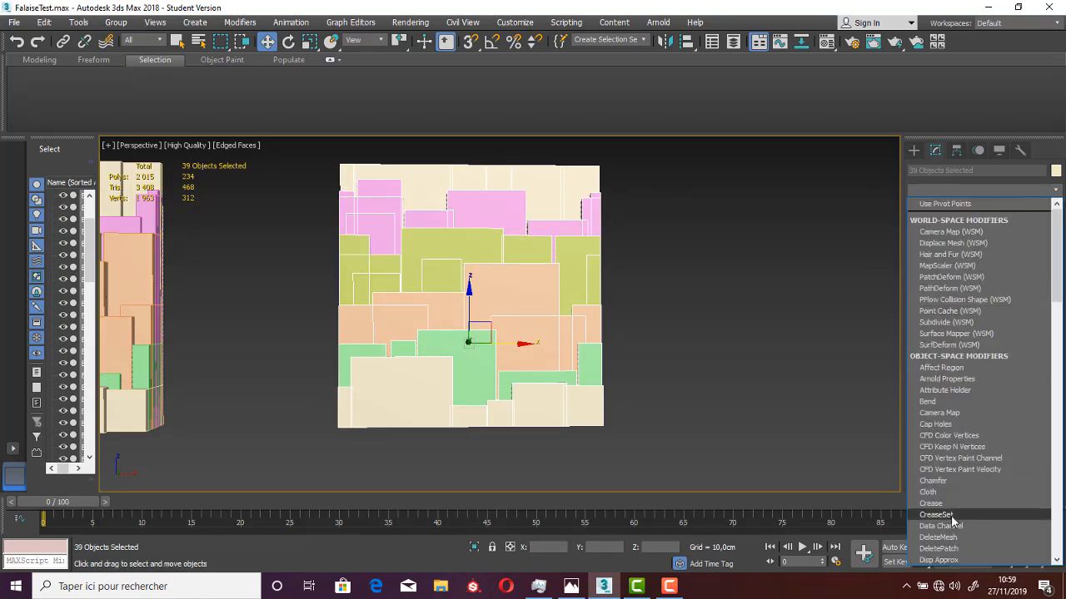
{"action": "key", "text": "f"}
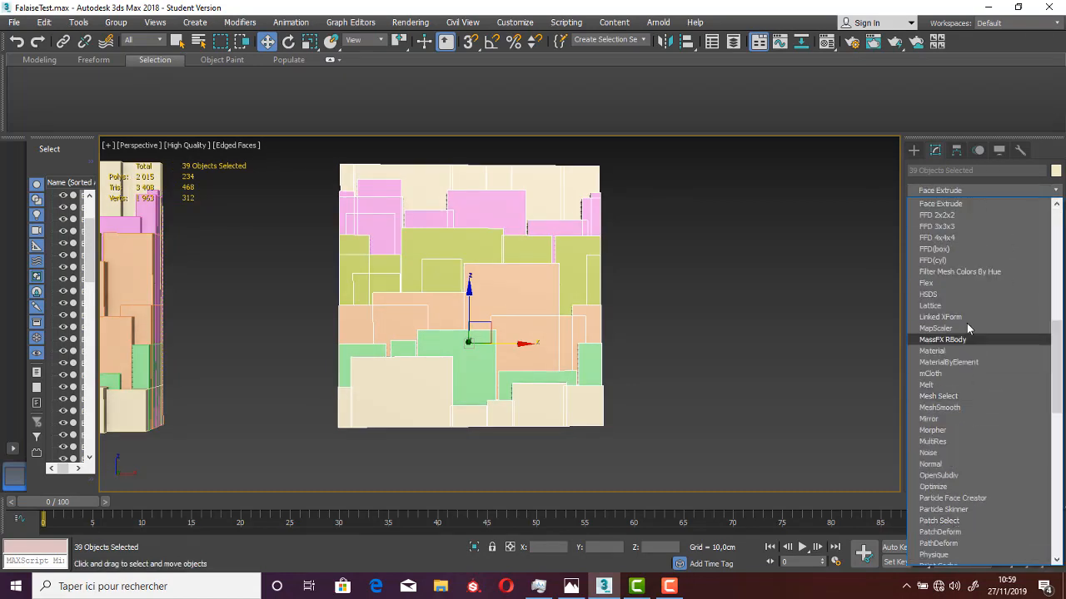
{"action": "left_click", "coordinate": [970, 214]}
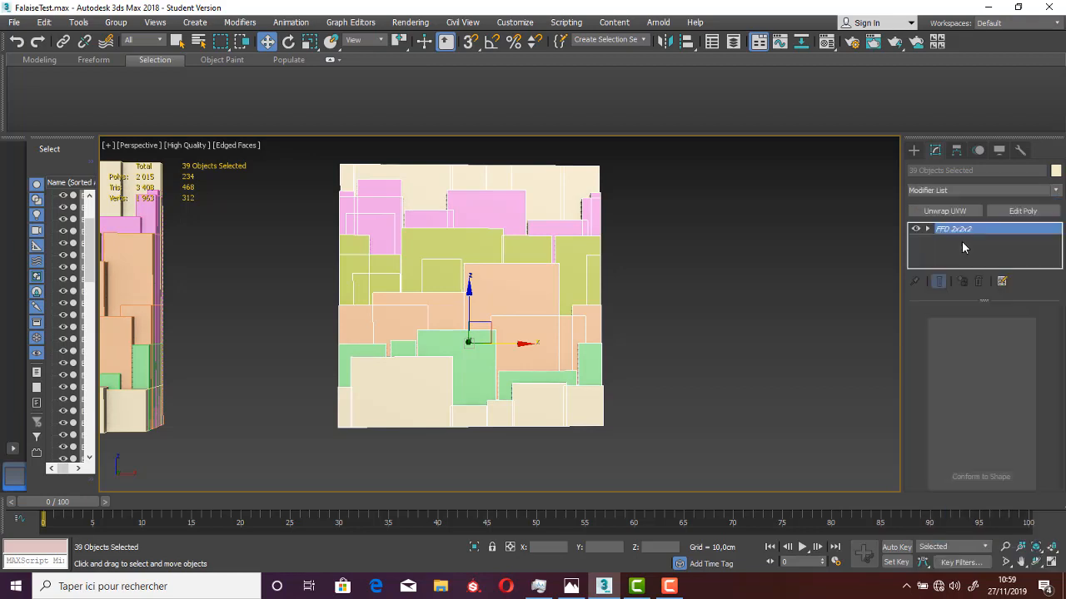
Try adjusting the wall's height by moving the FFD lattice's upper control points in the Front view, and leave control point editing
{"action": "left_click", "coordinate": [927, 229]}
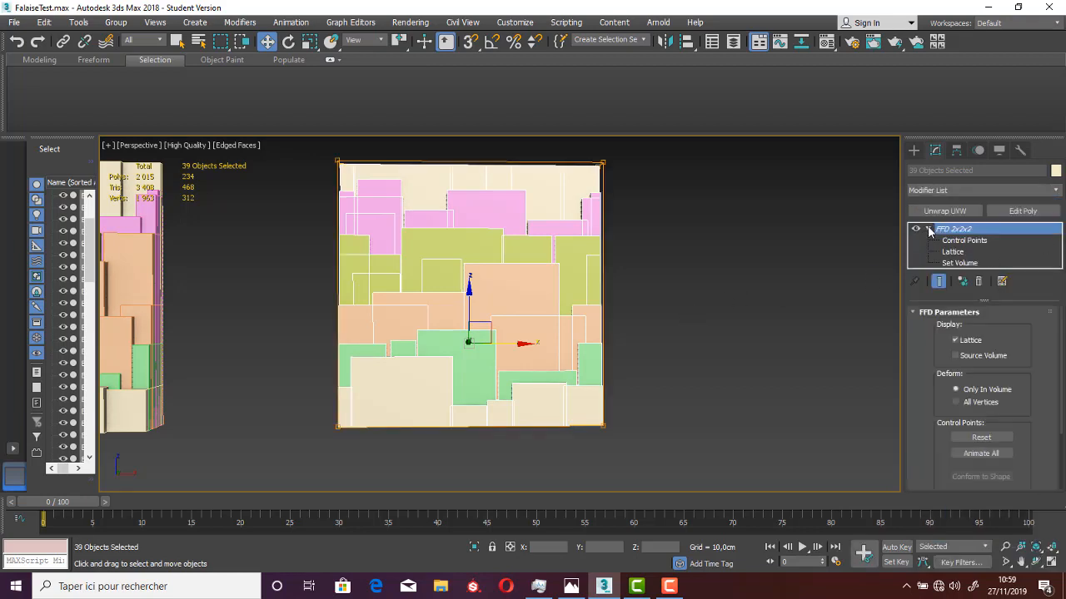
{"action": "left_click", "coordinate": [963, 240]}
{"action": "key", "text": "alt+w"}
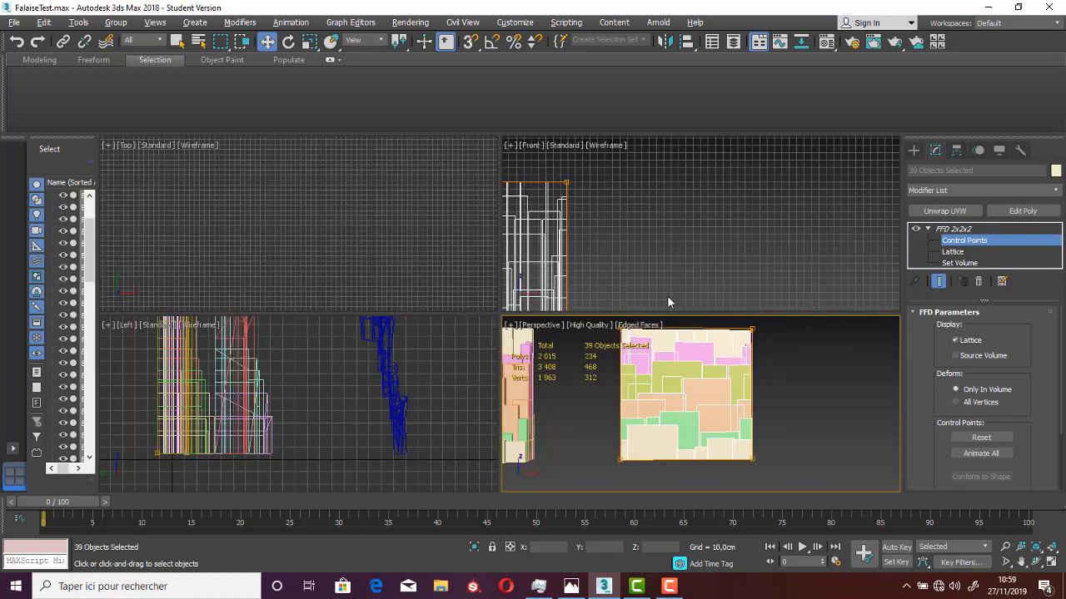
{"action": "left_click", "coordinate": [674, 208]}
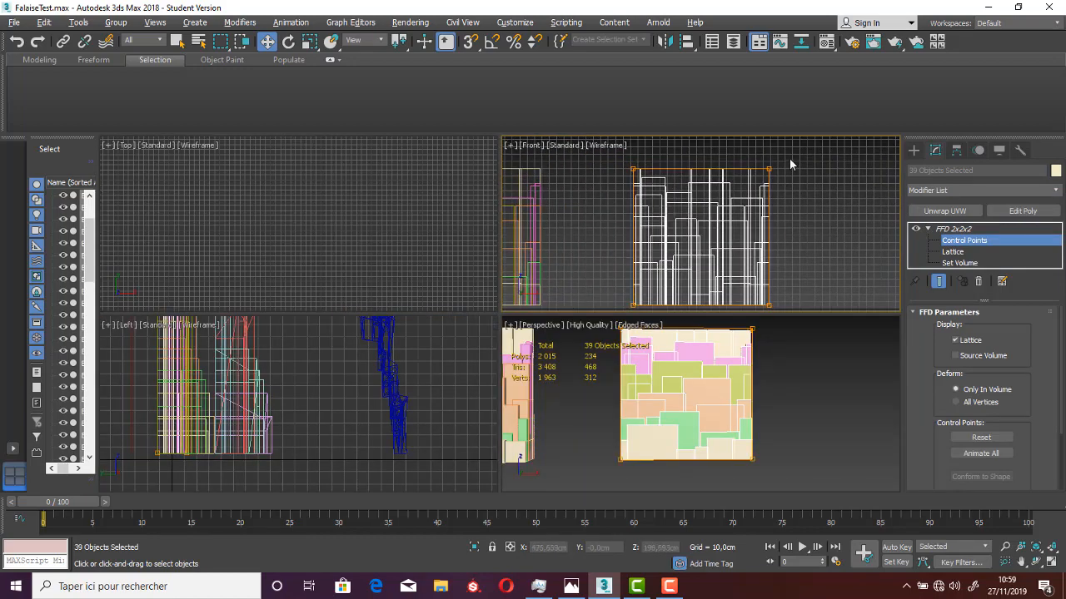
{"action": "left_click_drag", "start_coordinate": [791, 164], "coordinate": [618, 190]}
{"action": "mouse_move", "coordinate": [701, 139]}
{"action": "left_mouse_down"}
{"action": "mouse_move", "coordinate": [702, 183]}
{"action": "mouse_move", "coordinate": [695, 139]}
{"action": "left_mouse_up"}
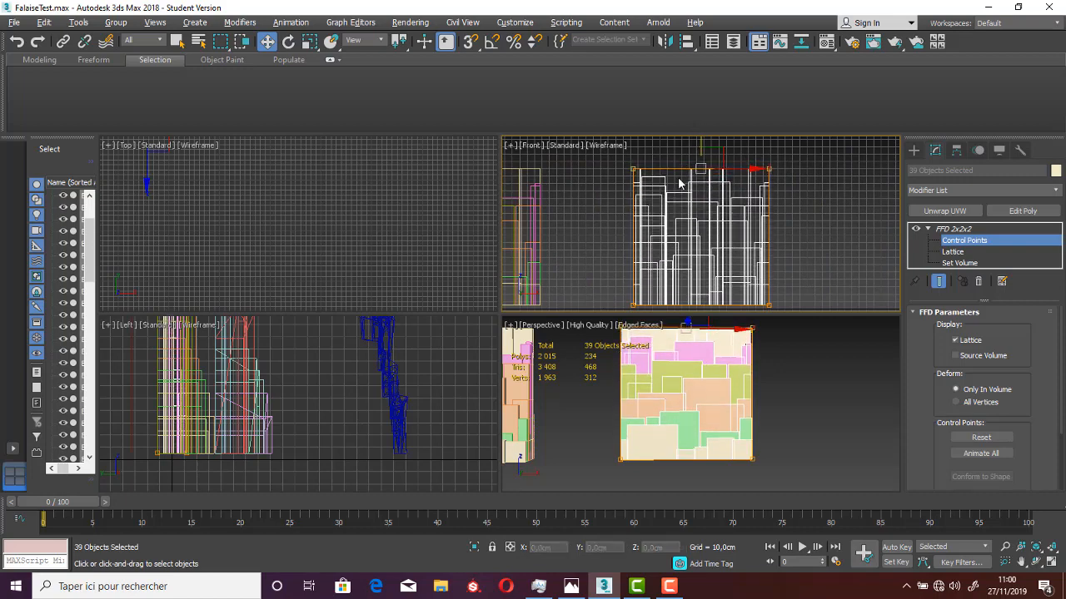
{"action": "scroll", "coordinate": [630, 161], "scroll_direction": "up", "scroll_amount": 5}
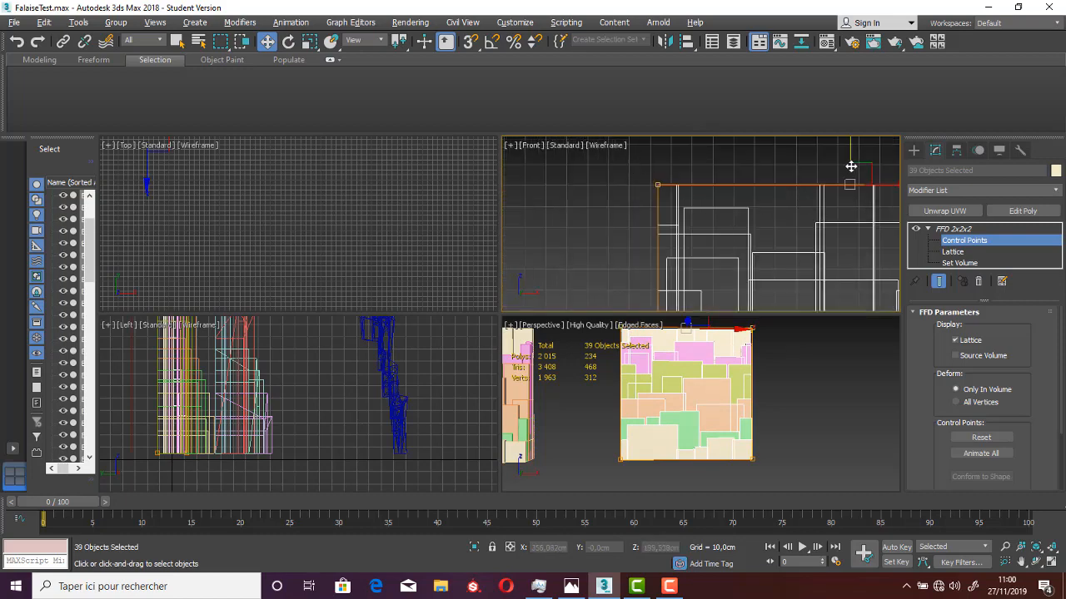
{"action": "scroll", "coordinate": [674, 249], "scroll_direction": "down", "scroll_amount": 3}
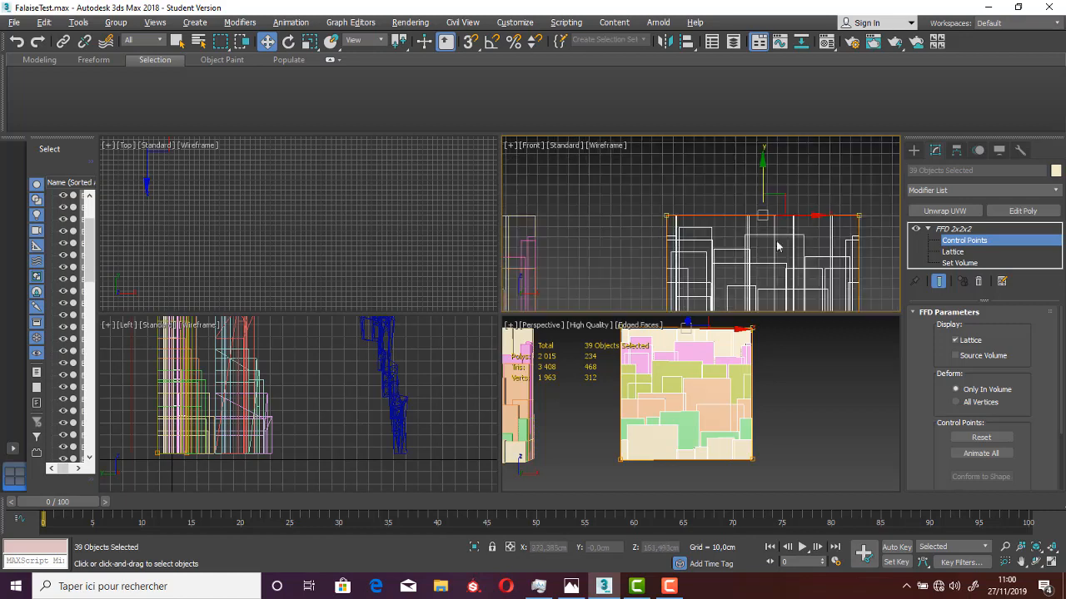
{"action": "left_click", "coordinate": [968, 241]}
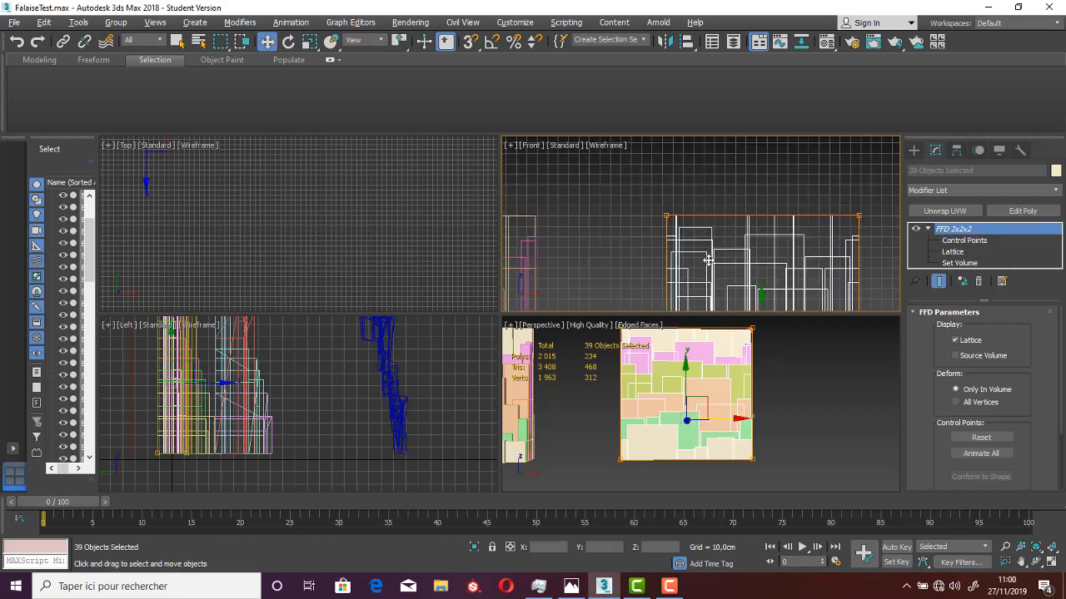
Convert the 39 boxes with the FFD modifier to Editable Poly
{"action": "right_click", "coordinate": [704, 373]}
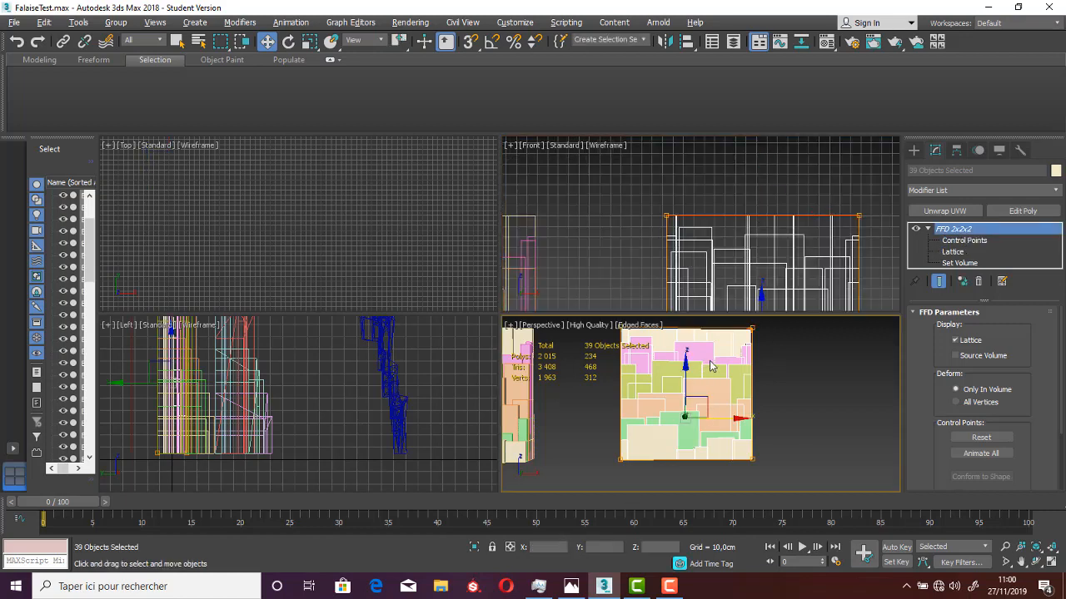
{"action": "right_click", "coordinate": [708, 365]}
{"action": "mouse_move", "coordinate": [762, 494]}
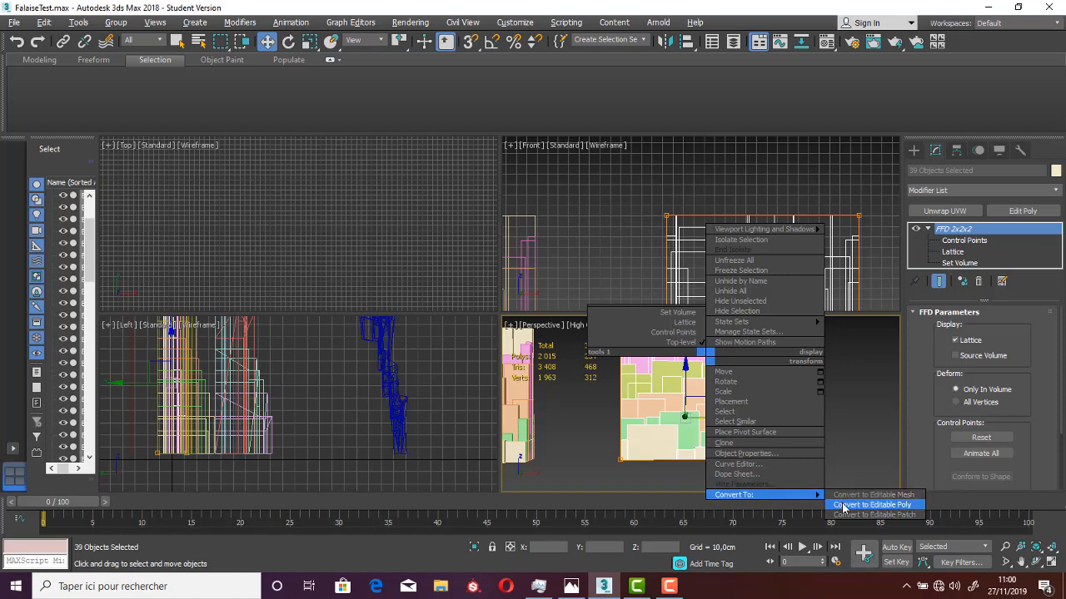
{"action": "left_click", "coordinate": [841, 504]}
Compare the deeper stepped wall with the flatter converted wall side by side in Perspective
{"action": "middle_click_drag", "start_coordinate": [578, 425], "coordinate": [655, 429]}
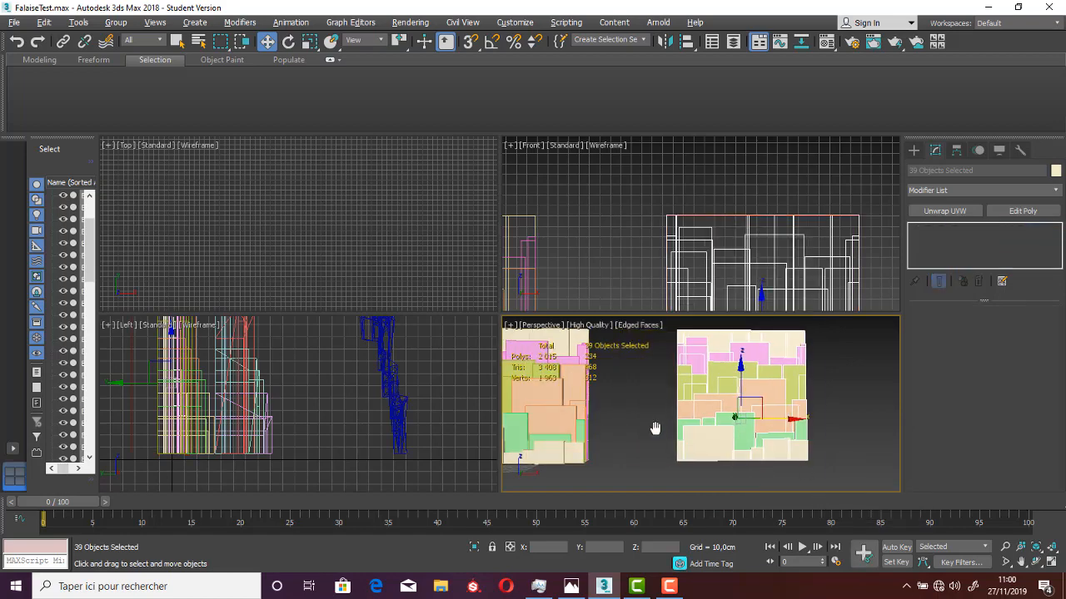
{"action": "middle_click_drag", "start_coordinate": [585, 260], "coordinate": [721, 231]}
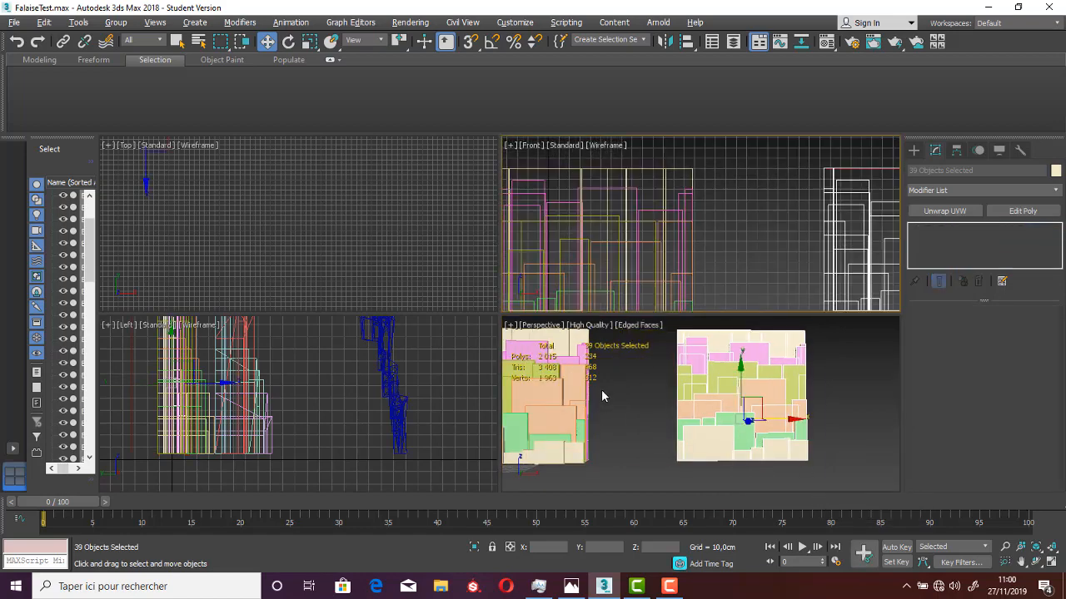
{"action": "middle_click_drag", "start_coordinate": [601, 396], "coordinate": [702, 410]}
{"action": "middle_click_drag", "start_coordinate": [615, 422], "coordinate": [652, 430], "text": "alt"}
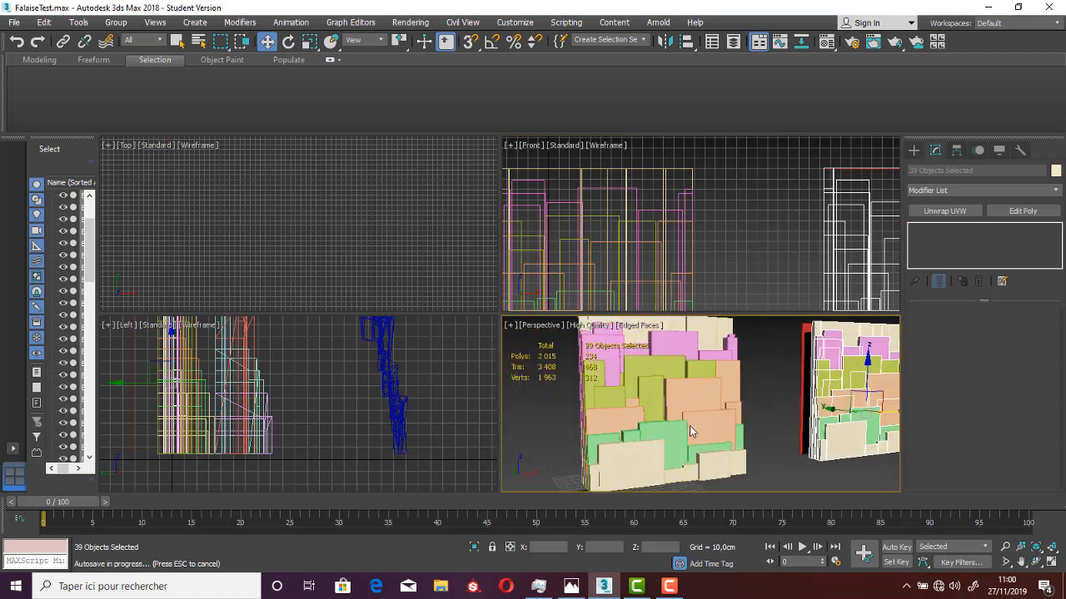
{"action": "key", "text": "alt+w"}
{"action": "middle_click_drag", "start_coordinate": [519, 395], "coordinate": [495, 391], "text": "alt"}
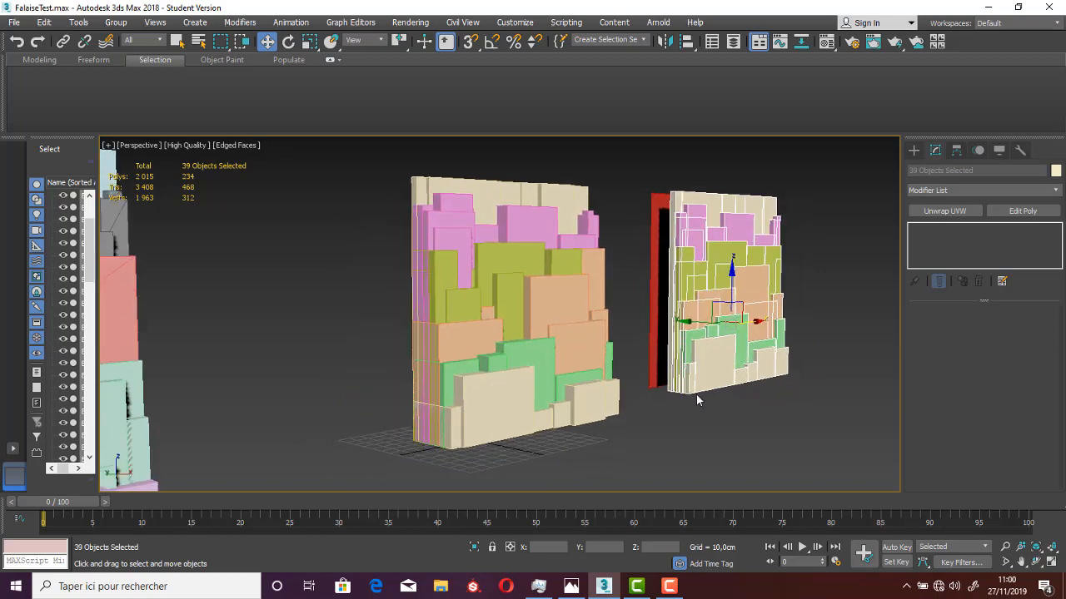
Inspect individual corner boxes at the base of both walls to compare their depth, and clear the selection
{"action": "scroll", "coordinate": [696, 401], "scroll_direction": "up", "scroll_amount": 3}
{"action": "left_click", "coordinate": [691, 381]}
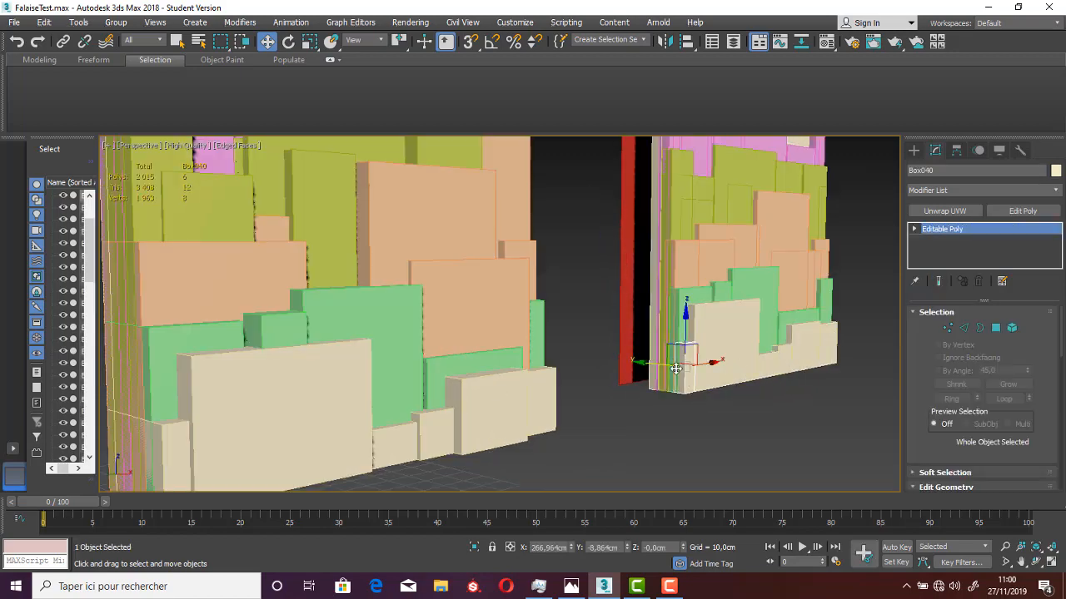
{"action": "scroll", "coordinate": [678, 373], "scroll_direction": "down", "scroll_amount": 3}
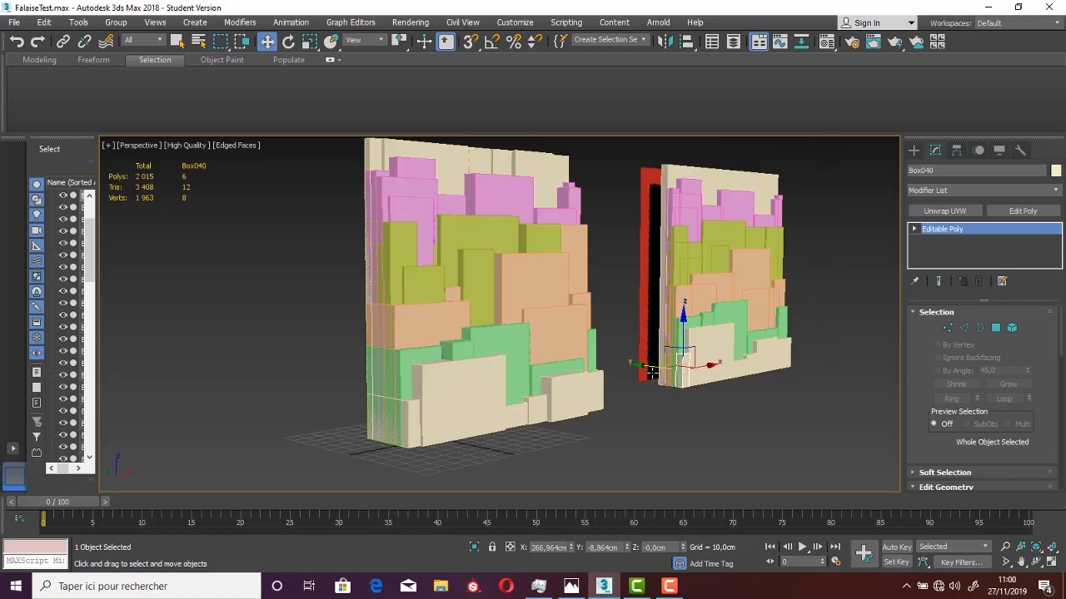
{"action": "left_click", "coordinate": [403, 417]}
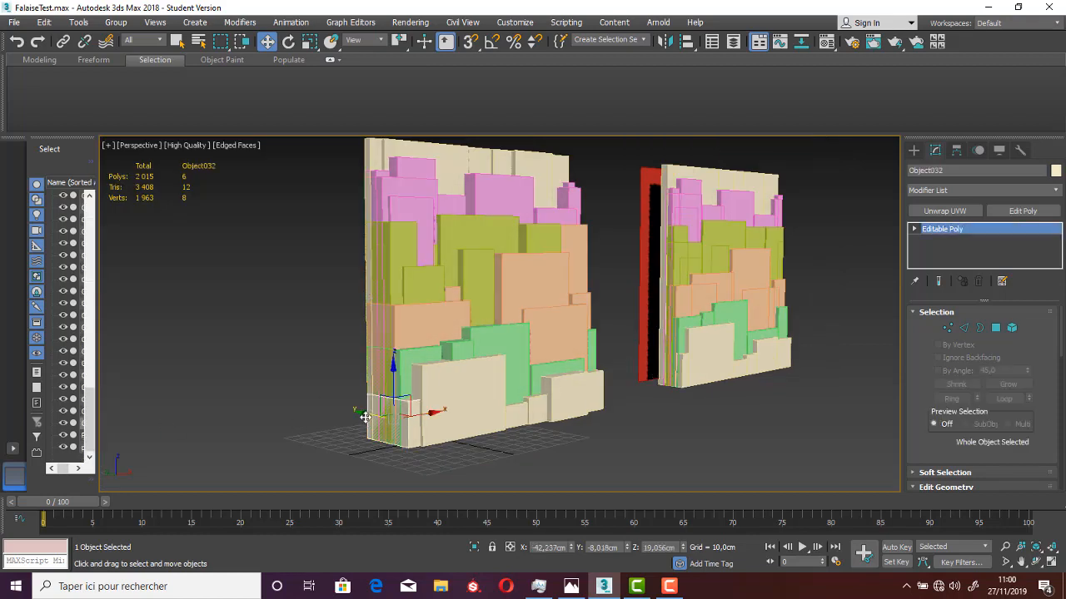
{"action": "left_click", "coordinate": [400, 377]}
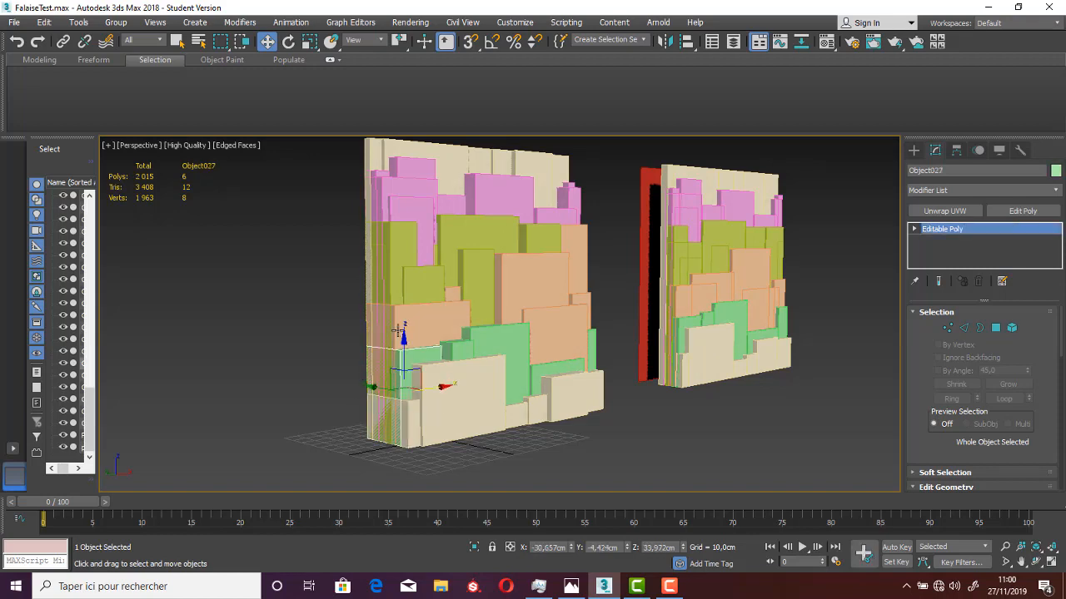
{"action": "left_click", "coordinate": [566, 457]}
Select the 38 boxes of the stepped wall, apply one shared Edit Poly modifier and enter Polygon level
{"action": "middle_click_drag", "start_coordinate": [592, 417], "coordinate": [592, 410]}
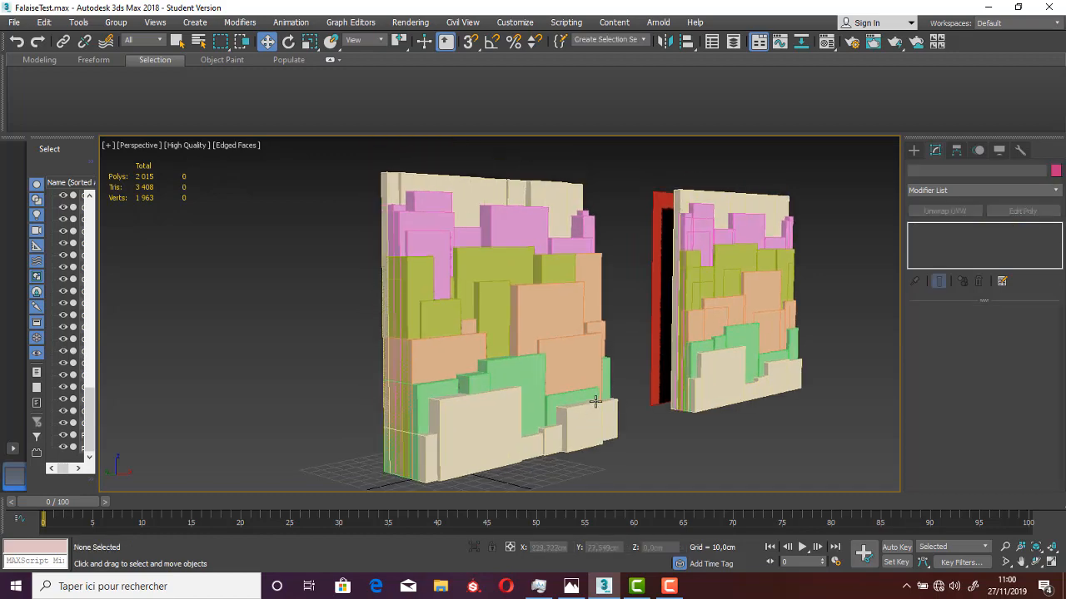
{"action": "middle_click_drag", "start_coordinate": [668, 396], "coordinate": [734, 386]}
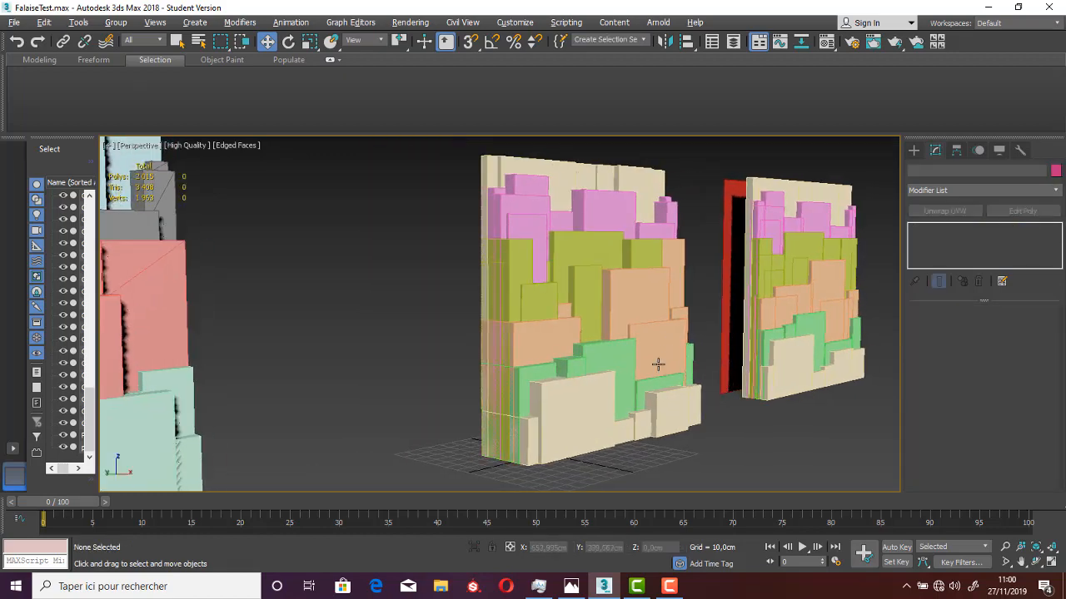
{"action": "middle_click_drag", "start_coordinate": [658, 363], "coordinate": [603, 290], "text": "alt"}
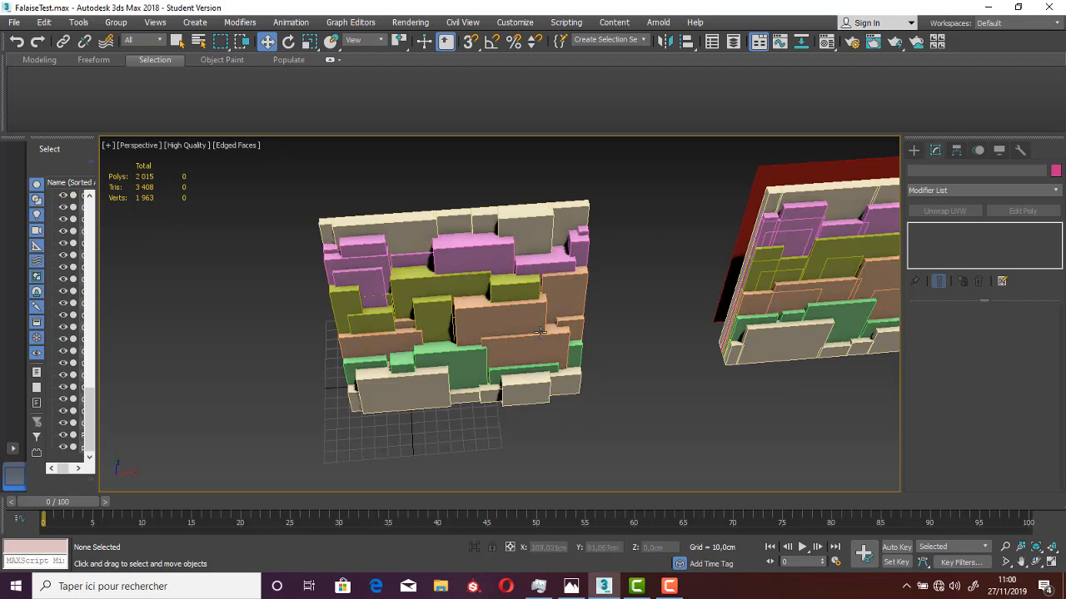
{"action": "left_click_drag", "start_coordinate": [285, 171], "coordinate": [611, 469]}
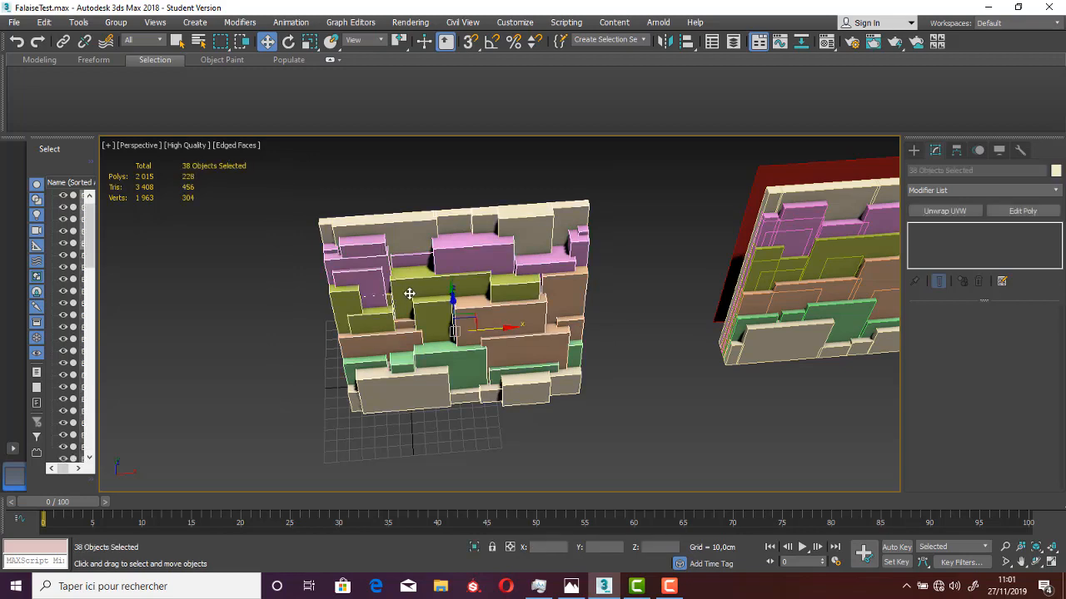
{"action": "left_click", "coordinate": [945, 190]}
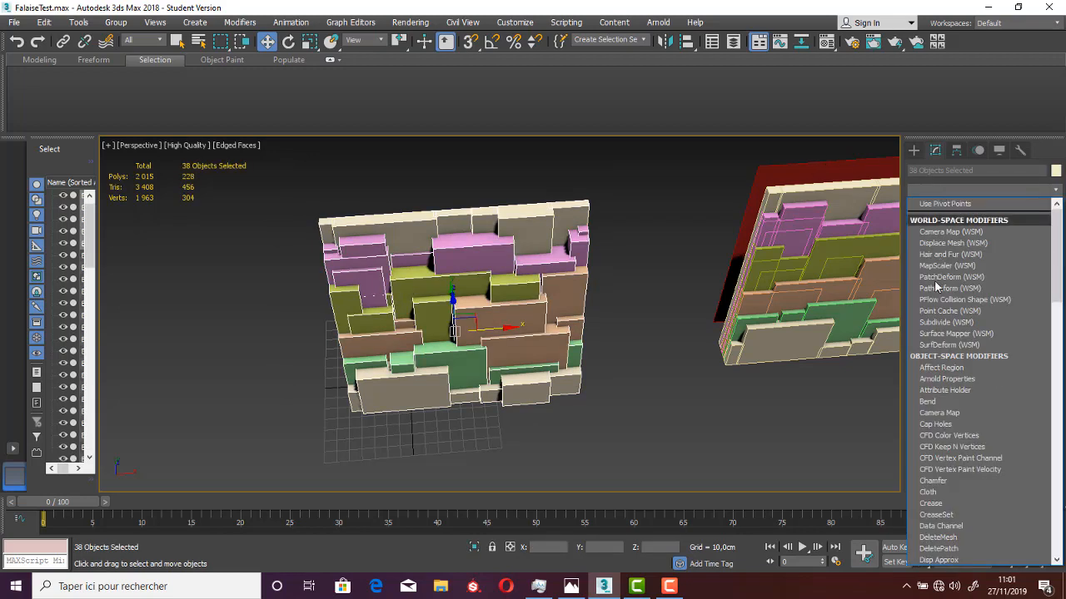
{"action": "scroll", "coordinate": [939, 400], "scroll_direction": "down", "scroll_amount": 11}
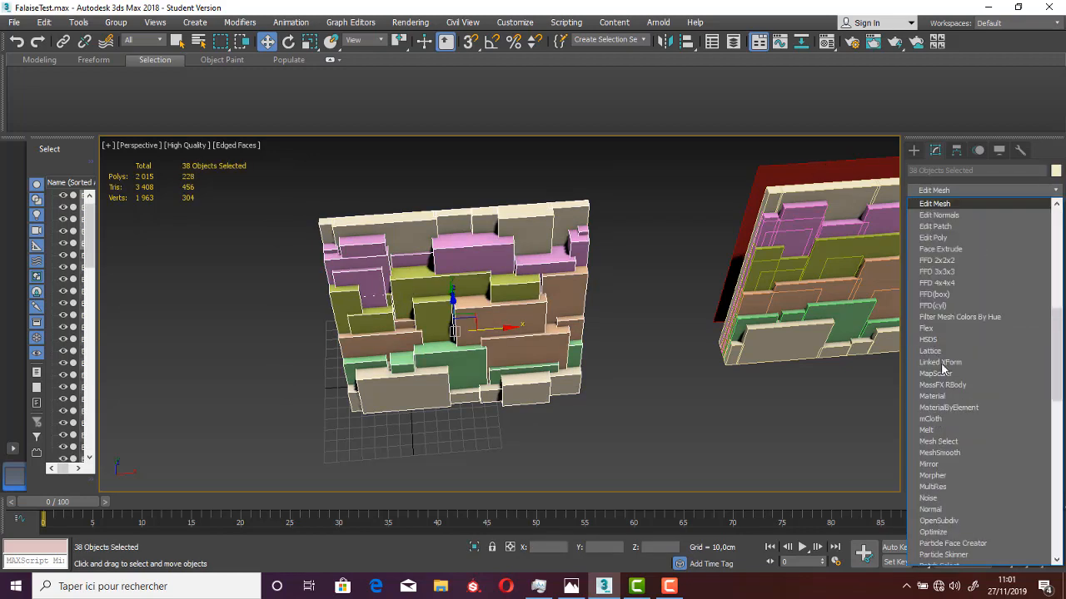
{"action": "left_click", "coordinate": [940, 237]}
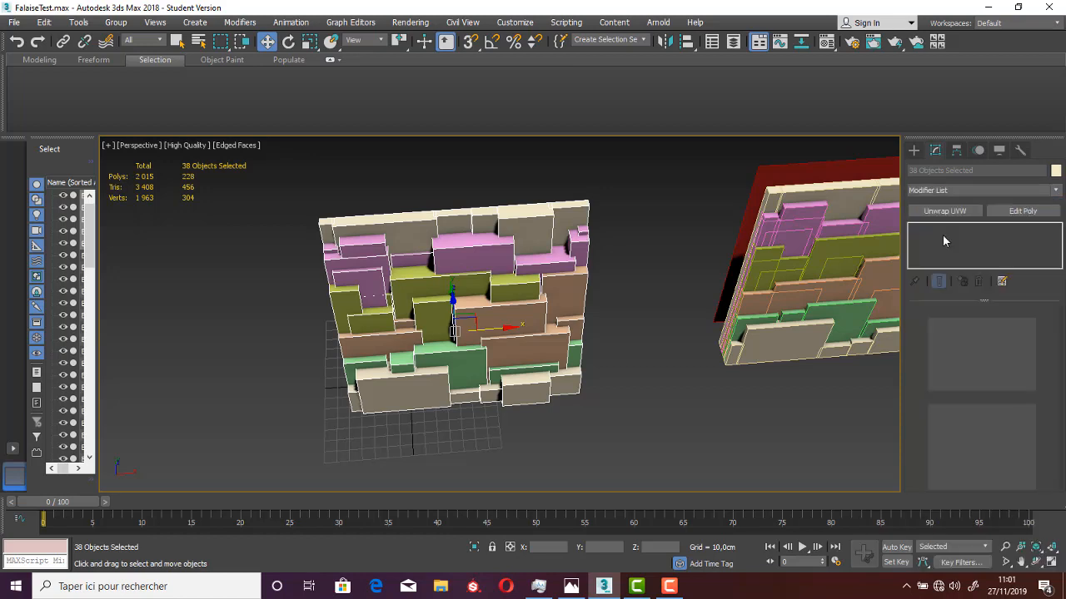
{"action": "left_click", "coordinate": [996, 417]}
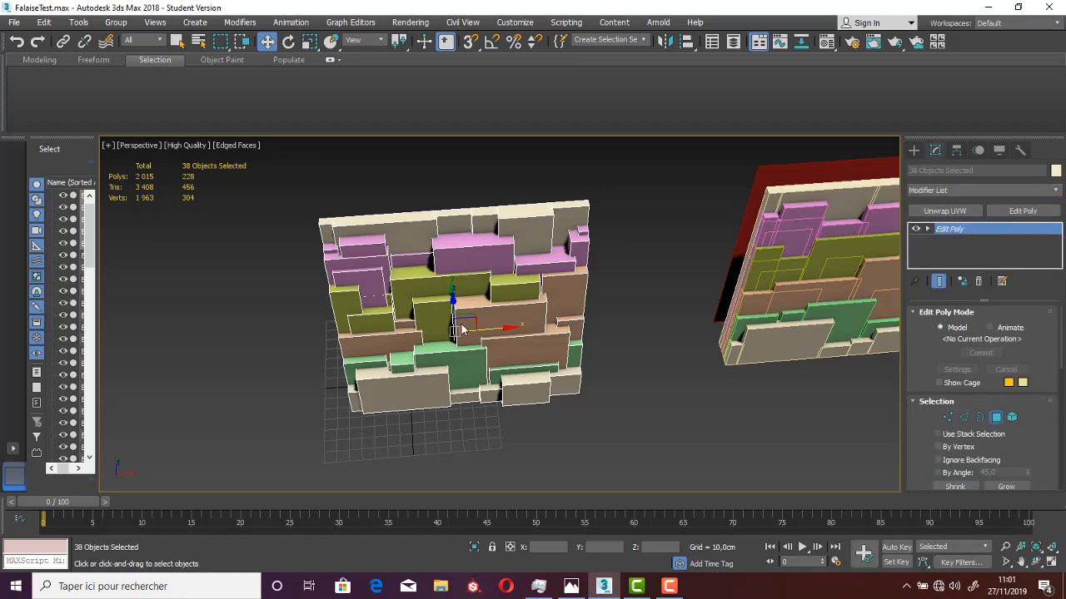
Select single front faces of two brown boxes in the stepped wall, and leave Polygon level
{"action": "left_click", "coordinate": [537, 346]}
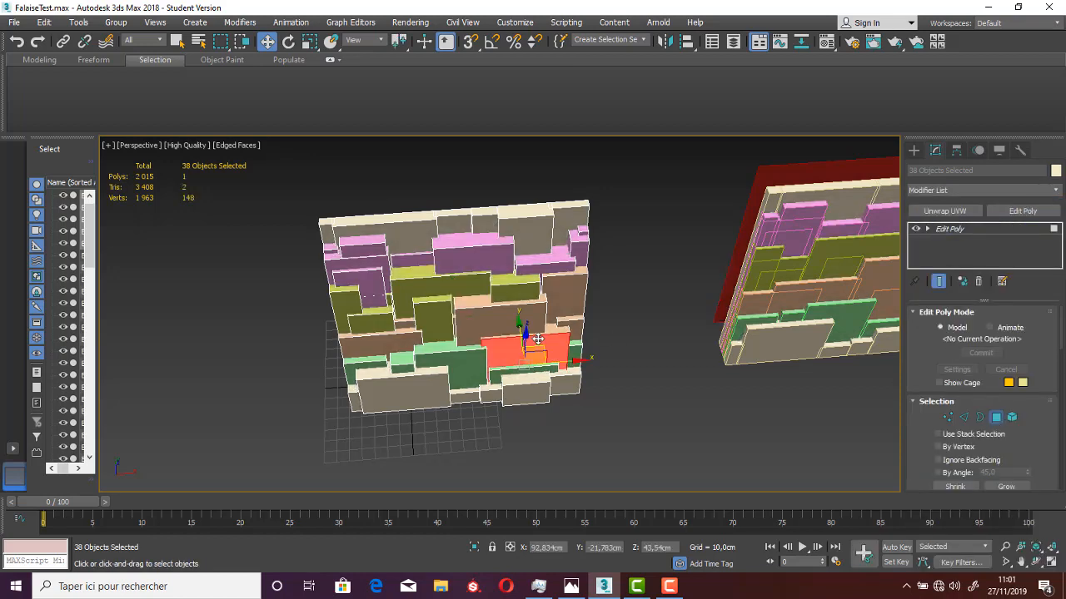
{"action": "left_click", "coordinate": [567, 298]}
{"action": "left_click_drag", "start_coordinate": [553, 293], "coordinate": [546, 296]}
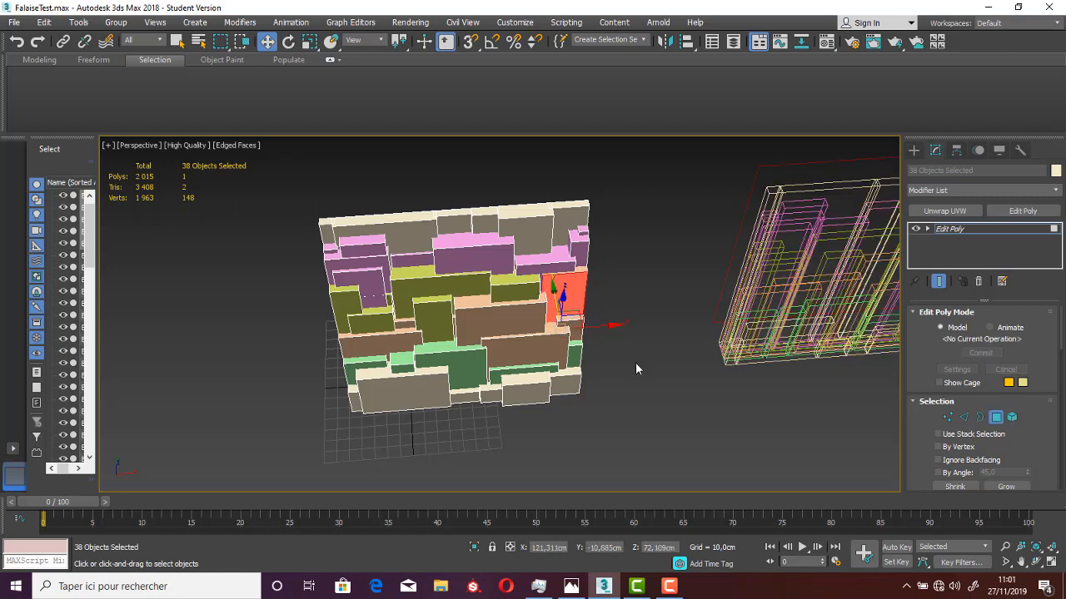
{"action": "left_click", "coordinate": [995, 417]}
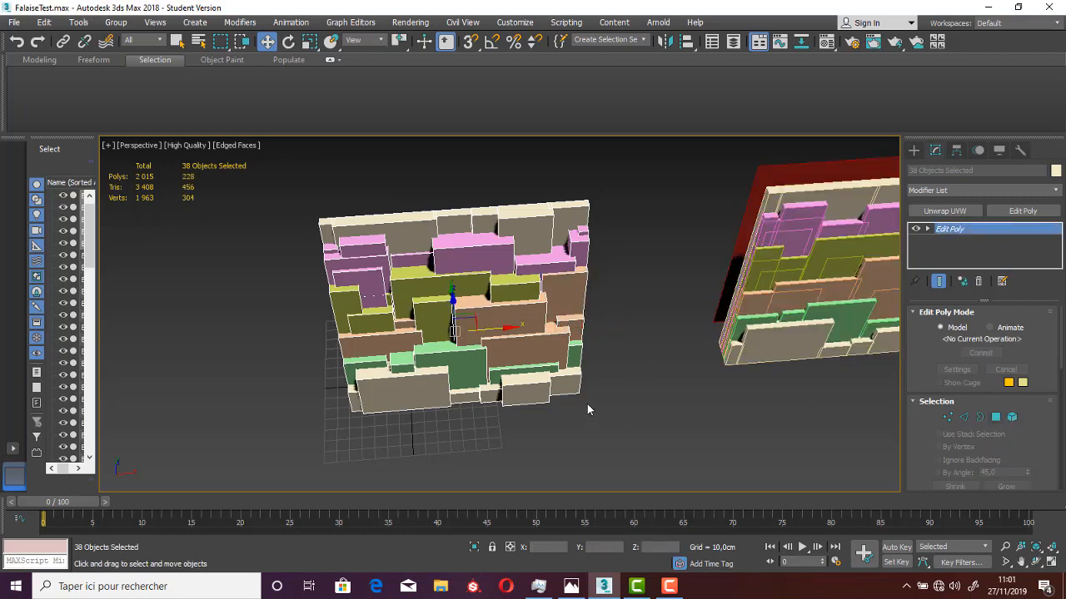
At Vertex level with snapping on, align the bottom row's right corner vertex in height with the matching corner on the wall's left edge
{"action": "middle_click_drag", "start_coordinate": [530, 368], "coordinate": [608, 347], "text": "alt"}
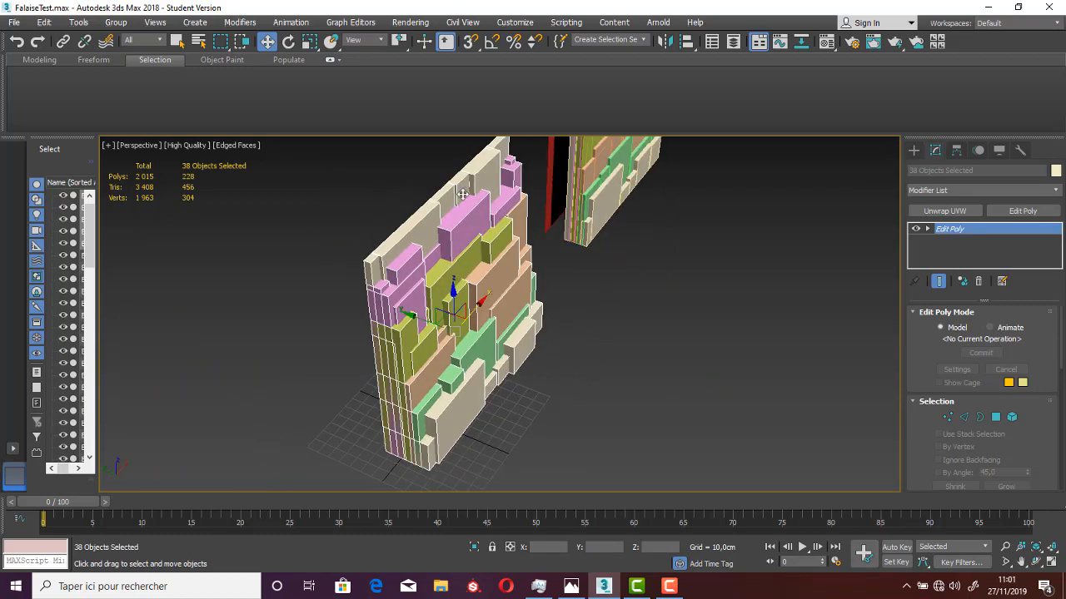
{"action": "middle_click_drag", "start_coordinate": [575, 384], "coordinate": [589, 337], "text": "alt"}
{"action": "middle_click_drag", "start_coordinate": [627, 385], "coordinate": [309, 343], "text": "alt"}
{"action": "scroll", "coordinate": [338, 373], "scroll_direction": "down", "scroll_amount": 3}
{"action": "scroll", "coordinate": [483, 301], "scroll_direction": "up", "scroll_amount": 5}
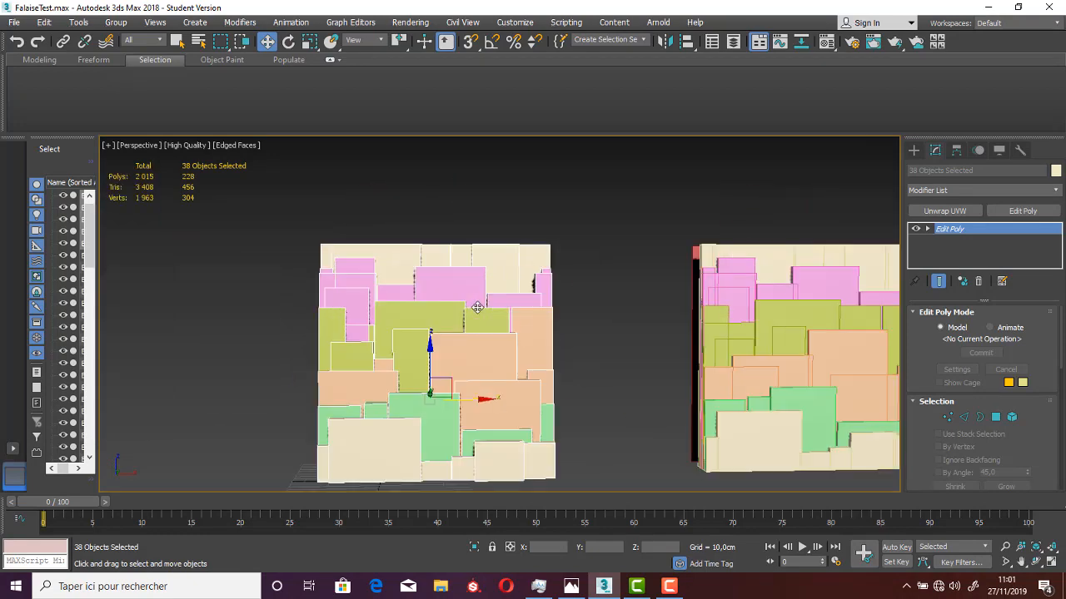
{"action": "middle_click_drag", "start_coordinate": [466, 374], "coordinate": [469, 355]}
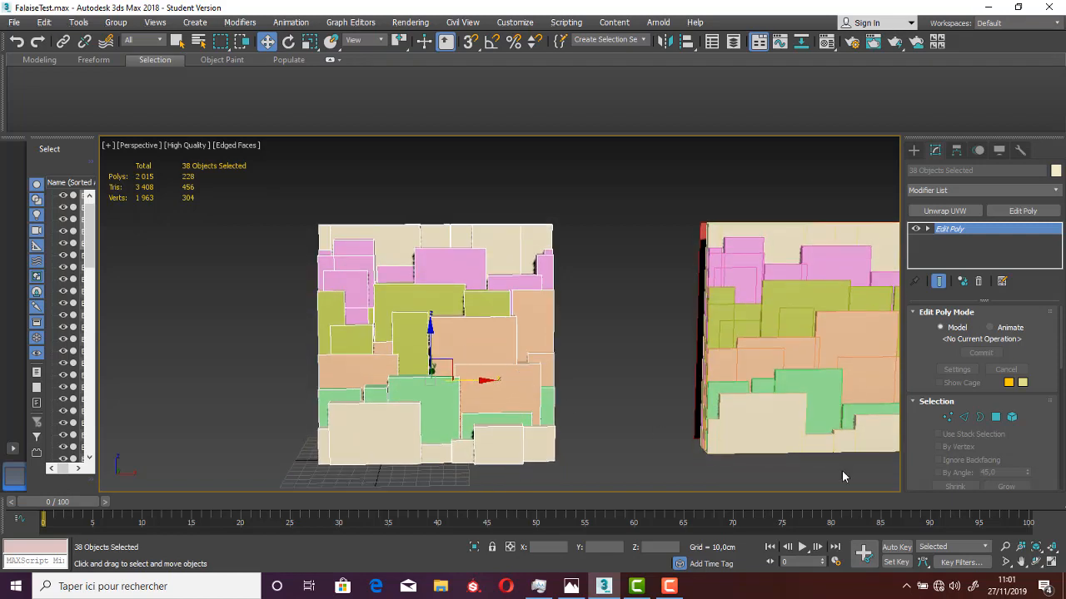
{"action": "left_click", "coordinate": [949, 418]}
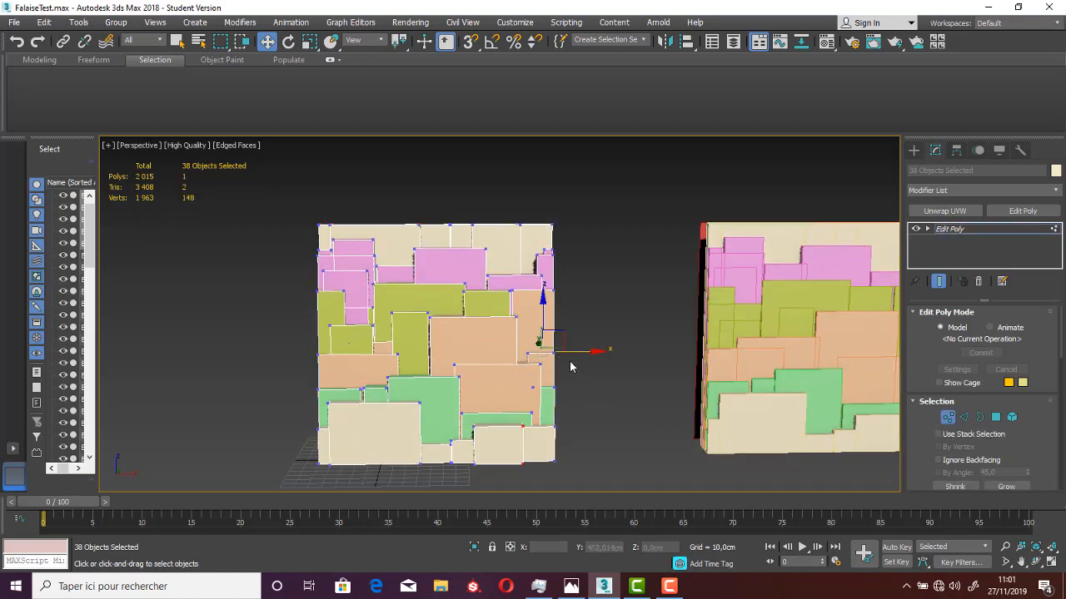
{"action": "left_click", "coordinate": [434, 432]}
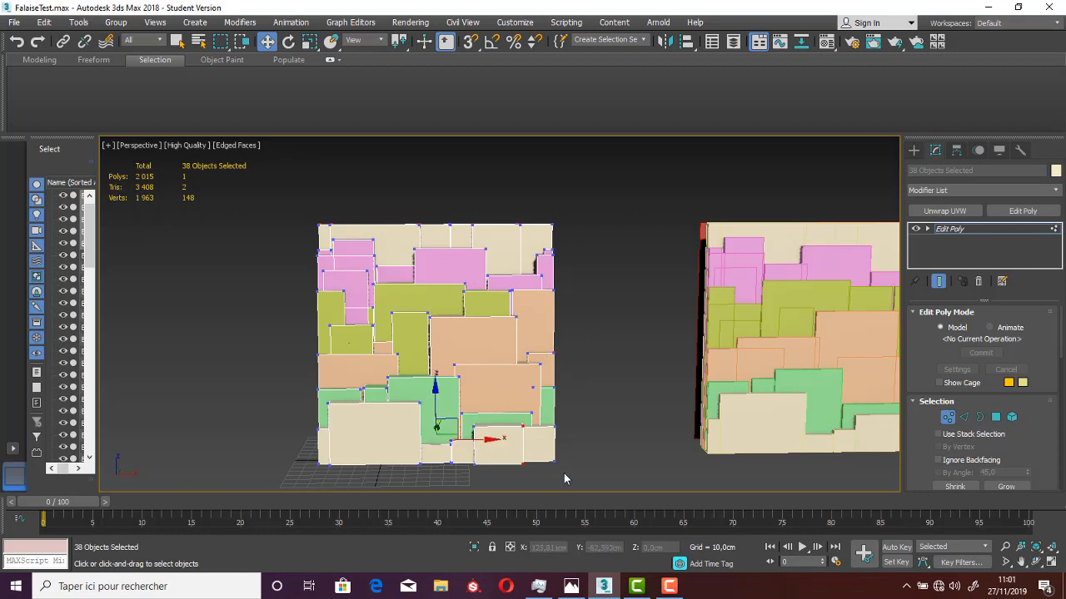
{"action": "left_click", "coordinate": [553, 427]}
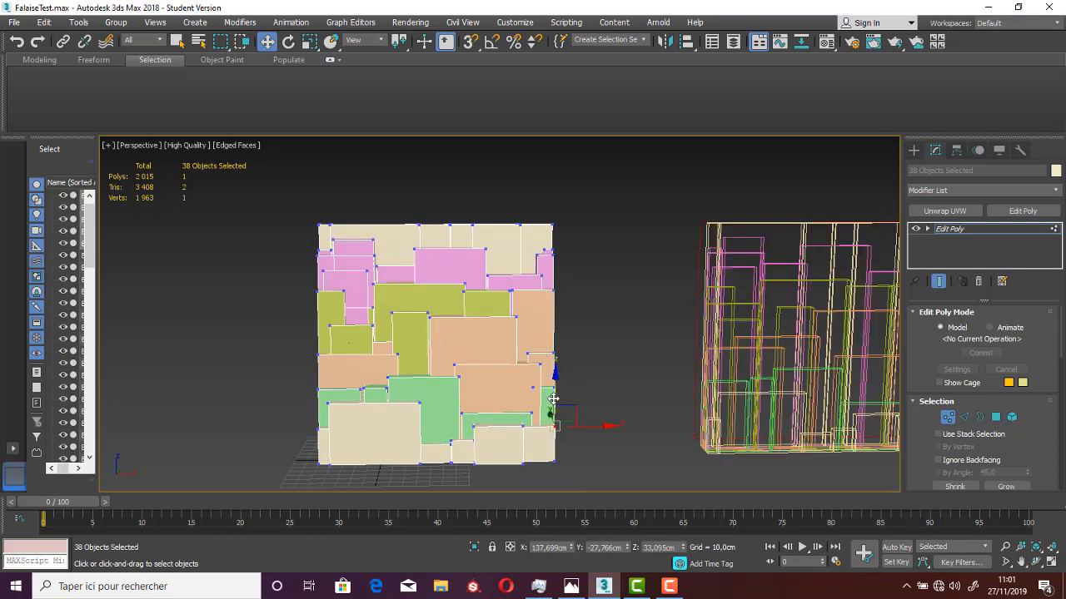
{"action": "key", "text": "s"}
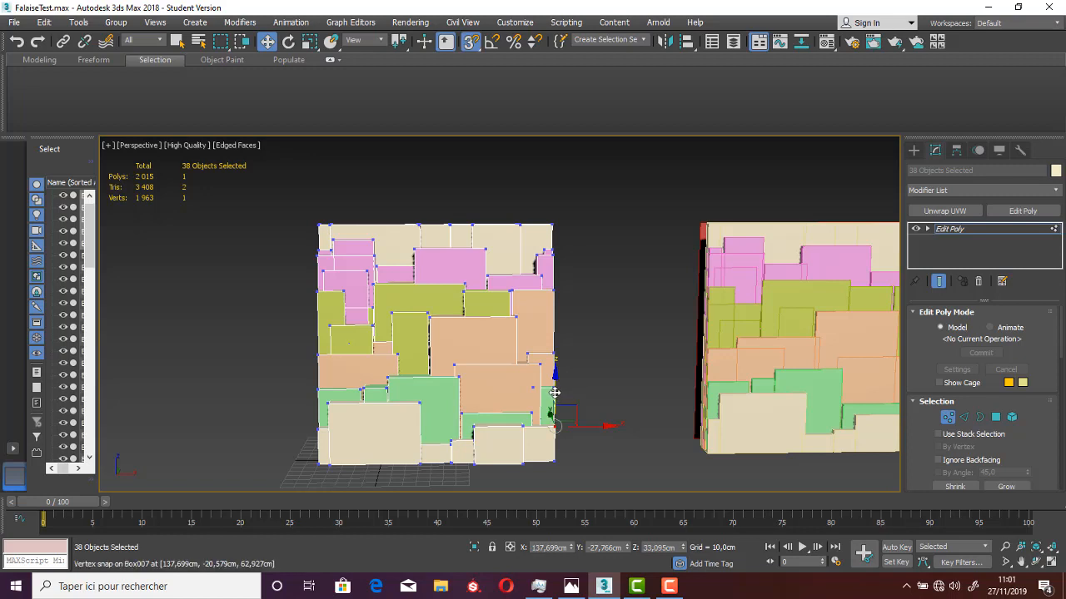
{"action": "left_click_drag", "start_coordinate": [491, 401], "coordinate": [316, 432]}
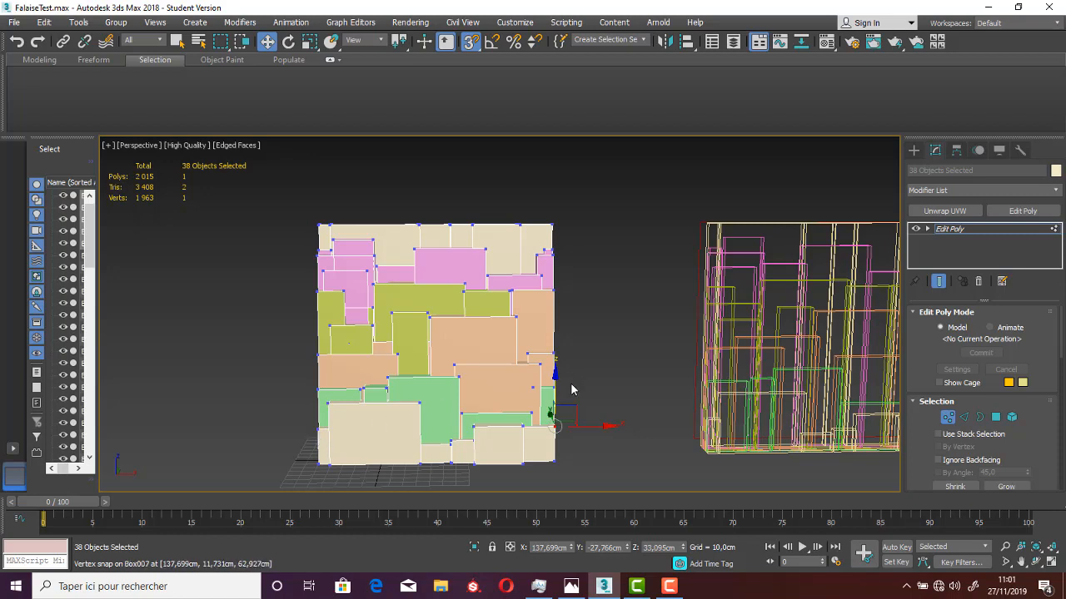
Snap the green and brown boxes' right-edge vertices to the heights of their left-edge counterparts, and leave Vertex level
{"action": "left_click_drag", "start_coordinate": [573, 378], "coordinate": [547, 397]}
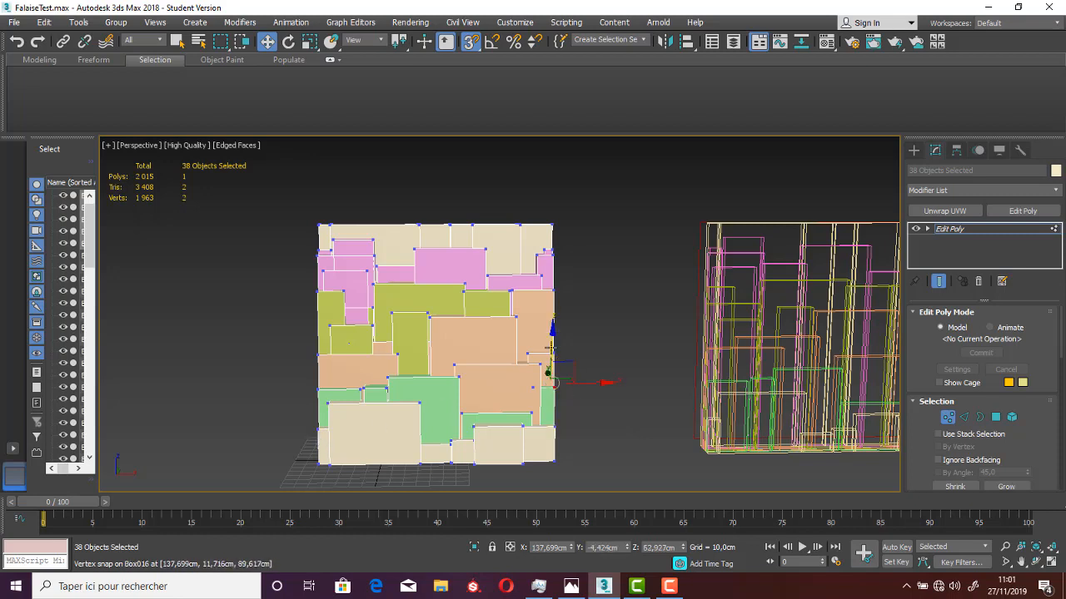
{"action": "left_click_drag", "start_coordinate": [551, 348], "coordinate": [318, 390]}
{"action": "left_click", "coordinate": [582, 346]}
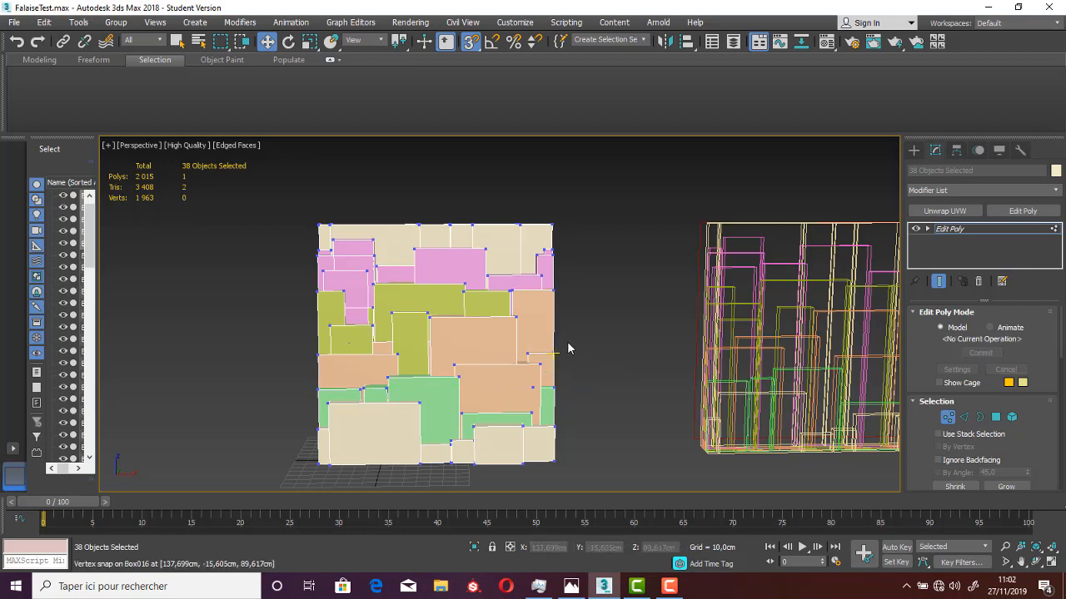
{"action": "left_click_drag", "start_coordinate": [557, 376], "coordinate": [318, 355]}
{"action": "left_click", "coordinate": [615, 326]}
{"action": "left_click", "coordinate": [548, 316]}
{"action": "left_click", "coordinate": [946, 419]}
Copy the six beige boxes of the bottom row once and place the copies clear above the wall
{"action": "middle_click_drag", "start_coordinate": [675, 414], "coordinate": [681, 439], "text": "alt"}
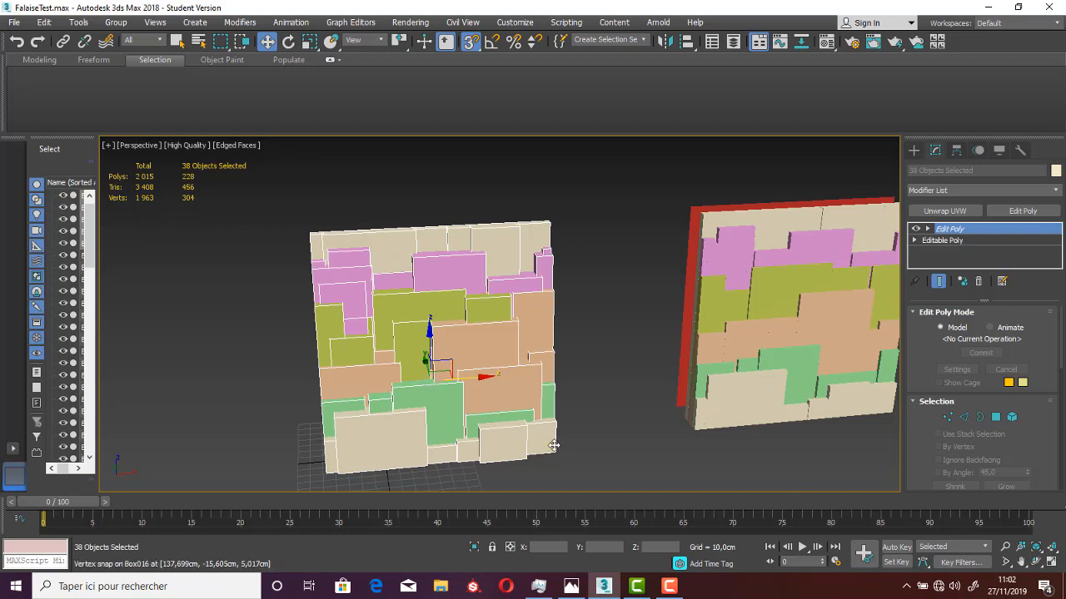
{"action": "left_click", "coordinate": [554, 445]}
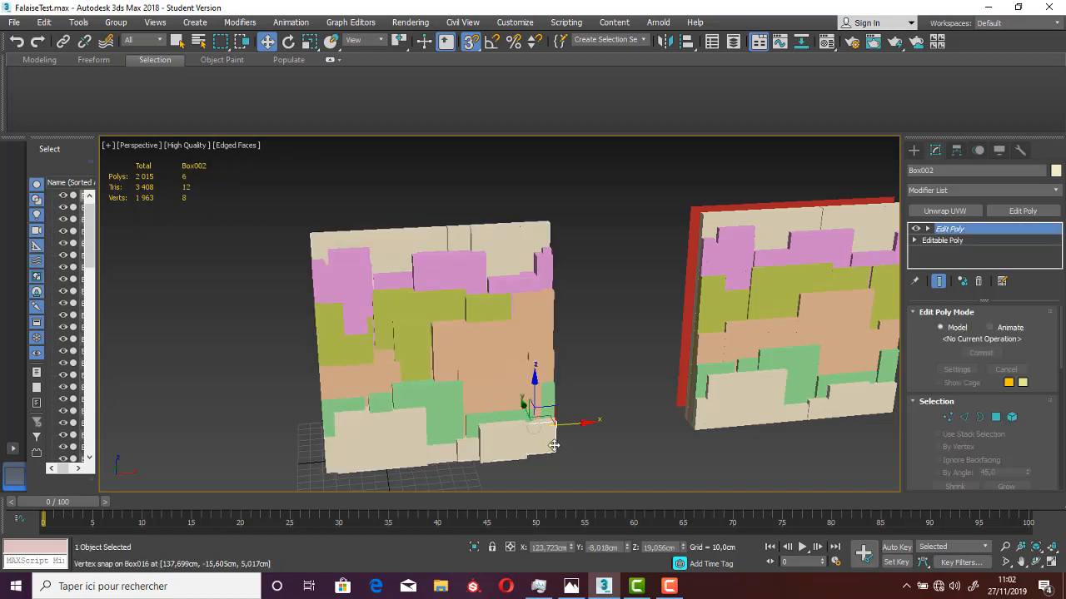
{"action": "left_click", "coordinate": [467, 453], "text": "ctrl"}
{"action": "left_click", "coordinate": [442, 455], "text": "ctrl"}
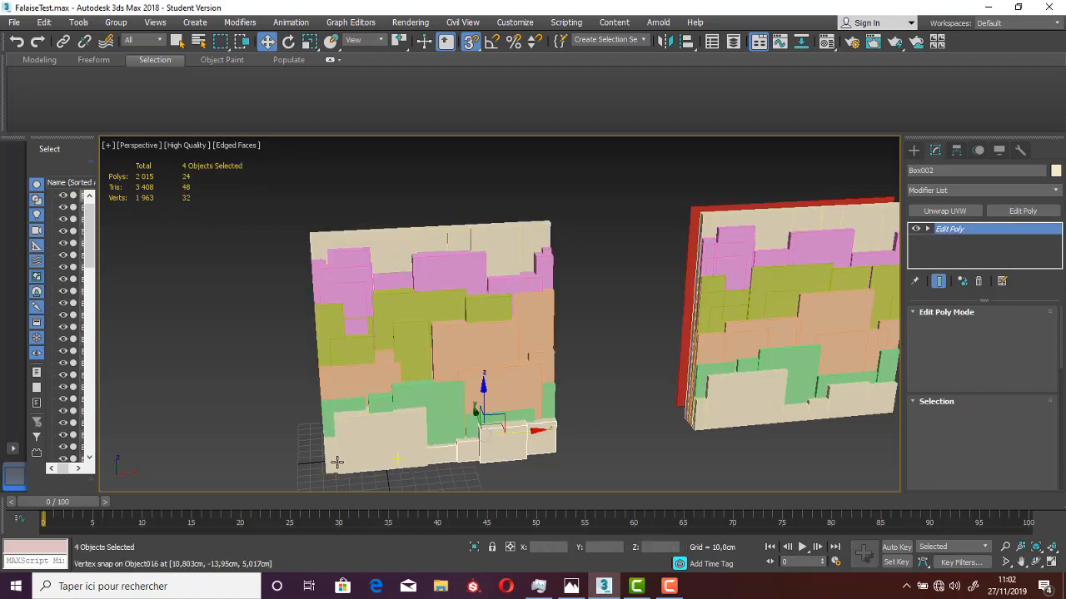
{"action": "left_click", "coordinate": [399, 456], "text": "ctrl"}
{"action": "left_click", "coordinate": [331, 462], "text": "ctrl"}
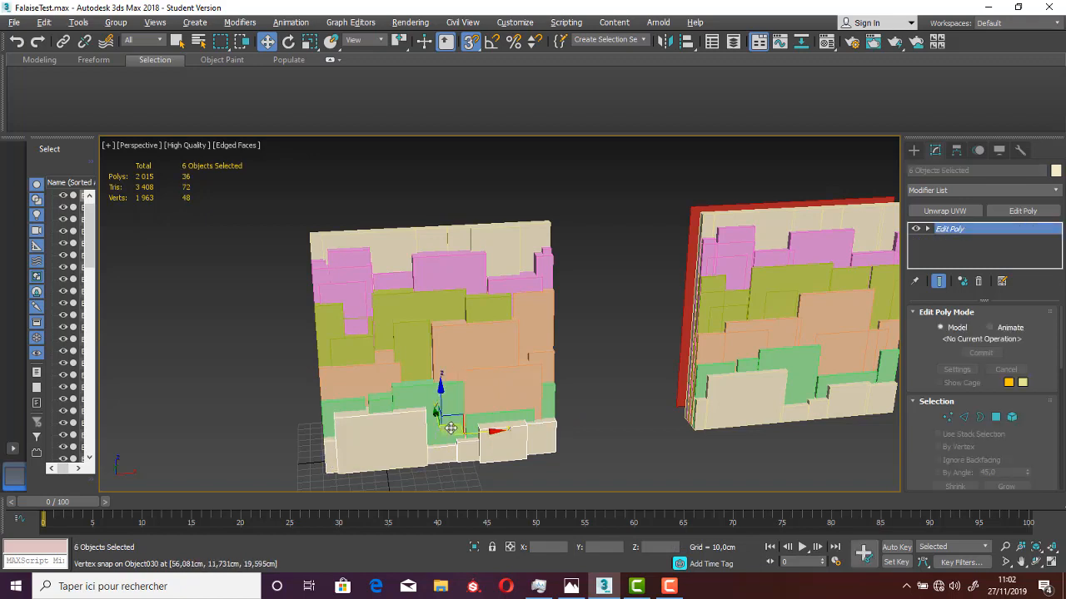
{"action": "mouse_move", "coordinate": [450, 428]}
{"action": "middle_mouse_down", "text": "alt"}
{"action": "mouse_move", "coordinate": [435, 413]}
{"action": "mouse_move", "coordinate": [441, 428]}
{"action": "middle_mouse_up", "text": "alt"}
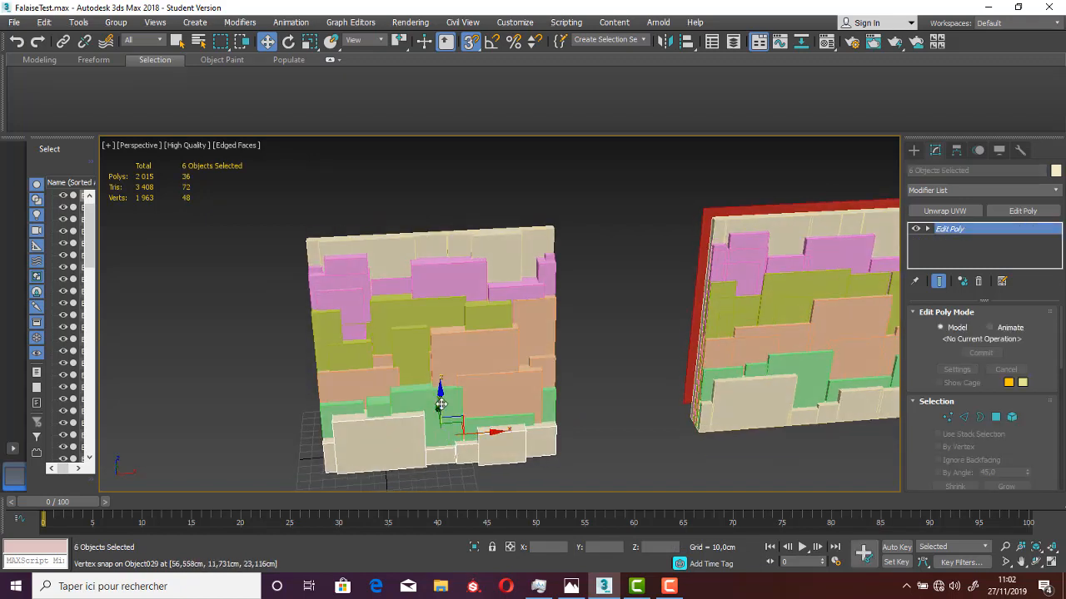
{"action": "mouse_move", "coordinate": [439, 239]}
{"action": "left_mouse_down"}
{"action": "mouse_move", "coordinate": [438, 179]}
{"action": "mouse_move", "coordinate": [441, 252]}
{"action": "mouse_move", "coordinate": [446, 212]}
{"action": "left_mouse_up"}
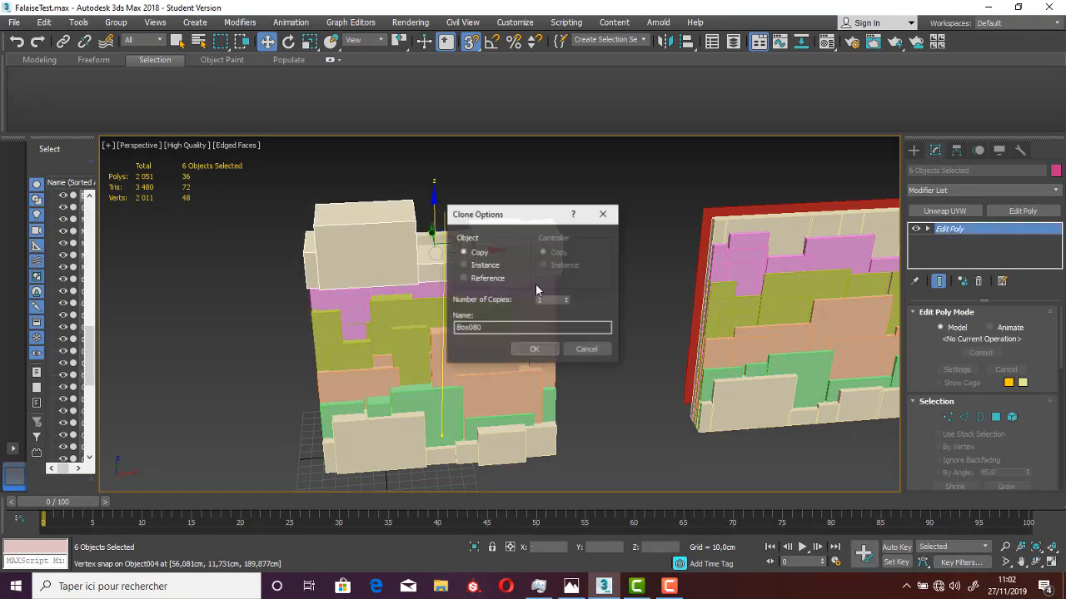
{"action": "left_click", "coordinate": [533, 349]}
{"action": "middle_click_drag", "start_coordinate": [435, 319], "coordinate": [396, 299], "text": "alt"}
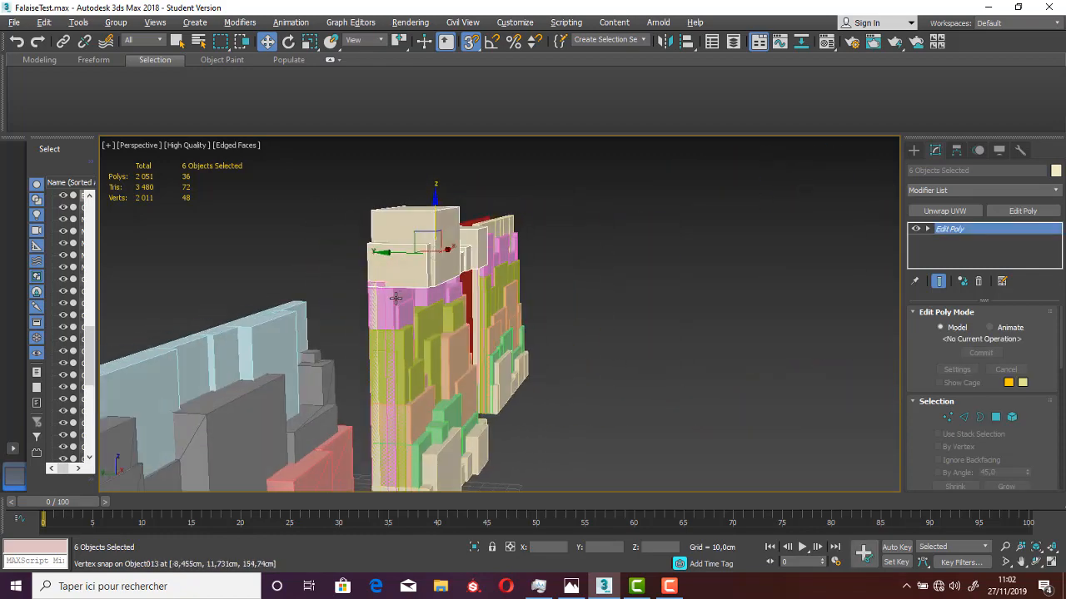
{"action": "left_click_drag", "start_coordinate": [419, 250], "coordinate": [456, 279]}
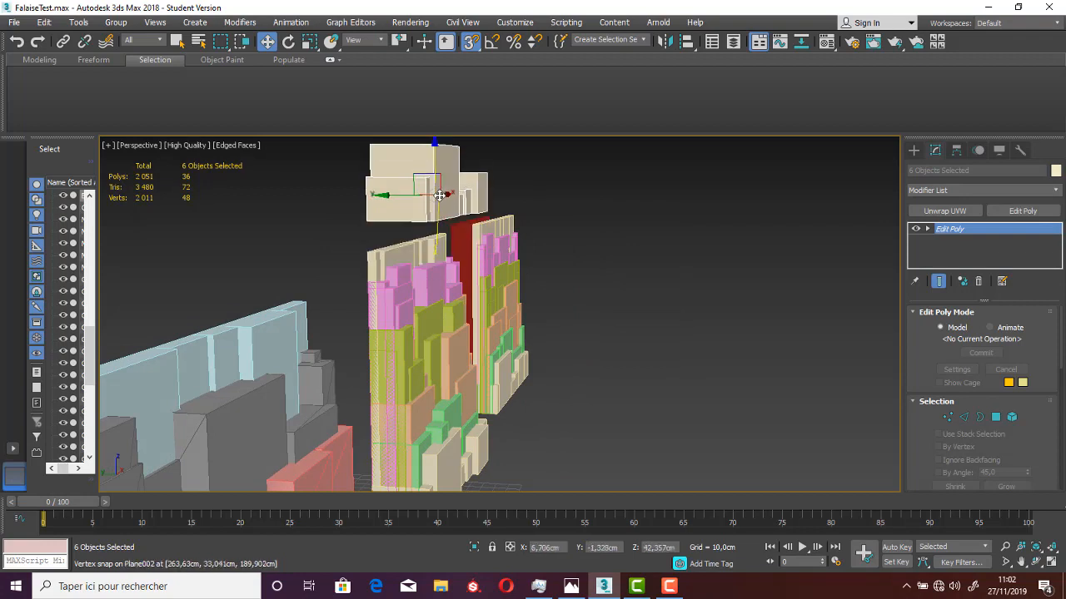
Delete the six original beige boxes behind the wall's top row
{"action": "middle_click_drag", "start_coordinate": [461, 290], "coordinate": [533, 249], "text": "alt"}
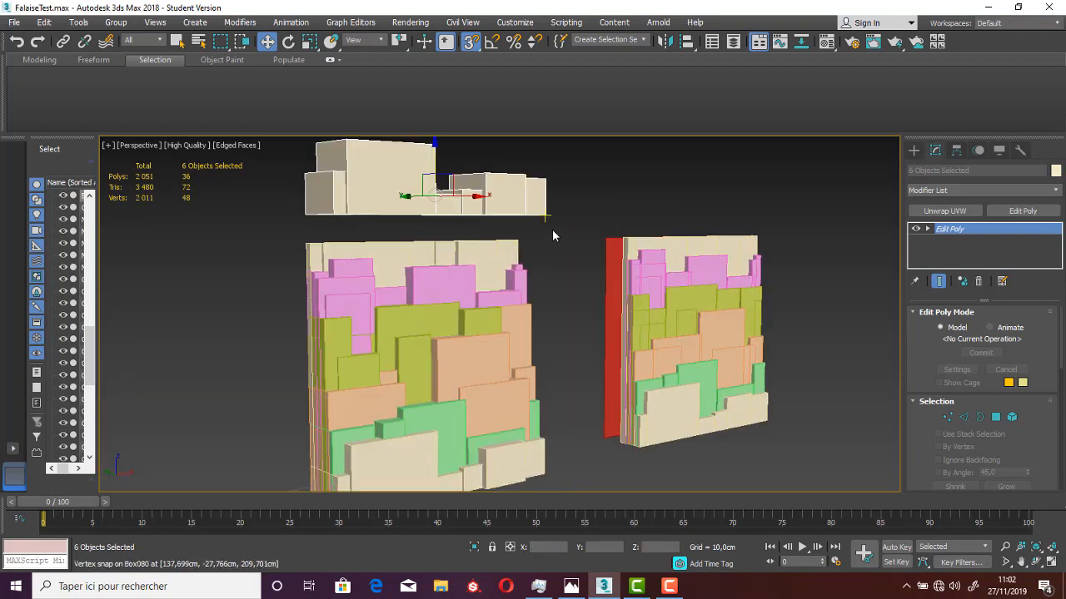
{"action": "left_click_drag", "start_coordinate": [307, 248], "coordinate": [307, 249]}
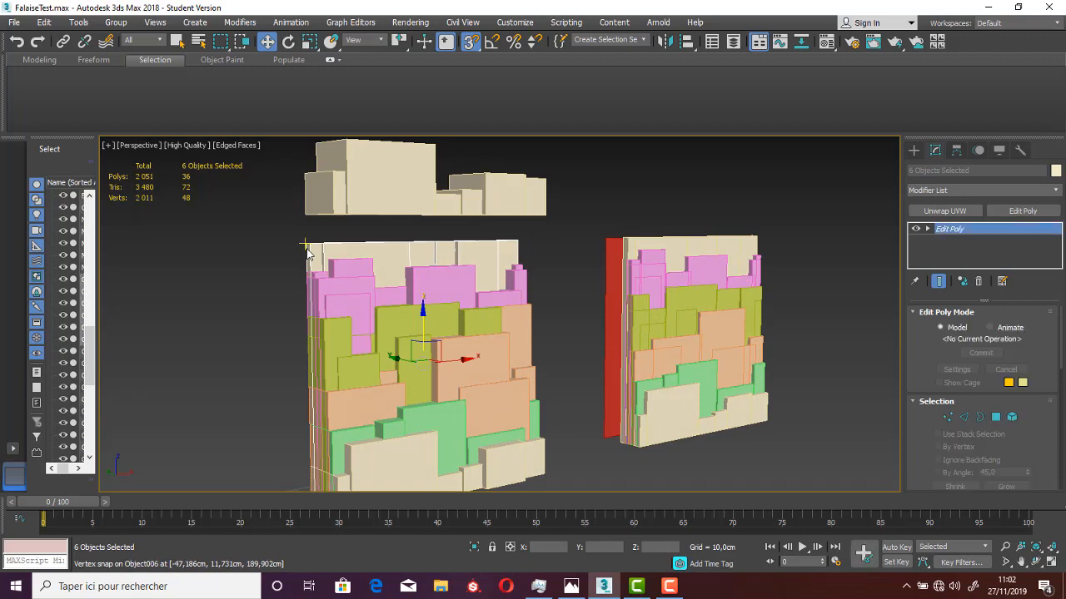
{"action": "key", "text": "Delete"}
Stretch the six raised beige copies by moving their bottom vertices down to the base of the wall
{"action": "middle_click_drag", "start_coordinate": [333, 293], "coordinate": [340, 314], "text": "alt"}
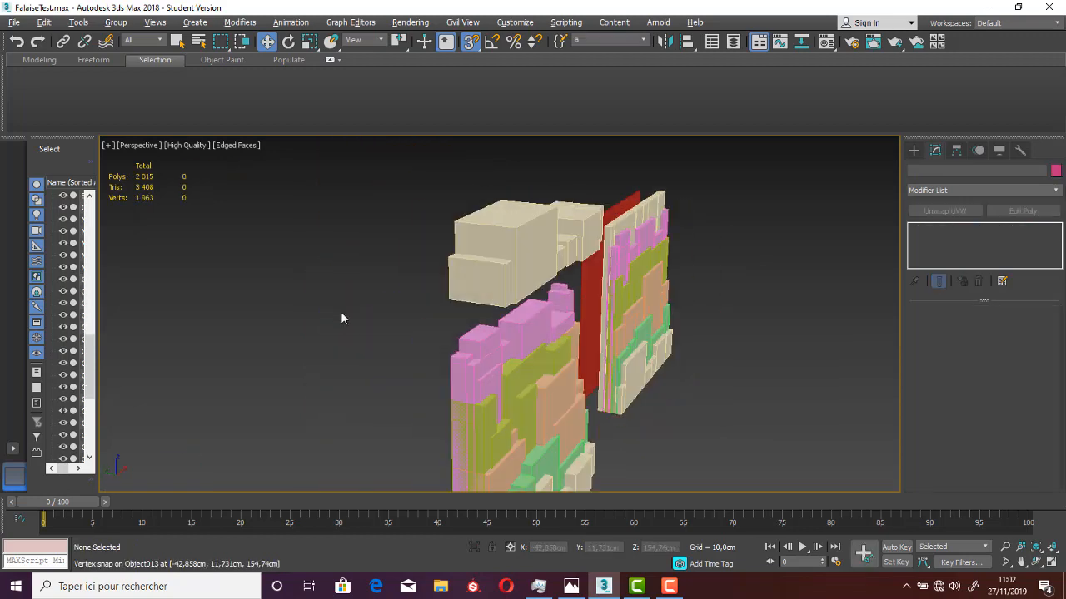
{"action": "middle_click_drag", "start_coordinate": [524, 290], "coordinate": [580, 180], "text": "alt"}
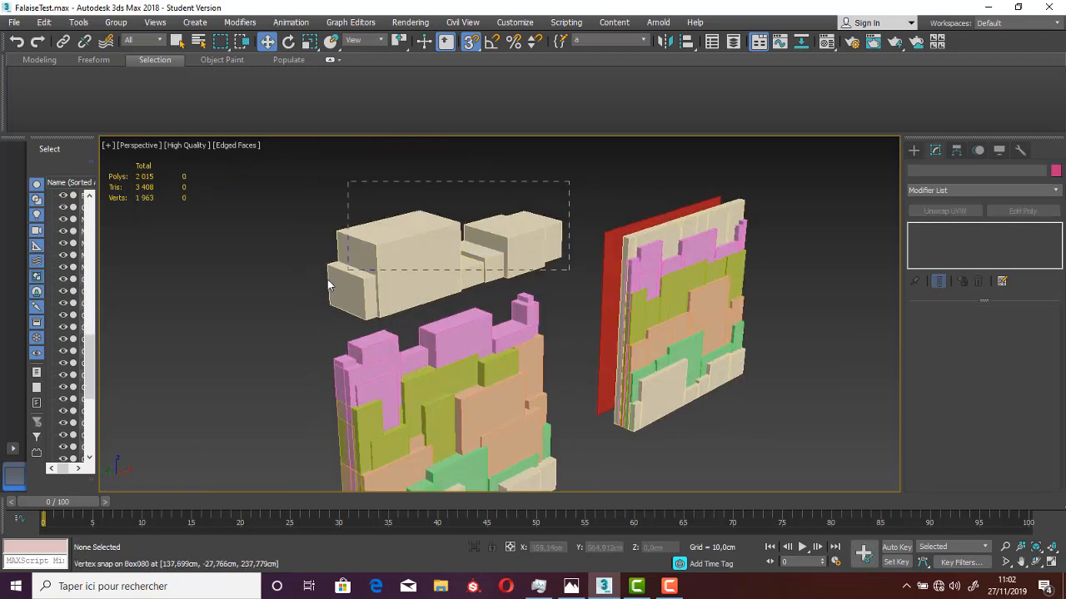
{"action": "left_click_drag", "start_coordinate": [327, 281], "coordinate": [311, 290]}
{"action": "middle_click_drag", "start_coordinate": [352, 284], "coordinate": [338, 270], "text": "alt"}
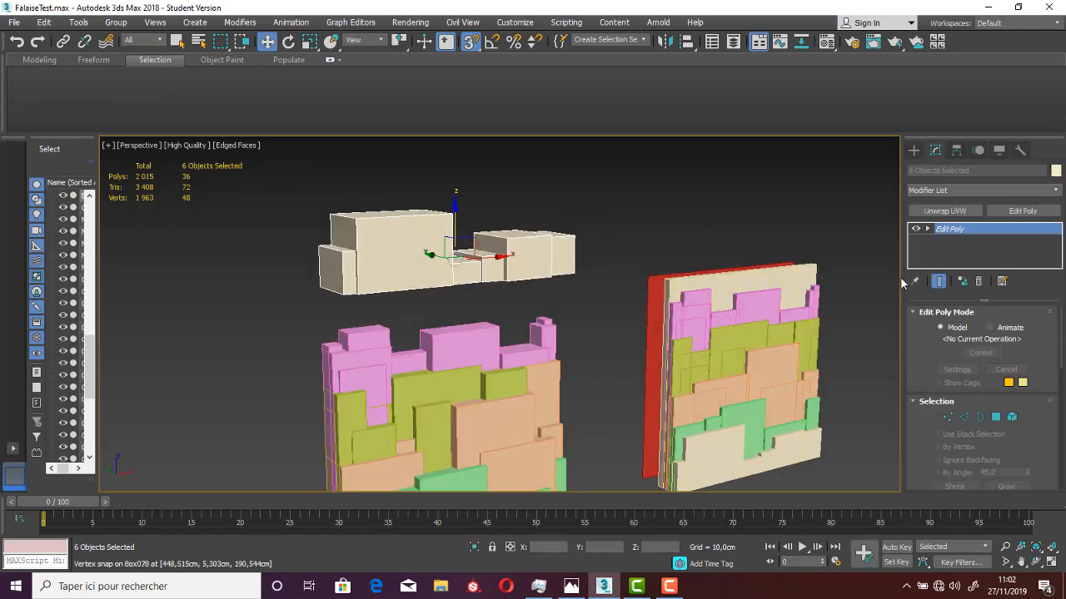
{"action": "left_click", "coordinate": [950, 420]}
{"action": "middle_click_drag", "start_coordinate": [585, 326], "coordinate": [597, 277], "text": "alt"}
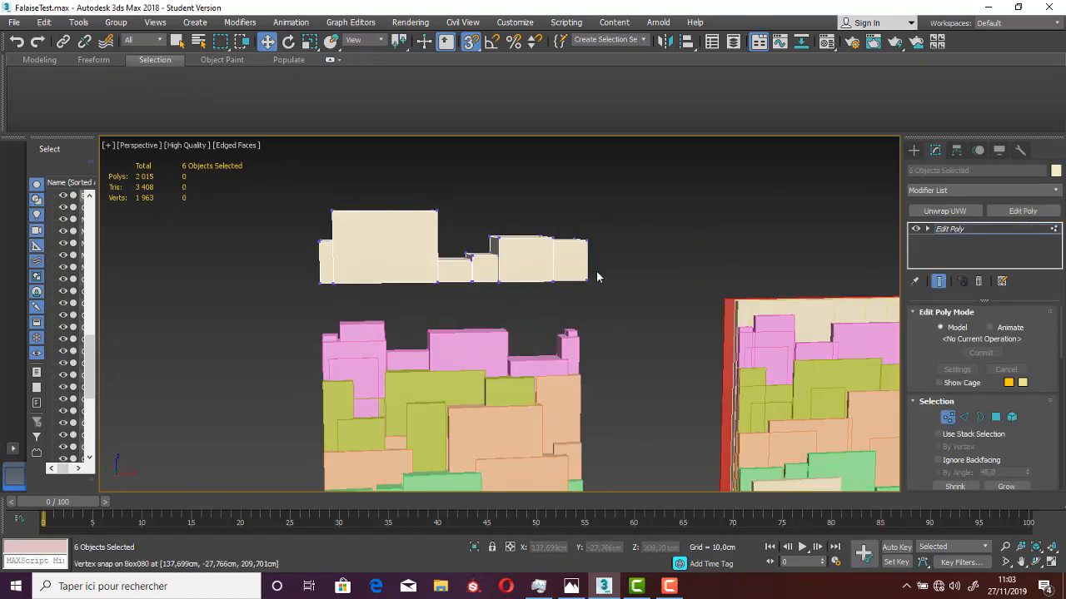
{"action": "left_click_drag", "start_coordinate": [295, 331], "coordinate": [294, 332]}
{"action": "scroll", "coordinate": [344, 330], "scroll_direction": "down", "scroll_amount": 5}
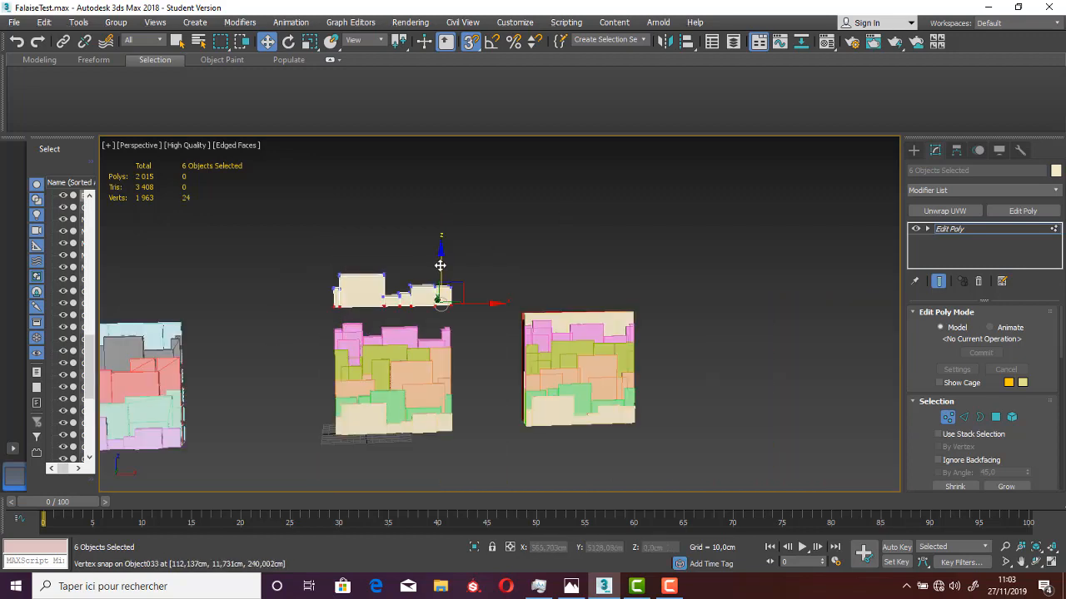
{"action": "left_click_drag", "start_coordinate": [440, 265], "coordinate": [327, 429]}
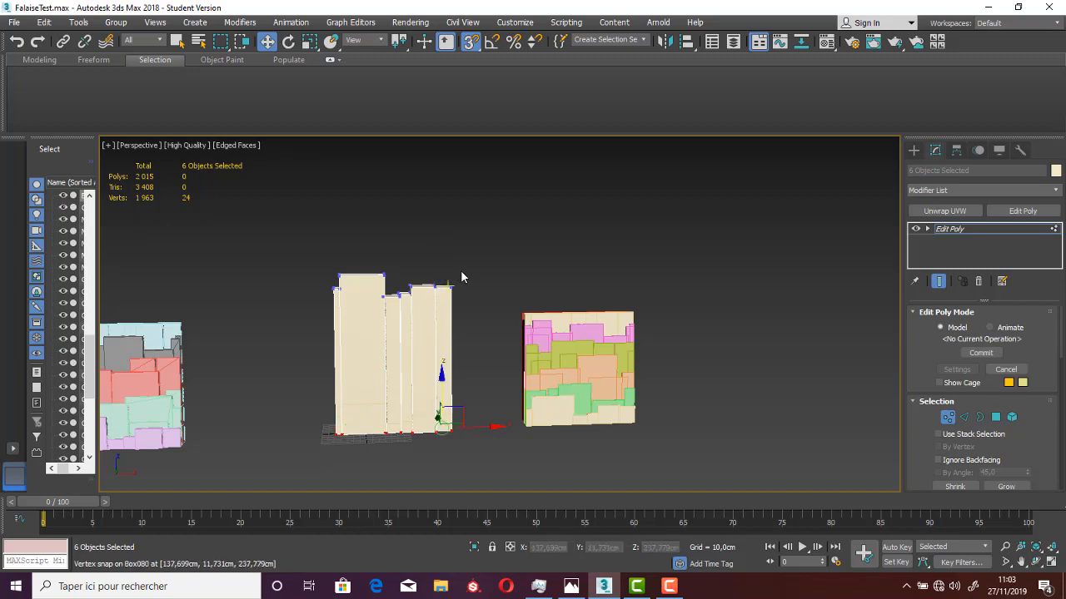
Flatten the top vertices of the six stretched boxes to one height by scaling them along Z
{"action": "middle_click_drag", "start_coordinate": [461, 276], "coordinate": [471, 245], "text": "alt"}
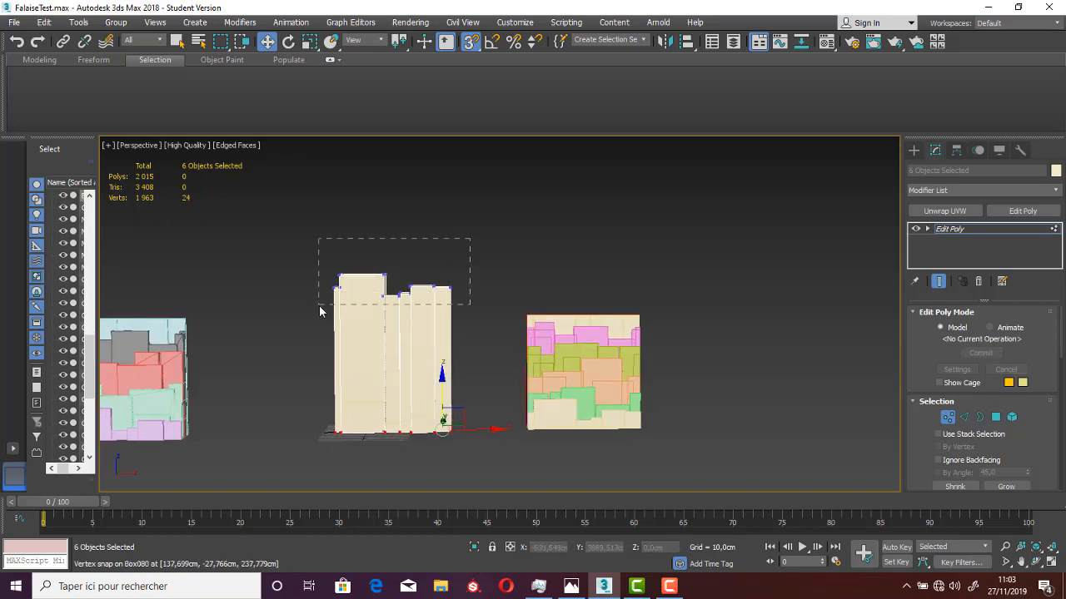
{"action": "left_click_drag", "start_coordinate": [320, 310], "coordinate": [321, 310]}
{"action": "key", "text": "r"}
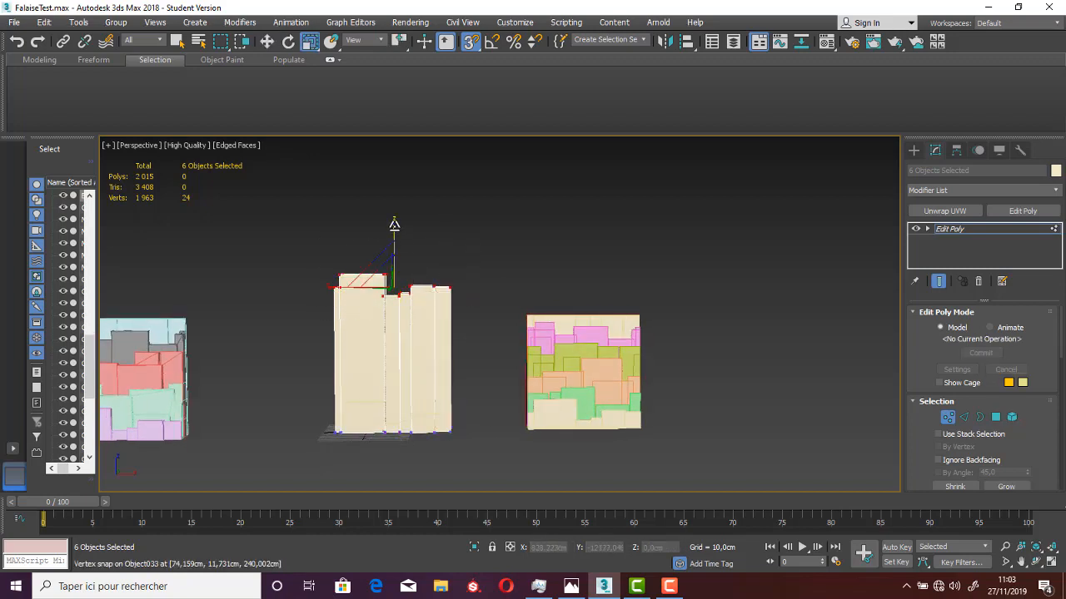
{"action": "left_click_drag", "start_coordinate": [395, 225], "coordinate": [380, 458]}
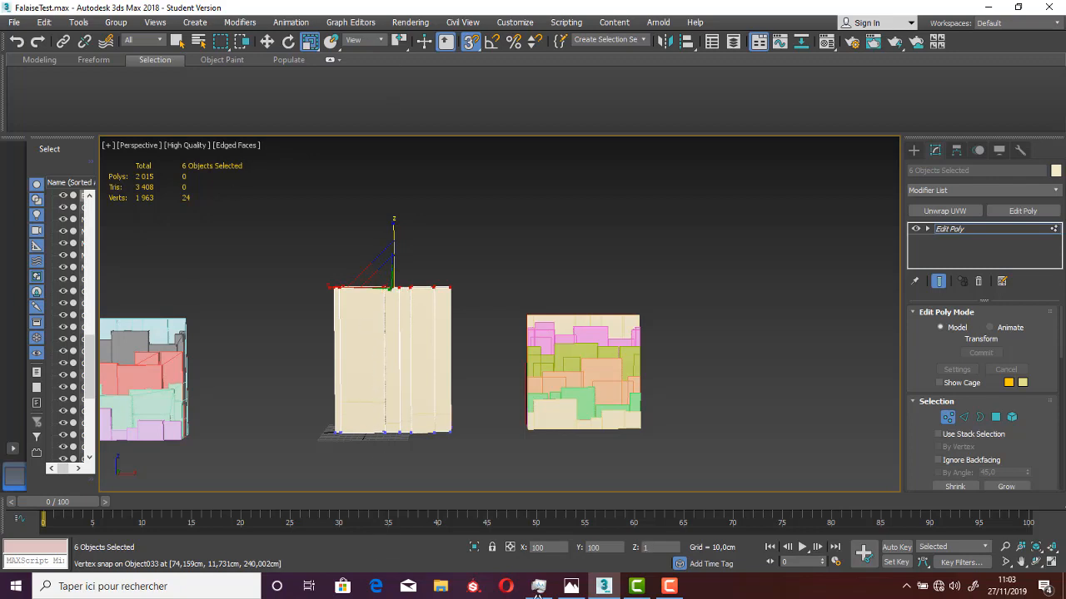
{"action": "left_click_drag", "start_coordinate": [512, 37], "coordinate": [571, 109]}
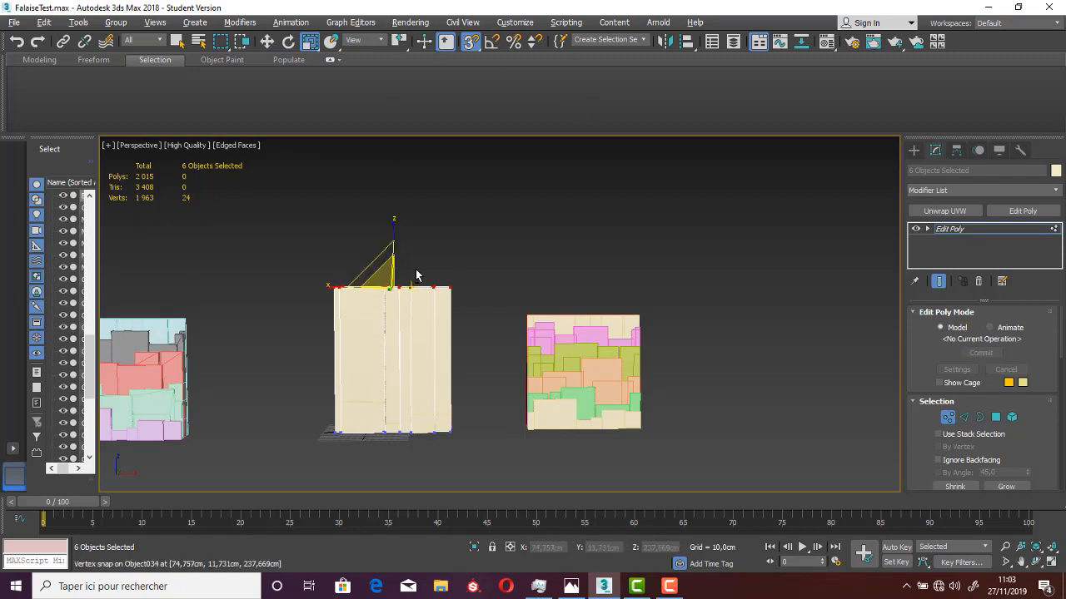
Lower the flattened top vertices of the six stretched beige boxes to the top height of the neighbouring wall
{"action": "key", "text": "alt+w"}
{"action": "scroll", "coordinate": [774, 242], "scroll_direction": "up", "scroll_amount": 5}
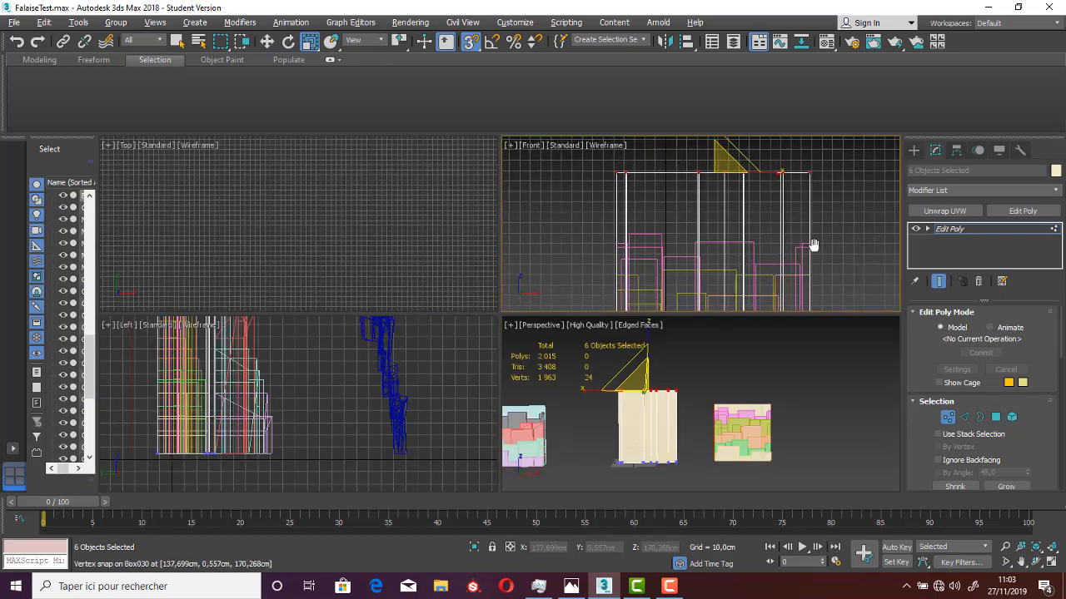
{"action": "scroll", "coordinate": [746, 239], "scroll_direction": "down", "scroll_amount": 4}
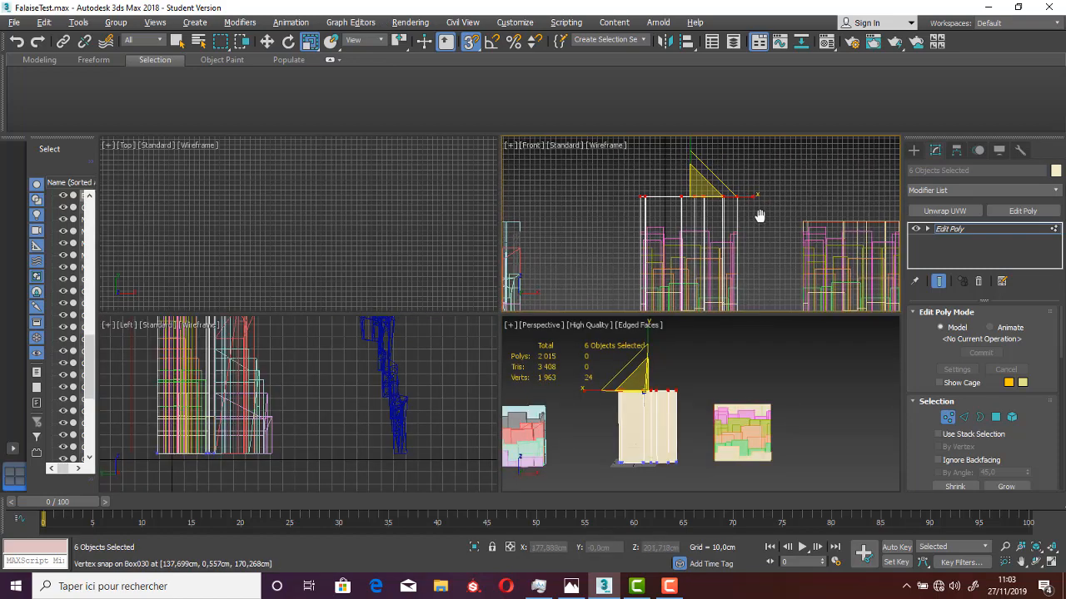
{"action": "key", "text": "w"}
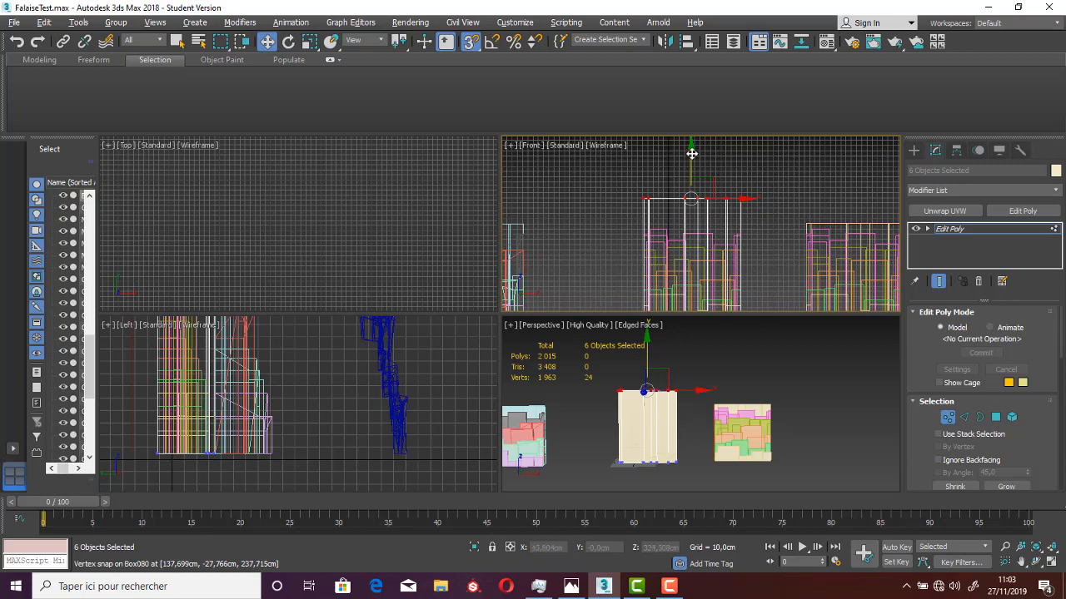
{"action": "left_click_drag", "start_coordinate": [692, 153], "coordinate": [692, 219]}
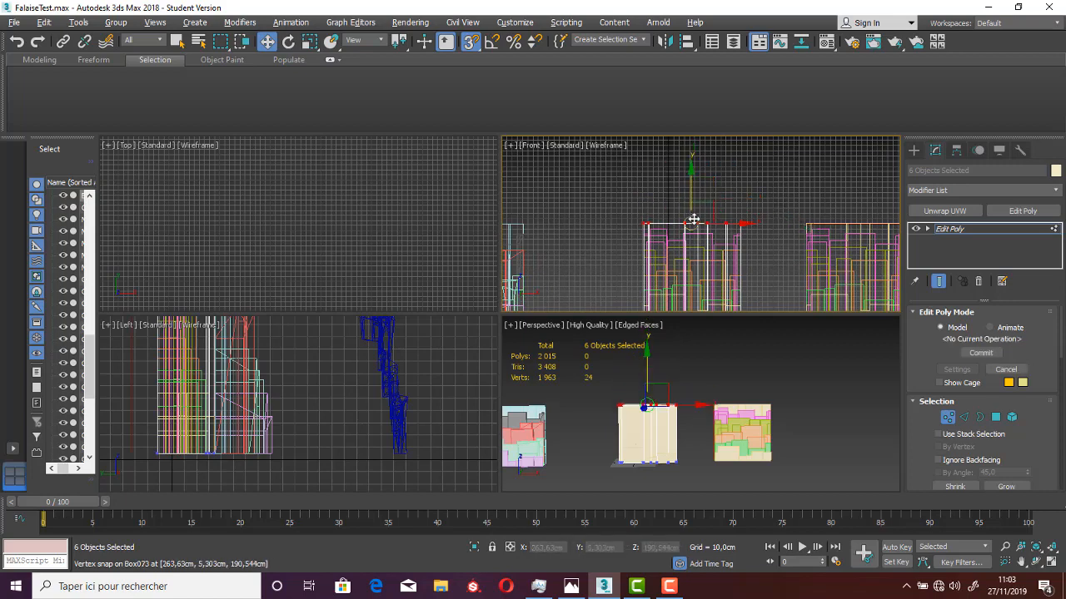
Turn off snapping and move the front vertices of the six stretched boxes back behind the pink row, then leave vertex editing
{"action": "middle_click_drag", "start_coordinate": [621, 409], "coordinate": [672, 432], "text": "alt"}
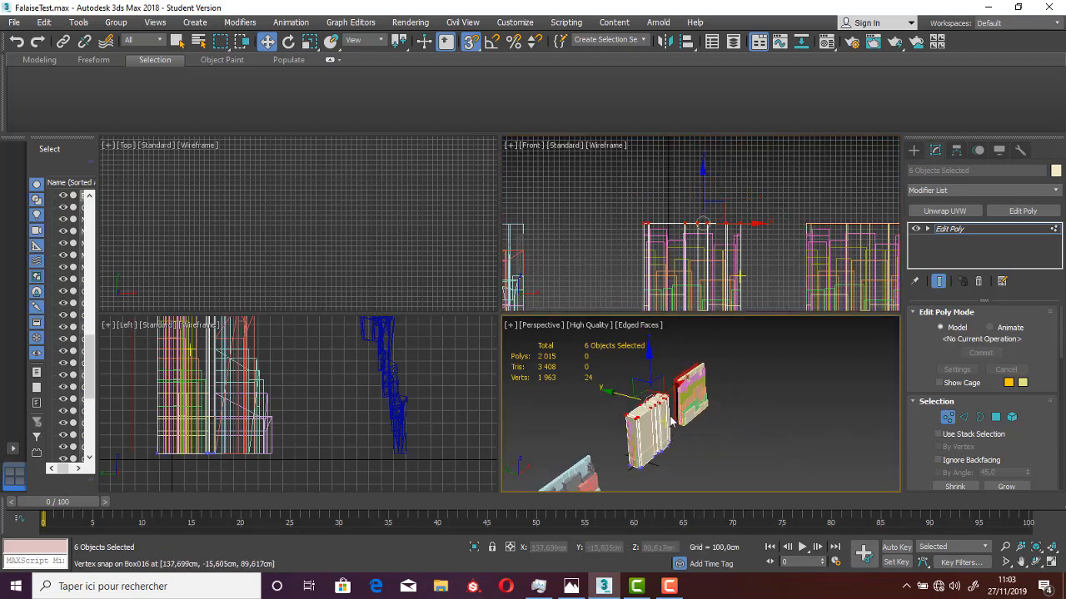
{"action": "scroll", "coordinate": [672, 421], "scroll_direction": "up", "scroll_amount": 3}
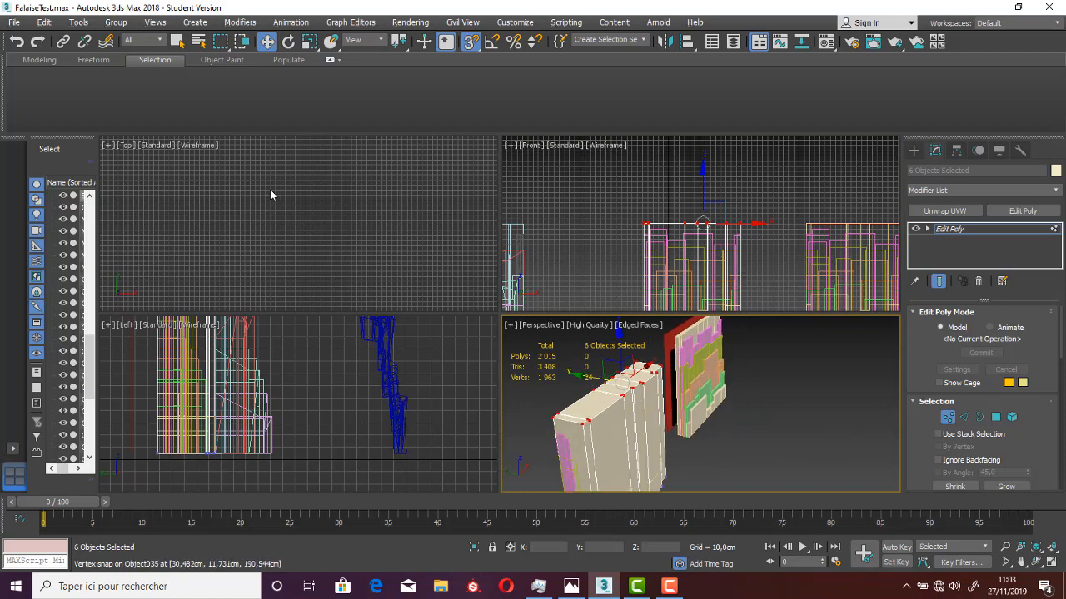
{"action": "middle_click_drag", "start_coordinate": [270, 190], "coordinate": [511, 270]}
{"action": "middle_click_drag", "start_coordinate": [242, 235], "coordinate": [281, 255]}
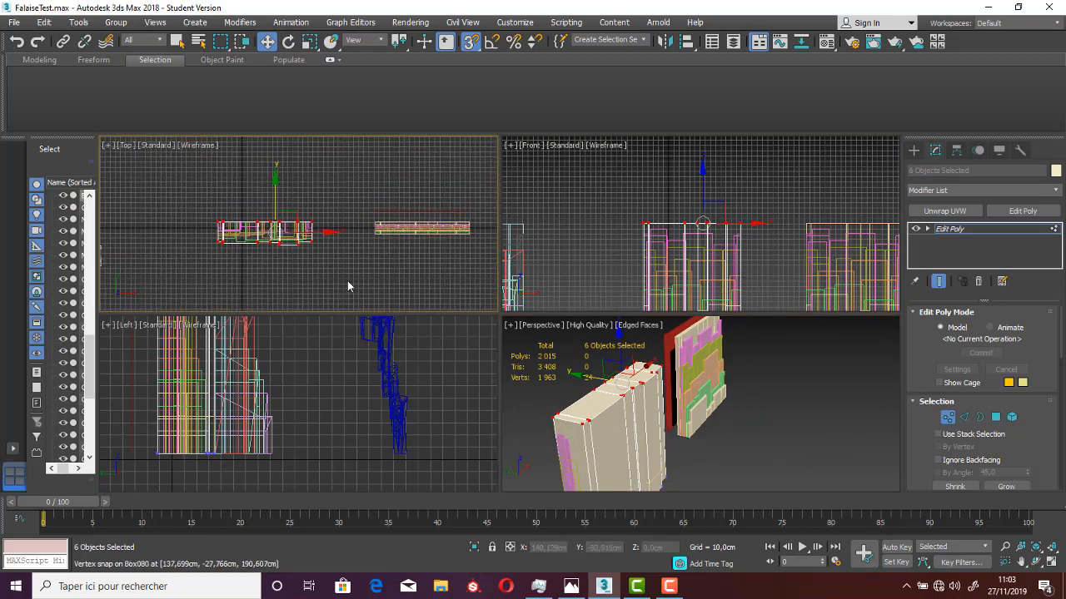
{"action": "left_click_drag", "start_coordinate": [170, 245], "coordinate": [158, 231]}
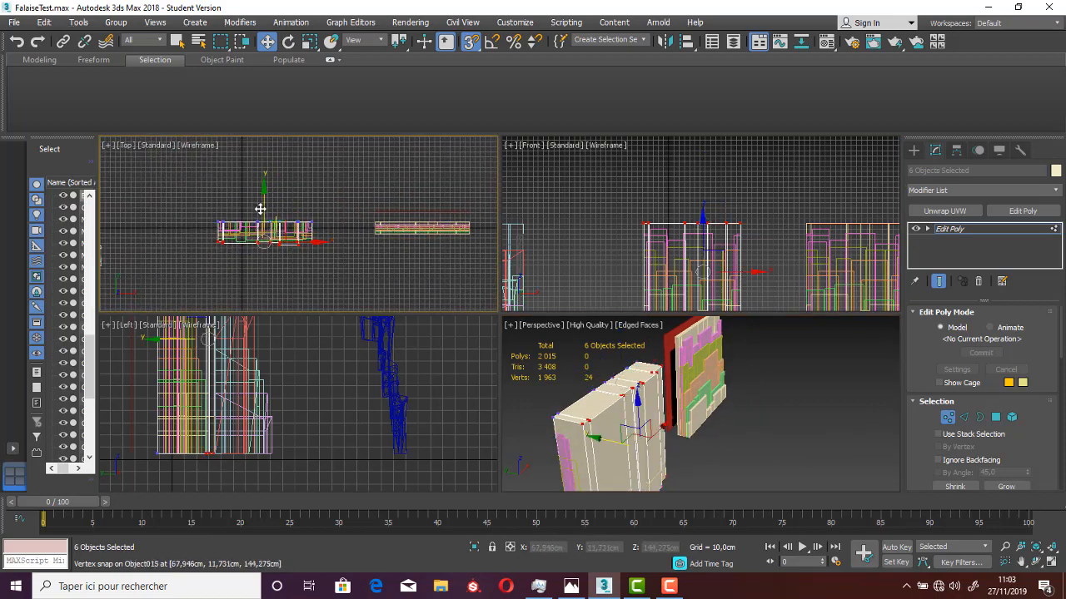
{"action": "key", "text": "s"}
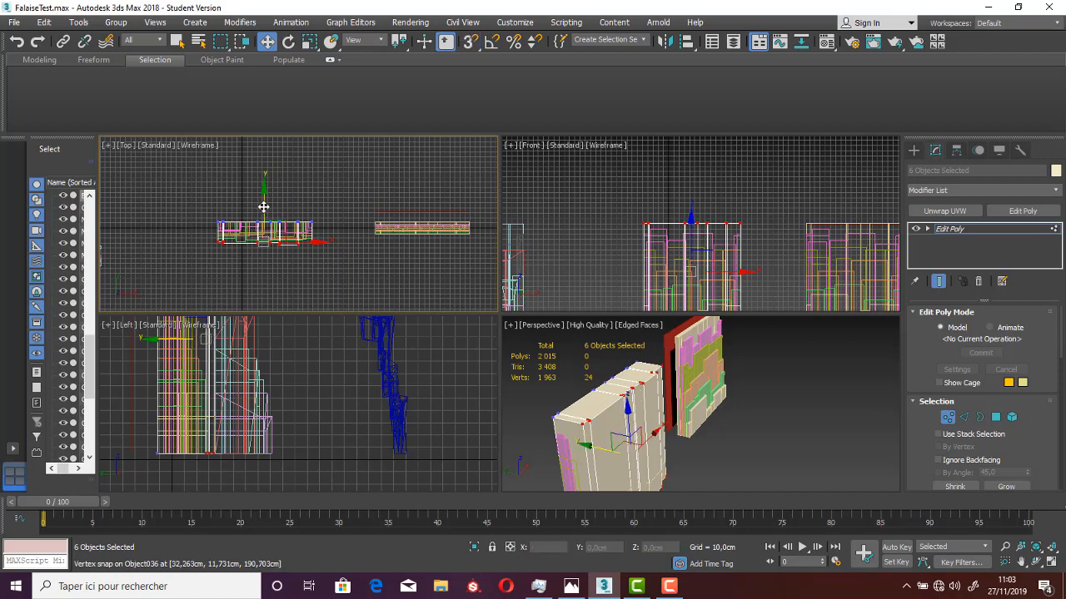
{"action": "left_click_drag", "start_coordinate": [263, 206], "coordinate": [263, 188]}
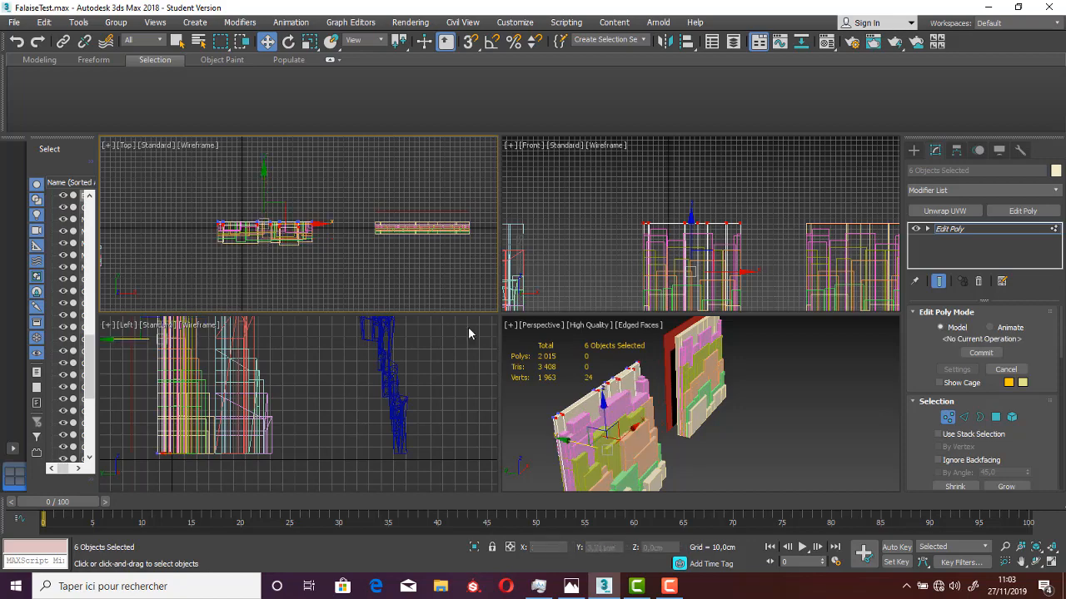
{"action": "left_click", "coordinate": [725, 474]}
{"action": "middle_click_drag", "start_coordinate": [637, 430], "coordinate": [608, 456], "text": "alt"}
{"action": "key", "text": "alt+w"}
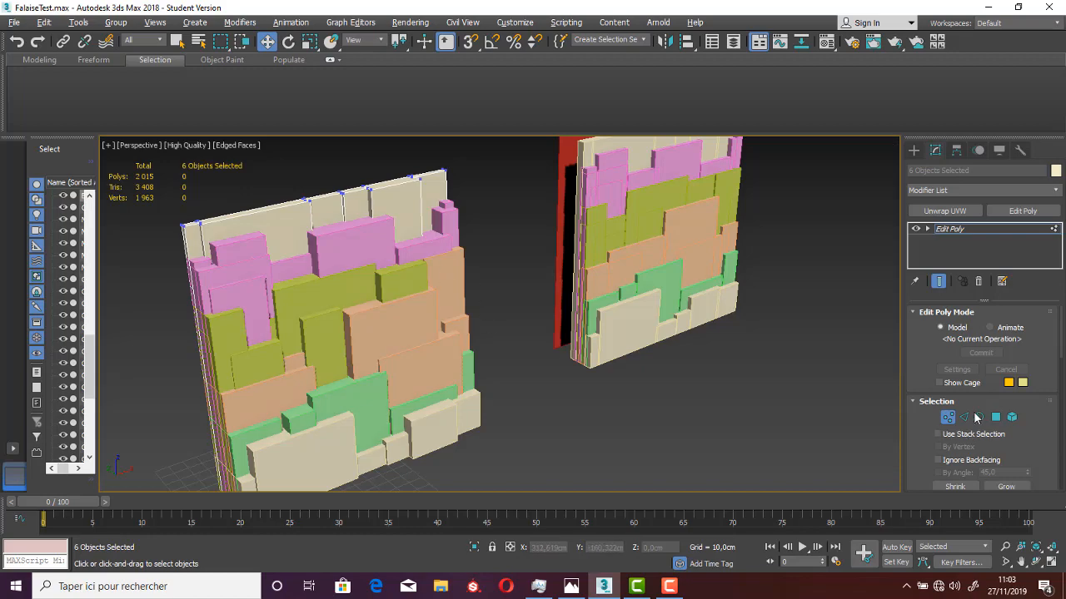
{"action": "left_click", "coordinate": [946, 417]}
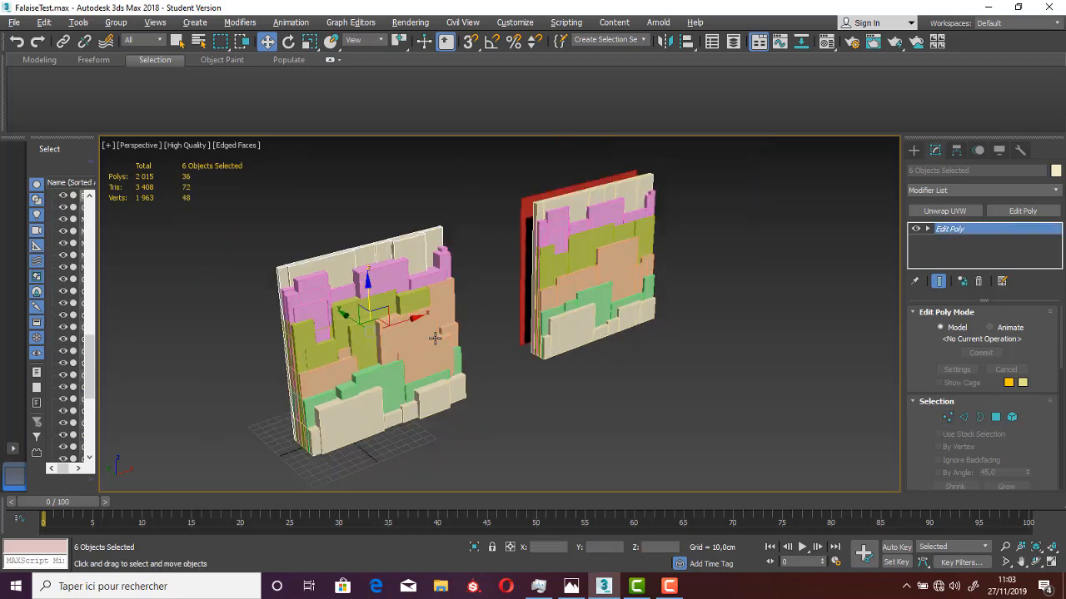
Compare the completed block wall with the reference walls on either side of it
{"action": "scroll", "coordinate": [434, 335], "scroll_direction": "down", "scroll_amount": 3}
{"action": "middle_click_drag", "start_coordinate": [430, 313], "coordinate": [405, 305], "text": "alt"}
{"action": "middle_click_drag", "start_coordinate": [335, 345], "coordinate": [477, 326]}
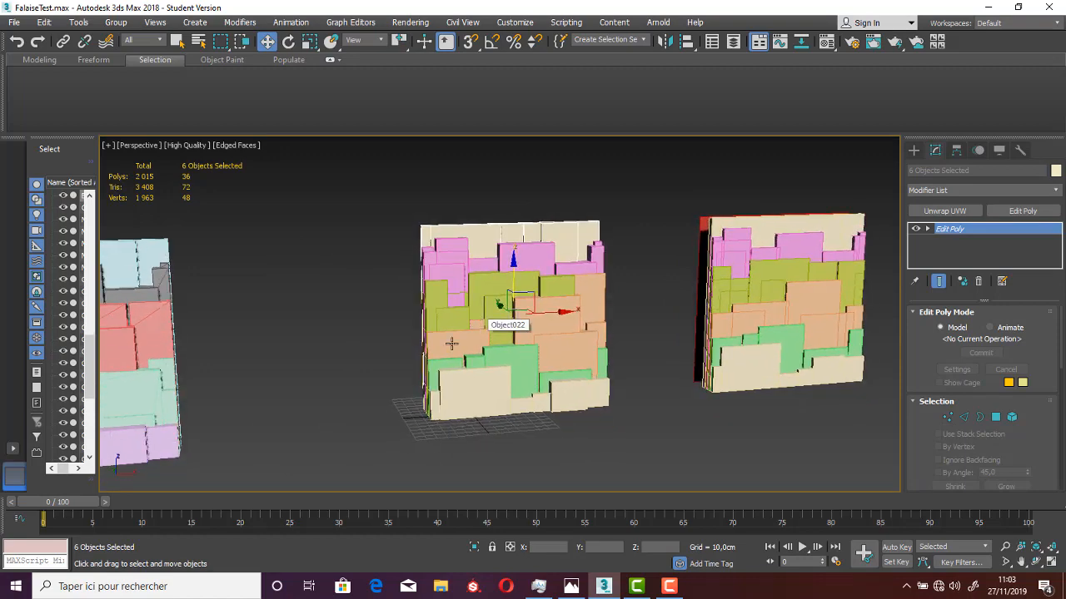
{"action": "middle_click_drag", "start_coordinate": [406, 334], "coordinate": [879, 268]}
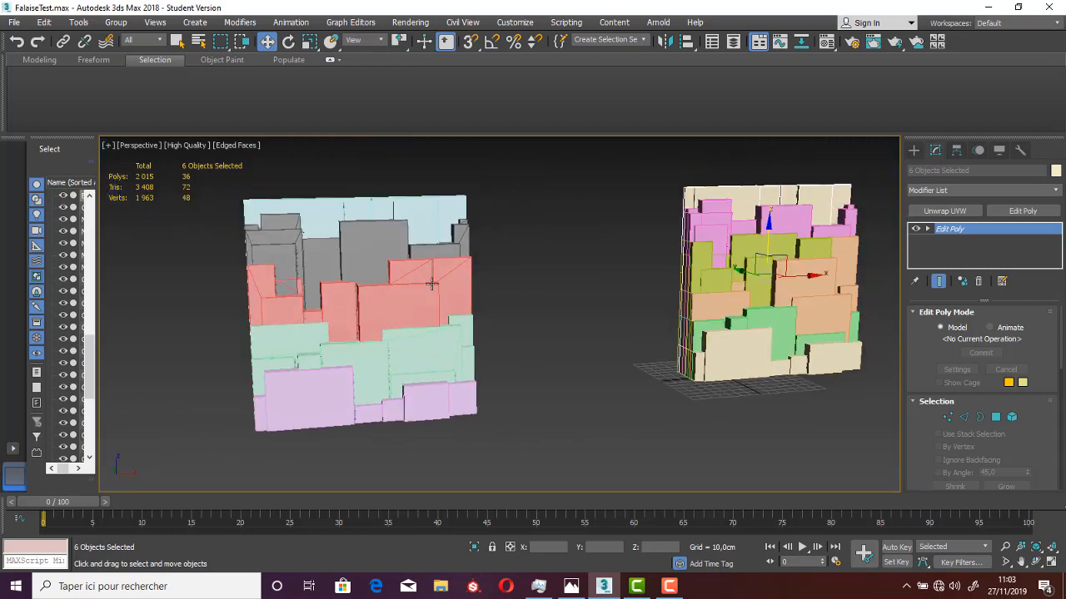
{"action": "middle_click_drag", "start_coordinate": [741, 288], "coordinate": [642, 278]}
{"action": "middle_click_drag", "start_coordinate": [441, 297], "coordinate": [311, 298]}
{"action": "middle_click_drag", "start_coordinate": [627, 277], "coordinate": [637, 264], "text": "alt"}
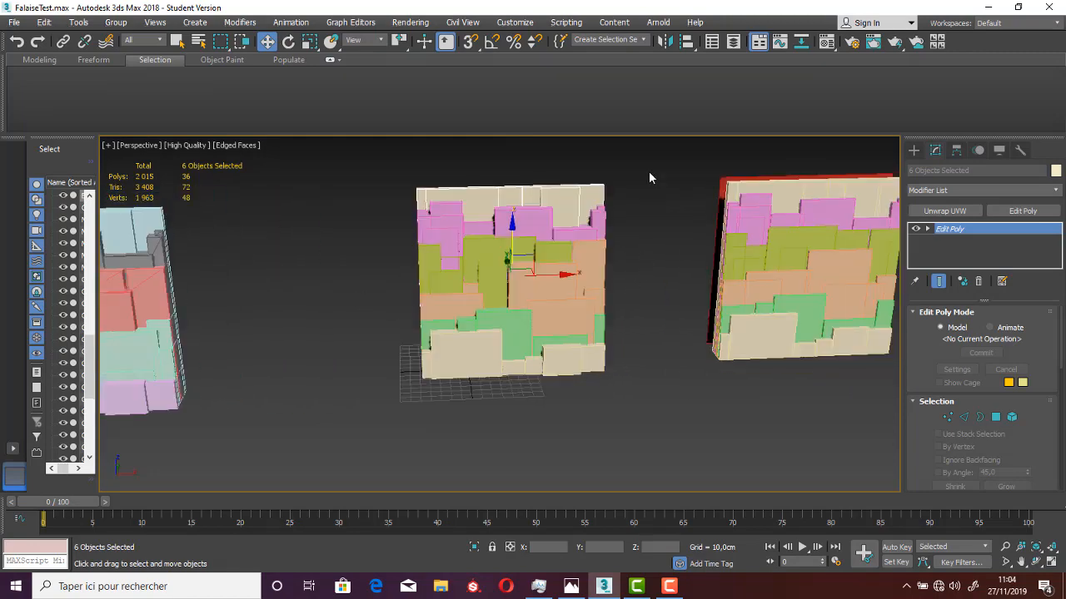
Copy all boxes of the middle wall once, place the copy beyond the other walls along X, and isolate it
{"action": "key", "text": "ctrl+a"}
{"action": "scroll", "coordinate": [436, 364], "scroll_direction": "down", "scroll_amount": 5}
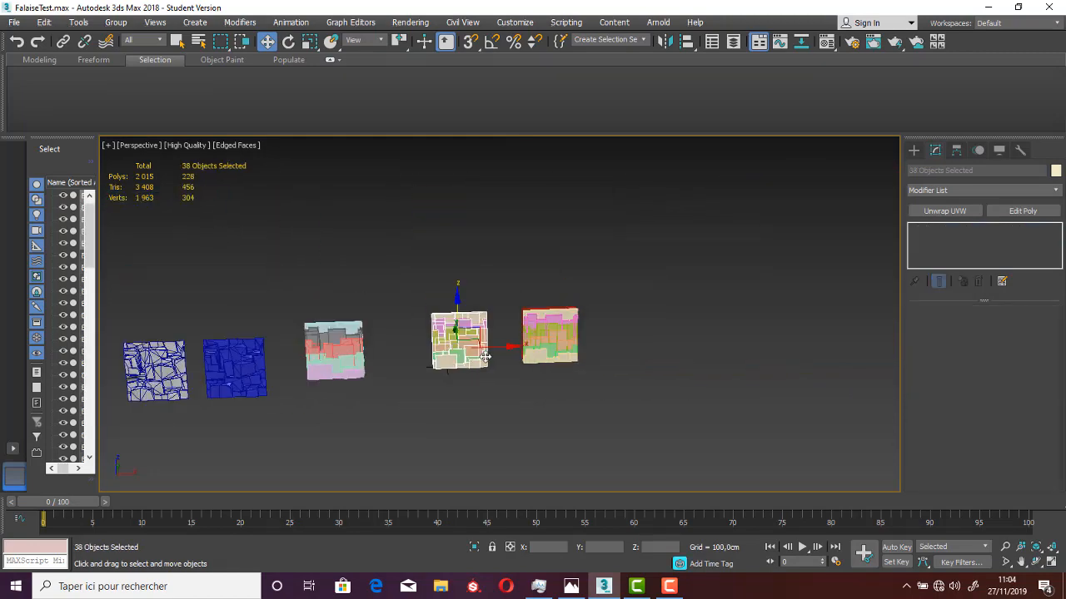
{"action": "left_click_drag", "start_coordinate": [499, 351], "coordinate": [845, 350], "text": "shift"}
{"action": "key", "text": "Return"}
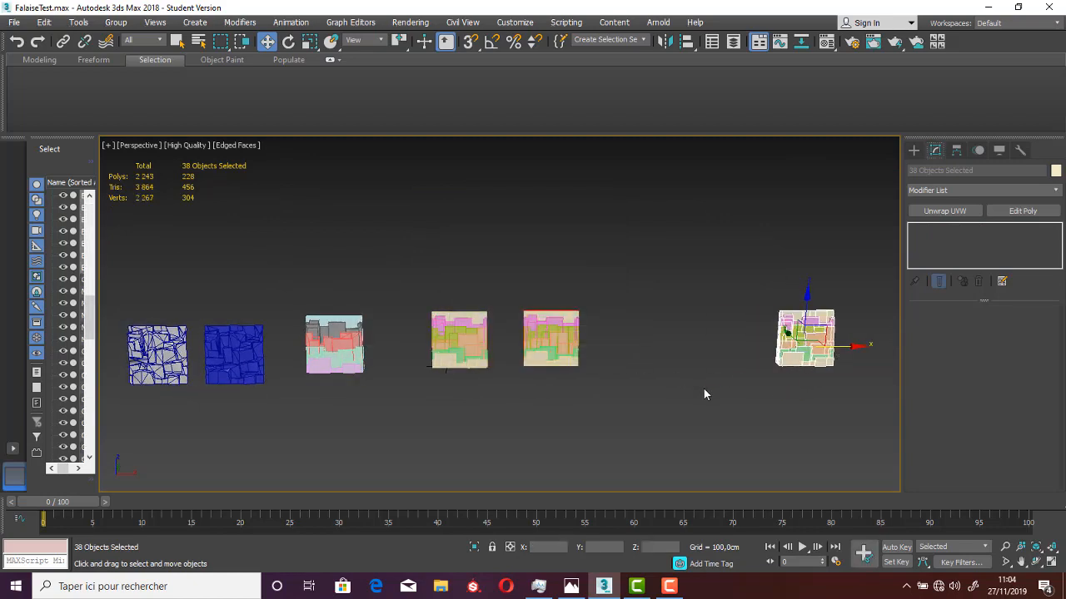
{"action": "left_click", "coordinate": [474, 547]}
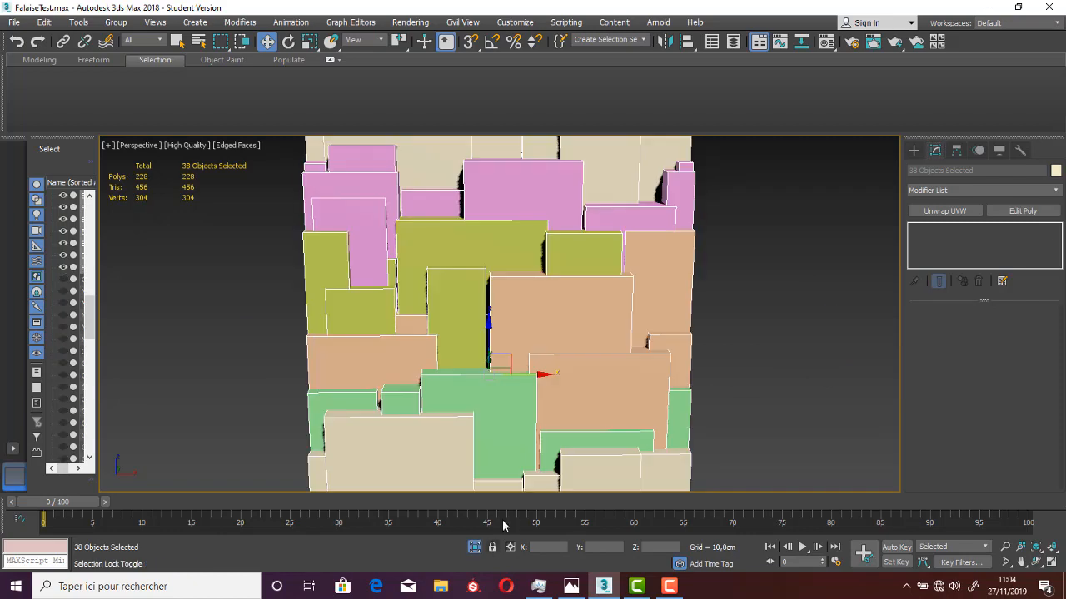
{"action": "scroll", "coordinate": [616, 352], "scroll_direction": "down", "scroll_amount": 2}
{"action": "key", "text": "ctrl+d"}
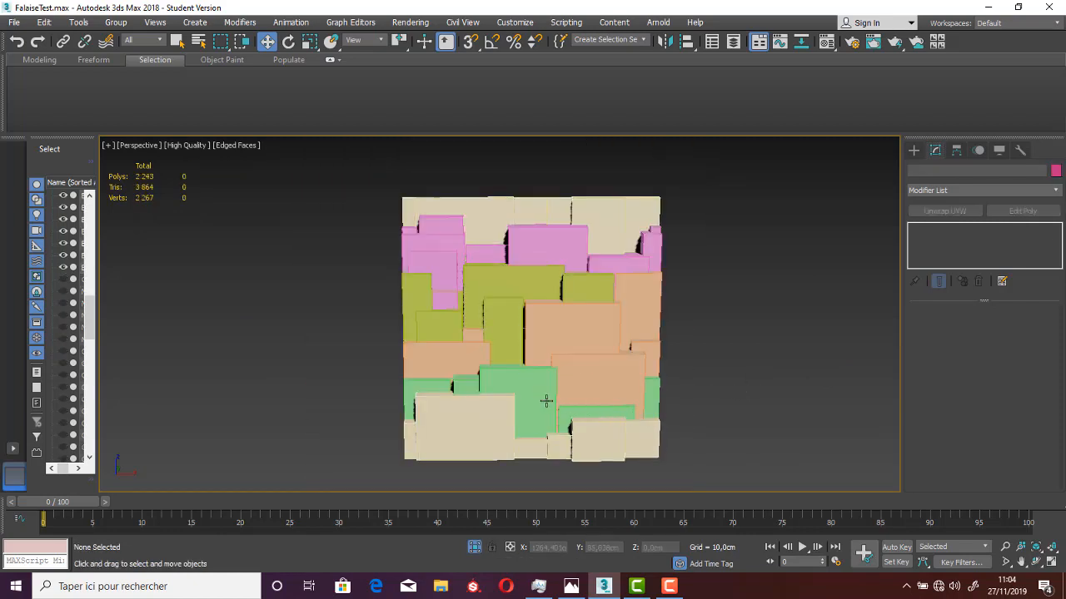
Convert all boxes of the isolated wall copy to Editable Poly
{"action": "middle_click_drag", "start_coordinate": [564, 395], "coordinate": [453, 383], "text": "alt"}
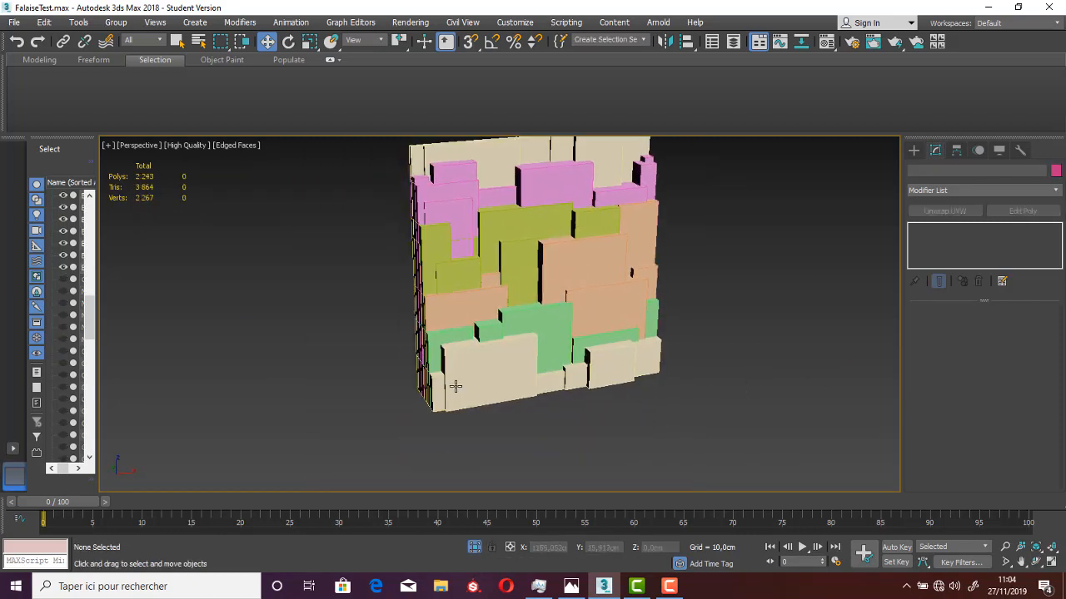
{"action": "scroll", "coordinate": [418, 389], "scroll_direction": "up", "scroll_amount": 5}
{"action": "left_click", "coordinate": [411, 401]}
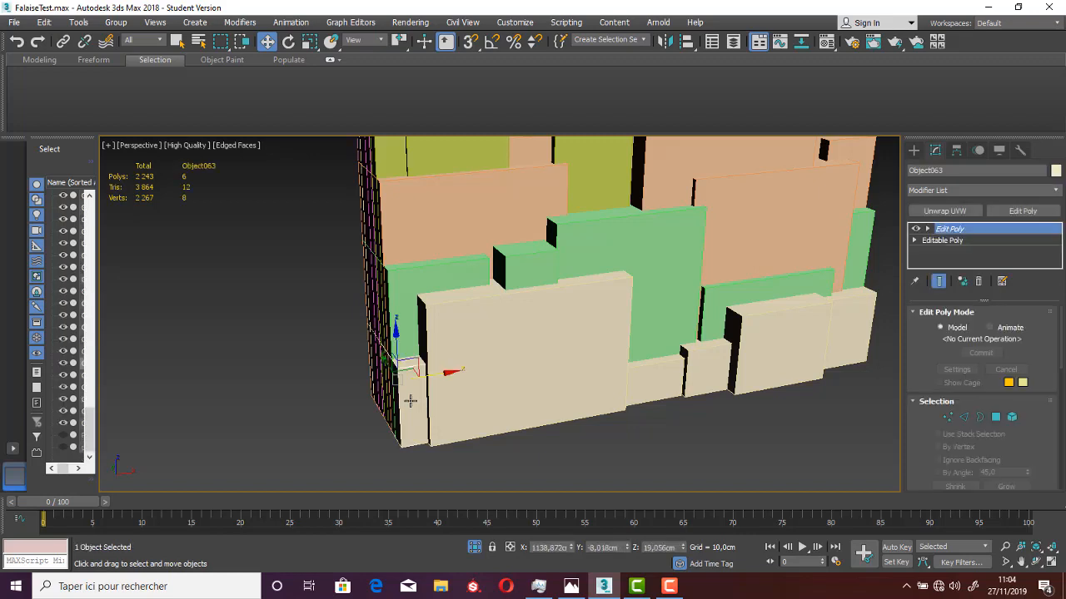
{"action": "scroll", "coordinate": [592, 381], "scroll_direction": "down", "scroll_amount": 8}
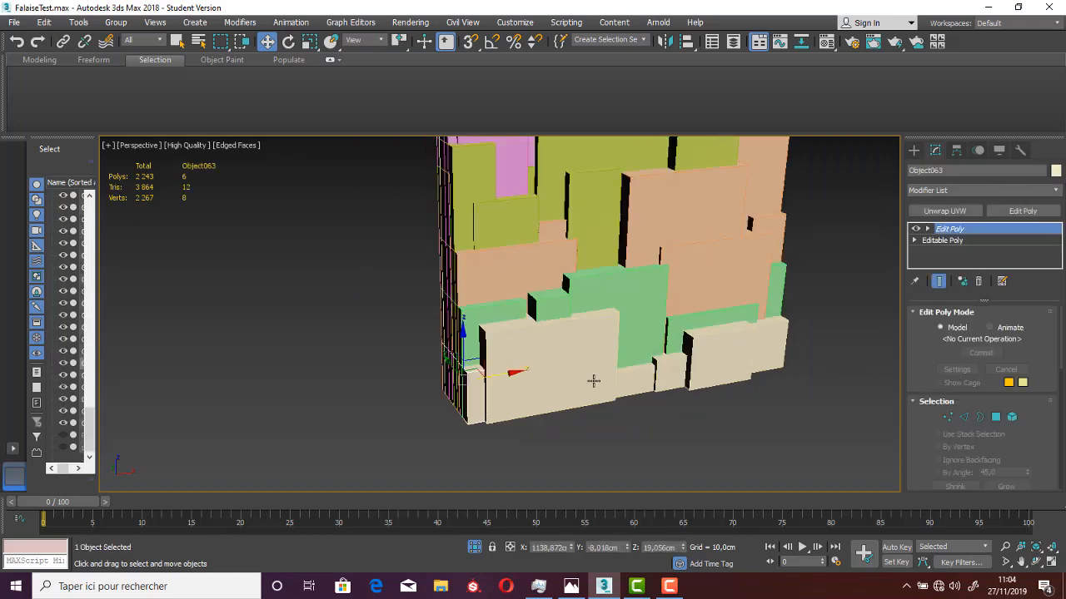
{"action": "key", "text": "ctrl+a"}
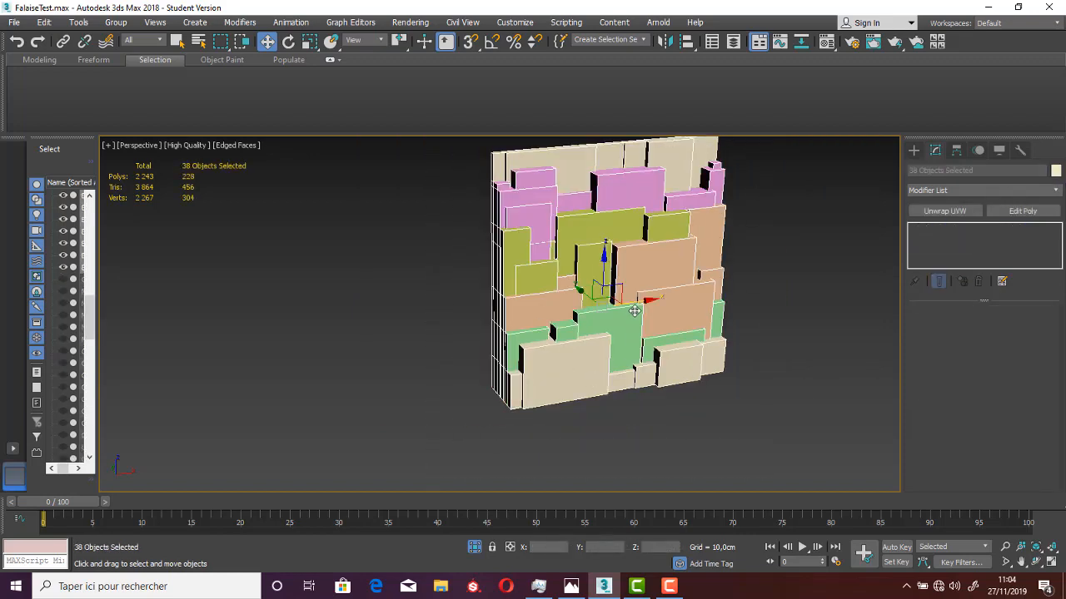
{"action": "right_click", "coordinate": [634, 308]}
{"action": "mouse_move", "coordinate": [642, 444]}
{"action": "left_click", "coordinate": [772, 454]}
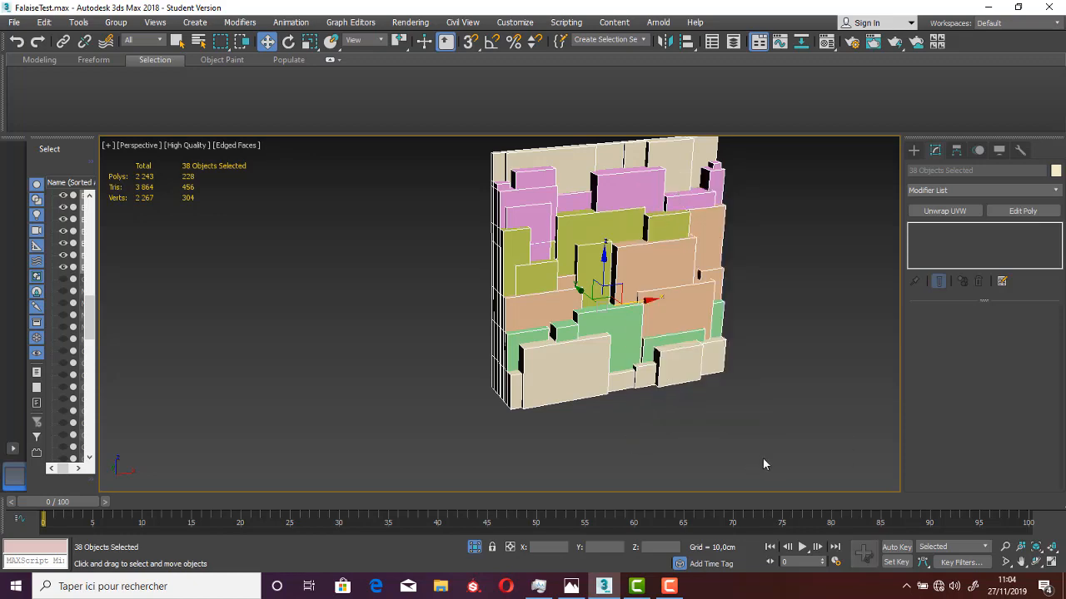
{"action": "left_click", "coordinate": [557, 424]}
Merge the six beige boxes of the bottom row into one object with a ProBoolean Union
{"action": "left_click", "coordinate": [517, 401]}
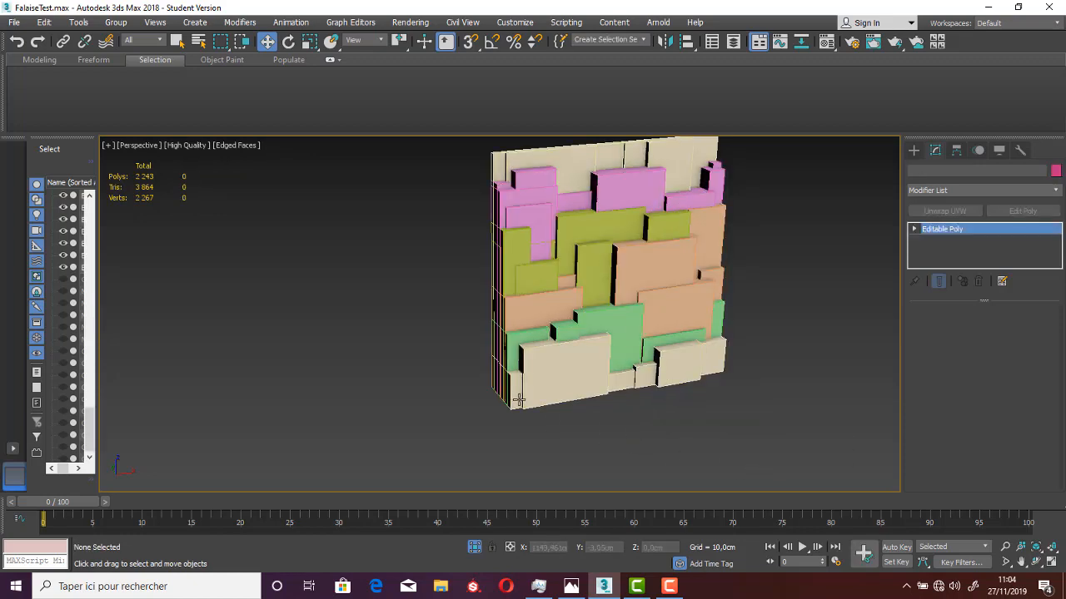
{"action": "left_click", "coordinate": [913, 151]}
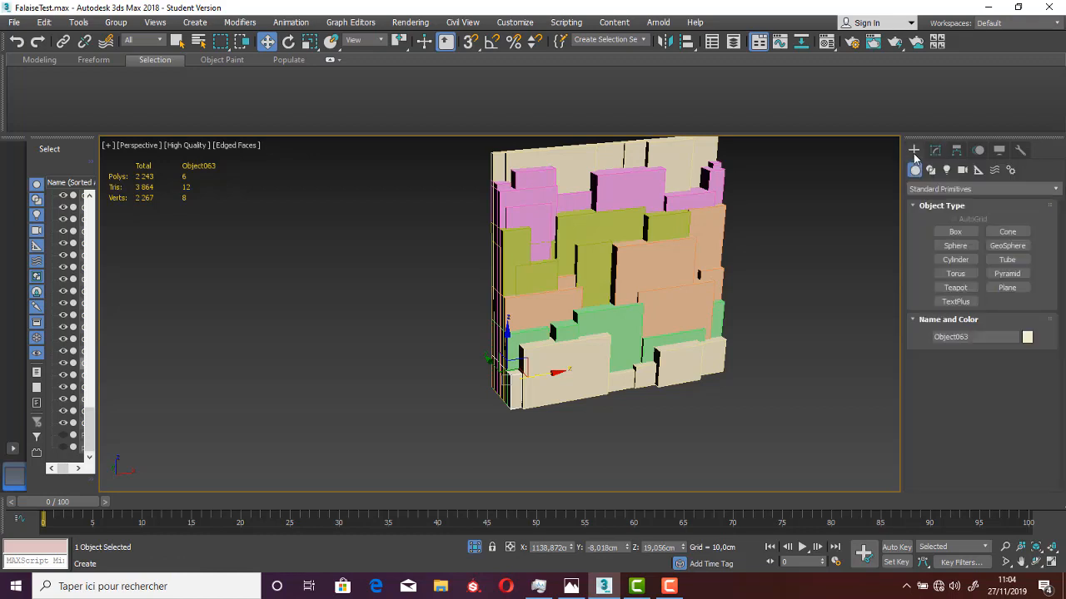
{"action": "left_click", "coordinate": [941, 189]}
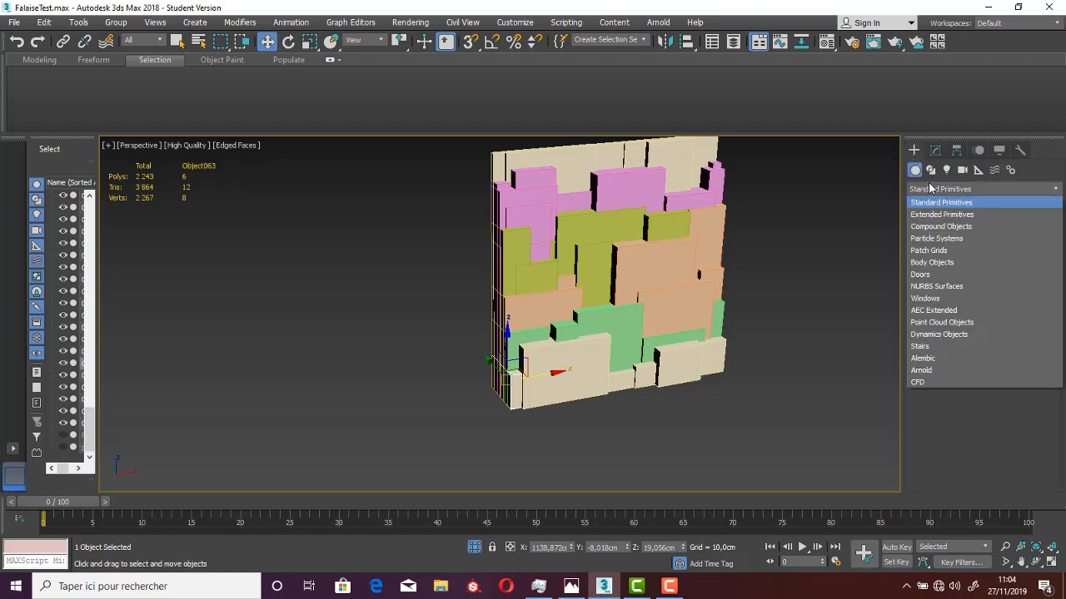
{"action": "left_click", "coordinate": [934, 227]}
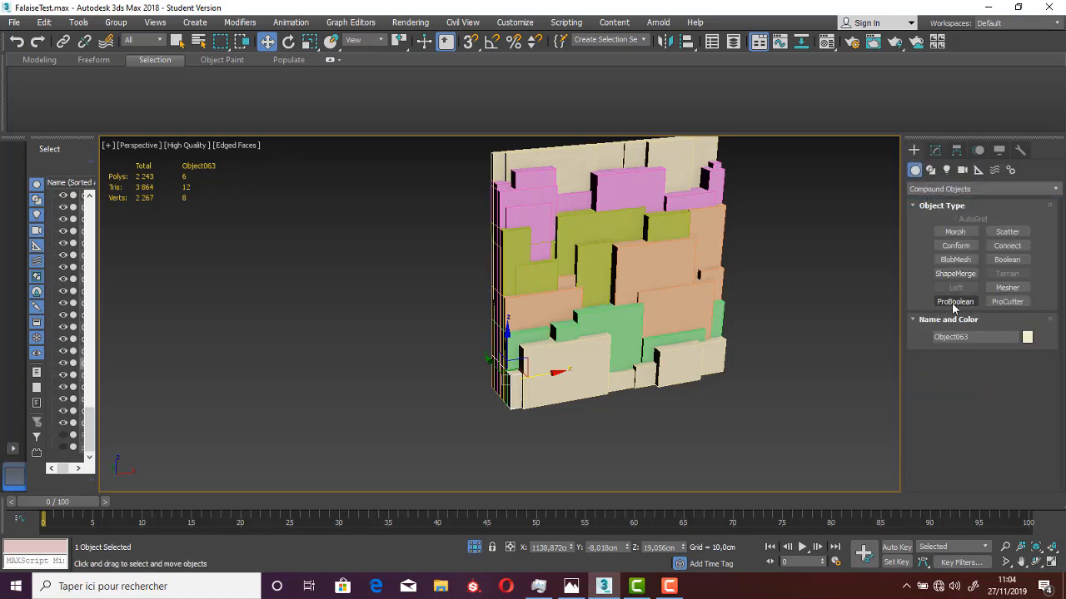
{"action": "left_click", "coordinate": [954, 303]}
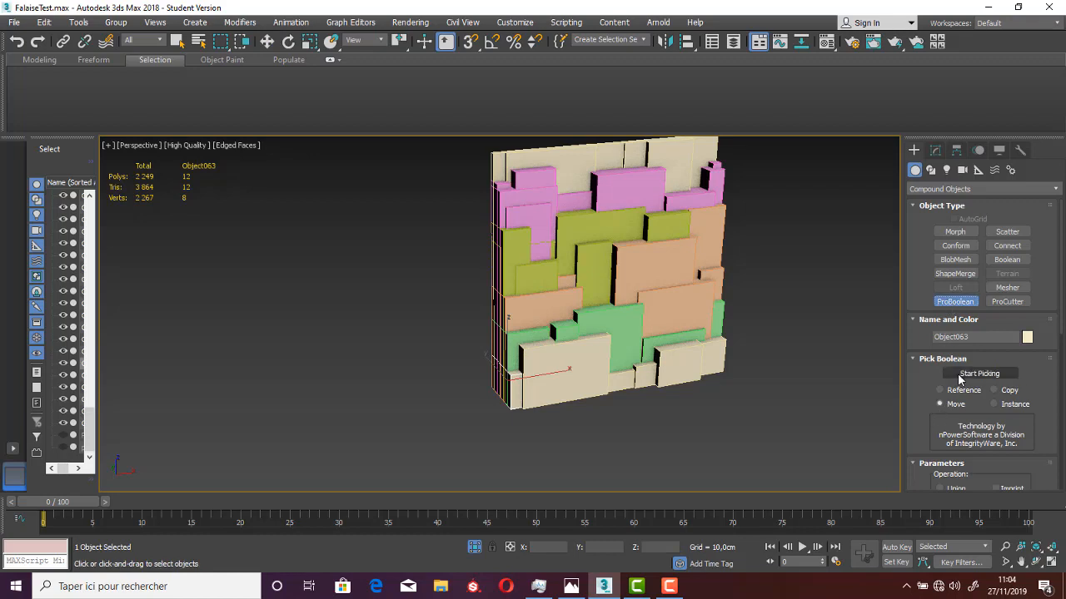
{"action": "left_click", "coordinate": [979, 373]}
{"action": "scroll", "coordinate": [949, 427], "scroll_direction": "down", "scroll_amount": 1}
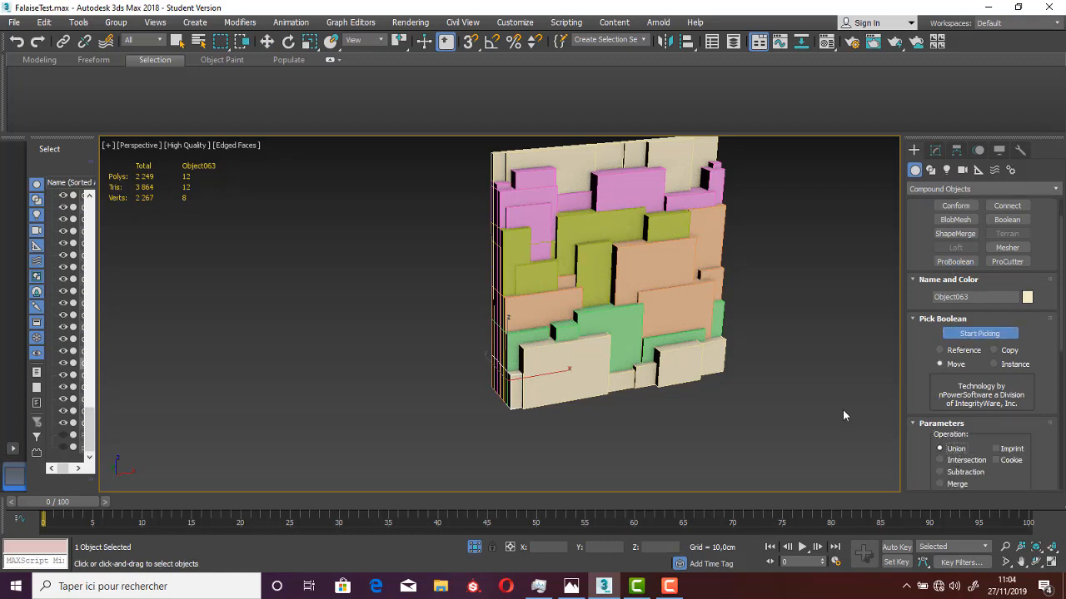
{"action": "left_click", "coordinate": [586, 387]}
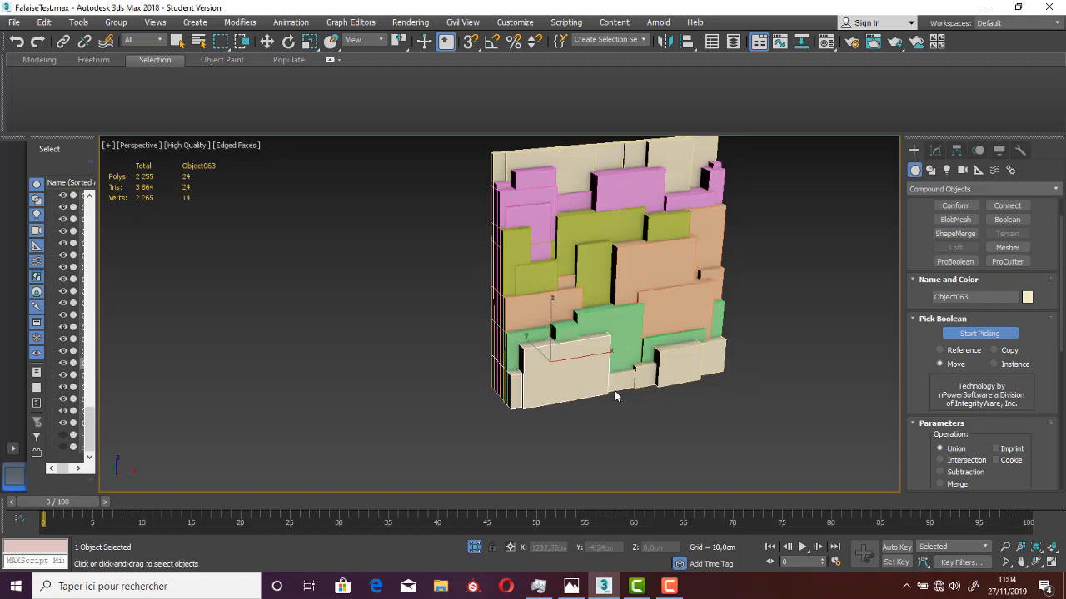
{"action": "left_click", "coordinate": [647, 377]}
{"action": "left_click", "coordinate": [648, 378]}
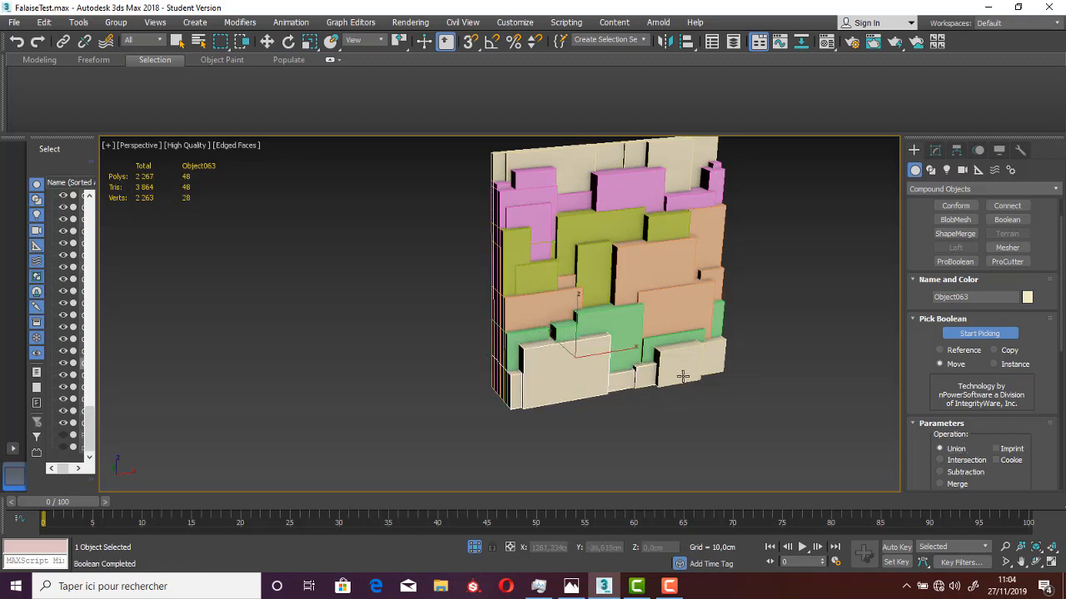
{"action": "left_click", "coordinate": [682, 374]}
{"action": "left_click", "coordinate": [716, 364]}
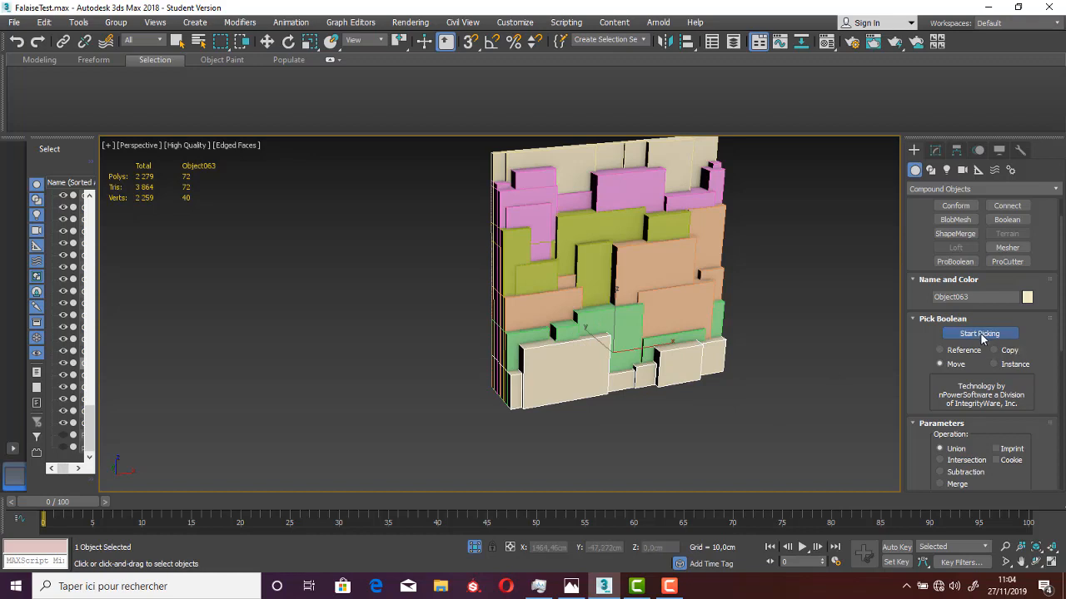
Isolate the merged bottom-row object and examine its geometry from an angle
{"action": "left_click", "coordinate": [474, 547]}
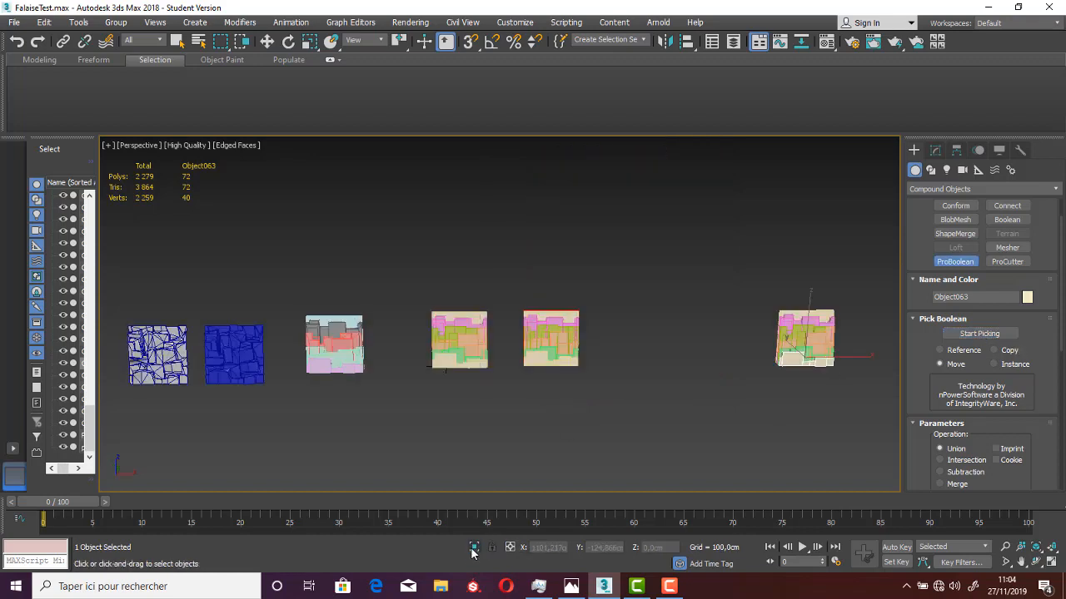
{"action": "middle_click_drag", "start_coordinate": [422, 357], "coordinate": [508, 403], "text": "alt"}
{"action": "scroll", "coordinate": [504, 403], "scroll_direction": "up", "scroll_amount": 3}
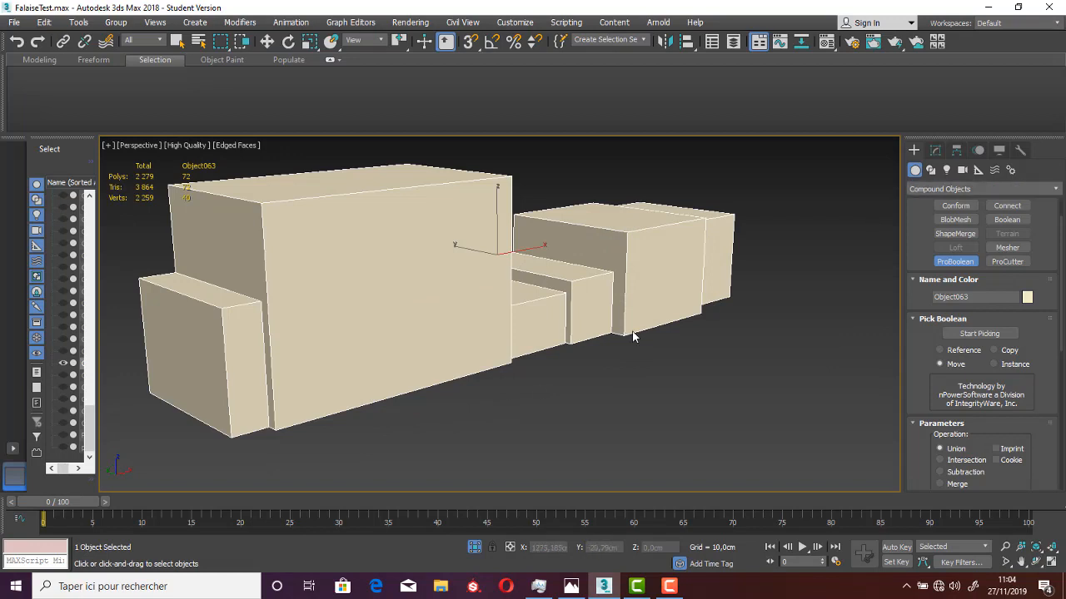
Convert the merged bottom-row object to an Editable Poly
{"action": "mouse_move", "coordinate": [633, 333]}
{"action": "middle_mouse_down", "text": "alt"}
{"action": "mouse_move", "coordinate": [672, 338]}
{"action": "mouse_move", "coordinate": [616, 335]}
{"action": "mouse_move", "coordinate": [626, 342]}
{"action": "middle_mouse_up", "text": "alt"}
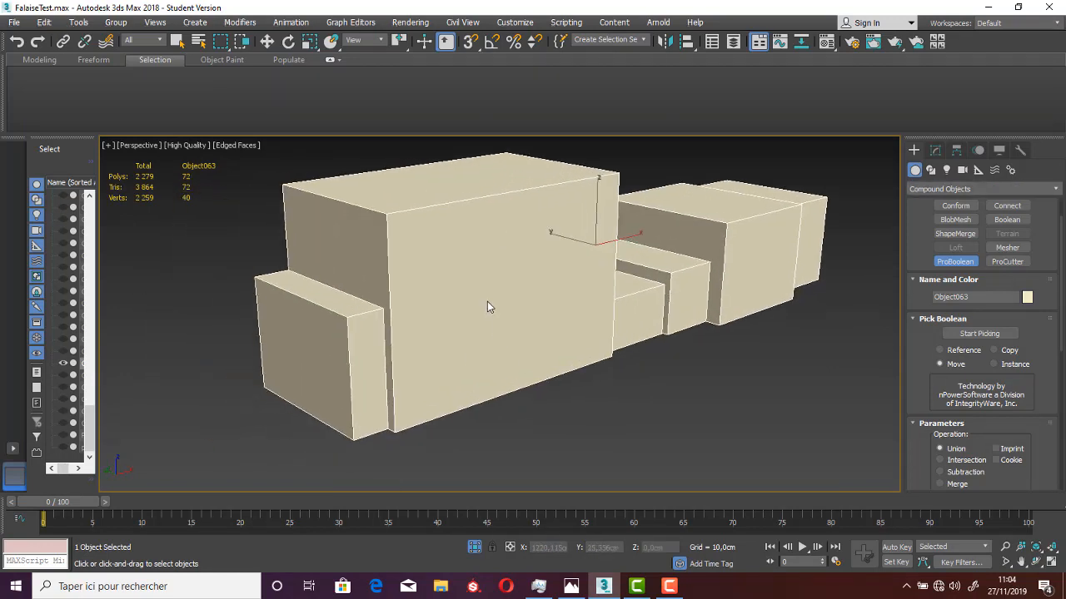
{"action": "key", "text": "w"}
{"action": "right_click", "coordinate": [469, 238]}
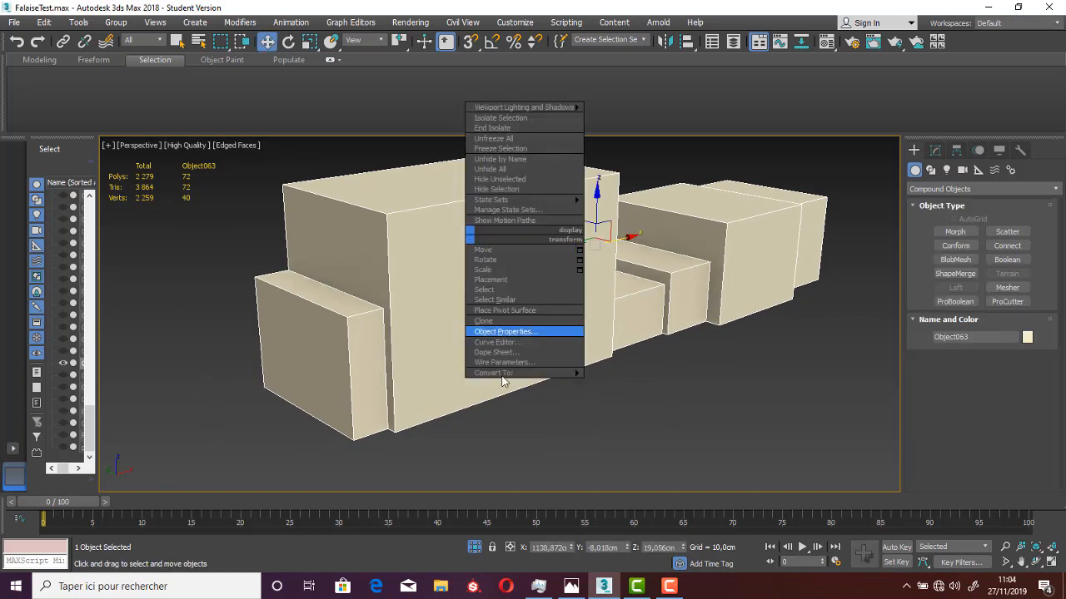
{"action": "mouse_move", "coordinate": [503, 374]}
{"action": "left_click", "coordinate": [636, 386]}
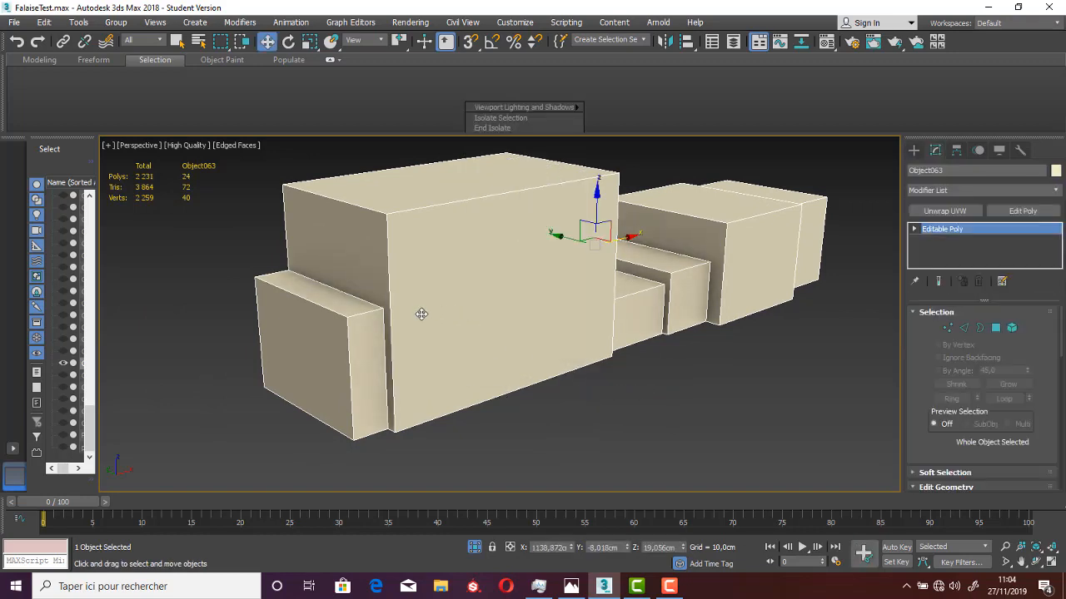
Select all non-quad polygons of the bottom-row object, examine them from the front and back, and clear the selection
{"action": "middle_click_drag", "start_coordinate": [412, 290], "coordinate": [433, 308], "text": "alt"}
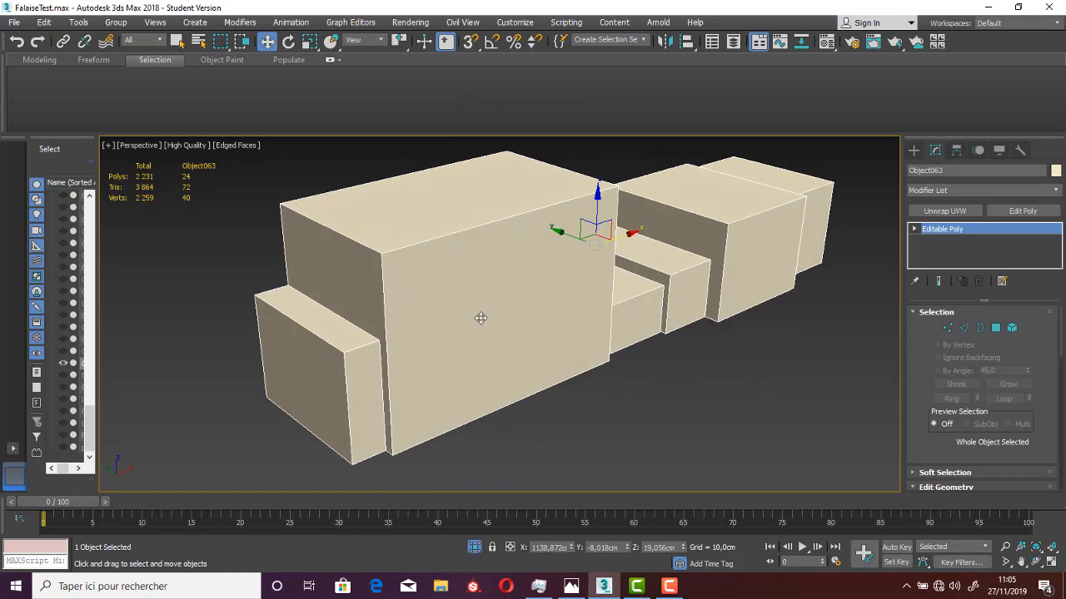
{"action": "left_click", "coordinate": [997, 330]}
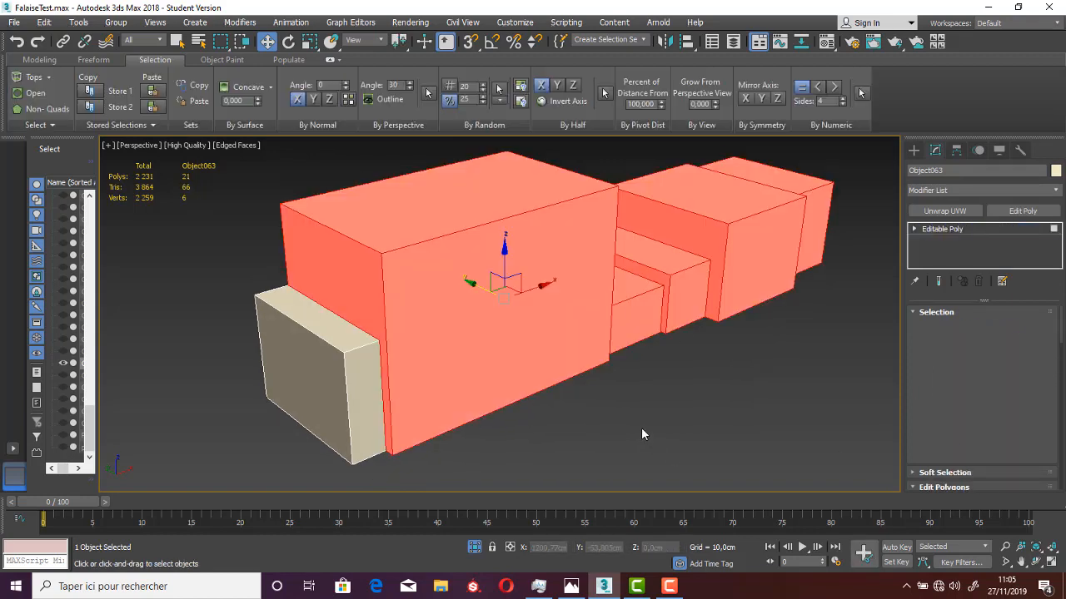
{"action": "left_click", "coordinate": [642, 430]}
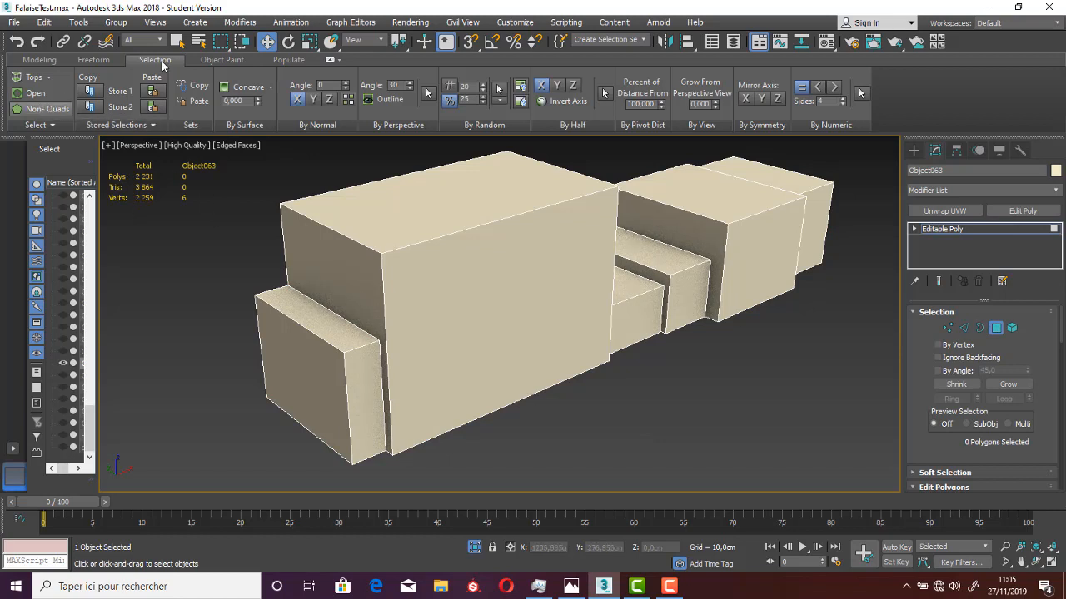
{"action": "left_click", "coordinate": [30, 110]}
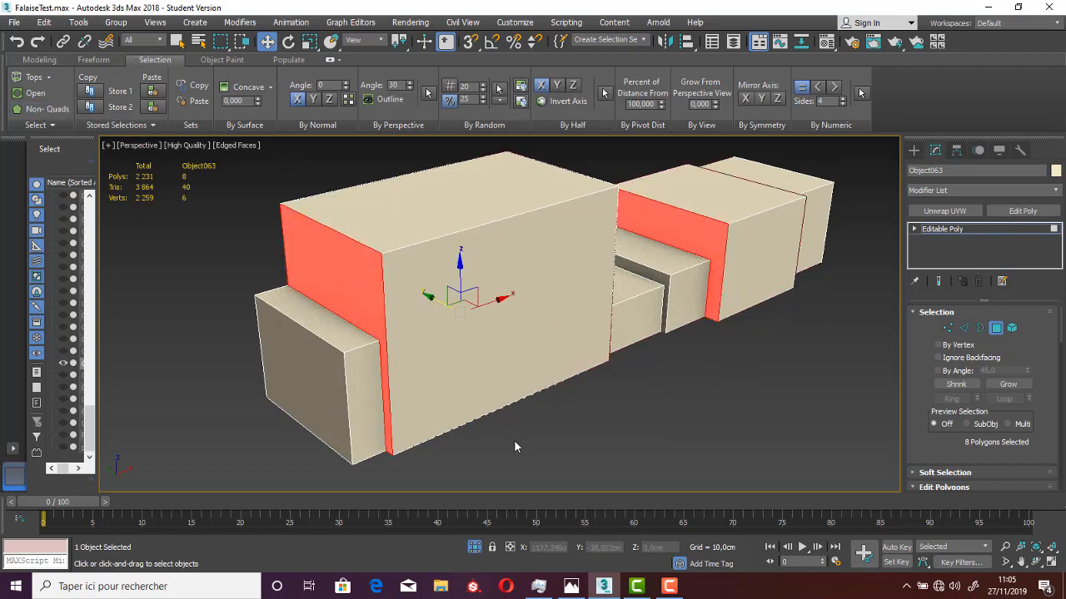
{"action": "middle_click_drag", "start_coordinate": [514, 447], "coordinate": [579, 344], "text": "alt"}
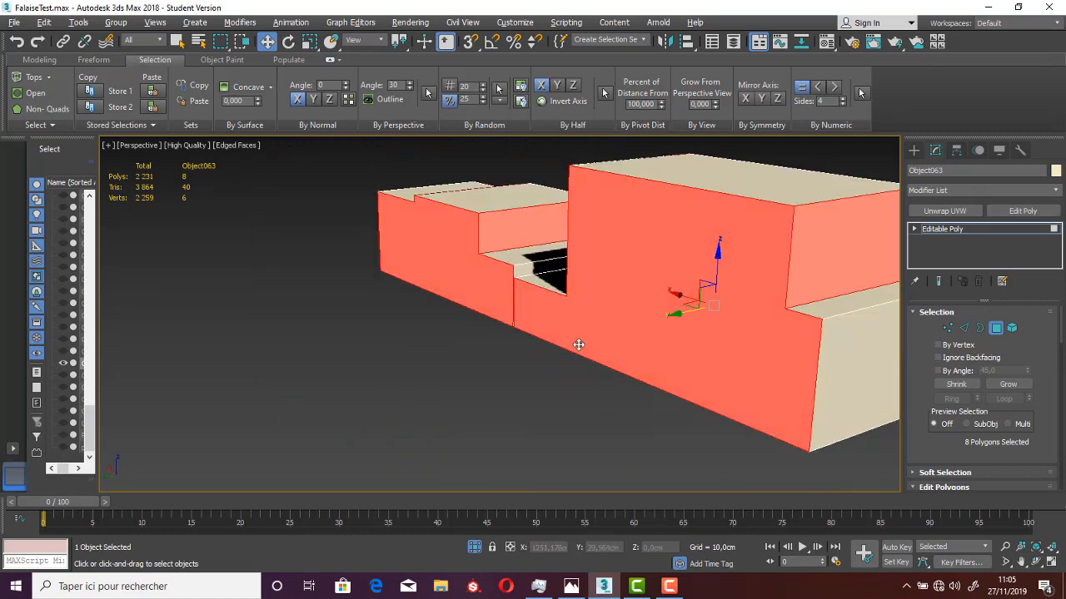
{"action": "middle_click_drag", "start_coordinate": [626, 317], "coordinate": [474, 348], "text": "alt"}
{"action": "left_click", "coordinate": [457, 388]}
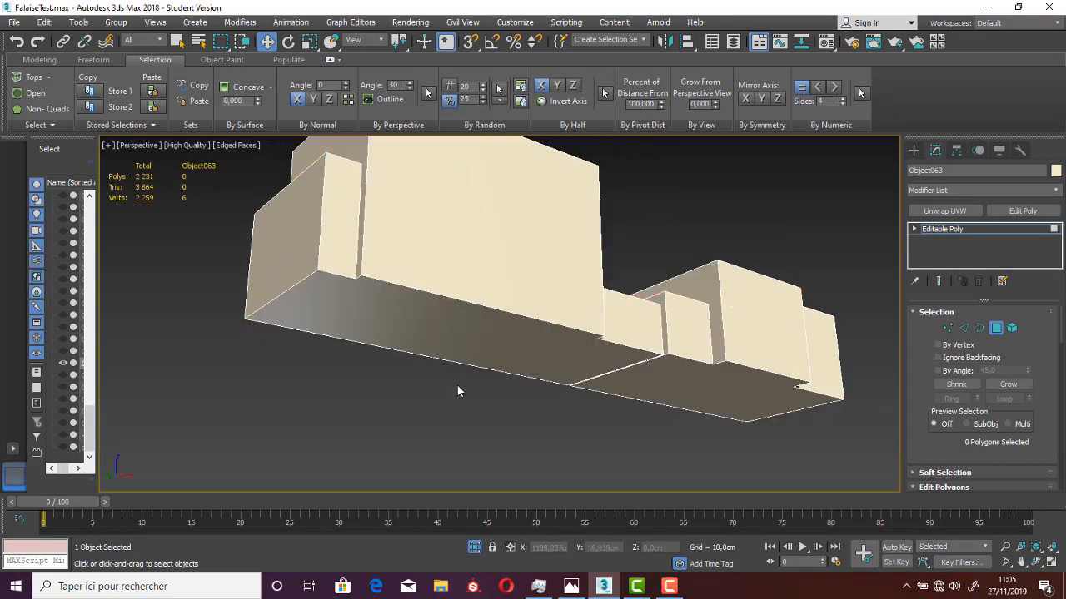
Turn on selection by angle at 45 and delete the two underside polygons and the two back polygons of the row
{"action": "left_click", "coordinate": [938, 372]}
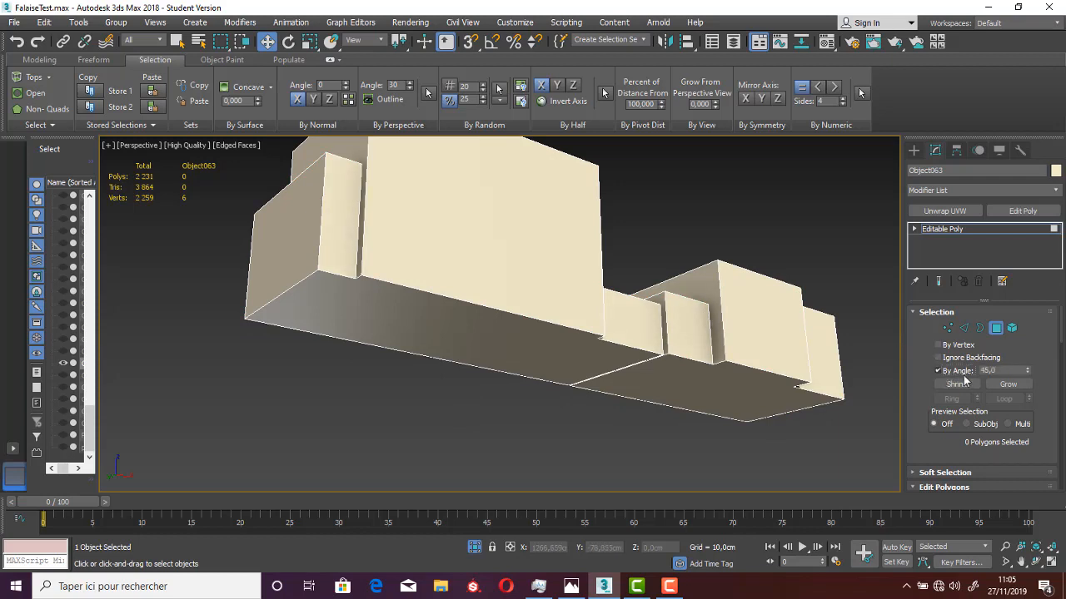
{"action": "left_click", "coordinate": [506, 360]}
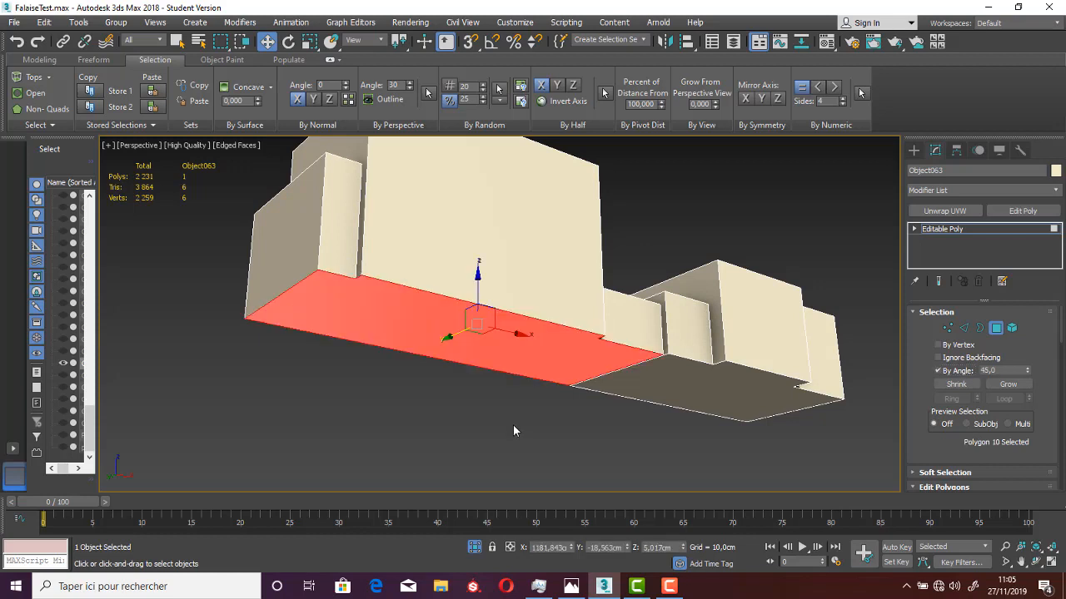
{"action": "left_click", "coordinate": [657, 388]}
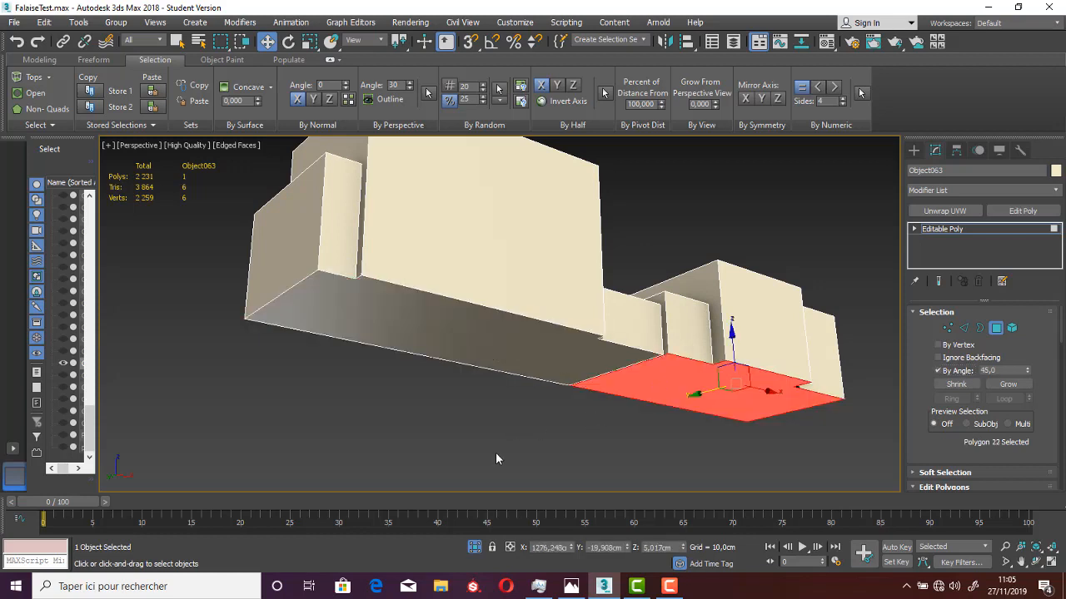
{"action": "middle_click_drag", "start_coordinate": [323, 350], "coordinate": [293, 335], "text": "alt"}
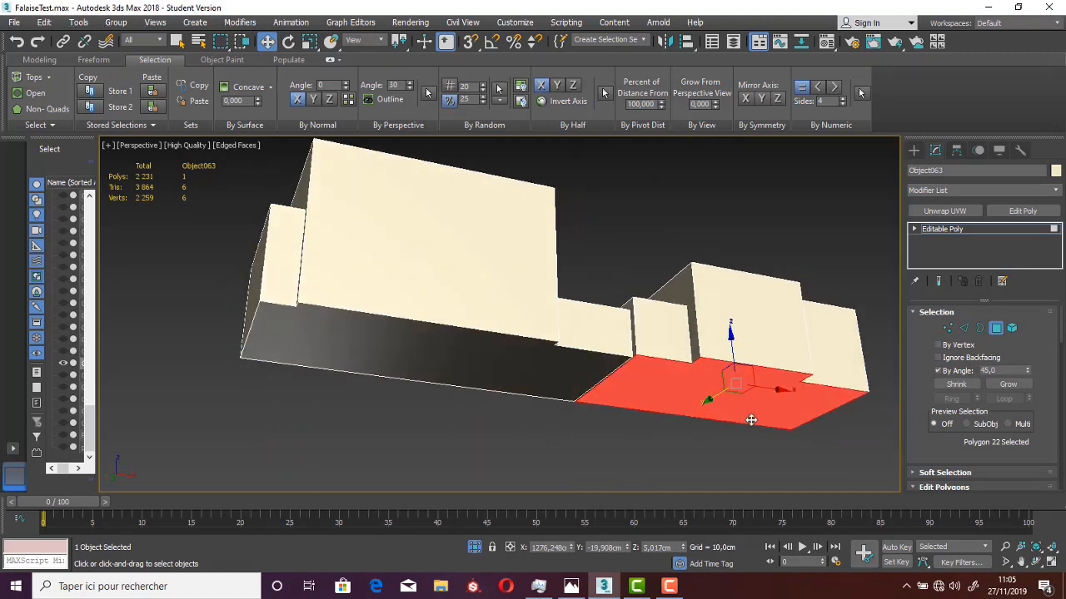
{"action": "key", "text": "Delete"}
{"action": "left_click", "coordinate": [500, 377]}
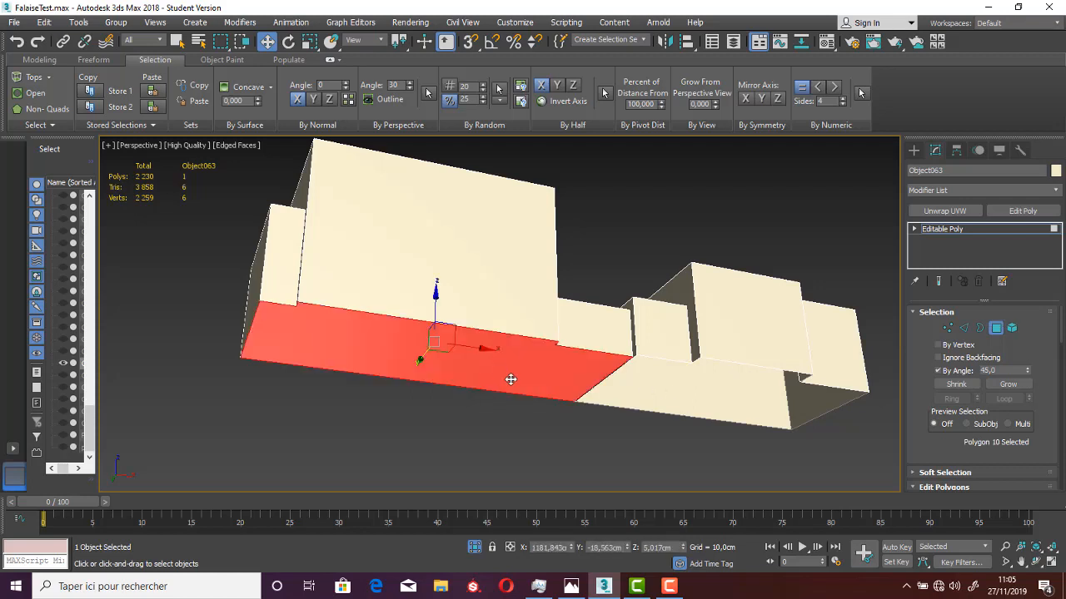
{"action": "key", "text": "Delete"}
{"action": "left_click", "coordinate": [611, 404]}
{"action": "key", "text": "Delete"}
{"action": "left_click", "coordinate": [448, 375]}
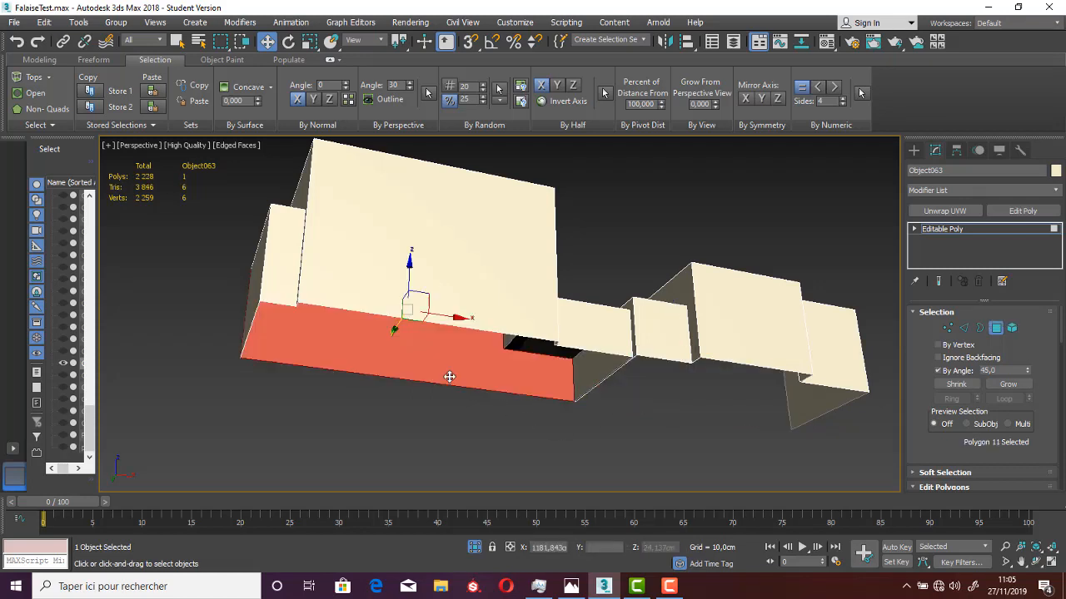
{"action": "key", "text": "Delete"}
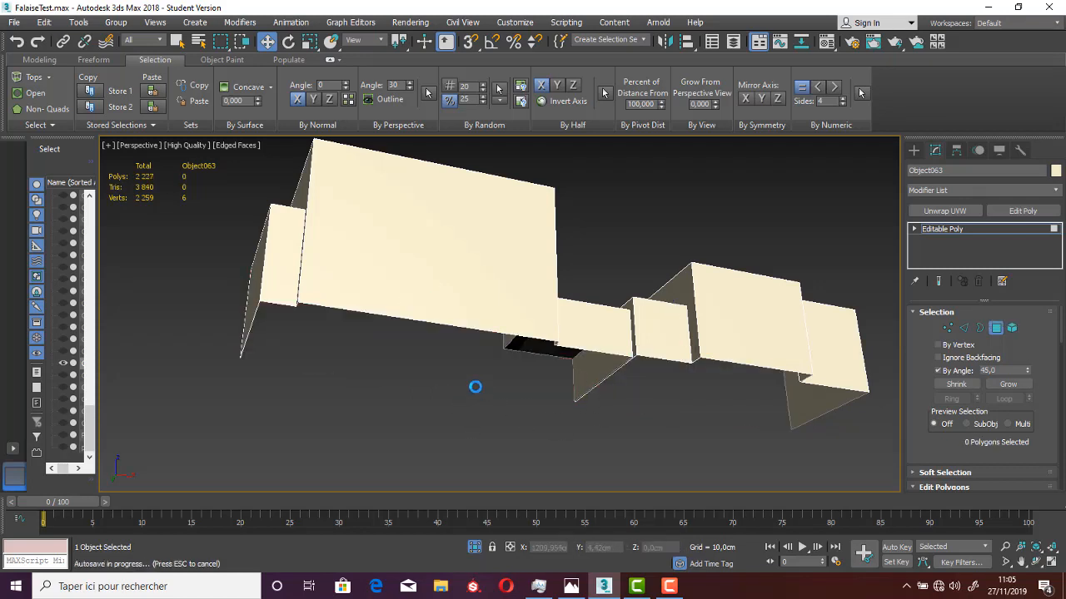
Delete the outer side polygon at each end of the bottom row
{"action": "middle_click_drag", "start_coordinate": [566, 354], "coordinate": [522, 406]}
{"action": "scroll", "coordinate": [626, 351], "scroll_direction": "up", "scroll_amount": 10}
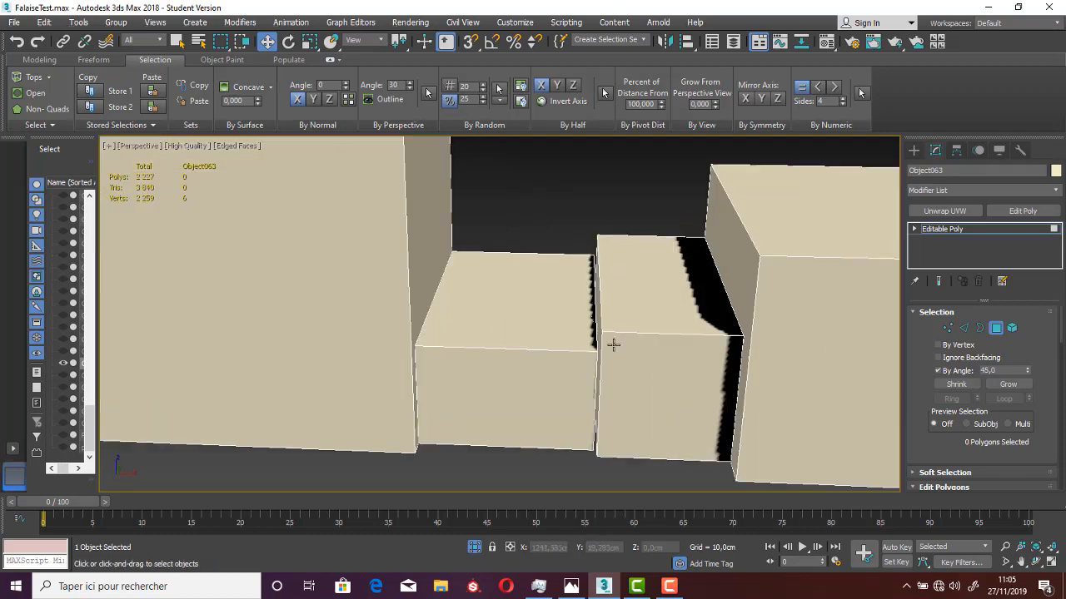
{"action": "scroll", "coordinate": [581, 318], "scroll_direction": "down", "scroll_amount": 3}
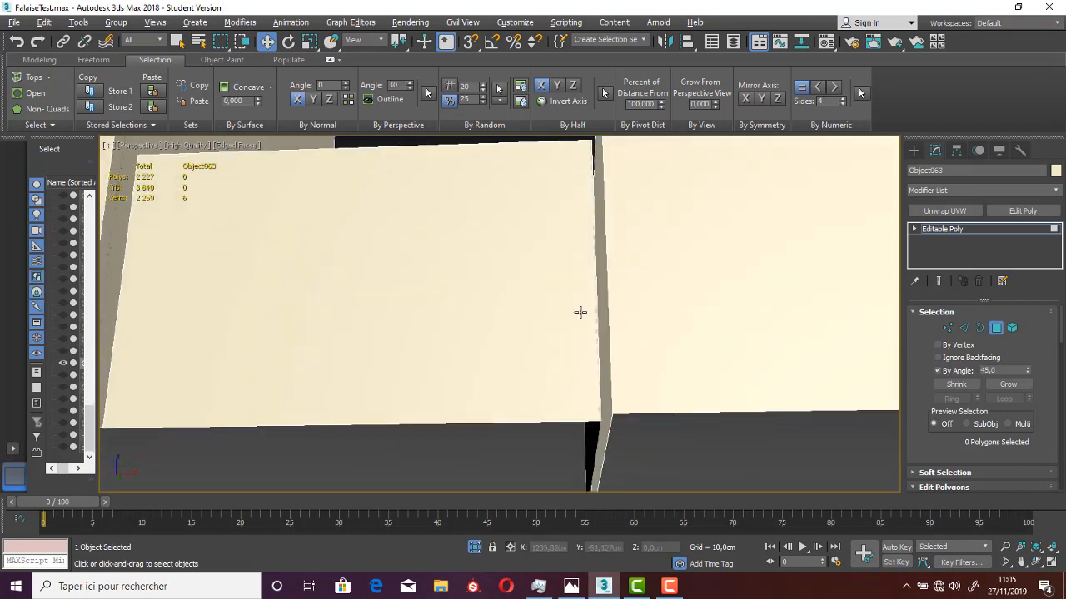
{"action": "scroll", "coordinate": [590, 419], "scroll_direction": "down", "scroll_amount": 3}
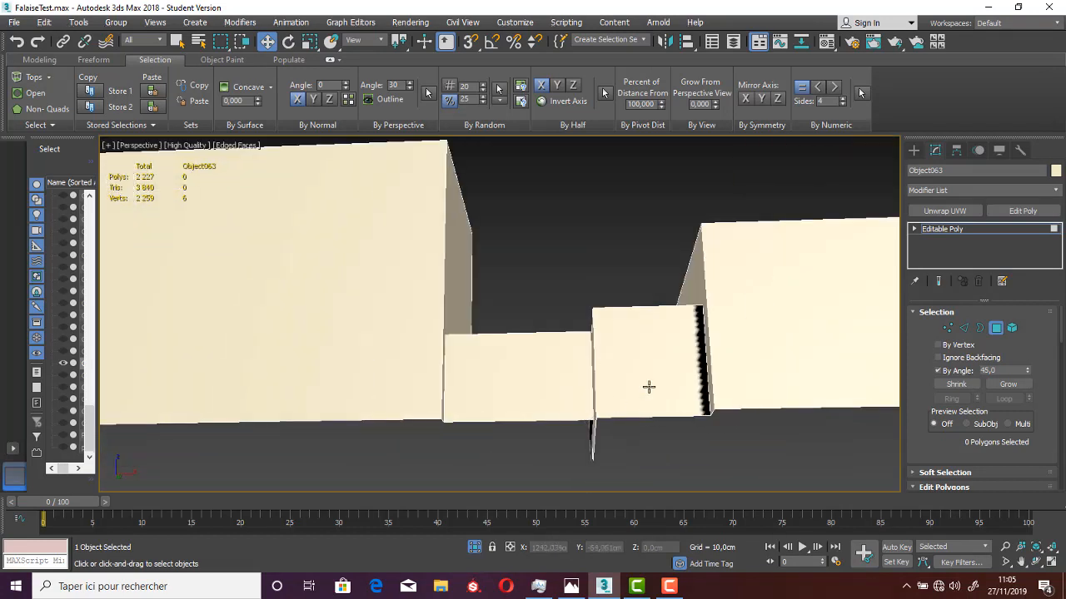
{"action": "scroll", "coordinate": [646, 388], "scroll_direction": "down", "scroll_amount": 4}
{"action": "middle_click_drag", "start_coordinate": [673, 364], "coordinate": [607, 396], "text": "alt"}
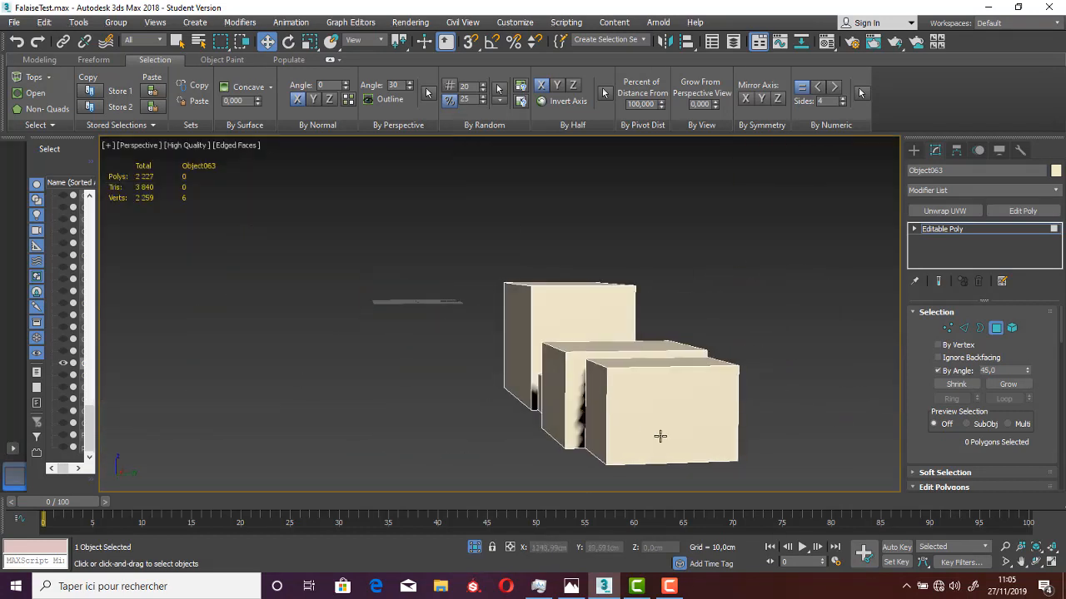
{"action": "left_click", "coordinate": [660, 436]}
{"action": "key", "text": "Delete"}
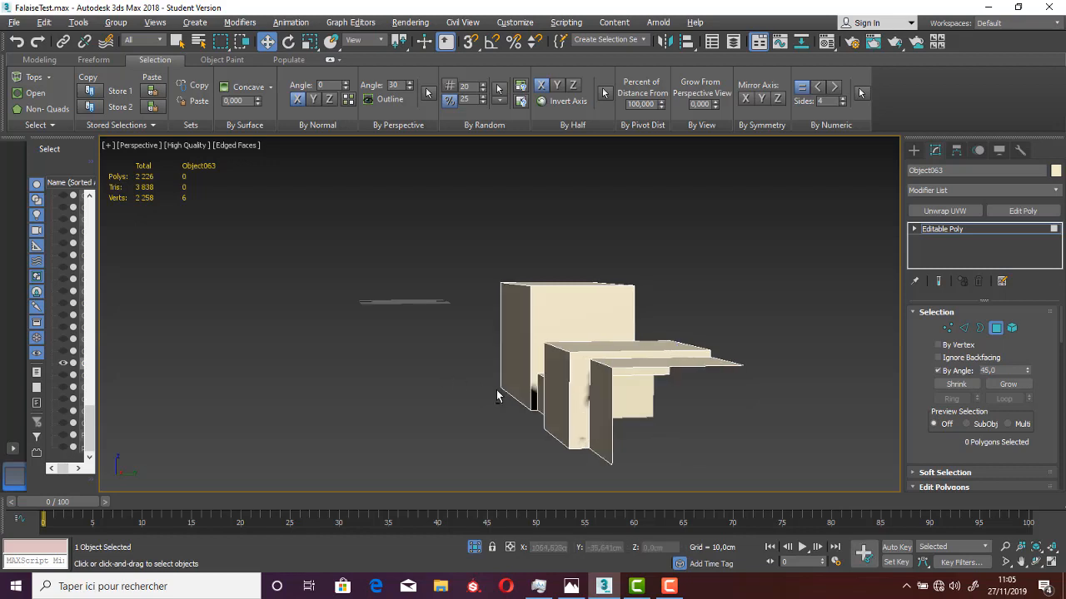
{"action": "middle_click_drag", "start_coordinate": [499, 395], "coordinate": [584, 428], "text": "alt"}
{"action": "left_click", "coordinate": [585, 429]}
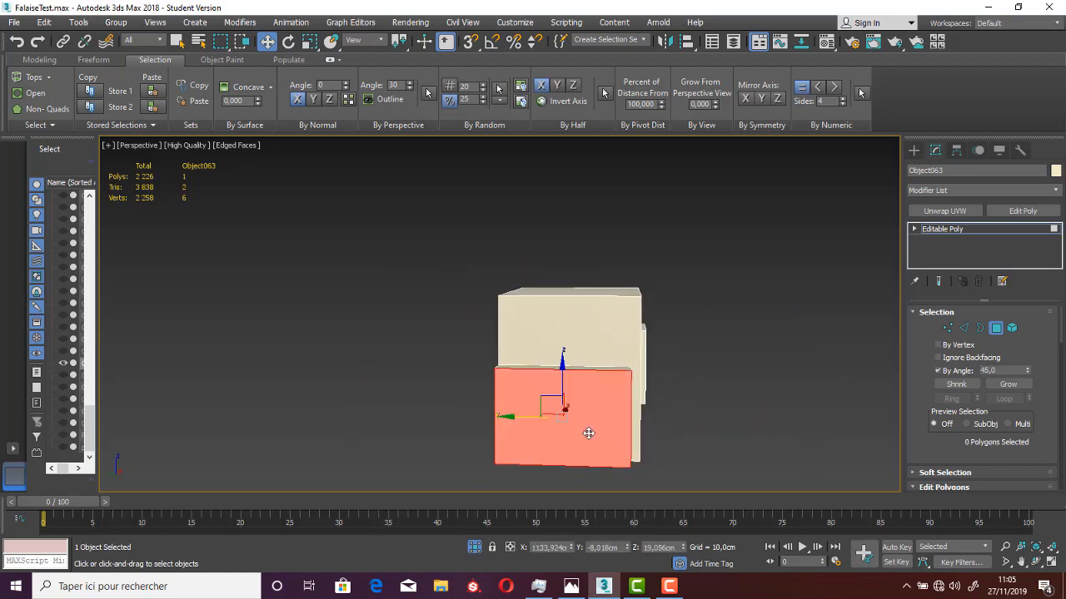
{"action": "key", "text": "Delete"}
Select the non-quad polygons and cut an edge from inner to outer corner across both L-shaped side faces of the largest box
{"action": "middle_click_drag", "start_coordinate": [517, 411], "coordinate": [413, 354], "text": "alt"}
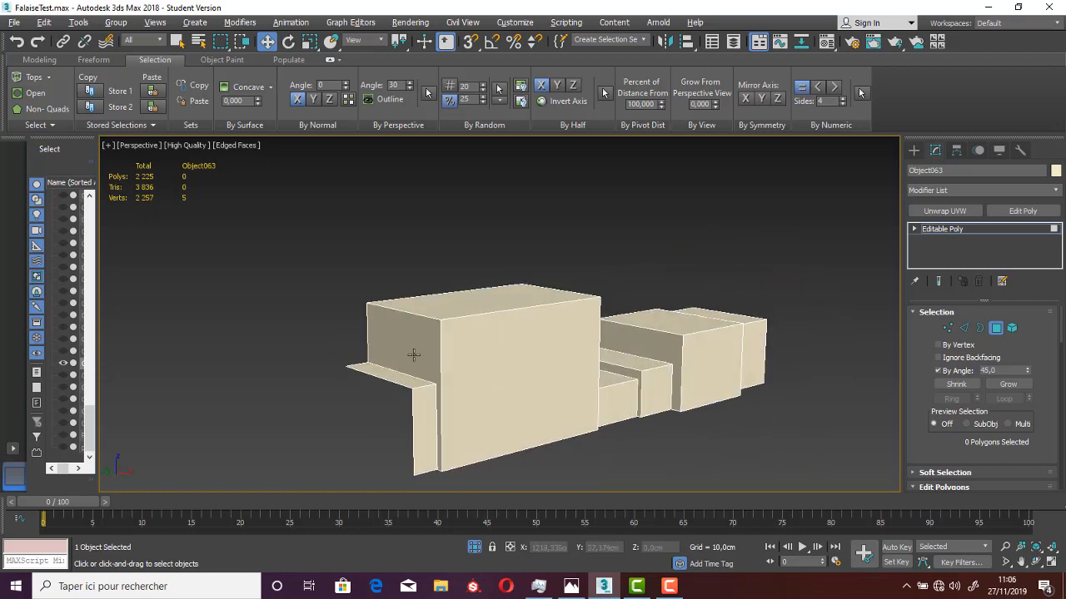
{"action": "left_click", "coordinate": [37, 109]}
{"action": "middle_click_drag", "start_coordinate": [598, 333], "coordinate": [536, 310], "text": "alt"}
{"action": "scroll", "coordinate": [570, 322], "scroll_direction": "up", "scroll_amount": 2}
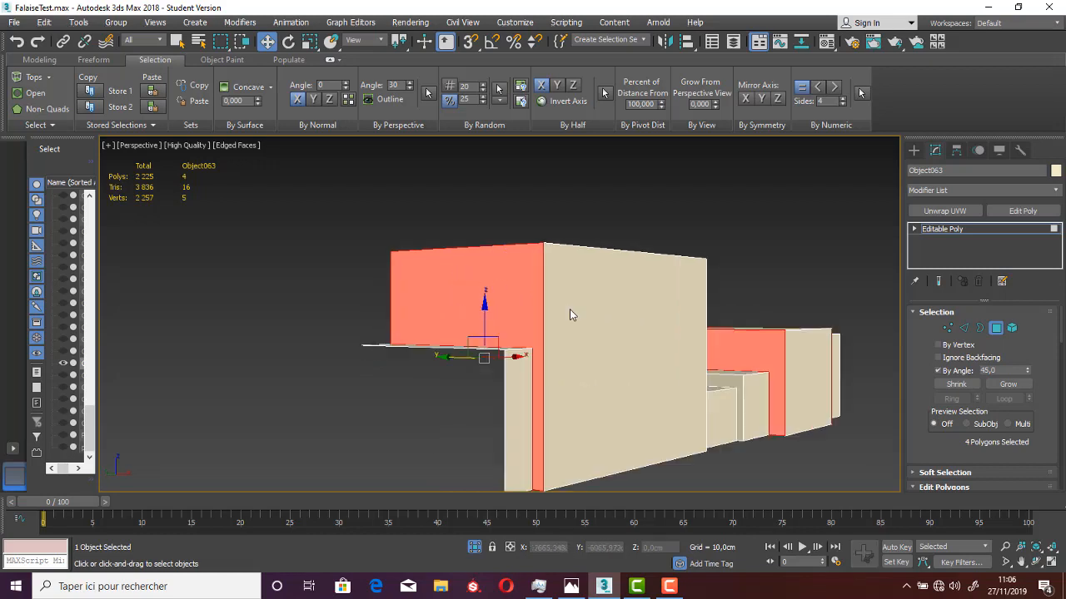
{"action": "right_click", "coordinate": [570, 312]}
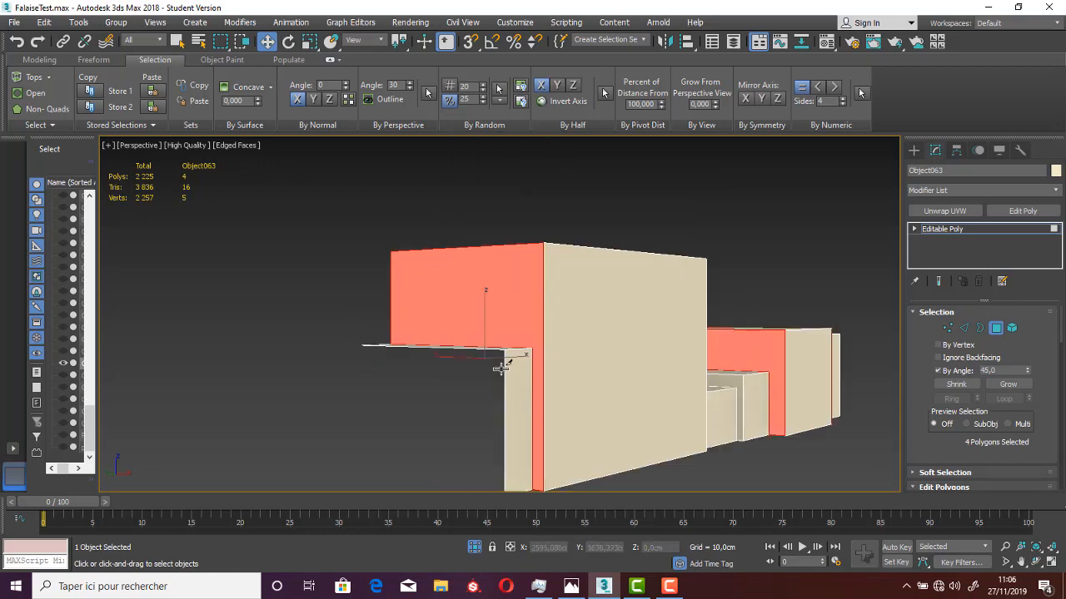
{"action": "left_click", "coordinate": [533, 349]}
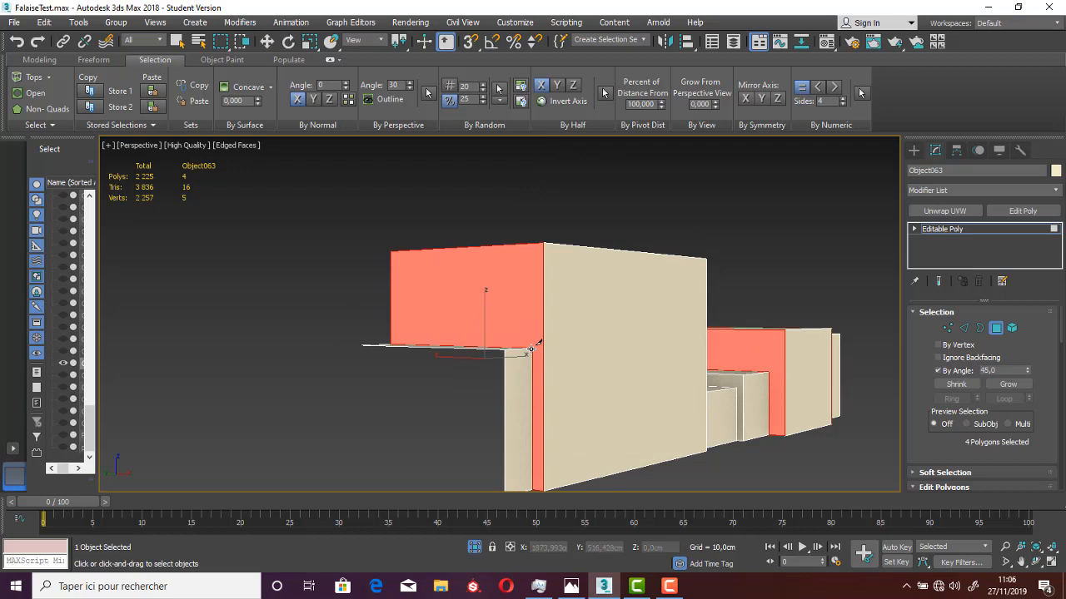
{"action": "left_click", "coordinate": [543, 242]}
{"action": "middle_click_drag", "start_coordinate": [637, 247], "coordinate": [642, 386], "text": "alt"}
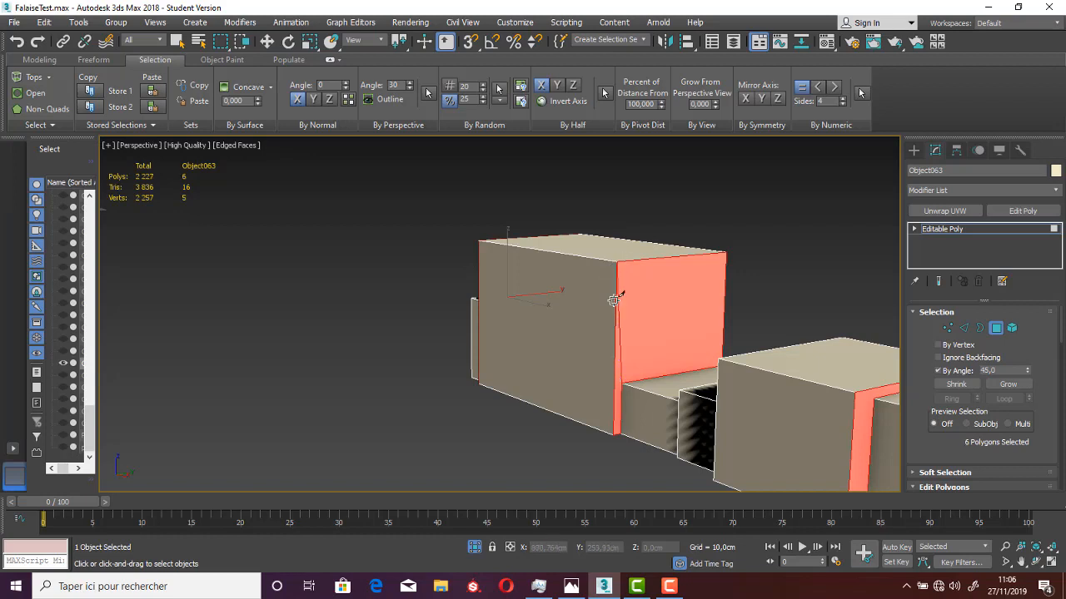
{"action": "right_click", "coordinate": [551, 441]}
{"action": "middle_click_drag", "start_coordinate": [537, 423], "coordinate": [429, 404]}
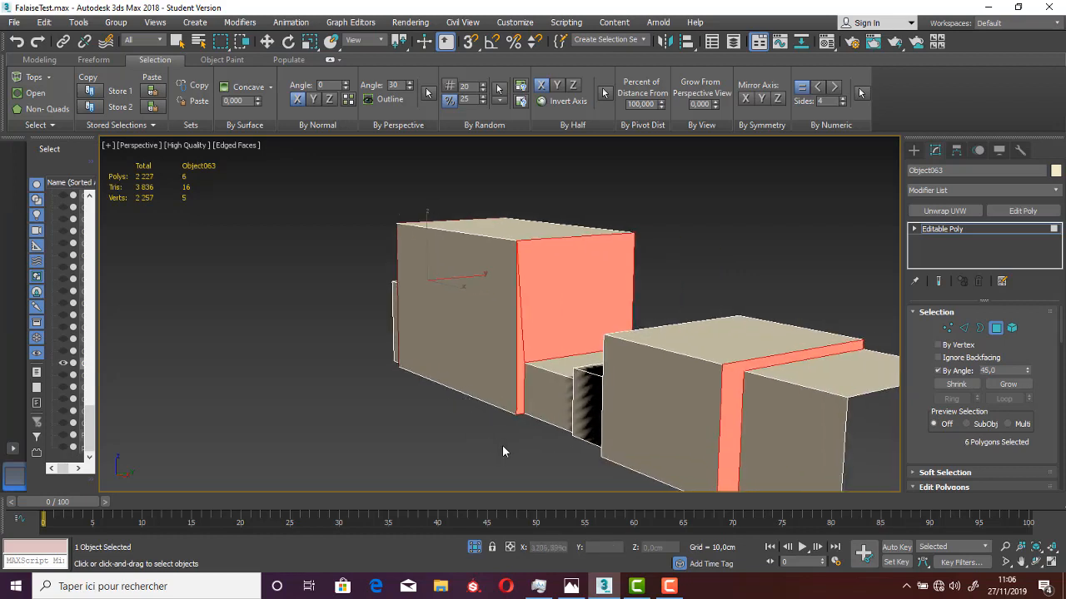
Reselect the non-quads and cut corner to corner across the L-shaped faces on both sides of the second tall box, rechecking for non-quads
{"action": "left_click", "coordinate": [50, 109]}
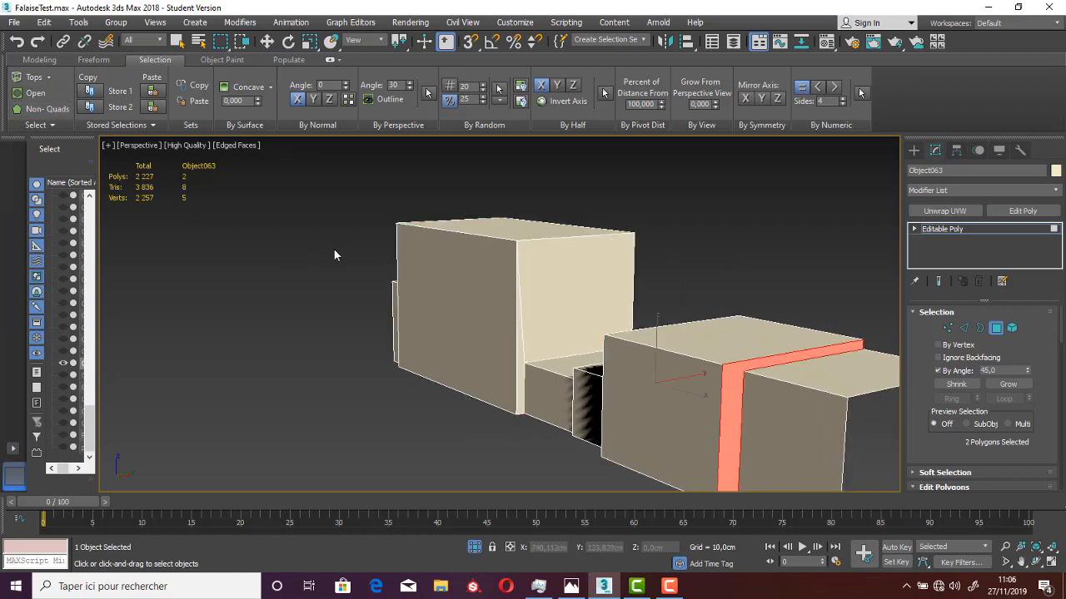
{"action": "middle_click_drag", "start_coordinate": [333, 248], "coordinate": [252, 214]}
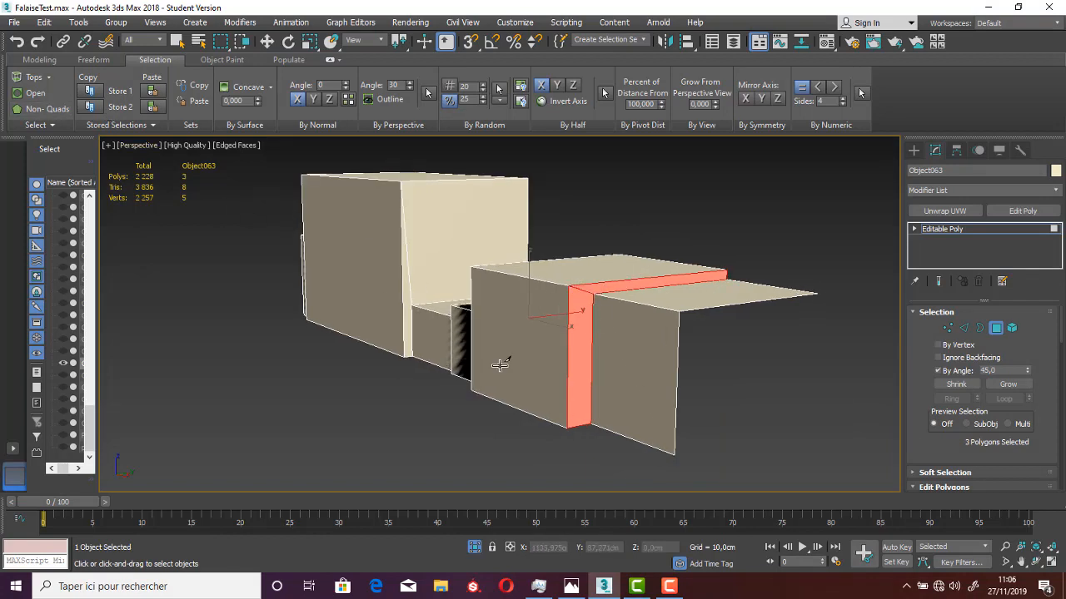
{"action": "left_click", "coordinate": [39, 110]}
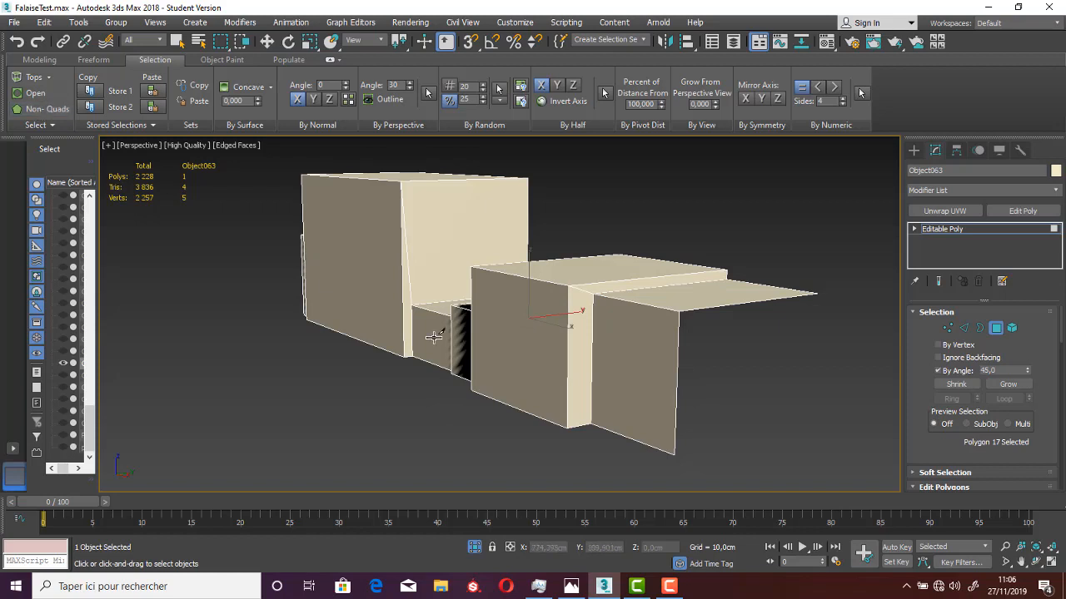
{"action": "middle_click_drag", "start_coordinate": [504, 366], "coordinate": [612, 377], "text": "alt"}
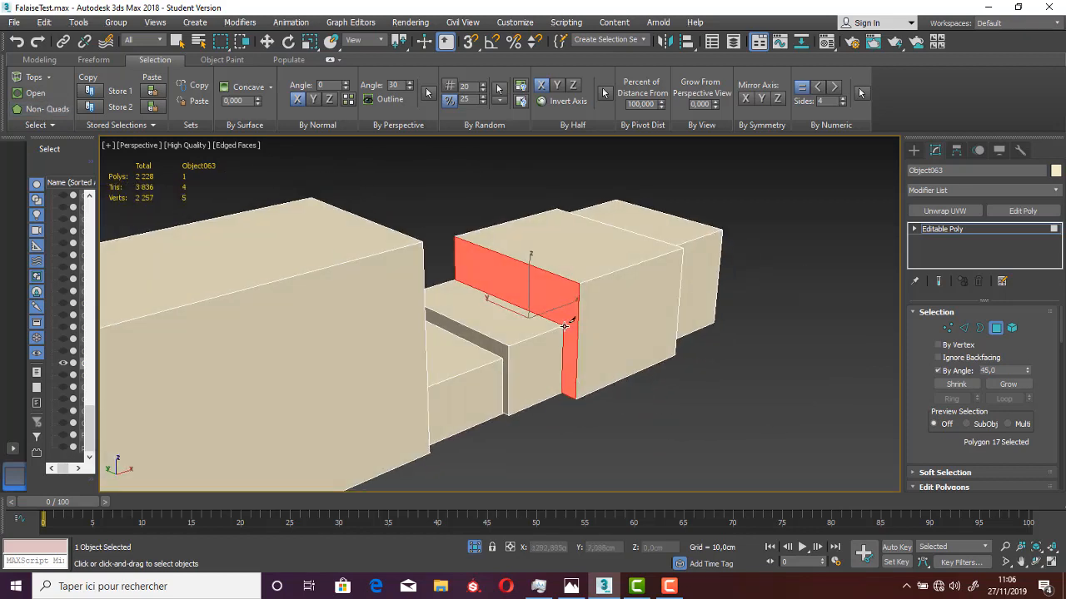
{"action": "left_click", "coordinate": [564, 326]}
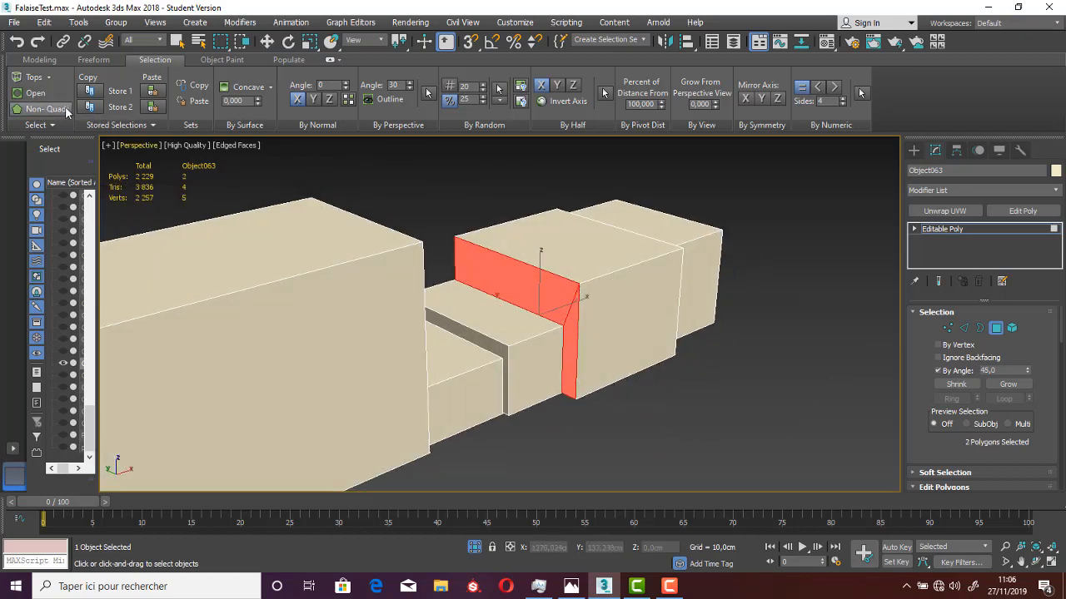
{"action": "left_click", "coordinate": [39, 109]}
{"action": "scroll", "coordinate": [689, 386], "scroll_direction": "down", "scroll_amount": 8}
{"action": "scroll", "coordinate": [693, 388], "scroll_direction": "up", "scroll_amount": 4}
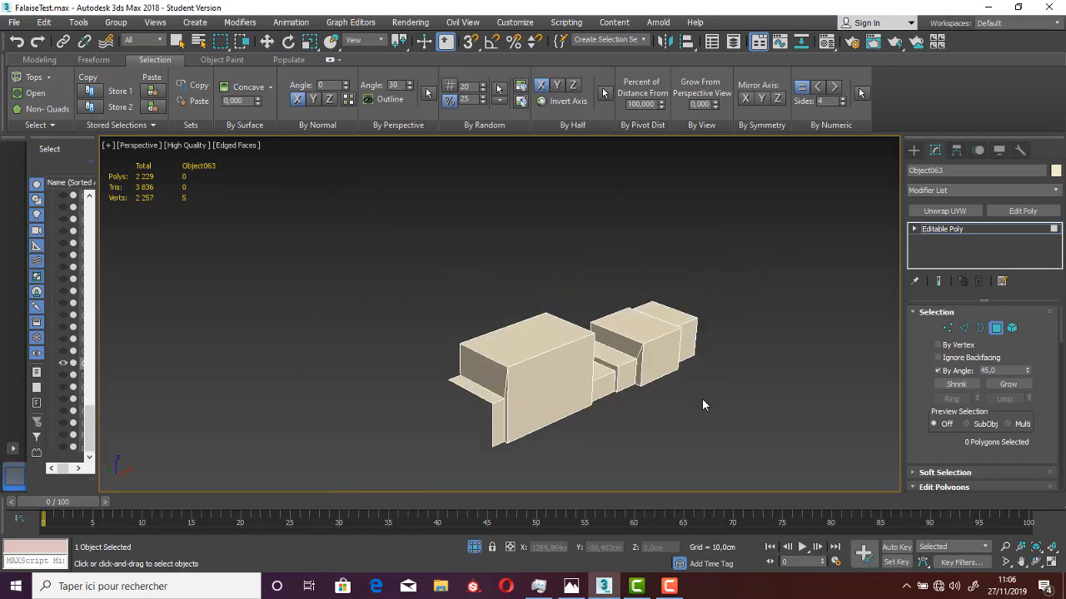
{"action": "middle_click_drag", "start_coordinate": [702, 398], "coordinate": [749, 366], "text": "alt"}
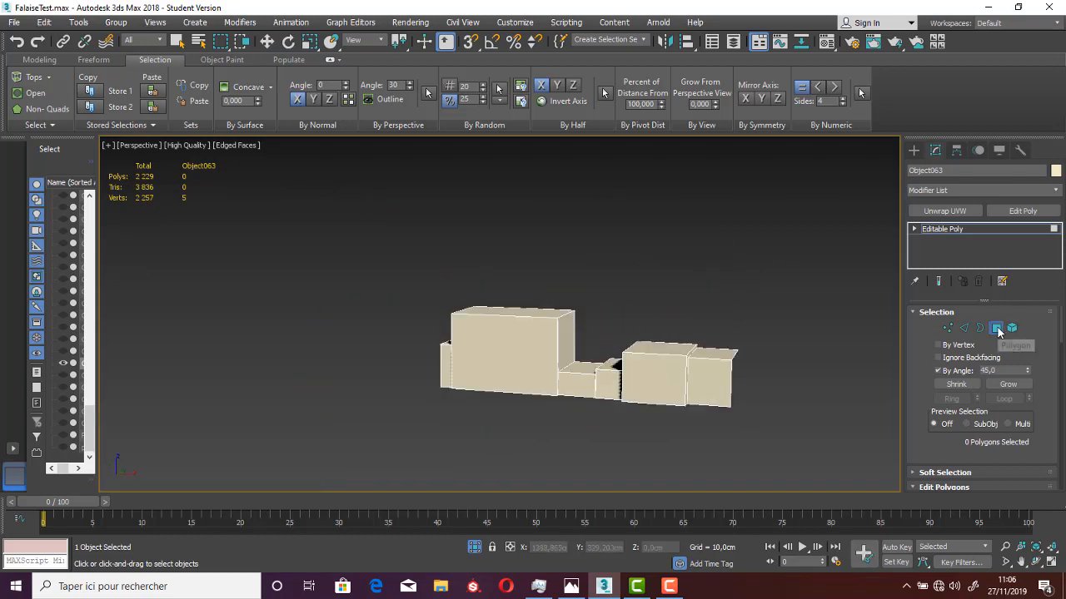
Finish polygon editing, leave isolation to show the whole wall again, and keep the merged bottom row selected
{"action": "left_click", "coordinate": [998, 330]}
{"action": "left_click", "coordinate": [473, 547]}
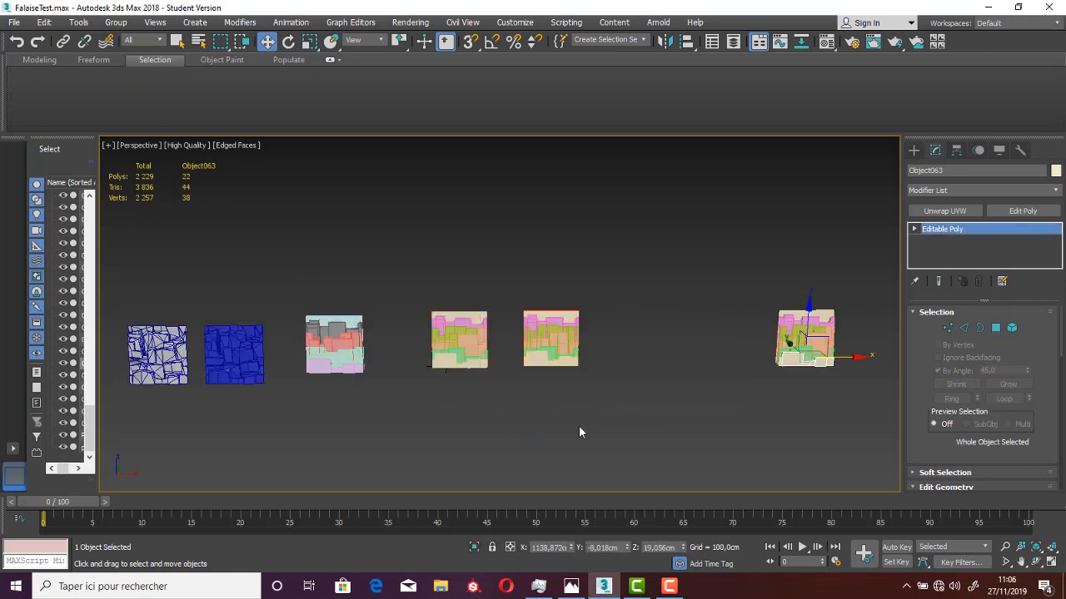
{"action": "middle_click_drag", "start_coordinate": [565, 422], "coordinate": [318, 456]}
{"action": "scroll", "coordinate": [504, 383], "scroll_direction": "up", "scroll_amount": 7}
{"action": "middle_click_drag", "start_coordinate": [504, 383], "coordinate": [257, 204]}
{"action": "scroll", "coordinate": [441, 320], "scroll_direction": "down", "scroll_amount": 3}
{"action": "middle_click_drag", "start_coordinate": [450, 330], "coordinate": [467, 330], "text": "alt"}
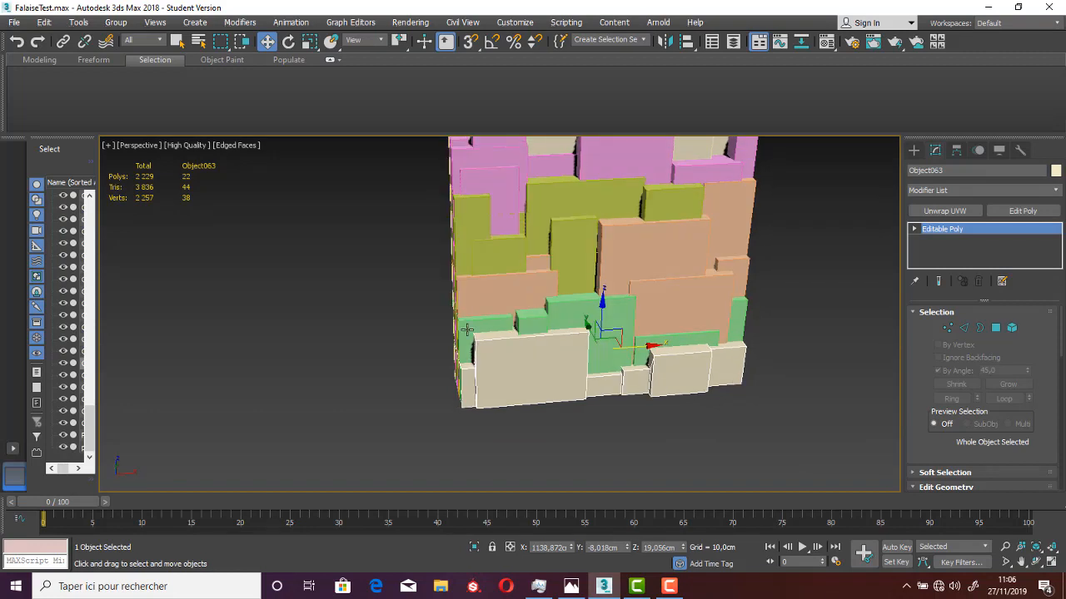
{"action": "left_click", "coordinate": [479, 366]}
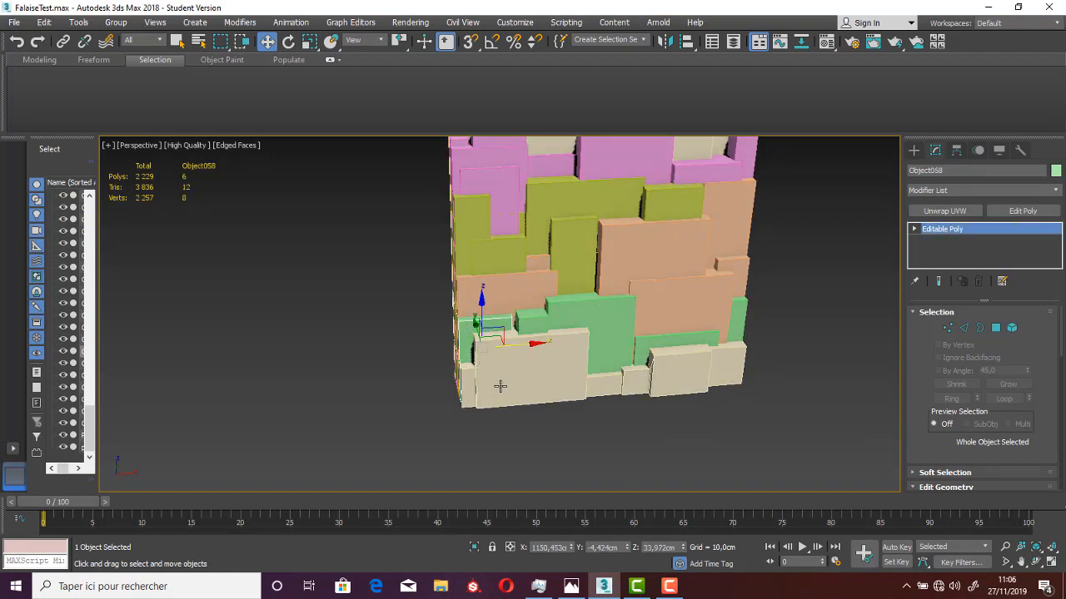
{"action": "key", "text": "ctrl+z"}
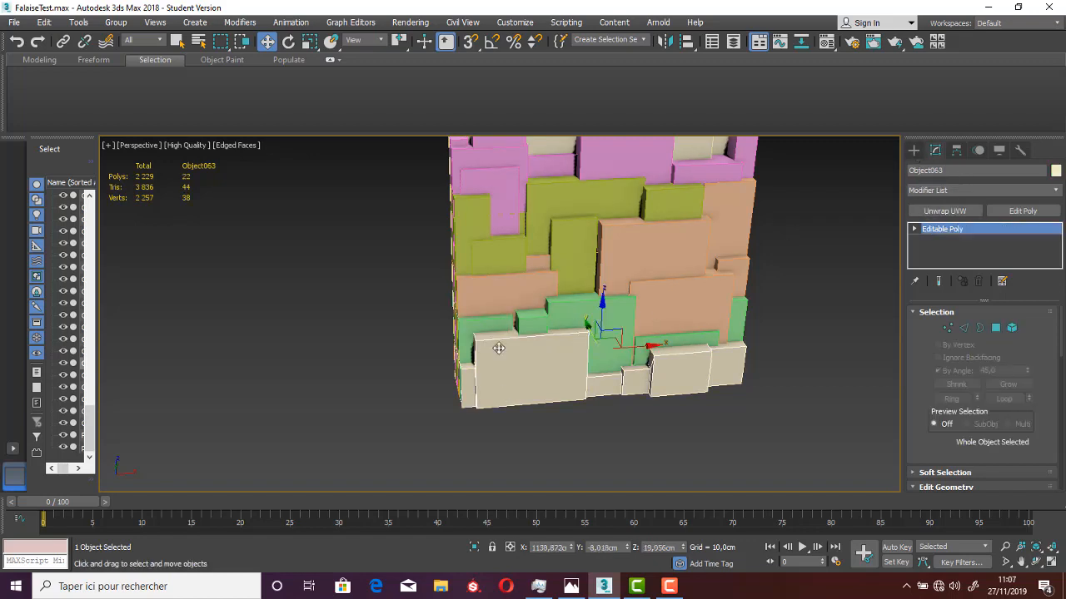
Merge the green second-row boxes into the bottom row with a ProBoolean union
{"action": "left_click", "coordinate": [913, 149]}
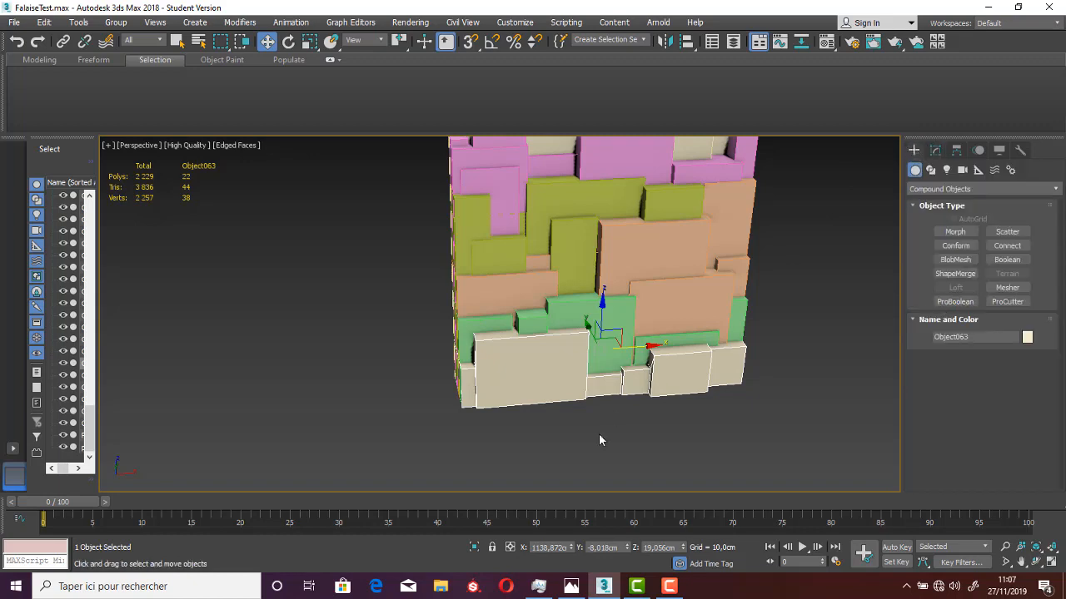
{"action": "scroll", "coordinate": [595, 382], "scroll_direction": "up", "scroll_amount": 3}
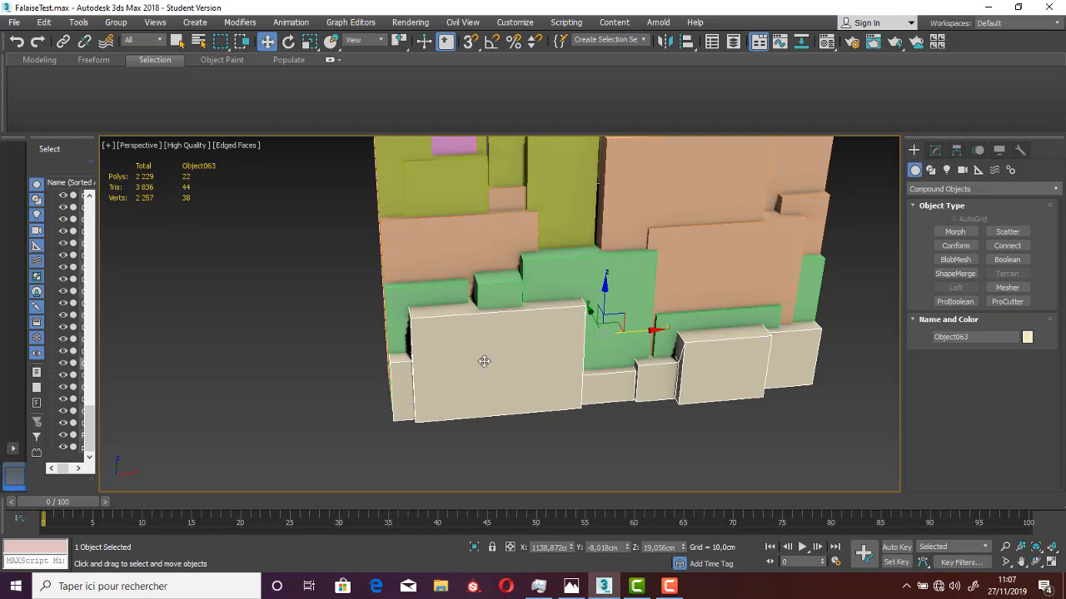
{"action": "left_click", "coordinate": [956, 302]}
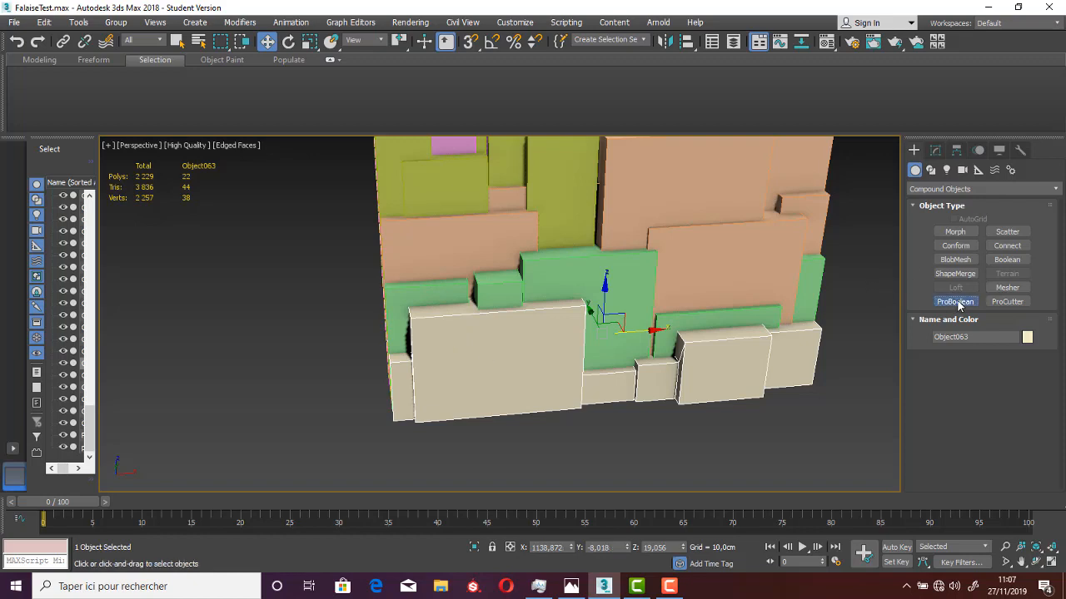
{"action": "left_click", "coordinate": [979, 373]}
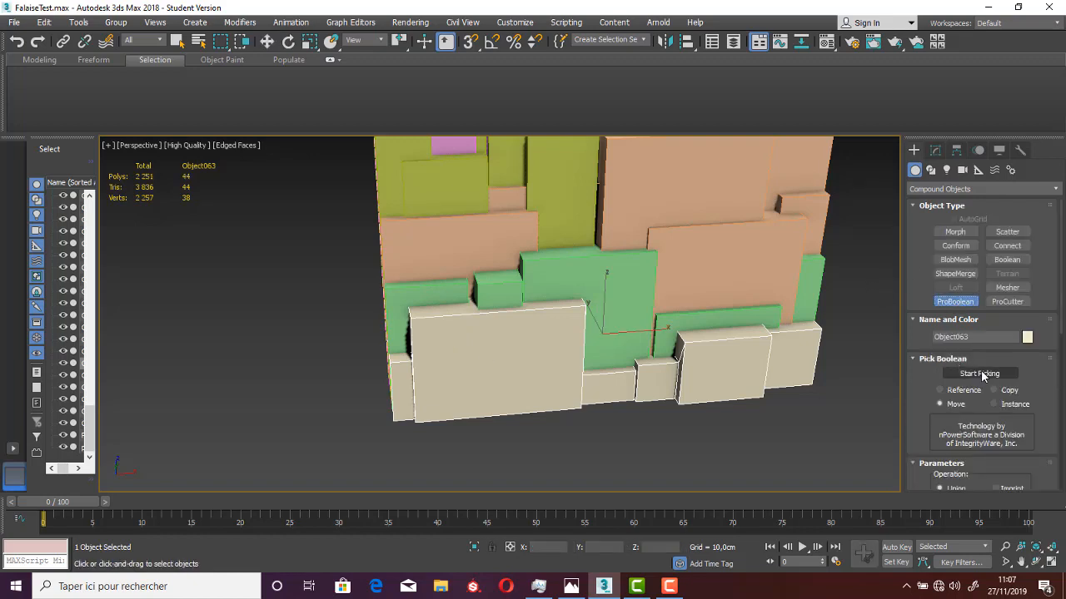
{"action": "left_click", "coordinate": [513, 310]}
{"action": "left_click", "coordinate": [499, 287]}
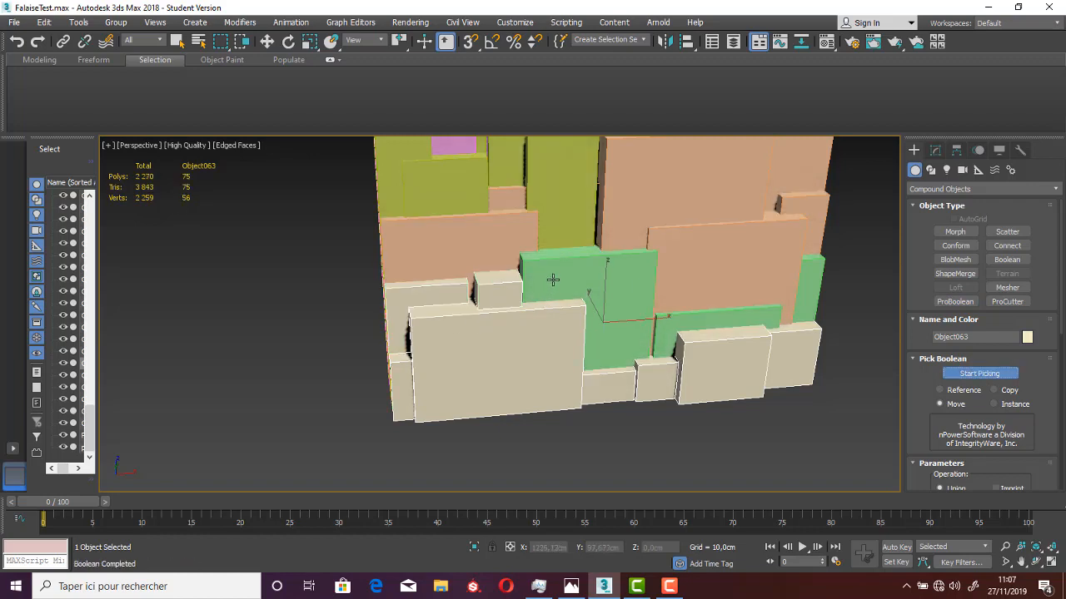
{"action": "left_click", "coordinate": [583, 293]}
{"action": "left_click", "coordinate": [682, 333]}
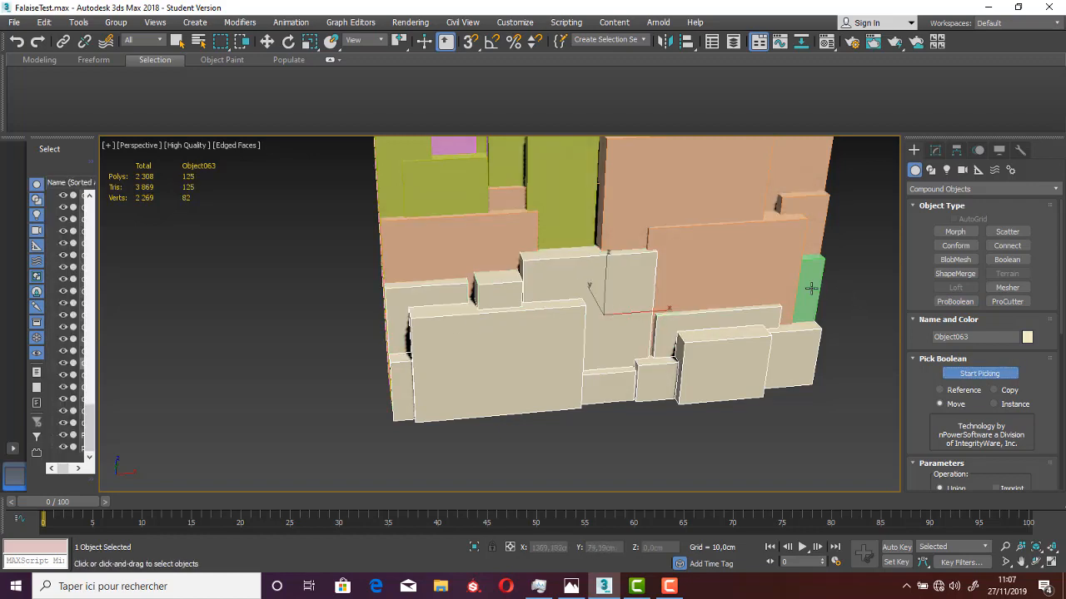
{"action": "left_click", "coordinate": [810, 285]}
{"action": "left_click", "coordinate": [960, 375]}
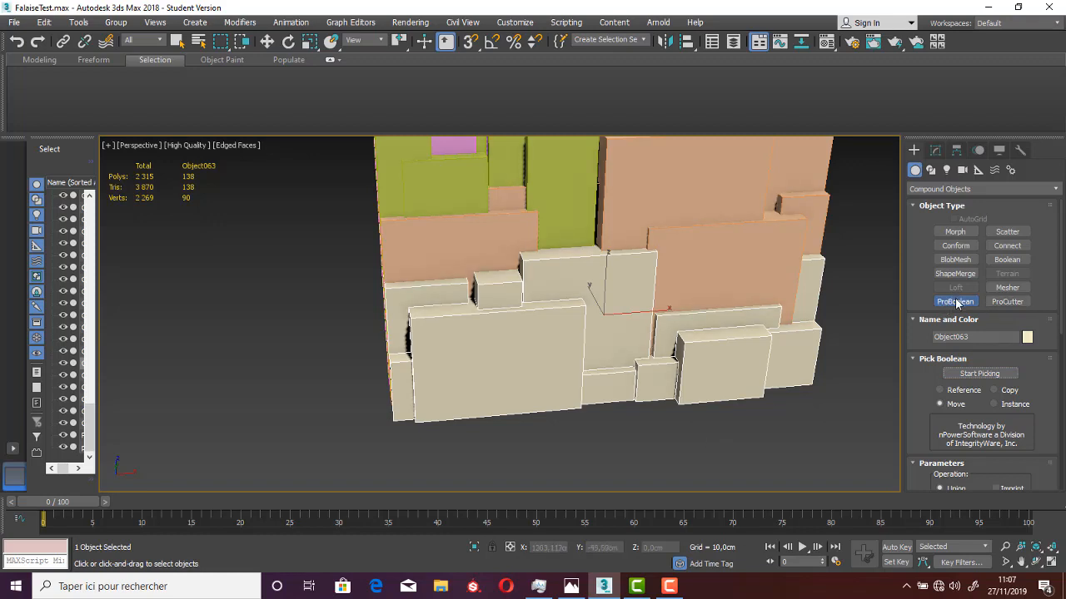
Isolate the merged two-row object and convert it to Editable Poly
{"action": "left_click", "coordinate": [936, 150]}
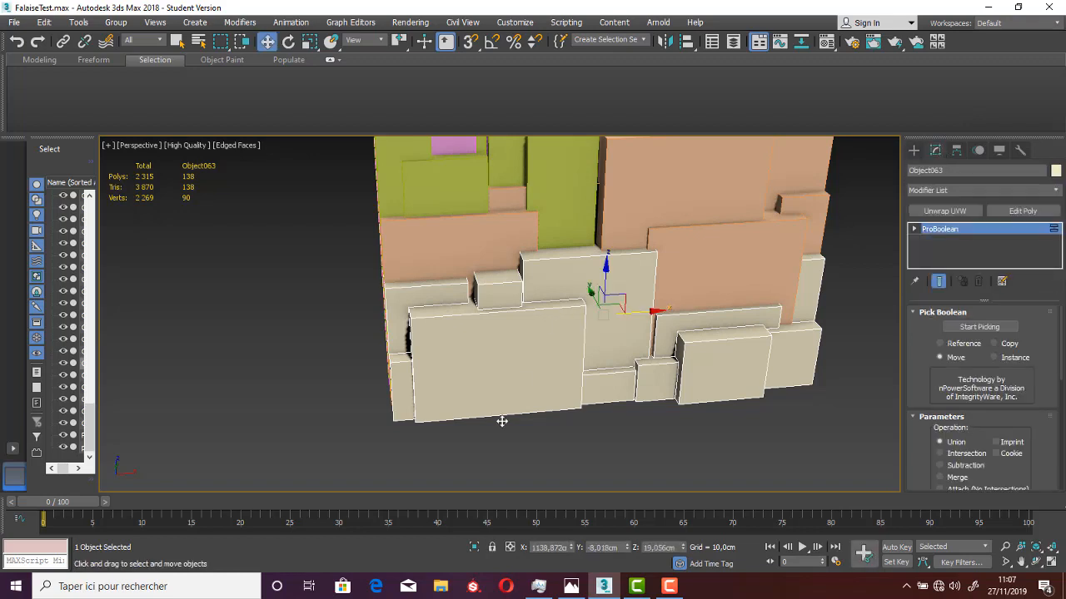
{"action": "left_click", "coordinate": [472, 549]}
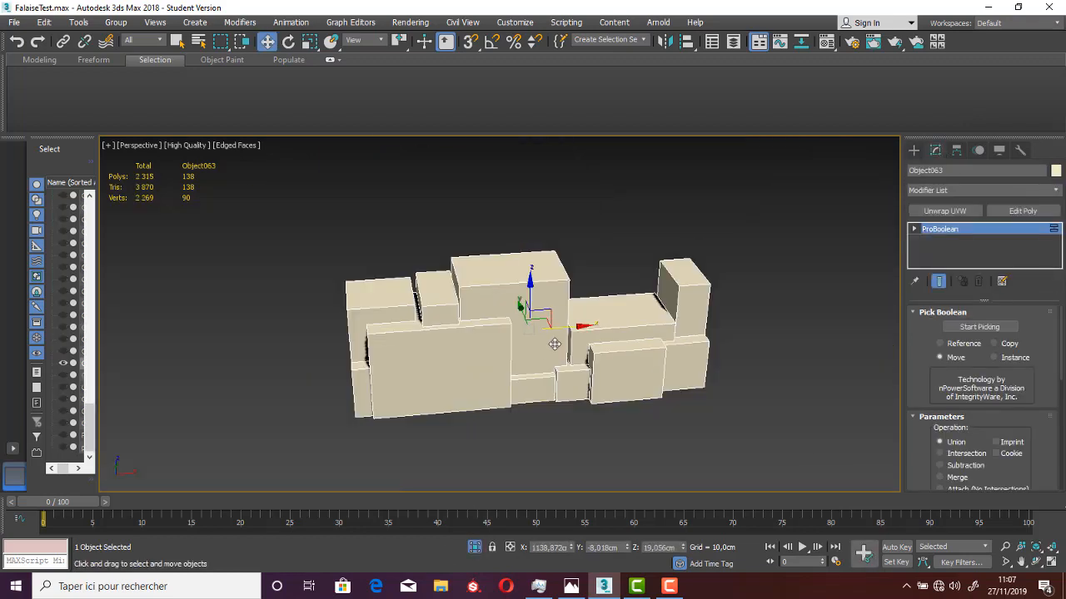
{"action": "right_click", "coordinate": [558, 329]}
{"action": "mouse_move", "coordinate": [618, 459]}
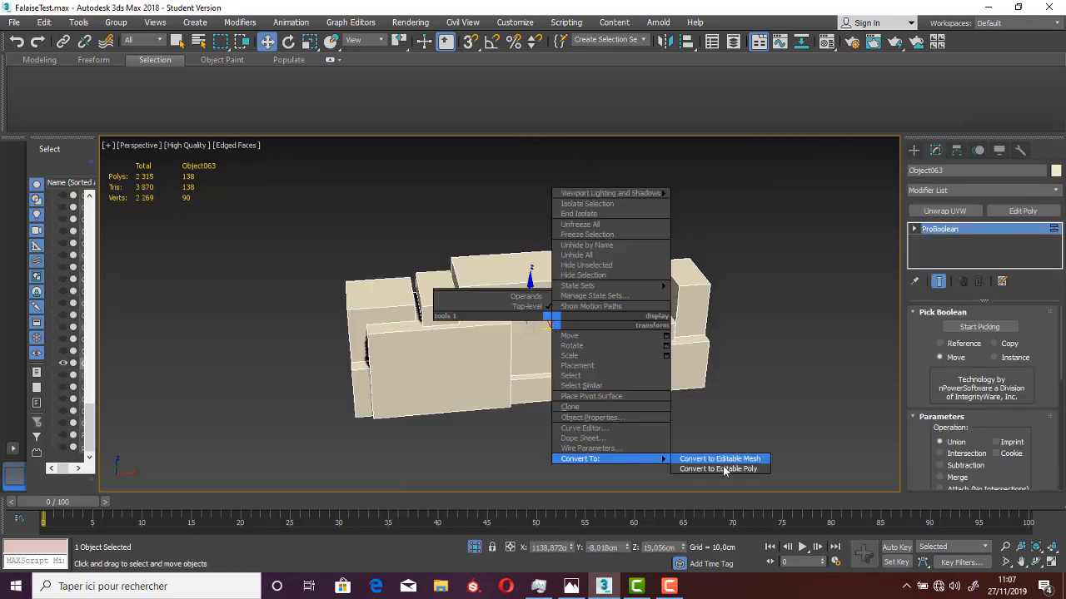
{"action": "left_click", "coordinate": [714, 469]}
{"action": "middle_click_drag", "start_coordinate": [445, 374], "coordinate": [533, 360], "text": "alt"}
{"action": "scroll", "coordinate": [557, 362], "scroll_direction": "up", "scroll_amount": 2}
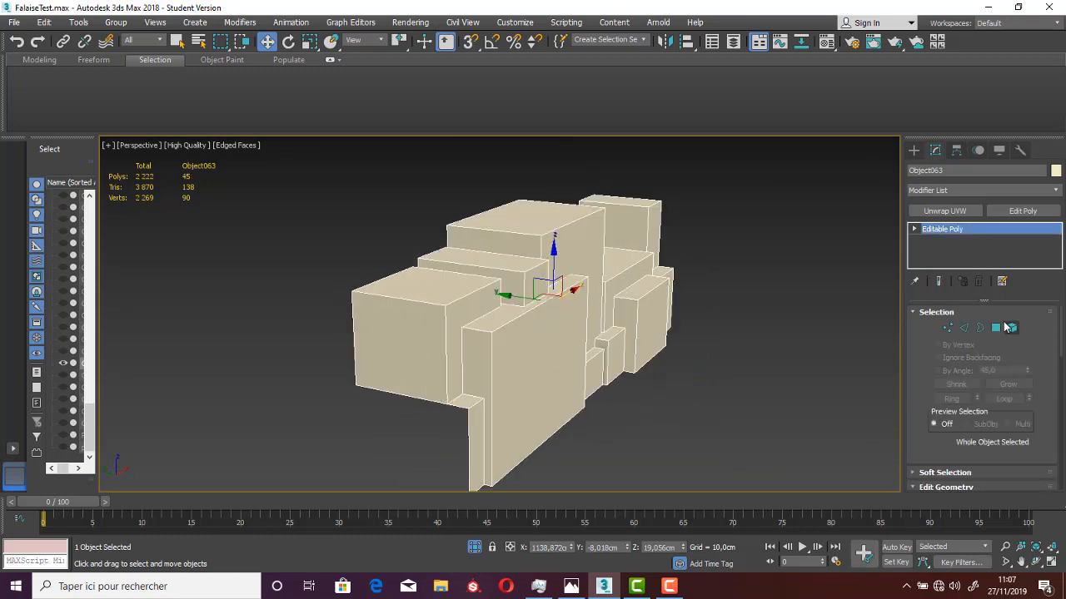
Delete the outer side polygon at one end and the underside and back polygons of the merged rows
{"action": "left_click", "coordinate": [996, 327]}
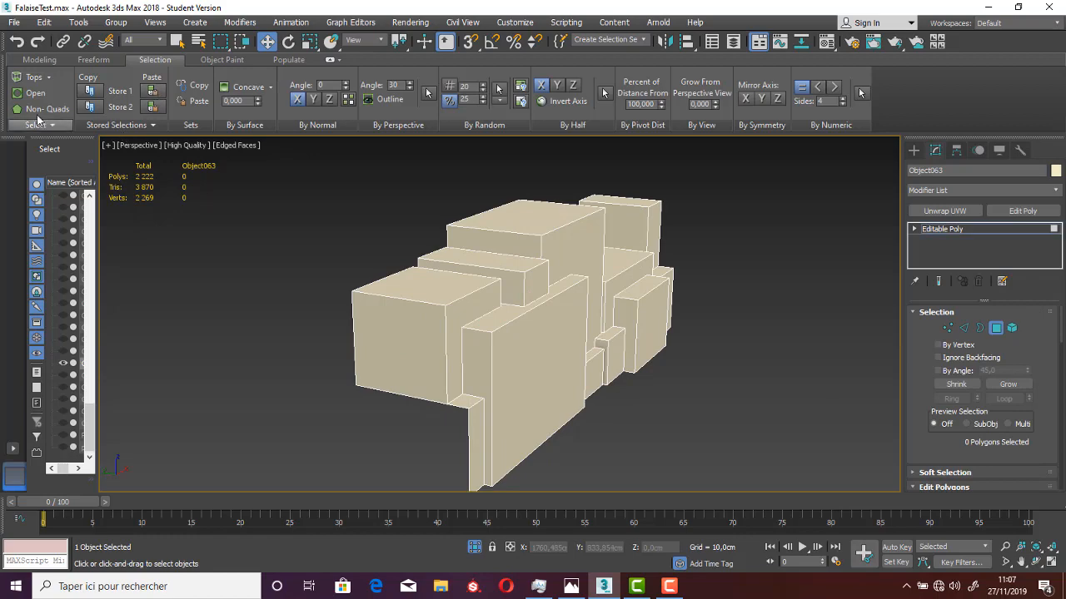
{"action": "left_click", "coordinate": [37, 109]}
{"action": "left_click", "coordinate": [409, 367]}
{"action": "key", "text": "Delete"}
{"action": "left_click", "coordinate": [355, 379]}
{"action": "key", "text": "Delete"}
{"action": "middle_click_drag", "start_coordinate": [350, 387], "coordinate": [518, 287], "text": "alt"}
{"action": "left_click", "coordinate": [524, 280]}
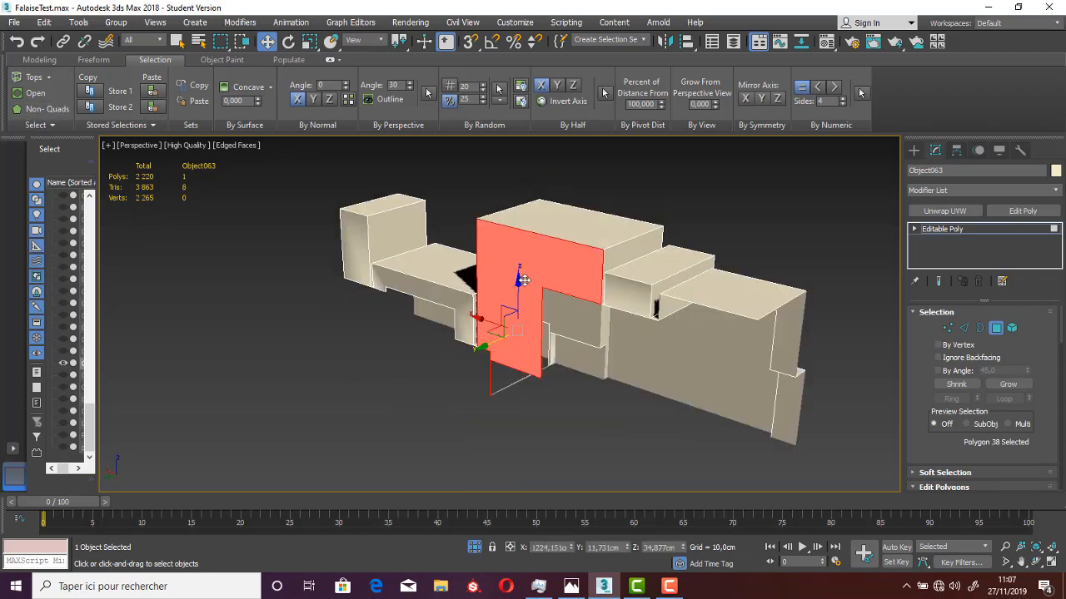
{"action": "key", "text": "Delete"}
{"action": "middle_click_drag", "start_coordinate": [521, 388], "coordinate": [383, 393], "text": "alt"}
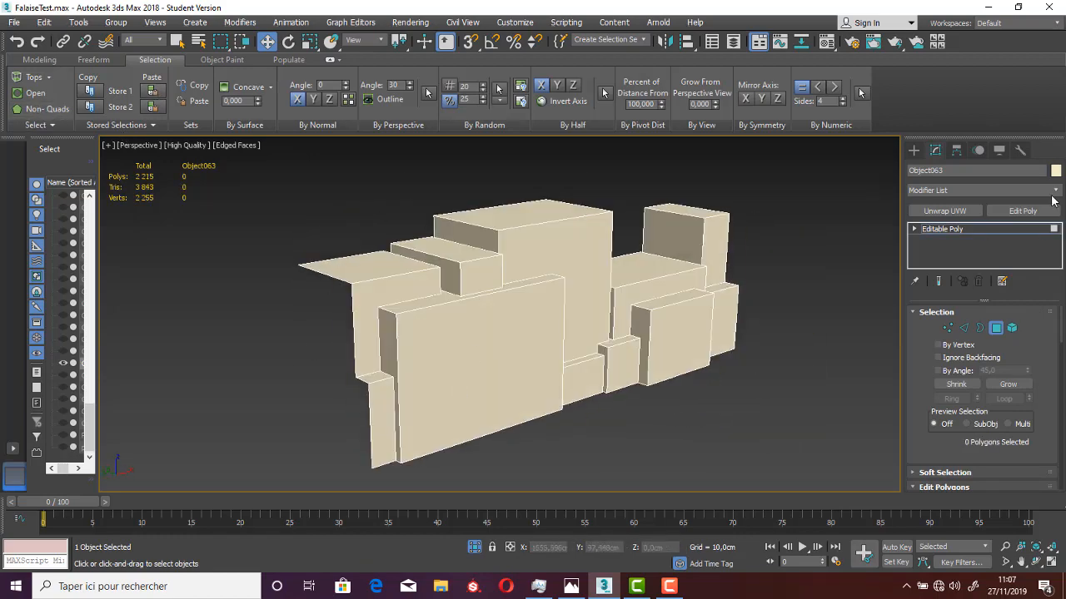
Change the merged object's display color to dark blue
{"action": "left_click", "coordinate": [1055, 171]}
{"action": "left_click", "coordinate": [683, 239]}
{"action": "left_click", "coordinate": [688, 319]}
Cut edges across the largest box's top face from its front corners to the base corners of the small box behind it
{"action": "middle_click_drag", "start_coordinate": [533, 316], "coordinate": [512, 358], "text": "alt"}
{"action": "scroll", "coordinate": [492, 308], "scroll_direction": "up", "scroll_amount": 3}
{"action": "right_click", "coordinate": [488, 302]}
{"action": "middle_click_drag", "start_coordinate": [371, 308], "coordinate": [542, 257]}
{"action": "left_click", "coordinate": [471, 185]}
{"action": "left_click", "coordinate": [505, 304]}
{"action": "right_click", "coordinate": [507, 307]}
{"action": "left_click", "coordinate": [537, 264]}
{"action": "left_click", "coordinate": [428, 297]}
{"action": "right_click", "coordinate": [429, 296]}
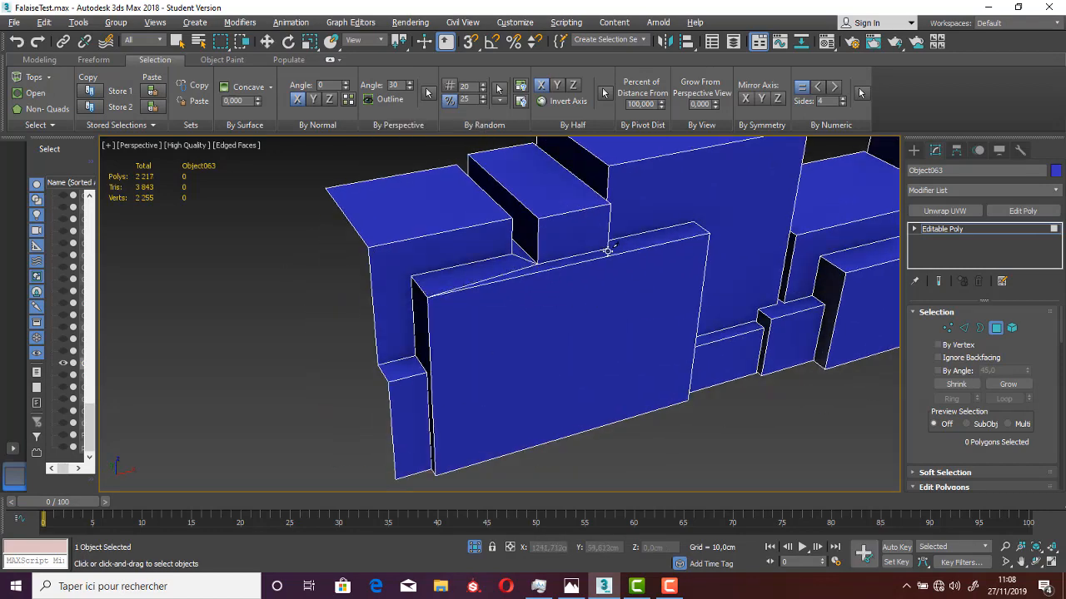
{"action": "left_click", "coordinate": [608, 251]}
{"action": "left_click", "coordinate": [709, 234]}
Select the non-quads, cut from inner to outer corner across the end box's L-shaped front face, and recheck the remaining non-quads
{"action": "left_click", "coordinate": [47, 109]}
{"action": "middle_click_drag", "start_coordinate": [308, 237], "coordinate": [433, 249], "text": "alt"}
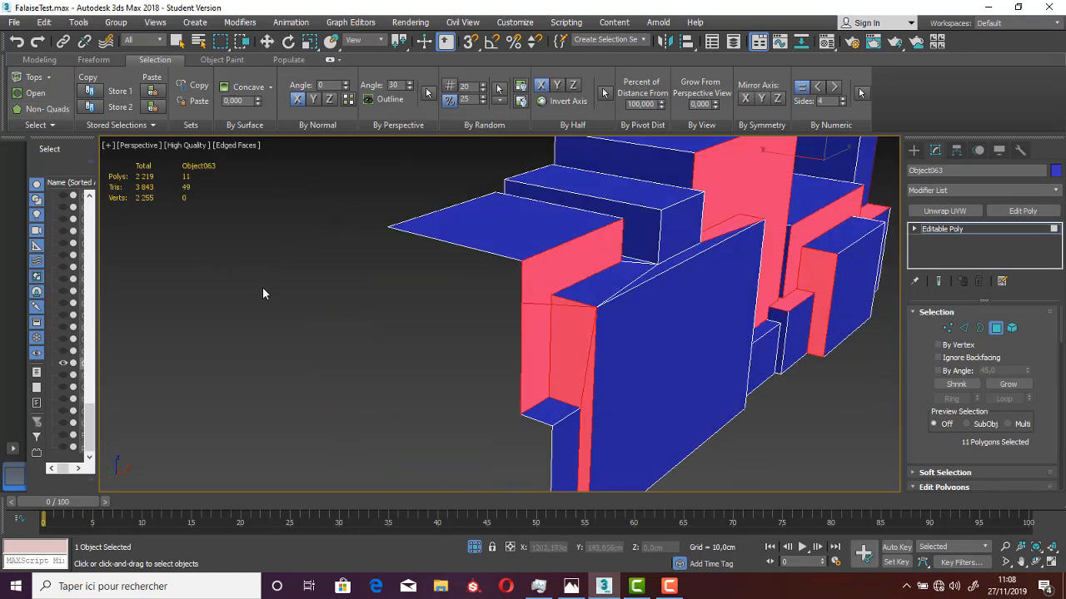
{"action": "left_click", "coordinate": [48, 109]}
{"action": "left_click", "coordinate": [548, 293]}
{"action": "left_click", "coordinate": [518, 256]}
{"action": "left_click", "coordinate": [47, 109]}
{"action": "middle_click_drag", "start_coordinate": [766, 366], "coordinate": [574, 375], "text": "alt"}
{"action": "scroll", "coordinate": [483, 299], "scroll_direction": "up", "scroll_amount": 4}
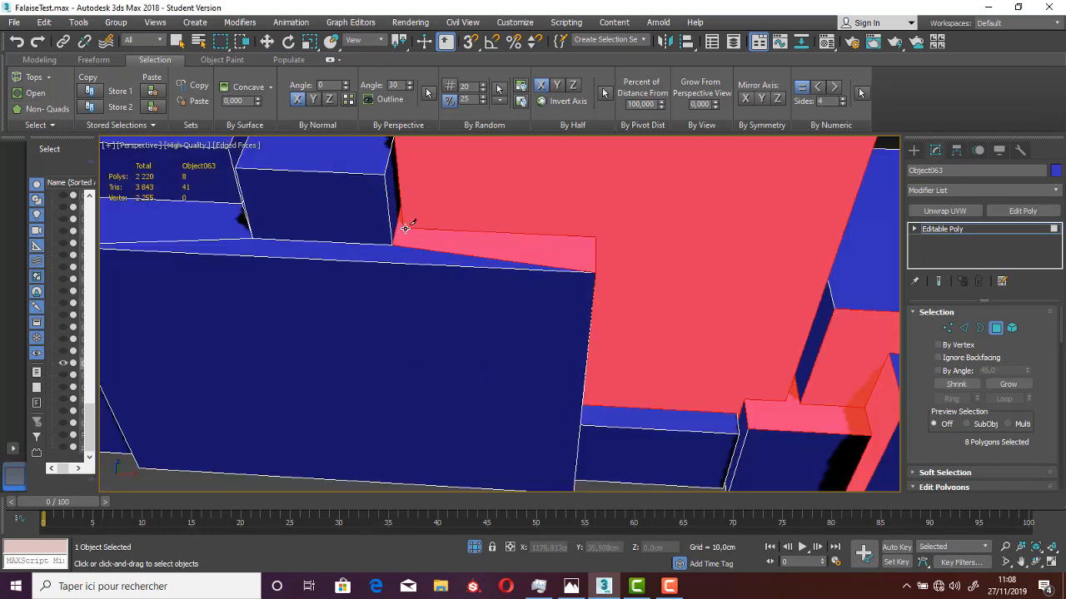
{"action": "left_click", "coordinate": [48, 109]}
Cut from the tall middle box's upper outer corner to the largest box's top back corner, then reselect the non-quads
{"action": "middle_click_drag", "start_coordinate": [483, 220], "coordinate": [606, 293], "text": "alt"}
{"action": "middle_click_drag", "start_coordinate": [533, 293], "coordinate": [517, 265], "text": "alt"}
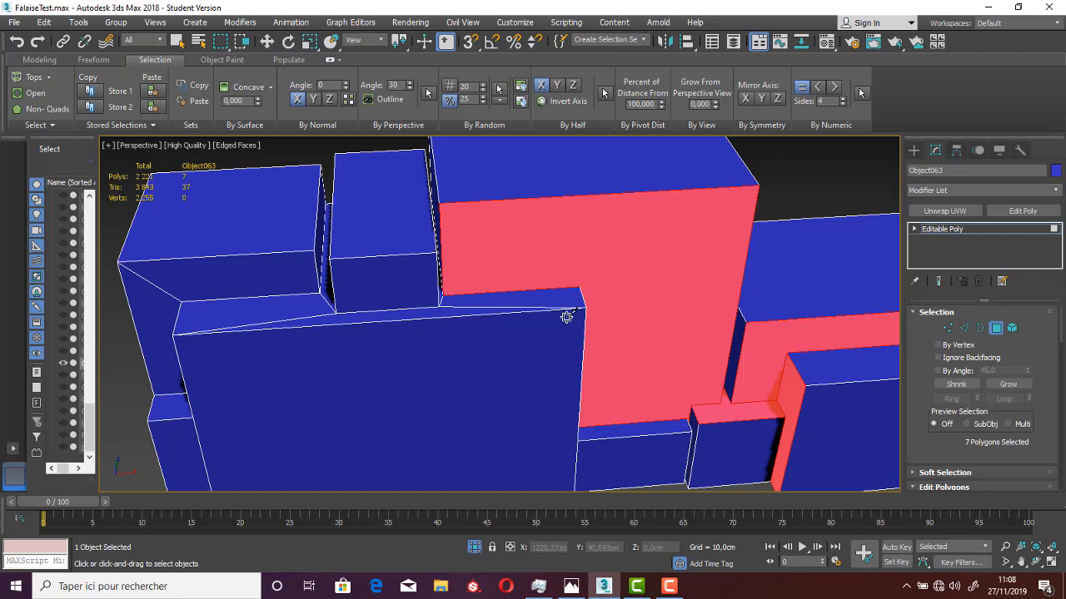
{"action": "scroll", "coordinate": [566, 317], "scroll_direction": "down", "scroll_amount": 5}
{"action": "scroll", "coordinate": [581, 300], "scroll_direction": "up", "scroll_amount": 3}
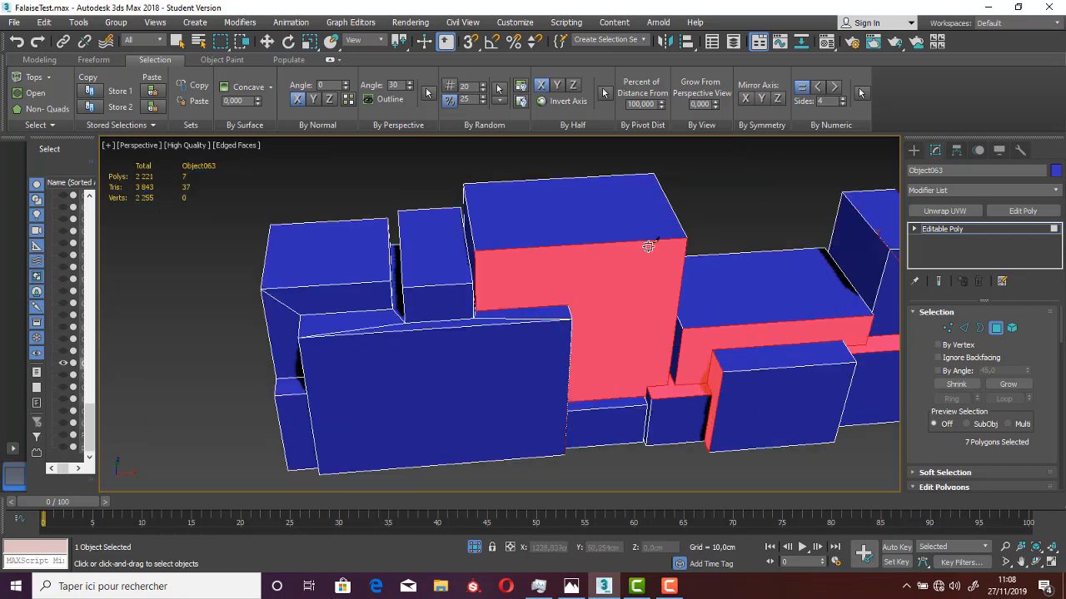
{"action": "left_click", "coordinate": [686, 240]}
{"action": "left_click", "coordinate": [571, 306]}
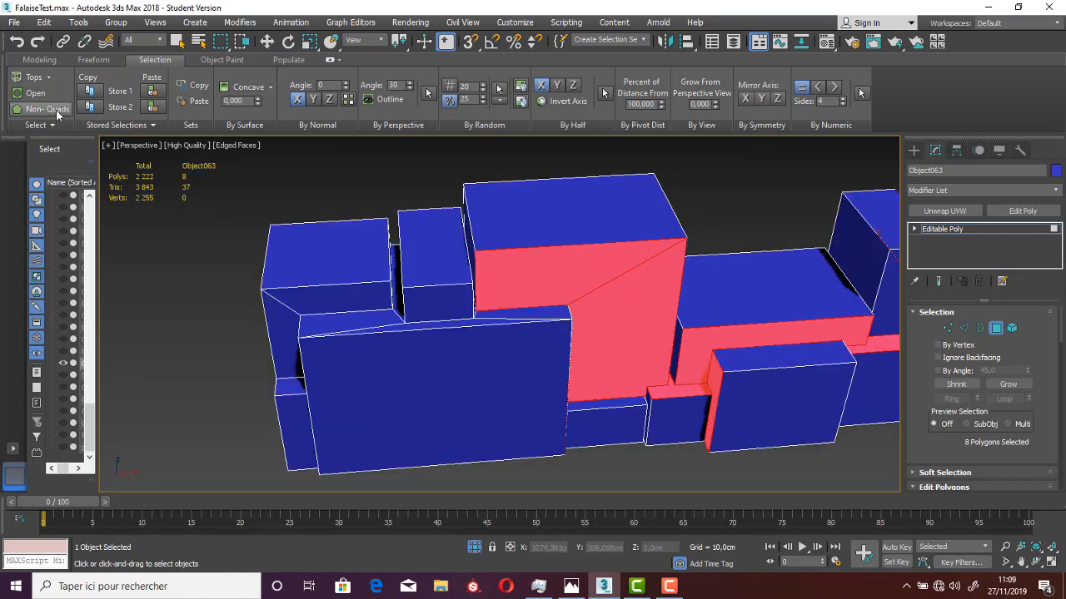
{"action": "left_click", "coordinate": [56, 111]}
Cut an edge across the largest box's narrow side face up to its front top corner and reselect the non-quads
{"action": "middle_click_drag", "start_coordinate": [633, 333], "coordinate": [574, 352], "text": "alt"}
{"action": "scroll", "coordinate": [573, 352], "scroll_direction": "up", "scroll_amount": 4}
{"action": "scroll", "coordinate": [468, 316], "scroll_direction": "down", "scroll_amount": 4}
{"action": "left_click", "coordinate": [497, 380]}
{"action": "left_click", "coordinate": [491, 252]}
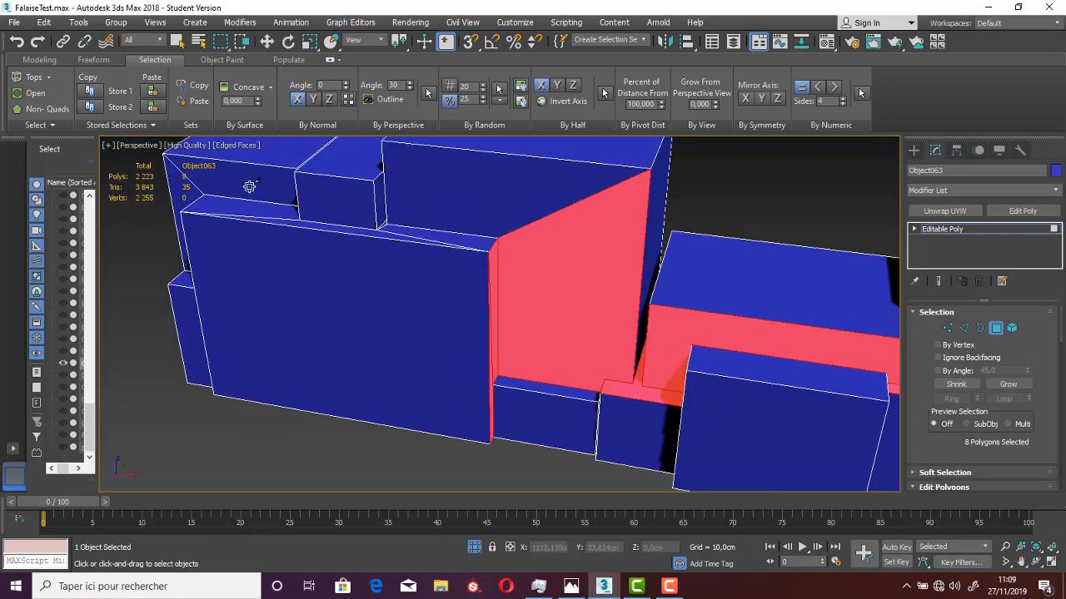
{"action": "left_click", "coordinate": [48, 110]}
Cut an edge across the narrow side face of the smallest box beside the low box and recheck for non-quads
{"action": "middle_click_drag", "start_coordinate": [609, 388], "coordinate": [624, 408], "text": "alt"}
{"action": "scroll", "coordinate": [621, 416], "scroll_direction": "up", "scroll_amount": 5}
{"action": "left_click", "coordinate": [610, 433]}
{"action": "left_click", "coordinate": [612, 388]}
{"action": "scroll", "coordinate": [608, 304], "scroll_direction": "down", "scroll_amount": 2}
{"action": "left_click", "coordinate": [48, 110]}
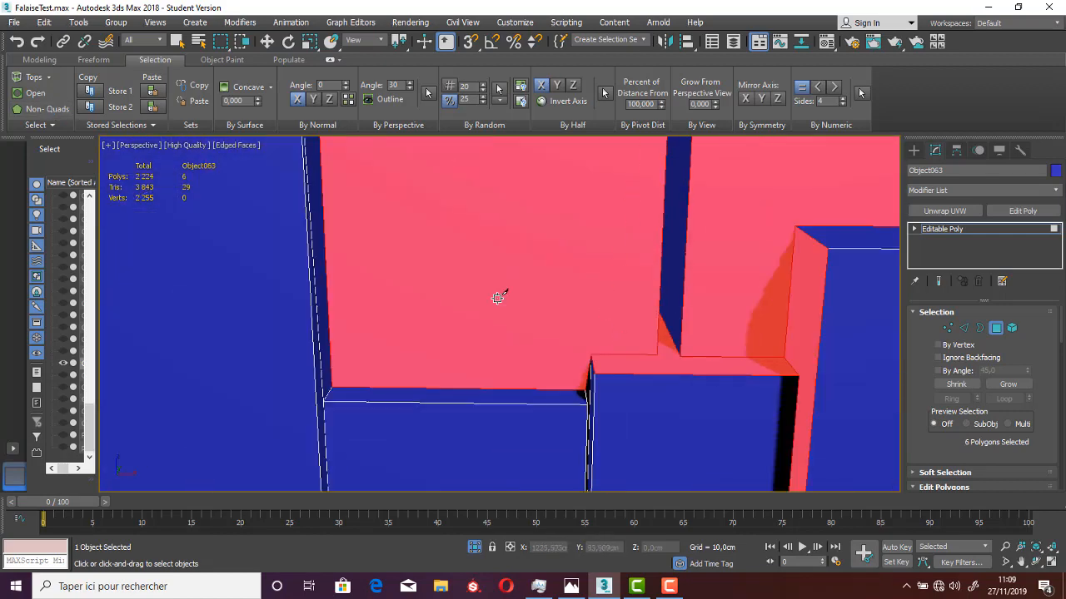
Cut the tall middle box's remaining front face from the smallest box's top corner to the largest box's top corner, then reselect non-quads
{"action": "scroll", "coordinate": [475, 300], "scroll_direction": "down", "scroll_amount": 3}
{"action": "middle_click_drag", "start_coordinate": [537, 275], "coordinate": [540, 377]}
{"action": "scroll", "coordinate": [540, 377], "scroll_direction": "down", "scroll_amount": 3}
{"action": "left_click", "coordinate": [547, 419]}
{"action": "left_click", "coordinate": [428, 273]}
{"action": "left_click", "coordinate": [48, 110]}
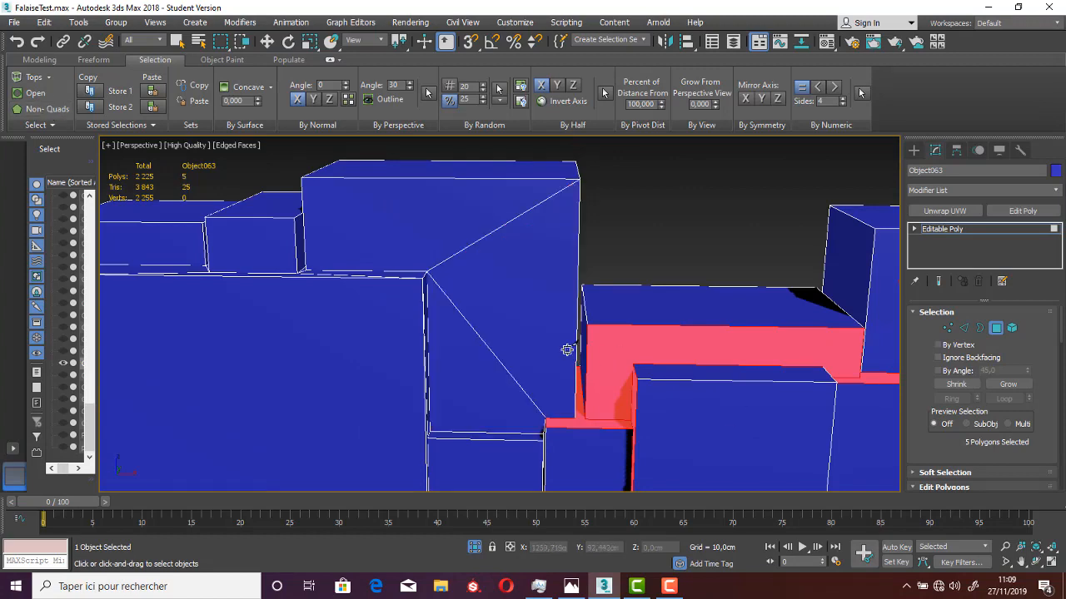
Cut corner to corner across the wide rear box's stepped front face and the adjoining front box's side face, rechecking for non-quads
{"action": "scroll", "coordinate": [567, 350], "scroll_direction": "up", "scroll_amount": 3}
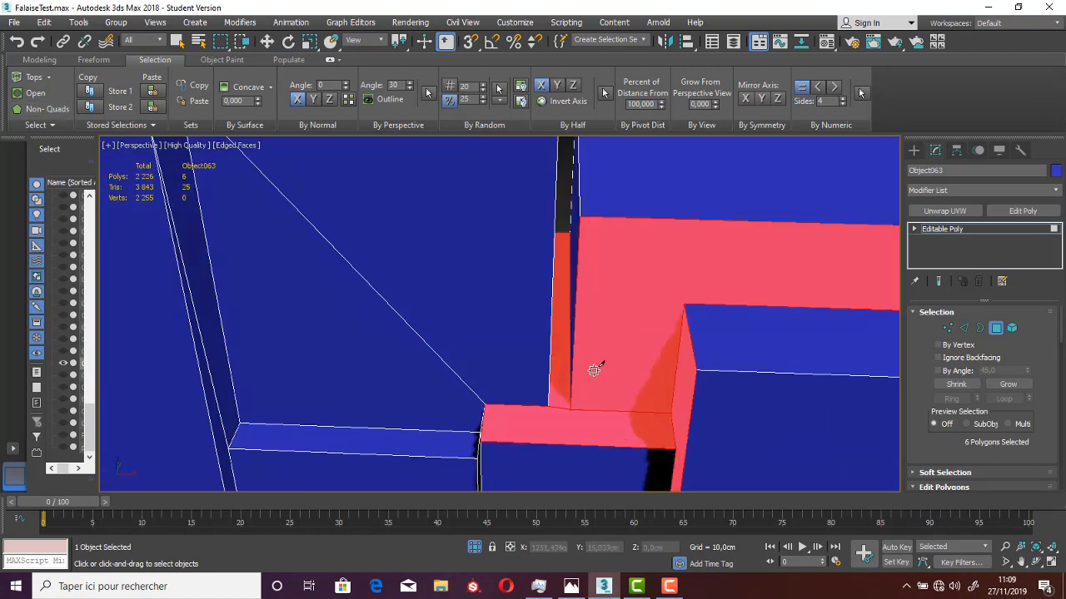
{"action": "left_click", "coordinate": [685, 306]}
{"action": "left_click", "coordinate": [581, 218]}
{"action": "left_click", "coordinate": [47, 109]}
{"action": "middle_click_drag", "start_coordinate": [616, 385], "coordinate": [658, 402], "text": "alt"}
{"action": "left_click", "coordinate": [749, 384]}
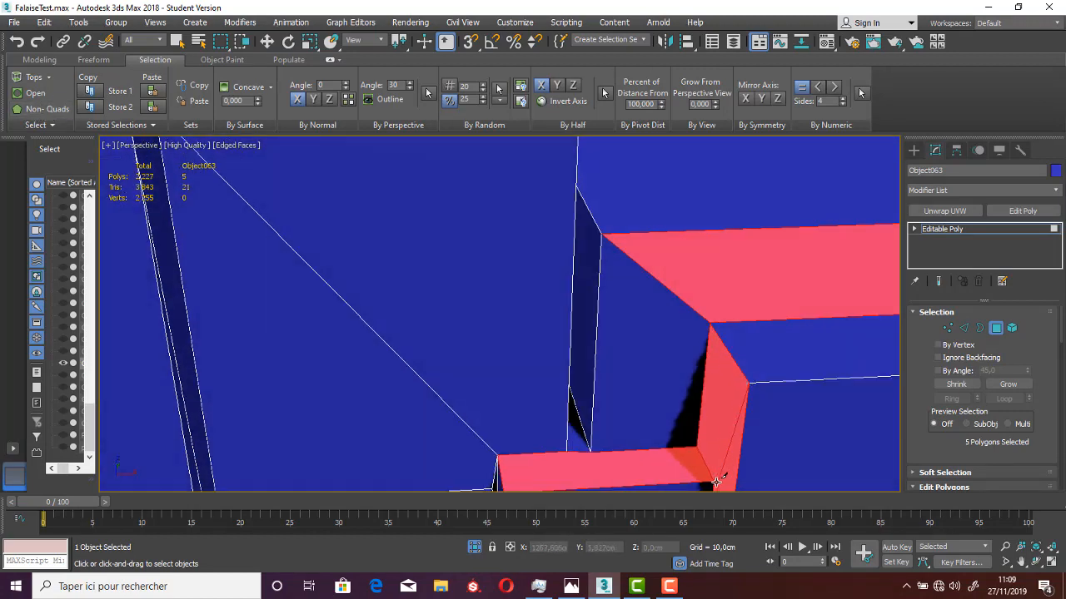
{"action": "left_click", "coordinate": [716, 483]}
{"action": "right_click", "coordinate": [716, 483]}
{"action": "left_click", "coordinate": [57, 109]}
Cut two edges across the smallest box's top and down its front to the bottom edge, then reselect the non-quads
{"action": "middle_click_drag", "start_coordinate": [613, 357], "coordinate": [607, 339], "text": "alt"}
{"action": "scroll", "coordinate": [596, 439], "scroll_direction": "down", "scroll_amount": 3}
{"action": "middle_click_drag", "start_coordinate": [597, 440], "coordinate": [561, 338], "text": "alt"}
{"action": "left_click", "coordinate": [563, 340]}
{"action": "left_click", "coordinate": [558, 437]}
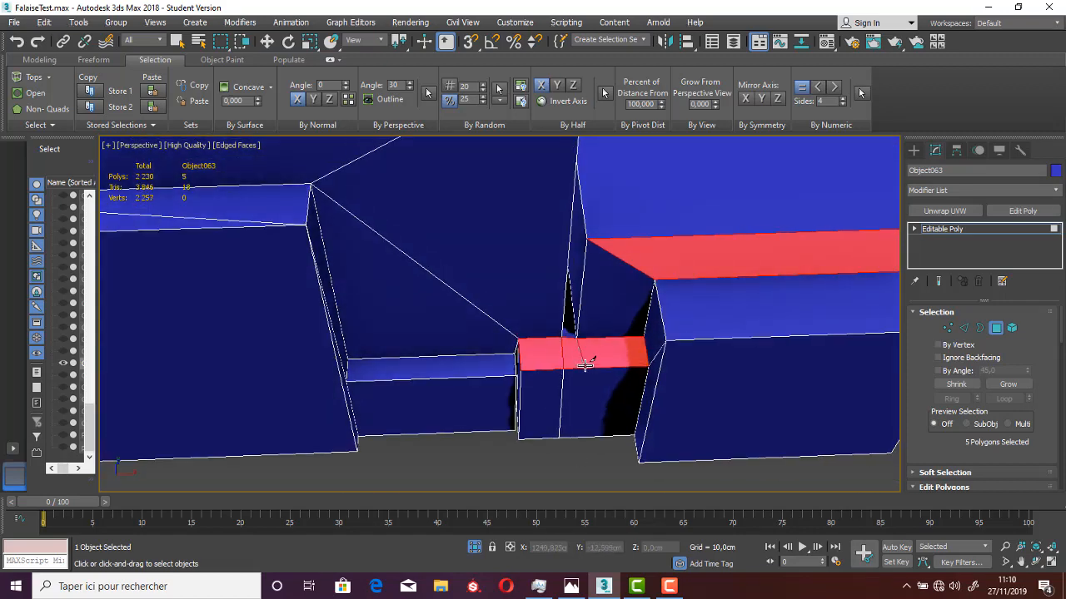
{"action": "left_click", "coordinate": [574, 437]}
{"action": "right_click", "coordinate": [574, 437]}
{"action": "left_click", "coordinate": [47, 109]}
Cut from the front box's other top back corner to the wide rear box's upper corner and reselect the non-quads
{"action": "middle_click_drag", "start_coordinate": [599, 274], "coordinate": [358, 289]}
{"action": "left_click", "coordinate": [705, 286]}
{"action": "left_click", "coordinate": [773, 242]}
{"action": "right_click", "coordinate": [773, 242]}
{"action": "left_click", "coordinate": [46, 109]}
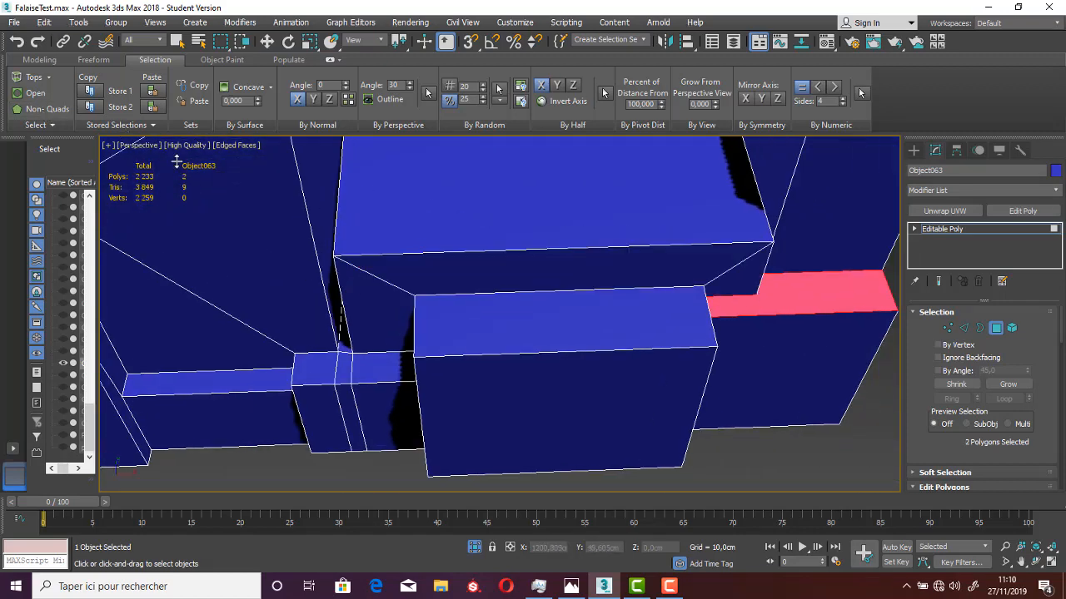
Cut an edge across the top face of the low end box from its inner corner to the outer front corner, rechecking non-quads
{"action": "middle_click_drag", "start_coordinate": [782, 279], "coordinate": [726, 250], "text": "alt"}
{"action": "key", "text": "alt+c"}
{"action": "left_click", "coordinate": [708, 258]}
{"action": "left_click", "coordinate": [835, 318]}
{"action": "right_click", "coordinate": [835, 318]}
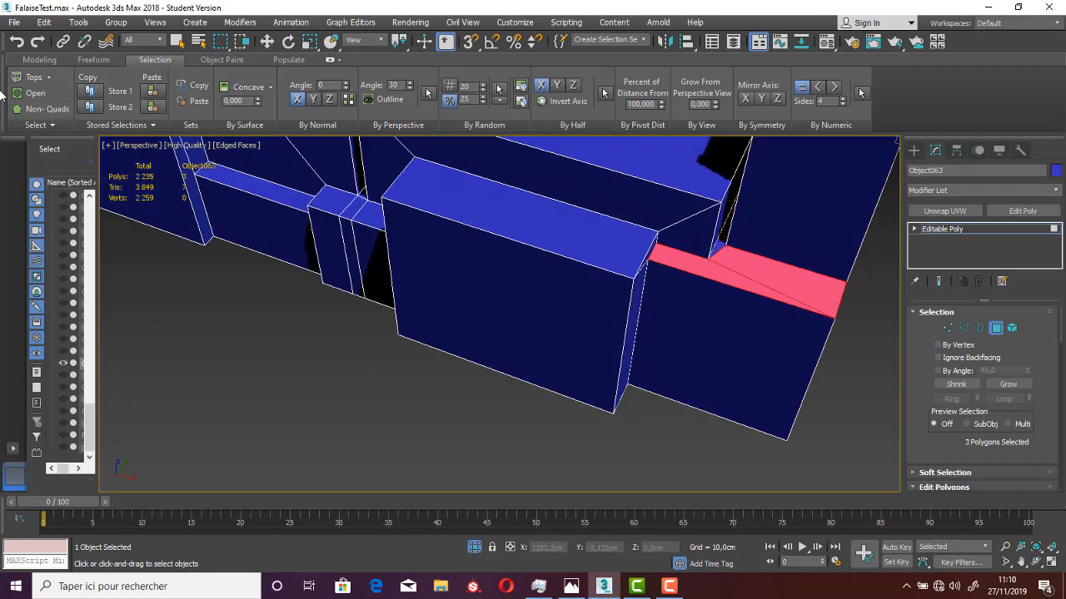
{"action": "left_click", "coordinate": [46, 109]}
Delete the outer side polygon at the remaining end of the merged rows
{"action": "middle_click_drag", "start_coordinate": [432, 300], "coordinate": [366, 250], "text": "alt"}
{"action": "scroll", "coordinate": [499, 267], "scroll_direction": "down", "scroll_amount": 5}
{"action": "left_click", "coordinate": [628, 310]}
{"action": "key", "text": "Delete"}
{"action": "middle_click_drag", "start_coordinate": [629, 309], "coordinate": [739, 310], "text": "alt"}
{"action": "middle_click_drag", "start_coordinate": [668, 307], "coordinate": [688, 303], "text": "alt"}
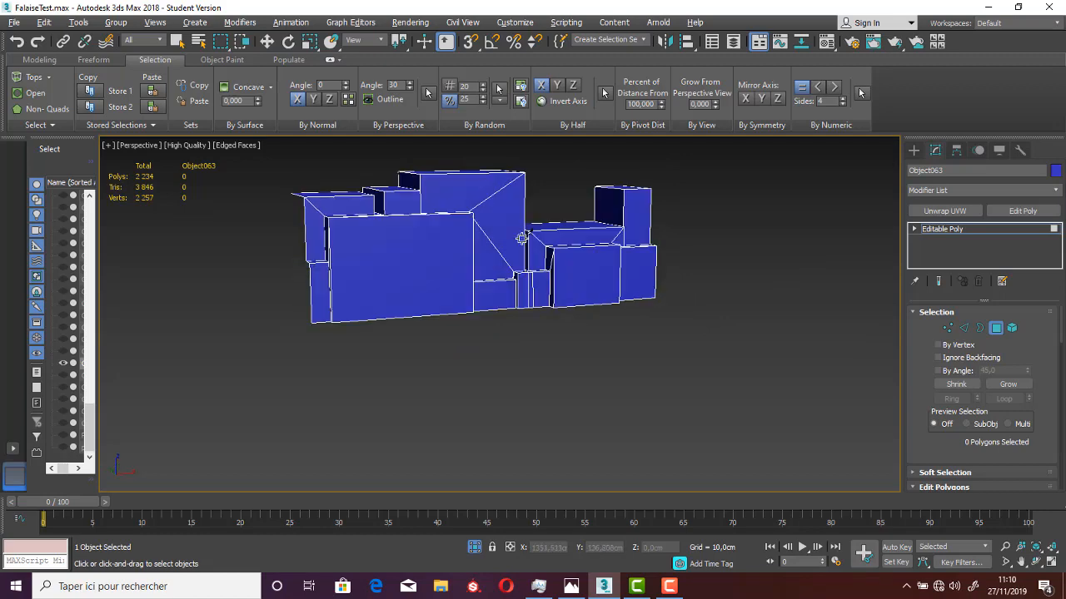
{"action": "middle_click_drag", "start_coordinate": [532, 286], "coordinate": [546, 313]}
{"action": "scroll", "coordinate": [534, 306], "scroll_direction": "up", "scroll_amount": 4}
{"action": "scroll", "coordinate": [568, 300], "scroll_direction": "down", "scroll_amount": 2}
{"action": "scroll", "coordinate": [568, 300], "scroll_direction": "down", "scroll_amount": 2}
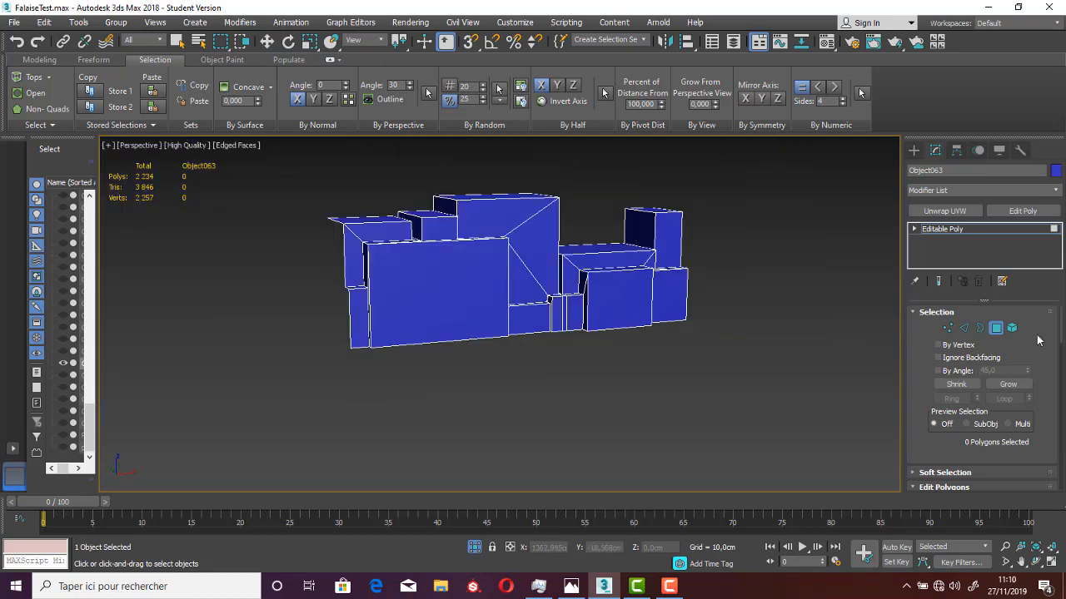
{"action": "scroll", "coordinate": [562, 298], "scroll_direction": "up", "scroll_amount": 6}
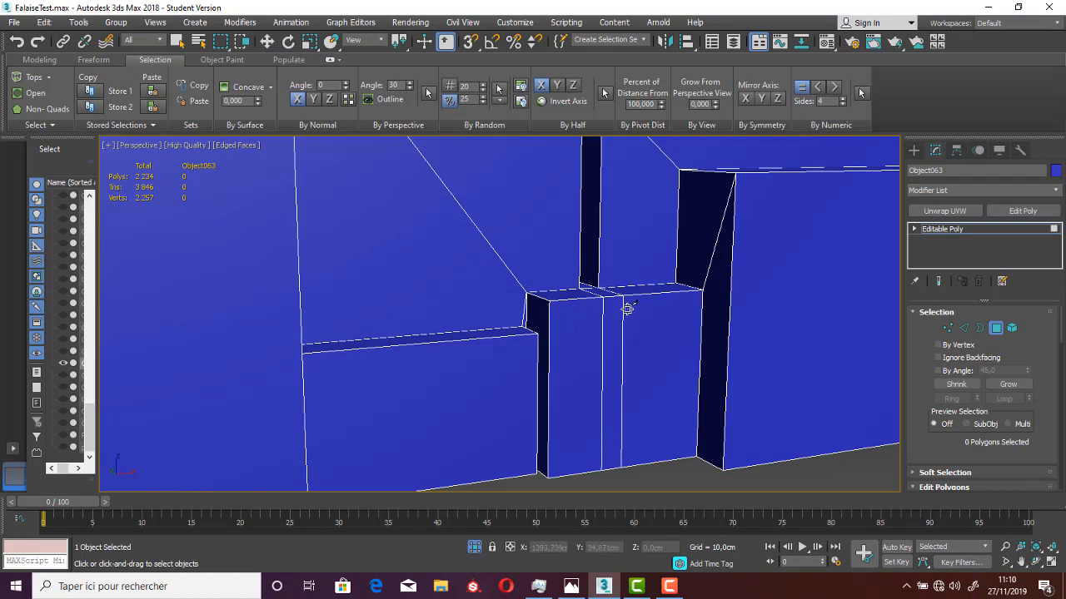
Exit polygon editing on the merged blue row and end isolation to show the whole scene
{"action": "scroll", "coordinate": [622, 453], "scroll_direction": "down", "scroll_amount": 2}
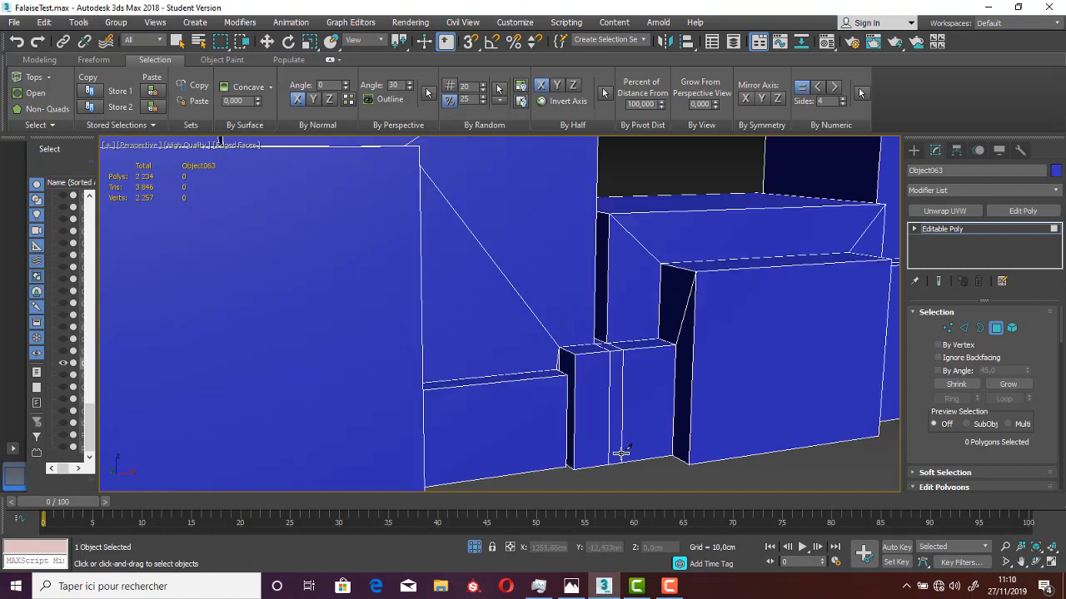
{"action": "left_click", "coordinate": [996, 329]}
{"action": "key", "text": "w"}
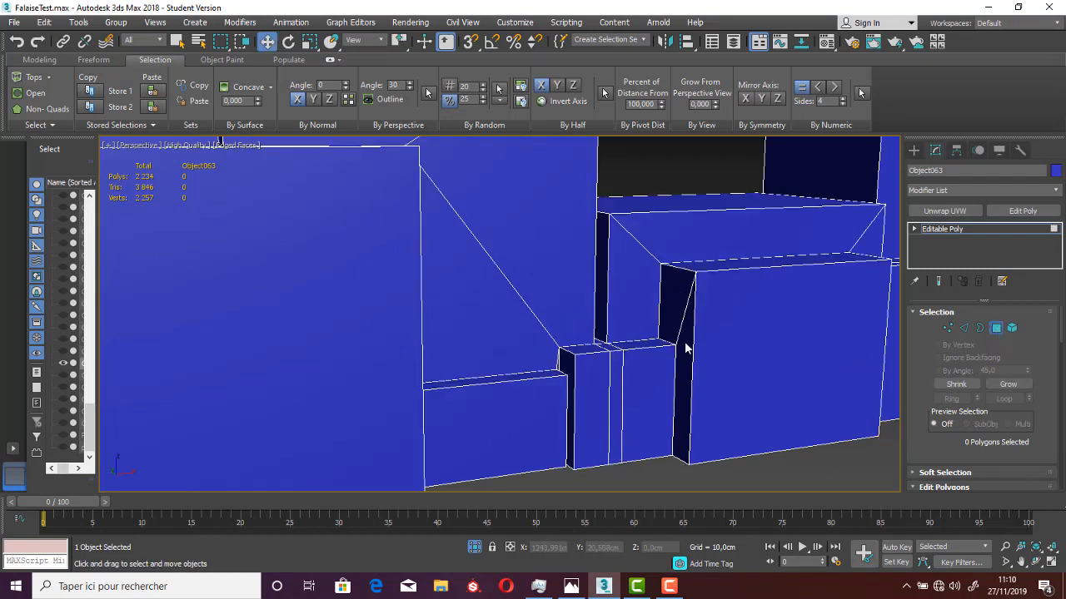
{"action": "scroll", "coordinate": [684, 343], "scroll_direction": "down", "scroll_amount": 2}
{"action": "scroll", "coordinate": [587, 242], "scroll_direction": "down", "scroll_amount": 2}
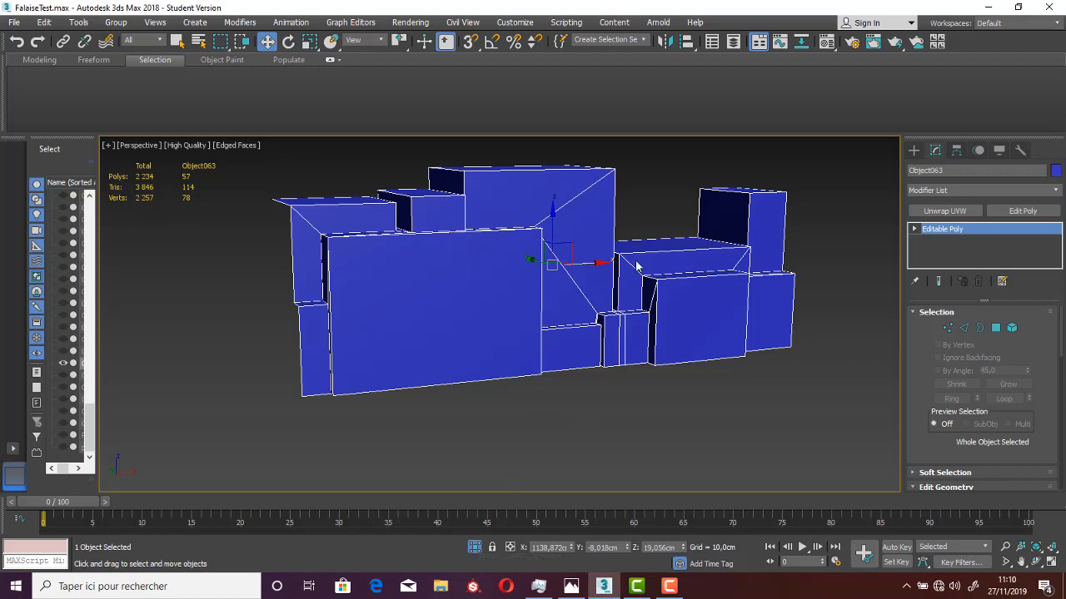
{"action": "left_click", "coordinate": [475, 547]}
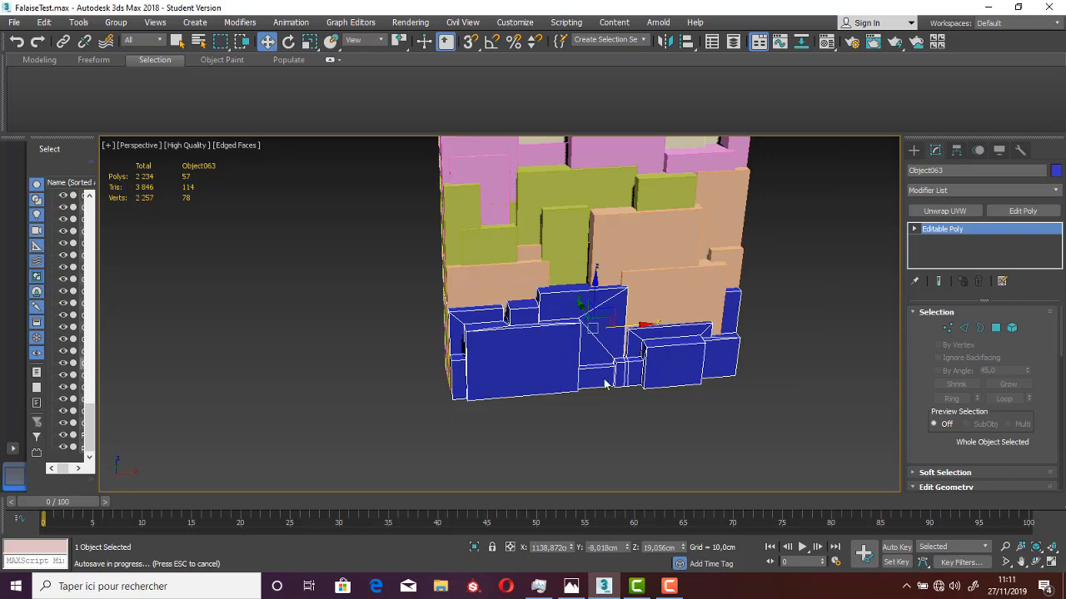
Examine the other cliff wall versions in the scene and compare their block layout with the wall being merged
{"action": "middle_click_drag", "start_coordinate": [358, 310], "coordinate": [431, 359]}
{"action": "scroll", "coordinate": [432, 359], "scroll_direction": "down", "scroll_amount": 4}
{"action": "middle_click_drag", "start_coordinate": [353, 363], "coordinate": [598, 284]}
{"action": "scroll", "coordinate": [481, 366], "scroll_direction": "down", "scroll_amount": 3}
{"action": "scroll", "coordinate": [377, 290], "scroll_direction": "up", "scroll_amount": 6}
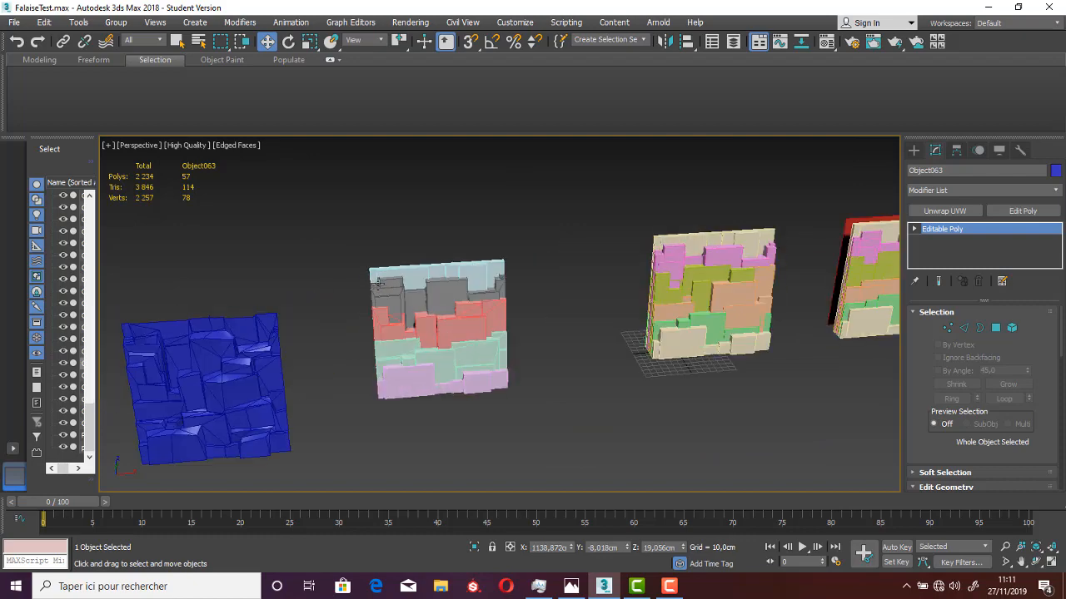
{"action": "middle_click_drag", "start_coordinate": [428, 349], "coordinate": [526, 343], "text": "alt"}
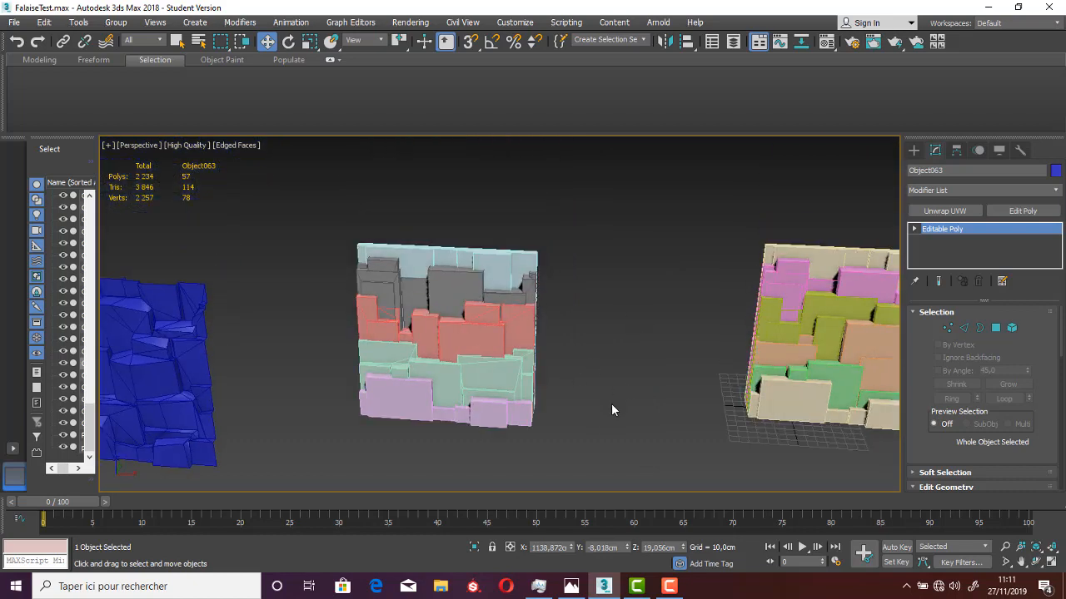
{"action": "middle_click_drag", "start_coordinate": [748, 389], "coordinate": [369, 290]}
{"action": "scroll", "coordinate": [802, 271], "scroll_direction": "down", "scroll_amount": 5}
{"action": "middle_click_drag", "start_coordinate": [825, 261], "coordinate": [557, 255]}
{"action": "scroll", "coordinate": [686, 297], "scroll_direction": "up", "scroll_amount": 5}
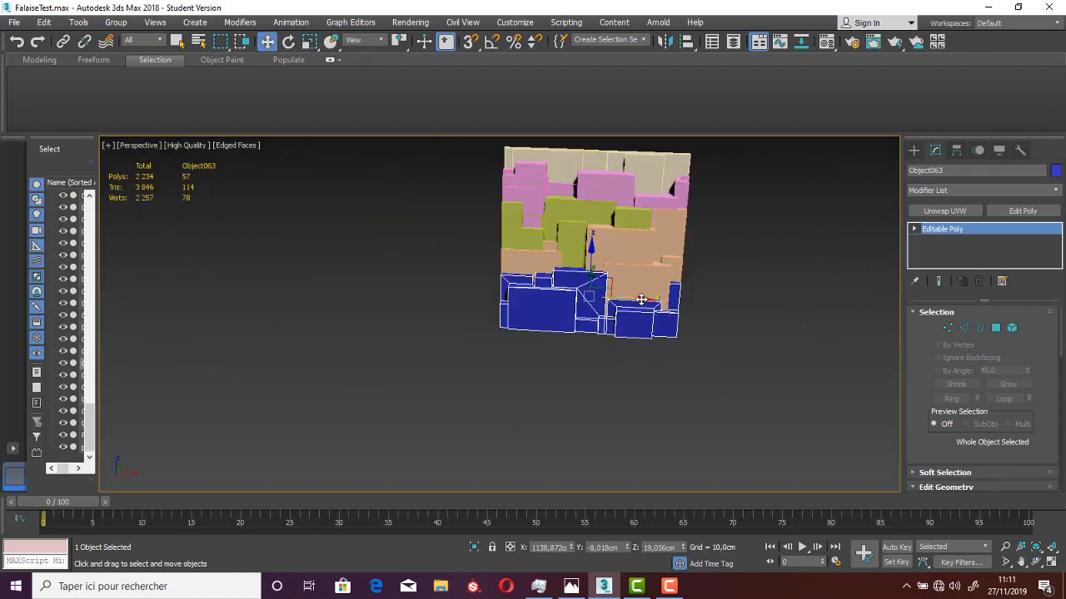
Move the merged blue row along X, away from the block wall, to about X 887.7 cm
{"action": "left_click_drag", "start_coordinate": [641, 299], "coordinate": [407, 290]}
{"action": "middle_click_drag", "start_coordinate": [477, 328], "coordinate": [558, 369]}
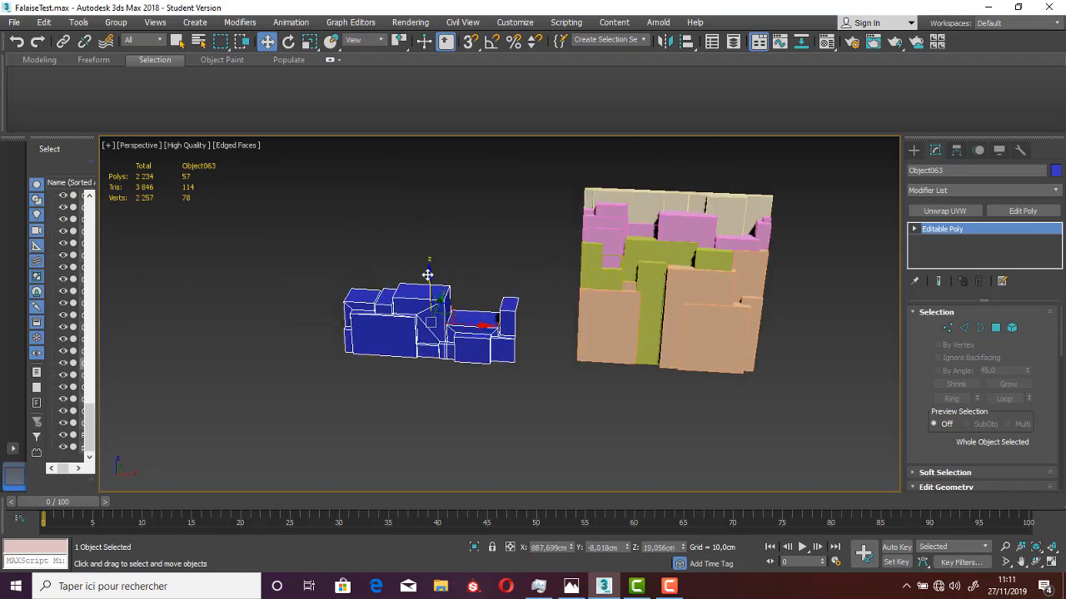
{"action": "scroll", "coordinate": [429, 279], "scroll_direction": "up", "scroll_amount": 3}
{"action": "middle_click_drag", "start_coordinate": [508, 315], "coordinate": [545, 264]}
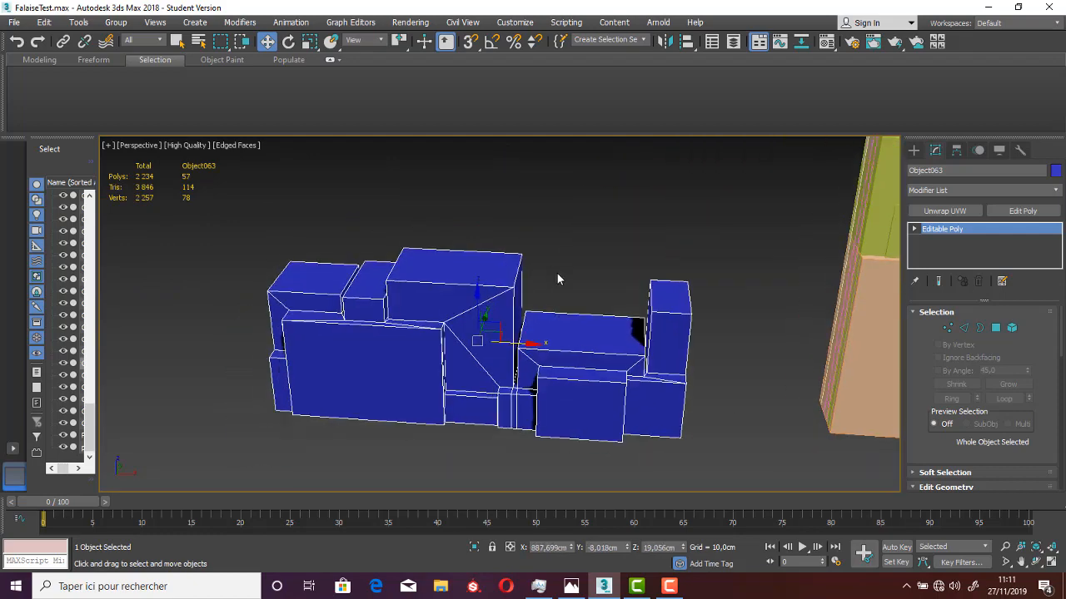
Add an Unwrap UVW modifier to the blue row and open its UV editor
{"action": "left_click", "coordinate": [953, 211]}
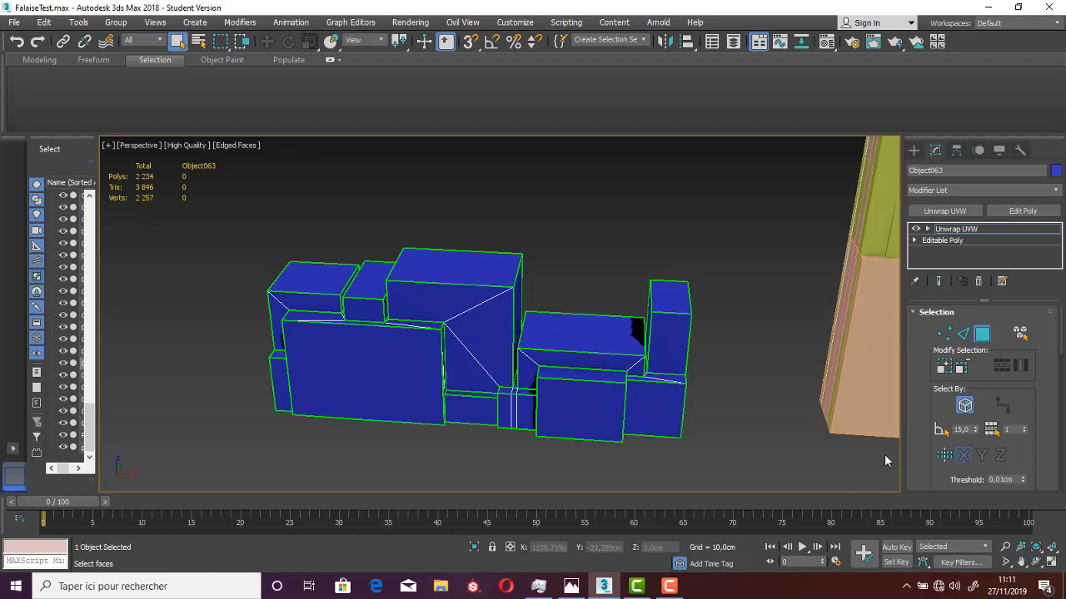
{"action": "scroll", "coordinate": [1024, 457], "scroll_direction": "down", "scroll_amount": 3}
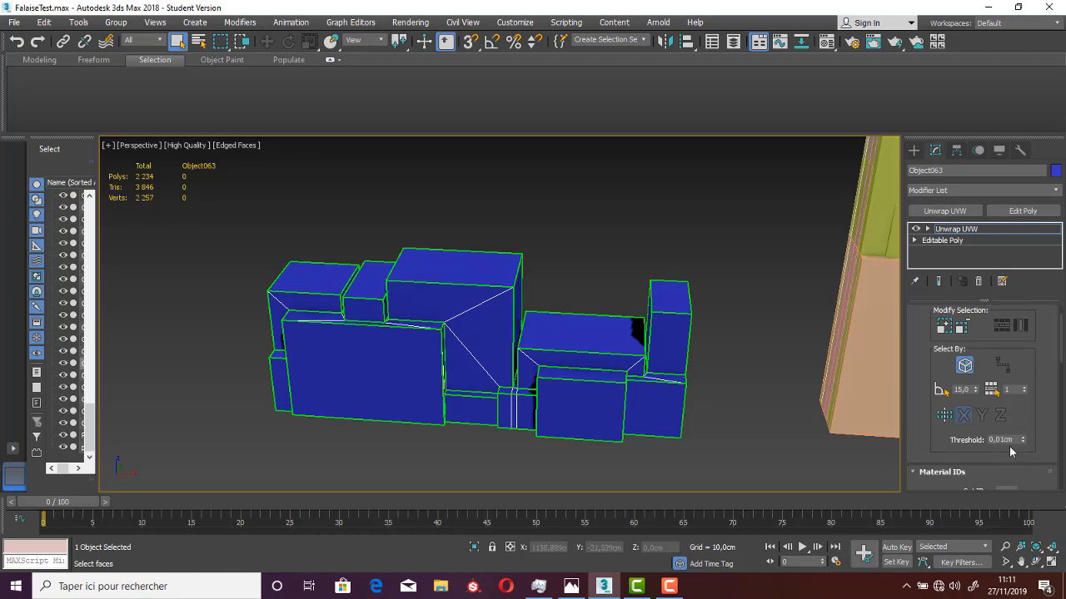
{"action": "scroll", "coordinate": [985, 492], "scroll_direction": "down", "scroll_amount": 3}
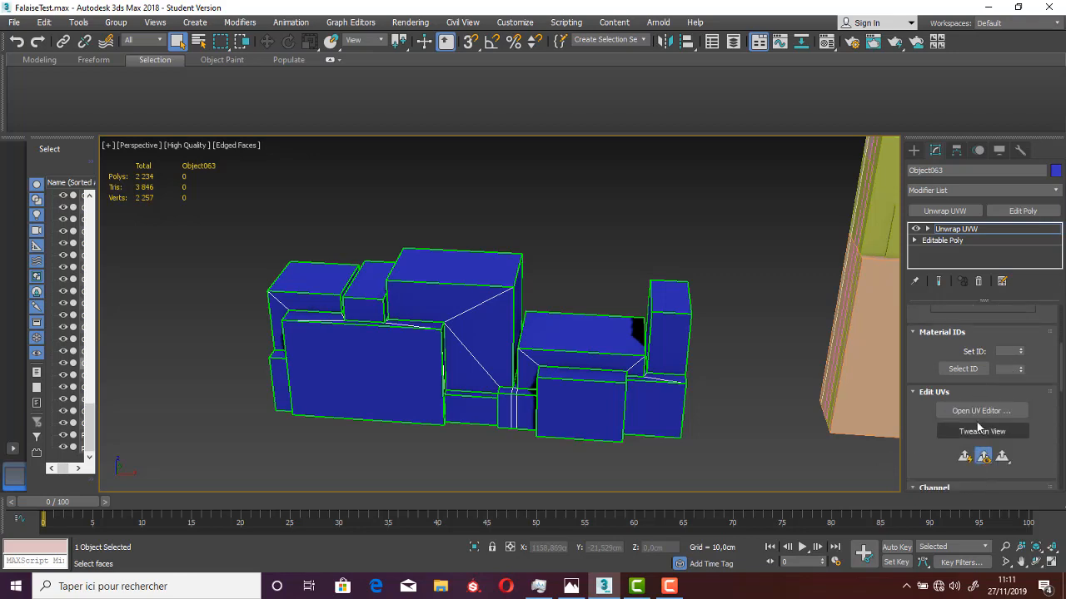
{"action": "scroll", "coordinate": [695, 382], "scroll_direction": "up", "scroll_amount": 5}
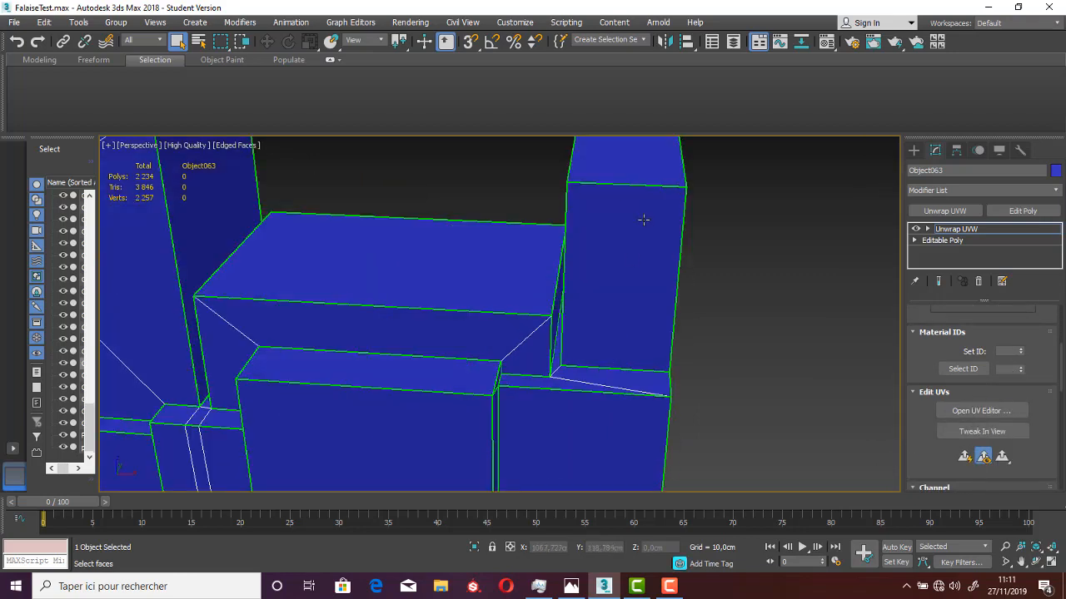
{"action": "left_click", "coordinate": [981, 411]}
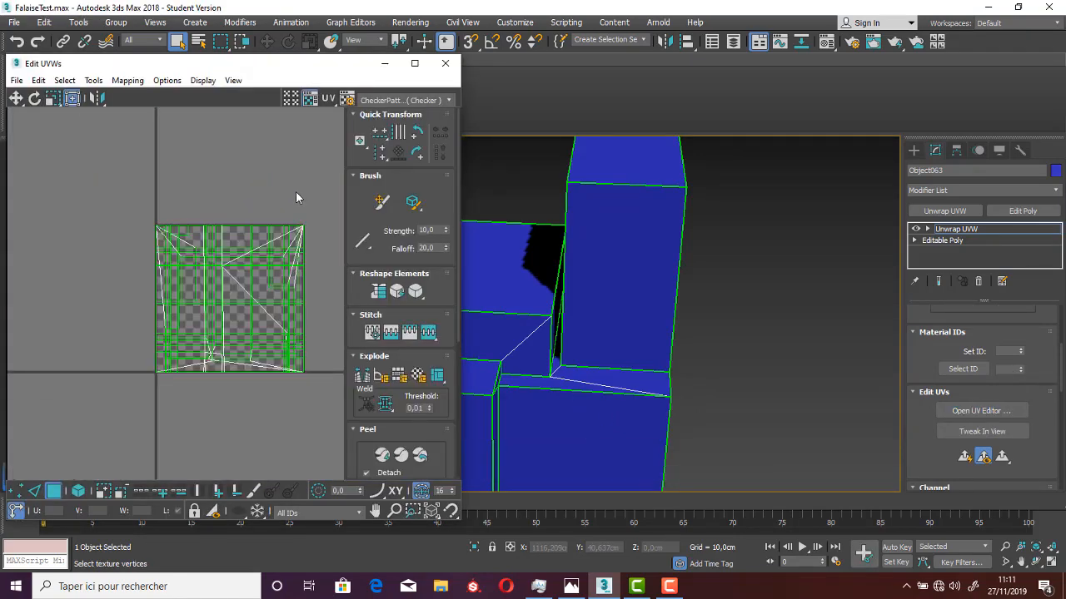
Select all UV faces, pack them into the UV square with Rescale and 0,02 padding, and clear the selection
{"action": "key", "text": "ctrl+a"}
{"action": "scroll", "coordinate": [372, 411], "scroll_direction": "down", "scroll_amount": 5}
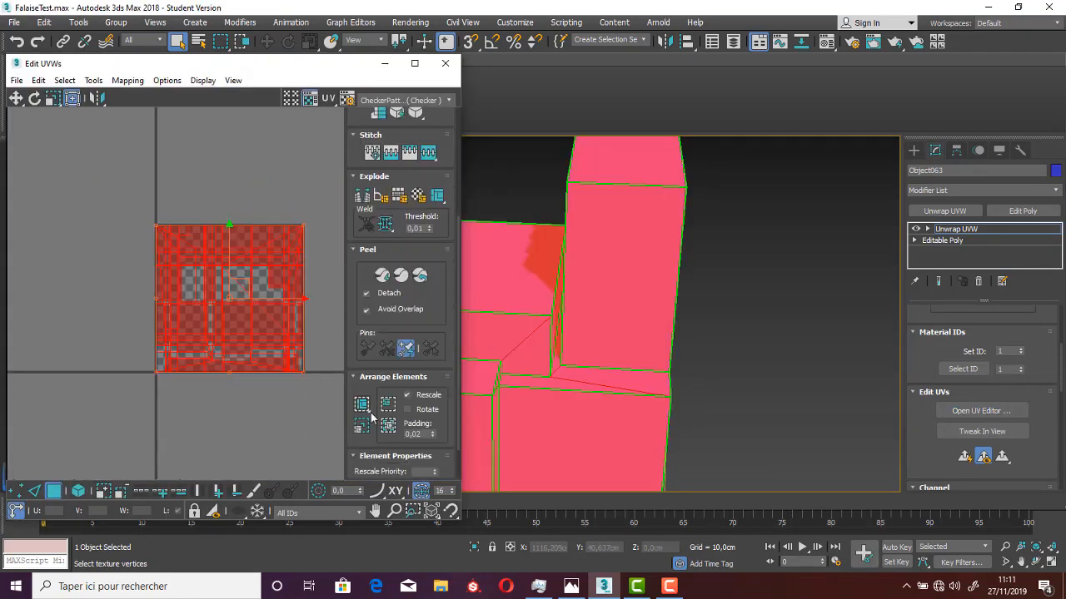
{"action": "left_click", "coordinate": [361, 404]}
{"action": "left_click", "coordinate": [268, 420]}
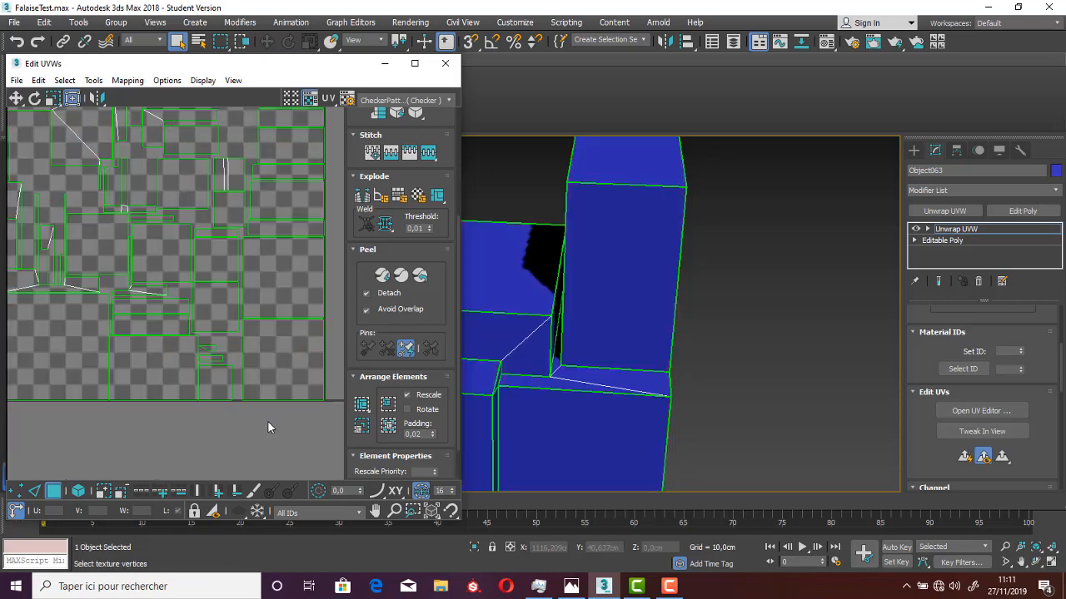
Select the tall end box's faces, project them as one planar UV shell and place it outside the UV square
{"action": "scroll", "coordinate": [268, 415], "scroll_direction": "down", "scroll_amount": 1}
{"action": "middle_click_drag", "start_coordinate": [543, 323], "coordinate": [665, 419]}
{"action": "left_click", "coordinate": [694, 321]}
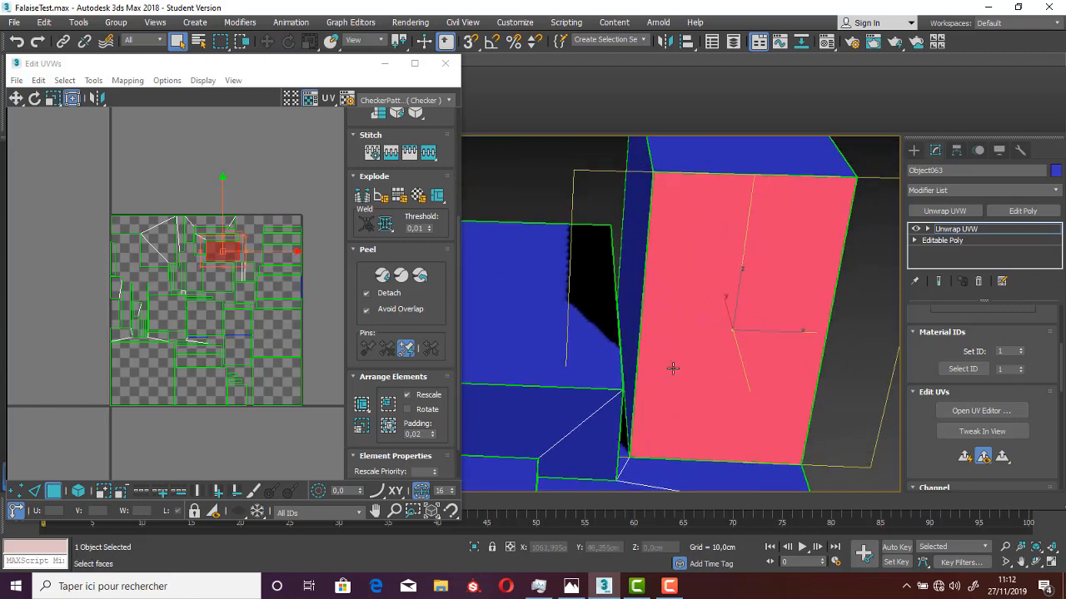
{"action": "scroll", "coordinate": [673, 368], "scroll_direction": "down", "scroll_amount": 3}
{"action": "middle_click_drag", "start_coordinate": [676, 376], "coordinate": [672, 368], "text": "alt"}
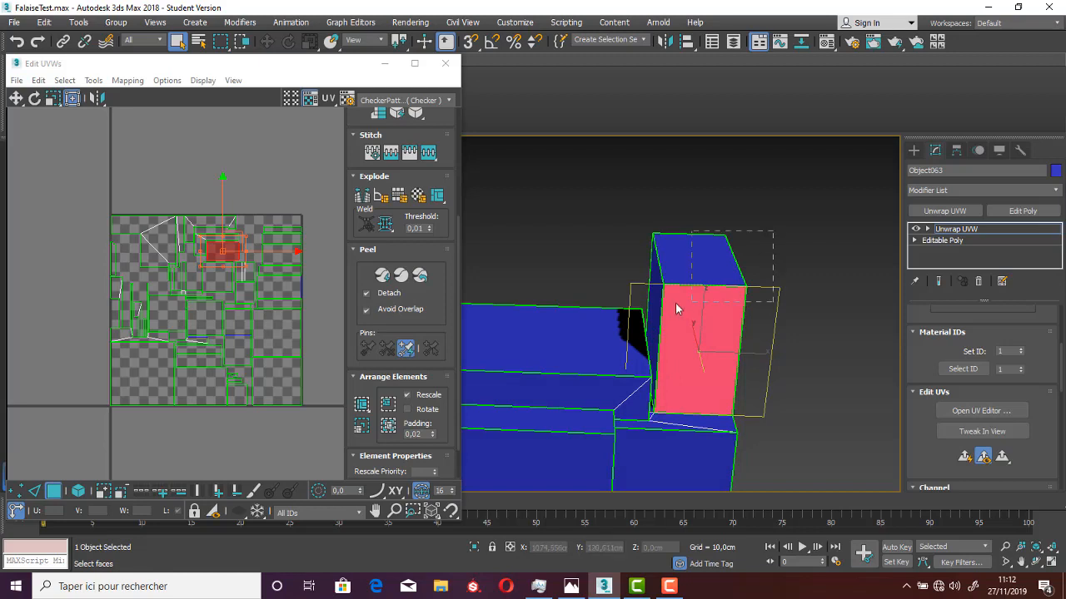
{"action": "left_click_drag", "start_coordinate": [675, 304], "coordinate": [660, 311]}
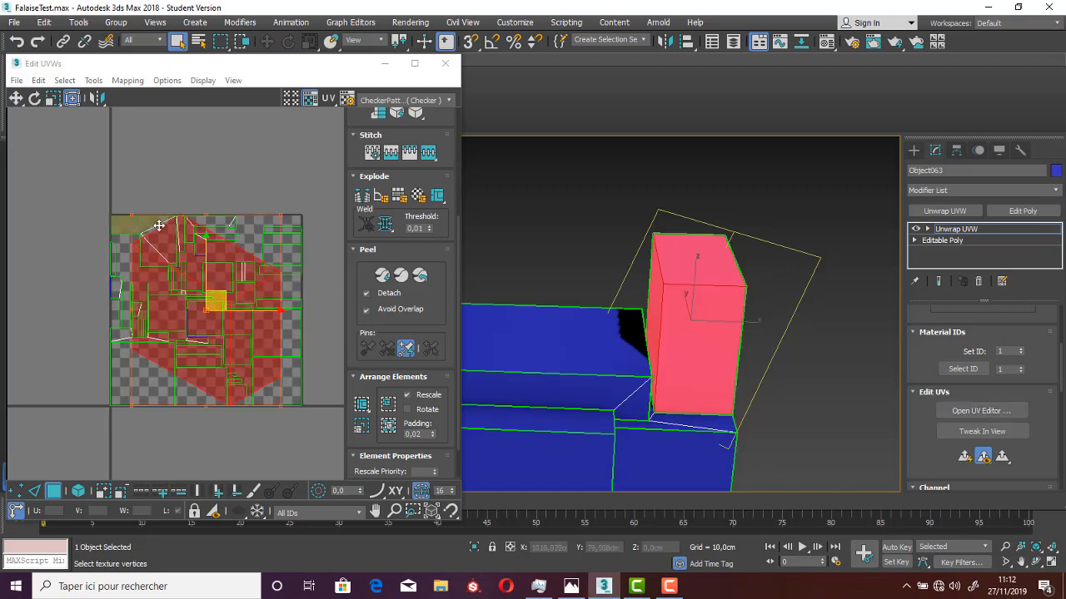
{"action": "left_click_drag", "start_coordinate": [226, 260], "coordinate": [95, 13]}
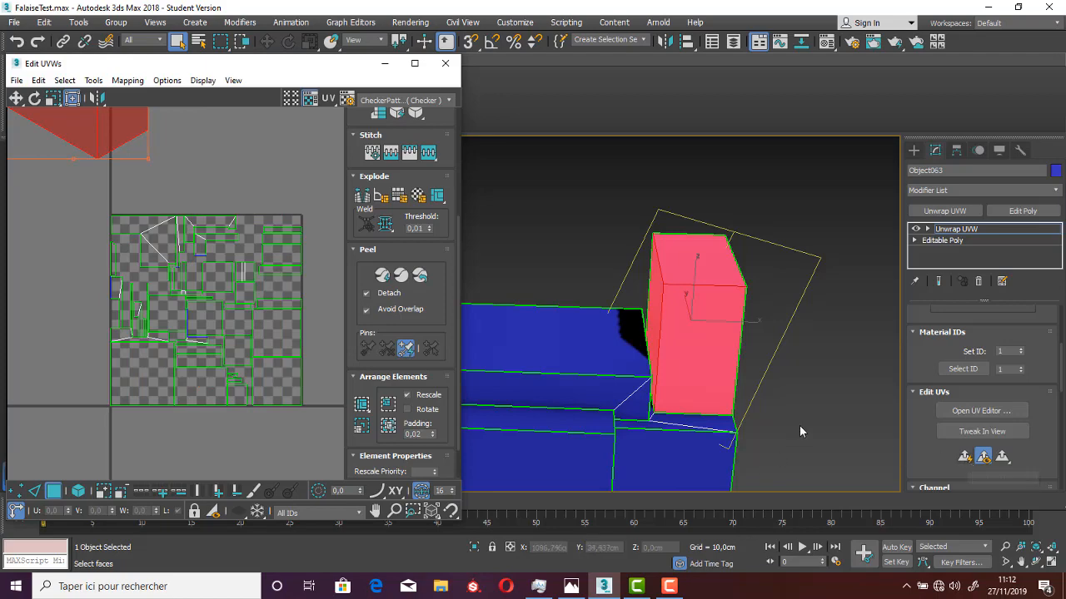
Grow a selection from the protruding box's front face, apply a quick planar map and move the shell outside the UV square
{"action": "middle_click_drag", "start_coordinate": [799, 425], "coordinate": [711, 375]}
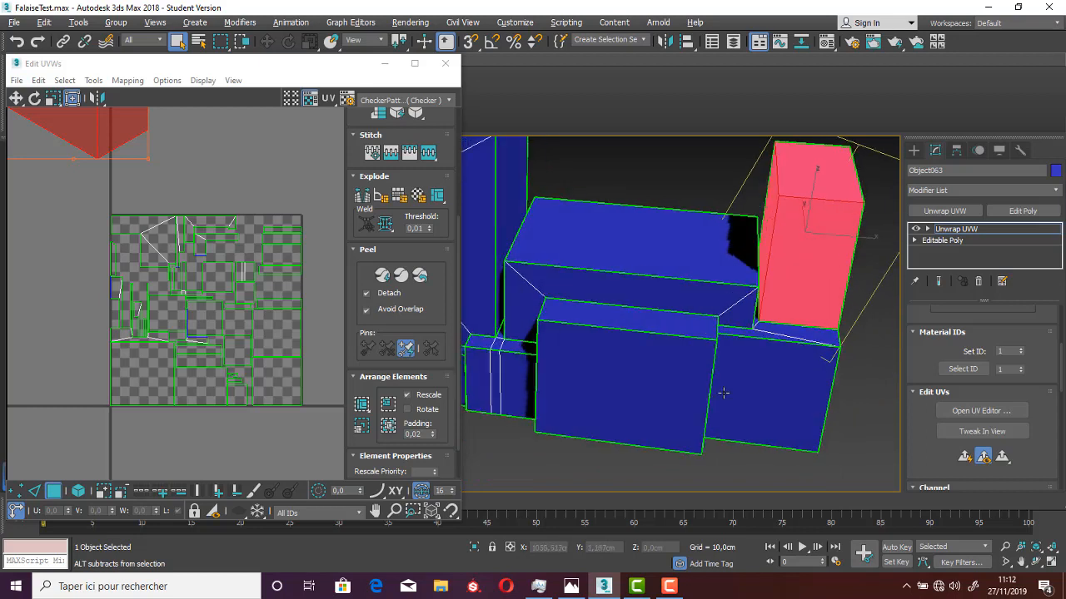
{"action": "left_click", "coordinate": [616, 381]}
{"action": "scroll", "coordinate": [986, 392], "scroll_direction": "up", "scroll_amount": 5}
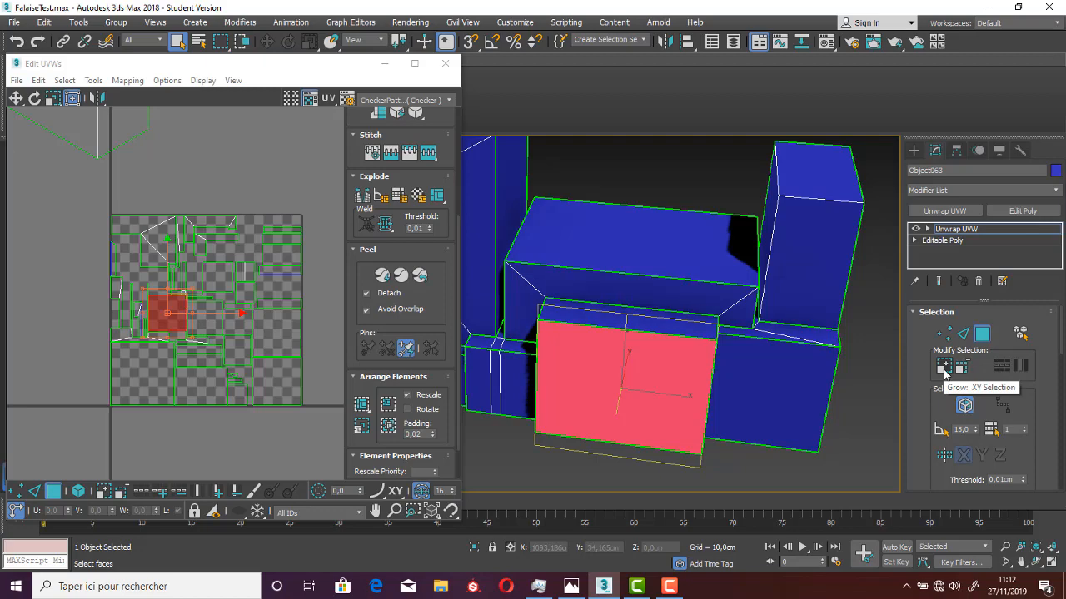
{"action": "left_click", "coordinate": [944, 374]}
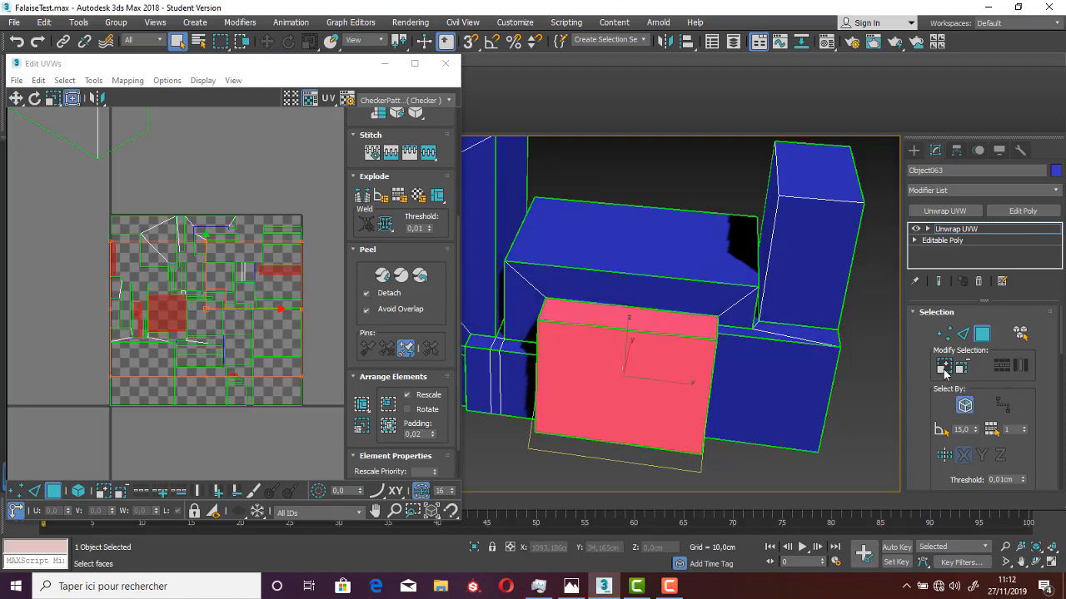
{"action": "middle_click_drag", "start_coordinate": [741, 438], "coordinate": [758, 406], "text": "alt"}
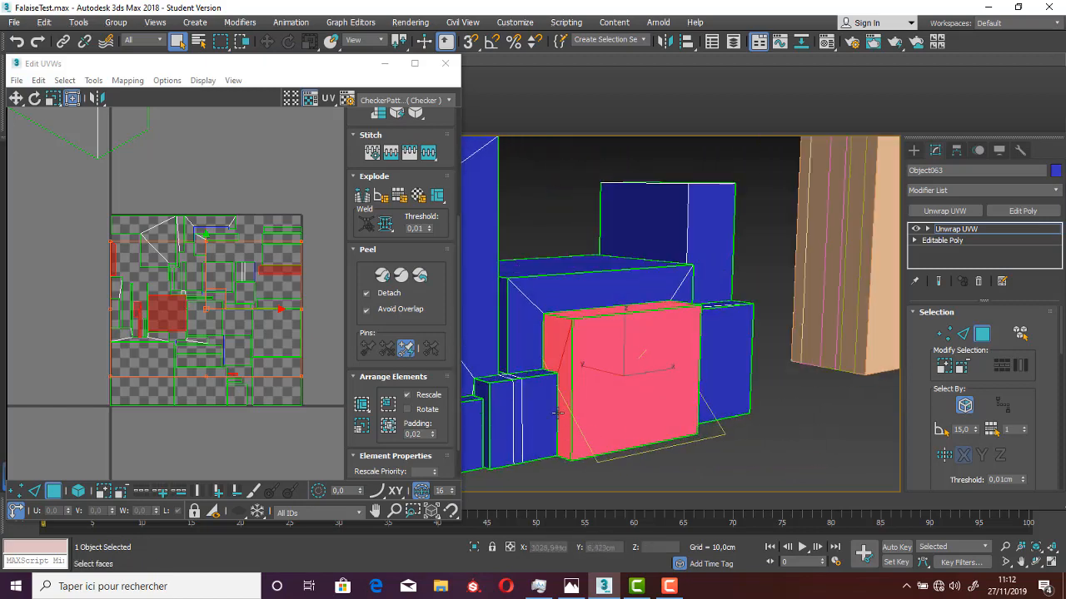
{"action": "scroll", "coordinate": [974, 499], "scroll_direction": "down", "scroll_amount": 5}
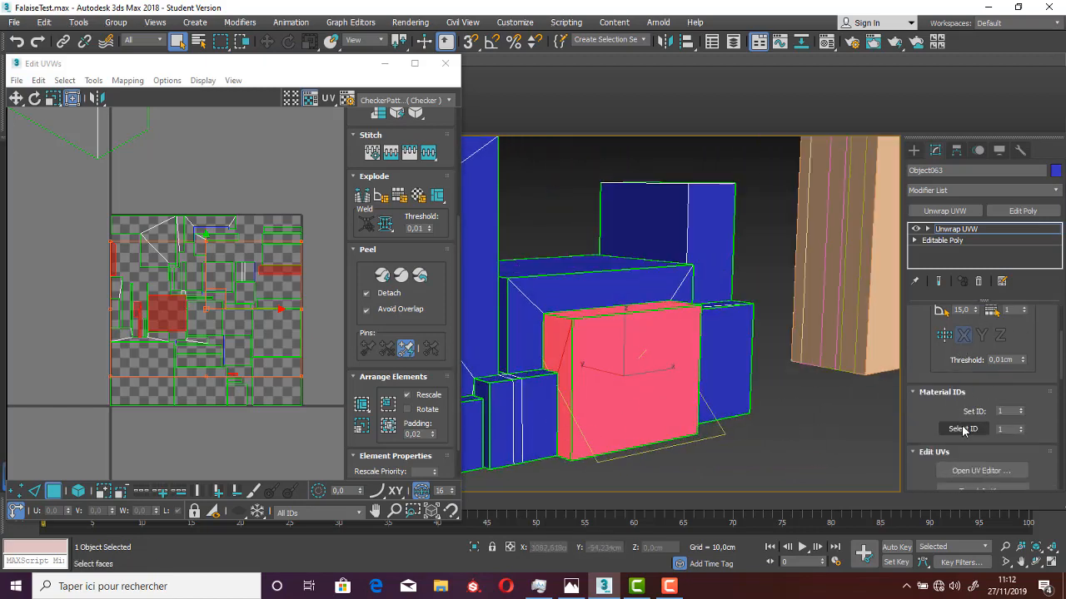
{"action": "left_click", "coordinate": [964, 419]}
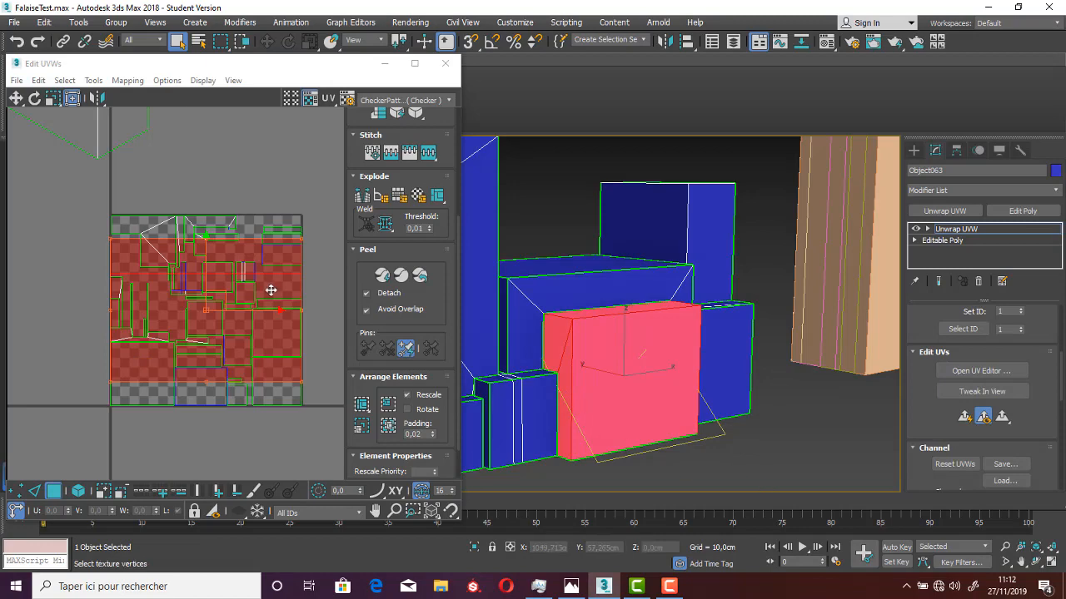
{"action": "left_click_drag", "start_coordinate": [267, 301], "coordinate": [409, 70]}
{"action": "middle_click_drag", "start_coordinate": [829, 385], "coordinate": [762, 406], "text": "alt"}
{"action": "left_click", "coordinate": [796, 421]}
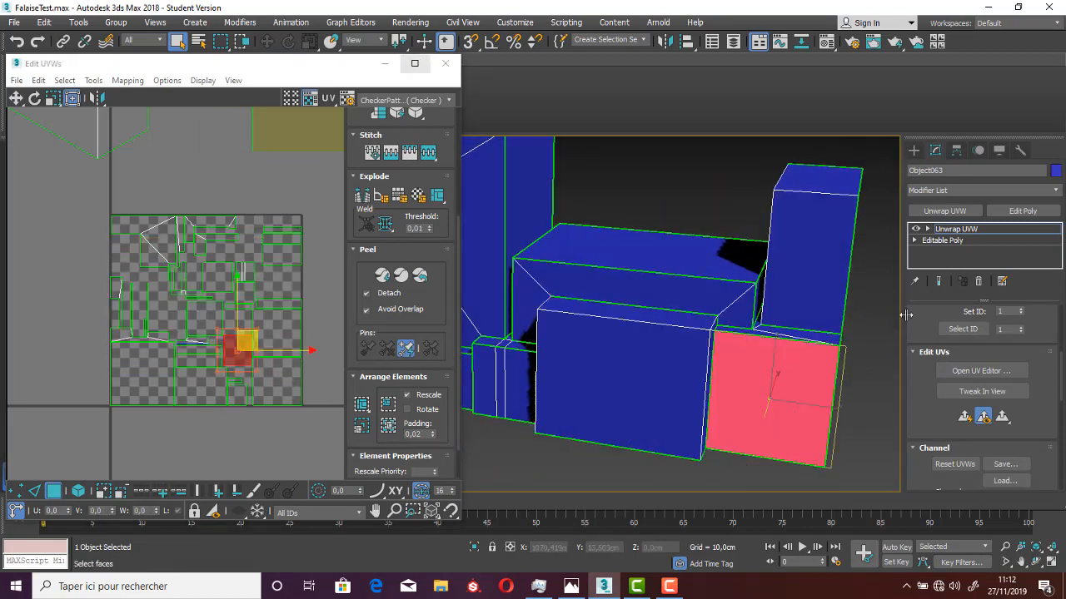
{"action": "scroll", "coordinate": [932, 370], "scroll_direction": "up", "scroll_amount": 5}
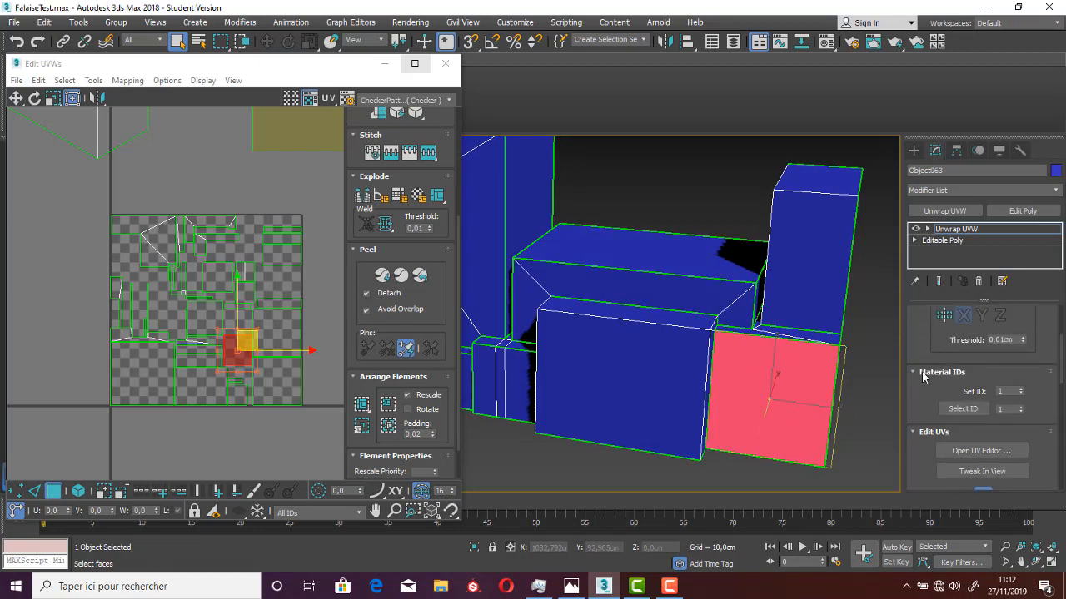
{"action": "scroll", "coordinate": [941, 369], "scroll_direction": "up", "scroll_amount": 2}
{"action": "left_click", "coordinate": [944, 368]}
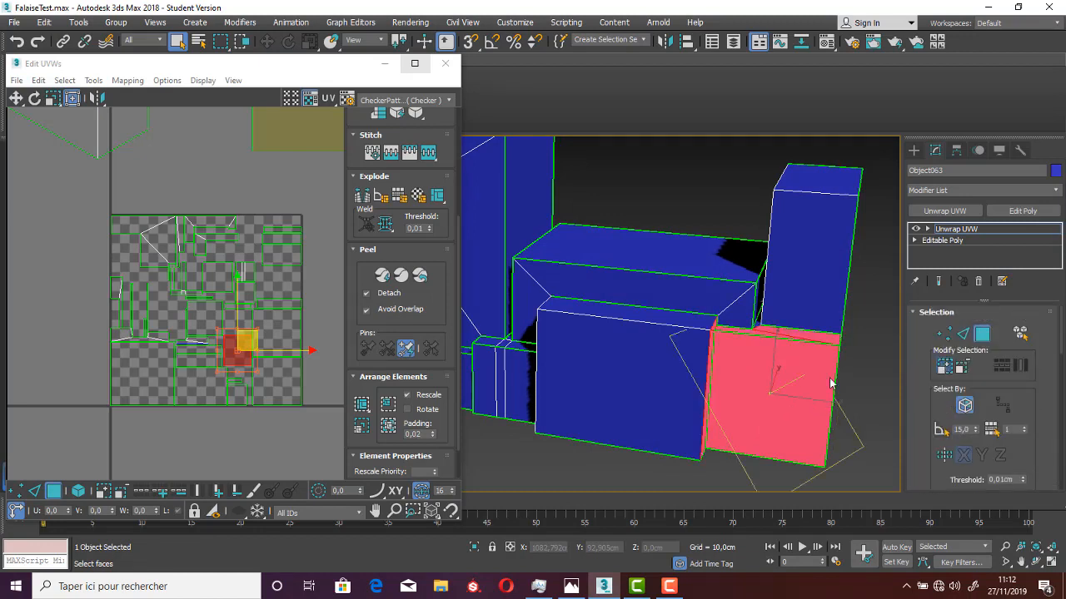
{"action": "left_click", "coordinate": [869, 355]}
Select the lower end box's front and top faces by 15,0 planar angle, quick planar map them and move the shell outside the UV square
{"action": "left_click", "coordinate": [799, 420]}
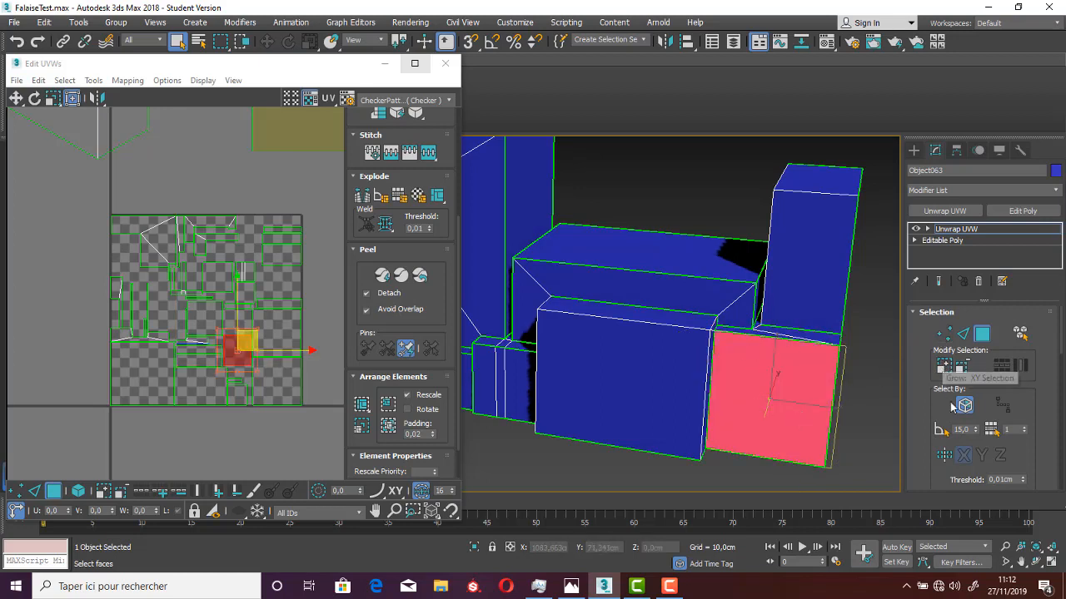
{"action": "left_click", "coordinate": [942, 430]}
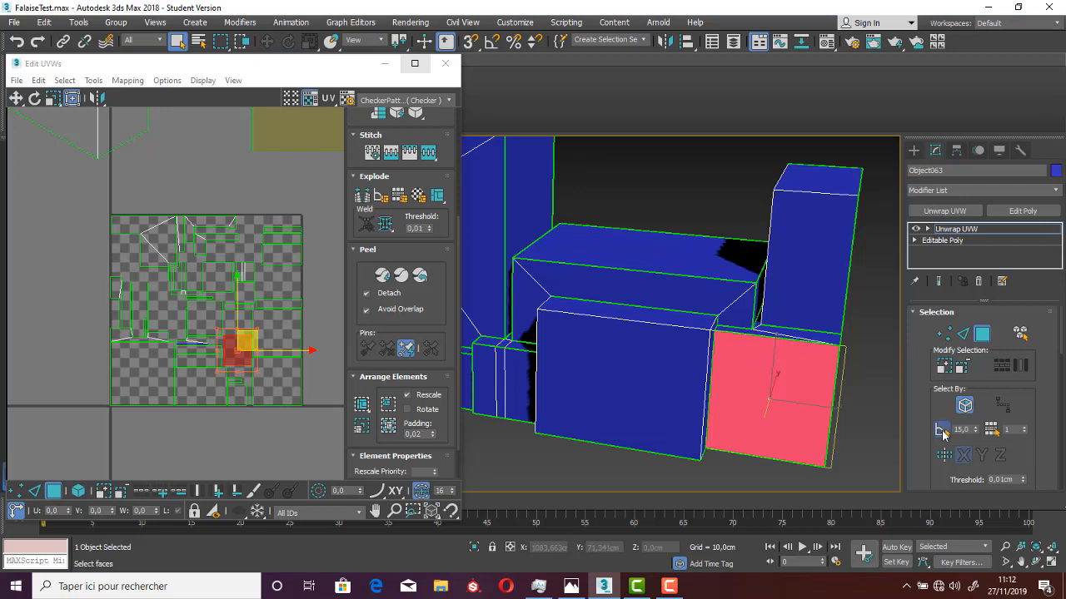
{"action": "left_click", "coordinate": [795, 336]}
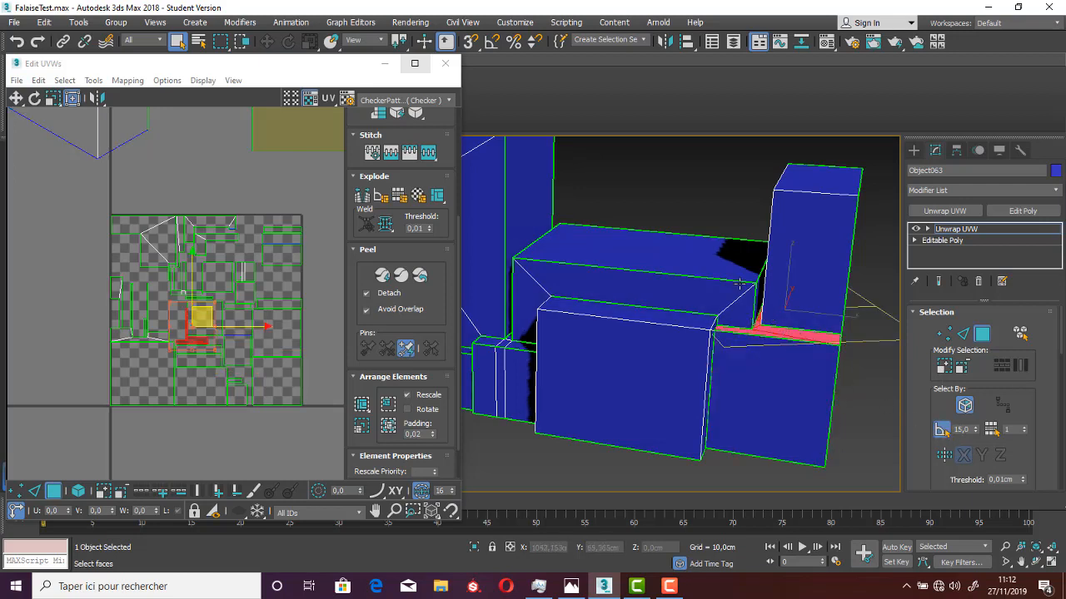
{"action": "left_click", "coordinate": [768, 391], "text": "ctrl"}
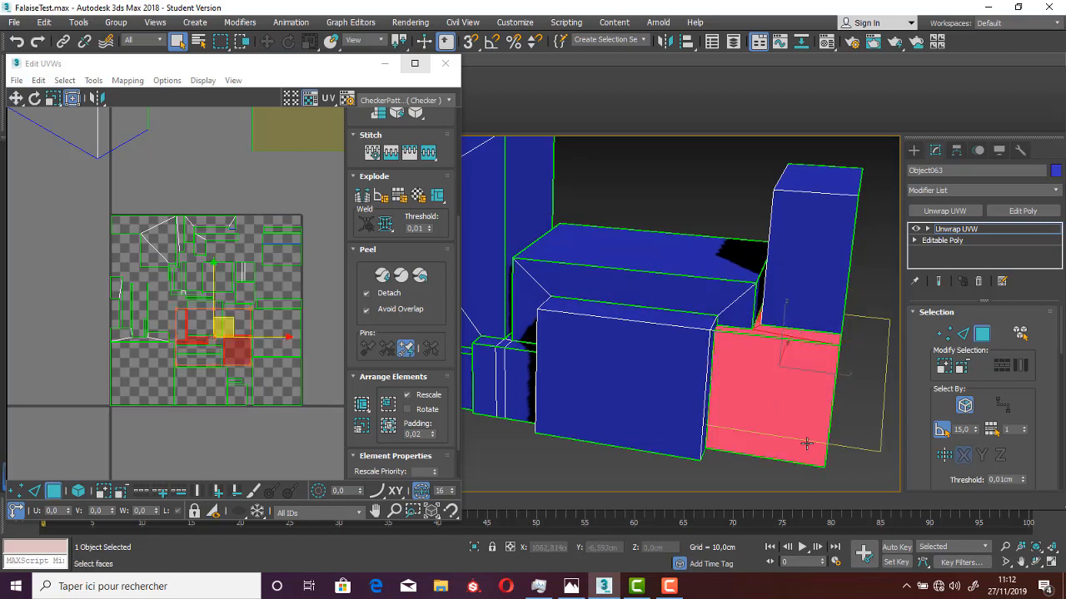
{"action": "left_click", "coordinate": [362, 404]}
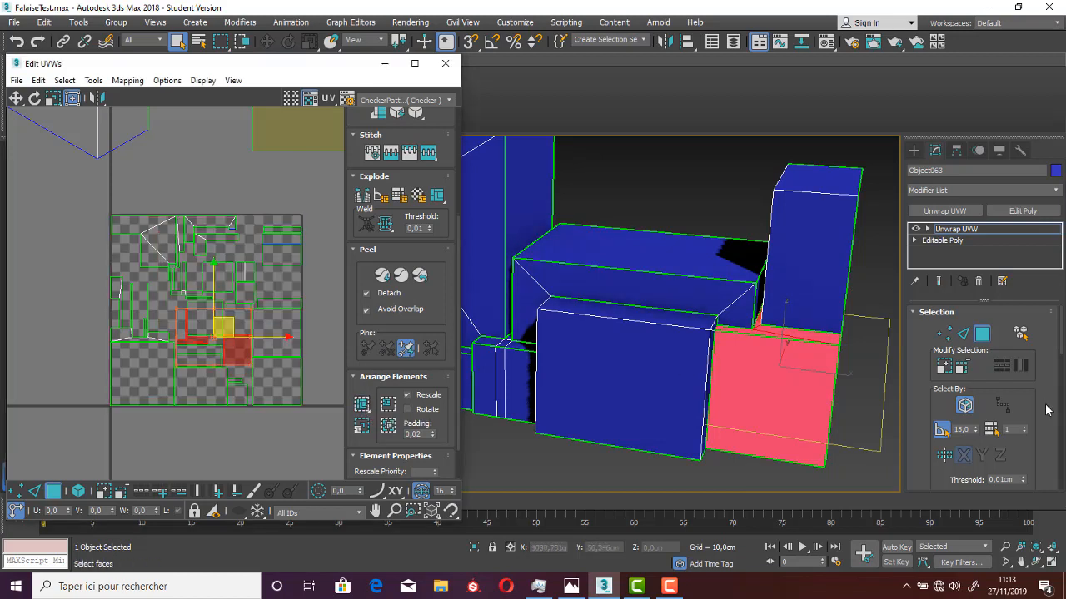
{"action": "scroll", "coordinate": [945, 450], "scroll_direction": "down", "scroll_amount": 5}
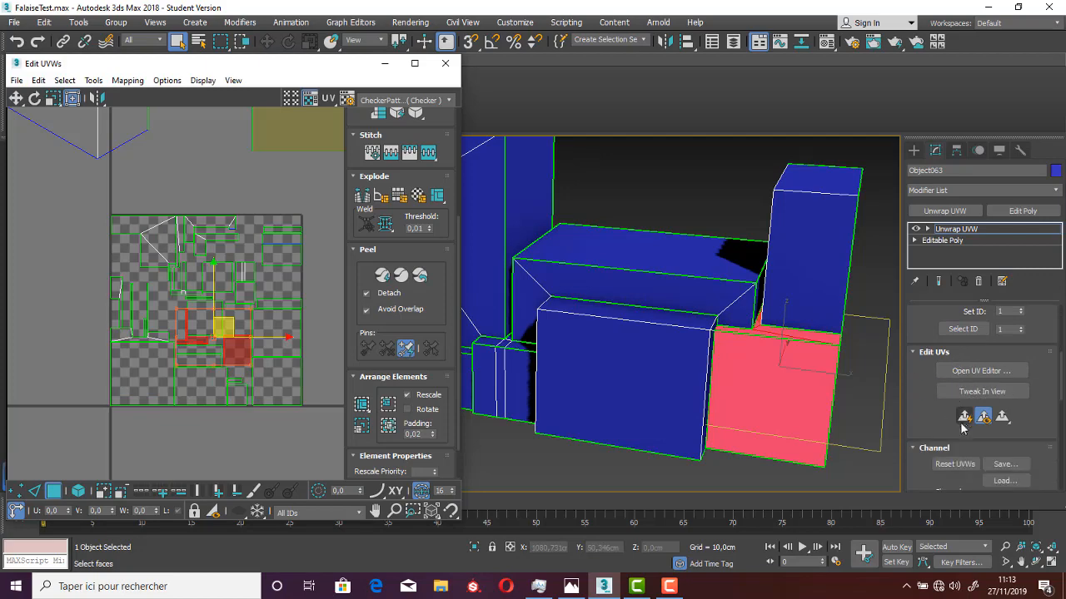
{"action": "left_click_drag", "start_coordinate": [226, 366], "coordinate": [24, 214]}
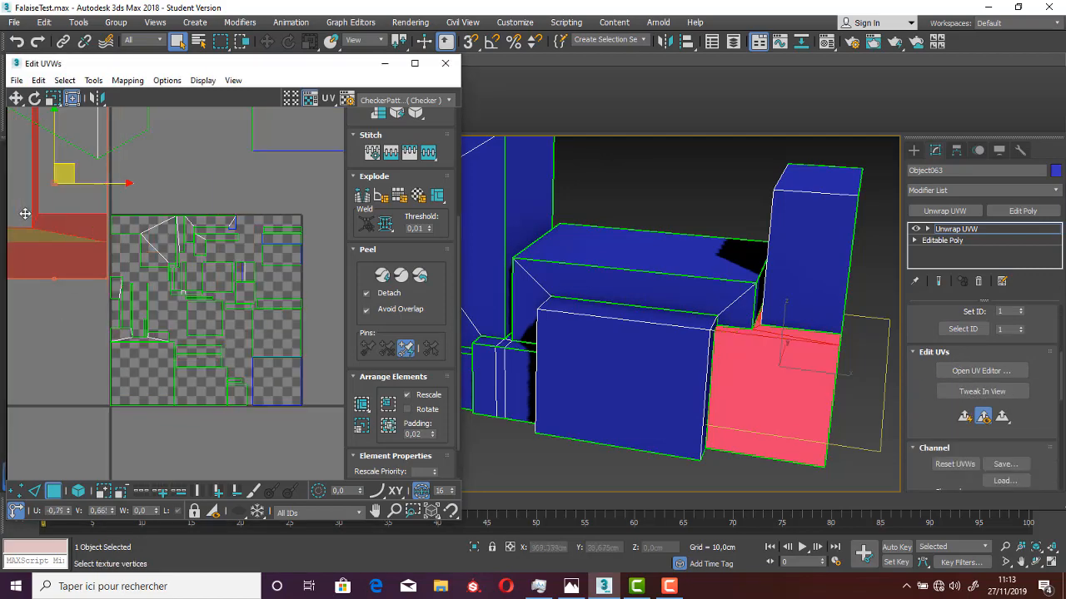
Select the small low block's front, top and side faces, apply a quick planar map and move the shell outside the UV square
{"action": "middle_click_drag", "start_coordinate": [659, 399], "coordinate": [764, 391]}
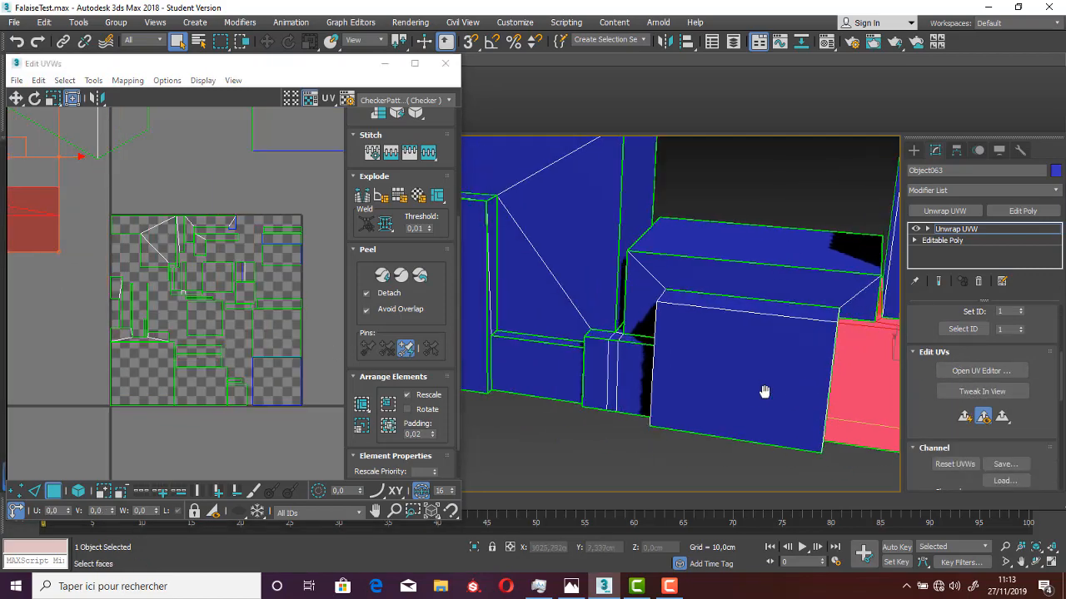
{"action": "scroll", "coordinate": [656, 407], "scroll_direction": "down", "scroll_amount": 4}
{"action": "left_click", "coordinate": [658, 434]}
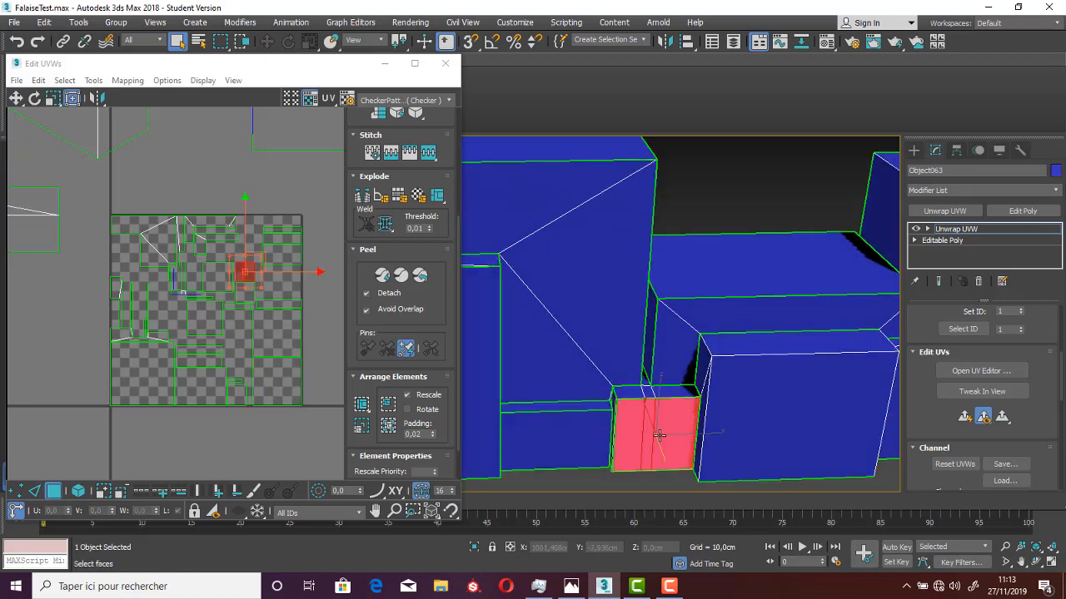
{"action": "left_click", "coordinate": [671, 391], "text": "ctrl"}
{"action": "left_click", "coordinate": [615, 402], "text": "ctrl"}
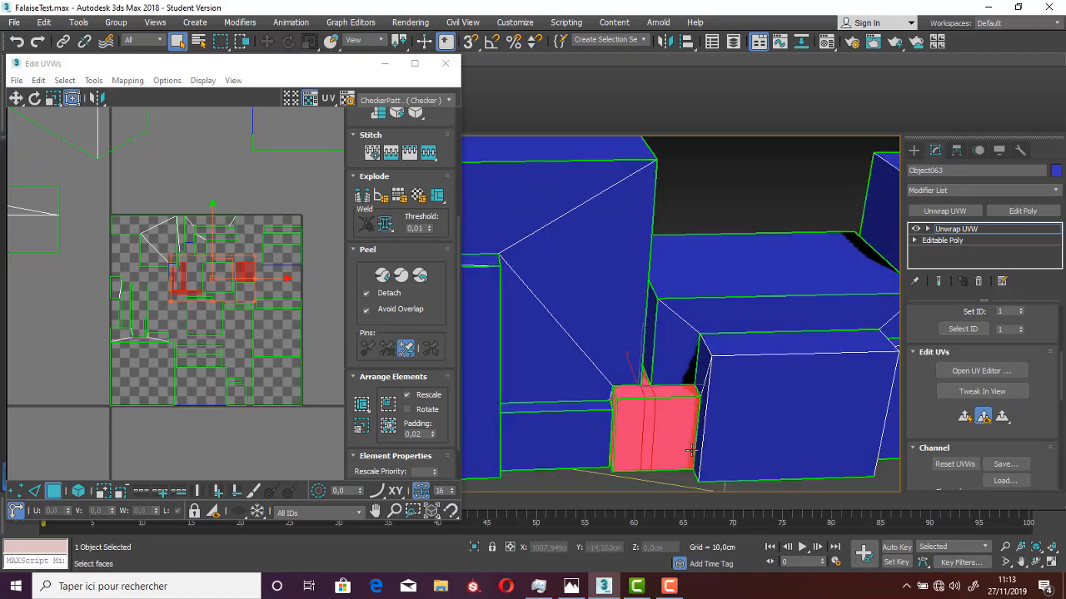
{"action": "middle_click_drag", "start_coordinate": [628, 426], "coordinate": [803, 403], "text": "alt"}
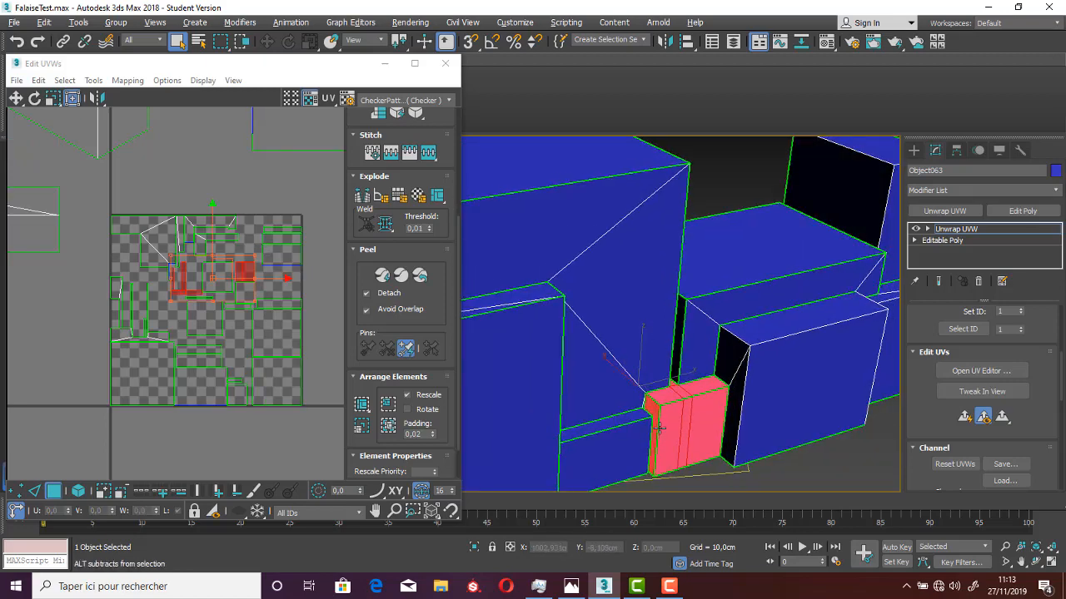
{"action": "scroll", "coordinate": [951, 345], "scroll_direction": "up", "scroll_amount": 5}
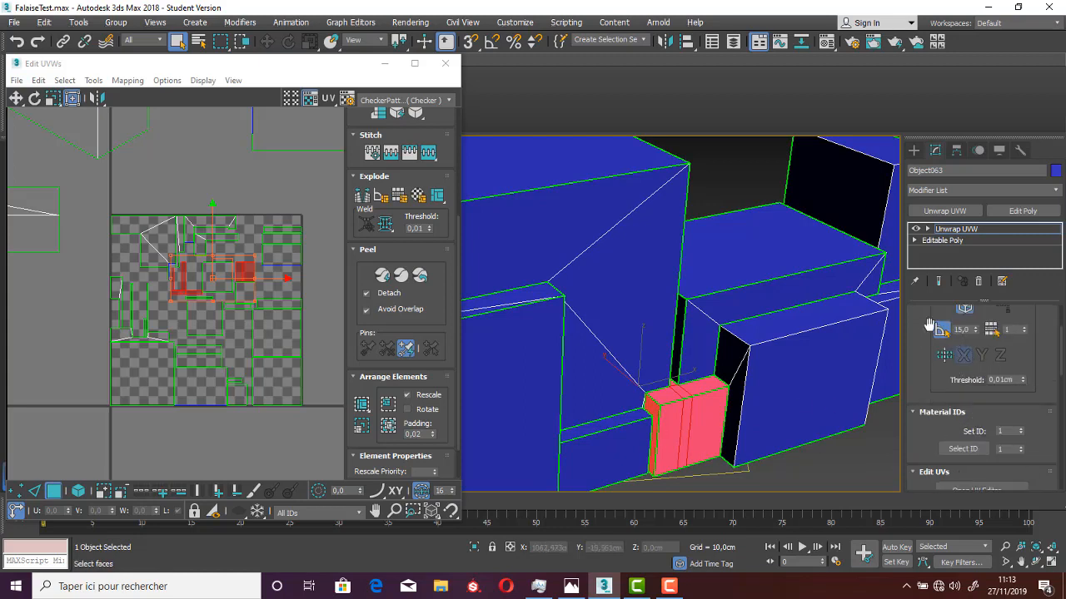
{"action": "scroll", "coordinate": [1038, 476], "scroll_direction": "down", "scroll_amount": 3}
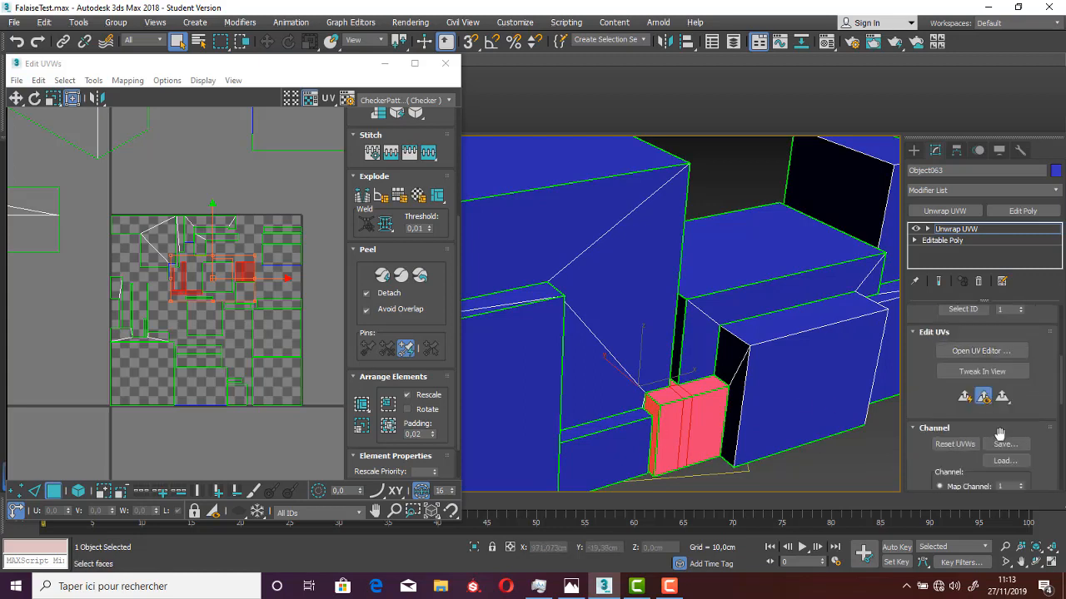
{"action": "left_click", "coordinate": [983, 396]}
{"action": "left_click_drag", "start_coordinate": [224, 349], "coordinate": [7, 424]}
Select the tall central block's front, top and side faces and apply a quick planar map
{"action": "left_click", "coordinate": [638, 284]}
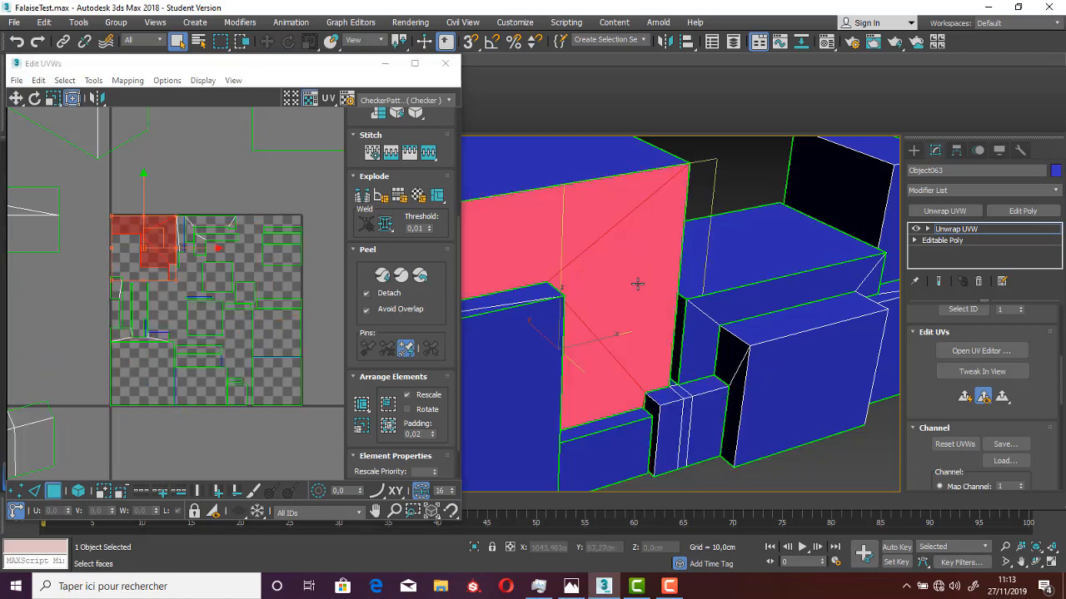
{"action": "scroll", "coordinate": [638, 284], "scroll_direction": "down", "scroll_amount": 5}
{"action": "left_click", "coordinate": [616, 246], "text": "ctrl"}
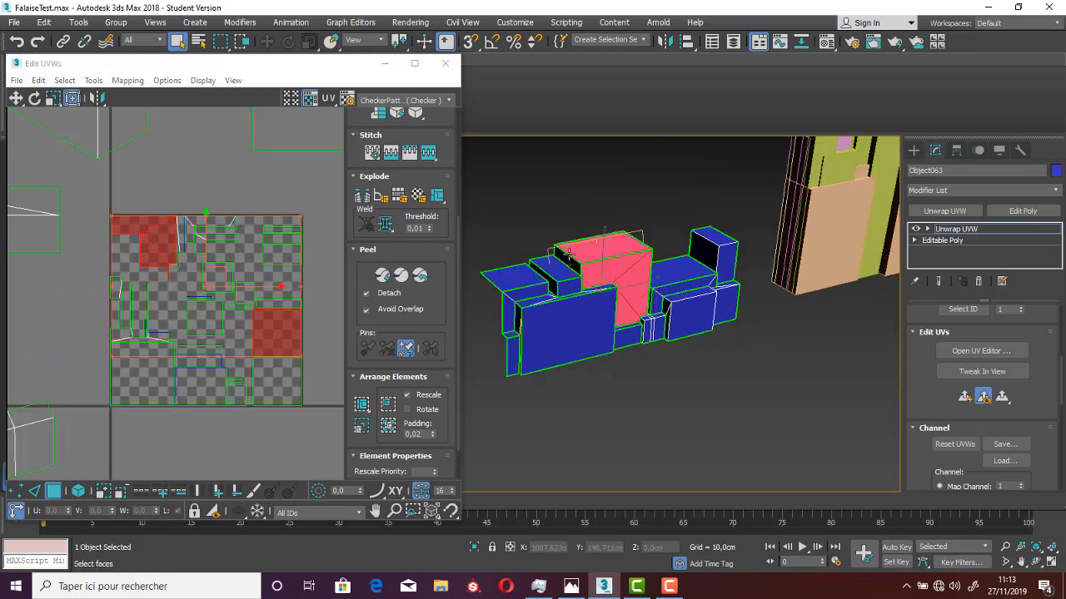
{"action": "left_click", "coordinate": [570, 263], "text": "ctrl"}
{"action": "middle_click_drag", "start_coordinate": [570, 263], "coordinate": [637, 310], "text": "alt"}
{"action": "left_click", "coordinate": [967, 396]}
Quick planar map the large front slab's front, top and narrow gap faces and move the shell outside the UV square
{"action": "left_click", "coordinate": [533, 312]}
{"action": "scroll", "coordinate": [947, 356], "scroll_direction": "up", "scroll_amount": 5}
{"action": "middle_click_drag", "start_coordinate": [595, 358], "coordinate": [630, 368], "text": "alt"}
{"action": "scroll", "coordinate": [613, 259], "scroll_direction": "up", "scroll_amount": 5}
{"action": "left_click", "coordinate": [613, 260], "text": "ctrl"}
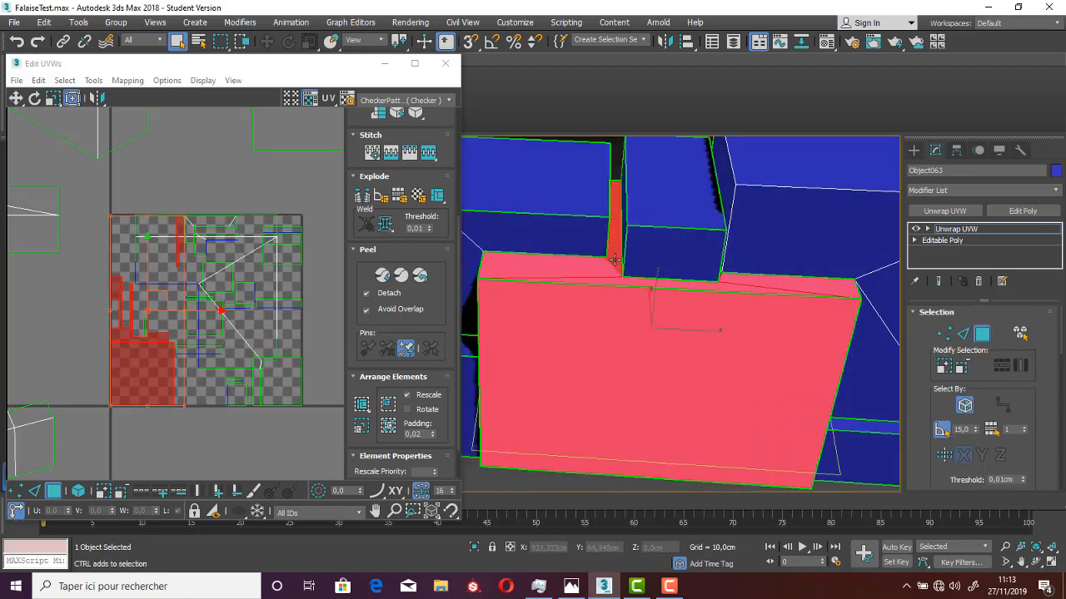
{"action": "middle_click_drag", "start_coordinate": [614, 260], "coordinate": [760, 271], "text": "alt"}
{"action": "scroll", "coordinate": [947, 357], "scroll_direction": "down", "scroll_amount": 5}
{"action": "left_click", "coordinate": [964, 399]}
Quick planar map the top, front and side faces of the block behind the slab and move the shell outside the UV square
{"action": "left_click", "coordinate": [504, 254]}
{"action": "left_click", "coordinate": [566, 196], "text": "ctrl"}
{"action": "middle_click_drag", "start_coordinate": [566, 196], "coordinate": [658, 201], "text": "alt"}
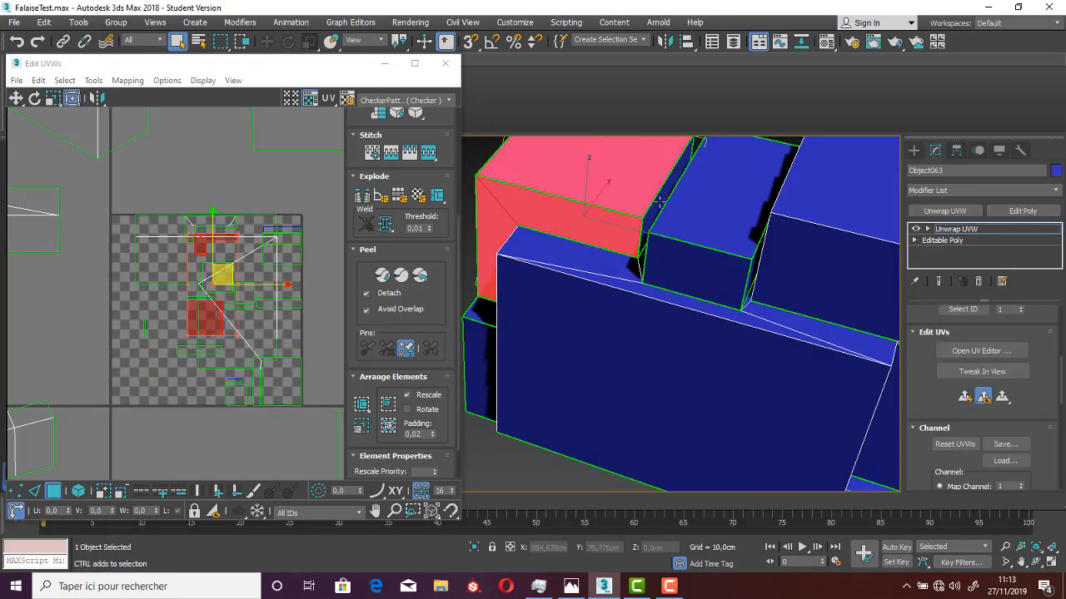
{"action": "left_click", "coordinate": [659, 202], "text": "ctrl"}
{"action": "left_click", "coordinate": [964, 397]}
Quick planar map the narrow block beside the tall central block and move its shell outside the UV square
{"action": "left_click", "coordinate": [722, 199]}
{"action": "scroll", "coordinate": [954, 358], "scroll_direction": "up", "scroll_amount": 3}
{"action": "left_click", "coordinate": [942, 367]}
{"action": "scroll", "coordinate": [954, 414], "scroll_direction": "down", "scroll_amount": 1}
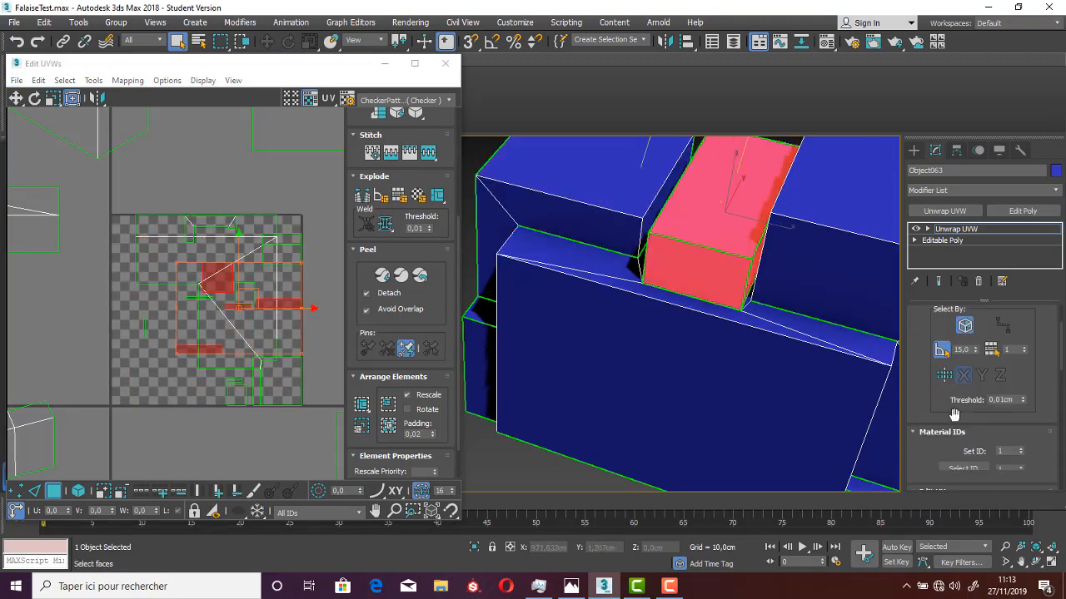
{"action": "scroll", "coordinate": [954, 415], "scroll_direction": "down", "scroll_amount": 4}
{"action": "left_click", "coordinate": [964, 398]}
Quick planar map two more groups of unmapped block faces and move the last shell outside the UV square
{"action": "middle_click_drag", "start_coordinate": [516, 358], "coordinate": [687, 444], "text": "alt"}
{"action": "left_click", "coordinate": [601, 358]}
{"action": "left_click", "coordinate": [597, 295], "text": "ctrl"}
{"action": "left_click", "coordinate": [964, 398]}
{"action": "left_click", "coordinate": [687, 445]}
{"action": "left_click", "coordinate": [964, 397]}
{"action": "left_click_drag", "start_coordinate": [276, 348], "coordinate": [650, 374]}
Select the faces of the rear block beside the tall central block, quick planar map them and move the shell outside the UV square
{"action": "left_click", "coordinate": [787, 454]}
{"action": "middle_click_drag", "start_coordinate": [787, 454], "coordinate": [751, 272], "text": "alt"}
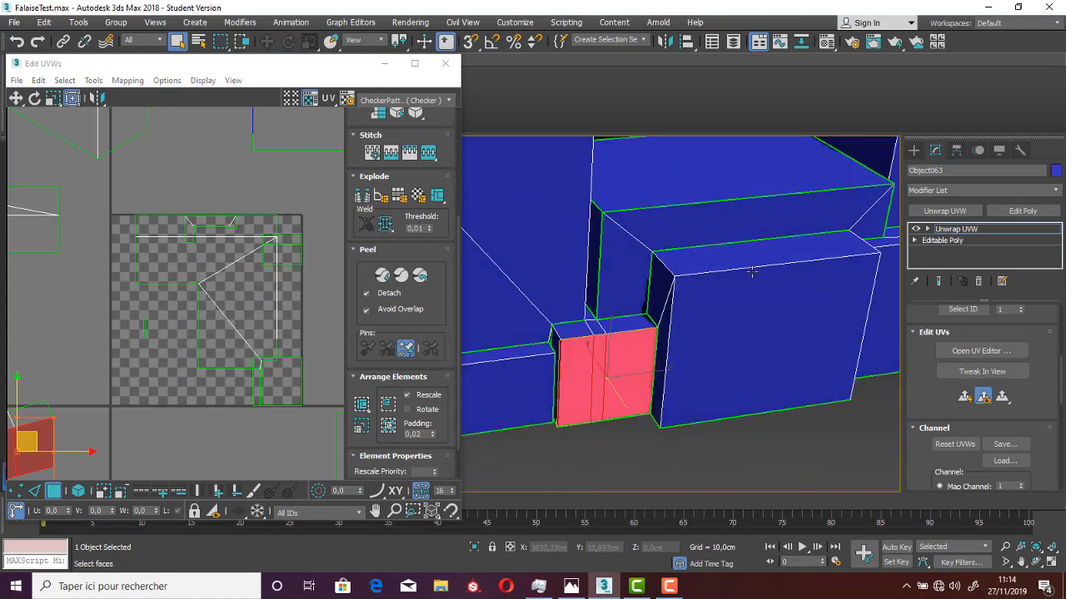
{"action": "left_click", "coordinate": [741, 175]}
{"action": "scroll", "coordinate": [959, 350], "scroll_direction": "up", "scroll_amount": 3}
{"action": "left_click", "coordinate": [942, 367]}
{"action": "middle_click_drag", "start_coordinate": [891, 374], "coordinate": [882, 428], "text": "alt"}
{"action": "scroll", "coordinate": [958, 425], "scroll_direction": "down", "scroll_amount": 4}
{"action": "left_click", "coordinate": [964, 456]}
{"action": "left_click_drag", "start_coordinate": [233, 308], "coordinate": [650, 333]}
Select the tall central block's faces again and move their planar shell outside the UV square
{"action": "middle_click_drag", "start_coordinate": [833, 320], "coordinate": [649, 321], "text": "alt"}
{"action": "scroll", "coordinate": [856, 365], "scroll_direction": "down", "scroll_amount": 4}
{"action": "left_click", "coordinate": [702, 308]}
{"action": "left_click", "coordinate": [671, 267], "text": "ctrl"}
{"action": "left_click", "coordinate": [671, 339], "text": "ctrl"}
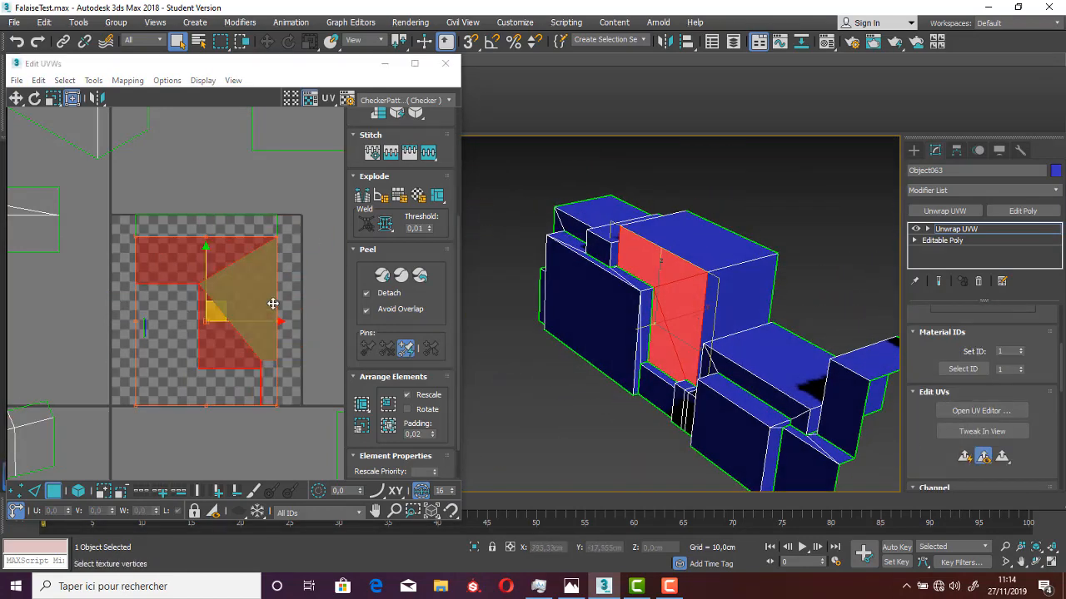
{"action": "double_click", "coordinate": [216, 298]}
{"action": "left_click_drag", "start_coordinate": [217, 298], "coordinate": [384, 280]}
Quick planar map the low connecting block's front, top and side faces and place the shell above the other shells outside the UV square
{"action": "left_click", "coordinate": [682, 406]}
{"action": "scroll", "coordinate": [650, 414], "scroll_direction": "up", "scroll_amount": 5}
{"action": "middle_click_drag", "start_coordinate": [649, 413], "coordinate": [645, 308], "text": "alt"}
{"action": "left_click", "coordinate": [640, 249], "text": "ctrl"}
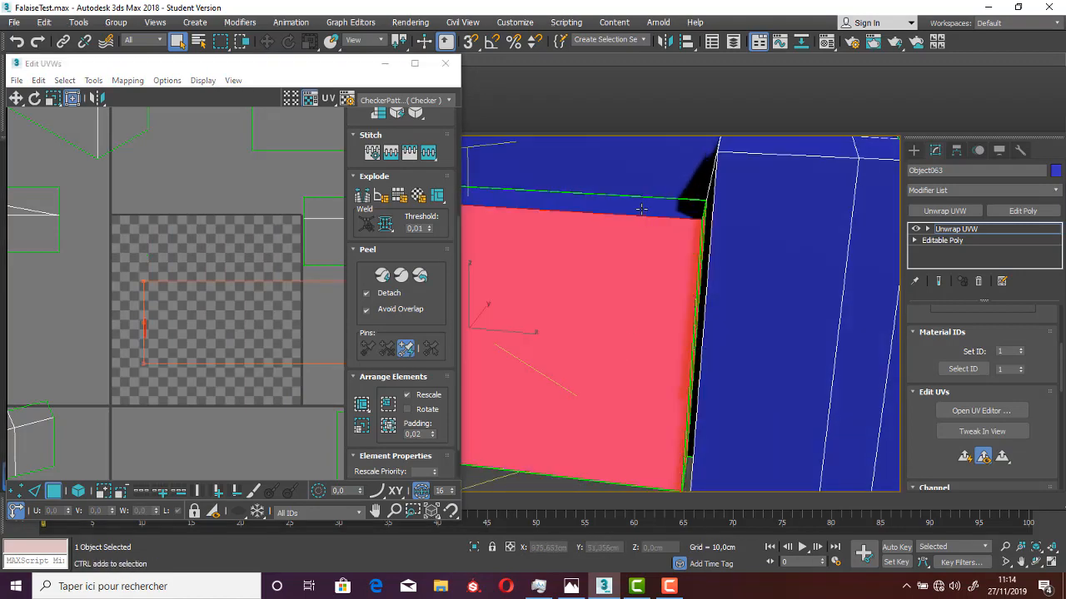
{"action": "left_click", "coordinate": [641, 209], "text": "ctrl"}
{"action": "scroll", "coordinate": [641, 212], "scroll_direction": "down", "scroll_amount": 4}
{"action": "middle_click_drag", "start_coordinate": [641, 213], "coordinate": [669, 281], "text": "alt"}
{"action": "left_click", "coordinate": [964, 457]}
{"action": "left_click_drag", "start_coordinate": [200, 318], "coordinate": [406, 346]}
{"action": "scroll", "coordinate": [191, 351], "scroll_direction": "down", "scroll_amount": 4}
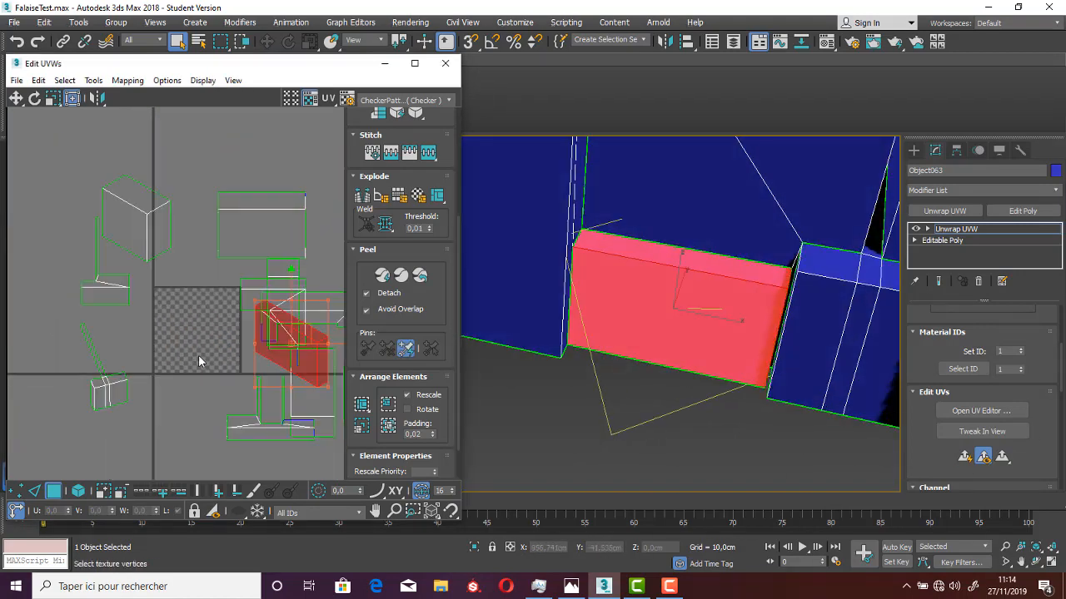
{"action": "left_click_drag", "start_coordinate": [288, 350], "coordinate": [269, 170]}
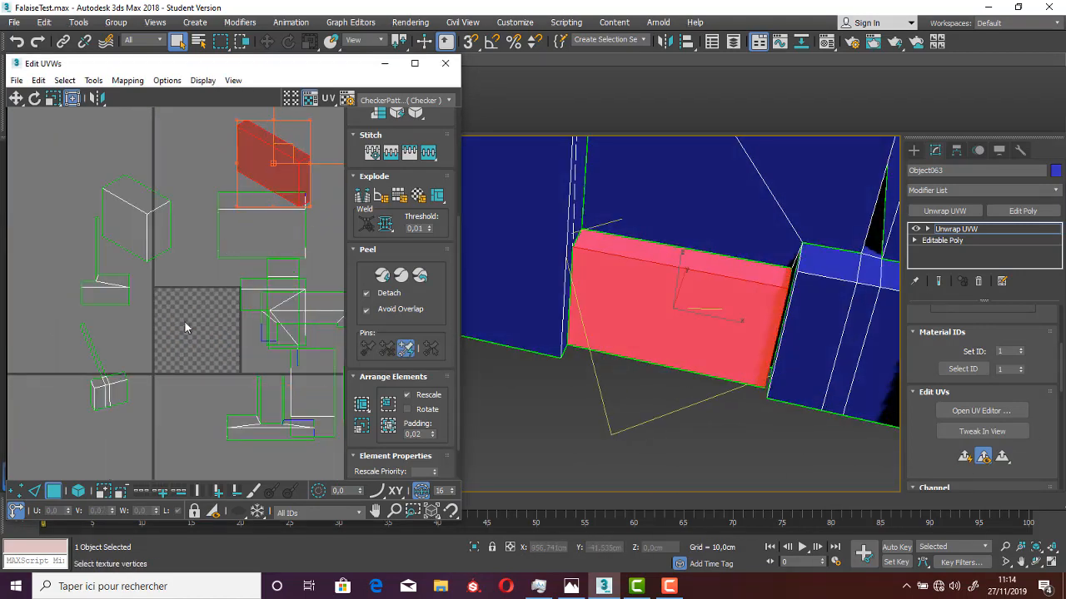
Select the small low block's top and front faces, examine them against their UV shell, and clear the selection
{"action": "scroll", "coordinate": [214, 344], "scroll_direction": "up", "scroll_amount": 3}
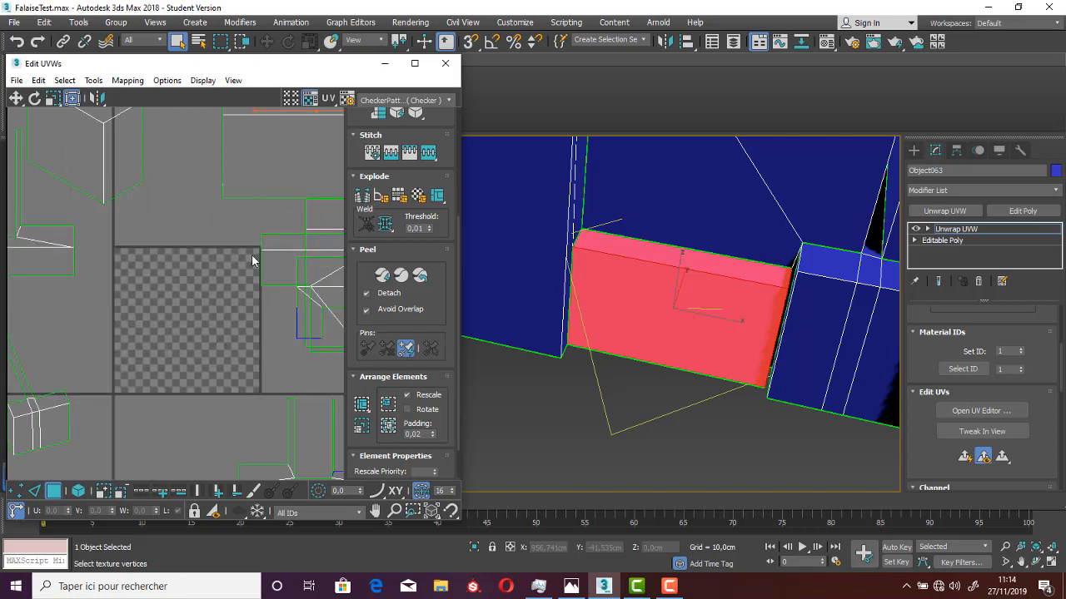
{"action": "left_click", "coordinate": [275, 361]}
{"action": "scroll", "coordinate": [275, 360], "scroll_direction": "down", "scroll_amount": 4}
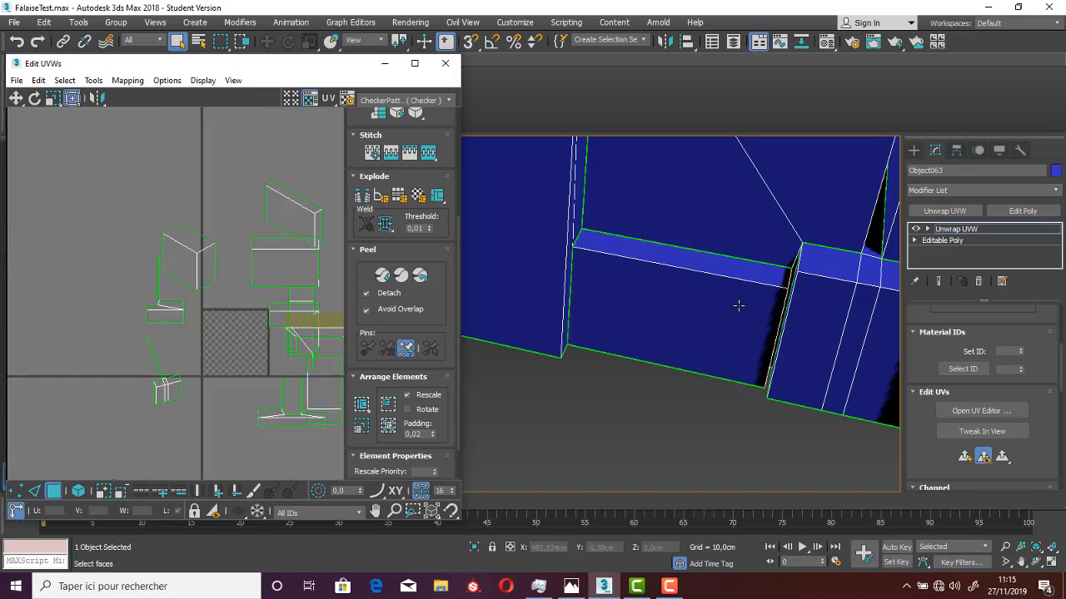
{"action": "middle_click_drag", "start_coordinate": [792, 290], "coordinate": [588, 343], "text": "alt"}
{"action": "left_click", "coordinate": [559, 350]}
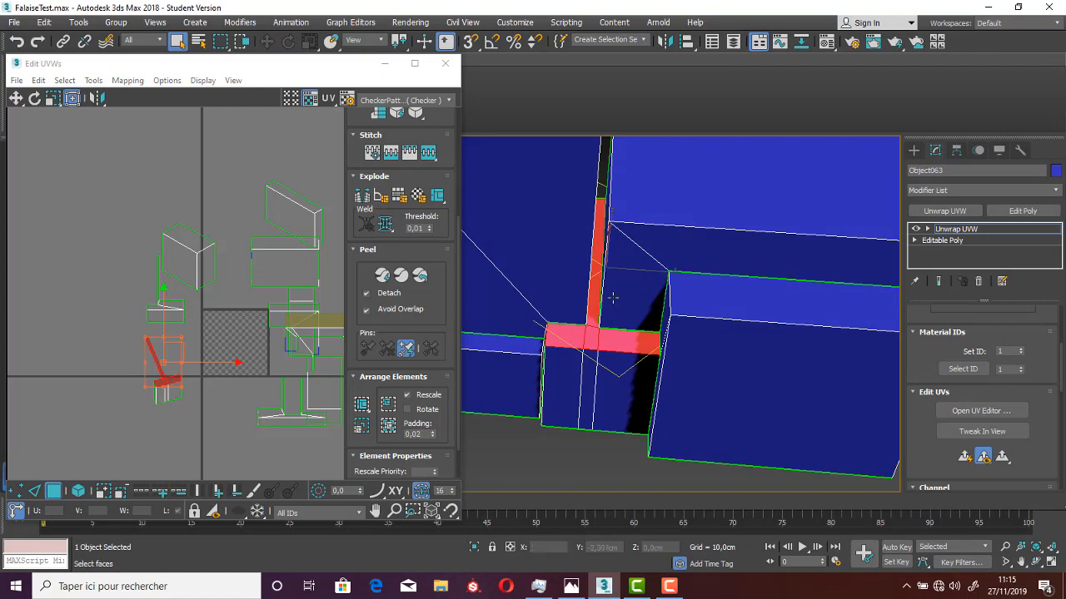
{"action": "left_click", "coordinate": [573, 388], "text": "ctrl"}
{"action": "middle_click_drag", "start_coordinate": [573, 388], "coordinate": [584, 384], "text": "alt"}
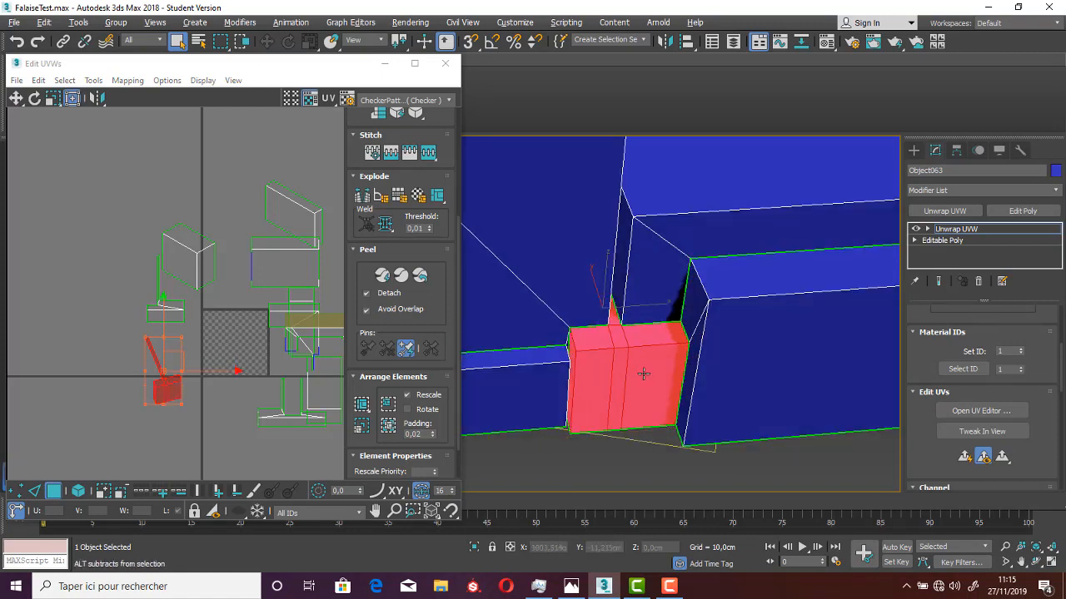
{"action": "middle_click_drag", "start_coordinate": [641, 369], "coordinate": [603, 205], "text": "alt"}
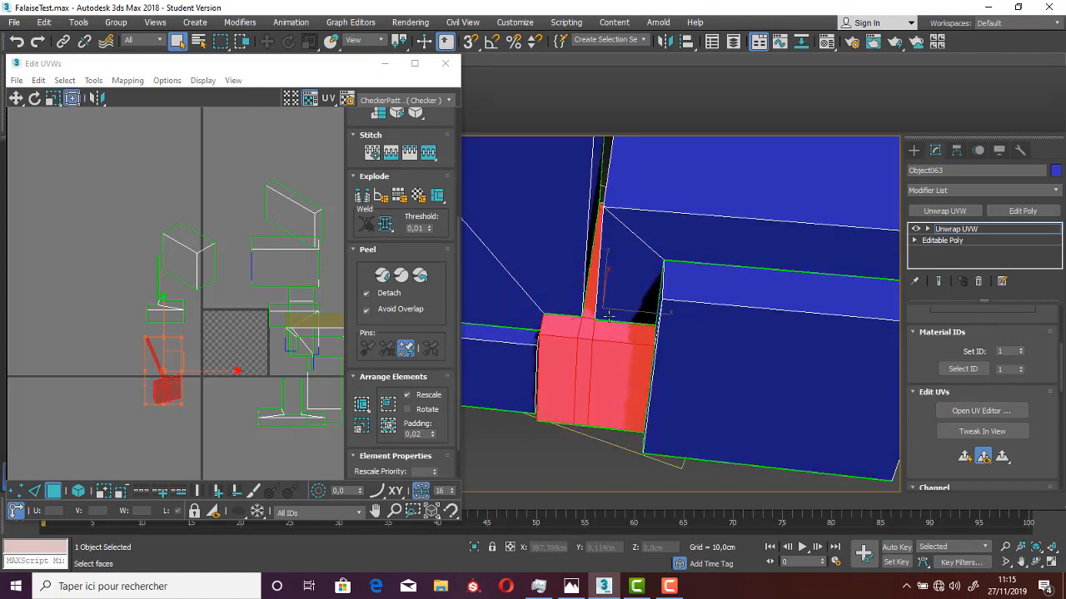
{"action": "middle_click_drag", "start_coordinate": [602, 356], "coordinate": [636, 351], "text": "alt"}
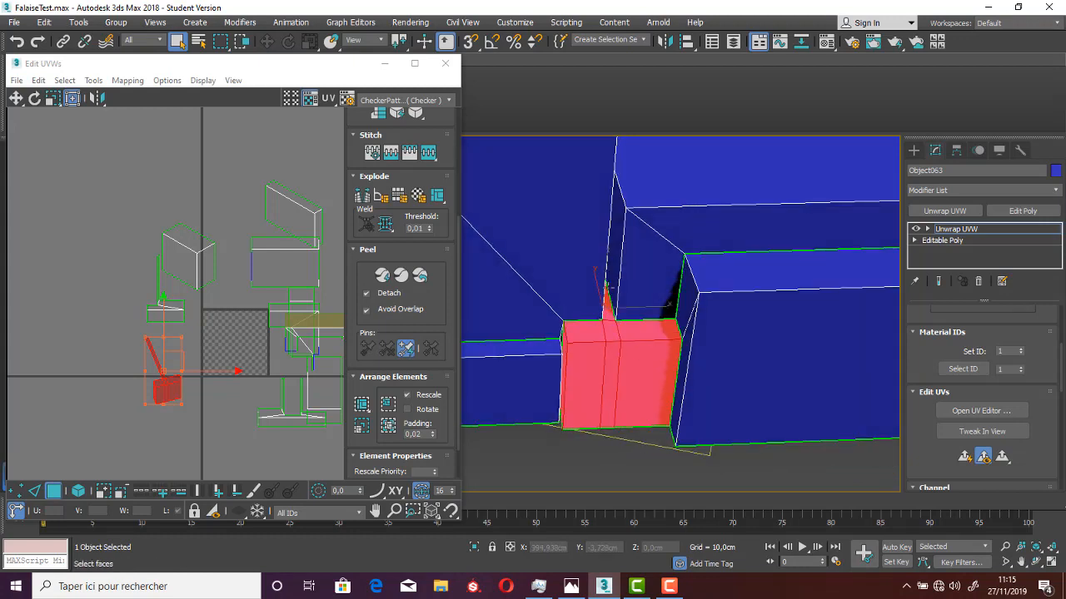
{"action": "left_click", "coordinate": [621, 470]}
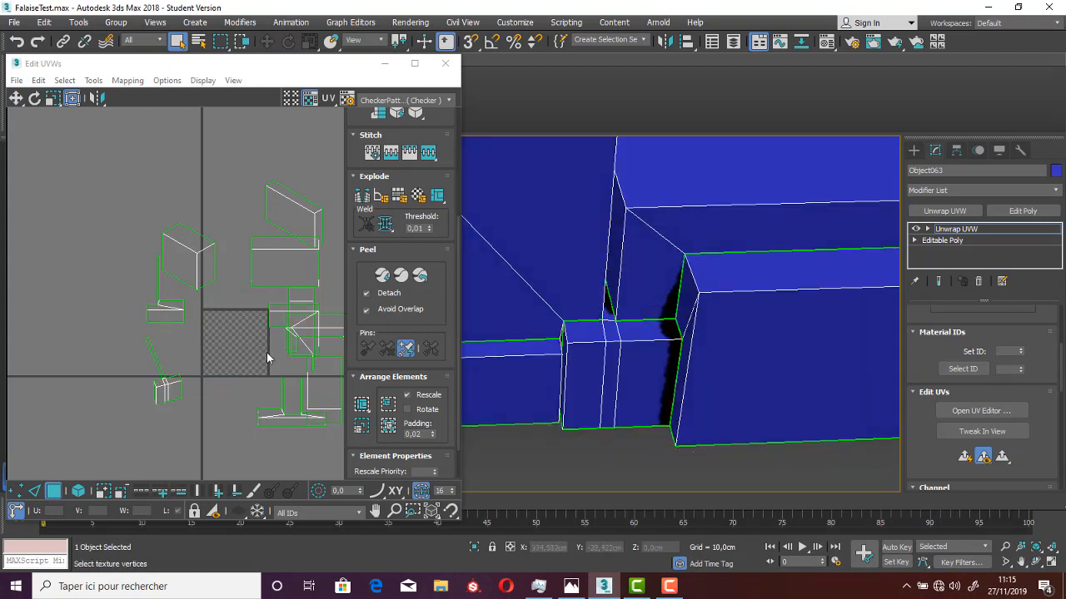
Select all UV vertices and apply Quick Peel to unfold every shell
{"action": "scroll", "coordinate": [250, 358], "scroll_direction": "down", "scroll_amount": 2}
{"action": "scroll", "coordinate": [237, 371], "scroll_direction": "down", "scroll_amount": 1}
{"action": "middle_click_drag", "start_coordinate": [236, 366], "coordinate": [214, 348]}
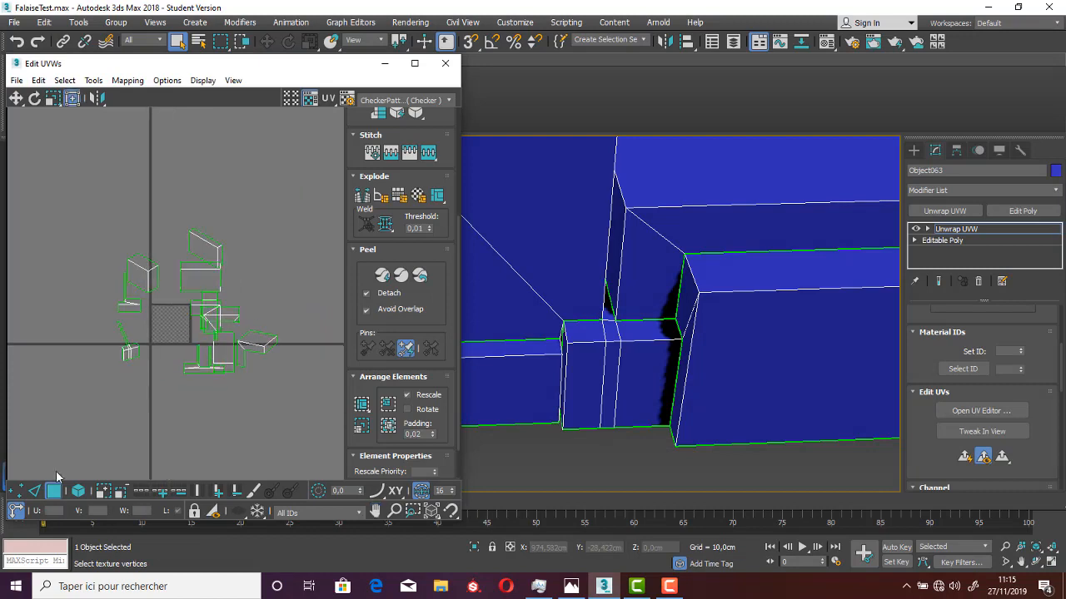
{"action": "key", "text": "ctrl+a"}
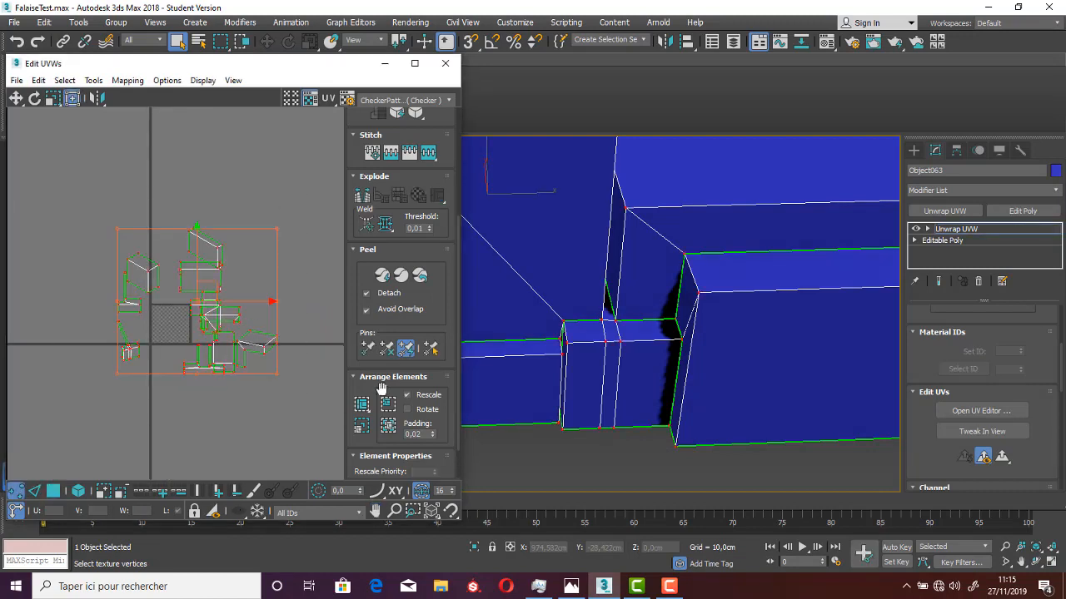
{"action": "scroll", "coordinate": [361, 416], "scroll_direction": "down", "scroll_amount": 1}
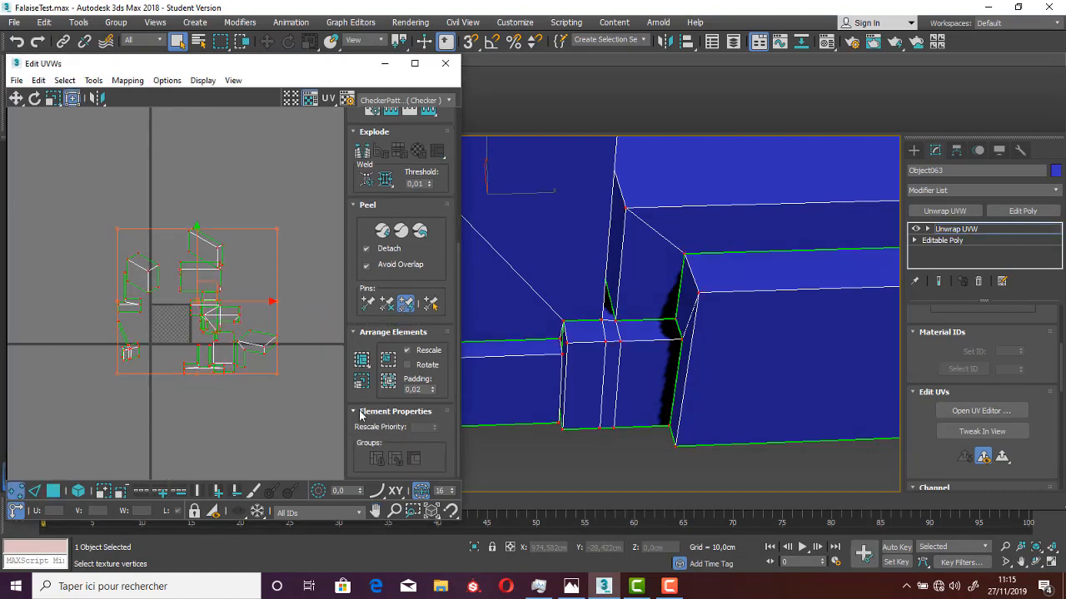
{"action": "left_click", "coordinate": [382, 231]}
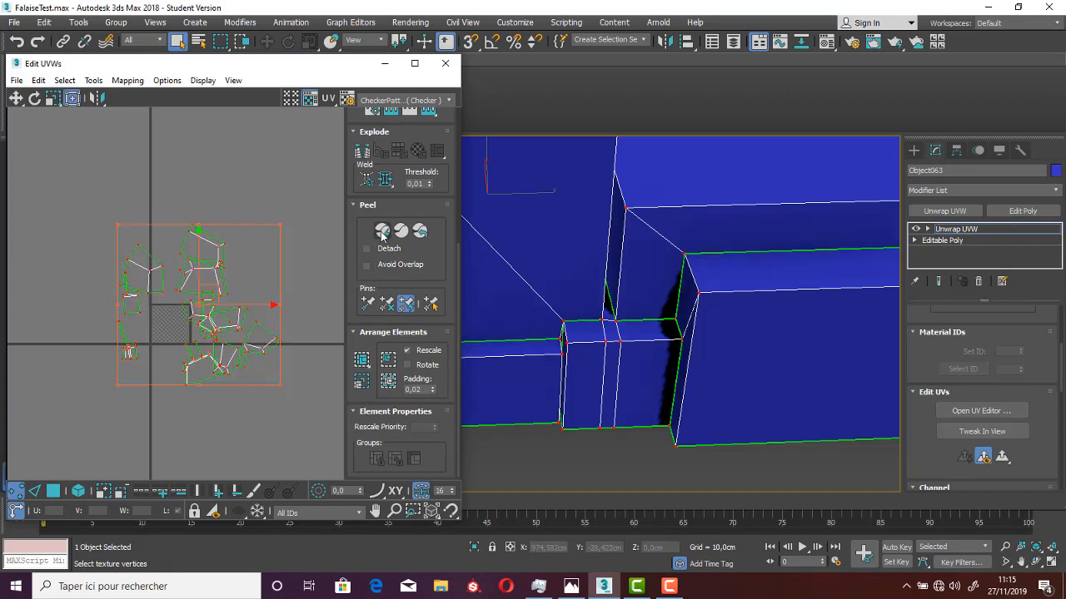
{"action": "scroll", "coordinate": [430, 167], "scroll_direction": "up", "scroll_amount": 4}
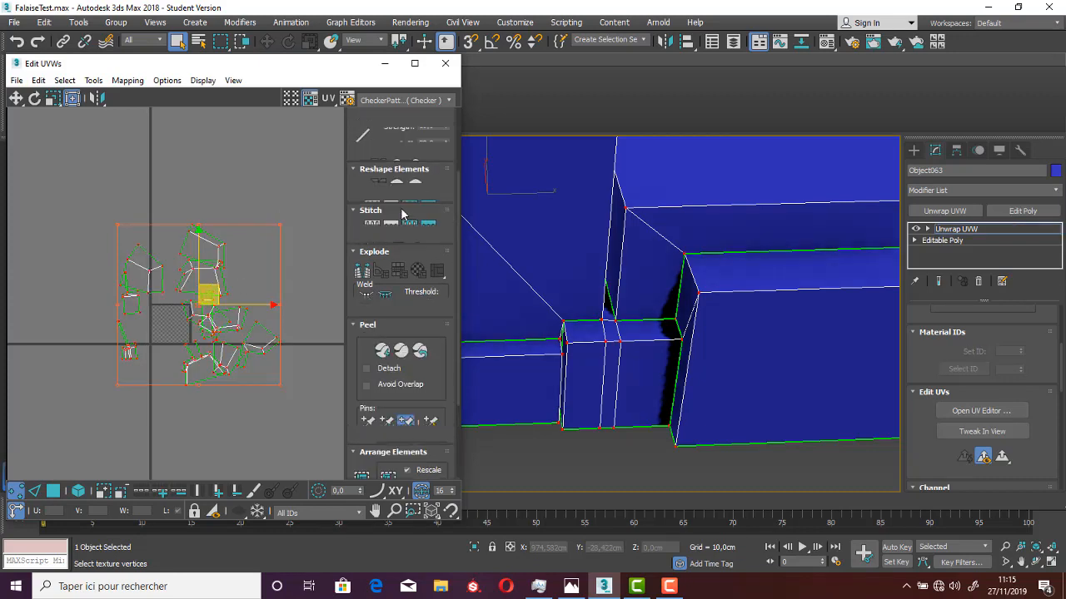
{"action": "left_click", "coordinate": [428, 268]}
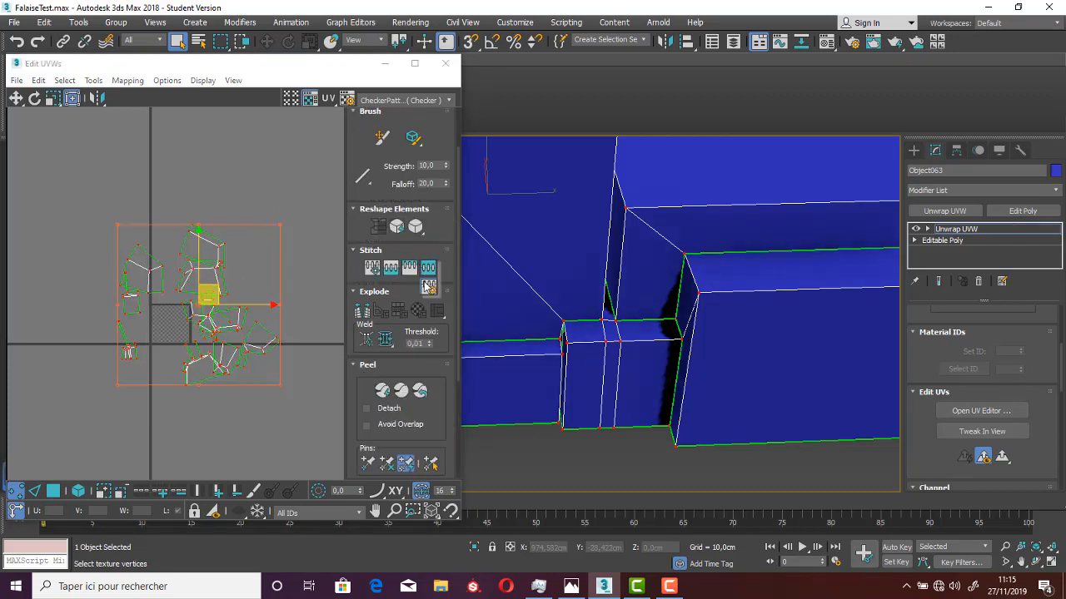
{"action": "left_click", "coordinate": [427, 286]}
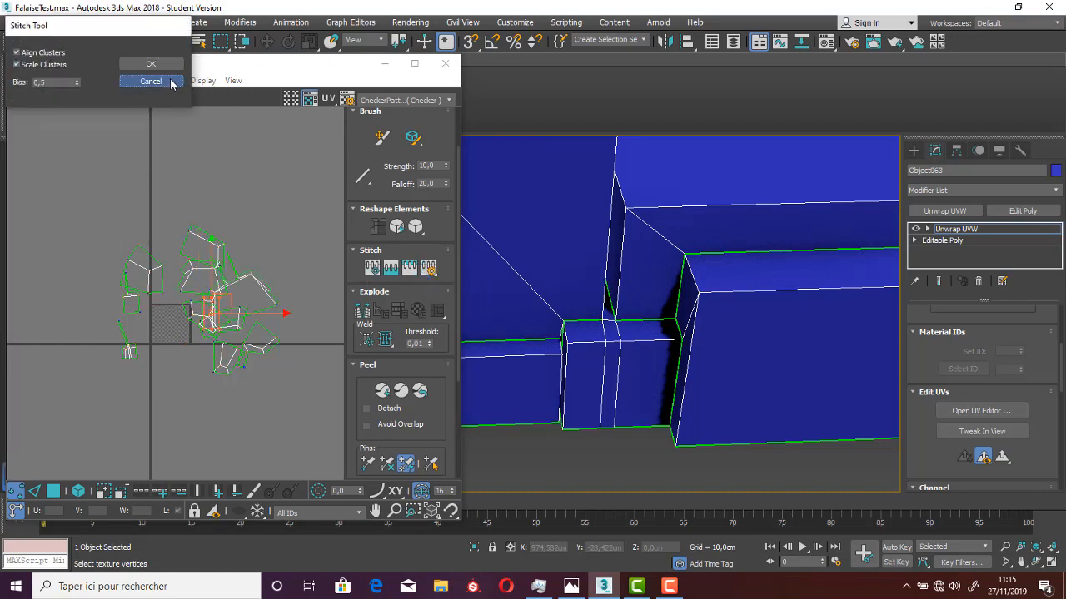
{"action": "left_click", "coordinate": [177, 81]}
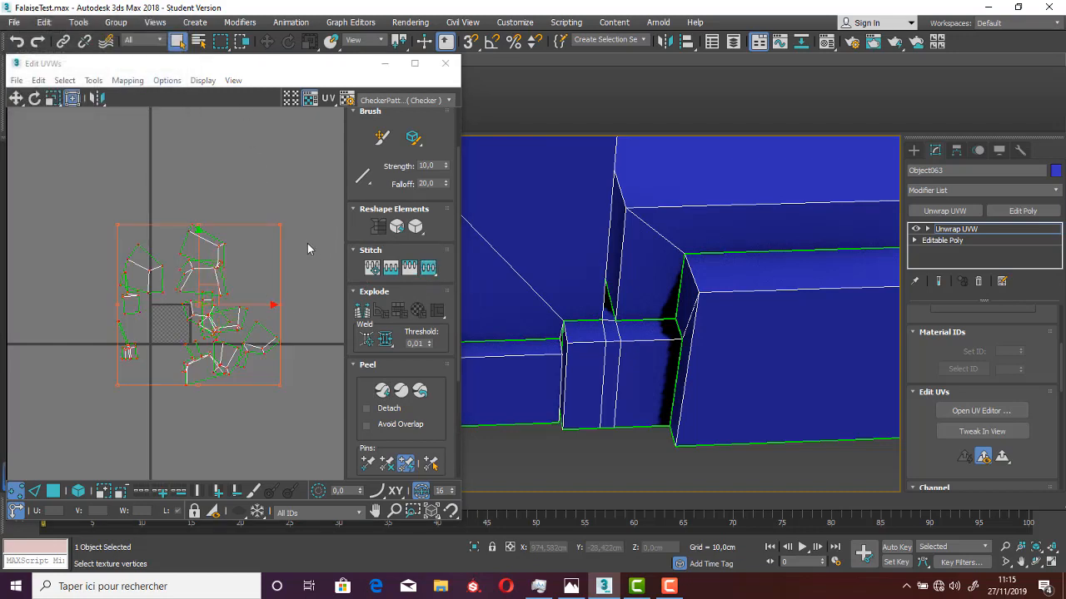
Relax all UV shells by polygon angles with 100 iterations, amount 0.1 and stretch 0
{"action": "left_click", "coordinate": [396, 226]}
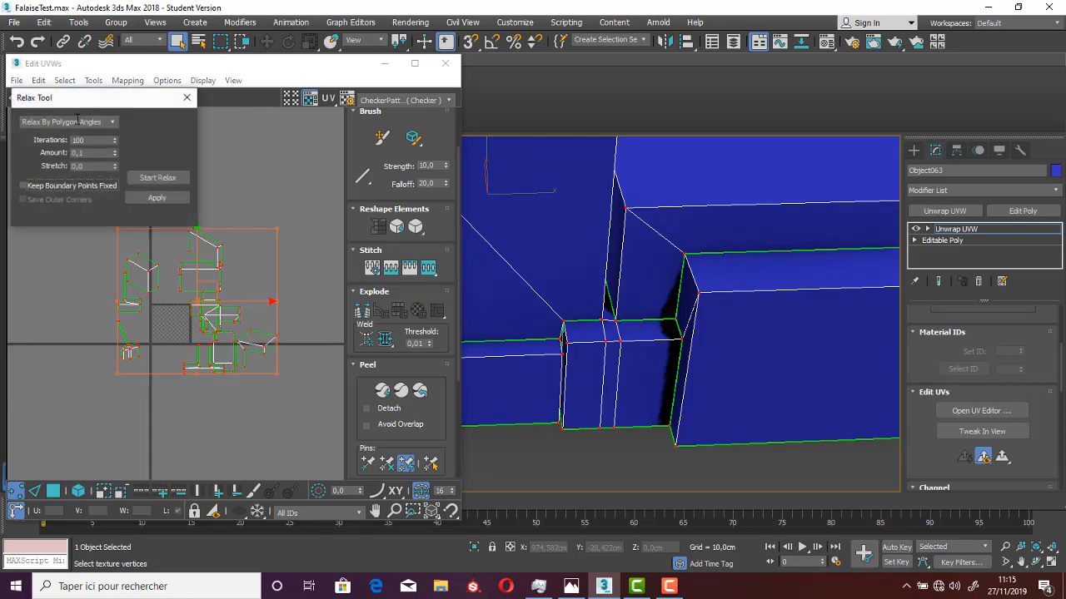
{"action": "left_click", "coordinate": [164, 178]}
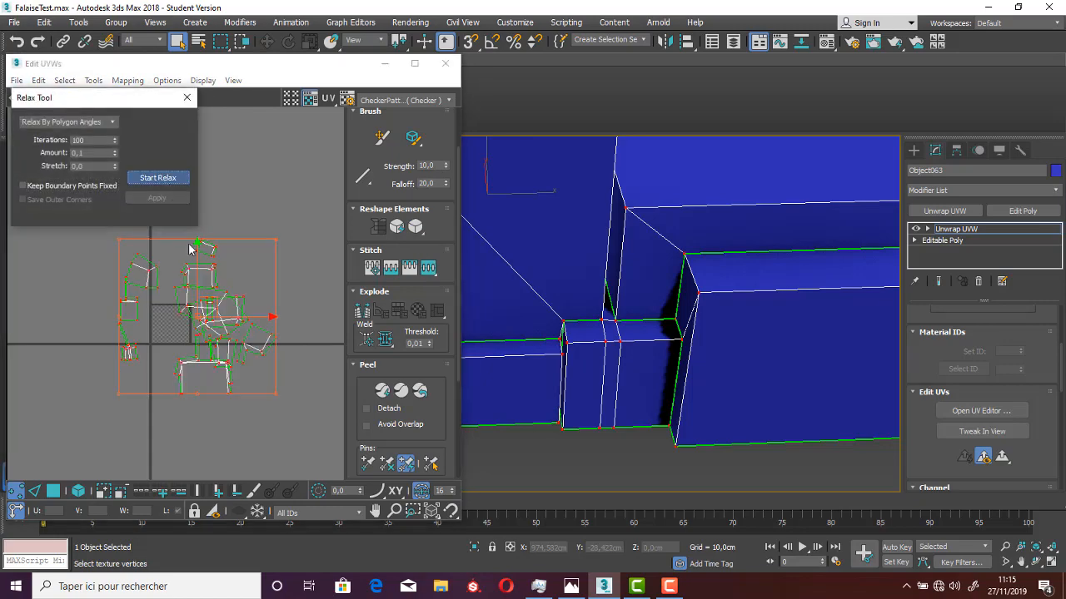
{"action": "scroll", "coordinate": [188, 270], "scroll_direction": "up", "scroll_amount": 5}
{"action": "left_click", "coordinate": [166, 179]}
{"action": "scroll", "coordinate": [211, 360], "scroll_direction": "down", "scroll_amount": 2}
{"action": "scroll", "coordinate": [214, 360], "scroll_direction": "down", "scroll_amount": 2}
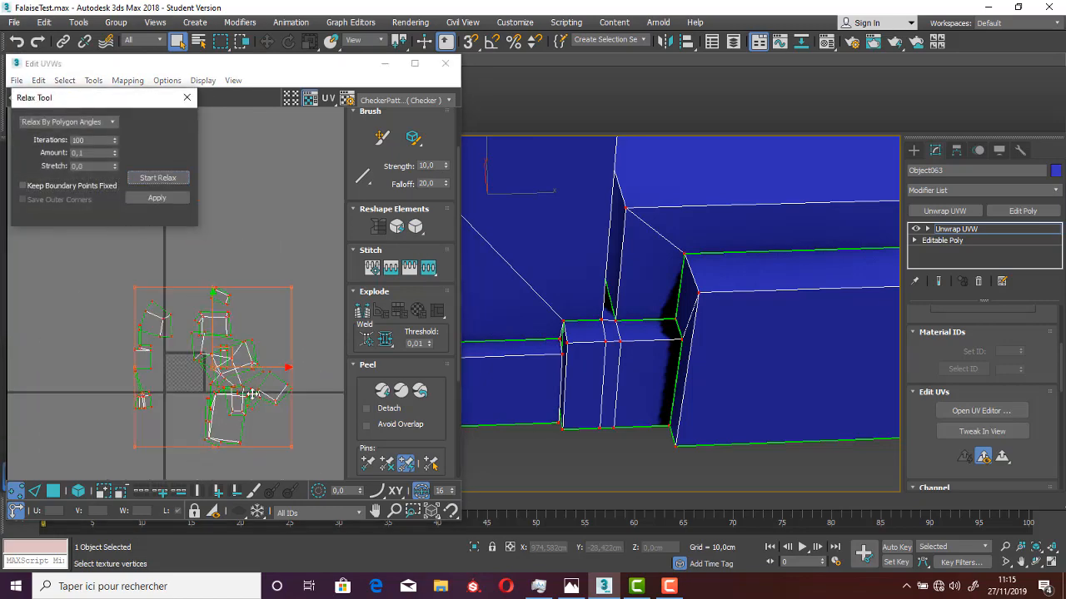
{"action": "middle_click_drag", "start_coordinate": [291, 374], "coordinate": [281, 321]}
Pack all relaxed UV shells into the UV square with rescaling on and 0.02 padding
{"action": "scroll", "coordinate": [401, 432], "scroll_direction": "down", "scroll_amount": 4}
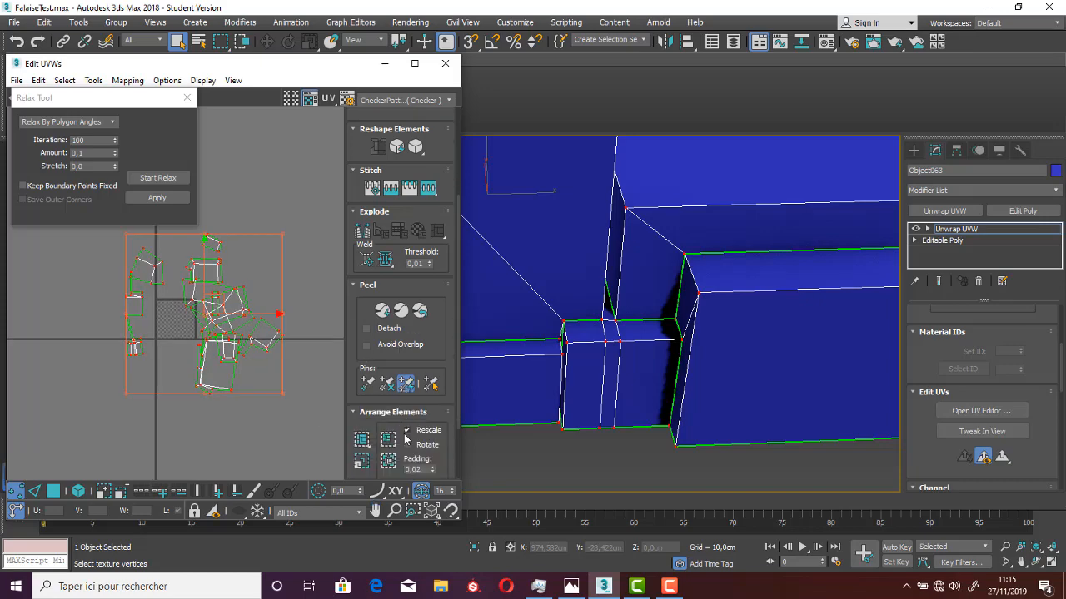
{"action": "left_click", "coordinate": [361, 439]}
{"action": "scroll", "coordinate": [148, 287], "scroll_direction": "up", "scroll_amount": 4}
{"action": "scroll", "coordinate": [148, 286], "scroll_direction": "up", "scroll_amount": 4}
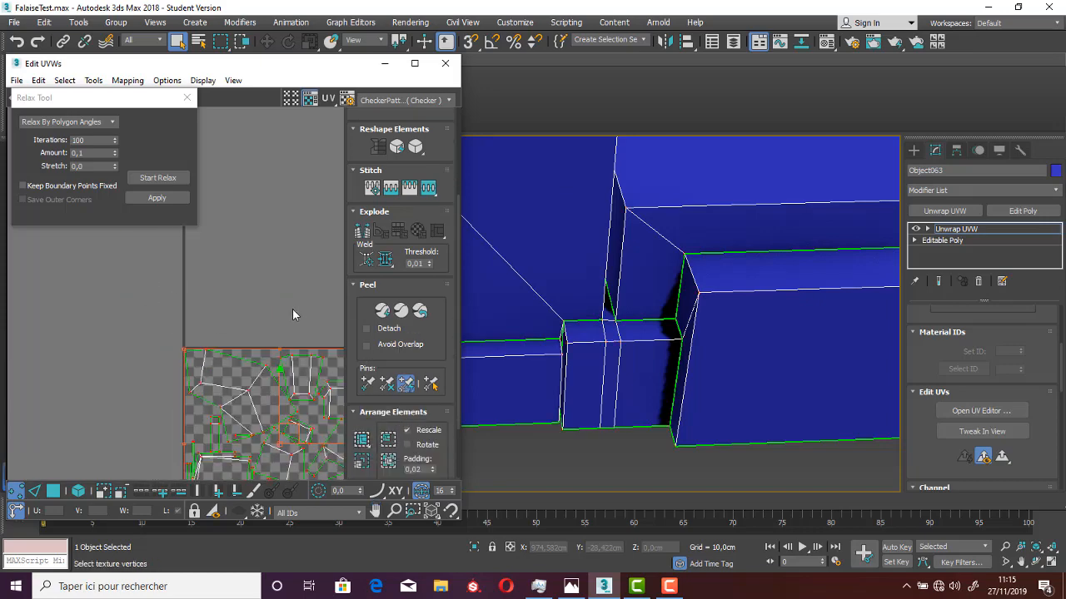
{"action": "middle_click_drag", "start_coordinate": [273, 405], "coordinate": [227, 291]}
{"action": "scroll", "coordinate": [240, 300], "scroll_direction": "up", "scroll_amount": 3}
{"action": "middle_click_drag", "start_coordinate": [235, 368], "coordinate": [229, 275]}
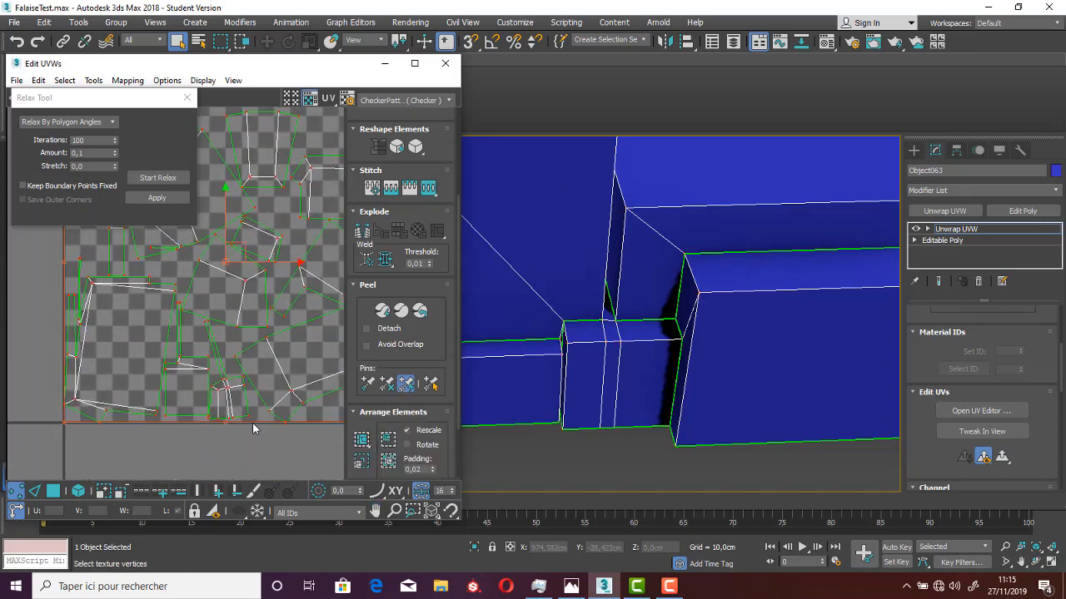
Quick Peel all shells again, repack them into the UV square with 0.02 padding, and close the Relax tool
{"action": "left_click", "coordinate": [381, 308]}
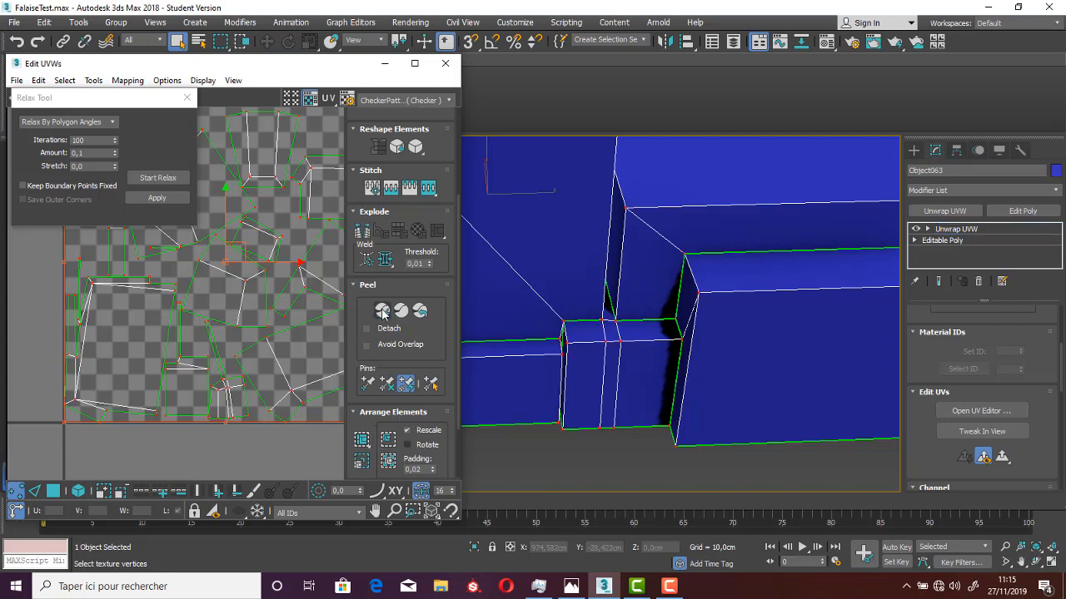
{"action": "left_click", "coordinate": [361, 443]}
{"action": "middle_click_drag", "start_coordinate": [294, 436], "coordinate": [214, 406]}
{"action": "scroll", "coordinate": [250, 351], "scroll_direction": "down", "scroll_amount": 1}
{"action": "middle_click_drag", "start_coordinate": [250, 361], "coordinate": [271, 344]}
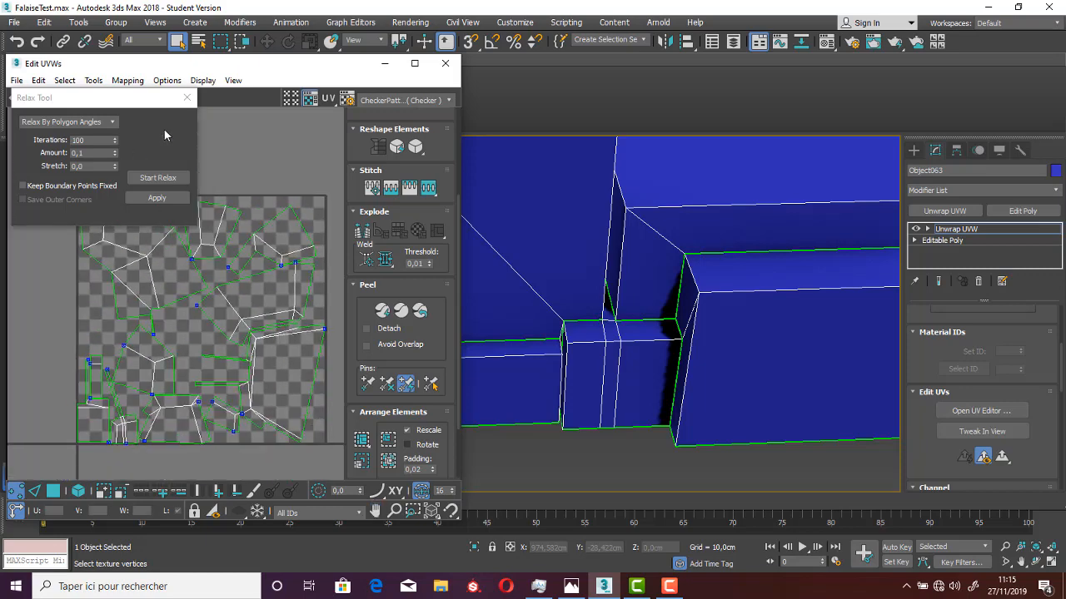
{"action": "left_click", "coordinate": [187, 98]}
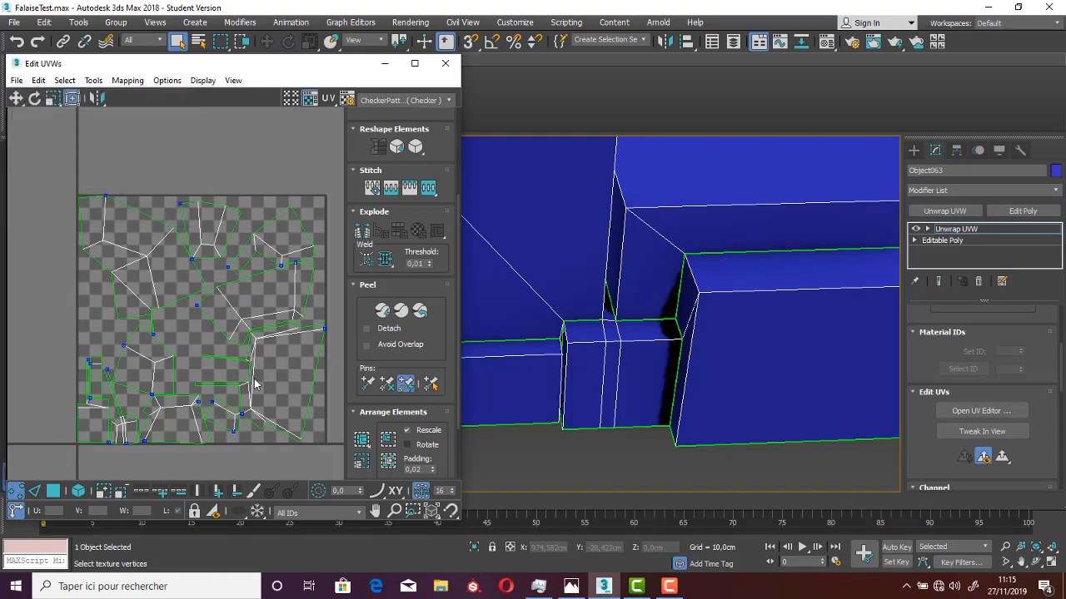
Select the large front block's UV shell, rotate it about 90 degrees clockwise, and move it into the UV square's lower-right corner
{"action": "left_click", "coordinate": [252, 410]}
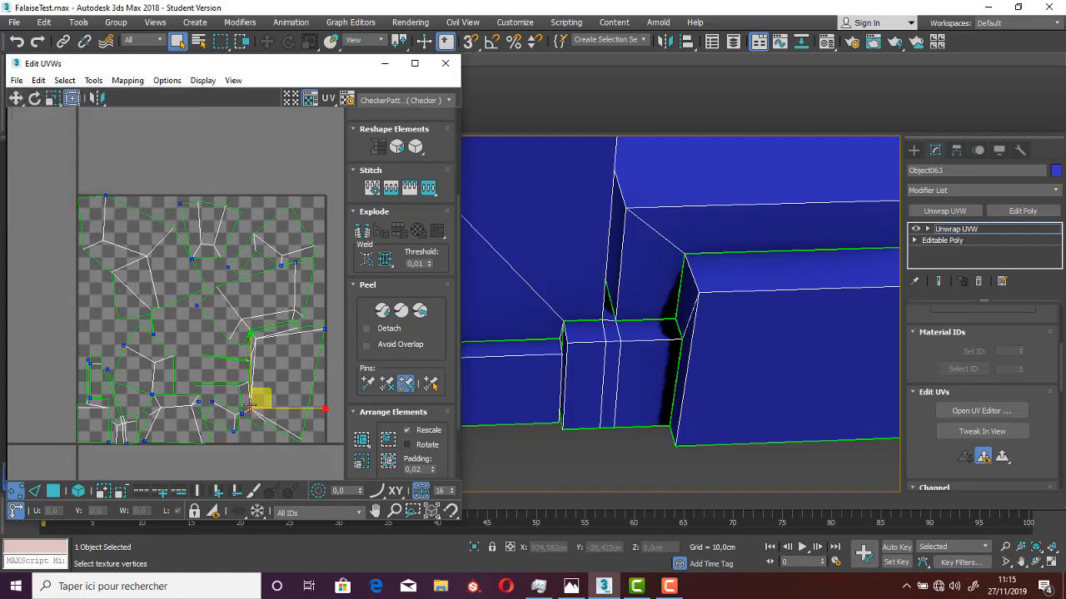
{"action": "left_click", "coordinate": [55, 491]}
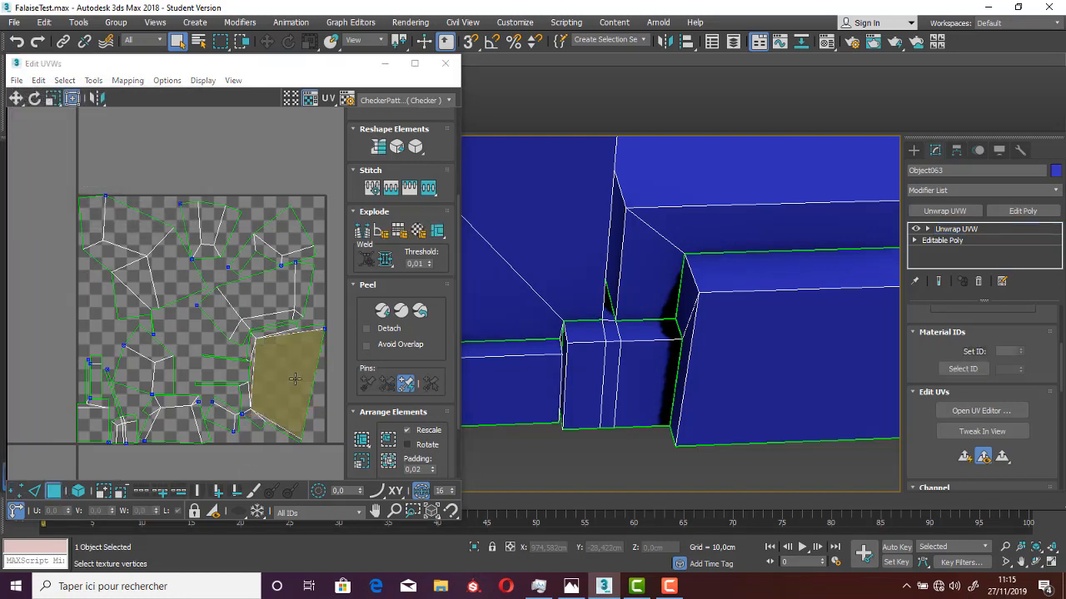
{"action": "left_click", "coordinate": [271, 406]}
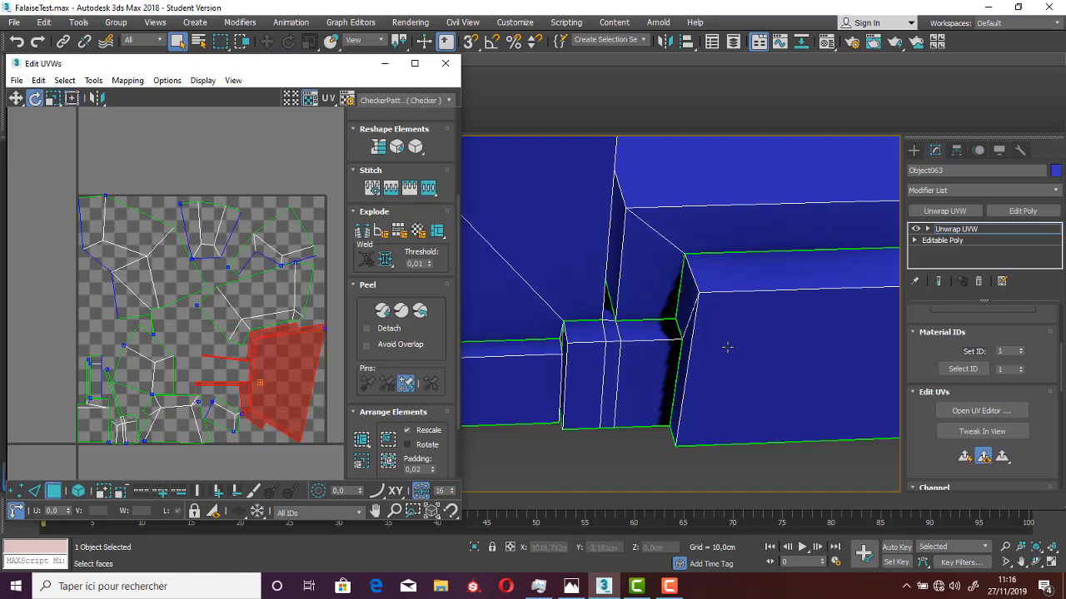
{"action": "scroll", "coordinate": [679, 339], "scroll_direction": "down", "scroll_amount": 5}
{"action": "scroll", "coordinate": [637, 340], "scroll_direction": "down", "scroll_amount": 4}
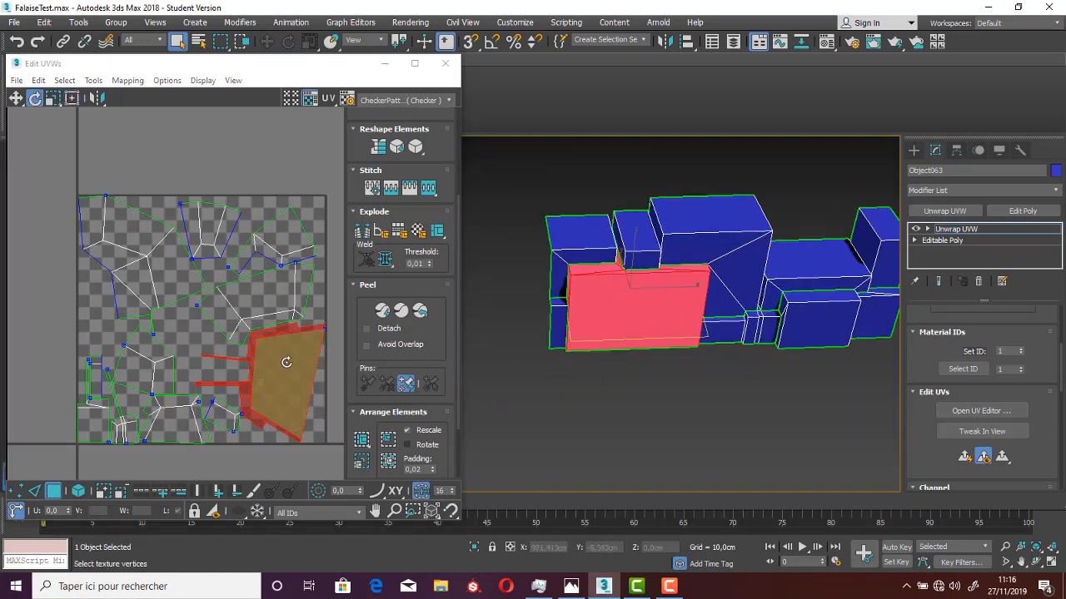
{"action": "left_click_drag", "start_coordinate": [275, 379], "coordinate": [337, 447]}
{"action": "key", "text": "w"}
{"action": "left_click_drag", "start_coordinate": [280, 407], "coordinate": [278, 414]}
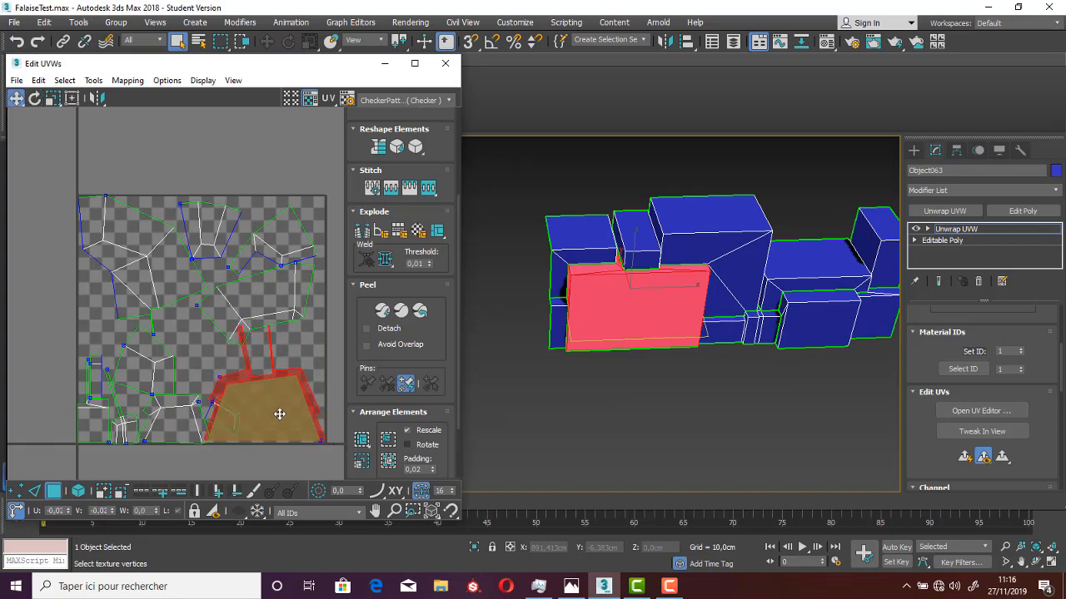
Rotate the upper left-end block's UV shell so its top face sits straight, and straighten the neighbouring shell just below it
{"action": "left_click", "coordinate": [590, 255]}
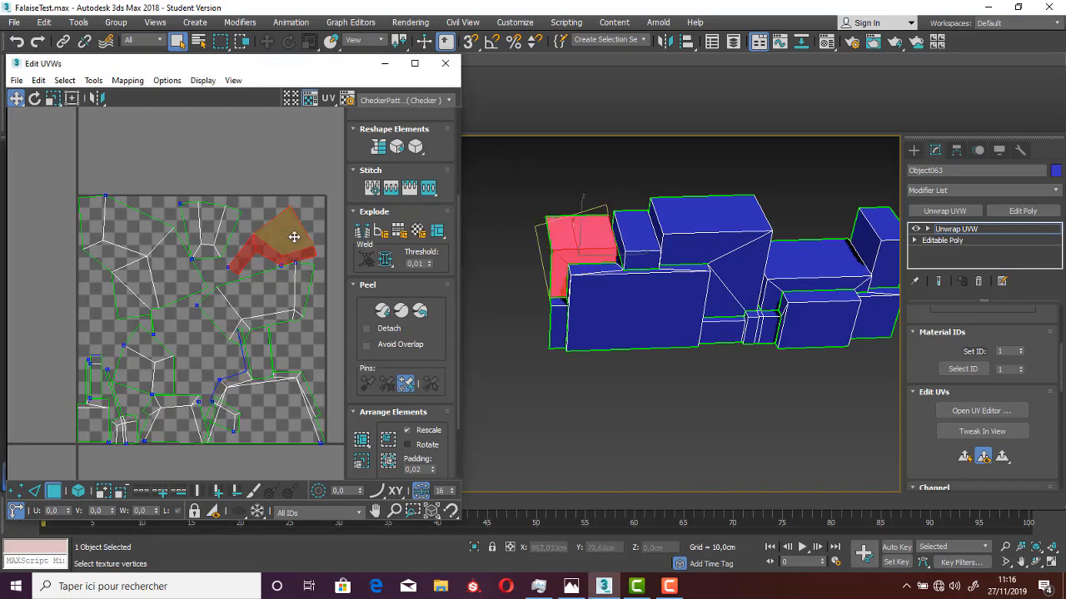
{"action": "key", "text": "e"}
{"action": "left_click_drag", "start_coordinate": [293, 239], "coordinate": [281, 245]}
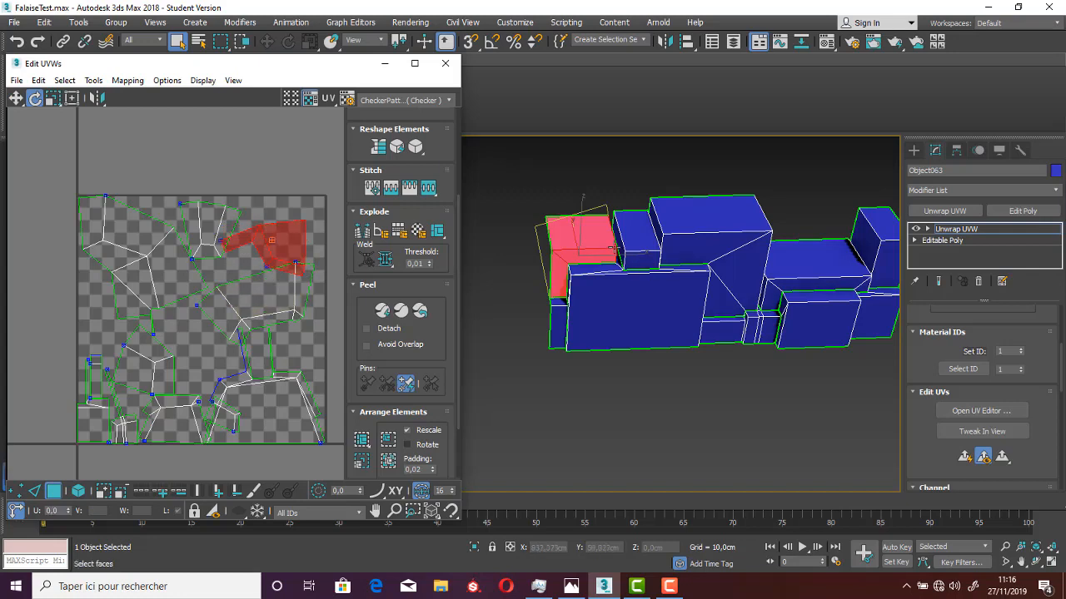
{"action": "left_click", "coordinate": [587, 237]}
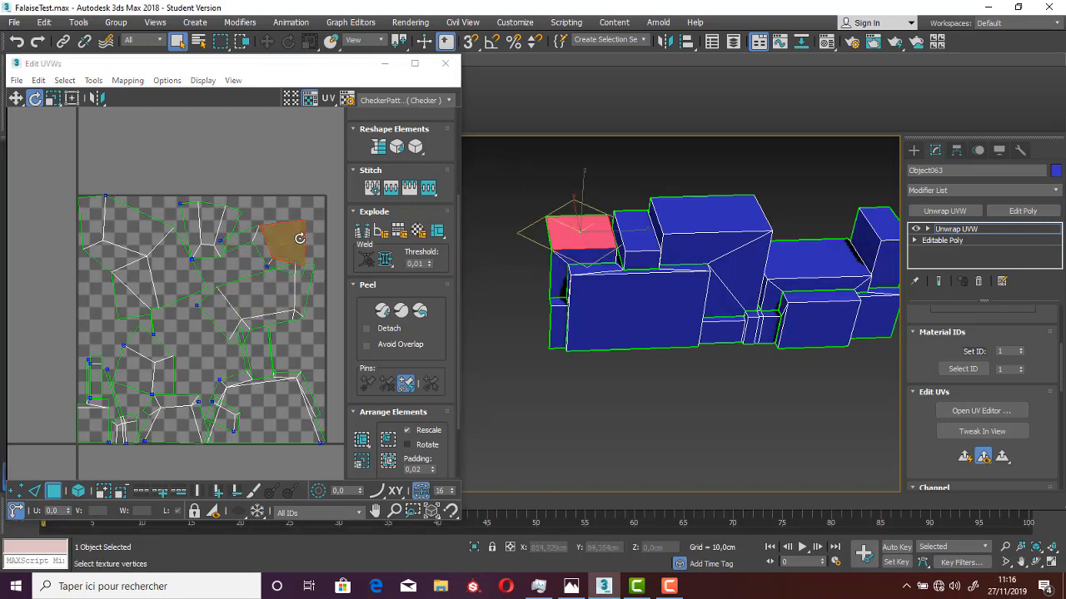
{"action": "left_click", "coordinate": [264, 302]}
{"action": "mouse_move", "coordinate": [265, 302]}
{"action": "left_mouse_down"}
{"action": "mouse_move", "coordinate": [217, 332]}
{"action": "mouse_move", "coordinate": [221, 343]}
{"action": "mouse_move", "coordinate": [219, 326]}
{"action": "mouse_move", "coordinate": [317, 262]}
{"action": "mouse_move", "coordinate": [265, 304]}
{"action": "left_mouse_up"}
Select the tall central block's shell in the upper-left part of the UV square
{"action": "left_click", "coordinate": [135, 266]}
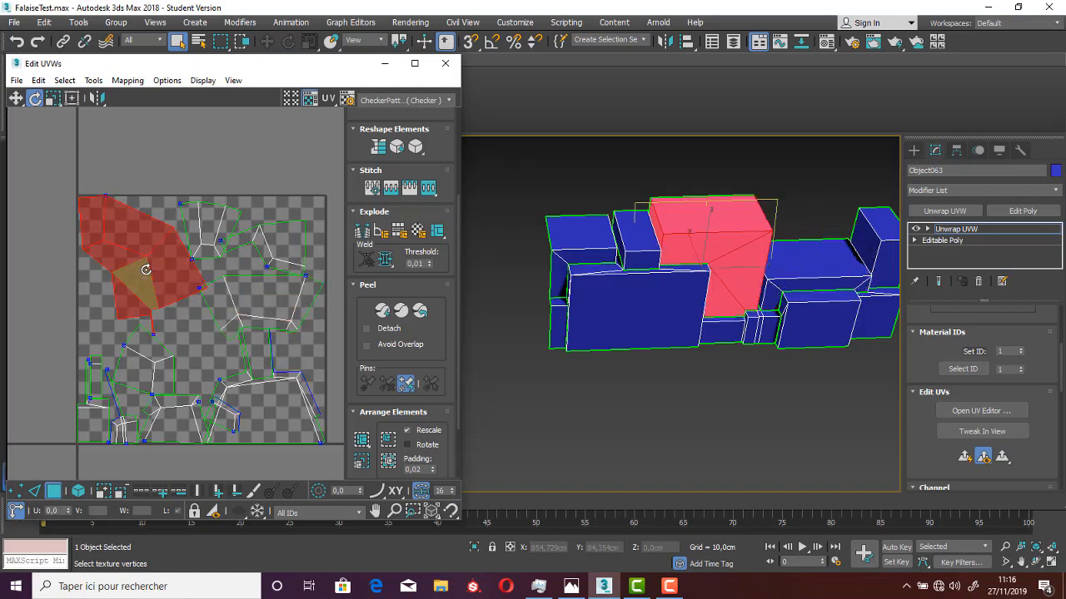
Rotate the selected large UV shell, and repack all shells into the tile with Rescale on and 0.02 padding
{"action": "left_click_drag", "start_coordinate": [180, 270], "coordinate": [133, 289]}
{"action": "left_click", "coordinate": [144, 314]}
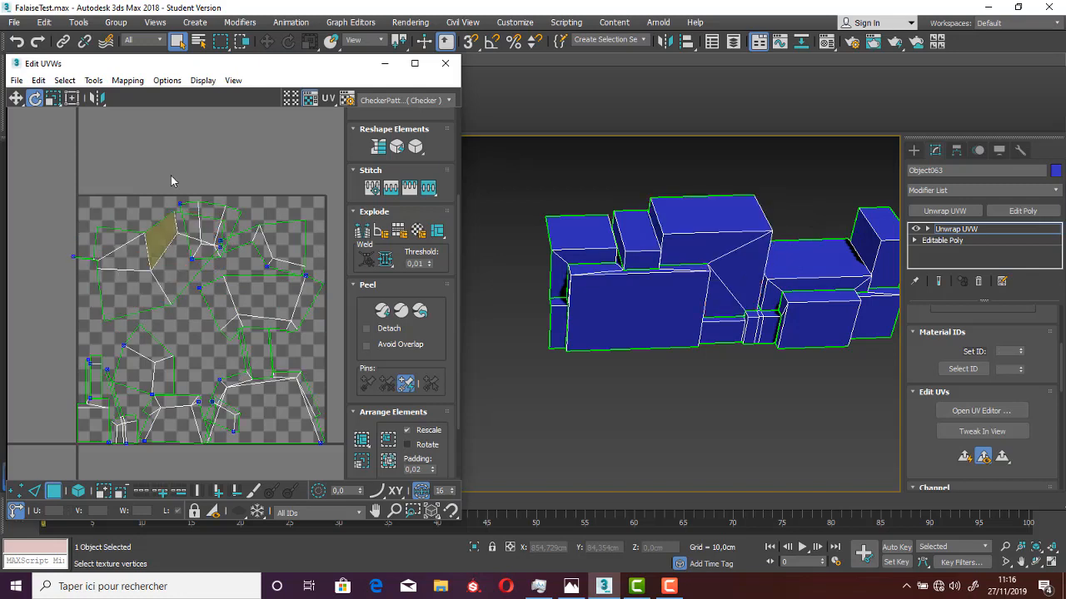
{"action": "key", "text": "ctrl+a"}
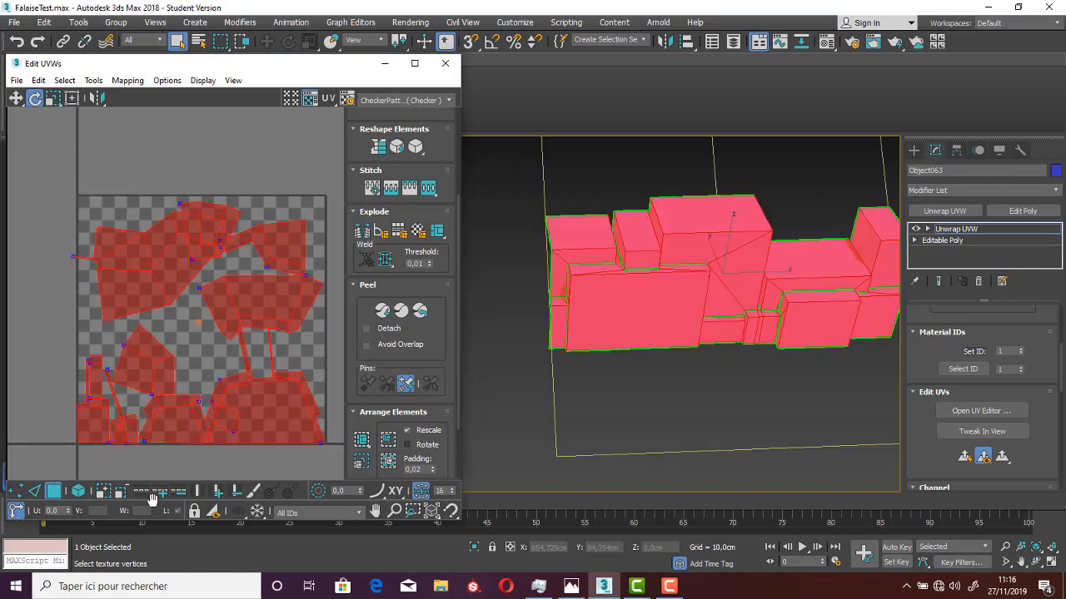
{"action": "left_click", "coordinate": [364, 441]}
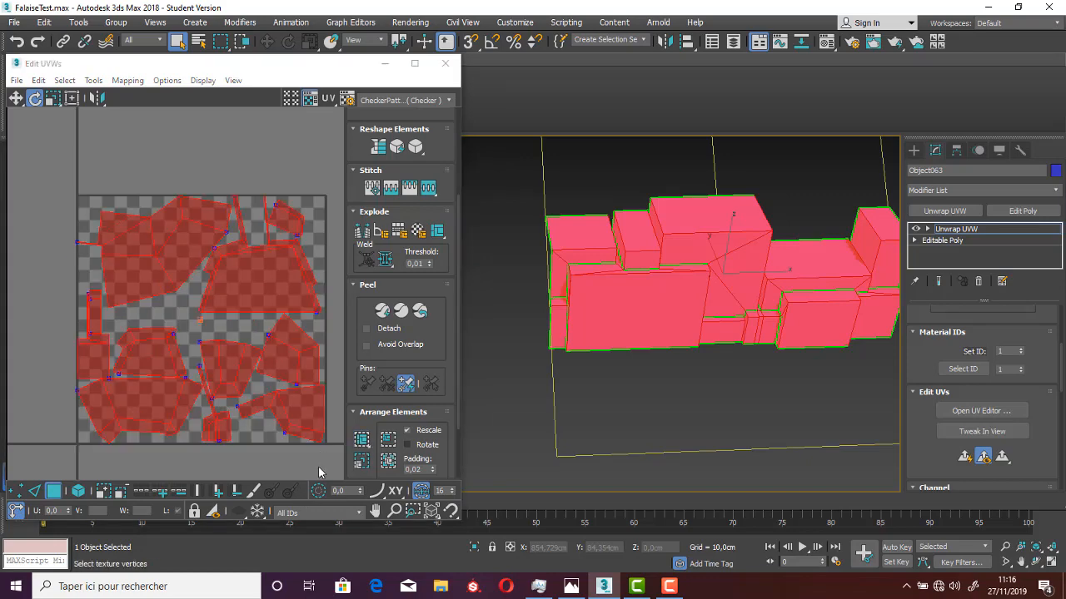
{"action": "left_click", "coordinate": [321, 470]}
{"action": "left_click", "coordinate": [439, 69]}
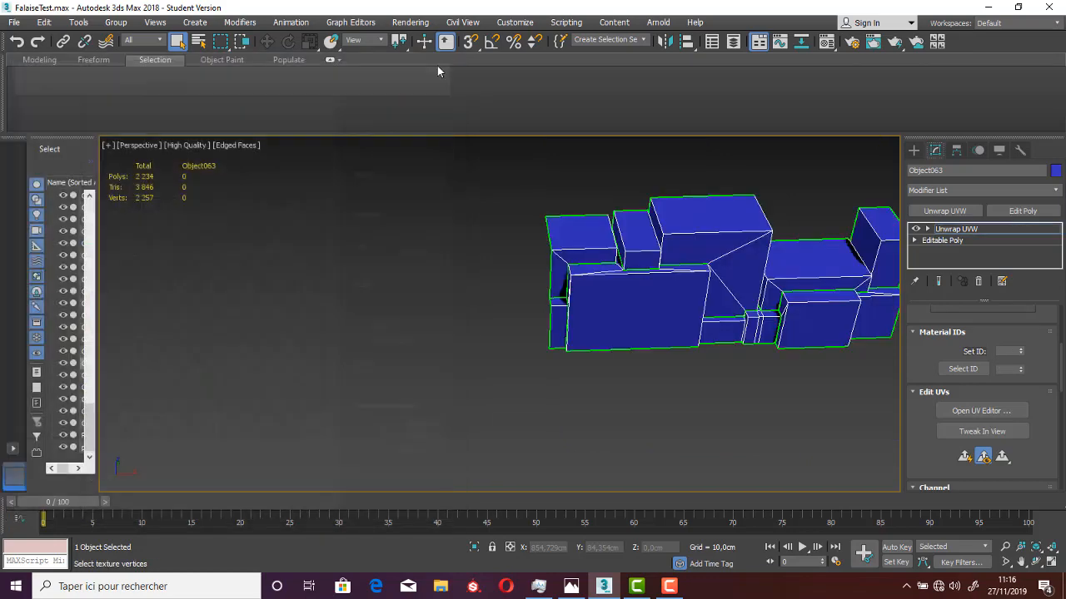
Try isolating the unwrapped block row from the rest of the scene
{"action": "middle_click_drag", "start_coordinate": [526, 281], "coordinate": [614, 318]}
{"action": "scroll", "coordinate": [538, 322], "scroll_direction": "down", "scroll_amount": 3}
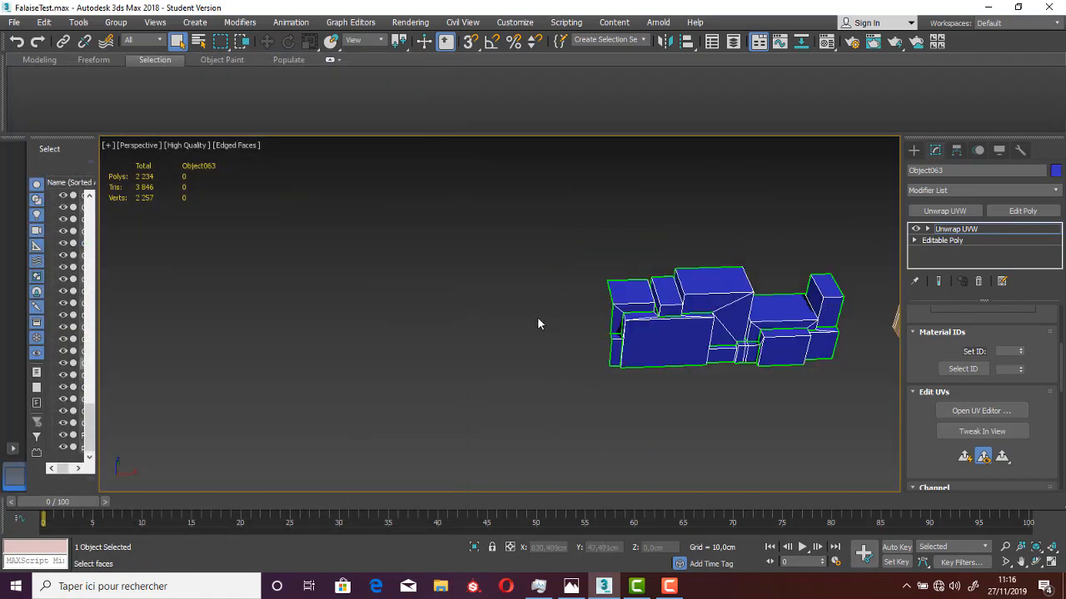
{"action": "left_click", "coordinate": [474, 546]}
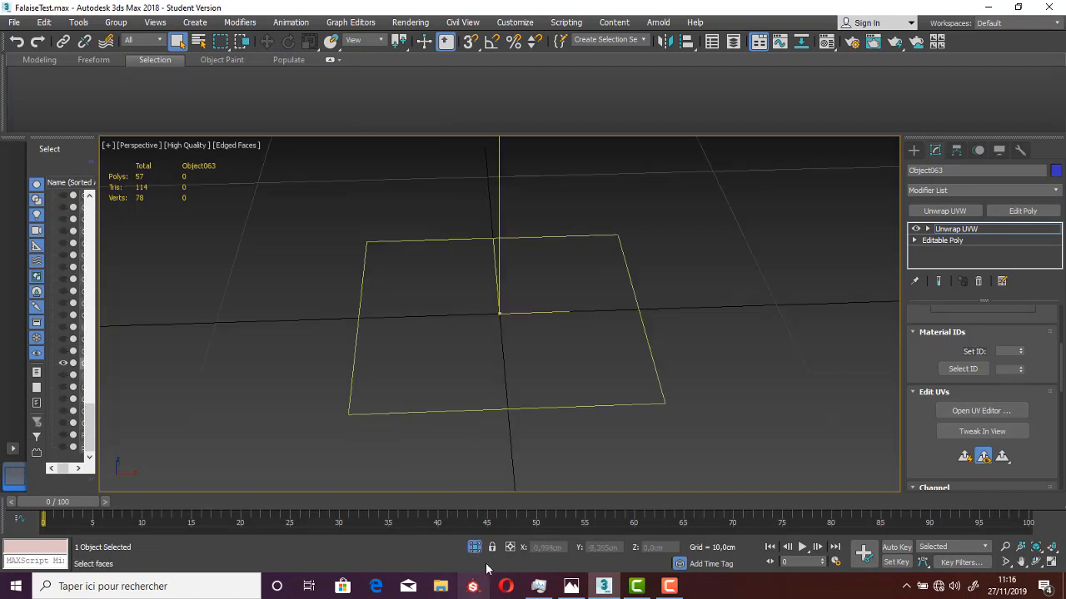
{"action": "left_click", "coordinate": [473, 547]}
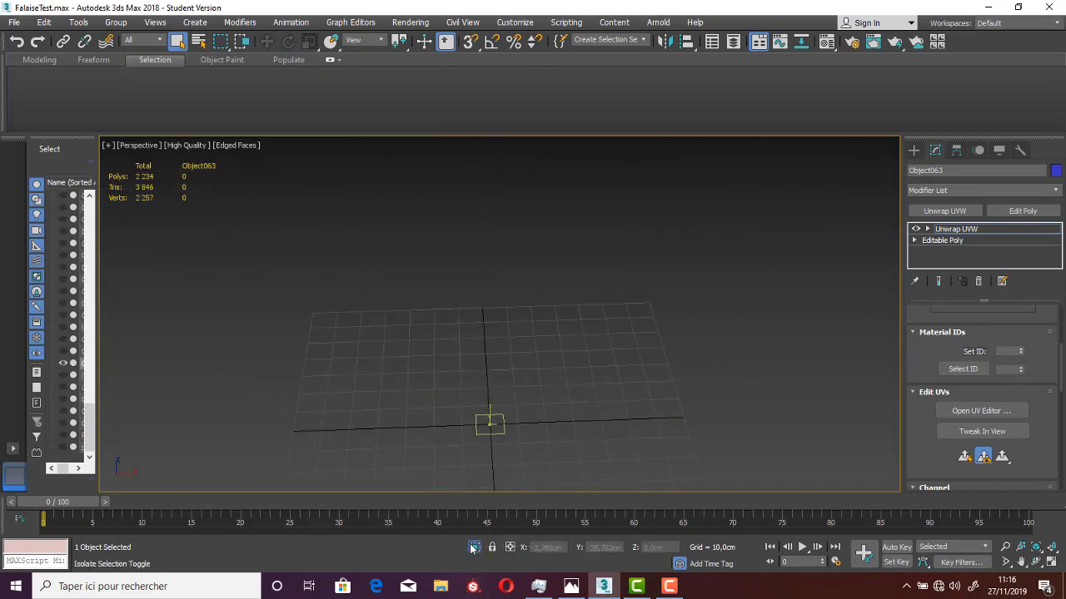
Examine the coloured block walls and the shapes of the irregular dark-blue rock wall in the scene
{"action": "middle_click_drag", "start_coordinate": [519, 387], "coordinate": [565, 389]}
{"action": "middle_click_drag", "start_coordinate": [446, 353], "coordinate": [619, 380]}
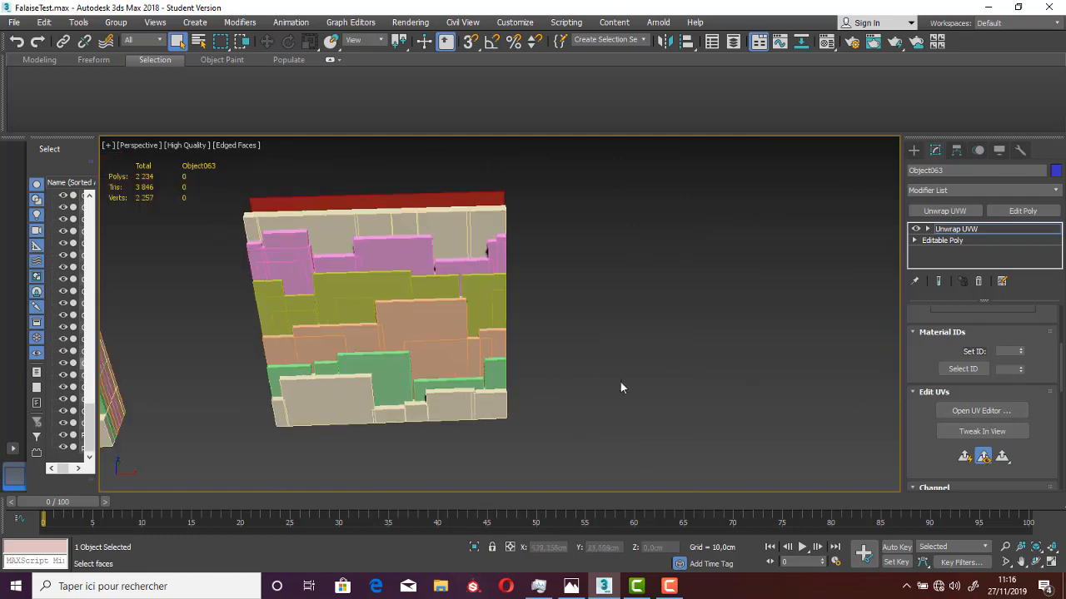
{"action": "middle_click_drag", "start_coordinate": [402, 371], "coordinate": [801, 358]}
{"action": "middle_click_drag", "start_coordinate": [403, 335], "coordinate": [490, 347]}
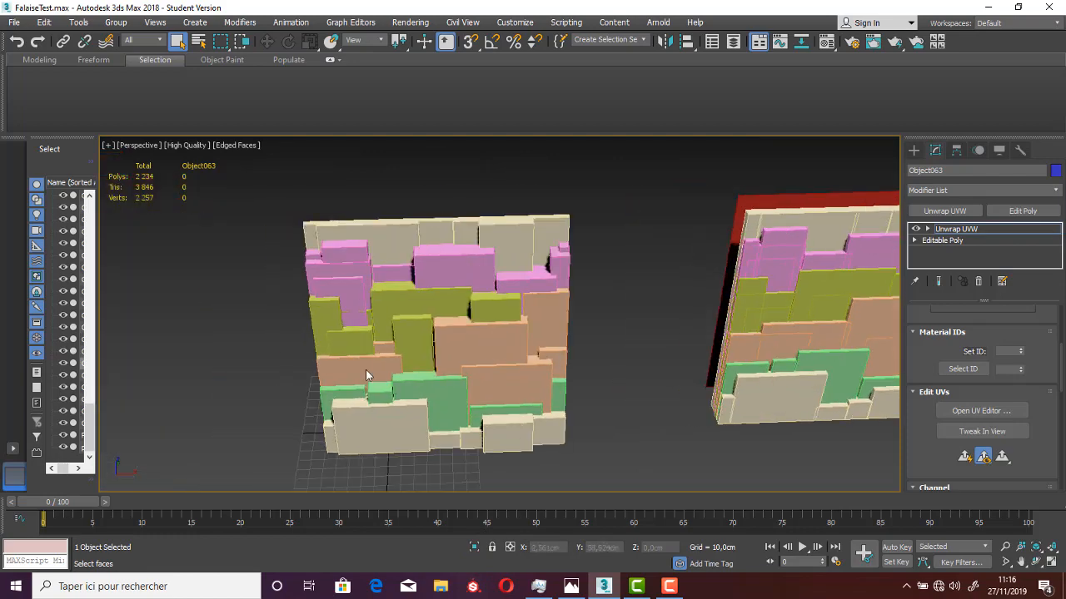
{"action": "middle_click_drag", "start_coordinate": [366, 376], "coordinate": [603, 356]}
{"action": "scroll", "coordinate": [438, 351], "scroll_direction": "down", "scroll_amount": 7}
{"action": "middle_click_drag", "start_coordinate": [358, 359], "coordinate": [507, 332]}
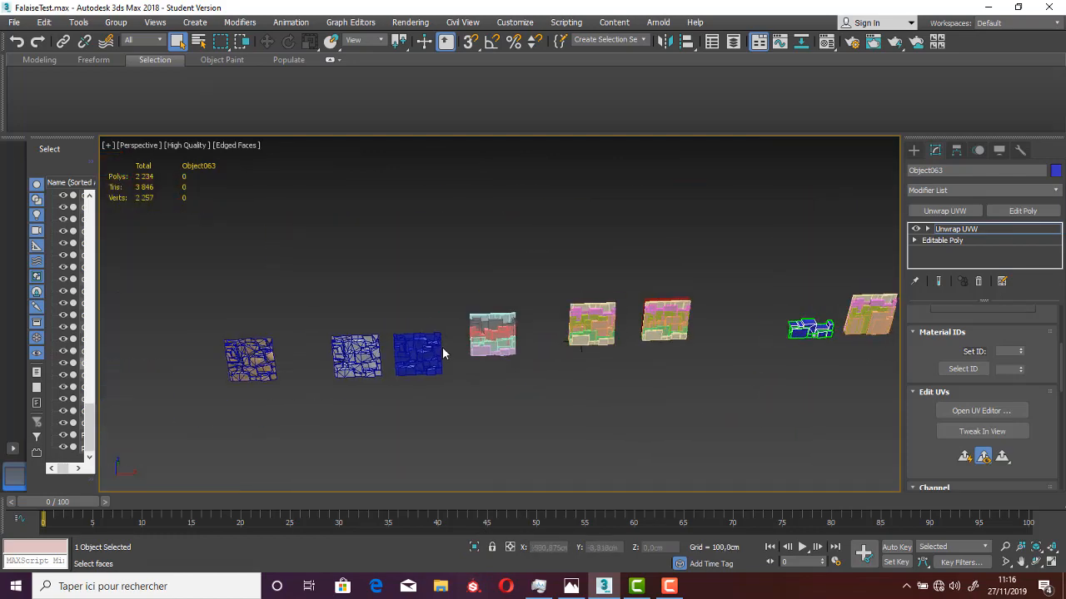
{"action": "scroll", "coordinate": [442, 352], "scroll_direction": "up", "scroll_amount": 8}
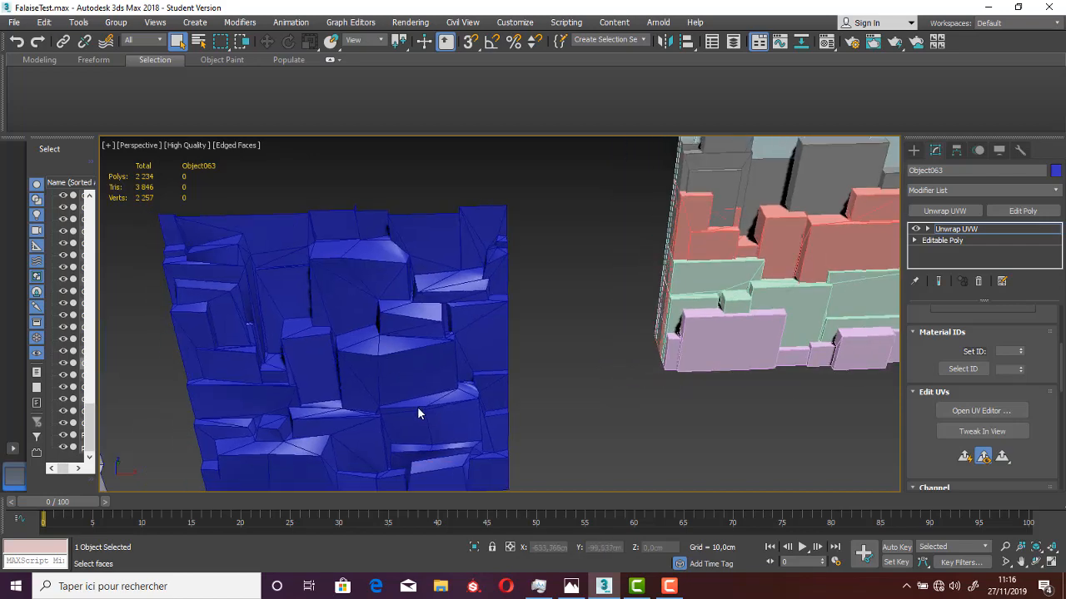
{"action": "scroll", "coordinate": [412, 392], "scroll_direction": "up", "scroll_amount": 5}
{"action": "scroll", "coordinate": [425, 358], "scroll_direction": "down", "scroll_amount": 2}
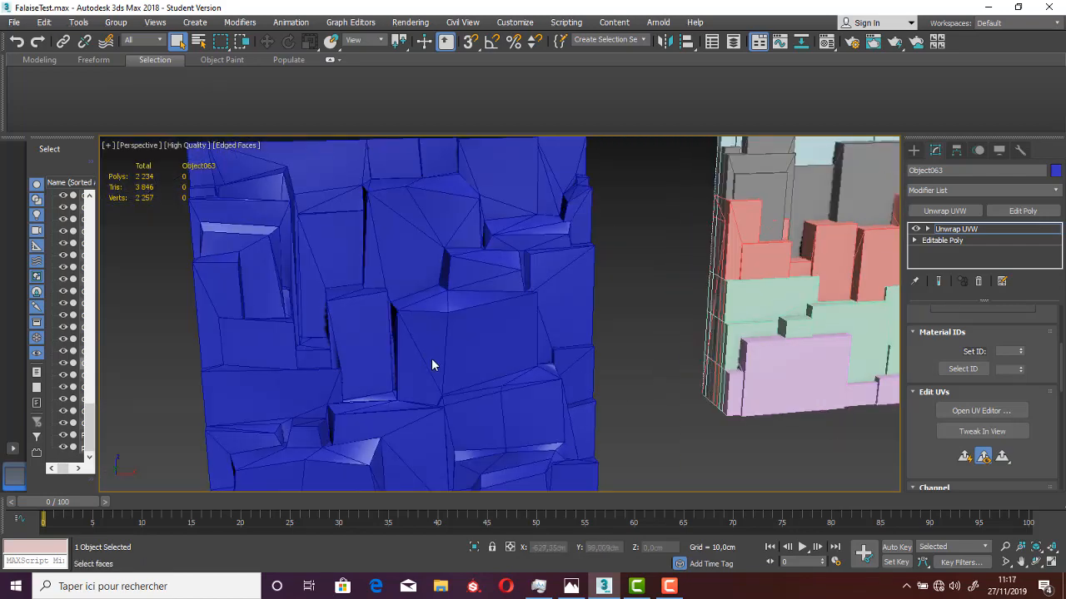
{"action": "scroll", "coordinate": [432, 365], "scroll_direction": "down", "scroll_amount": 4}
{"action": "scroll", "coordinate": [432, 365], "scroll_direction": "up", "scroll_amount": 4}
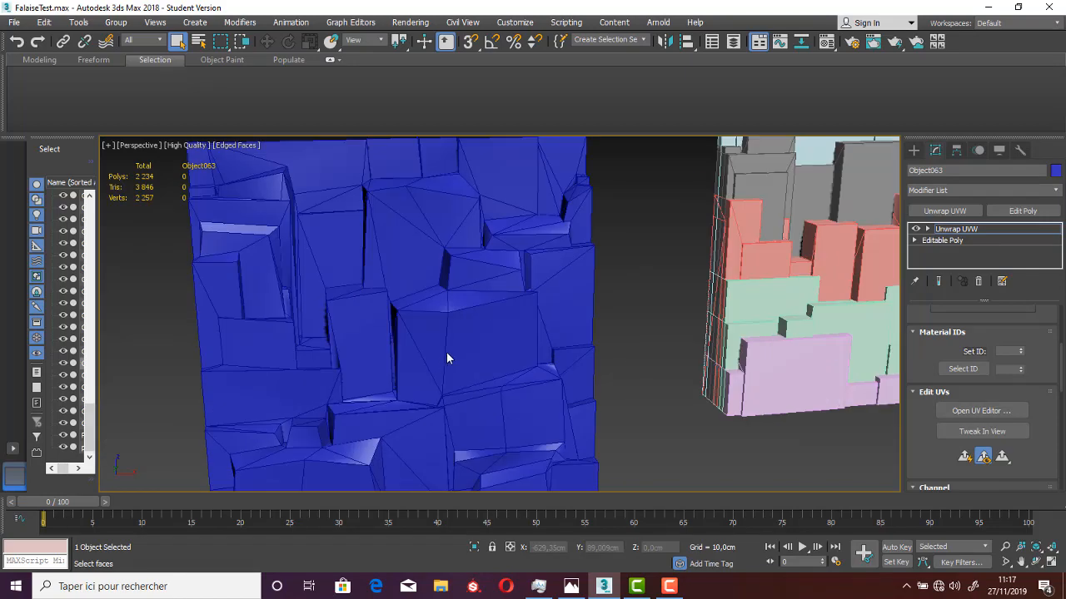
Return the block row's Unwrap UVW modifier to top level and select the irregular dark-blue rock wall
{"action": "right_click", "coordinate": [476, 302]}
{"action": "left_click", "coordinate": [454, 289]}
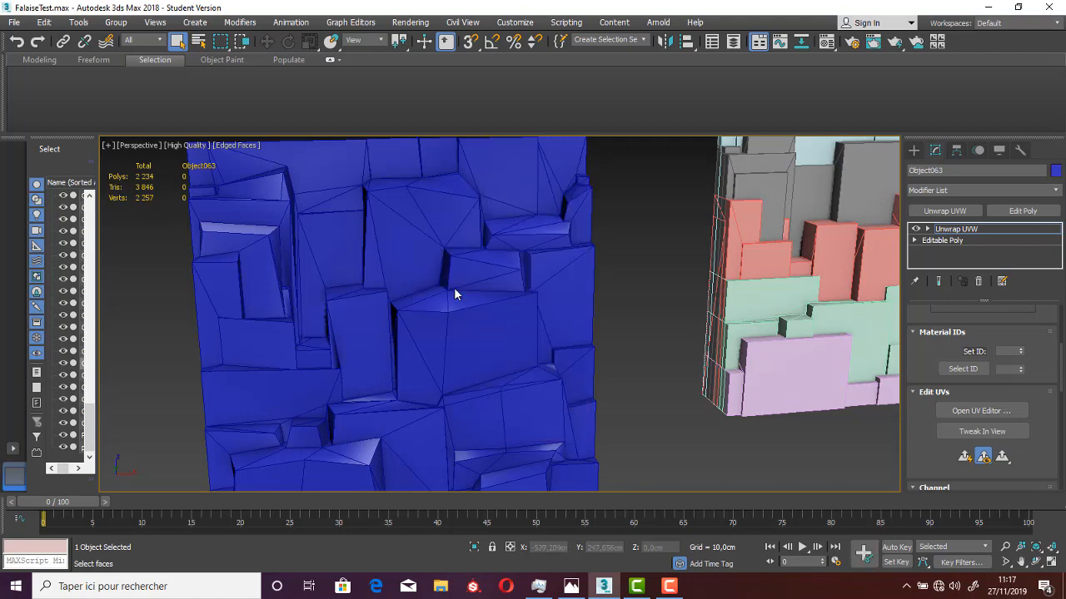
{"action": "right_click", "coordinate": [450, 289]}
{"action": "left_click", "coordinate": [433, 278]}
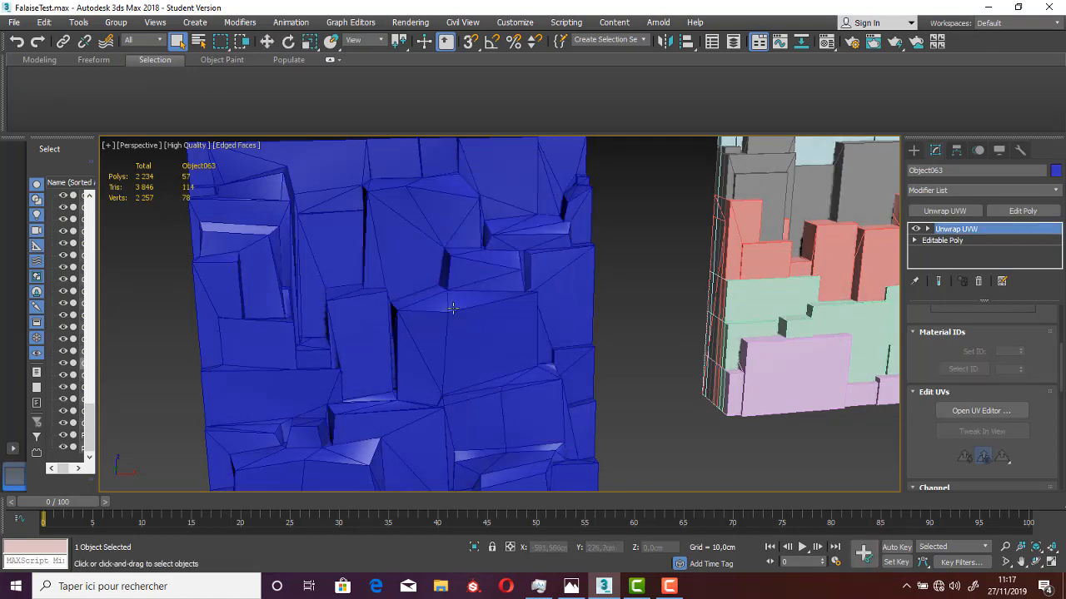
{"action": "left_click", "coordinate": [454, 309]}
Select the unwrapped block row Object063 and convert it to an Editable Poly
{"action": "scroll", "coordinate": [555, 363], "scroll_direction": "down", "scroll_amount": 3}
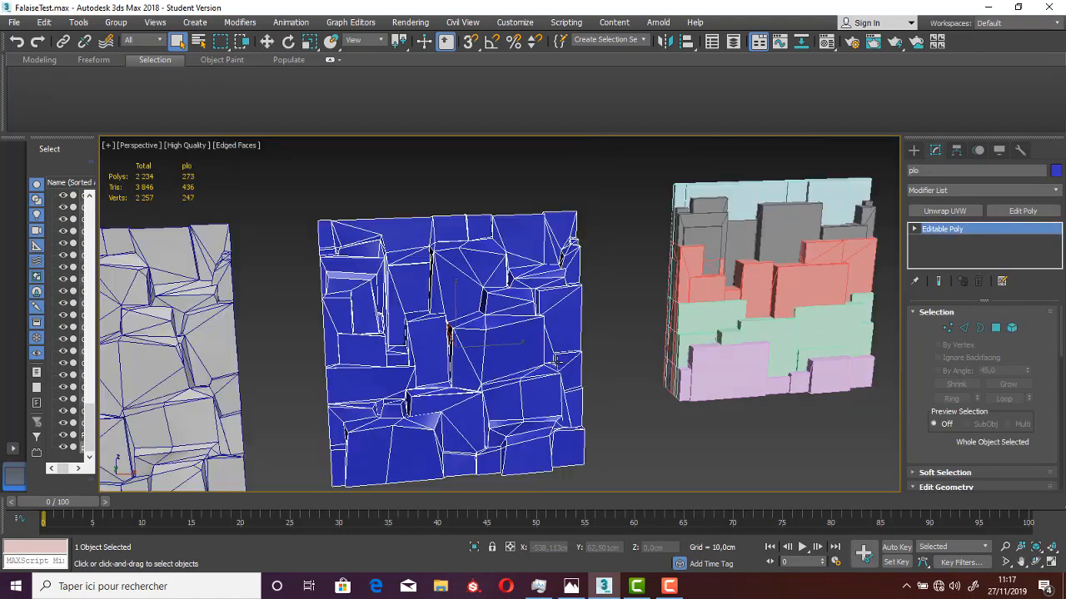
{"action": "middle_click_drag", "start_coordinate": [581, 331], "coordinate": [628, 286], "text": "alt"}
{"action": "left_click", "coordinate": [535, 345]}
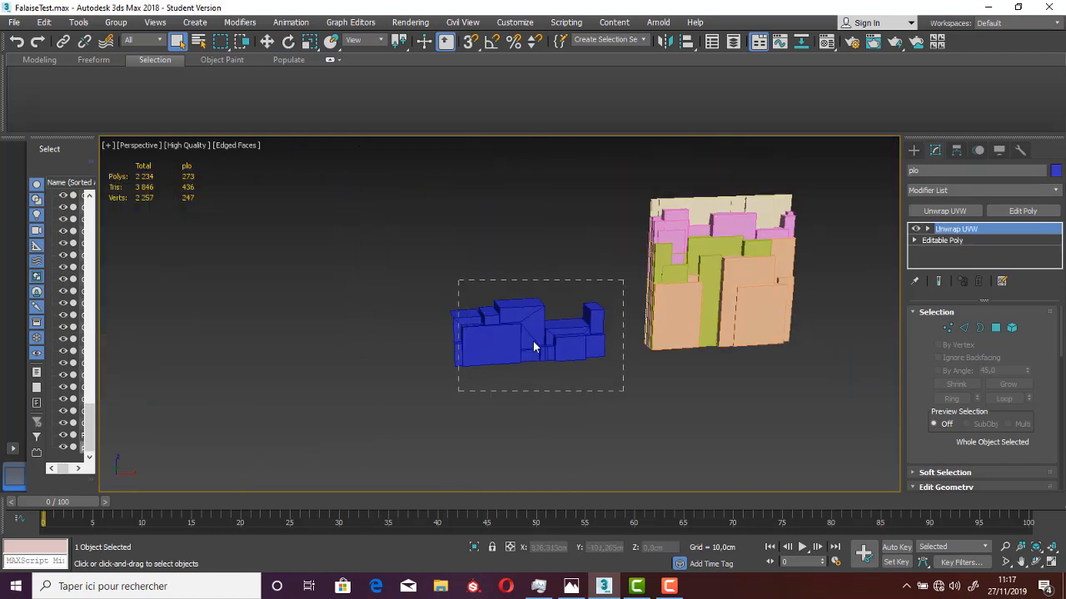
{"action": "scroll", "coordinate": [558, 317], "scroll_direction": "up", "scroll_amount": 4}
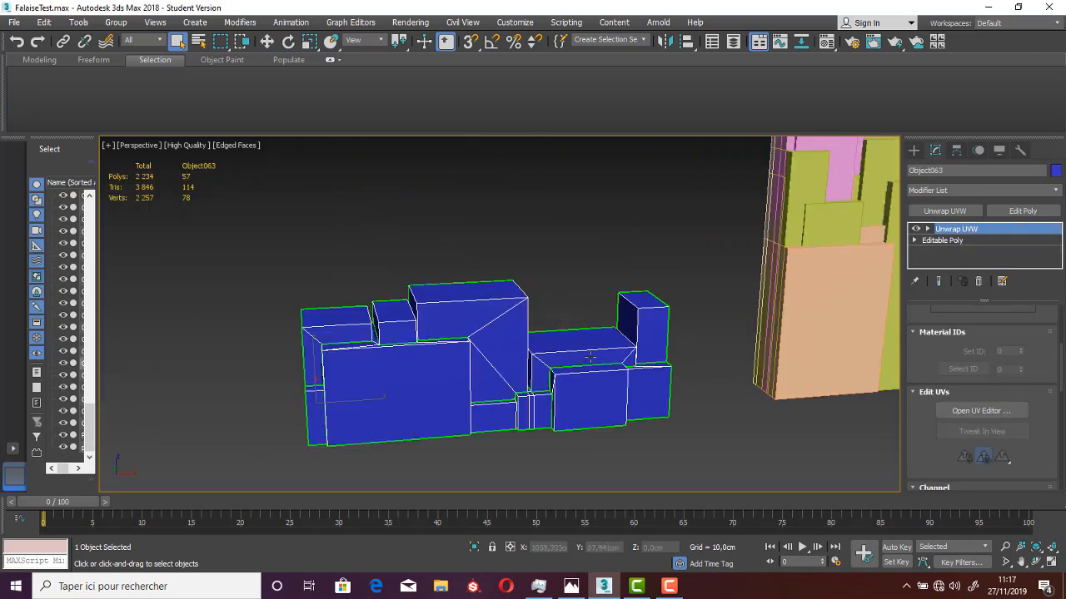
{"action": "right_click", "coordinate": [553, 360]}
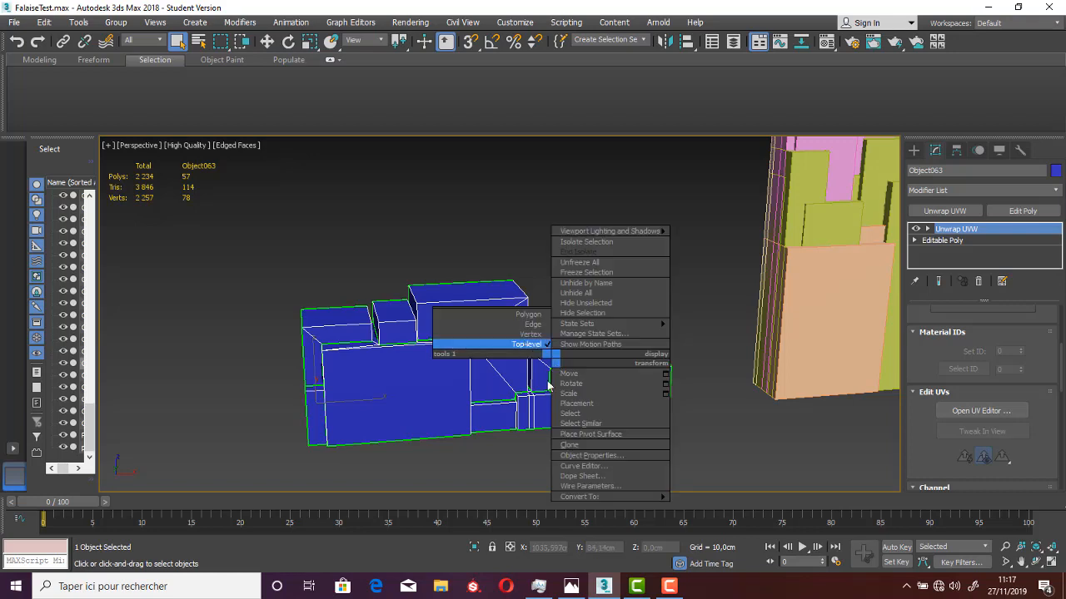
{"action": "mouse_move", "coordinate": [583, 497]}
{"action": "left_click", "coordinate": [727, 508]}
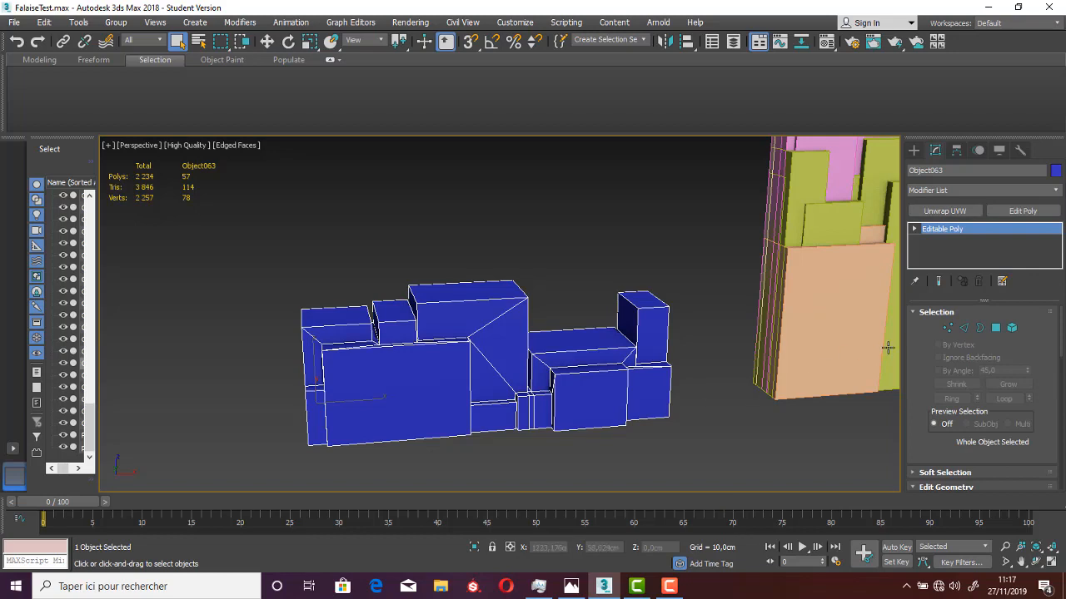
At vertex level, select the inner front and upper vertices of the block row, leaving the bottom edge out
{"action": "left_click", "coordinate": [947, 327]}
{"action": "key", "text": "1"}
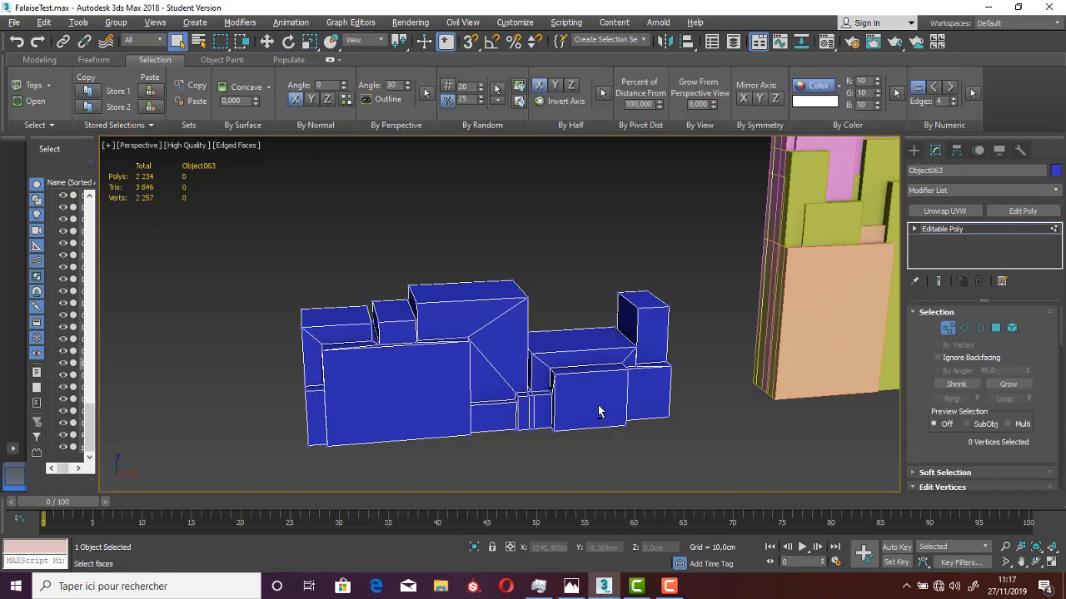
{"action": "middle_click_drag", "start_coordinate": [600, 411], "coordinate": [594, 409], "text": "alt"}
{"action": "left_click_drag", "start_coordinate": [437, 390], "coordinate": [325, 400]}
{"action": "middle_click_drag", "start_coordinate": [325, 400], "coordinate": [363, 402], "text": "alt"}
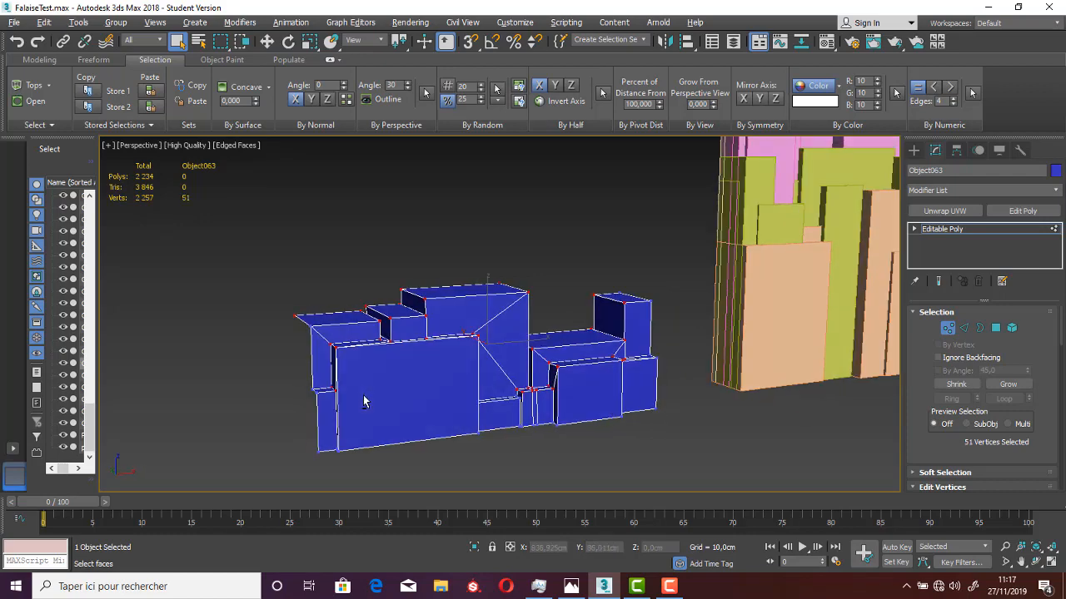
Refine the vertex selection by removing the block row's outer back corner vertex and adding the missed inner vertices
{"action": "left_click", "coordinate": [295, 316], "text": "alt"}
{"action": "middle_click_drag", "start_coordinate": [382, 430], "coordinate": [441, 429], "text": "alt"}
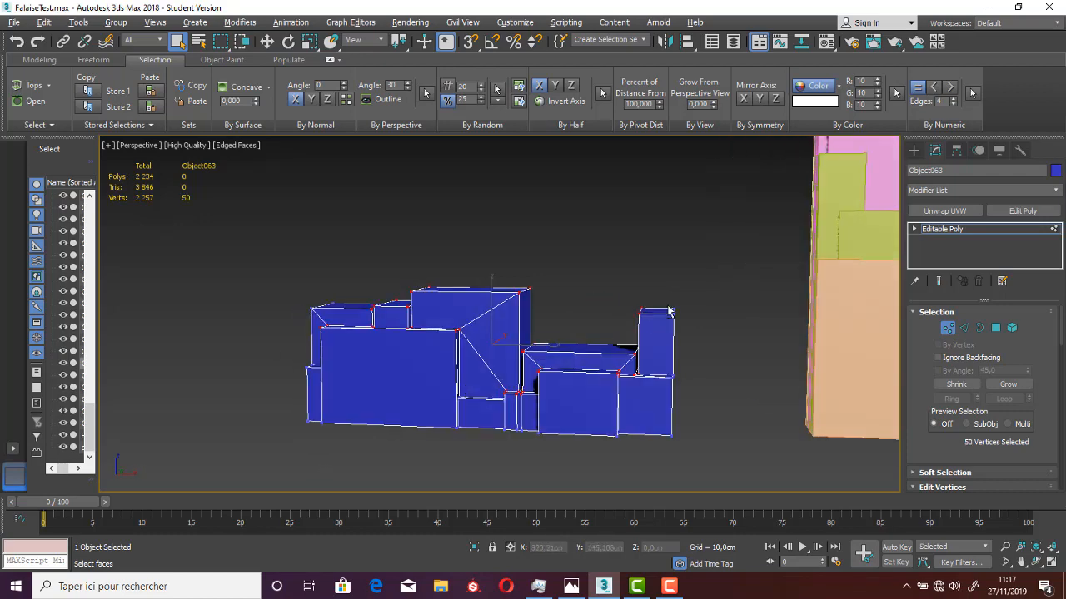
{"action": "middle_click_drag", "start_coordinate": [510, 338], "coordinate": [485, 391], "text": "alt"}
{"action": "left_click_drag", "start_coordinate": [480, 410], "coordinate": [458, 374], "text": "ctrl"}
{"action": "mouse_move", "coordinate": [484, 358]}
{"action": "middle_mouse_down", "text": "alt"}
{"action": "mouse_move", "coordinate": [501, 359]}
{"action": "mouse_move", "coordinate": [493, 350]}
{"action": "middle_mouse_up", "text": "alt"}
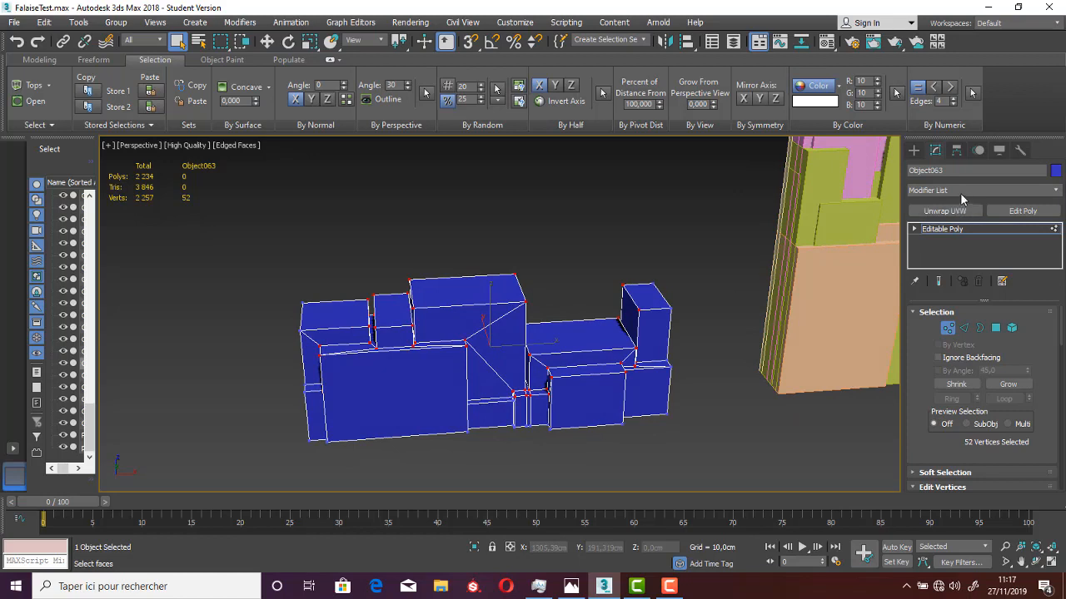
Apply a Noise modifier to the selected vertices of the block row
{"action": "left_click", "coordinate": [960, 190]}
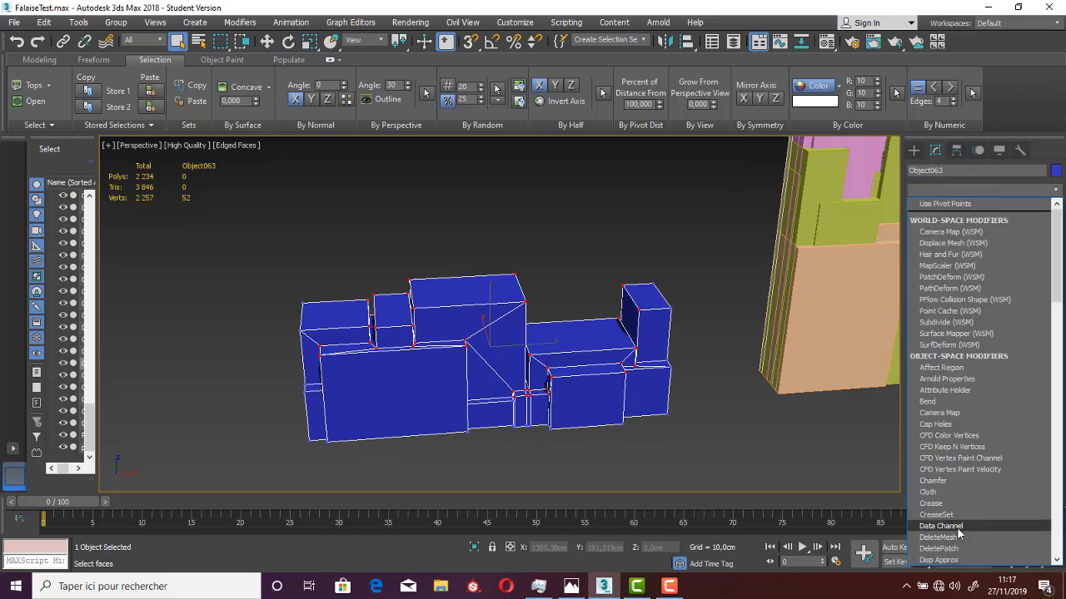
{"action": "key", "text": "n"}
{"action": "left_click", "coordinate": [941, 207]}
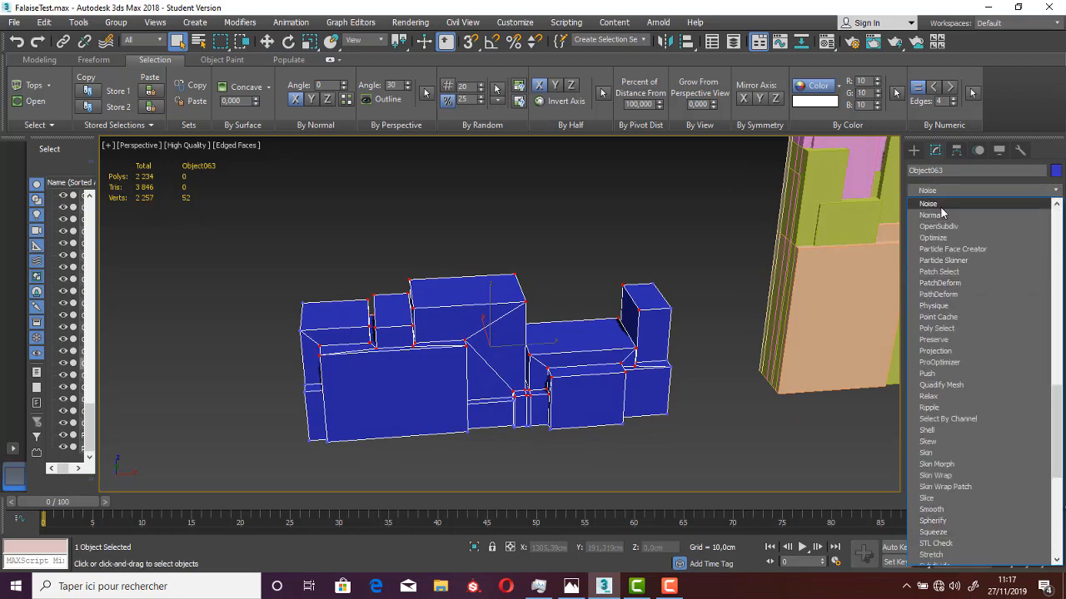
{"action": "left_click", "coordinate": [940, 208]}
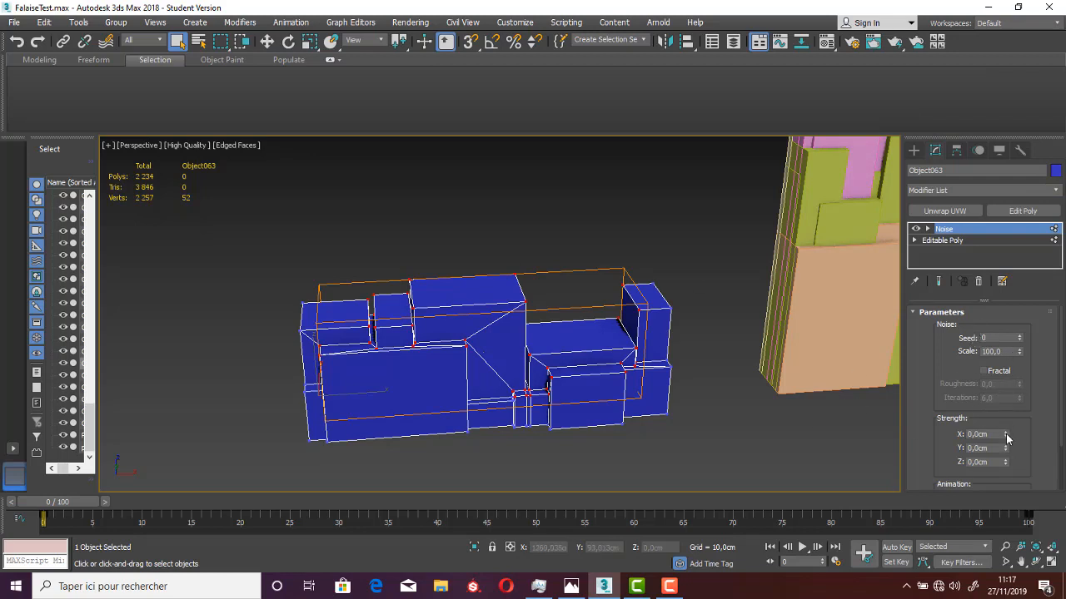
Set the Noise strength to 60.329 cm in X, 15.053 cm in Y and -37.3 cm in Z
{"action": "left_click_drag", "start_coordinate": [999, 388], "coordinate": [998, 477]}
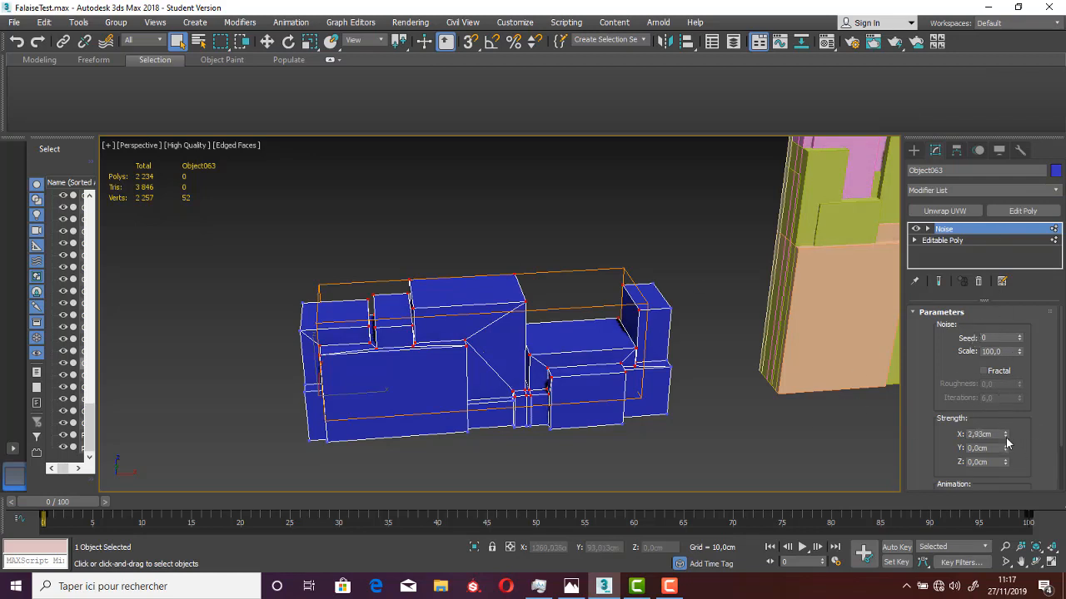
{"action": "mouse_move", "coordinate": [1006, 436]}
{"action": "left_mouse_down"}
{"action": "mouse_move", "coordinate": [979, 155]}
{"action": "mouse_move", "coordinate": [999, 448]}
{"action": "left_mouse_up"}
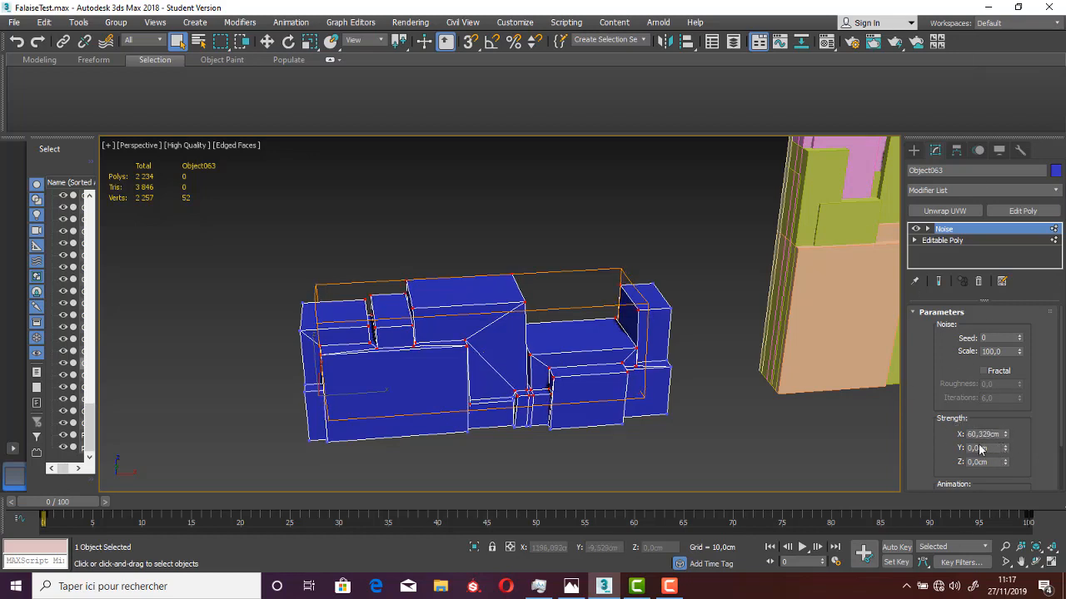
{"action": "left_click_drag", "start_coordinate": [1006, 449], "coordinate": [989, 356]}
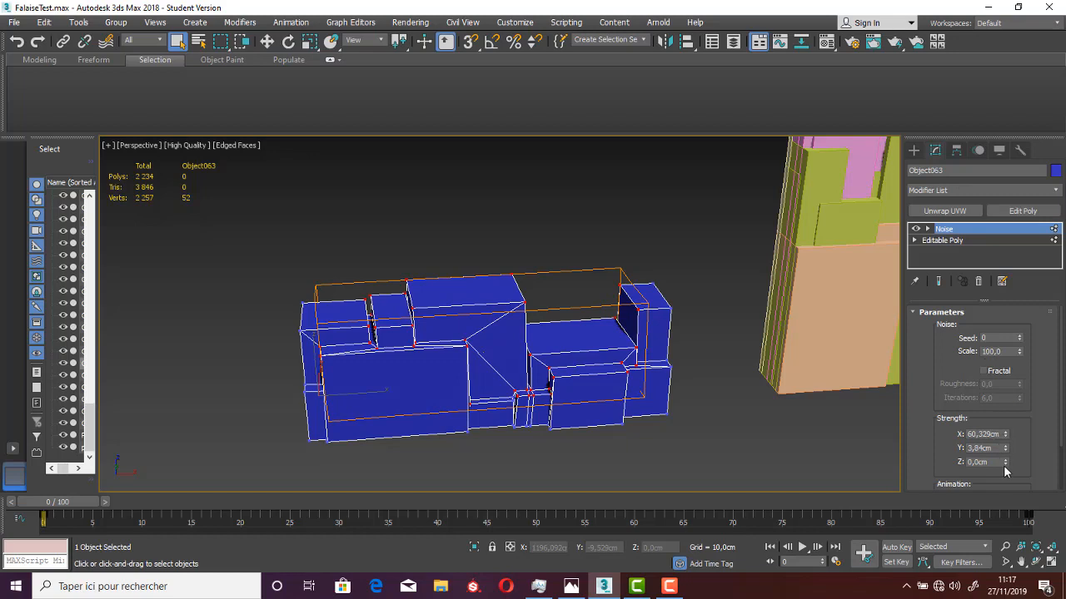
{"action": "left_click_drag", "start_coordinate": [1004, 463], "coordinate": [1010, 453]}
{"action": "left_click_drag", "start_coordinate": [981, 305], "coordinate": [979, 267]}
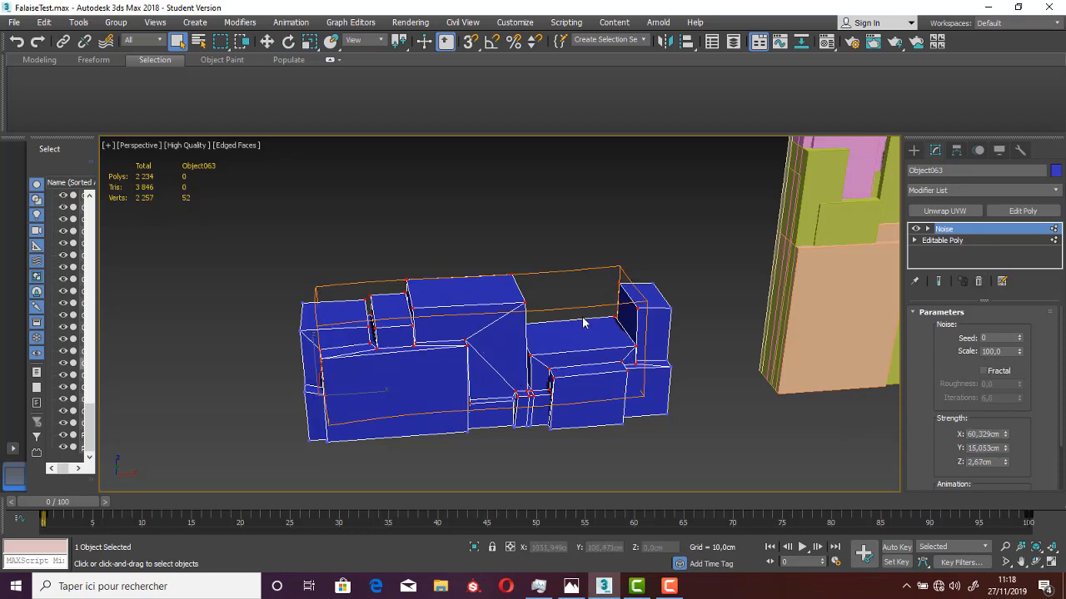
{"action": "scroll", "coordinate": [586, 319], "scroll_direction": "up", "scroll_amount": 4}
{"action": "left_click_drag", "start_coordinate": [1005, 462], "coordinate": [343, 264]}
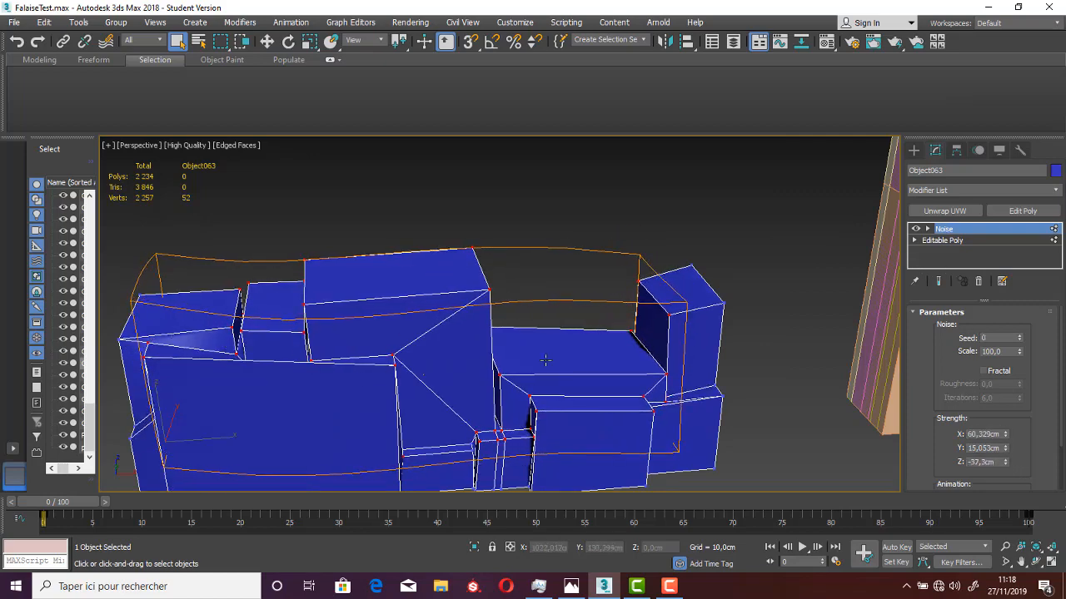
Try the Noise modifier's Fractal option on the block row and switch it off again
{"action": "scroll", "coordinate": [565, 433], "scroll_direction": "down", "scroll_amount": 2}
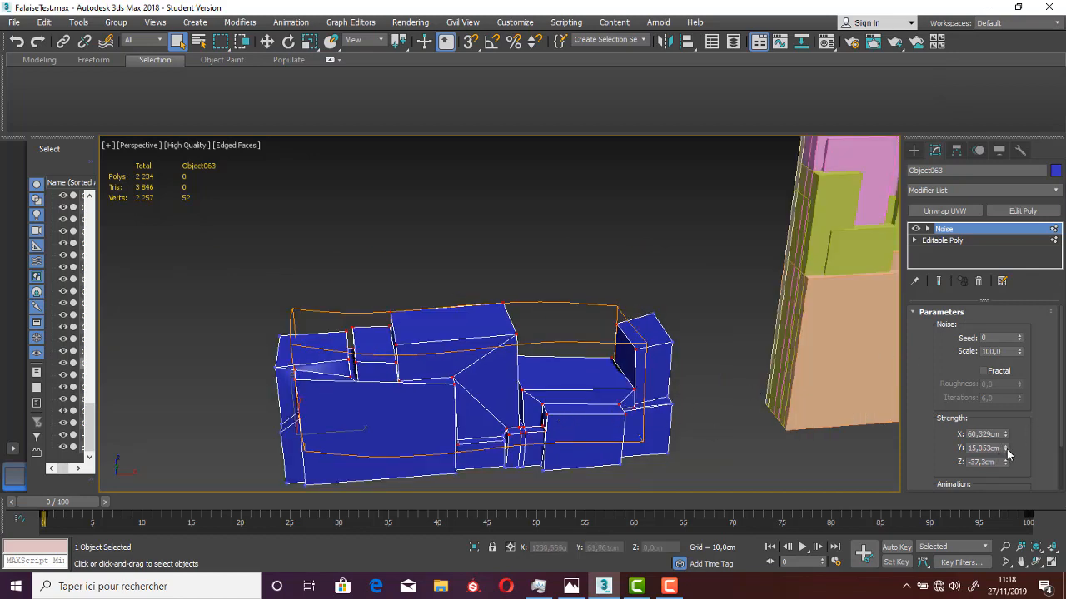
{"action": "left_click", "coordinate": [985, 372]}
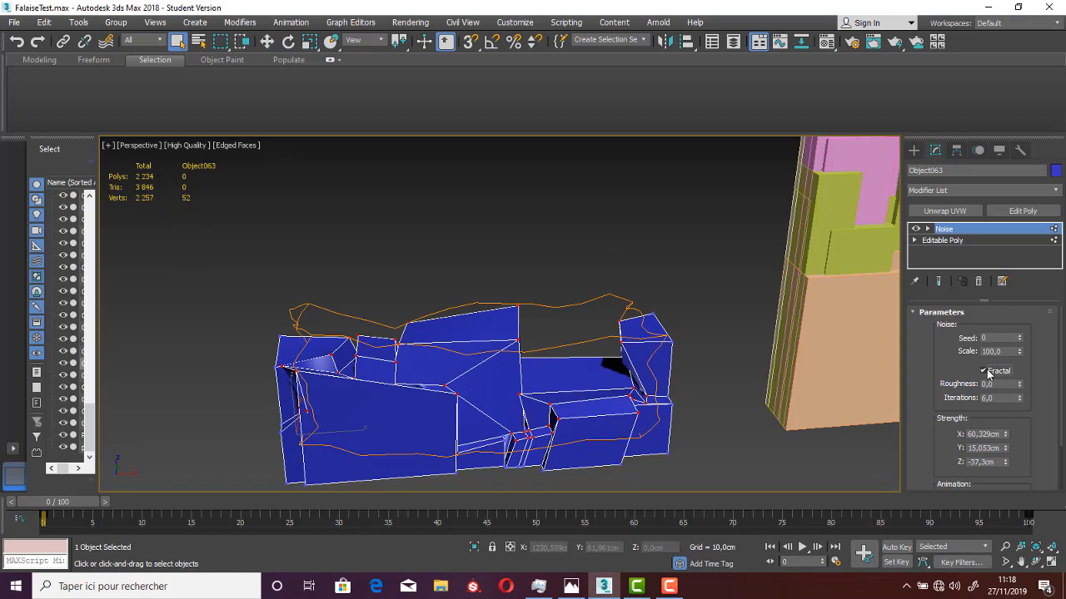
{"action": "left_click", "coordinate": [985, 372]}
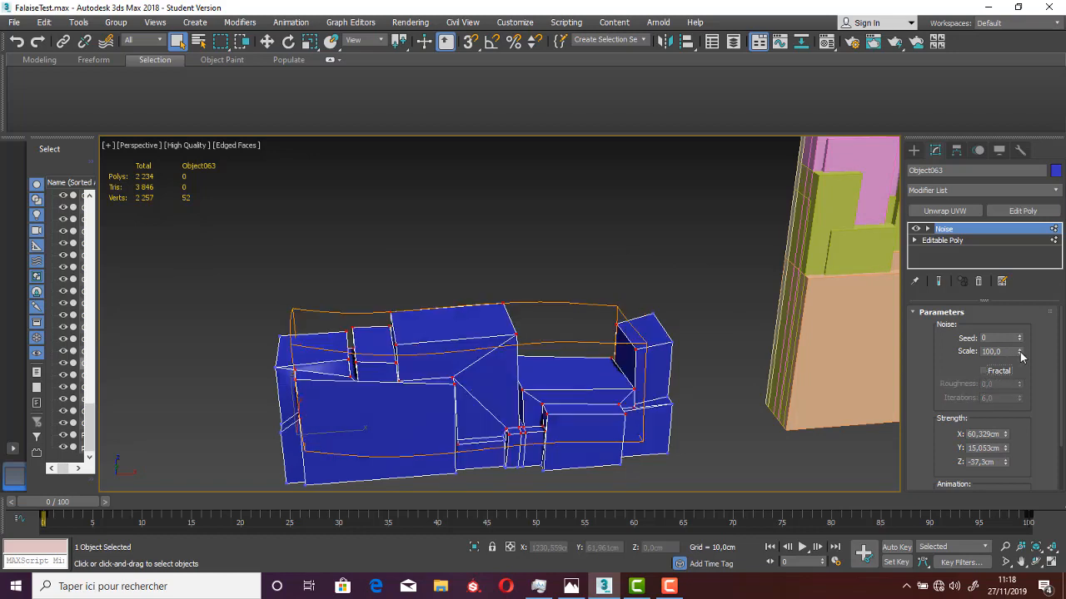
Set the Noise modifier's scale to 54.0 on the selected vertices of the block row
{"action": "left_click", "coordinate": [1020, 355]}
{"action": "left_click_drag", "start_coordinate": [1020, 355], "coordinate": [1024, 383]}
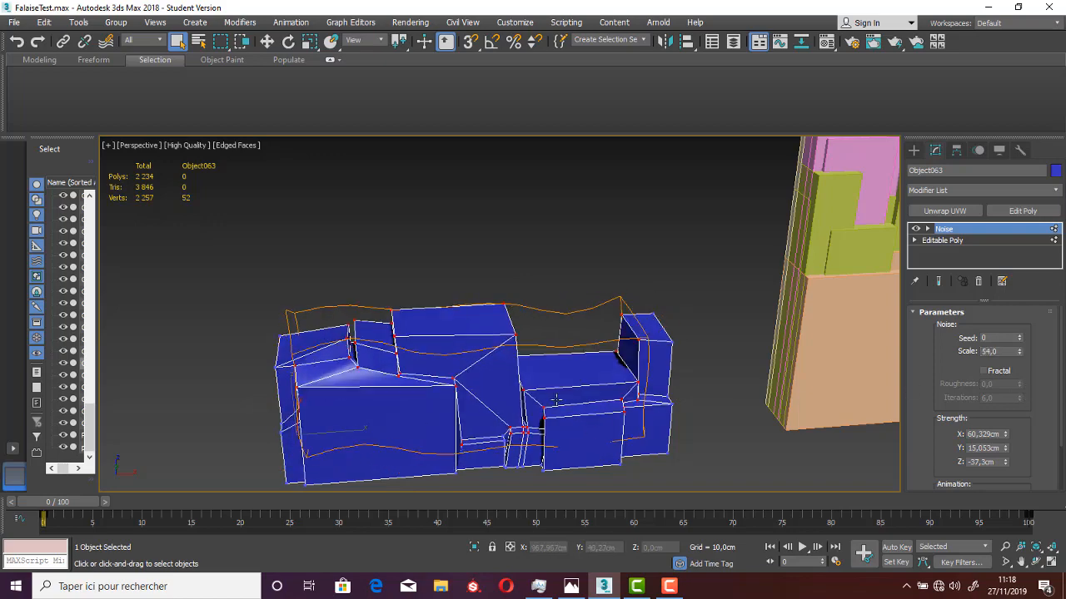
{"action": "scroll", "coordinate": [501, 442], "scroll_direction": "up", "scroll_amount": 5}
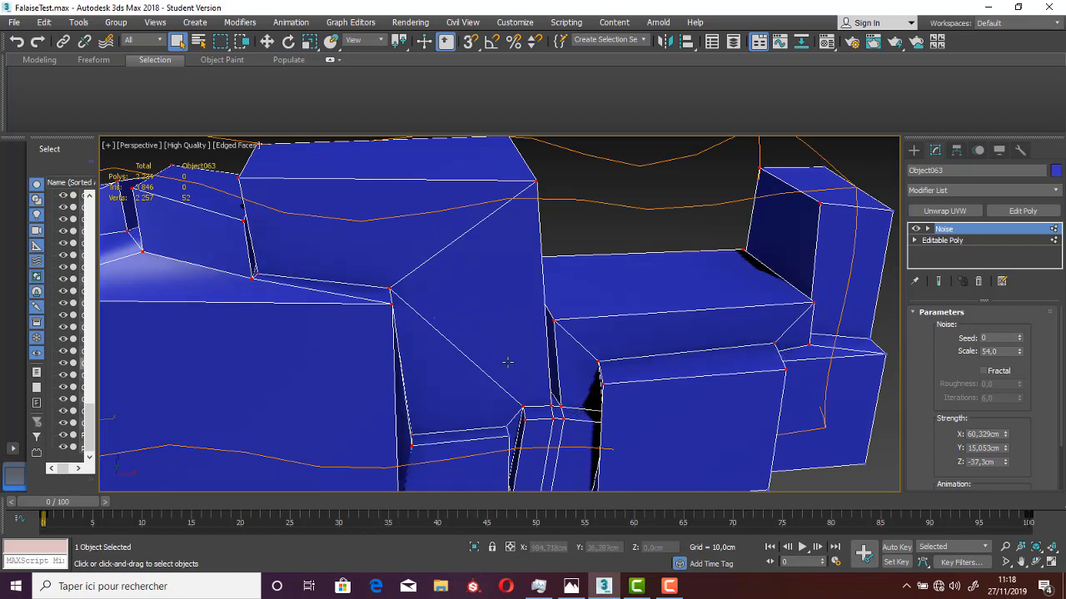
{"action": "middle_click_drag", "start_coordinate": [503, 360], "coordinate": [431, 328], "text": "alt"}
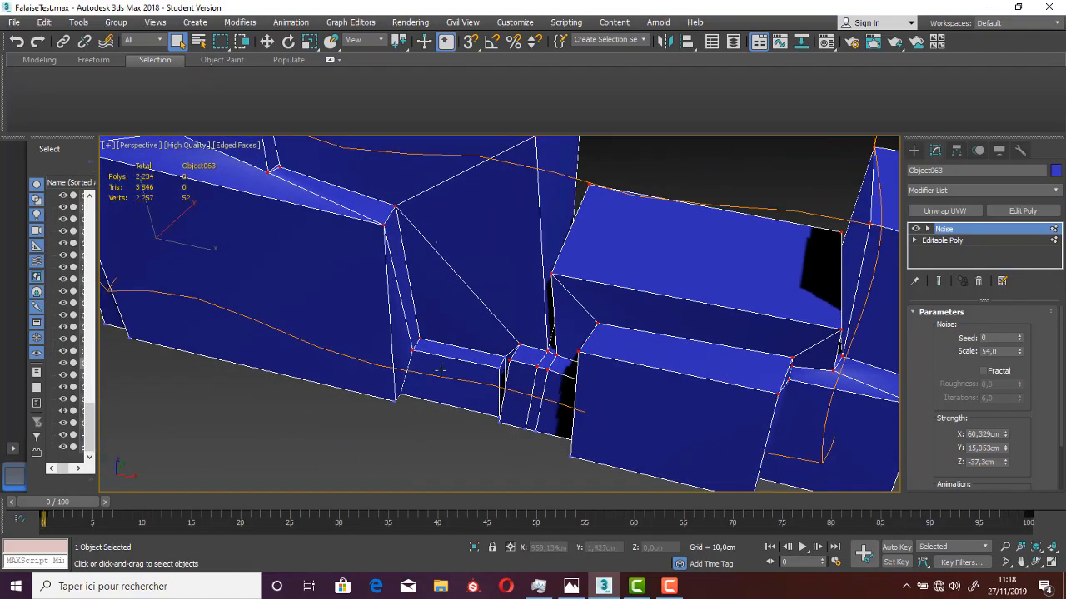
{"action": "middle_click_drag", "start_coordinate": [439, 369], "coordinate": [530, 377], "text": "alt"}
{"action": "middle_click_drag", "start_coordinate": [442, 266], "coordinate": [287, 360], "text": "alt"}
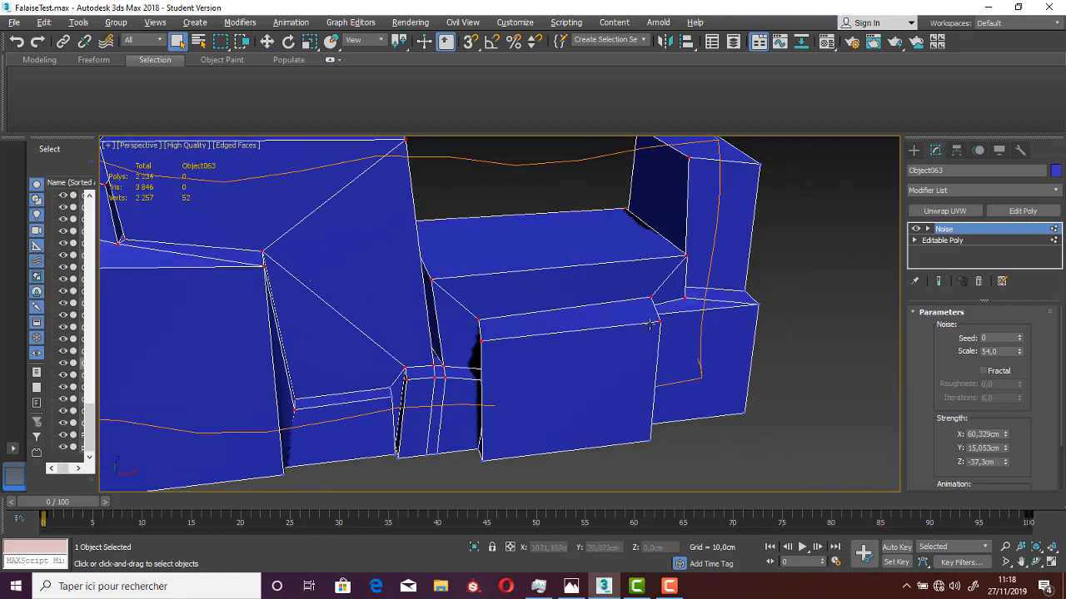
{"action": "middle_click_drag", "start_coordinate": [647, 323], "coordinate": [625, 329], "text": "alt"}
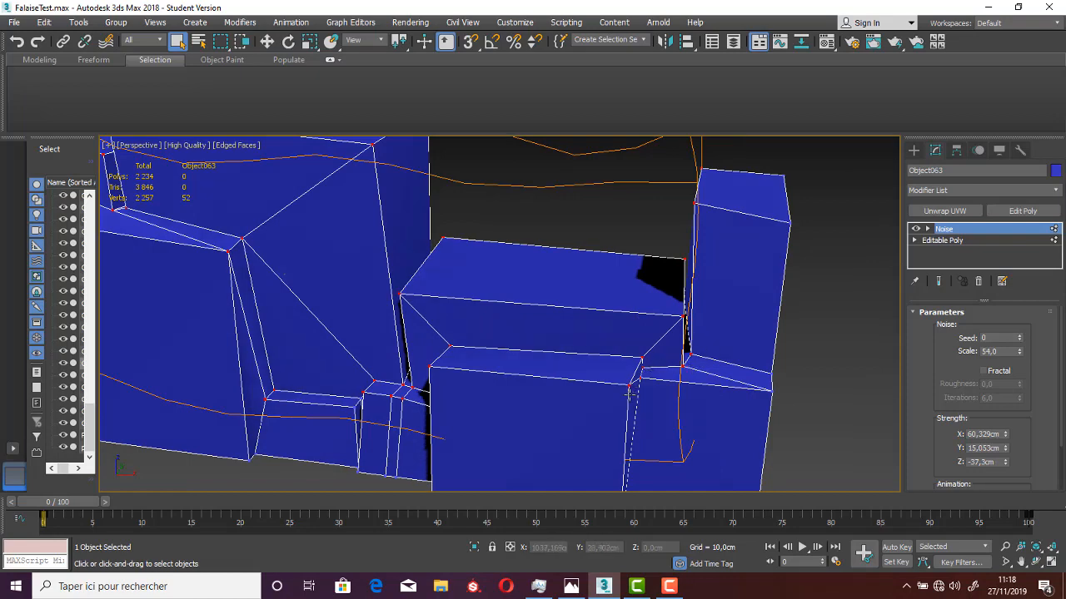
{"action": "middle_click_drag", "start_coordinate": [630, 393], "coordinate": [538, 321], "text": "alt"}
Convert the distorted block row to an Editable Poly and reselect it
{"action": "right_click", "coordinate": [491, 312]}
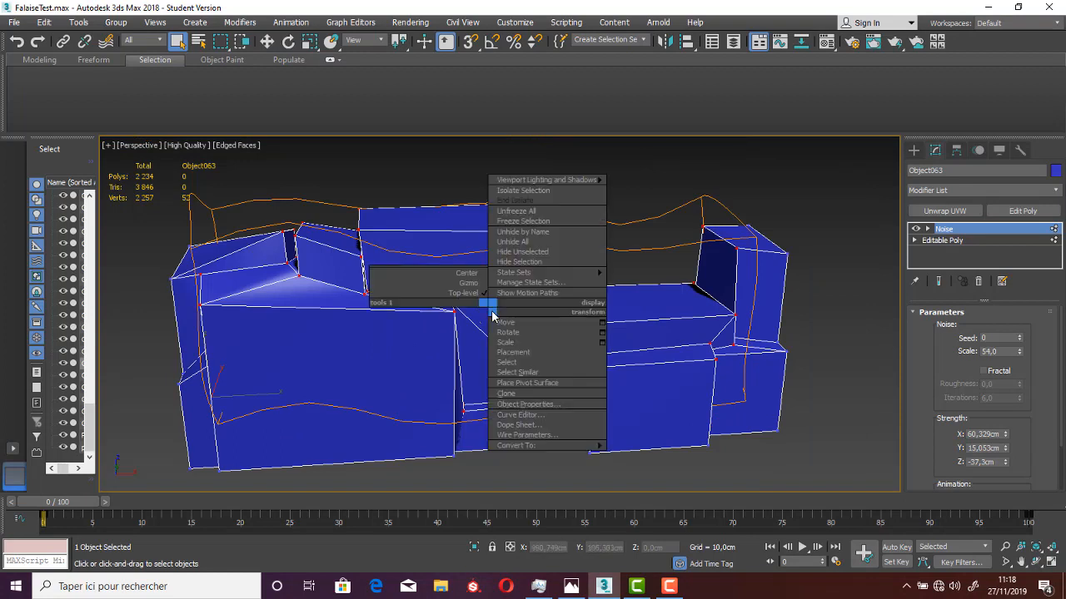
{"action": "mouse_move", "coordinate": [537, 447]}
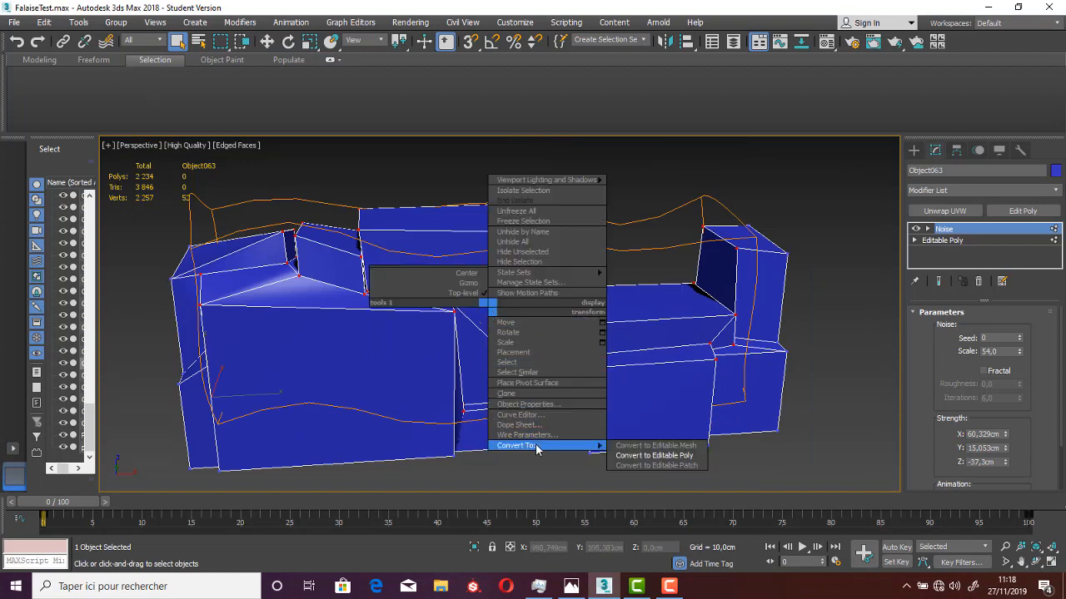
{"action": "left_click", "coordinate": [663, 456]}
{"action": "left_click", "coordinate": [633, 476]}
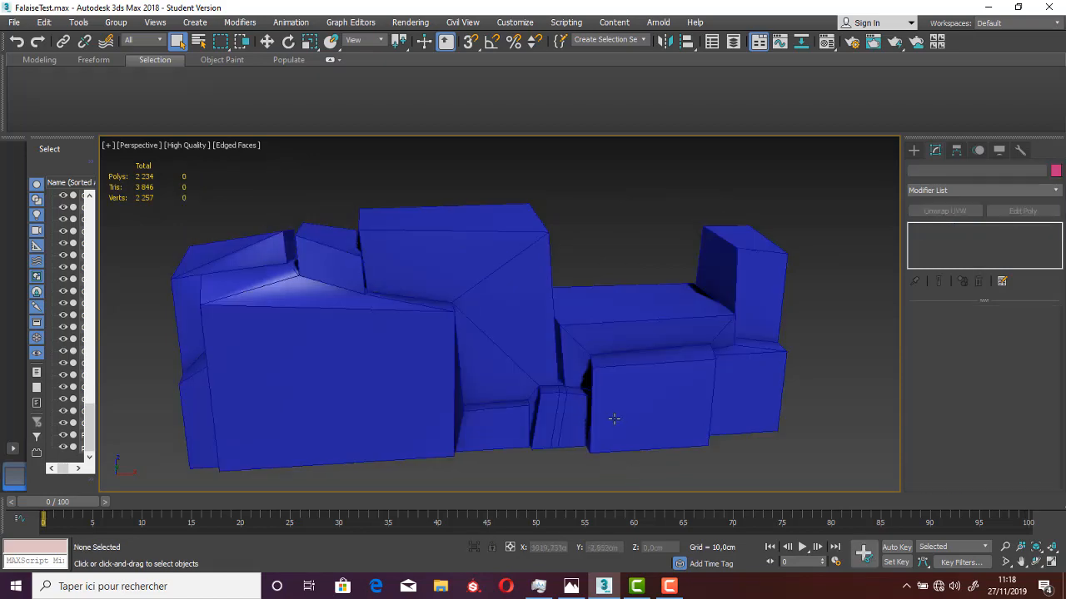
{"action": "middle_click_drag", "start_coordinate": [614, 419], "coordinate": [423, 288], "text": "alt"}
{"action": "left_click", "coordinate": [506, 340]}
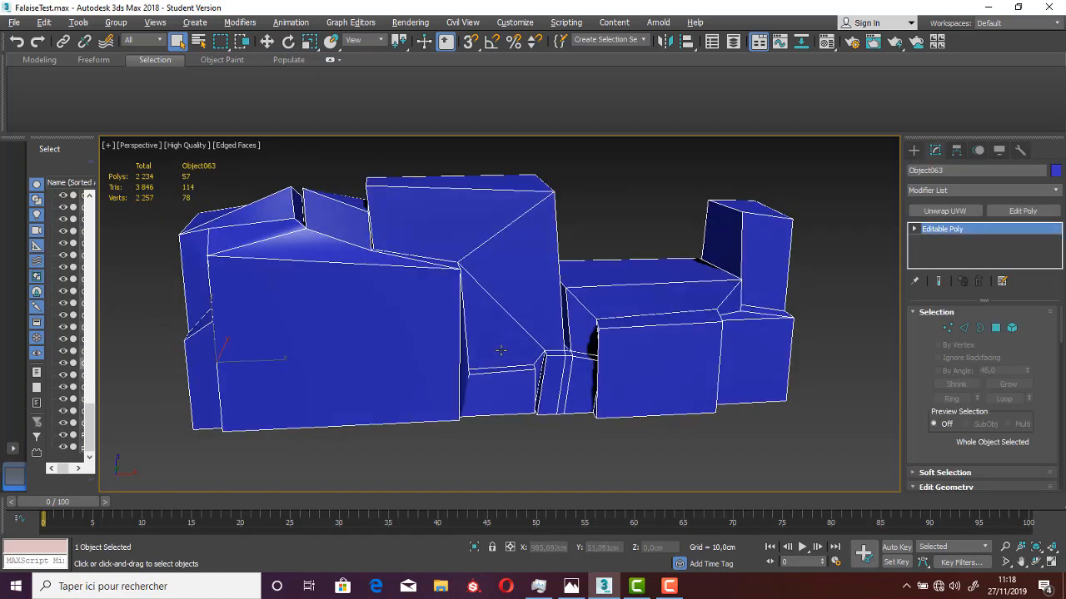
{"action": "middle_click_drag", "start_coordinate": [500, 352], "coordinate": [449, 316], "text": "alt"}
At vertex level, move the front right block's upper left front corner down and to the right so its side slants
{"action": "left_click", "coordinate": [952, 332]}
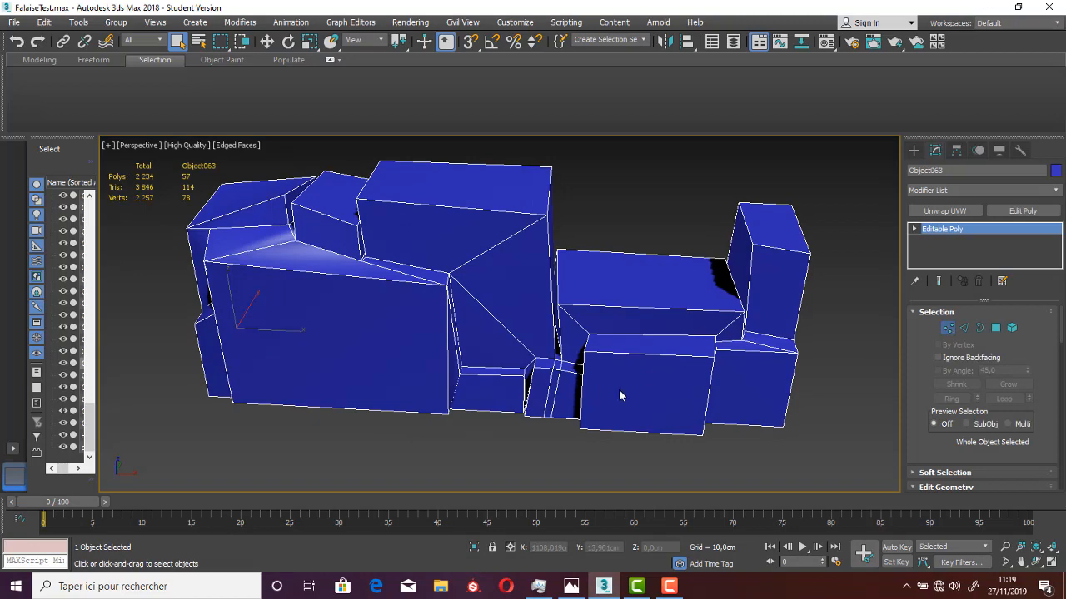
{"action": "middle_click_drag", "start_coordinate": [578, 389], "coordinate": [614, 371]}
{"action": "left_click", "coordinate": [615, 412]}
{"action": "scroll", "coordinate": [583, 386], "scroll_direction": "up", "scroll_amount": 3}
{"action": "left_click", "coordinate": [550, 331]}
{"action": "key", "text": "w"}
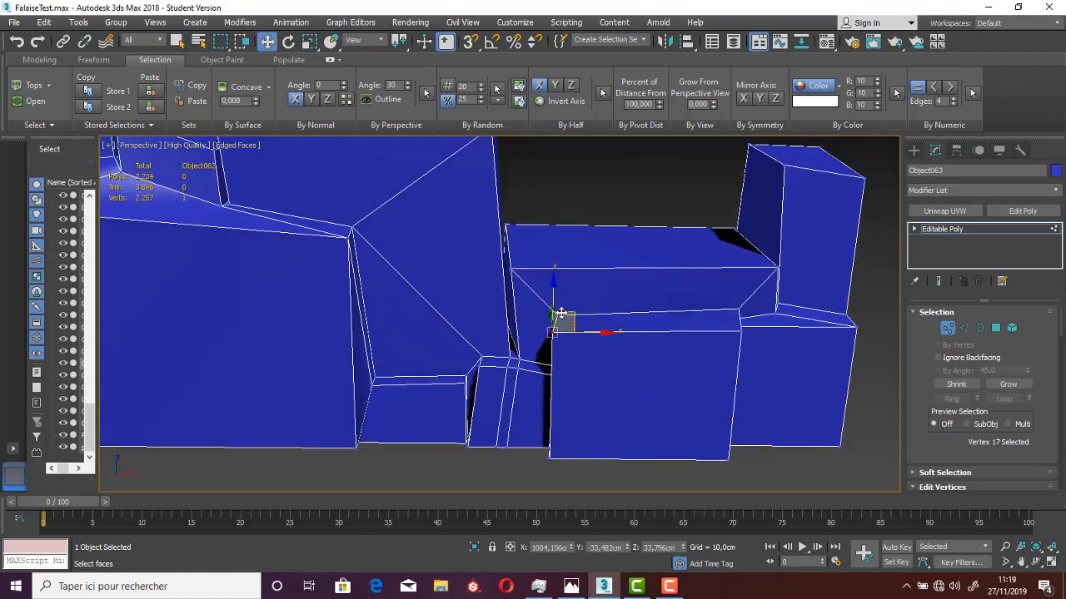
{"action": "left_click_drag", "start_coordinate": [571, 315], "coordinate": [599, 337]}
Shift the front right block's upper and lower right front corner vertices slightly to the left
{"action": "left_click", "coordinate": [742, 332]}
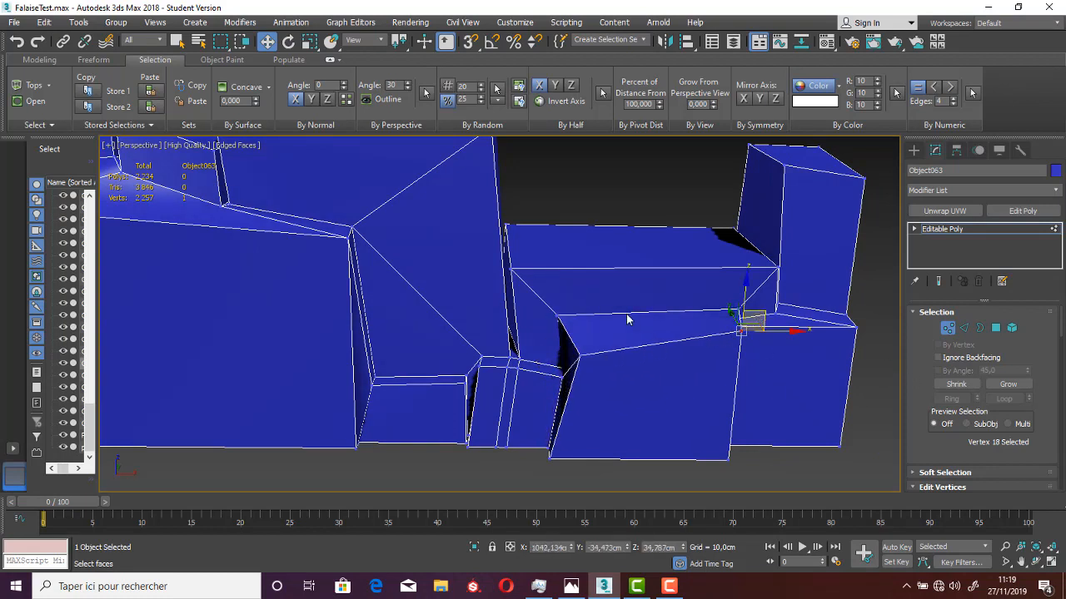
{"action": "left_click_drag", "start_coordinate": [766, 313], "coordinate": [749, 323]}
{"action": "middle_click_drag", "start_coordinate": [735, 358], "coordinate": [710, 460], "text": "alt"}
{"action": "left_click", "coordinate": [726, 456]}
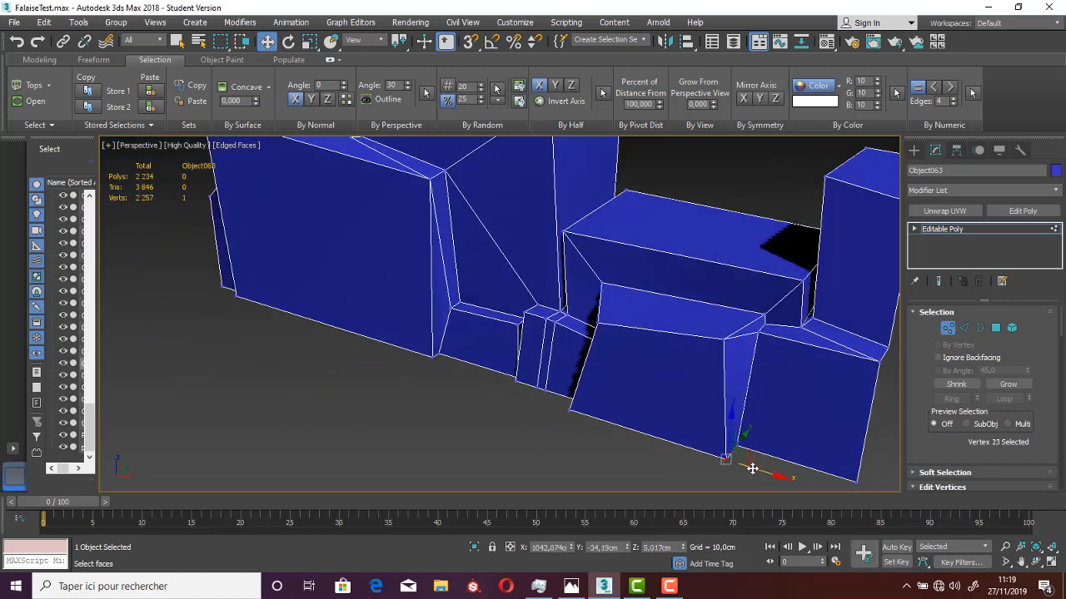
{"action": "left_click_drag", "start_coordinate": [752, 469], "coordinate": [745, 466]}
Lower the two front top vertices of the low block at the row's right end slightly
{"action": "middle_click_drag", "start_coordinate": [688, 373], "coordinate": [853, 337], "text": "alt"}
{"action": "left_click", "coordinate": [738, 321]}
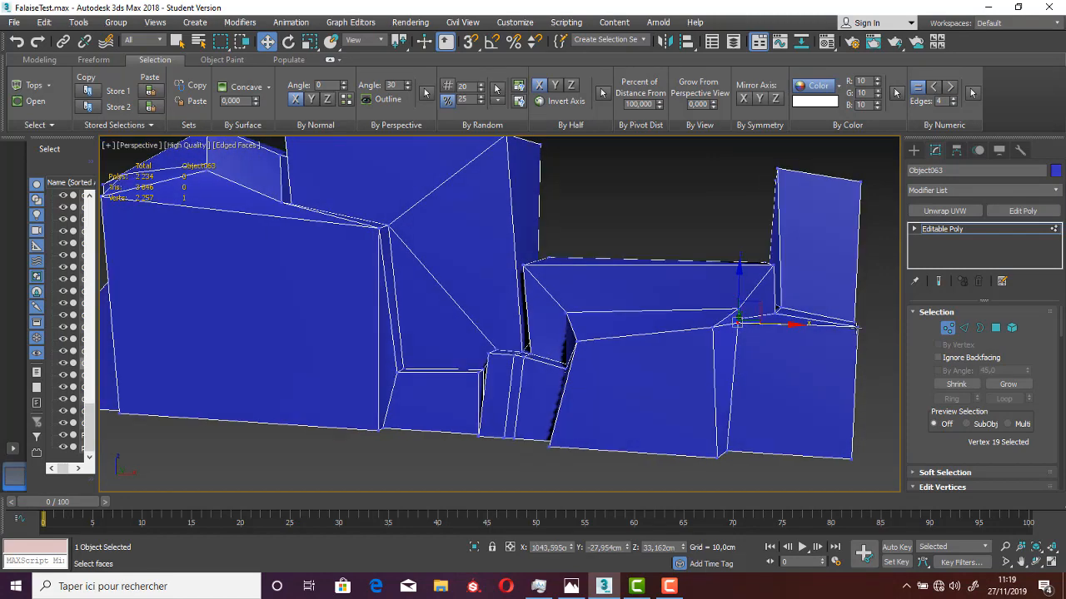
{"action": "left_click", "coordinate": [855, 325], "text": "ctrl"}
{"action": "left_click_drag", "start_coordinate": [798, 285], "coordinate": [778, 333]}
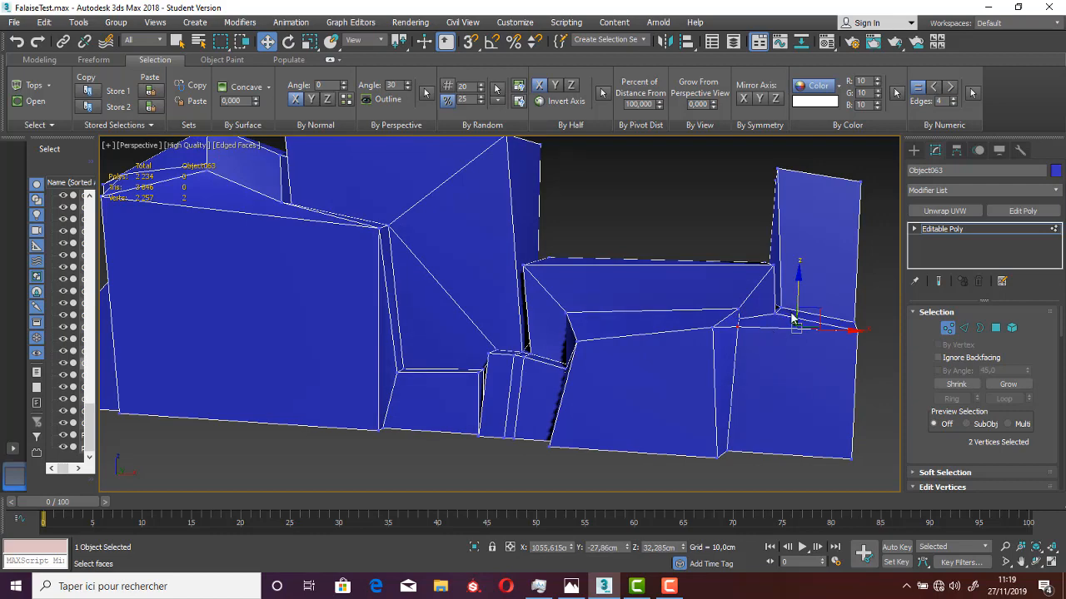
Pull down the front top vertices of the narrow middle block one by one to give it a sloped, uneven top edge
{"action": "middle_click_drag", "start_coordinate": [487, 399], "coordinate": [531, 427]}
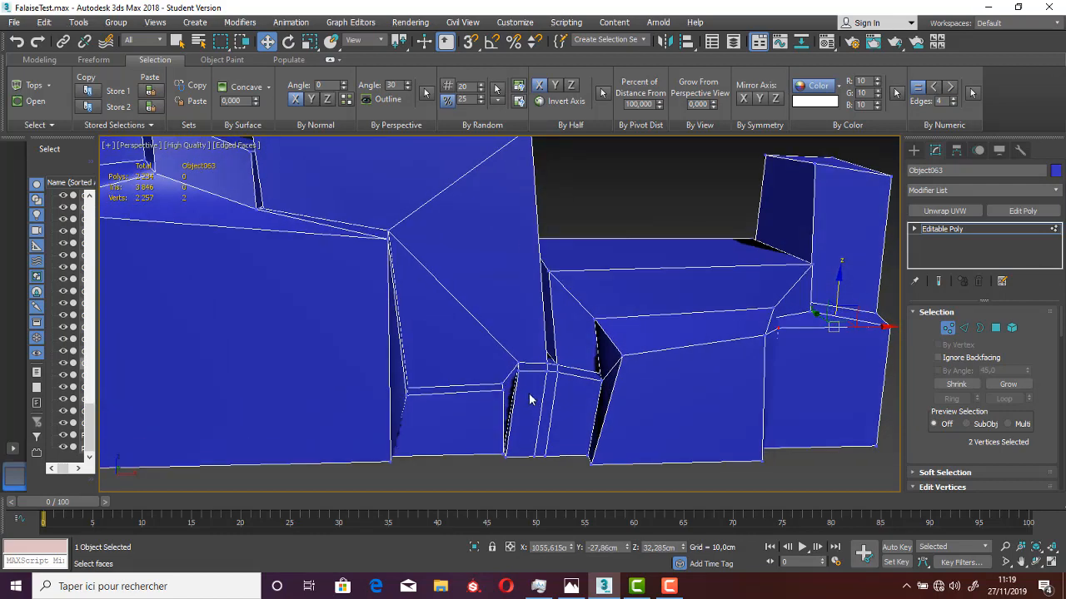
{"action": "scroll", "coordinate": [529, 399], "scroll_direction": "up", "scroll_amount": 3}
{"action": "left_click", "coordinate": [511, 359]}
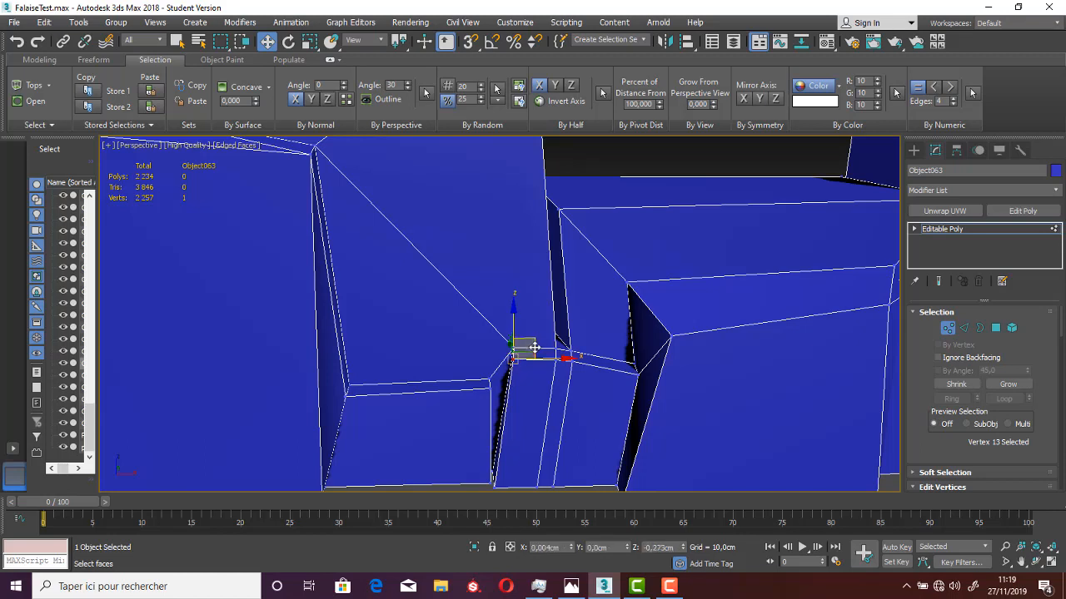
{"action": "left_click", "coordinate": [578, 361]}
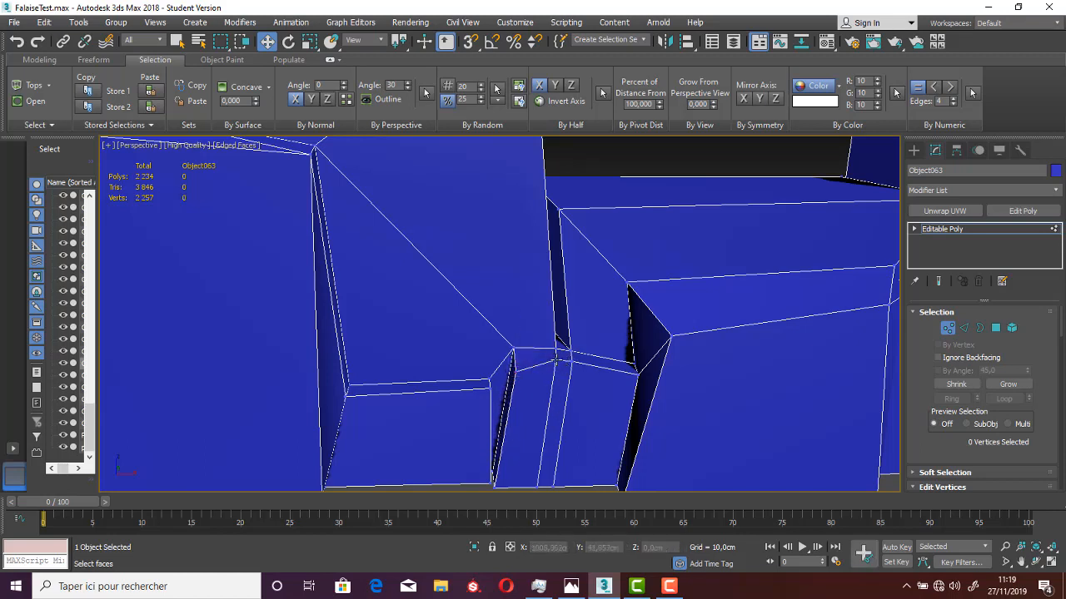
{"action": "left_click", "coordinate": [556, 355]}
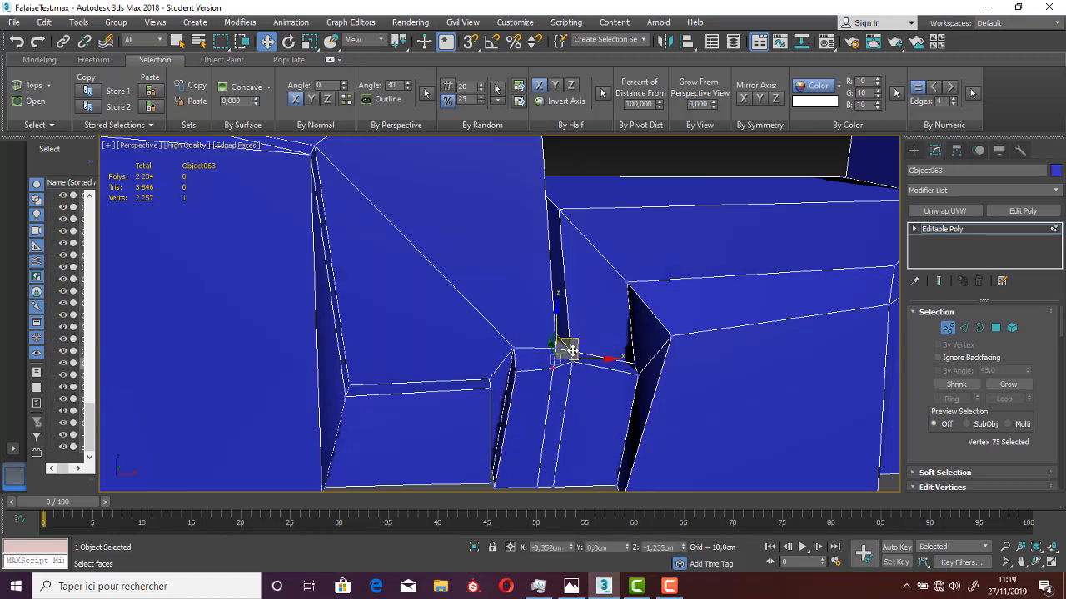
{"action": "left_click", "coordinate": [575, 361]}
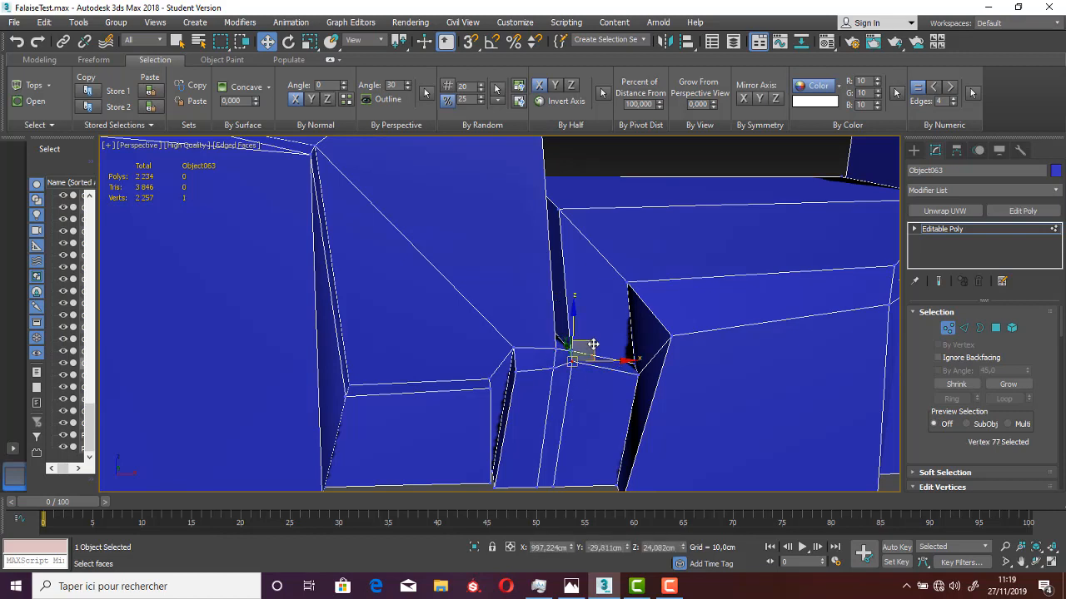
{"action": "left_click", "coordinate": [571, 372]}
{"action": "mouse_move", "coordinate": [601, 360]}
{"action": "left_mouse_down"}
{"action": "mouse_move", "coordinate": [669, 360]}
{"action": "mouse_move", "coordinate": [647, 371]}
{"action": "mouse_move", "coordinate": [621, 358]}
{"action": "left_mouse_up"}
Move the narrow middle block's rear right top vertex slightly left along the X axis
{"action": "mouse_move", "coordinate": [621, 358]}
{"action": "middle_mouse_down", "text": "alt"}
{"action": "mouse_move", "coordinate": [617, 366]}
{"action": "mouse_move", "coordinate": [624, 352]}
{"action": "middle_mouse_up", "text": "alt"}
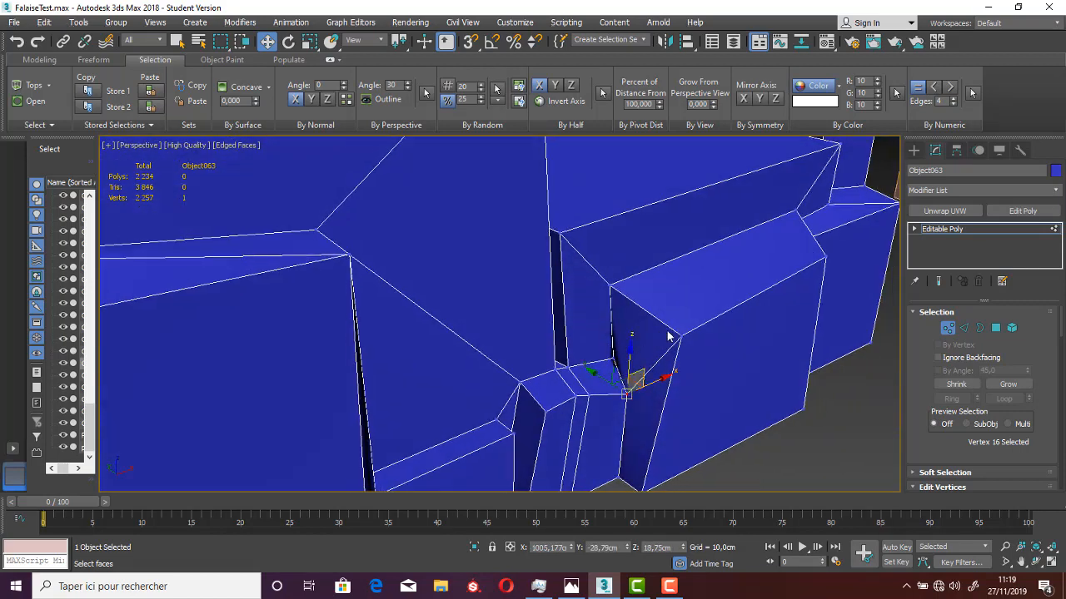
{"action": "left_click", "coordinate": [612, 358]}
{"action": "middle_click_drag", "start_coordinate": [628, 397], "coordinate": [666, 346], "text": "alt"}
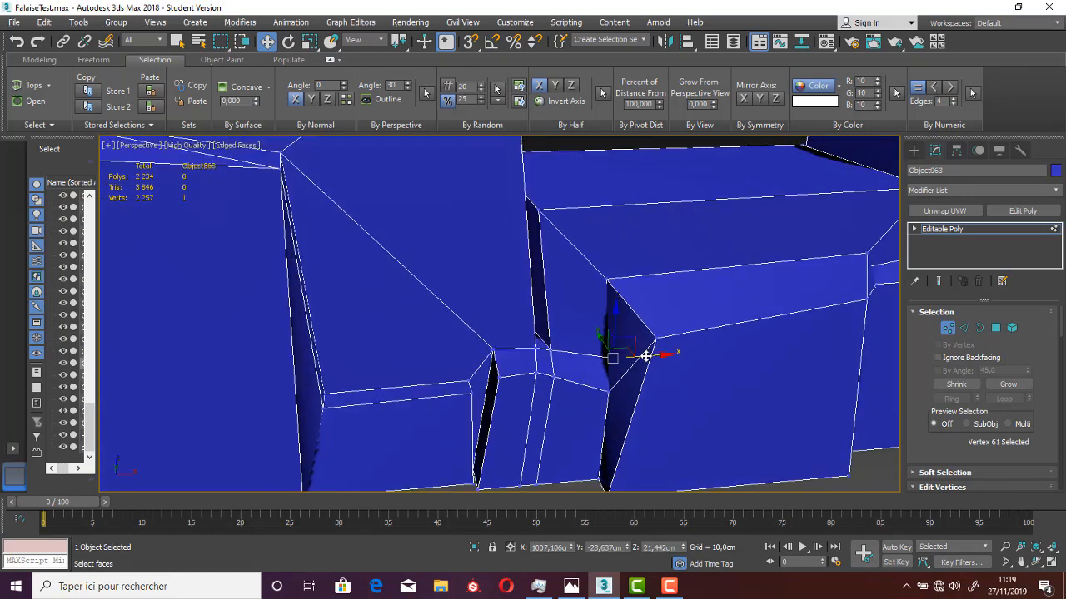
{"action": "left_click_drag", "start_coordinate": [645, 353], "coordinate": [549, 383]}
{"action": "middle_click_drag", "start_coordinate": [550, 383], "coordinate": [540, 359], "text": "alt"}
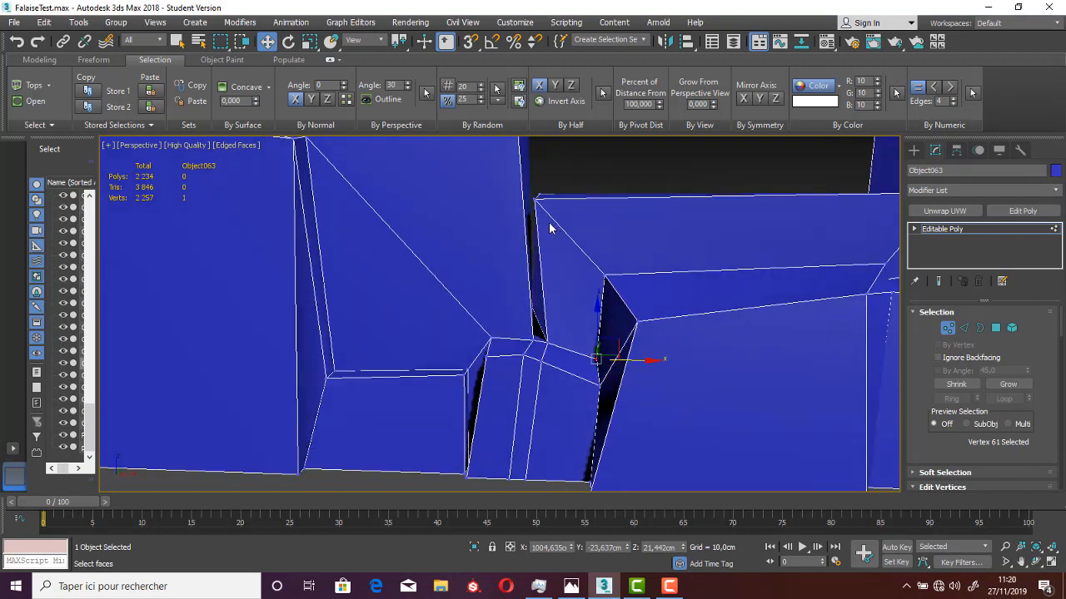
Move the front top corners of the raised block behind the front right one inward and down
{"action": "left_click", "coordinate": [536, 200]}
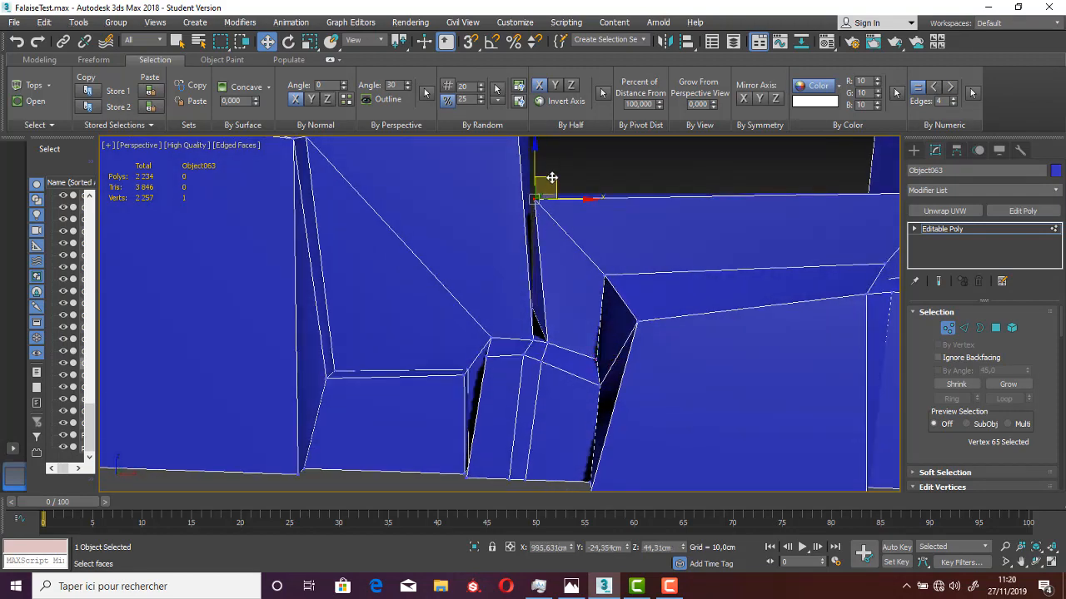
{"action": "scroll", "coordinate": [599, 231], "scroll_direction": "down", "scroll_amount": 4}
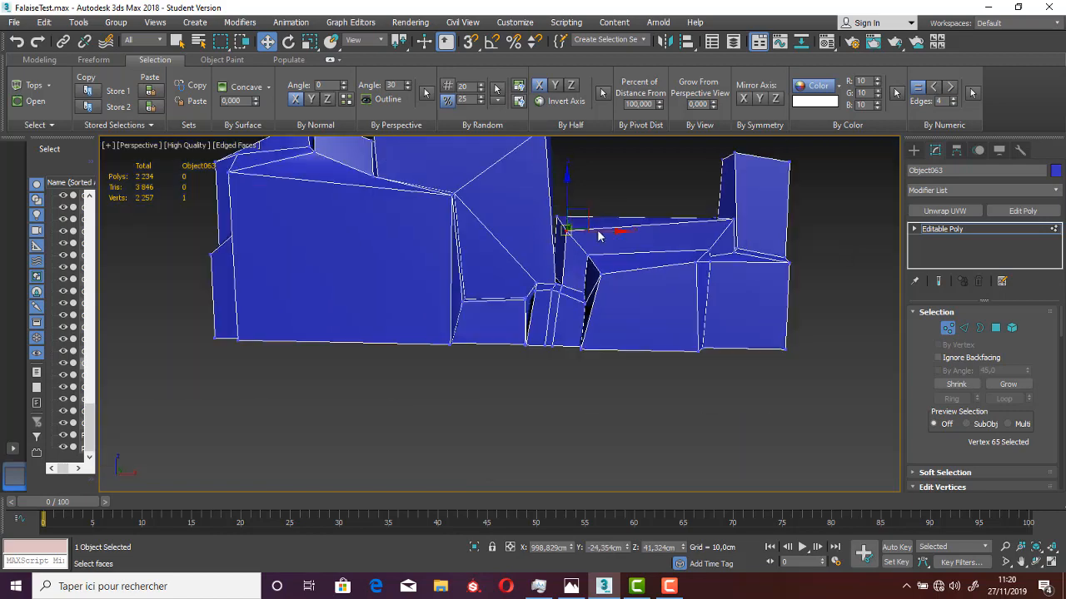
{"action": "left_click", "coordinate": [731, 222]}
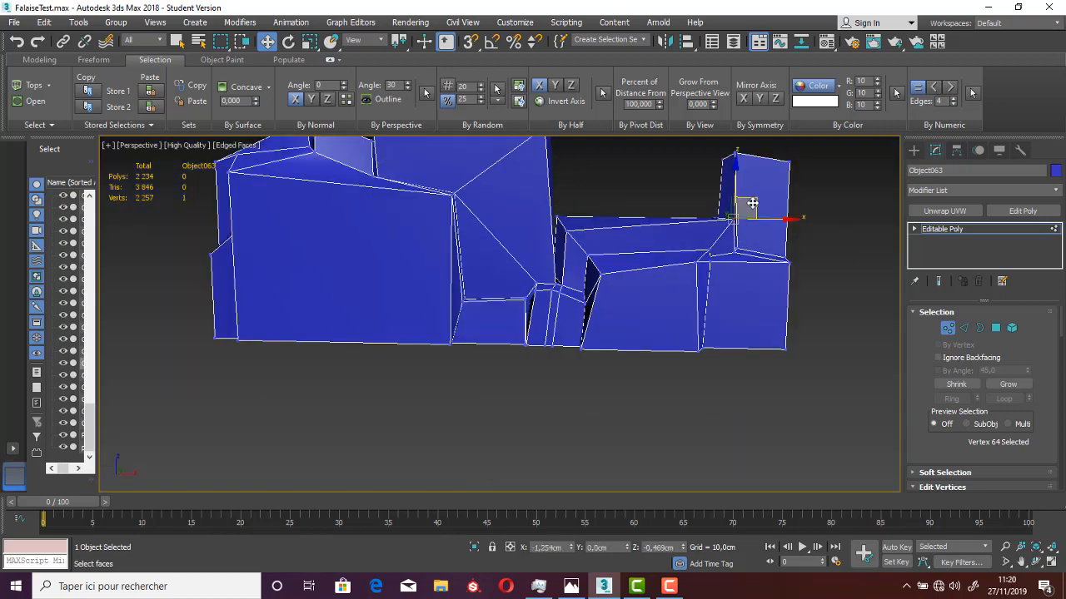
{"action": "left_click_drag", "start_coordinate": [739, 221], "coordinate": [727, 225]}
{"action": "middle_click_drag", "start_coordinate": [731, 226], "coordinate": [741, 253], "text": "alt"}
Lower both front top vertices of the small low block beside the large left block to tilt its top face
{"action": "middle_click_drag", "start_coordinate": [652, 313], "coordinate": [666, 322]}
{"action": "scroll", "coordinate": [562, 342], "scroll_direction": "up", "scroll_amount": 6}
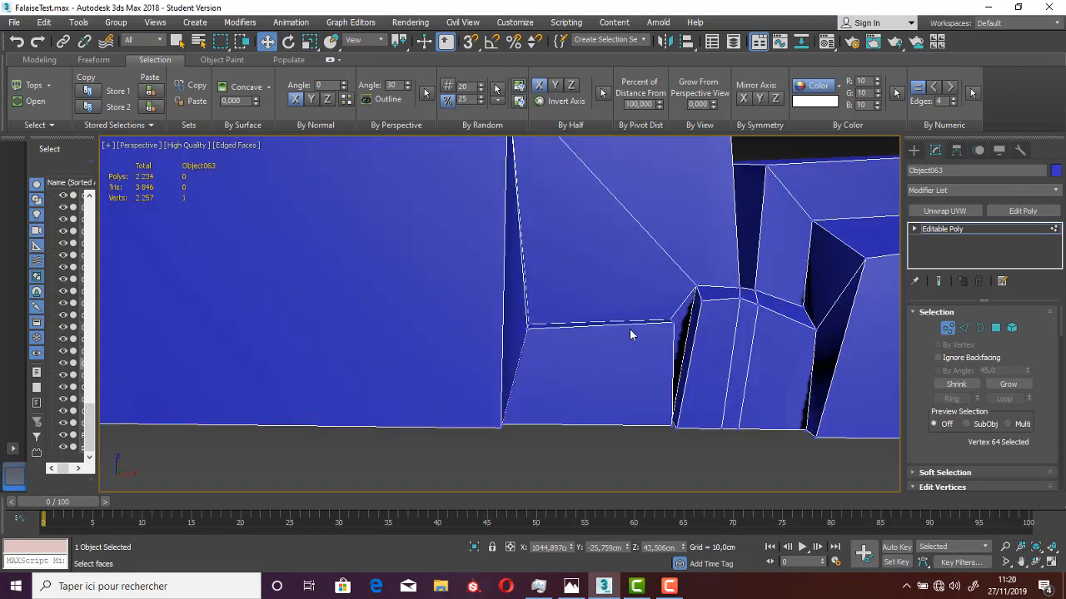
{"action": "left_click", "coordinate": [671, 328]}
{"action": "left_click_drag", "start_coordinate": [692, 309], "coordinate": [687, 339]}
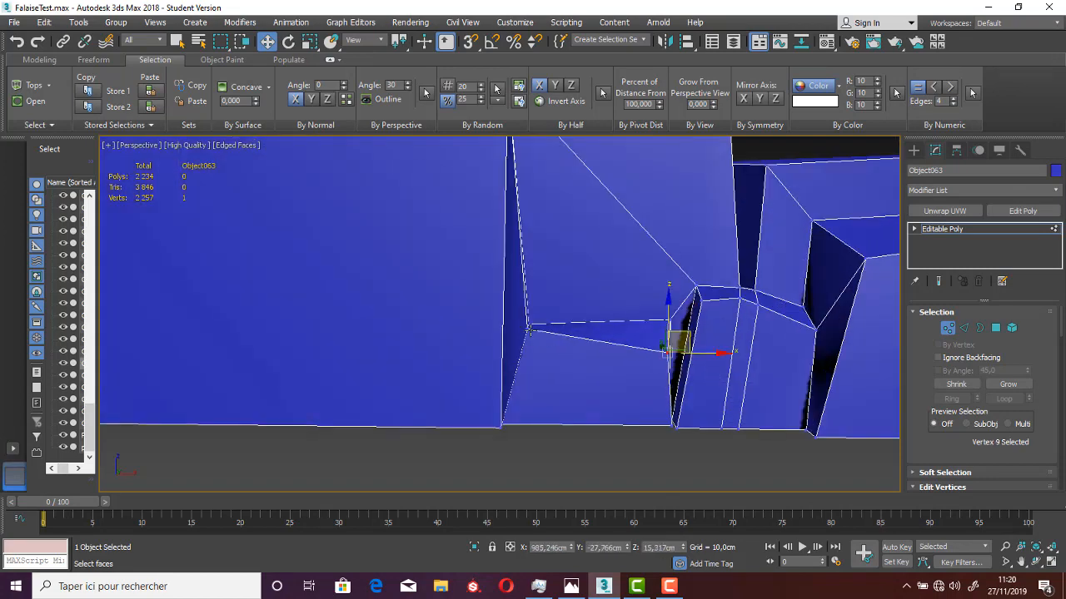
{"action": "left_click", "coordinate": [549, 317]}
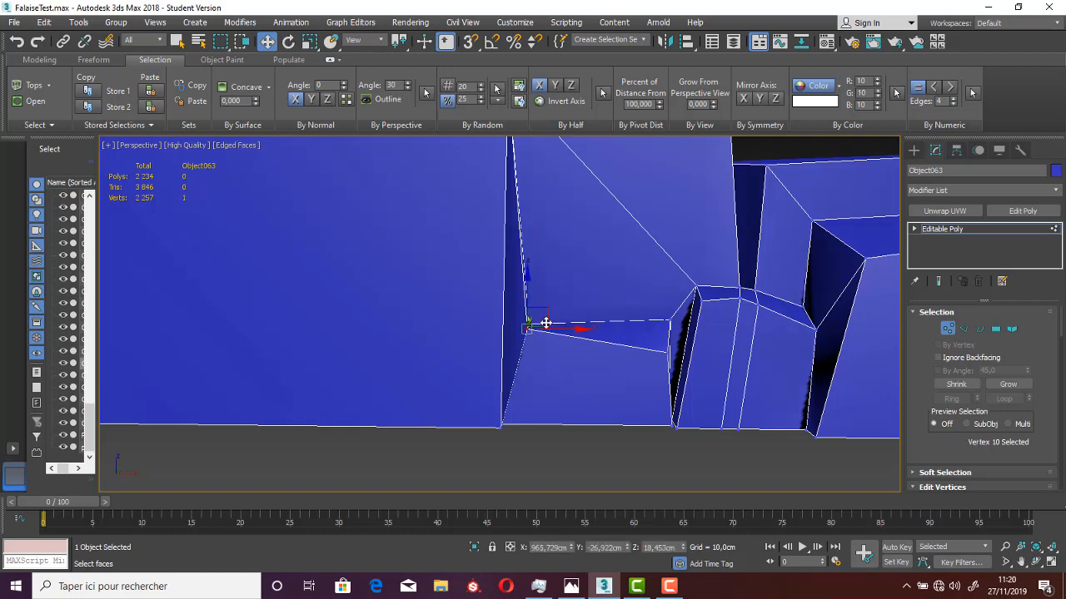
{"action": "left_click", "coordinate": [527, 329]}
{"action": "left_click_drag", "start_coordinate": [537, 317], "coordinate": [525, 344]}
{"action": "scroll", "coordinate": [524, 344], "scroll_direction": "down", "scroll_amount": 5}
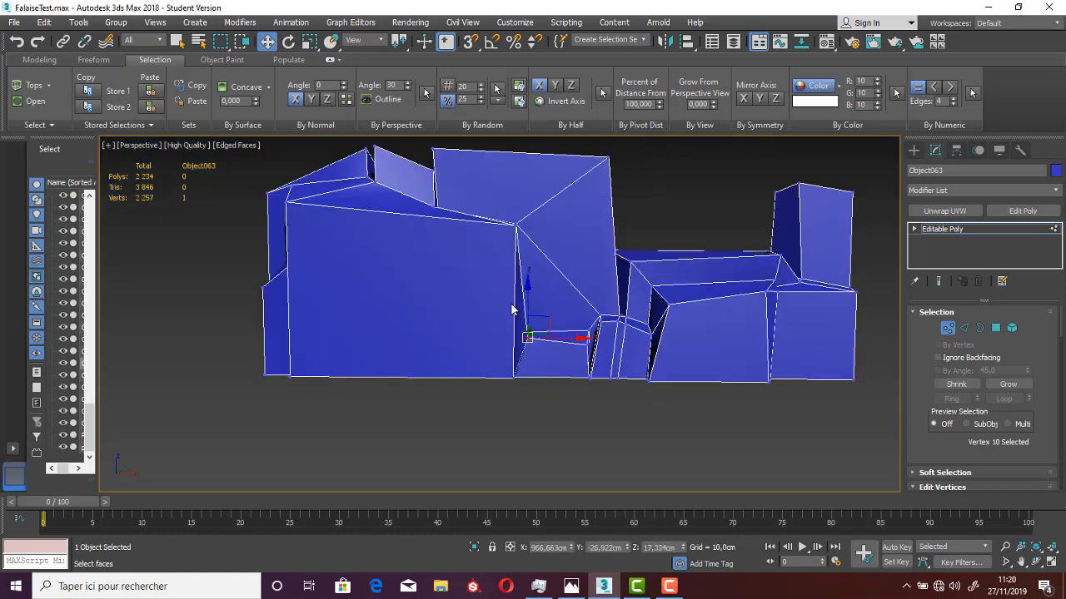
Move the large left block's upper right front vertex down and to the left, then clear the vertex selection
{"action": "middle_click_drag", "start_coordinate": [525, 344], "coordinate": [479, 223], "text": "alt"}
{"action": "left_click", "coordinate": [514, 226]}
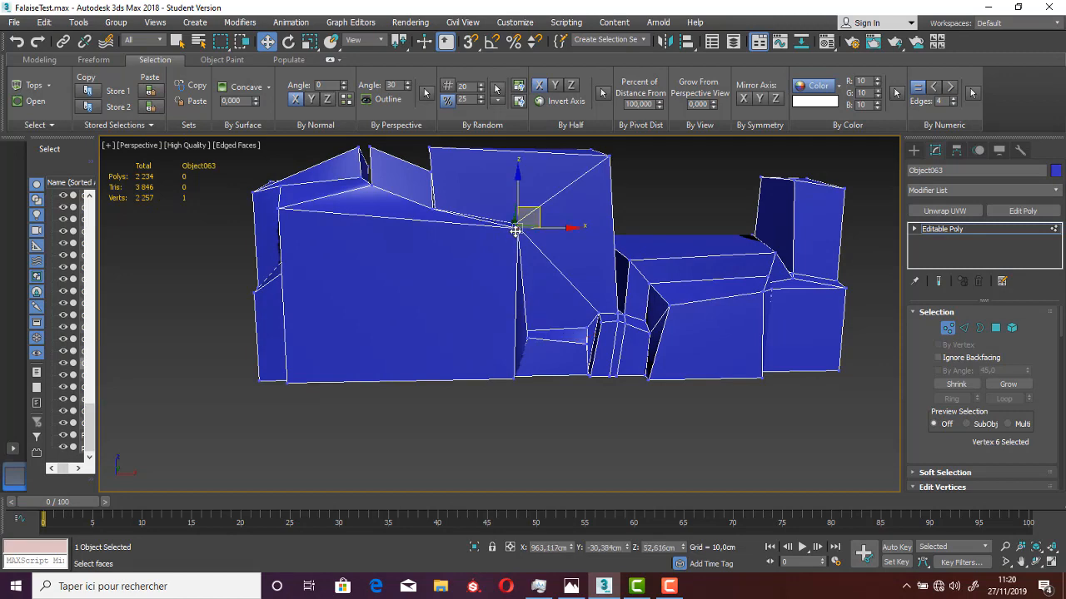
{"action": "left_click_drag", "start_coordinate": [533, 212], "coordinate": [518, 229]}
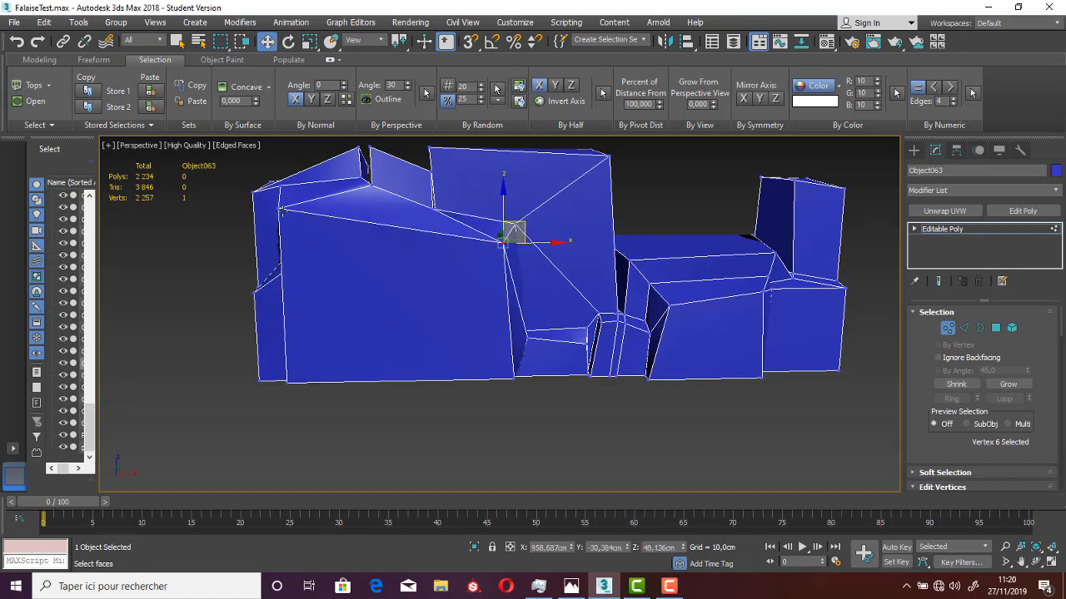
{"action": "middle_click_drag", "start_coordinate": [389, 287], "coordinate": [469, 374], "text": "alt"}
{"action": "left_click", "coordinate": [469, 375]}
{"action": "scroll", "coordinate": [558, 341], "scroll_direction": "up", "scroll_amount": 5}
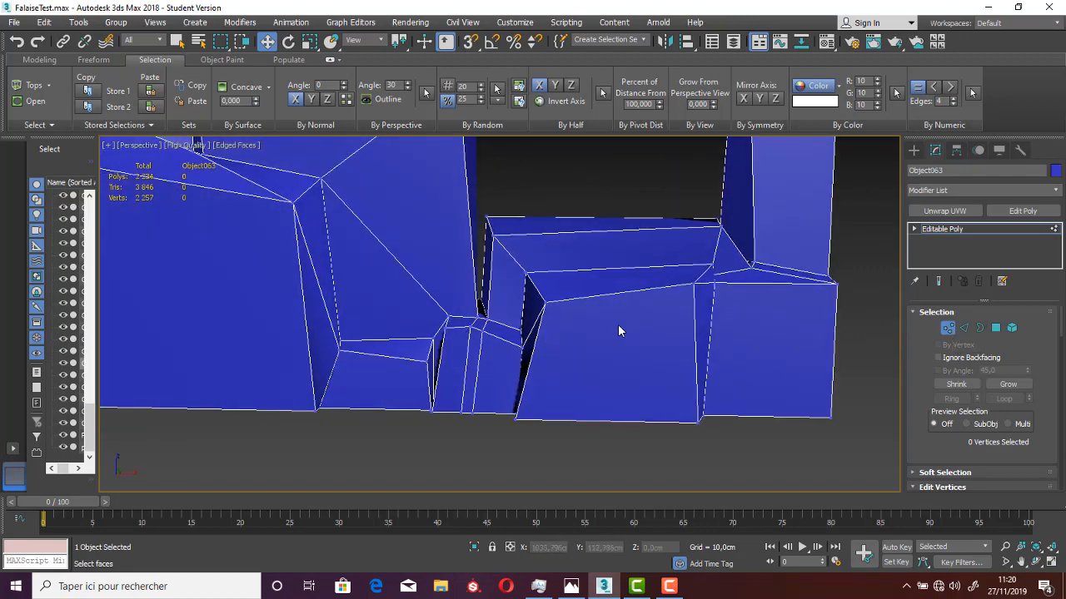
{"action": "scroll", "coordinate": [618, 331], "scroll_direction": "down", "scroll_amount": 3}
{"action": "scroll", "coordinate": [614, 331], "scroll_direction": "down", "scroll_amount": 3}
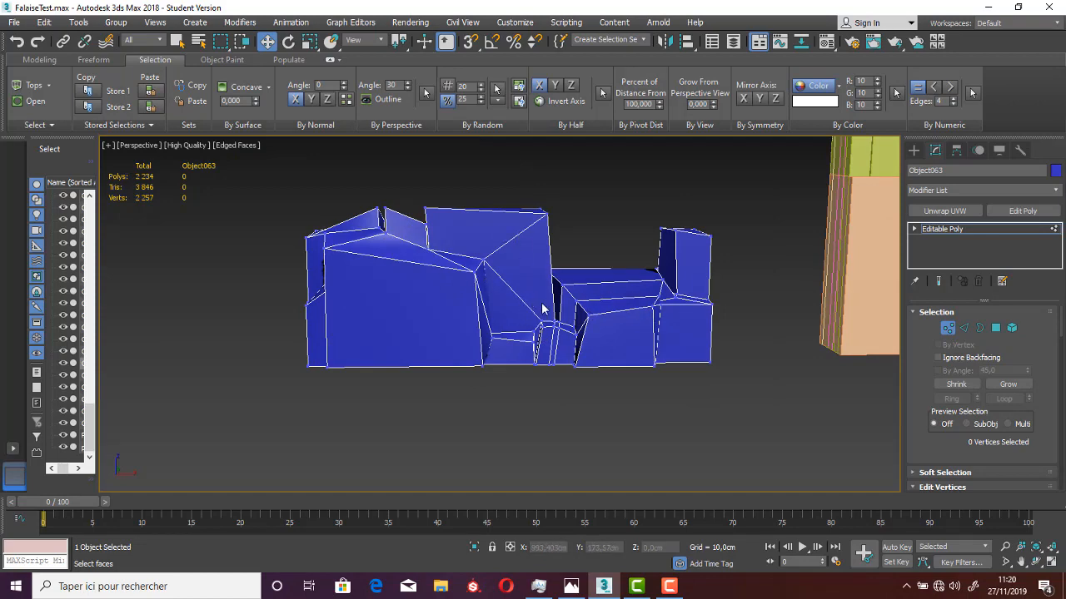
{"action": "middle_click_drag", "start_coordinate": [589, 327], "coordinate": [596, 336], "text": "alt"}
{"action": "scroll", "coordinate": [631, 314], "scroll_direction": "up", "scroll_amount": 2}
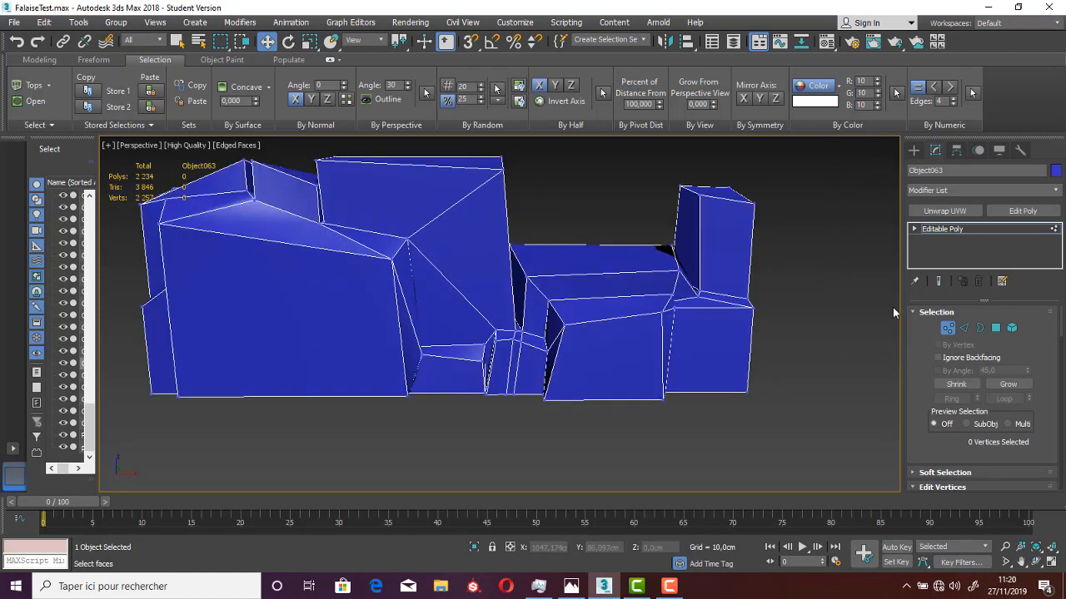
Leave vertex editing and examine the finished blue cliff panel up close and beside the neighbouring panels
{"action": "left_click", "coordinate": [945, 331]}
{"action": "middle_click_drag", "start_coordinate": [317, 334], "coordinate": [808, 333]}
{"action": "scroll", "coordinate": [513, 348], "scroll_direction": "down", "scroll_amount": 6}
{"action": "middle_click_drag", "start_coordinate": [362, 345], "coordinate": [781, 337]}
{"action": "scroll", "coordinate": [321, 369], "scroll_direction": "up", "scroll_amount": 5}
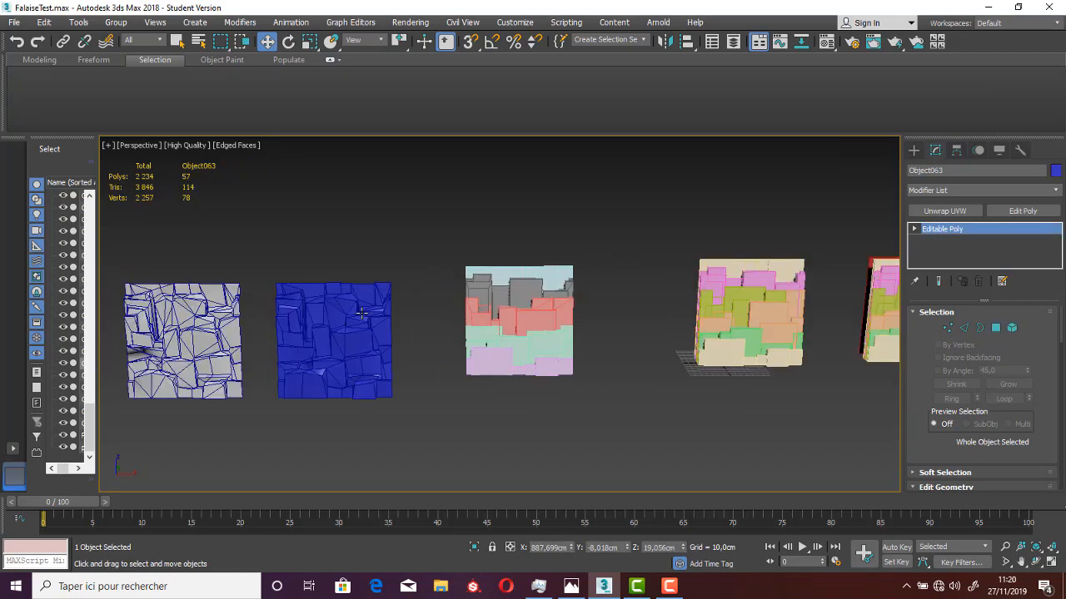
{"action": "middle_click_drag", "start_coordinate": [381, 322], "coordinate": [543, 154]}
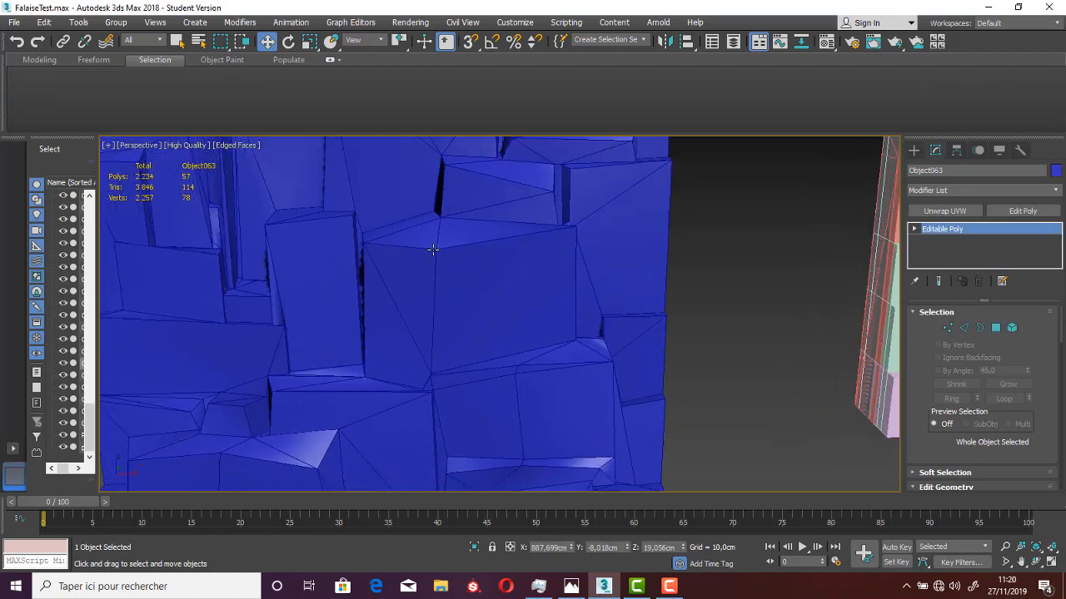
{"action": "middle_click_drag", "start_coordinate": [463, 319], "coordinate": [578, 226]}
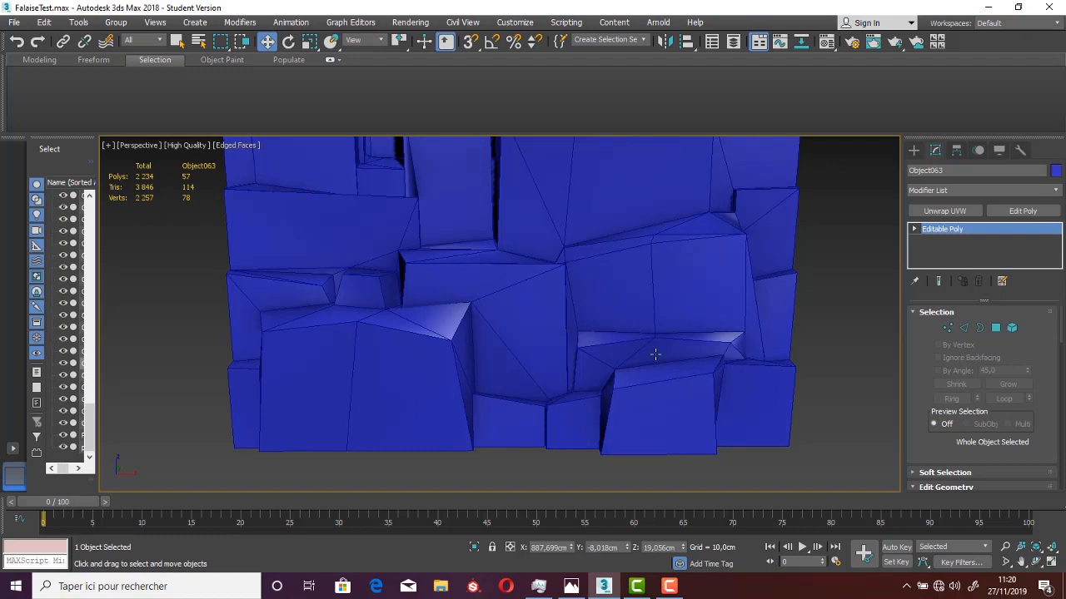
{"action": "scroll", "coordinate": [582, 366], "scroll_direction": "up", "scroll_amount": 3}
{"action": "scroll", "coordinate": [573, 370], "scroll_direction": "down", "scroll_amount": 4}
{"action": "scroll", "coordinate": [558, 362], "scroll_direction": "up", "scroll_amount": 3}
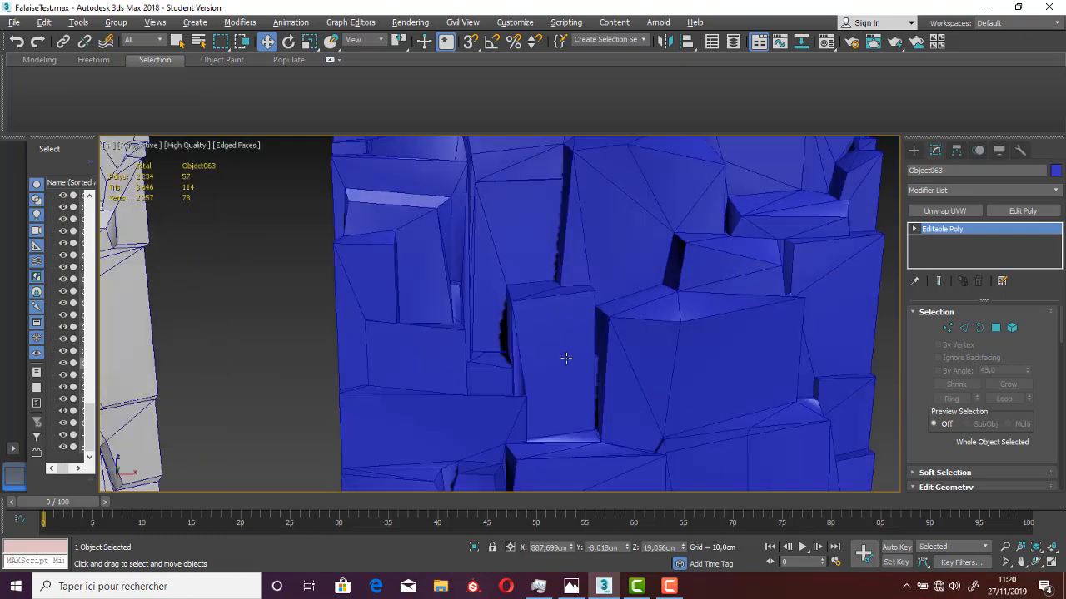
{"action": "scroll", "coordinate": [566, 358], "scroll_direction": "up", "scroll_amount": 2}
{"action": "scroll", "coordinate": [575, 333], "scroll_direction": "down", "scroll_amount": 5}
{"action": "middle_click_drag", "start_coordinate": [680, 328], "coordinate": [601, 304]}
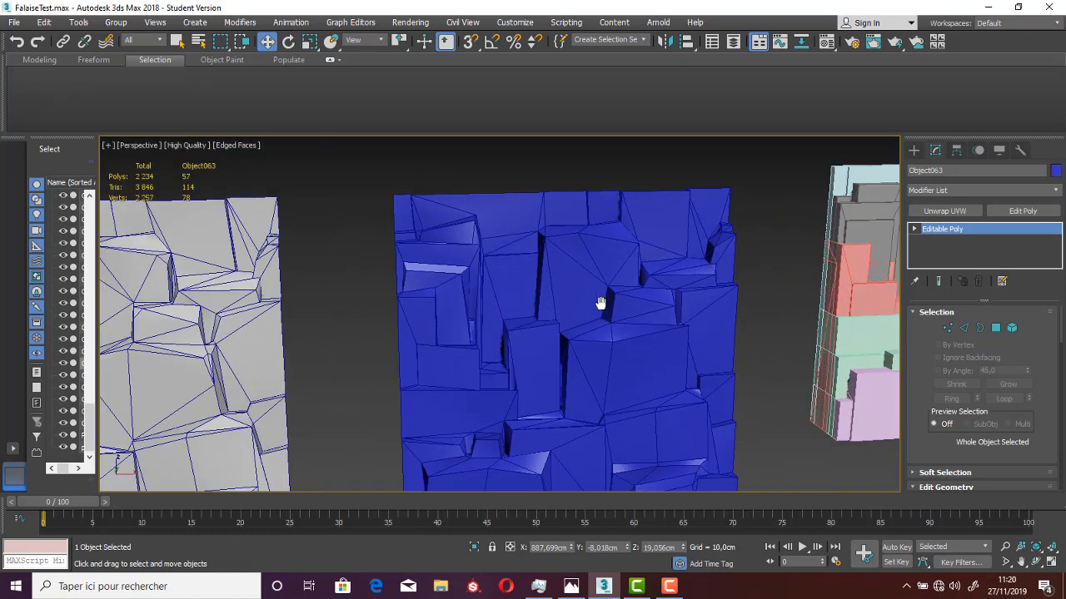
{"action": "scroll", "coordinate": [592, 388], "scroll_direction": "down", "scroll_amount": 2}
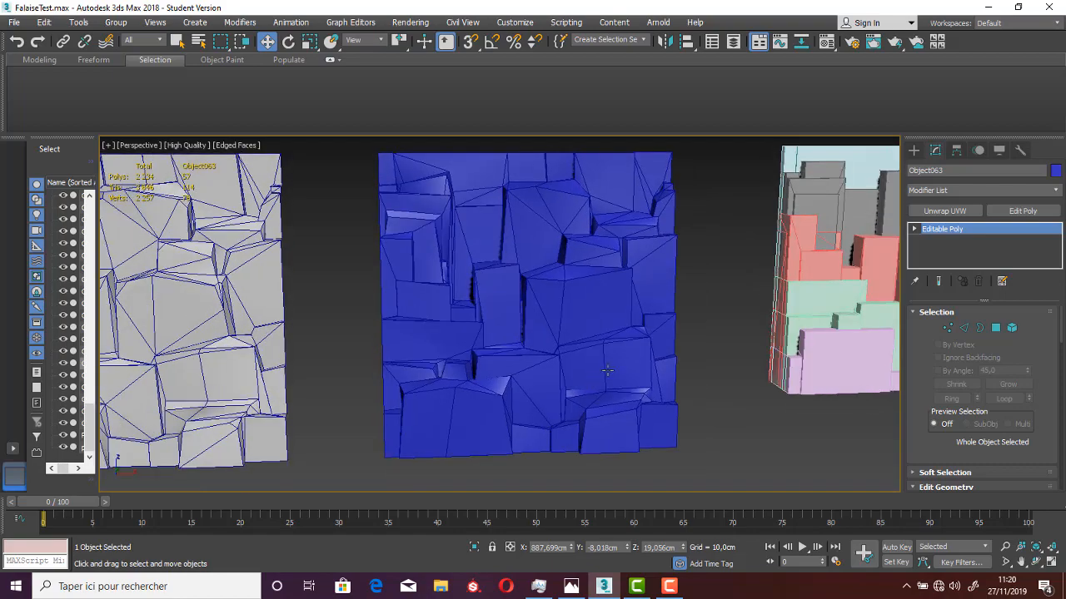
{"action": "scroll", "coordinate": [608, 374], "scroll_direction": "up", "scroll_amount": 1}
Select the blue cliff panel "plo" and inspect the gaps and relief between its rock blocks from several angles
{"action": "left_click", "coordinate": [605, 380]}
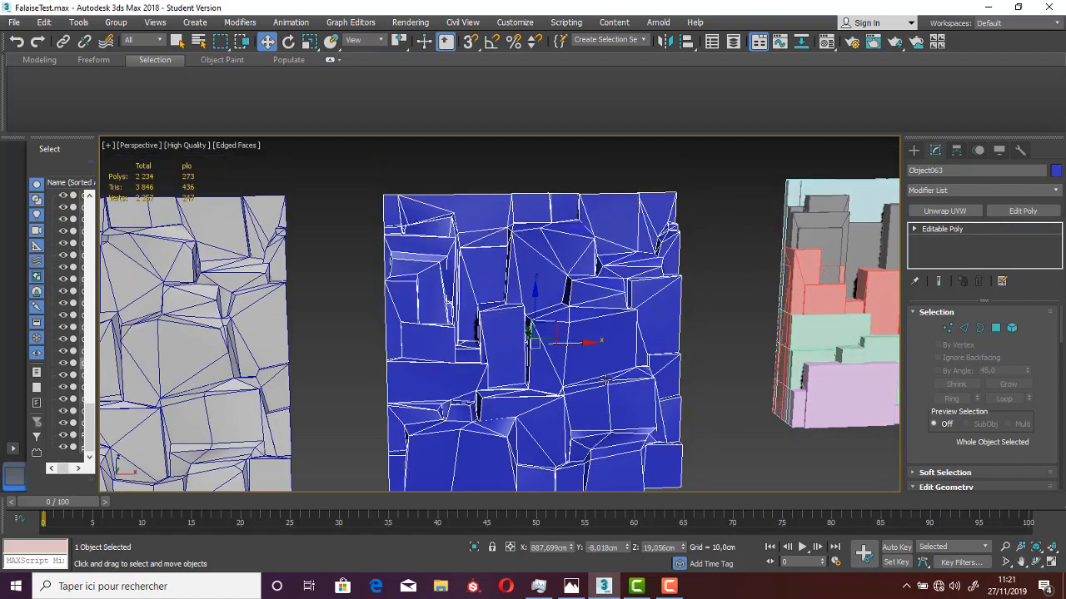
{"action": "middle_click_drag", "start_coordinate": [621, 406], "coordinate": [593, 441], "text": "alt"}
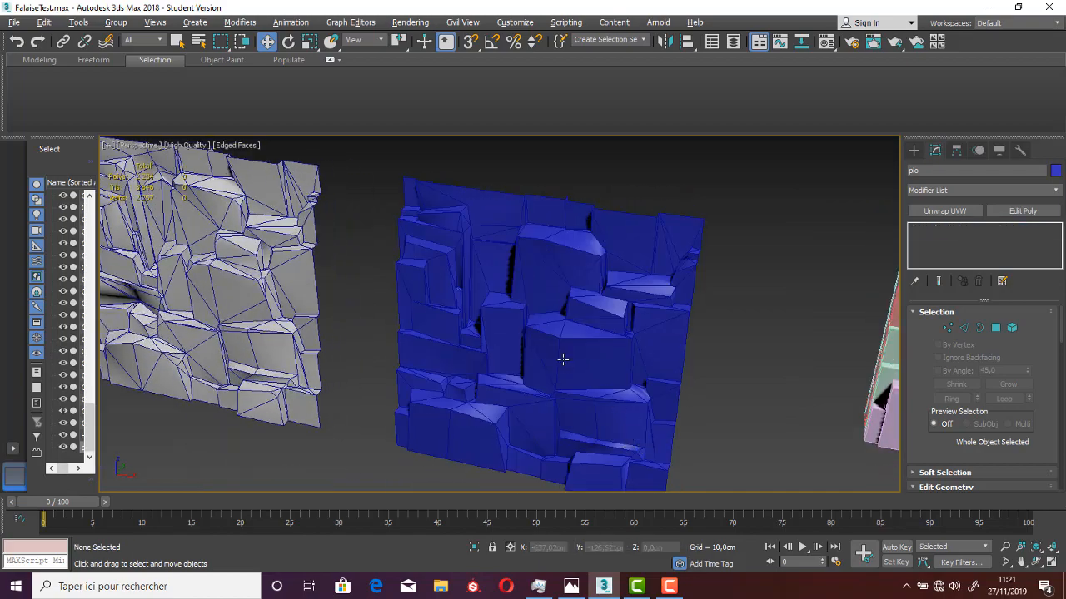
{"action": "scroll", "coordinate": [563, 360], "scroll_direction": "up", "scroll_amount": 3}
{"action": "middle_click_drag", "start_coordinate": [491, 304], "coordinate": [531, 399]}
{"action": "scroll", "coordinate": [492, 344], "scroll_direction": "up", "scroll_amount": 4}
{"action": "scroll", "coordinate": [449, 350], "scroll_direction": "down", "scroll_amount": 5}
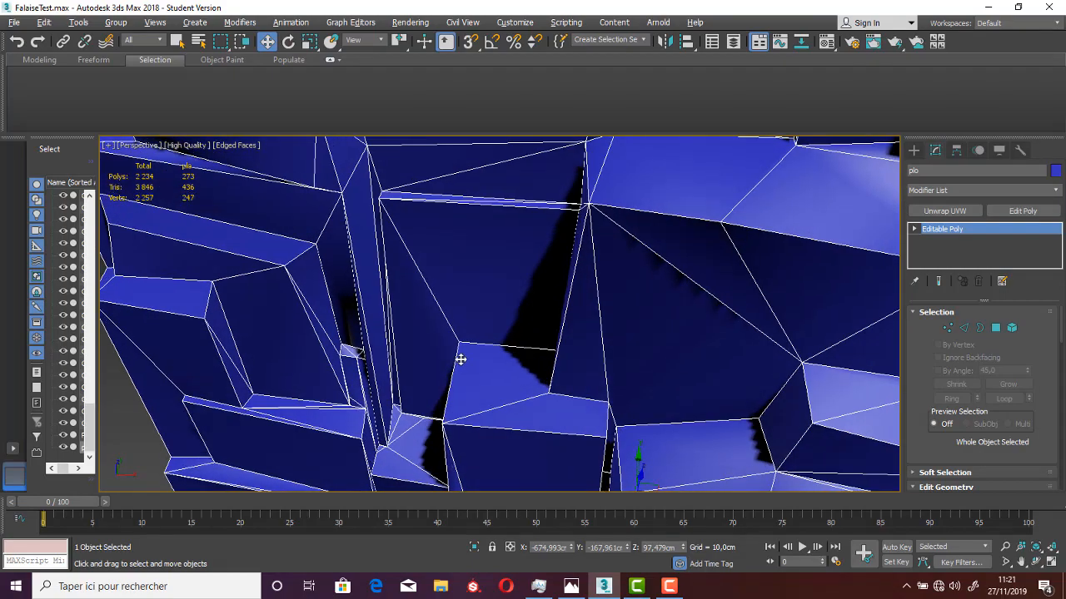
{"action": "scroll", "coordinate": [473, 375], "scroll_direction": "down", "scroll_amount": 2}
{"action": "middle_click_drag", "start_coordinate": [538, 401], "coordinate": [543, 327], "text": "alt"}
{"action": "middle_click_drag", "start_coordinate": [547, 380], "coordinate": [549, 363], "text": "alt"}
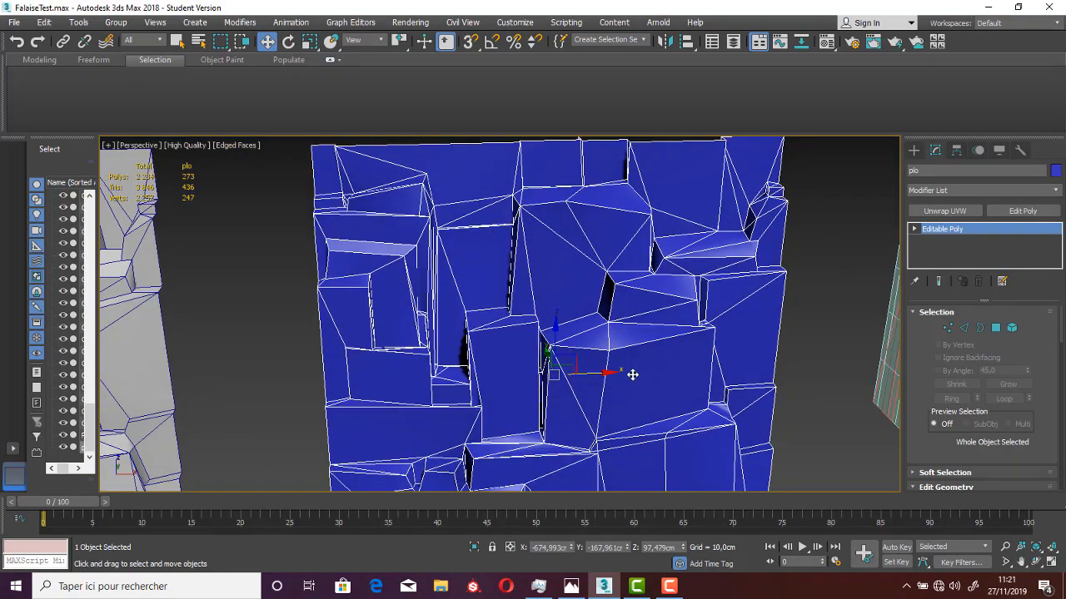
{"action": "scroll", "coordinate": [633, 374], "scroll_direction": "down", "scroll_amount": 2}
{"action": "middle_click_drag", "start_coordinate": [631, 383], "coordinate": [550, 317]}
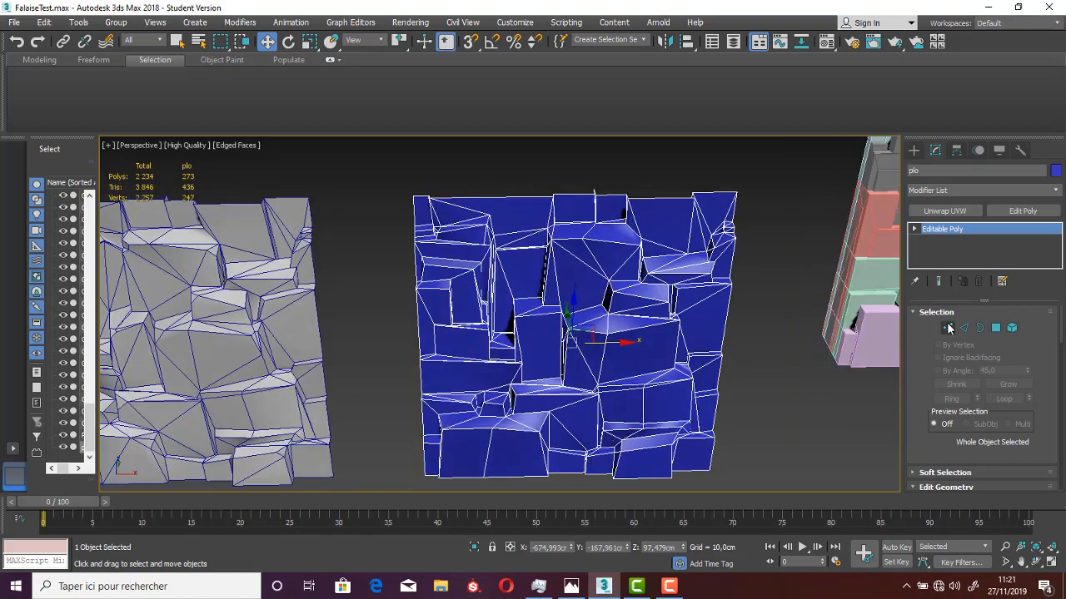
{"action": "left_click", "coordinate": [949, 328]}
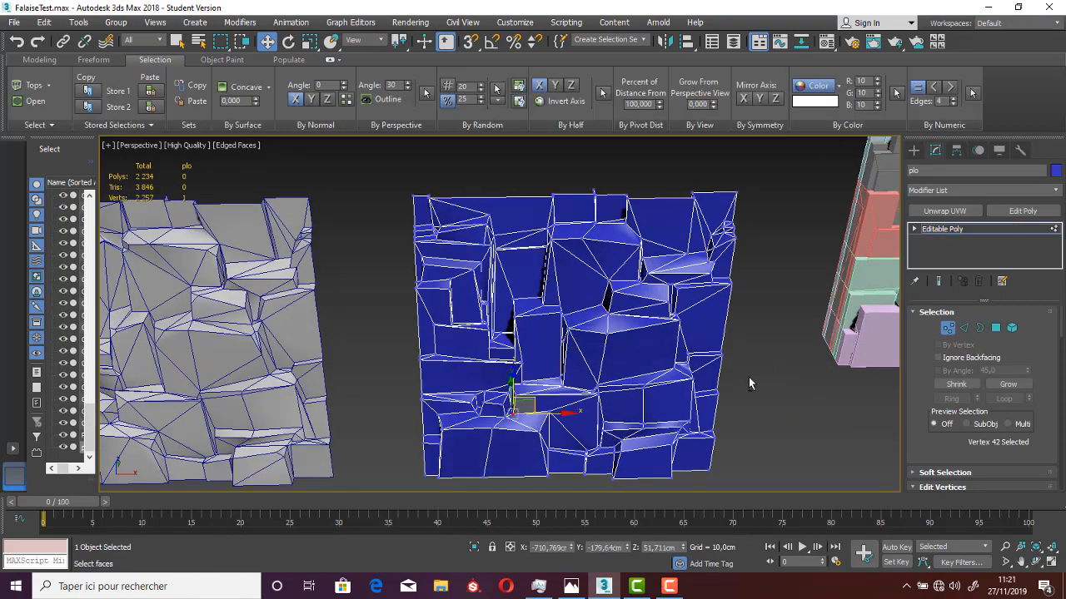
{"action": "middle_click_drag", "start_coordinate": [749, 383], "coordinate": [776, 185], "text": "alt"}
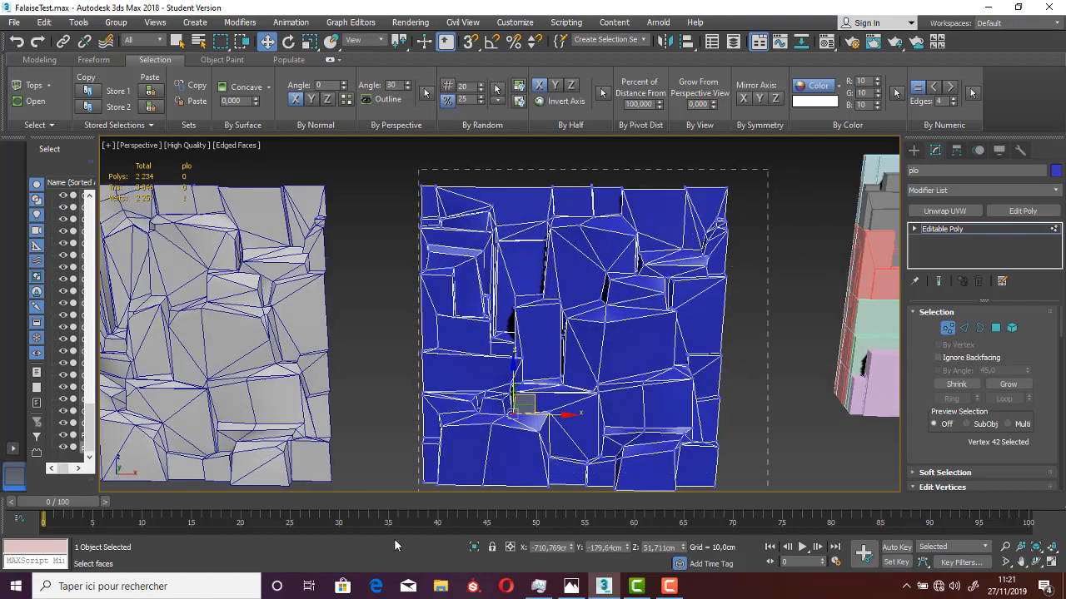
{"action": "key", "text": "ctrl+a"}
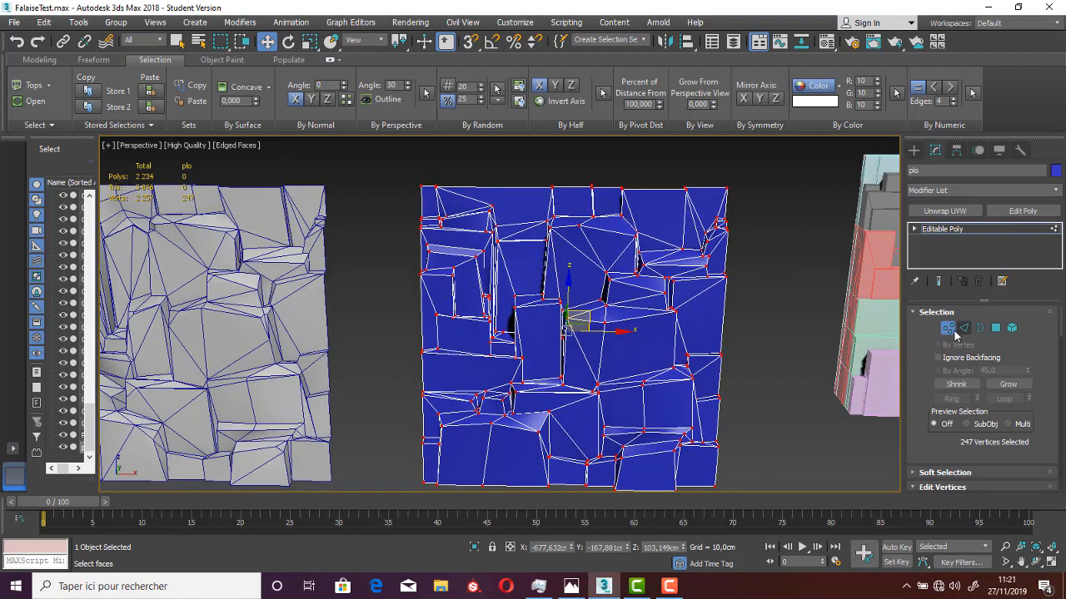
{"action": "left_click_drag", "start_coordinate": [953, 337], "coordinate": [954, 318]}
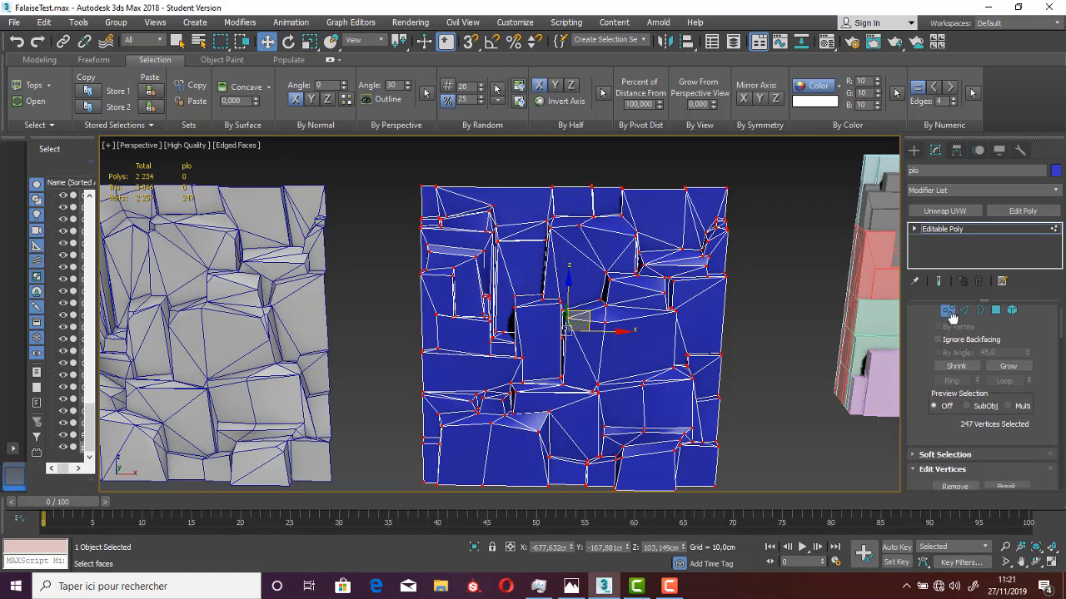
{"action": "scroll", "coordinate": [1033, 462], "scroll_direction": "down", "scroll_amount": 5}
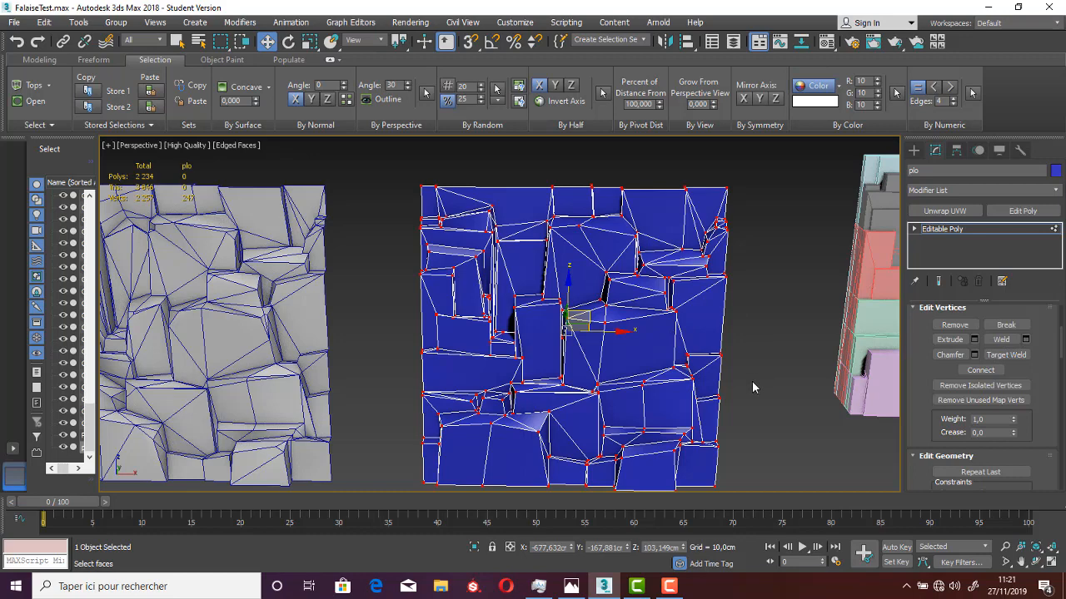
{"action": "left_click", "coordinate": [608, 419]}
{"action": "scroll", "coordinate": [606, 406], "scroll_direction": "up", "scroll_amount": 3}
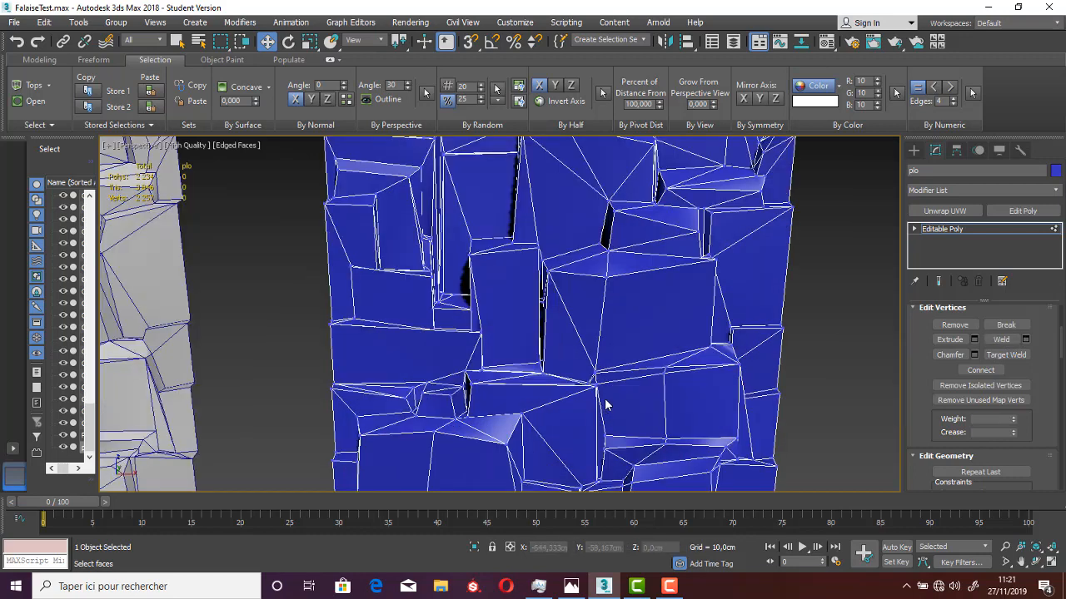
{"action": "right_click", "coordinate": [581, 360]}
{"action": "left_click", "coordinate": [566, 341]}
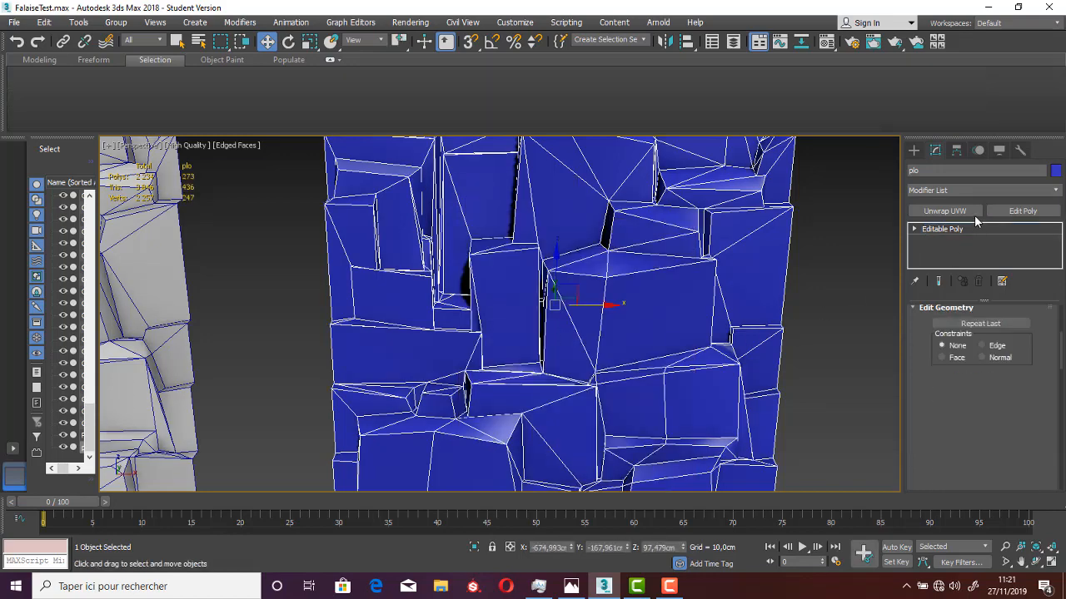
Add an Unwrap UVW modifier to the cliff panel and relax all its UV faces by polygon angles with 100 iterations and amount 0.1
{"action": "left_click", "coordinate": [944, 211]}
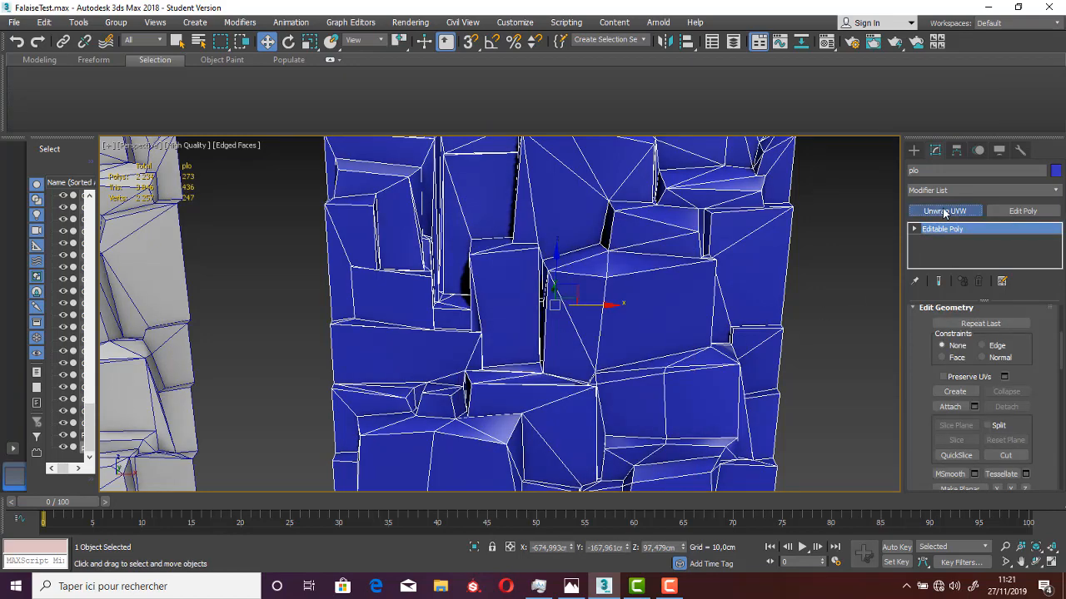
{"action": "left_click", "coordinate": [966, 410]}
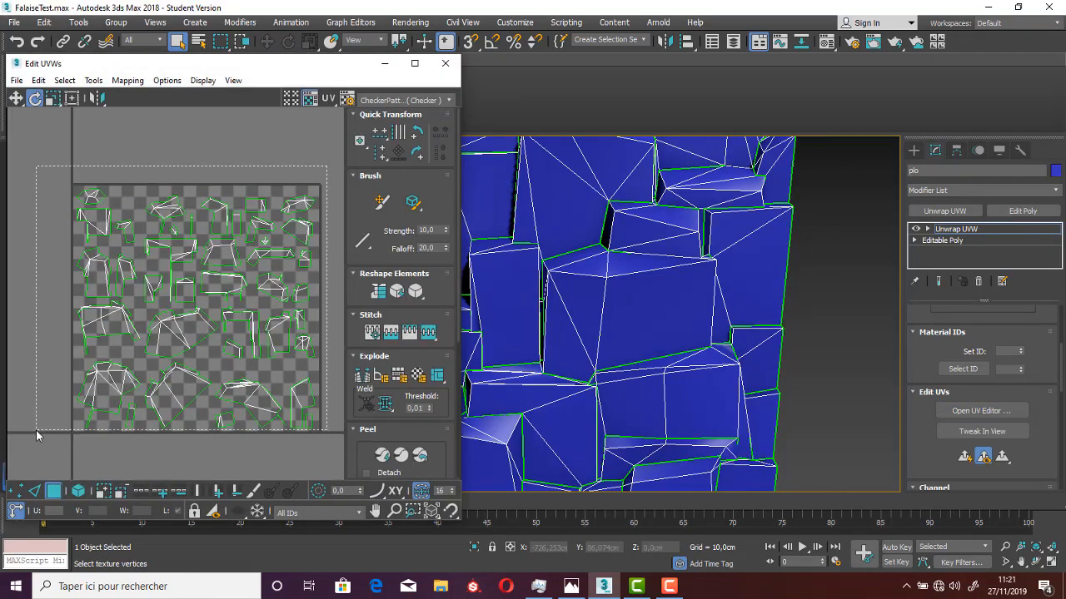
{"action": "left_click_drag", "start_coordinate": [36, 430], "coordinate": [36, 429]}
{"action": "left_click_drag", "start_coordinate": [418, 293], "coordinate": [417, 316]}
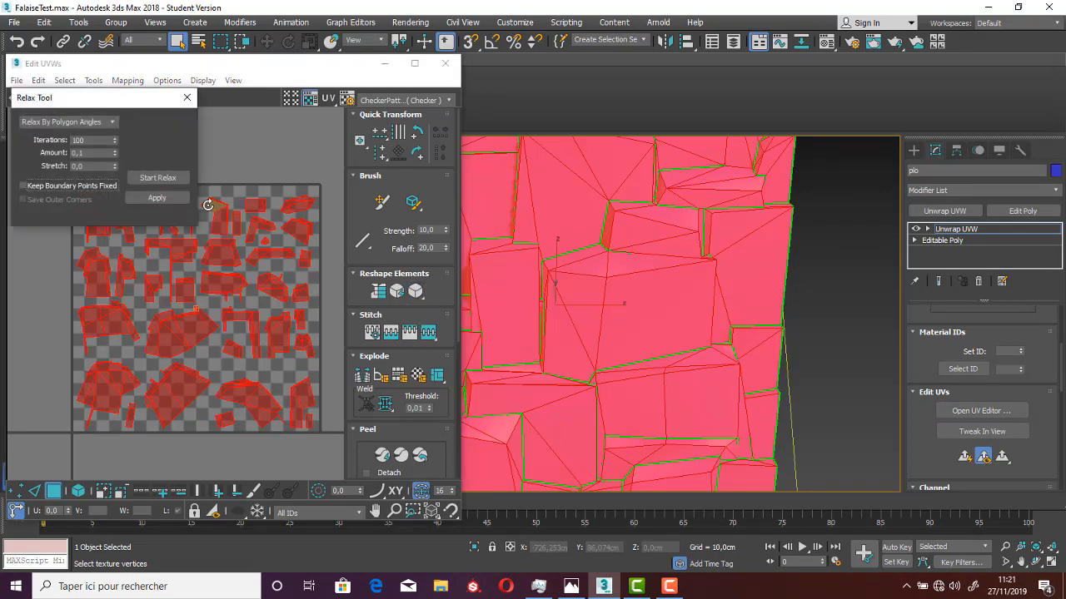
{"action": "left_click", "coordinate": [170, 180]}
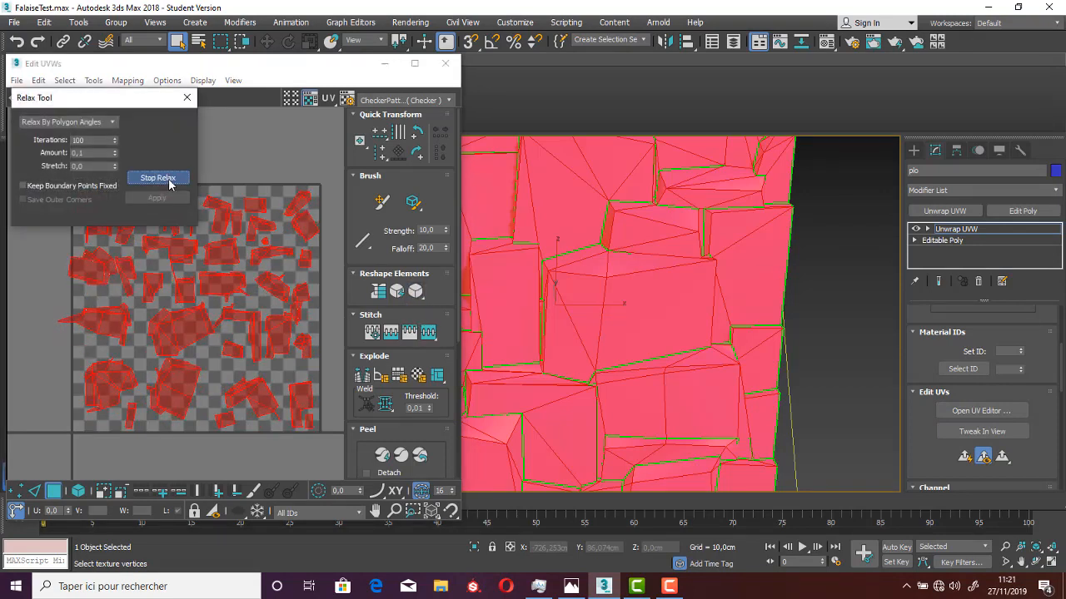
{"action": "left_click", "coordinate": [169, 180]}
Flatten the small folded UV island near the layout's edge with Quick Peel and close the Relax Tool
{"action": "scroll", "coordinate": [238, 305], "scroll_direction": "up", "scroll_amount": 5}
{"action": "scroll", "coordinate": [238, 305], "scroll_direction": "up", "scroll_amount": 4}
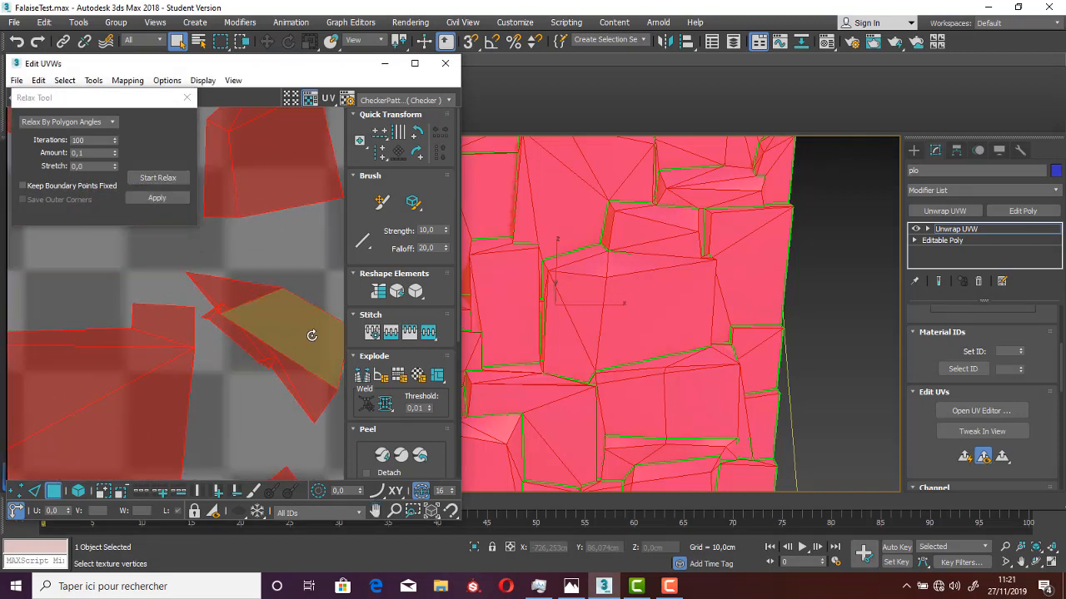
{"action": "left_click", "coordinate": [311, 335]}
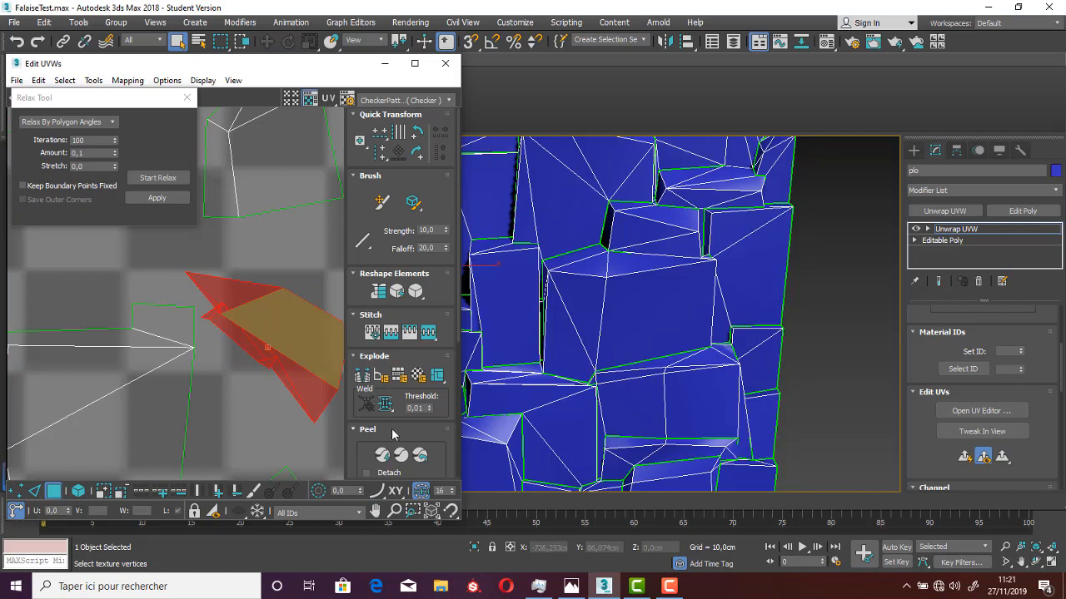
{"action": "scroll", "coordinate": [395, 434], "scroll_direction": "down", "scroll_amount": 1}
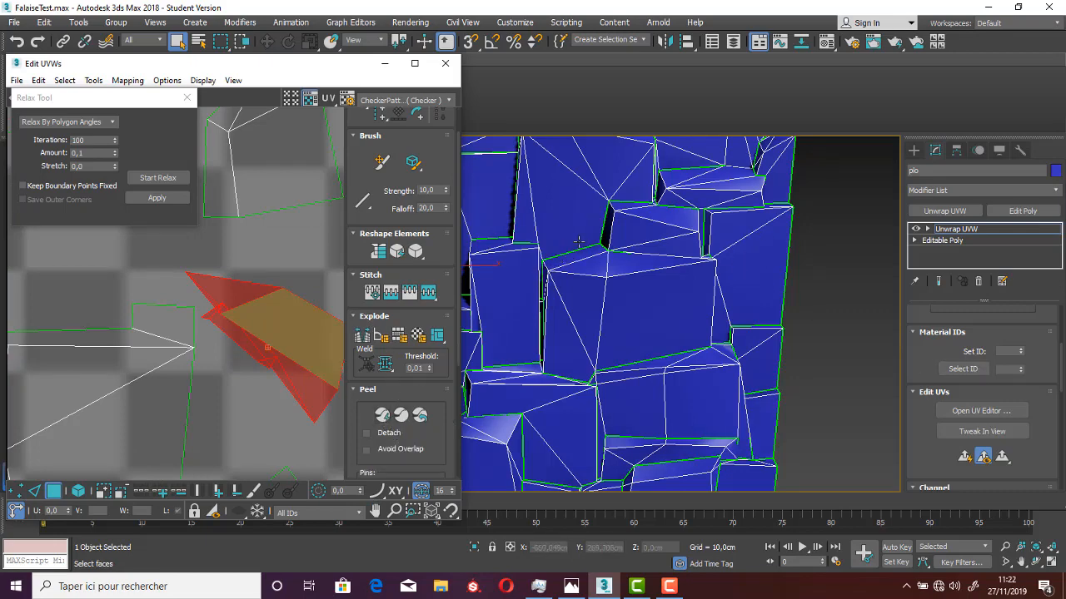
{"action": "middle_click_drag", "start_coordinate": [596, 247], "coordinate": [628, 263]}
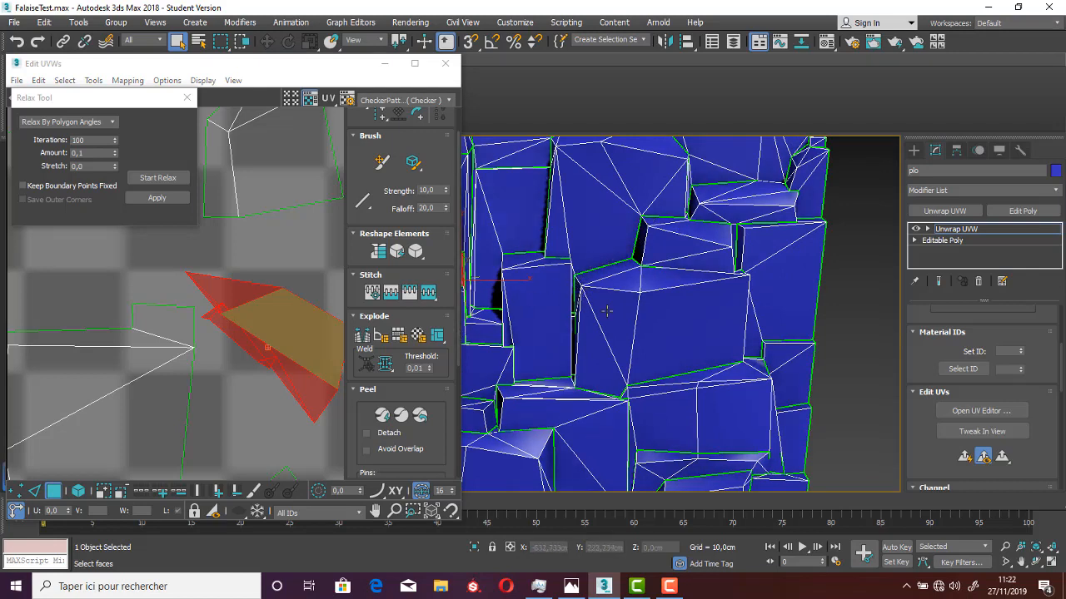
{"action": "left_click", "coordinate": [389, 416]}
{"action": "left_click_drag", "start_coordinate": [261, 364], "coordinate": [262, 293]}
{"action": "scroll", "coordinate": [222, 359], "scroll_direction": "down", "scroll_amount": 4}
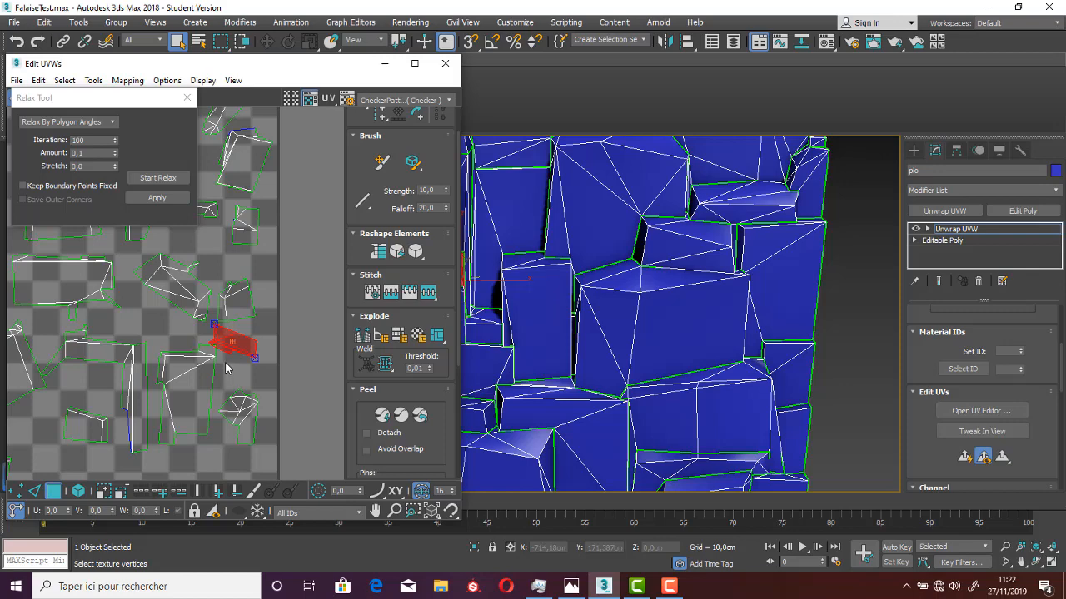
{"action": "scroll", "coordinate": [230, 359], "scroll_direction": "down", "scroll_amount": 3}
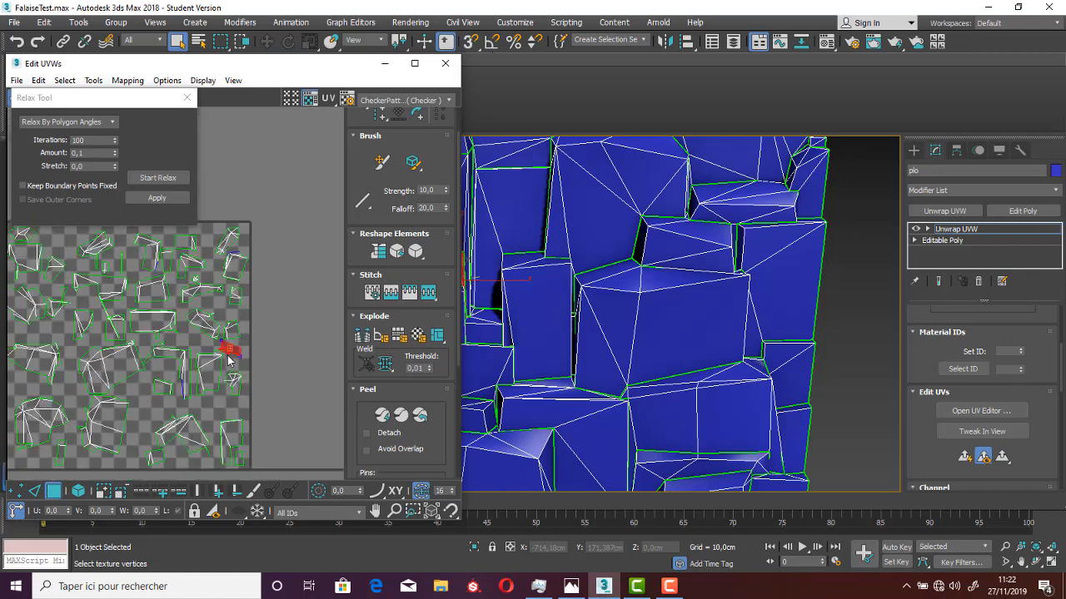
{"action": "scroll", "coordinate": [230, 360], "scroll_direction": "down", "scroll_amount": 2}
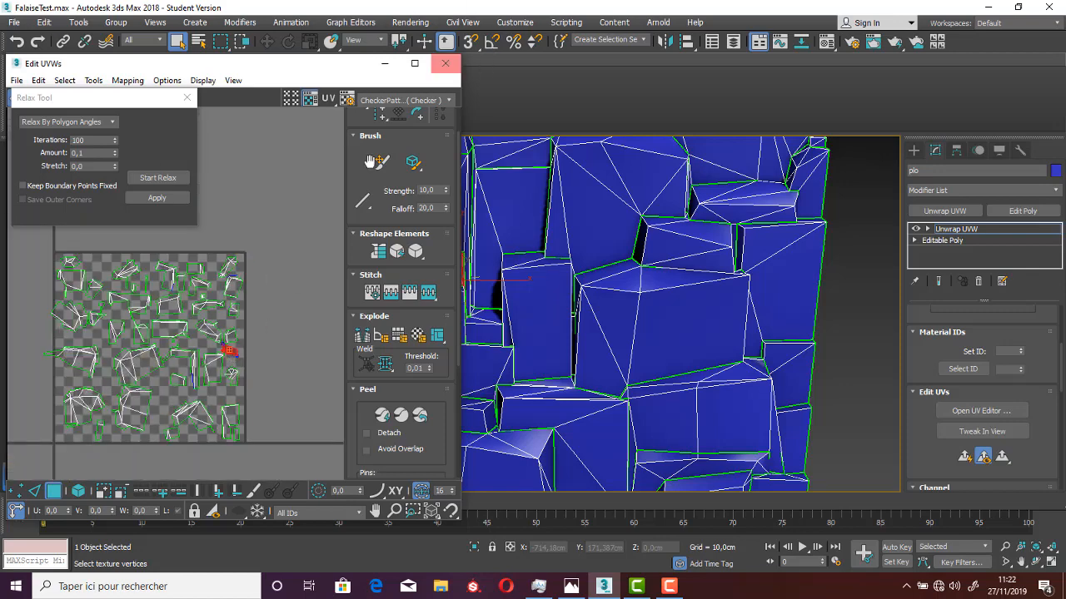
{"action": "left_click", "coordinate": [187, 98]}
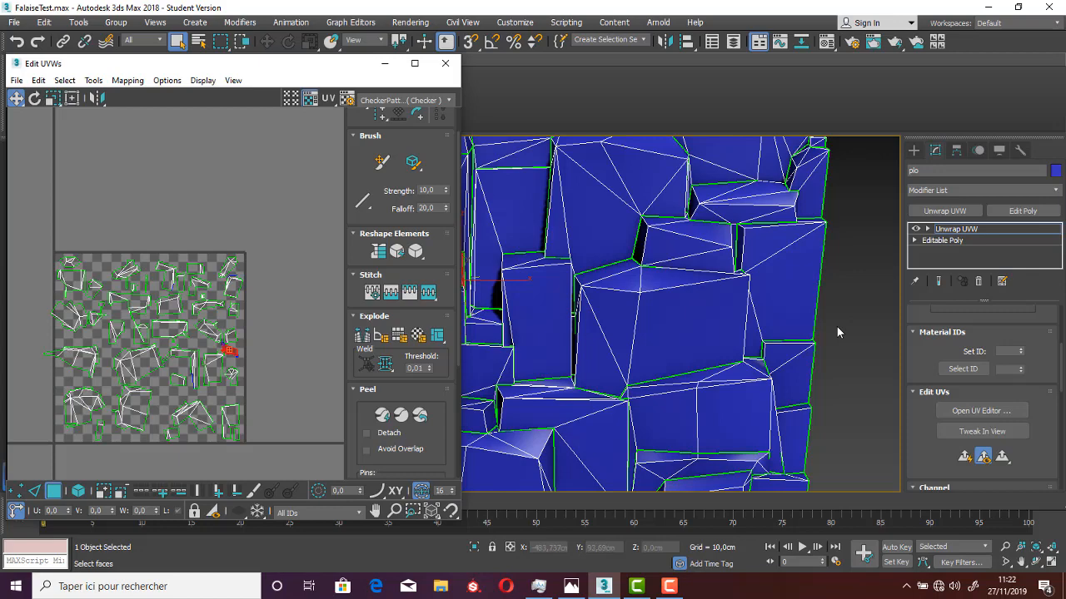
Select the large block face at mid-height on the cliff panel's right edge to locate its UV island
{"action": "middle_click_drag", "start_coordinate": [794, 335], "coordinate": [833, 311]}
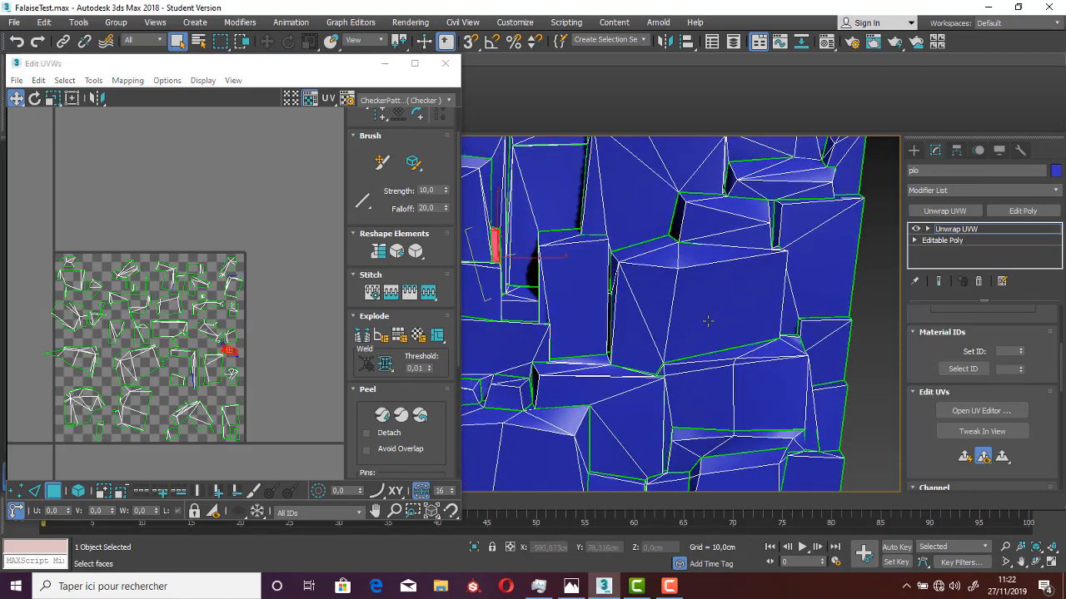
{"action": "scroll", "coordinate": [708, 321], "scroll_direction": "down", "scroll_amount": 5}
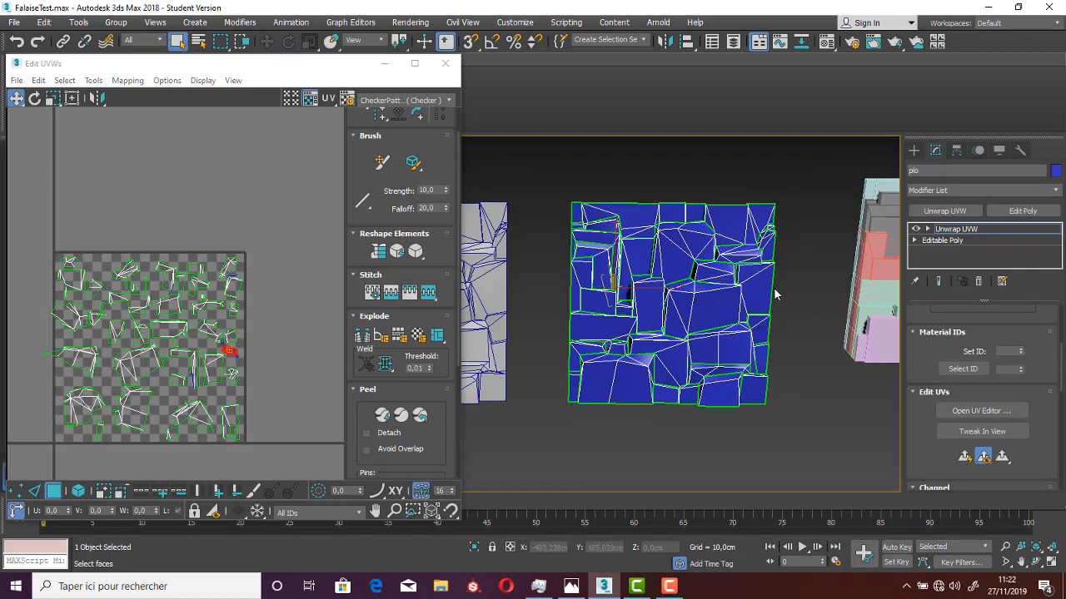
{"action": "scroll", "coordinate": [731, 297], "scroll_direction": "up", "scroll_amount": 6}
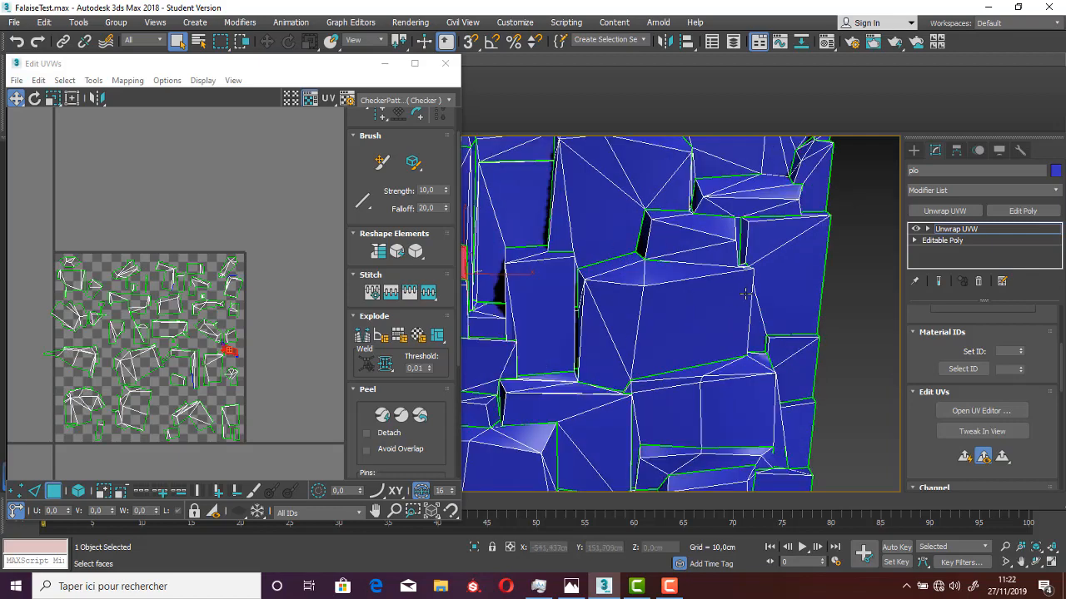
{"action": "scroll", "coordinate": [763, 317], "scroll_direction": "down", "scroll_amount": 3}
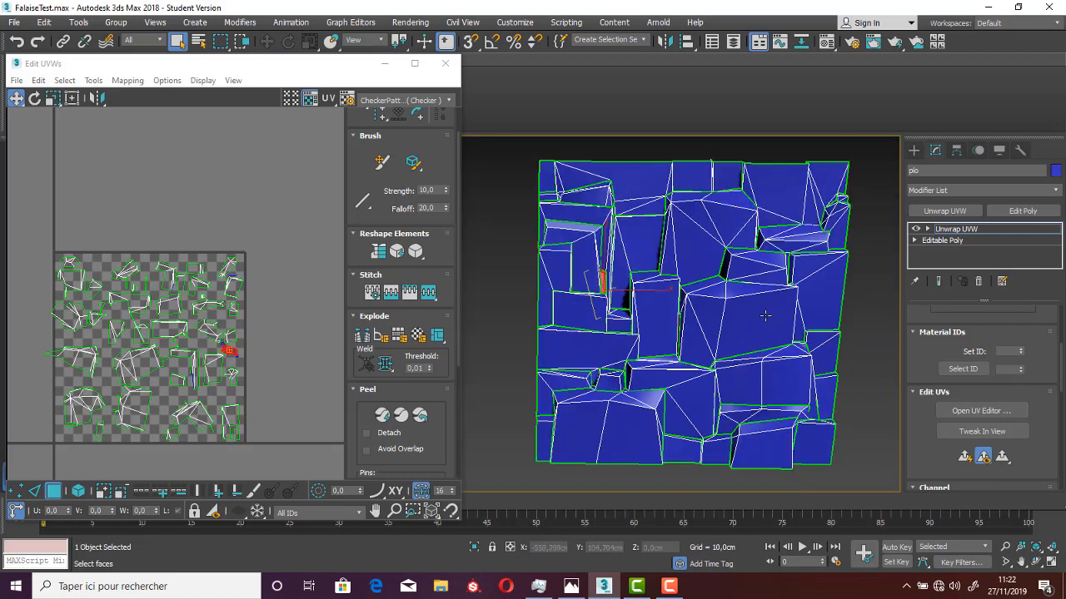
{"action": "left_click", "coordinate": [824, 284]}
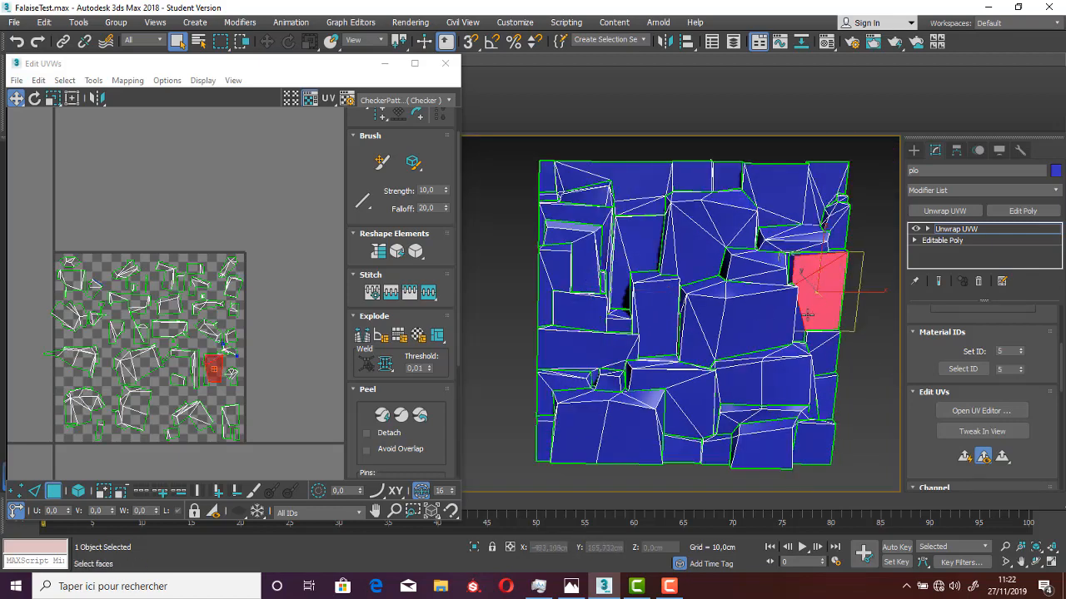
Extend the selection on the panel's right-edge block with its narrow adjoining side and top faces
{"action": "middle_click_drag", "start_coordinate": [824, 283], "coordinate": [802, 305], "text": "alt"}
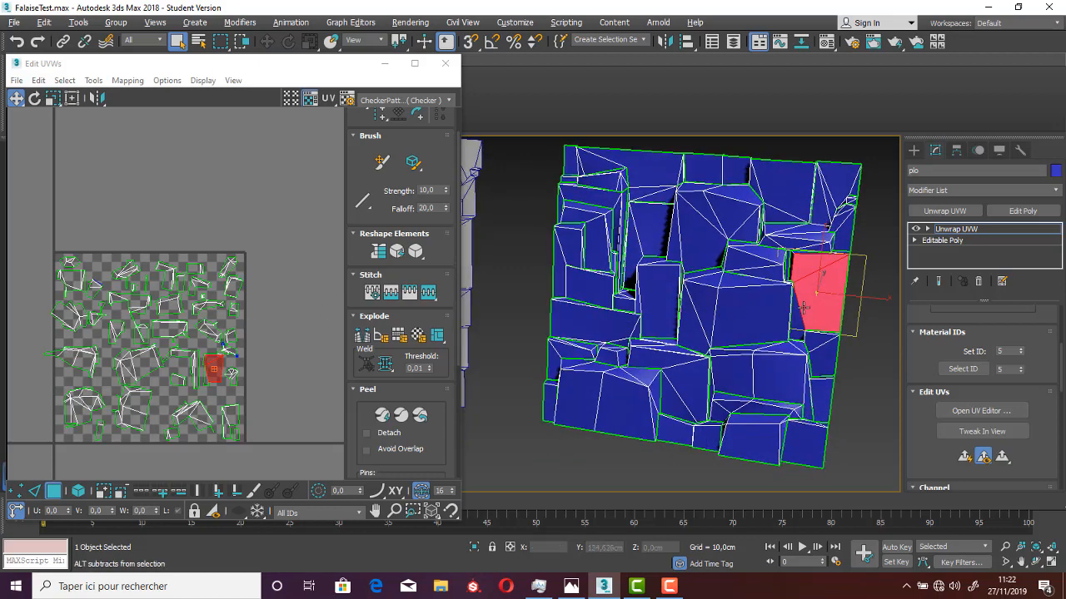
{"action": "scroll", "coordinate": [802, 306], "scroll_direction": "up", "scroll_amount": 4}
{"action": "left_click", "coordinate": [794, 333], "text": "ctrl"}
{"action": "middle_click_drag", "start_coordinate": [796, 250], "coordinate": [800, 268], "text": "alt"}
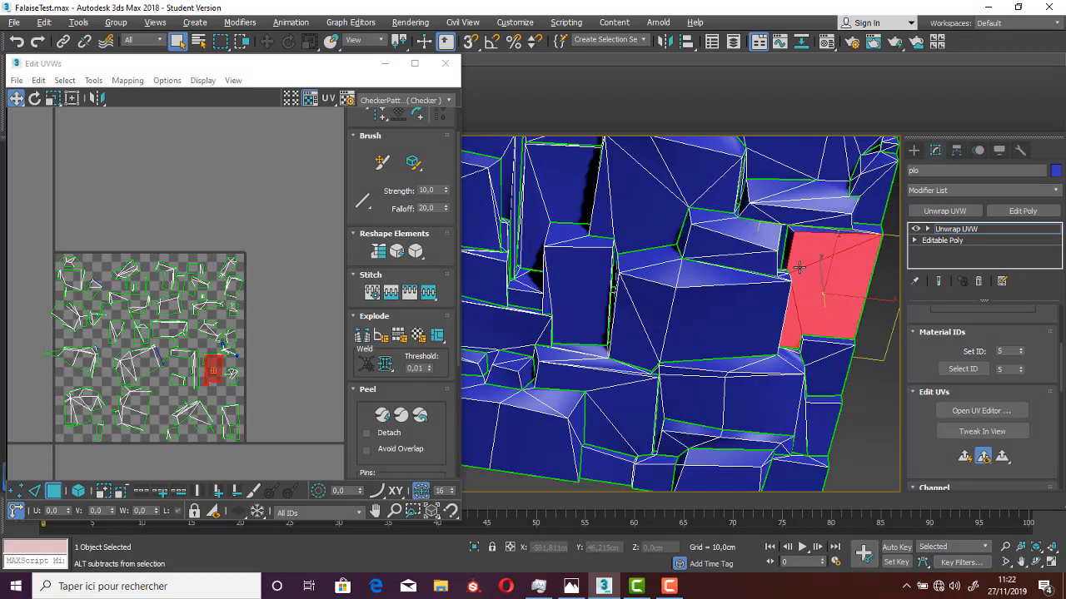
{"action": "left_click", "coordinate": [811, 233], "text": "ctrl"}
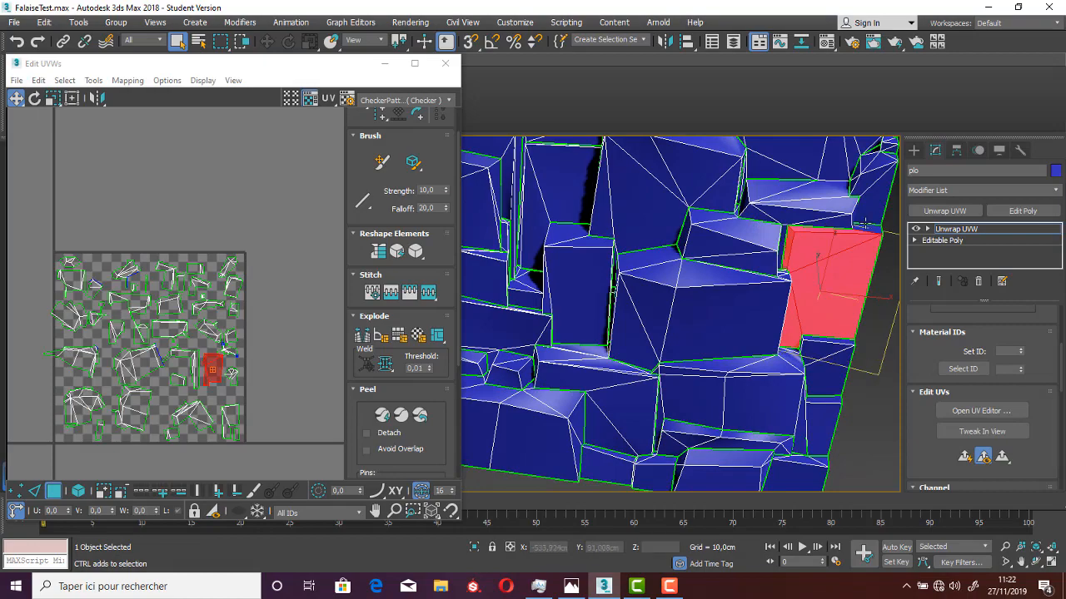
{"action": "left_click", "coordinate": [874, 228], "text": "ctrl"}
{"action": "middle_click_drag", "start_coordinate": [832, 279], "coordinate": [801, 275], "text": "alt"}
{"action": "middle_click_drag", "start_coordinate": [555, 307], "coordinate": [658, 288], "text": "alt"}
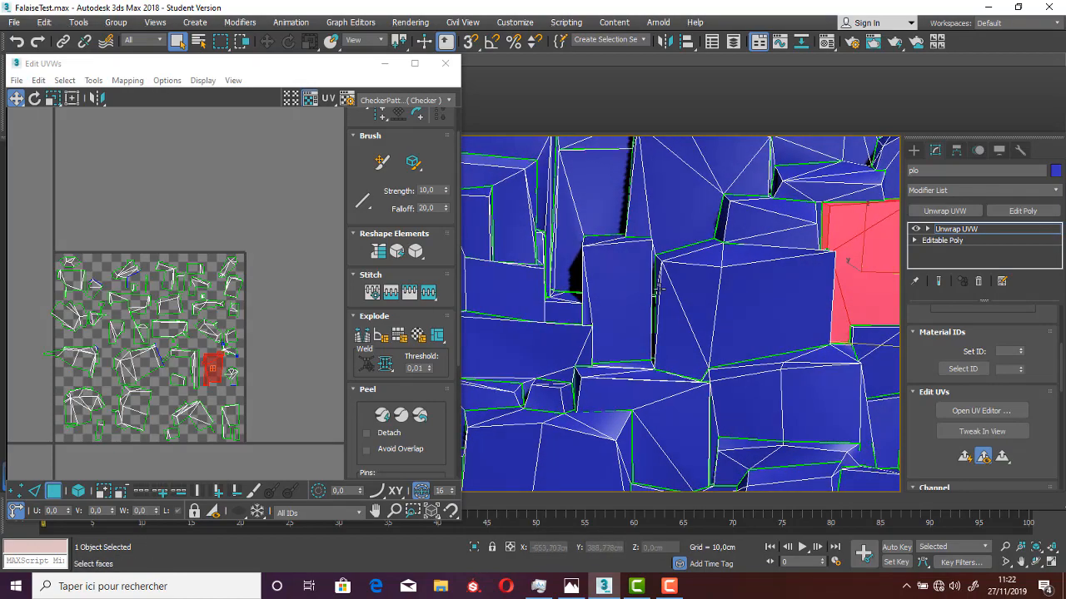
{"action": "scroll", "coordinate": [658, 288], "scroll_direction": "down", "scroll_amount": 3}
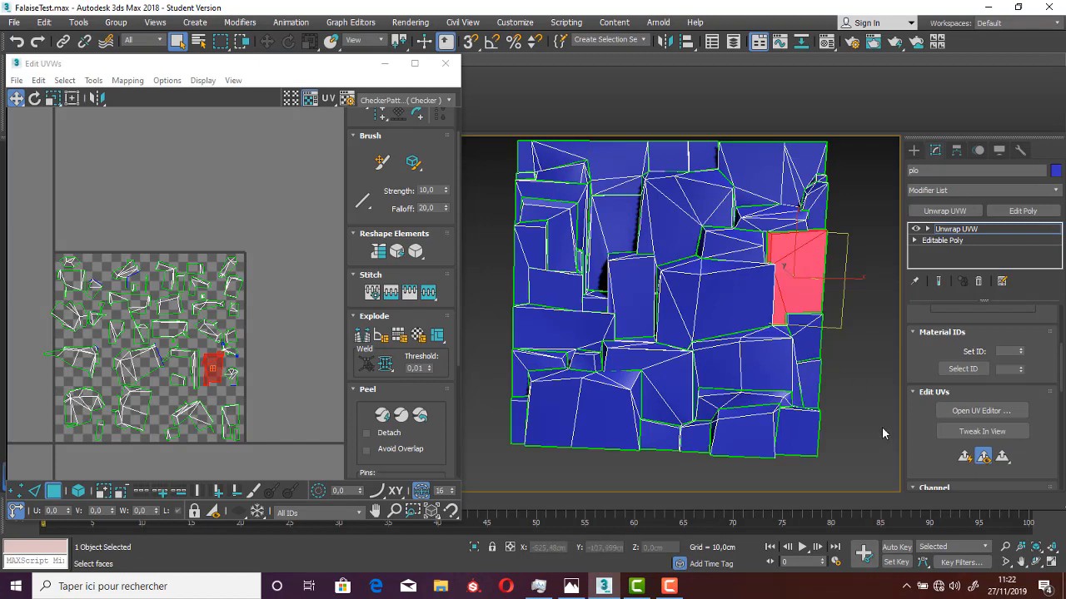
Enable selection by planar angle at 15.0 and add the matching mid-height block faces on the panel's opposite edge
{"action": "scroll", "coordinate": [965, 323], "scroll_direction": "up", "scroll_amount": 4}
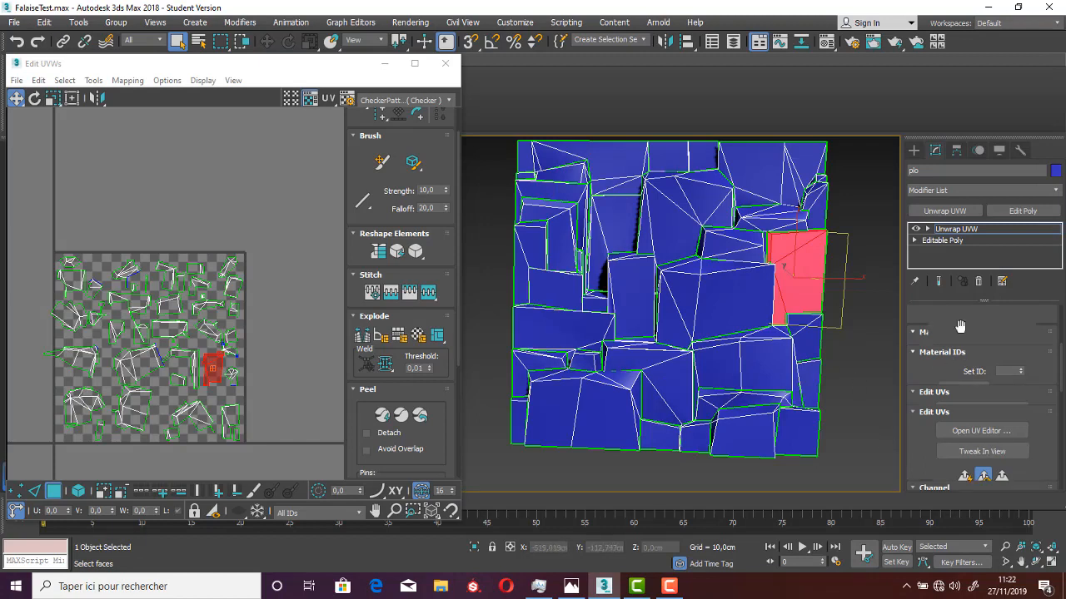
{"action": "scroll", "coordinate": [963, 348], "scroll_direction": "up", "scroll_amount": 1}
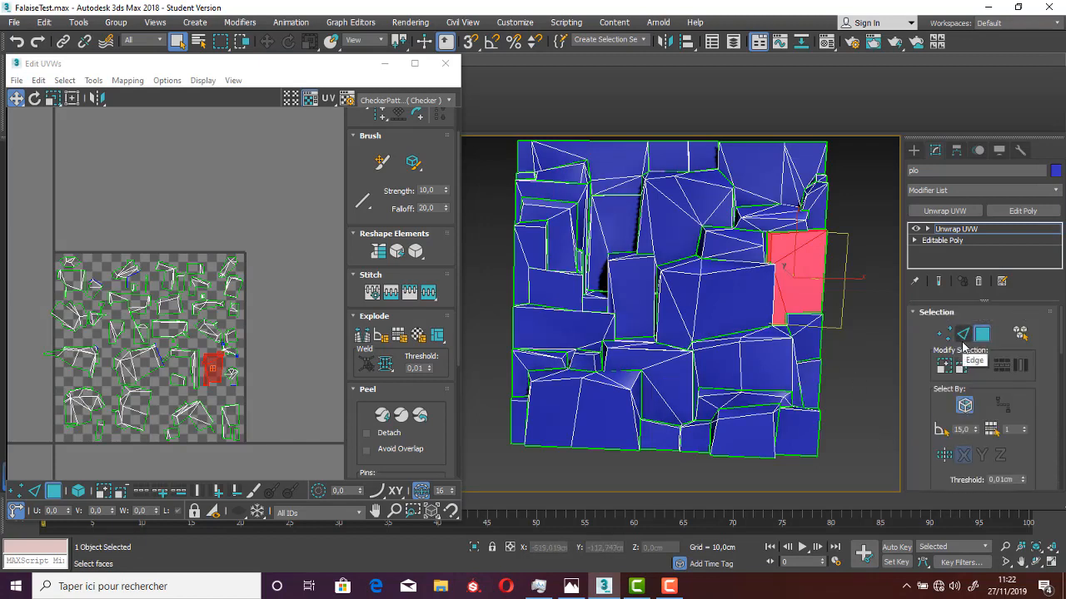
{"action": "left_click", "coordinate": [940, 430]}
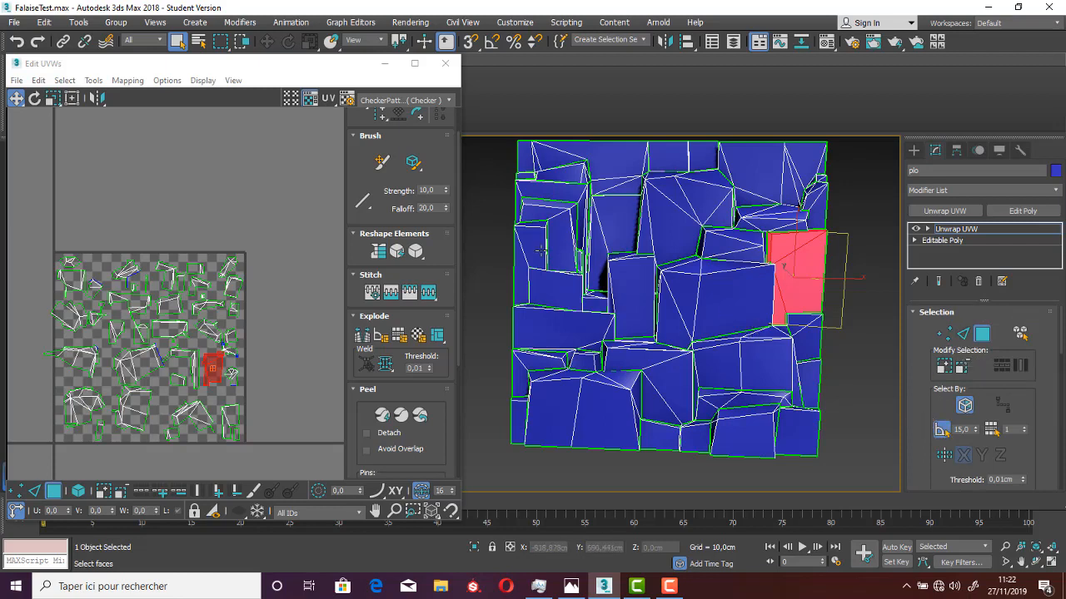
{"action": "left_click", "coordinate": [521, 273], "text": "ctrl"}
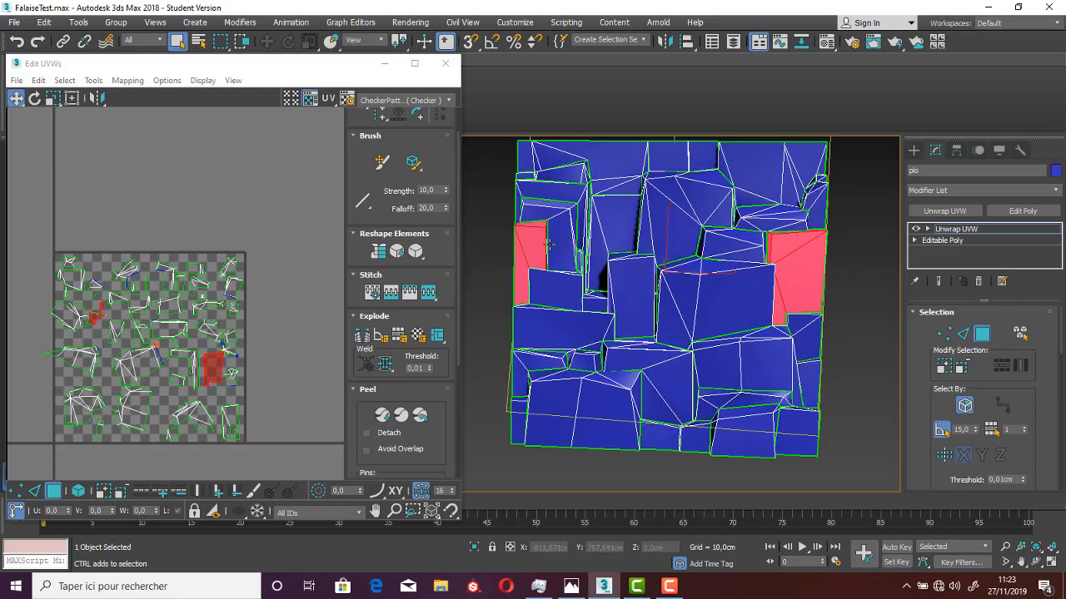
{"action": "left_click", "coordinate": [548, 249], "text": "ctrl"}
{"action": "left_click", "coordinate": [562, 248], "text": "alt"}
{"action": "mouse_move", "coordinate": [542, 250]}
{"action": "middle_mouse_down", "text": "alt"}
{"action": "mouse_move", "coordinate": [506, 250]}
{"action": "mouse_move", "coordinate": [530, 253]}
{"action": "middle_mouse_up", "text": "alt"}
{"action": "scroll", "coordinate": [528, 253], "scroll_direction": "up", "scroll_amount": 5}
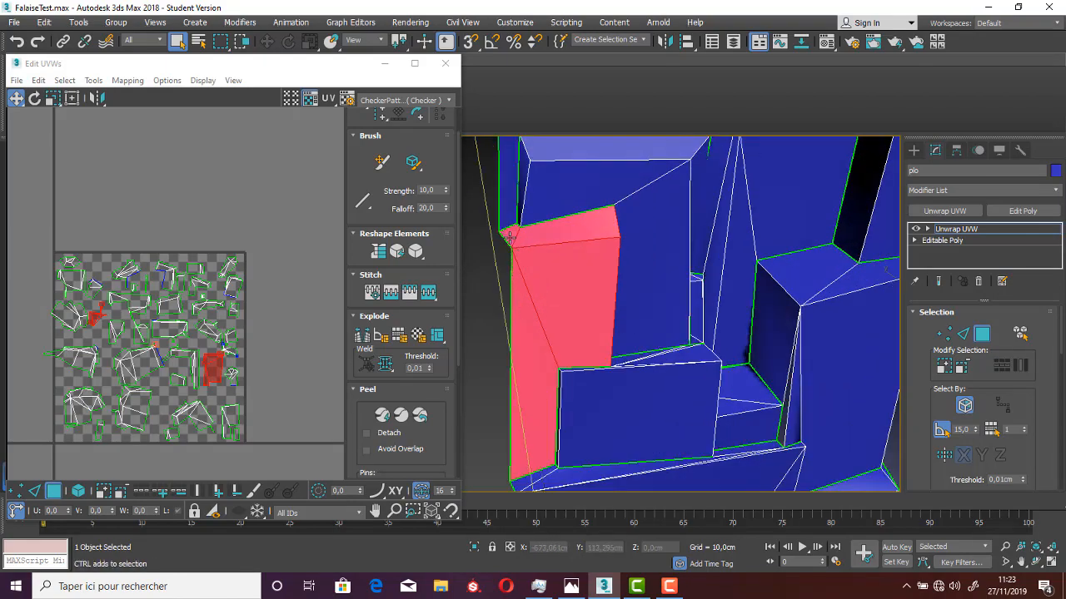
{"action": "scroll", "coordinate": [517, 246], "scroll_direction": "down", "scroll_amount": 5}
{"action": "middle_click_drag", "start_coordinate": [613, 285], "coordinate": [582, 277], "text": "alt"}
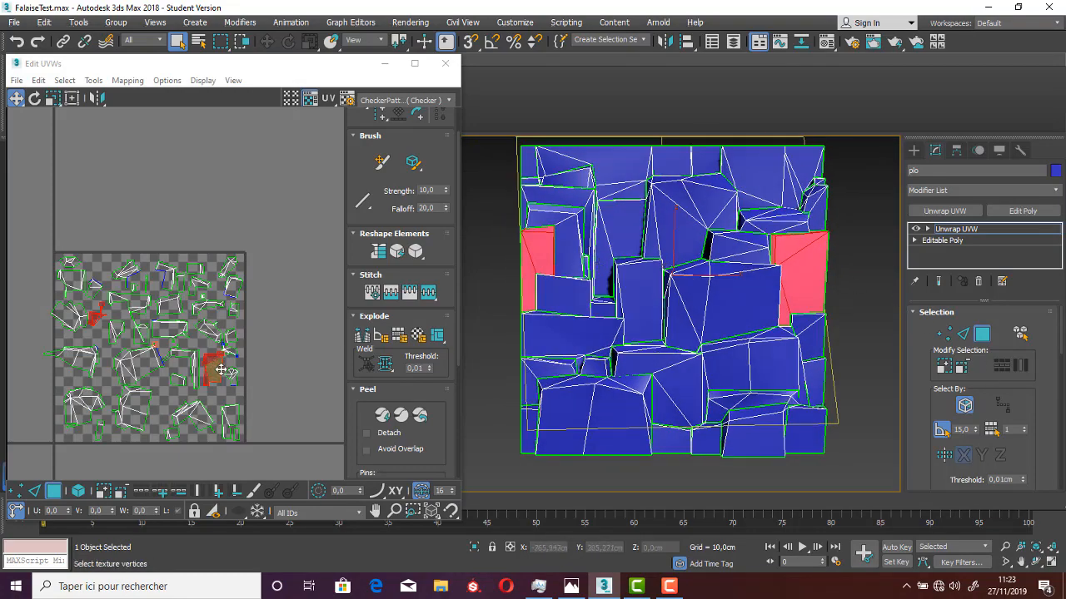
Move the UV islands of the two edge blocks out of the checkered tile into the empty space above it
{"action": "scroll", "coordinate": [110, 331], "scroll_direction": "up", "scroll_amount": 3}
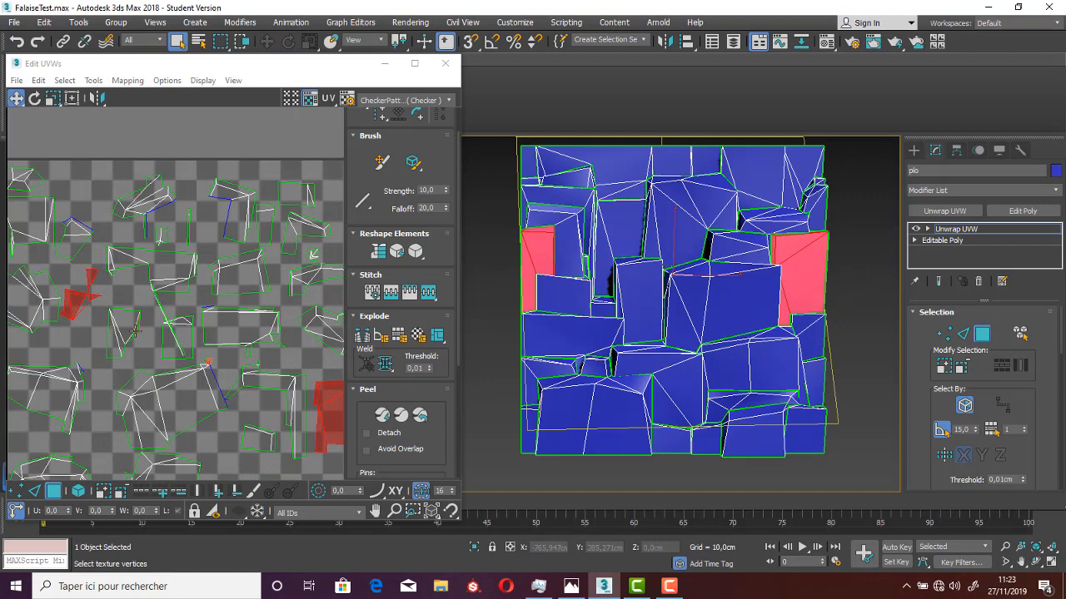
{"action": "scroll", "coordinate": [324, 399], "scroll_direction": "down", "scroll_amount": 3}
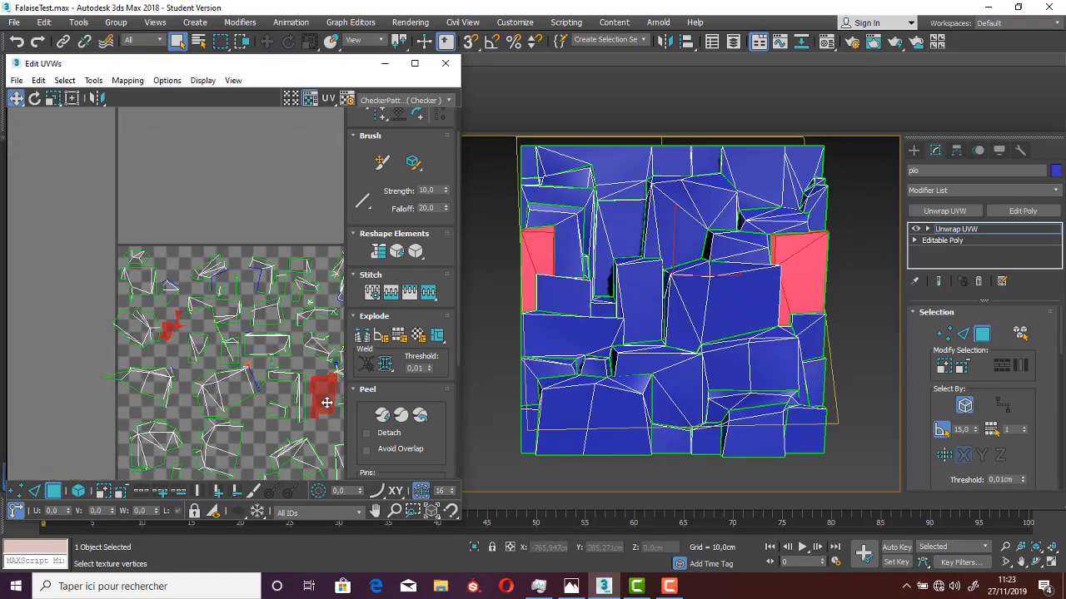
{"action": "left_click_drag", "start_coordinate": [322, 398], "coordinate": [310, 209]}
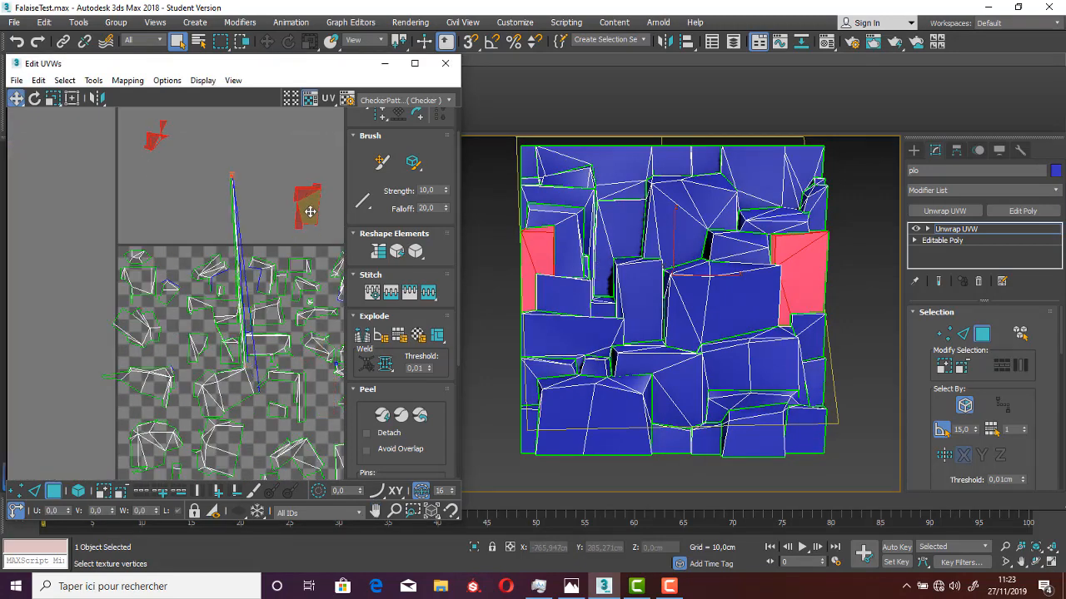
{"action": "key", "text": "ctrl+z"}
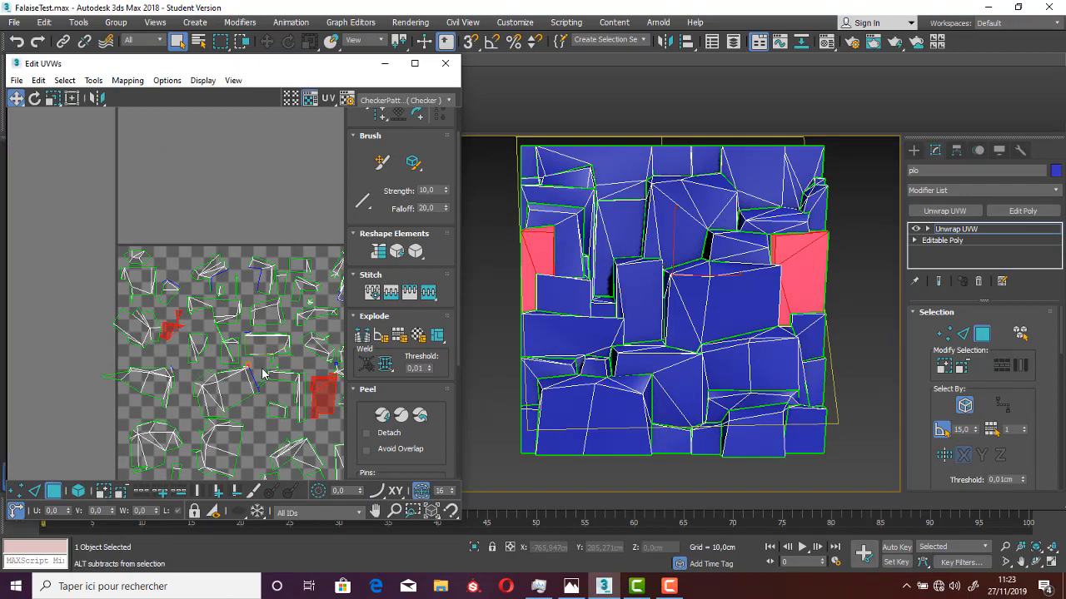
{"action": "left_click_drag", "start_coordinate": [324, 395], "coordinate": [300, 198]}
Select the small left-edge block island and flatten it with Quick Peel
{"action": "left_click", "coordinate": [234, 227]}
{"action": "left_click", "coordinate": [145, 126]}
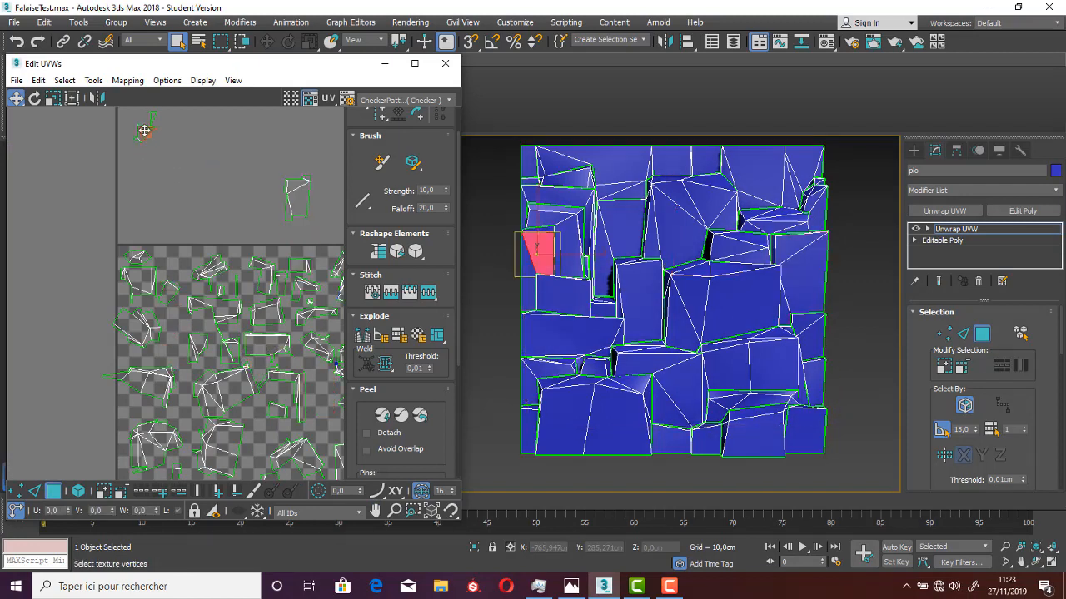
{"action": "left_click", "coordinate": [382, 415]}
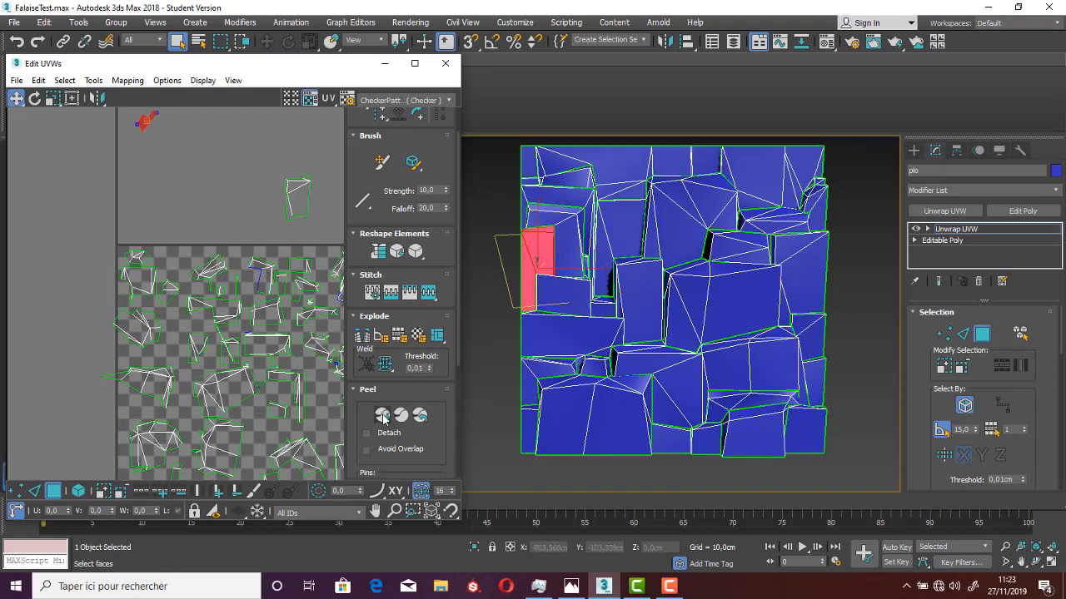
Place the peeled left-edge island beside the right-edge block's island, rotate it upright and select both islands
{"action": "left_click", "coordinate": [195, 205]}
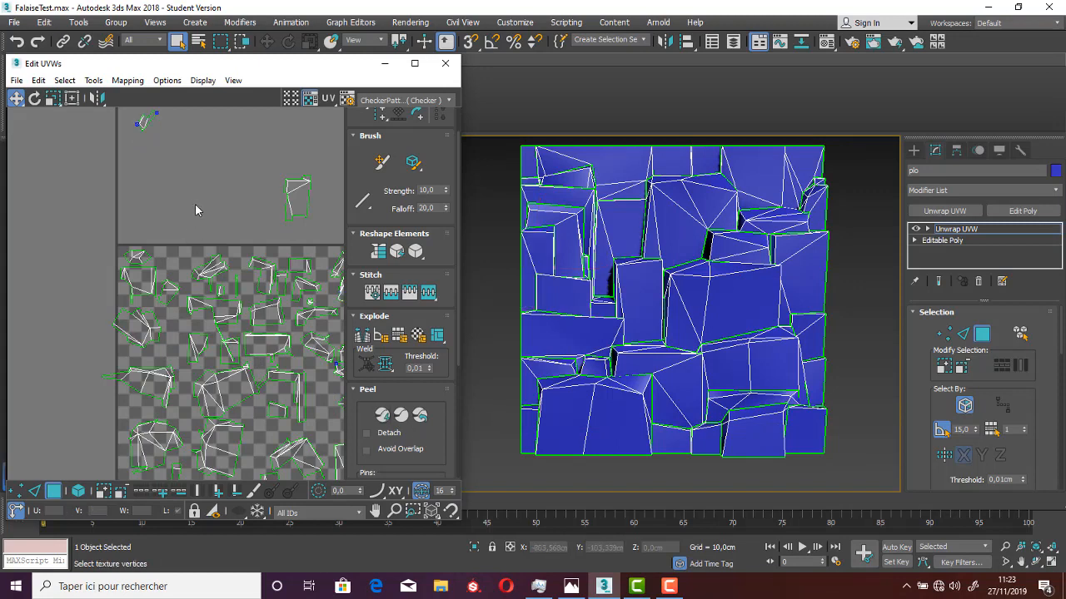
{"action": "left_click", "coordinate": [146, 124]}
{"action": "left_click_drag", "start_coordinate": [146, 124], "coordinate": [362, 195]}
{"action": "key", "text": "e"}
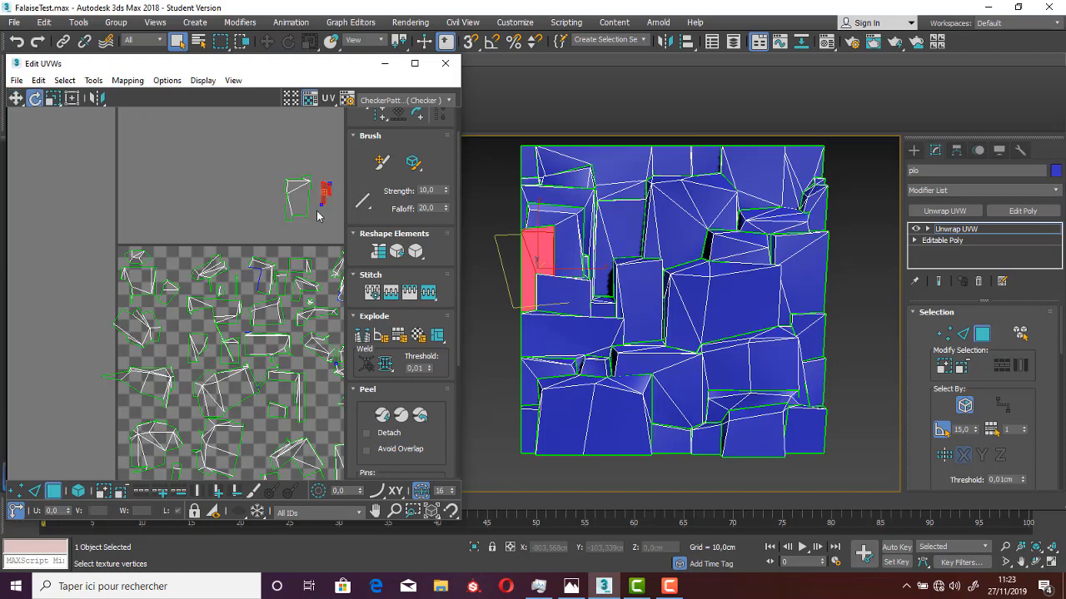
{"action": "middle_click_drag", "start_coordinate": [302, 207], "coordinate": [254, 199]}
{"action": "left_click", "coordinate": [233, 218], "text": "ctrl"}
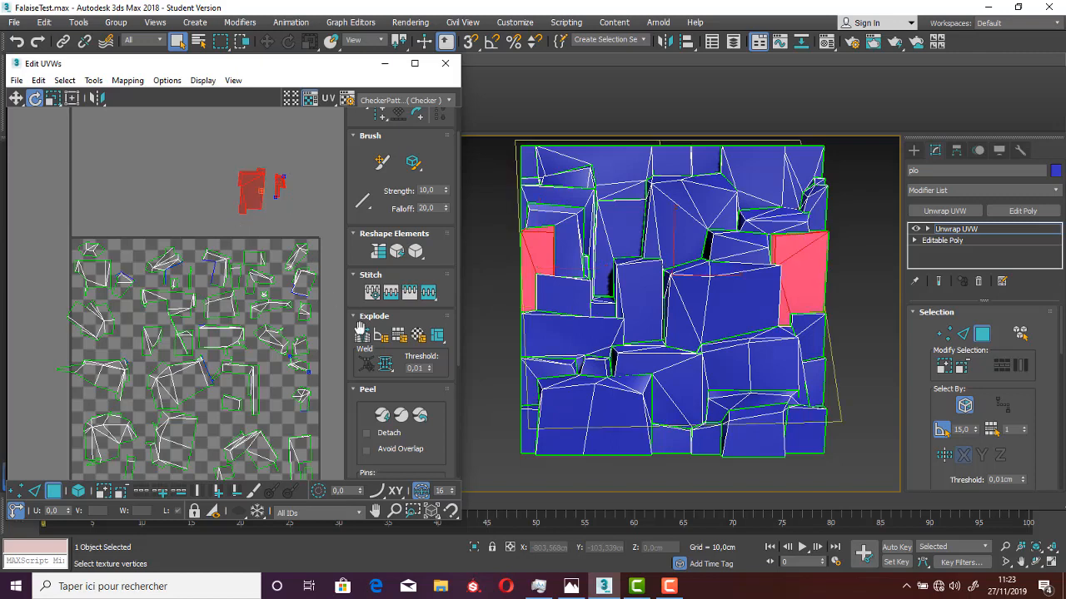
Pack and normalize the two selected islands with Rescale on and 0.02 padding, and move them above the checkered tile
{"action": "scroll", "coordinate": [388, 408], "scroll_direction": "down", "scroll_amount": 5}
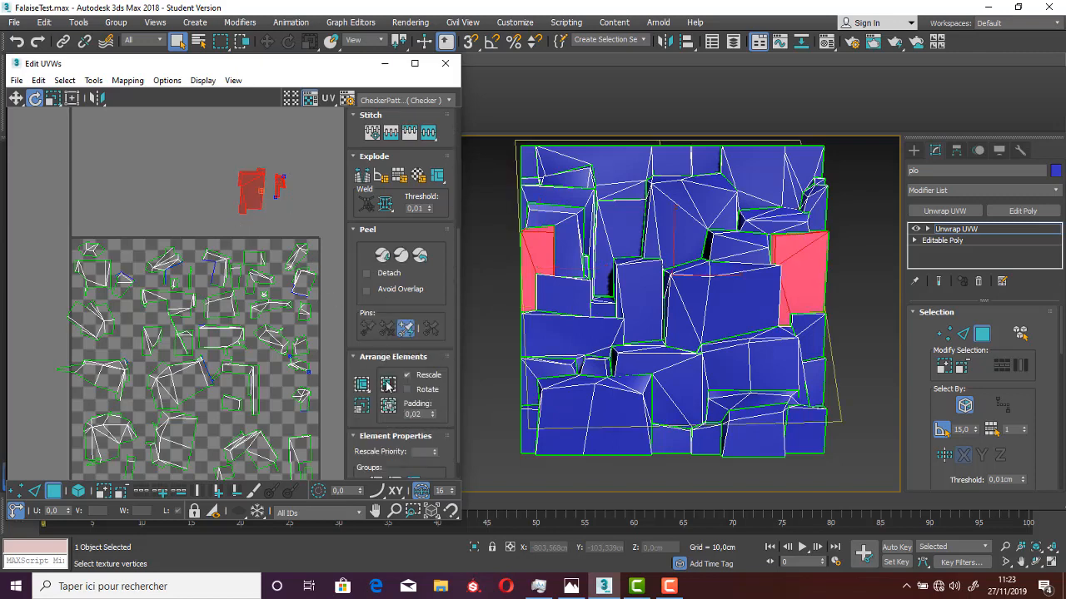
{"action": "left_click", "coordinate": [388, 406]}
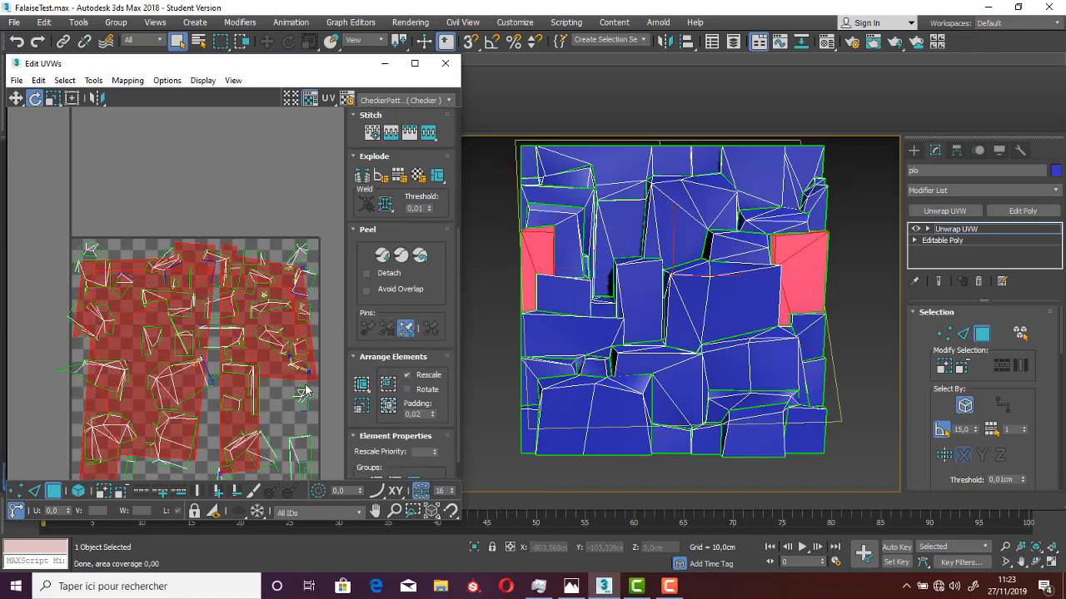
{"action": "key", "text": "w"}
{"action": "left_click_drag", "start_coordinate": [236, 379], "coordinate": [215, 185]}
{"action": "middle_click_drag", "start_coordinate": [216, 182], "coordinate": [210, 306]}
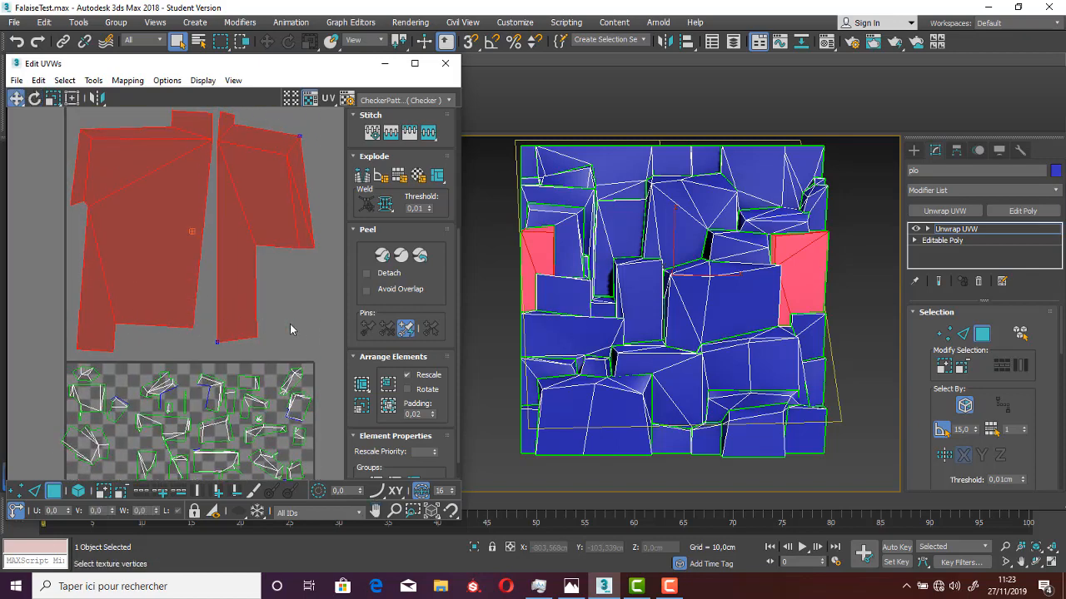
Rotate the left-edge island slightly and fit its straight border against the matching border of the right-edge island
{"action": "left_click", "coordinate": [292, 327]}
{"action": "left_click", "coordinate": [230, 295]}
{"action": "left_click", "coordinate": [263, 322]}
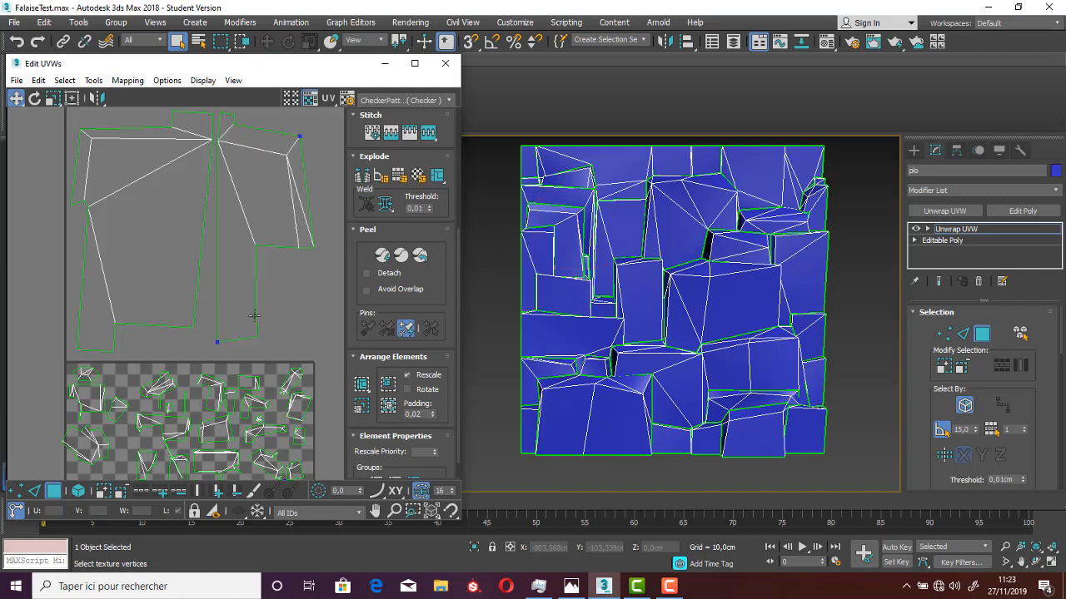
{"action": "double_click", "coordinate": [226, 297]}
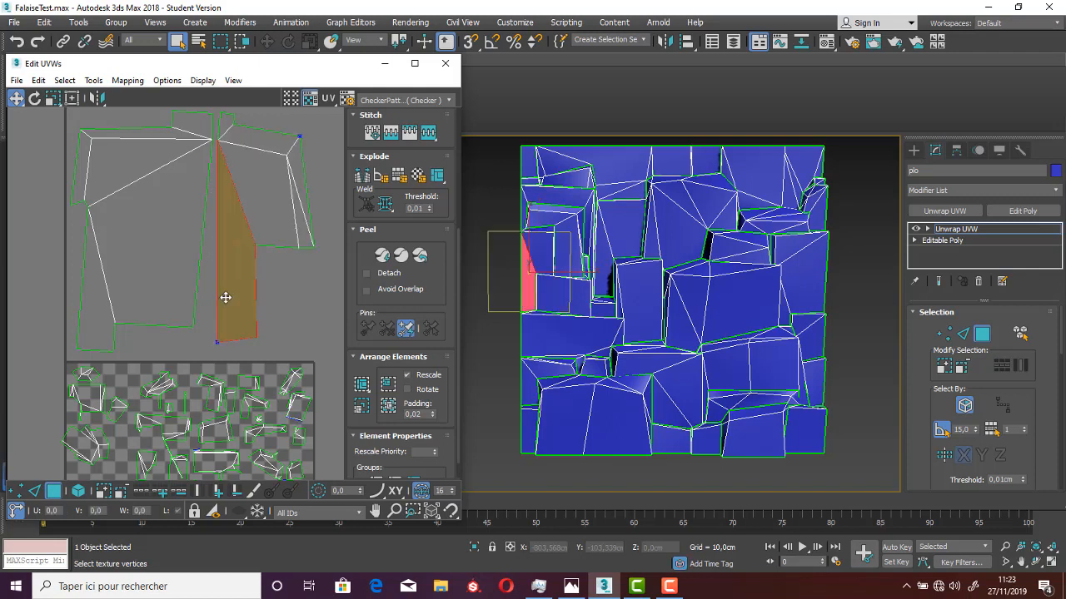
{"action": "key", "text": "e"}
{"action": "left_click_drag", "start_coordinate": [231, 321], "coordinate": [214, 288]}
{"action": "key", "text": "w"}
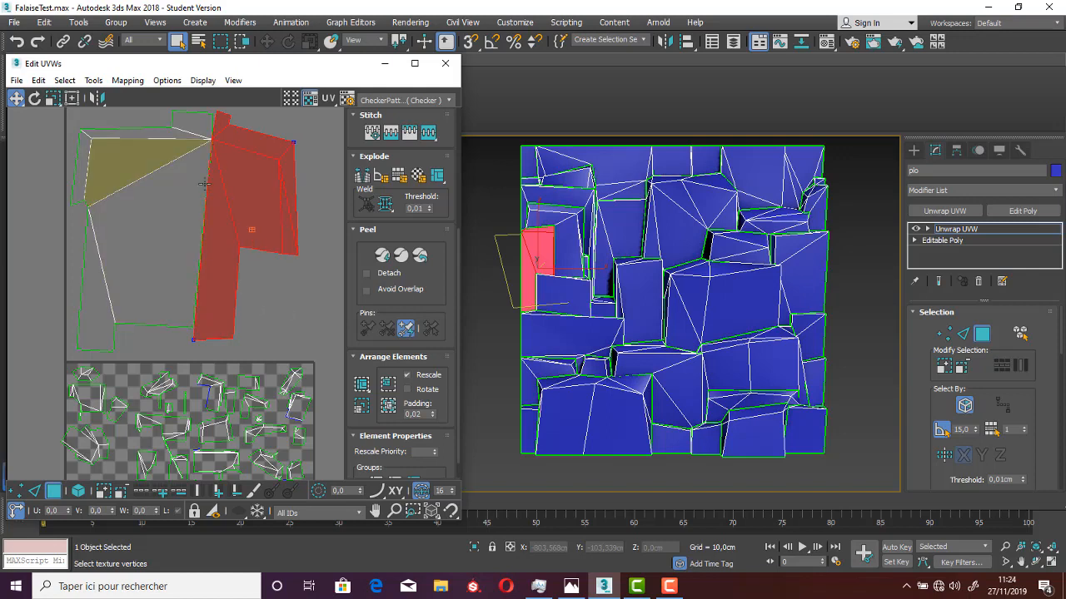
{"action": "left_click", "coordinate": [300, 316]}
{"action": "scroll", "coordinate": [289, 322], "scroll_direction": "down", "scroll_amount": 1}
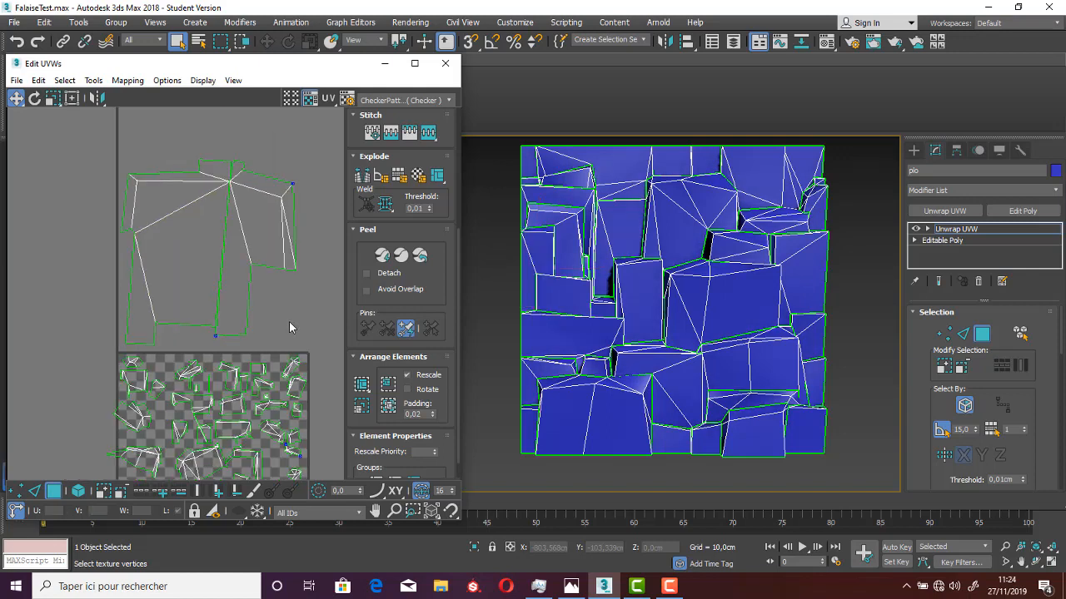
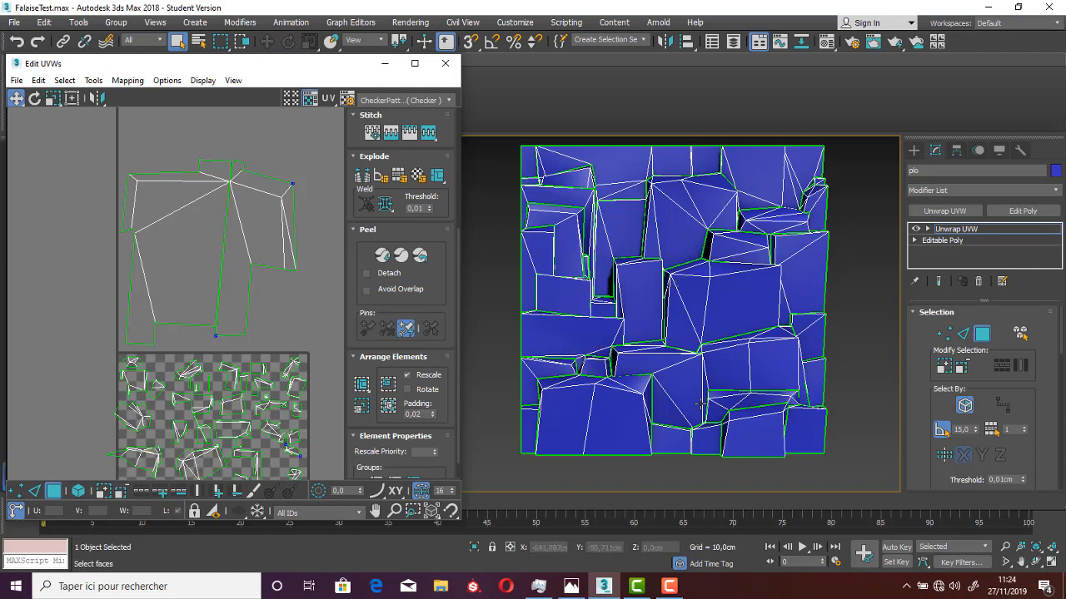
Convert the unwrapped cliff panel to an Editable Poly
{"action": "right_click", "coordinate": [621, 268]}
{"action": "mouse_move", "coordinate": [634, 406]}
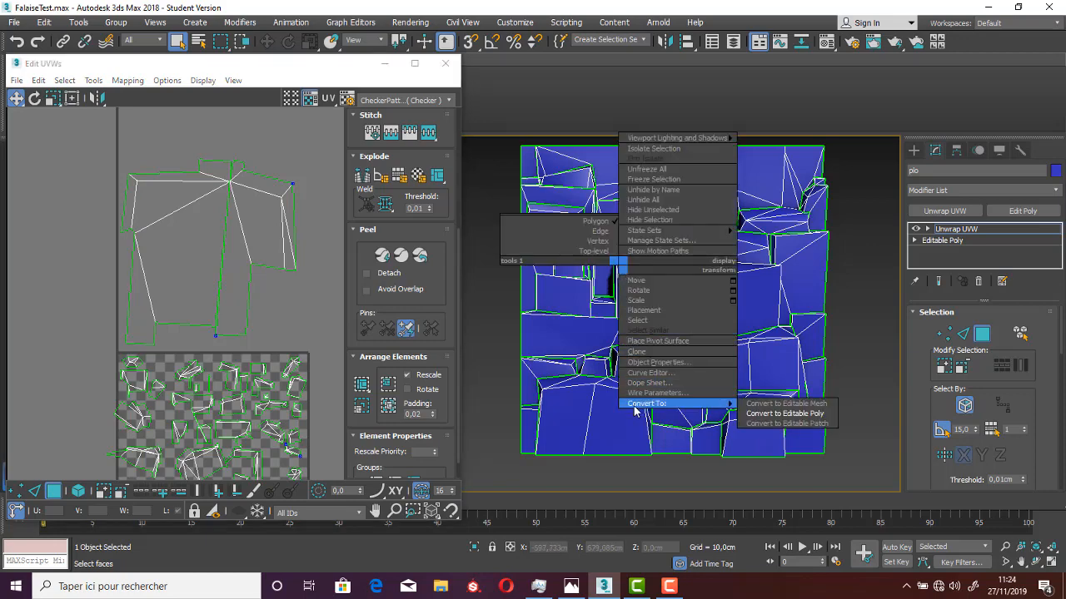
{"action": "left_click", "coordinate": [755, 420]}
Turn on vertex snapping and make one copy of the panel, aligned flush against its right edge by the lower corner
{"action": "scroll", "coordinate": [749, 408], "scroll_direction": "down", "scroll_amount": 3}
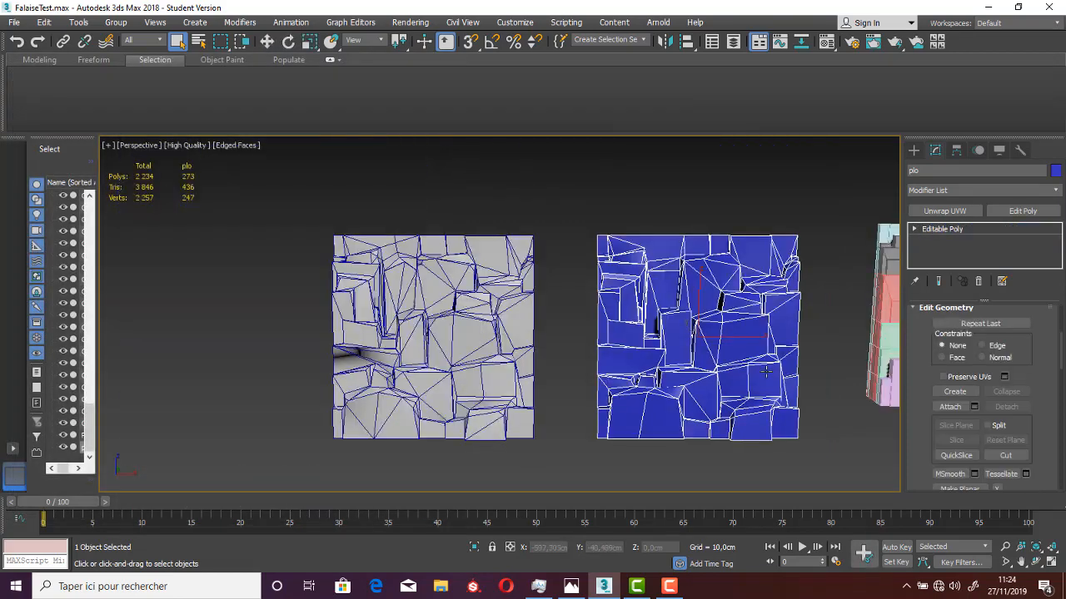
{"action": "middle_click_drag", "start_coordinate": [765, 371], "coordinate": [628, 367]}
{"action": "key", "text": "w"}
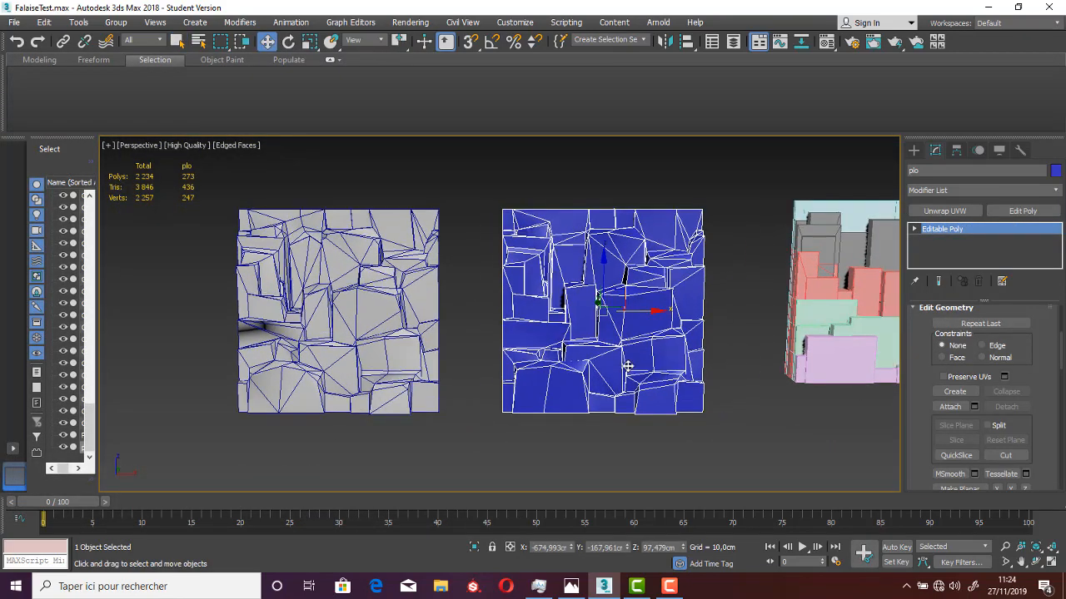
{"action": "key", "text": "s"}
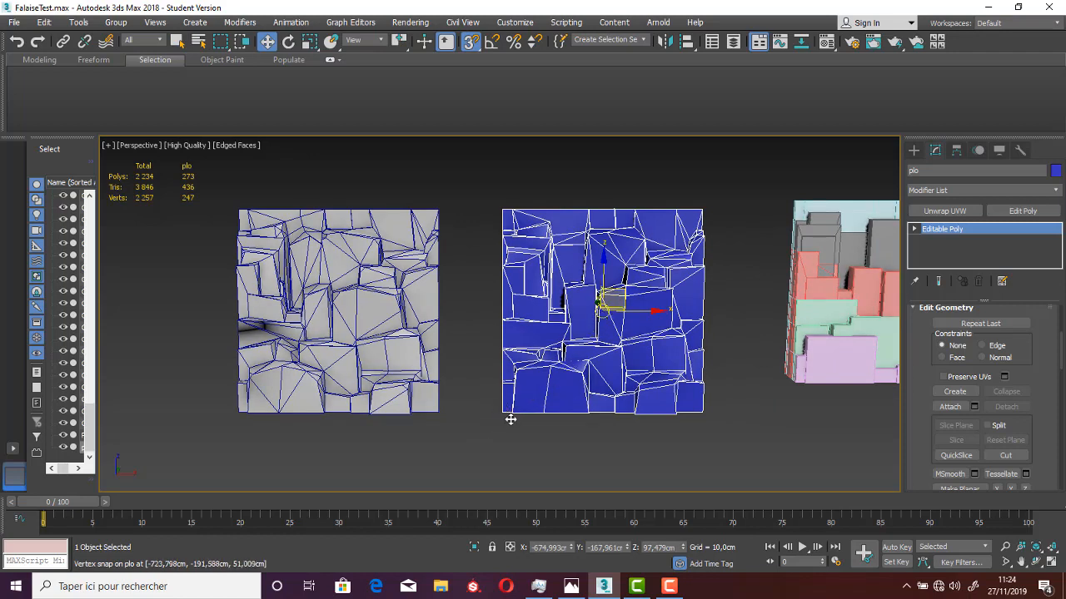
{"action": "mouse_move", "coordinate": [502, 410]}
{"action": "left_mouse_down", "text": "shift"}
{"action": "mouse_move", "coordinate": [713, 408]}
{"action": "mouse_move", "coordinate": [704, 412]}
{"action": "left_mouse_up", "text": "shift"}
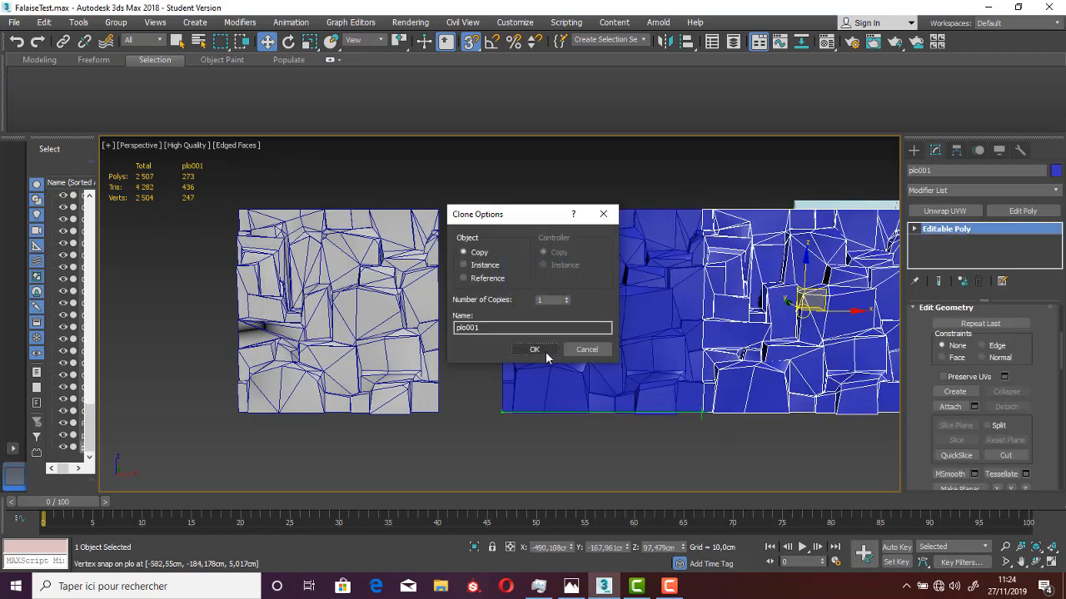
{"action": "key", "text": "Return"}
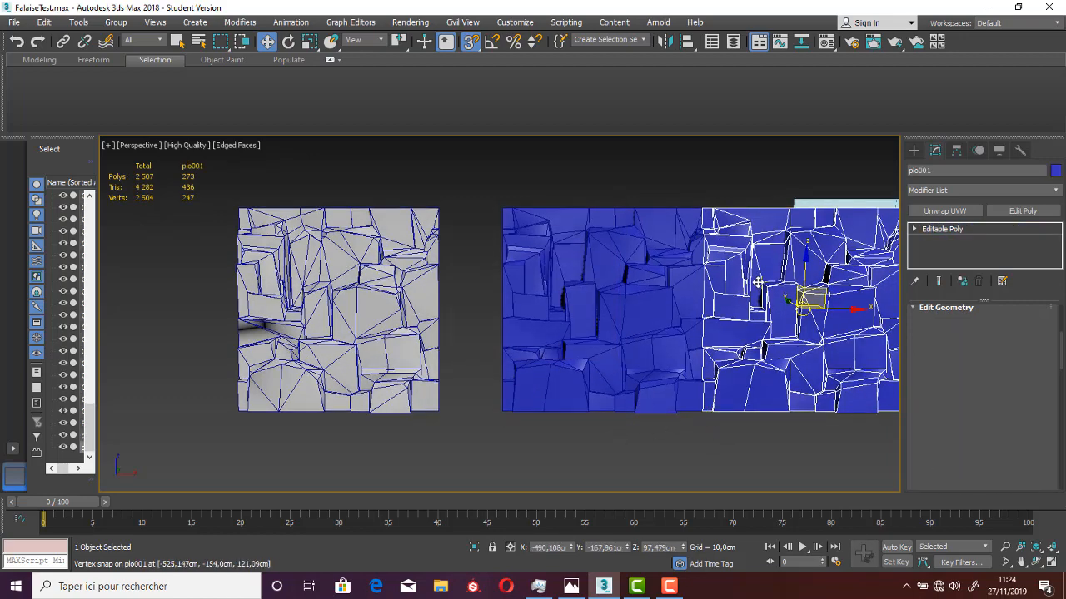
Examine the seam between the original panel and its copy near the lower edge
{"action": "mouse_move", "coordinate": [692, 288]}
{"action": "middle_mouse_down"}
{"action": "mouse_move", "coordinate": [654, 321]}
{"action": "mouse_move", "coordinate": [644, 309]}
{"action": "mouse_move", "coordinate": [659, 287]}
{"action": "mouse_move", "coordinate": [652, 226]}
{"action": "middle_mouse_up"}
{"action": "scroll", "coordinate": [661, 283], "scroll_direction": "up", "scroll_amount": 8}
{"action": "scroll", "coordinate": [657, 295], "scroll_direction": "down", "scroll_amount": 3}
{"action": "mouse_move", "coordinate": [637, 305]}
{"action": "middle_mouse_down", "text": "alt"}
{"action": "mouse_move", "coordinate": [622, 330]}
{"action": "mouse_move", "coordinate": [634, 318]}
{"action": "mouse_move", "coordinate": [652, 361]}
{"action": "mouse_move", "coordinate": [624, 245]}
{"action": "mouse_move", "coordinate": [624, 374]}
{"action": "mouse_move", "coordinate": [616, 317]}
{"action": "mouse_move", "coordinate": [583, 316]}
{"action": "mouse_move", "coordinate": [599, 321]}
{"action": "middle_mouse_up", "text": "alt"}
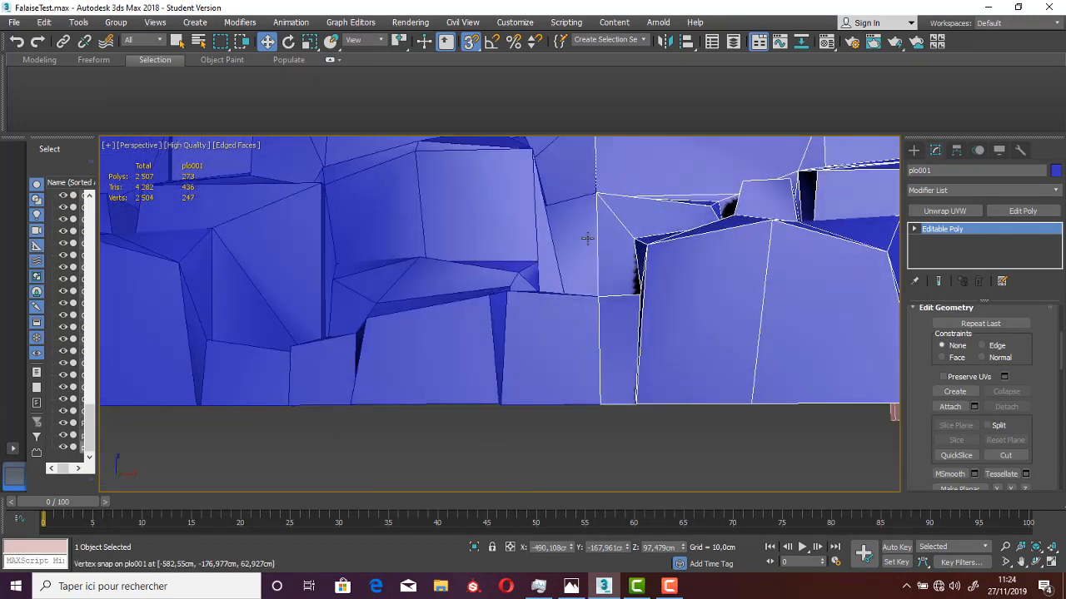
Select both cliff panels together, add a shared Edit Poly modifier, and enter vertex editing
{"action": "middle_click_drag", "start_coordinate": [595, 300], "coordinate": [592, 306], "text": "alt"}
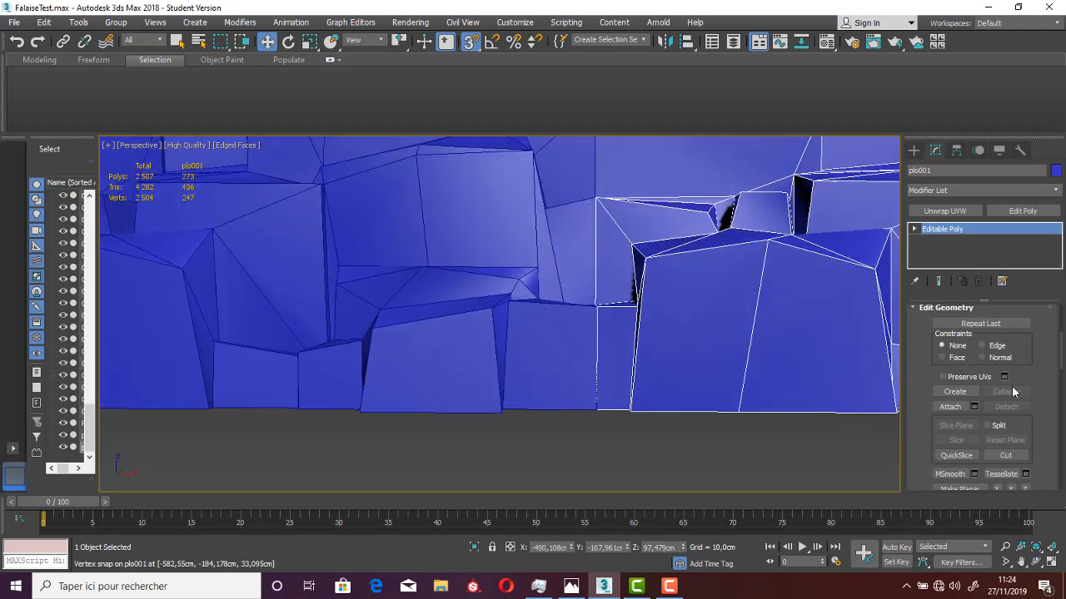
{"action": "left_click", "coordinate": [914, 230]}
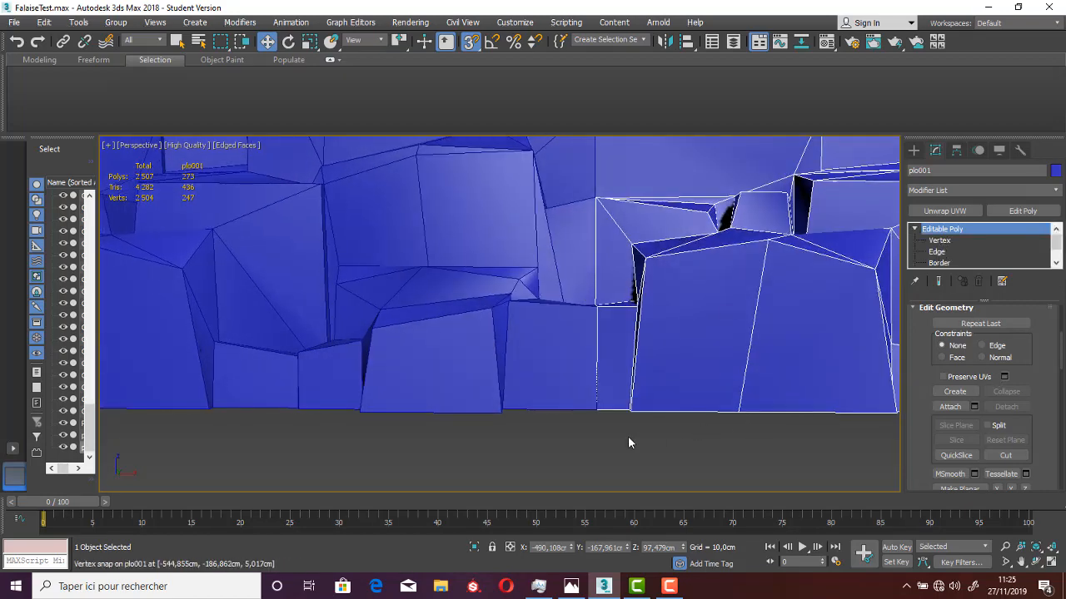
{"action": "left_click", "coordinate": [566, 376], "text": "ctrl"}
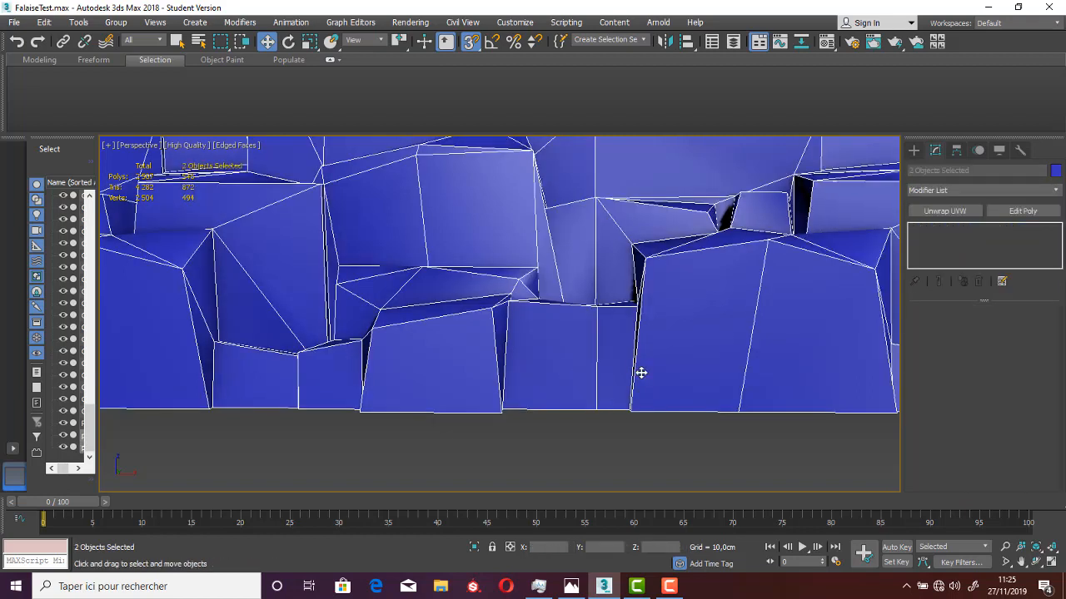
{"action": "left_click", "coordinate": [922, 193]}
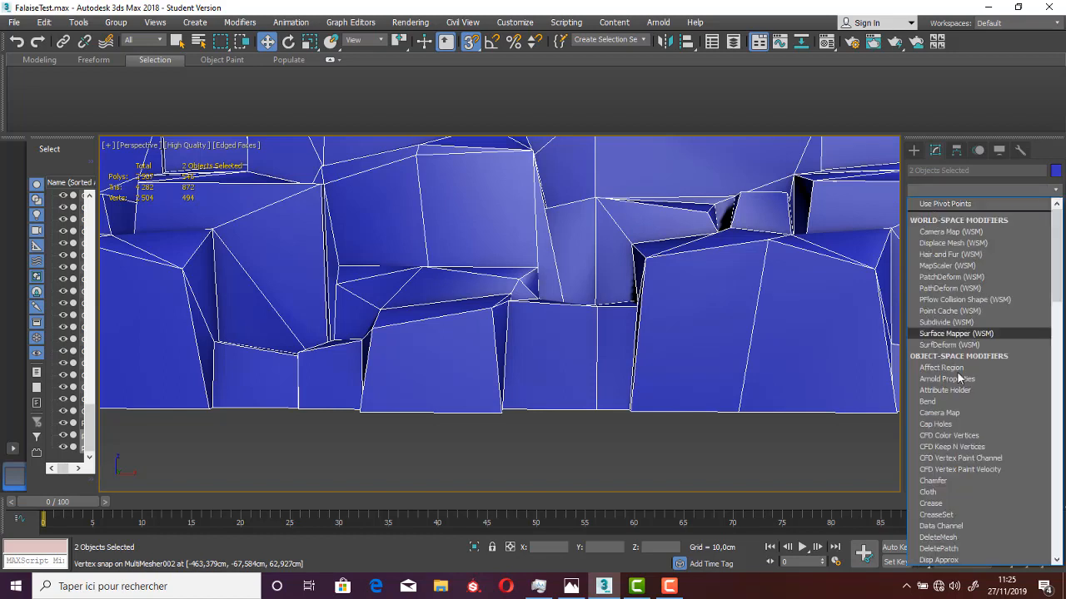
{"action": "scroll", "coordinate": [943, 445], "scroll_direction": "down", "scroll_amount": 1}
{"action": "scroll", "coordinate": [944, 446], "scroll_direction": "down", "scroll_amount": 10}
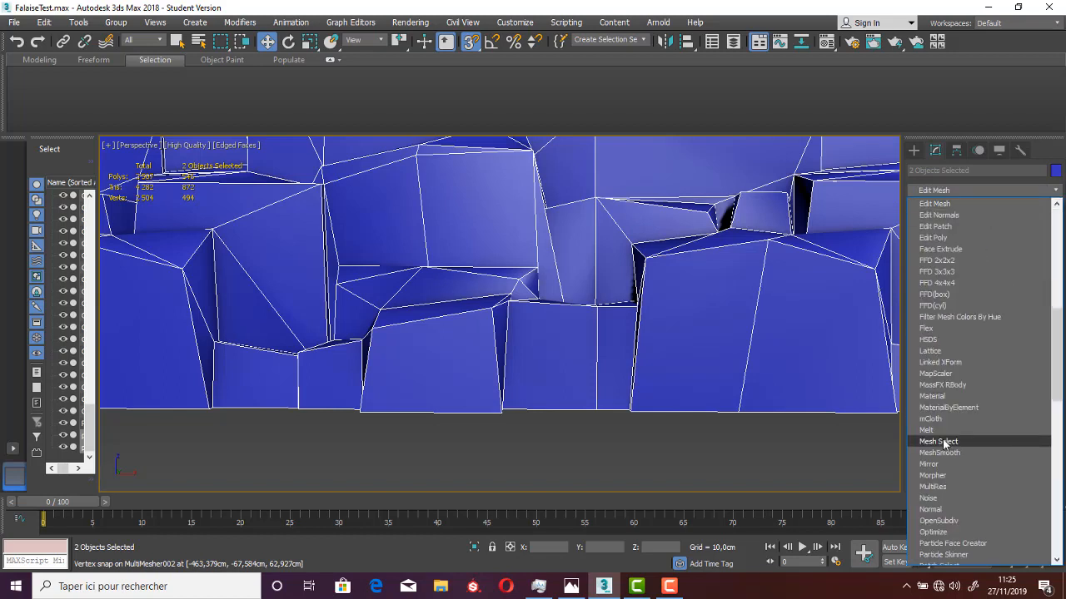
{"action": "left_click", "coordinate": [937, 239]}
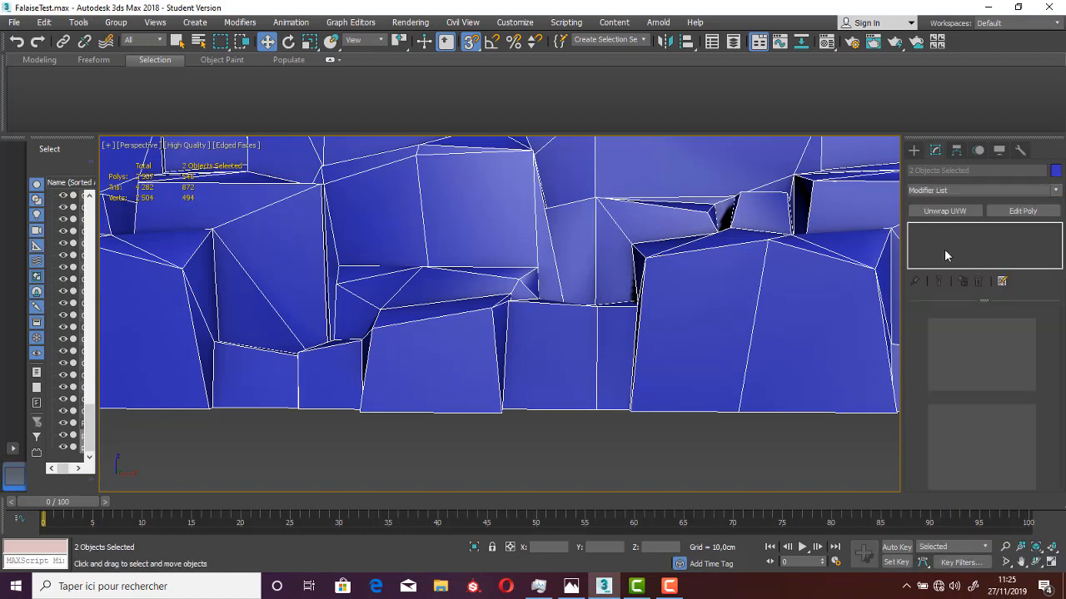
{"action": "left_click", "coordinate": [947, 418]}
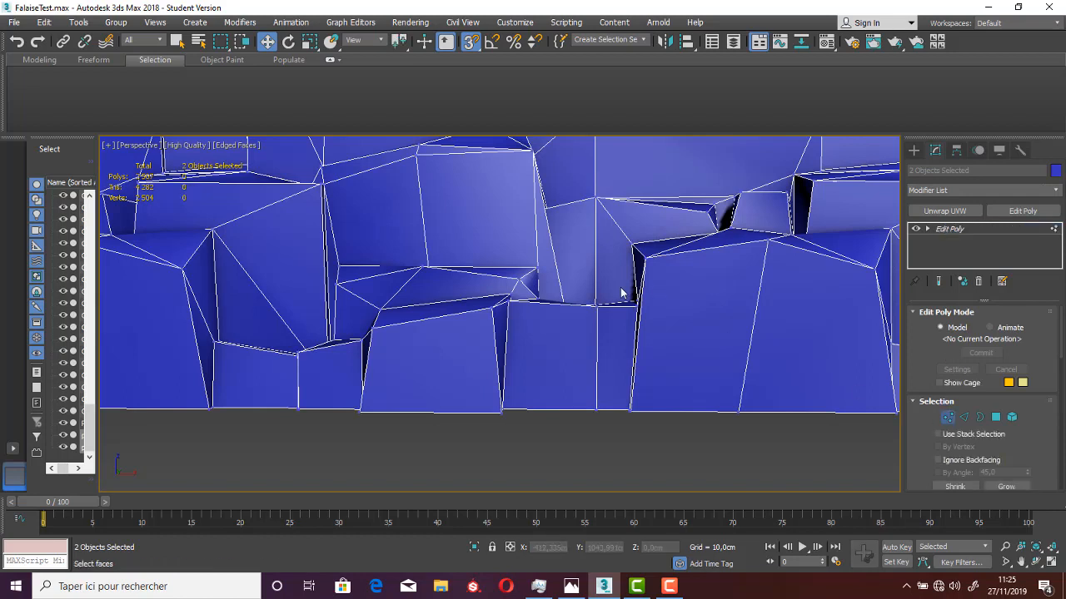
Turn off snapping and try shifting the shared seam vertices at the top of the small lower block on both panels at once
{"action": "left_click", "coordinate": [594, 320]}
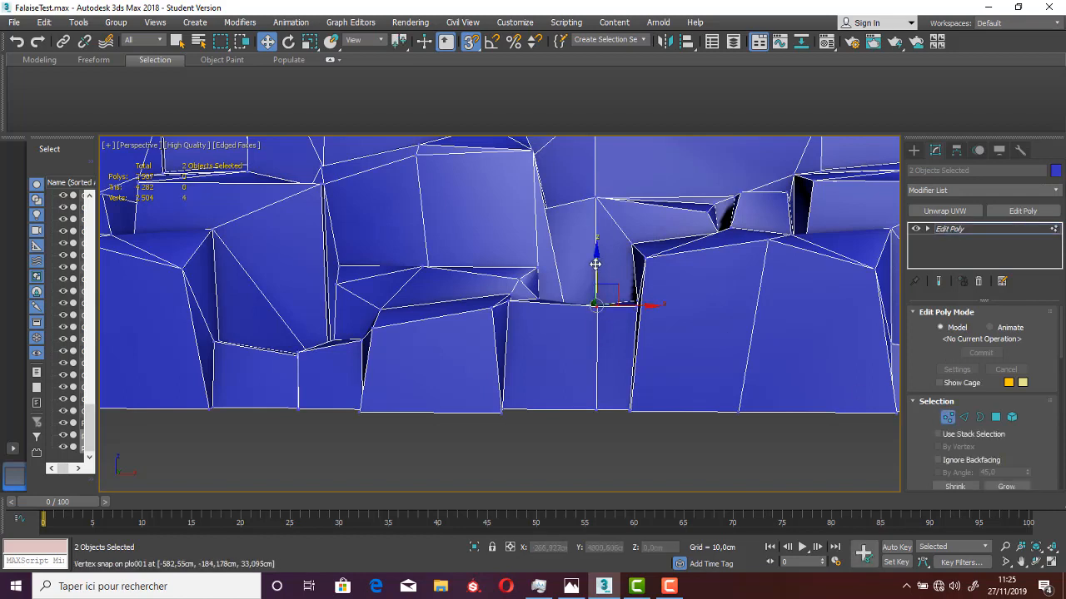
{"action": "key", "text": "s"}
{"action": "left_click_drag", "start_coordinate": [595, 264], "coordinate": [589, 261]}
{"action": "middle_click_drag", "start_coordinate": [583, 305], "coordinate": [584, 341], "text": "alt"}
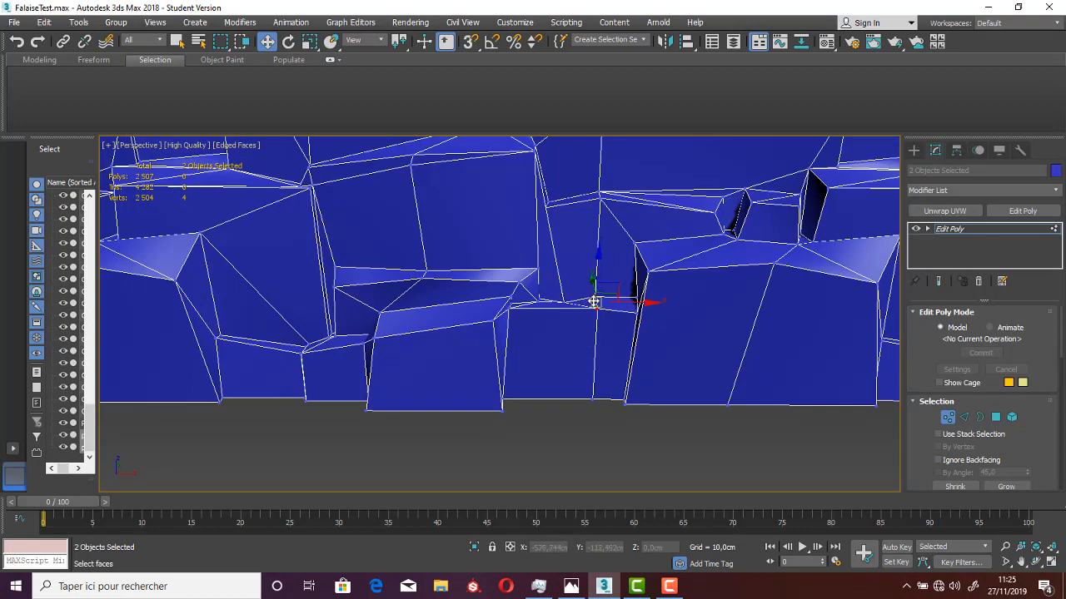
{"action": "scroll", "coordinate": [594, 301], "scroll_direction": "up", "scroll_amount": 2}
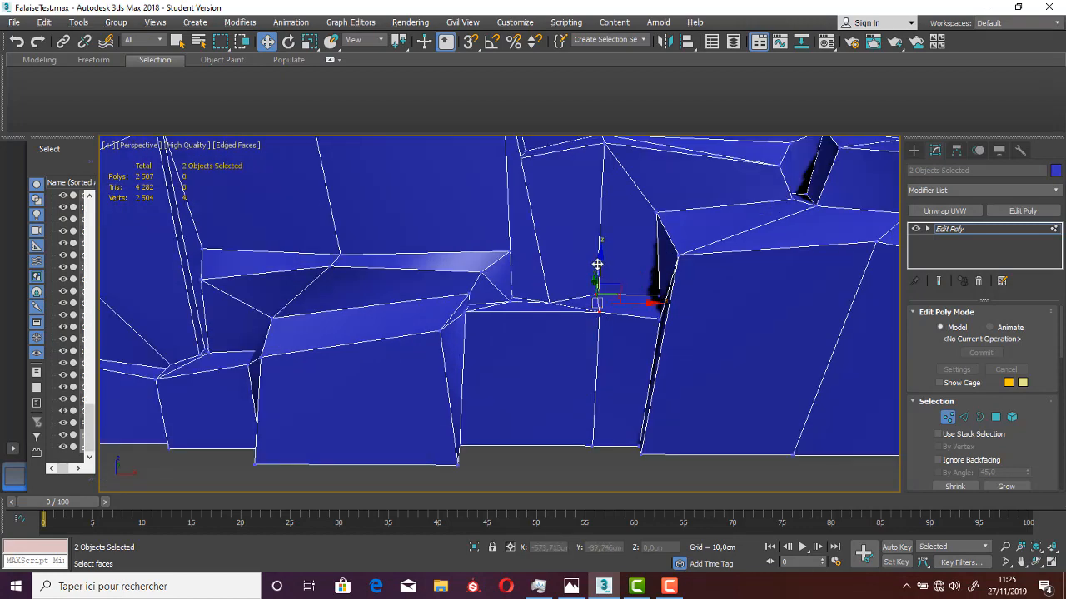
{"action": "mouse_move", "coordinate": [573, 302]}
{"action": "middle_mouse_down", "text": "alt"}
{"action": "mouse_move", "coordinate": [576, 291]}
{"action": "mouse_move", "coordinate": [662, 320]}
{"action": "mouse_move", "coordinate": [573, 305]}
{"action": "middle_mouse_up", "text": "alt"}
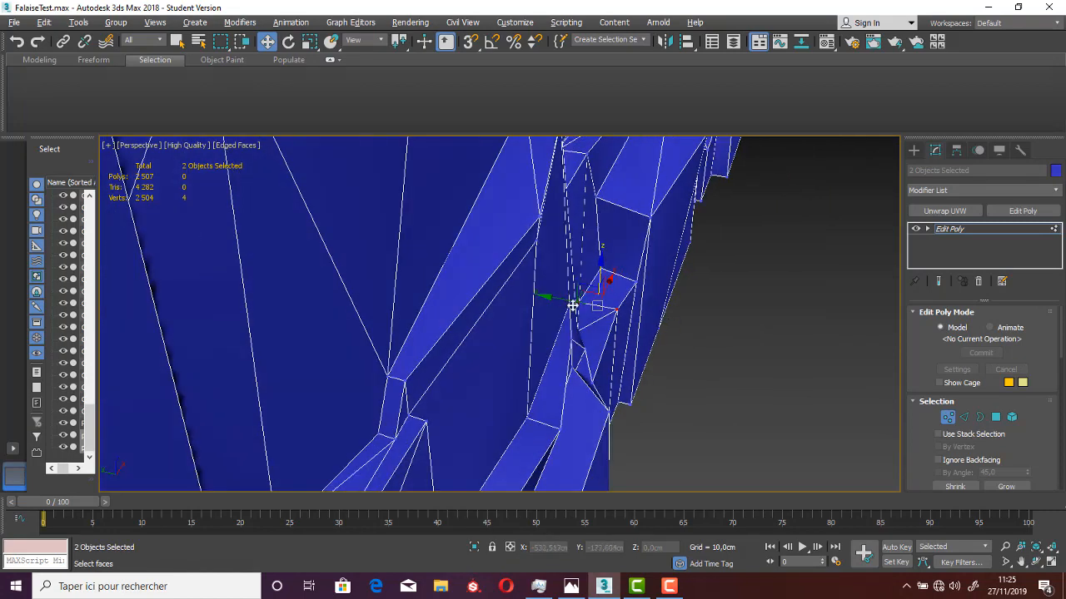
{"action": "left_click", "coordinate": [609, 327]}
{"action": "left_click_drag", "start_coordinate": [574, 301], "coordinate": [581, 302]}
{"action": "middle_click_drag", "start_coordinate": [581, 302], "coordinate": [588, 254], "text": "alt"}
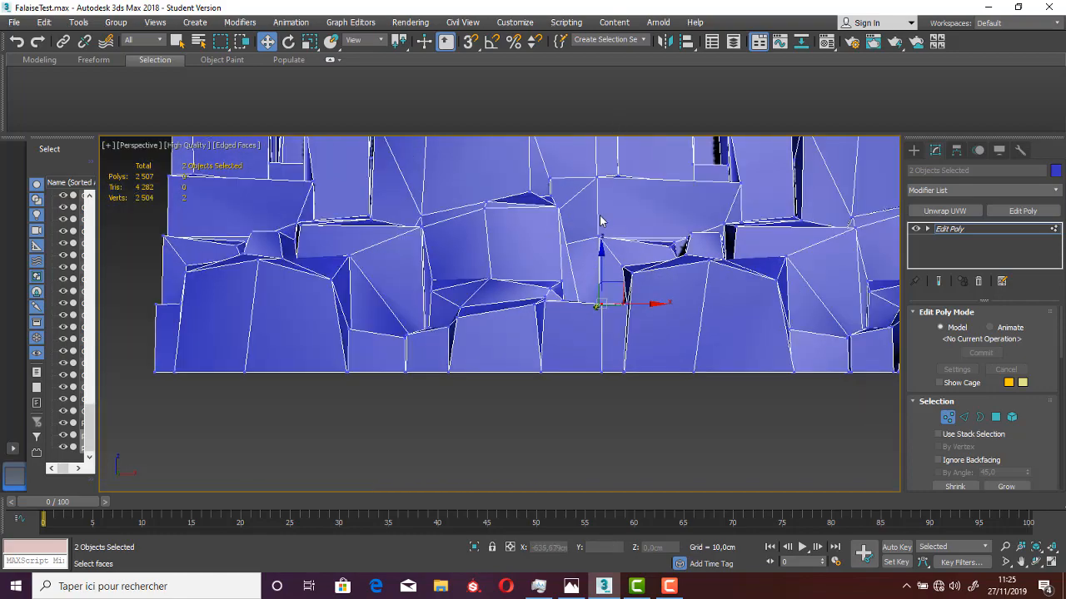
{"action": "scroll", "coordinate": [600, 221], "scroll_direction": "down", "scroll_amount": 2}
{"action": "scroll", "coordinate": [598, 376], "scroll_direction": "down", "scroll_amount": 5}
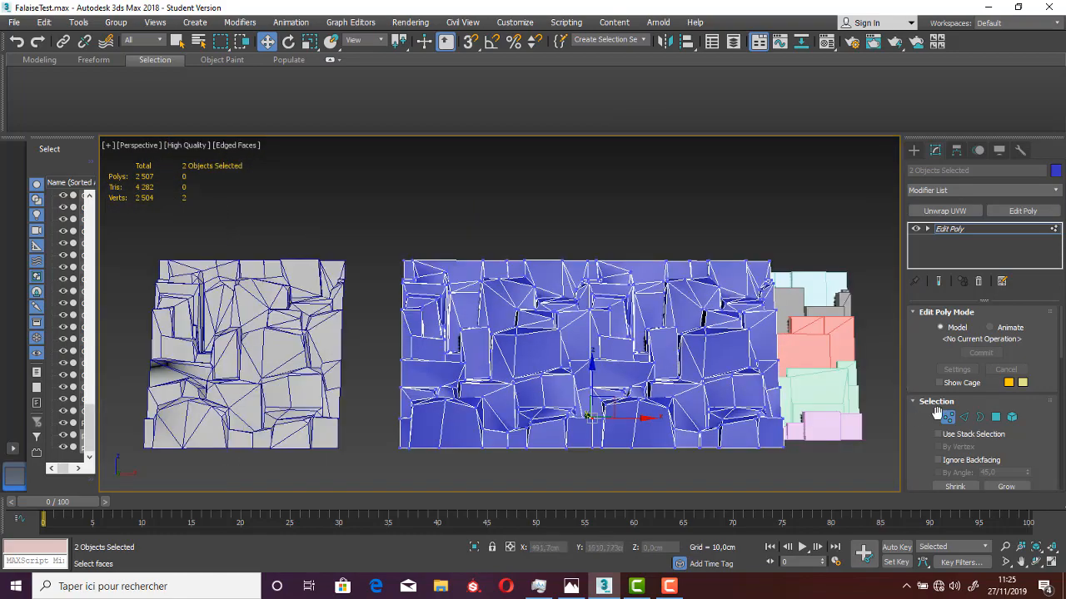
{"action": "left_click", "coordinate": [945, 416]}
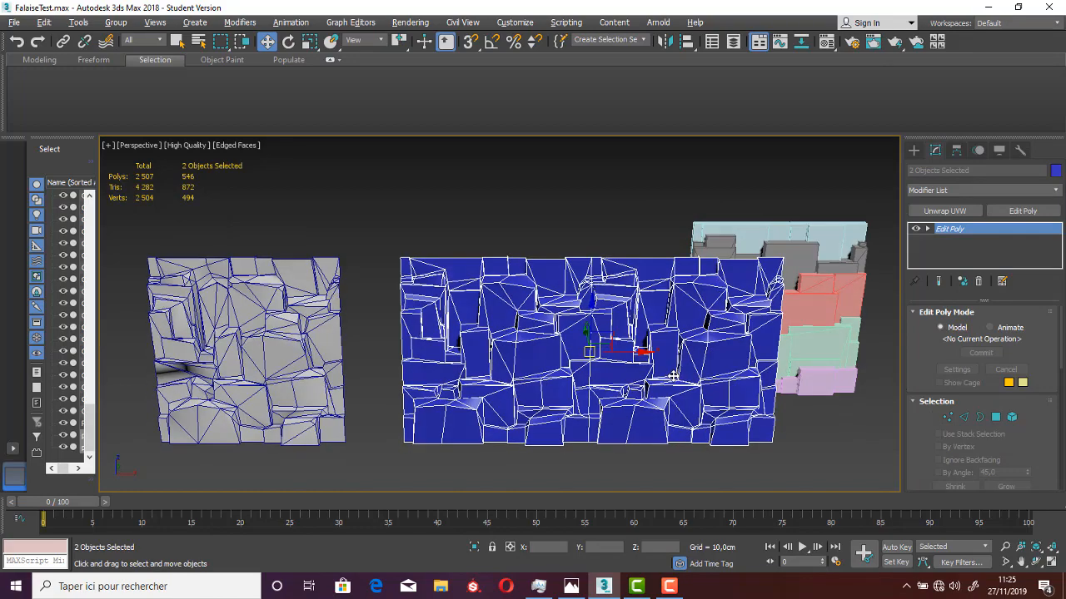
Undo the joint vertex edits and the shared Edit Poly modifier, keeping the copied panel in place
{"action": "scroll", "coordinate": [615, 394], "scroll_direction": "up", "scroll_amount": 4}
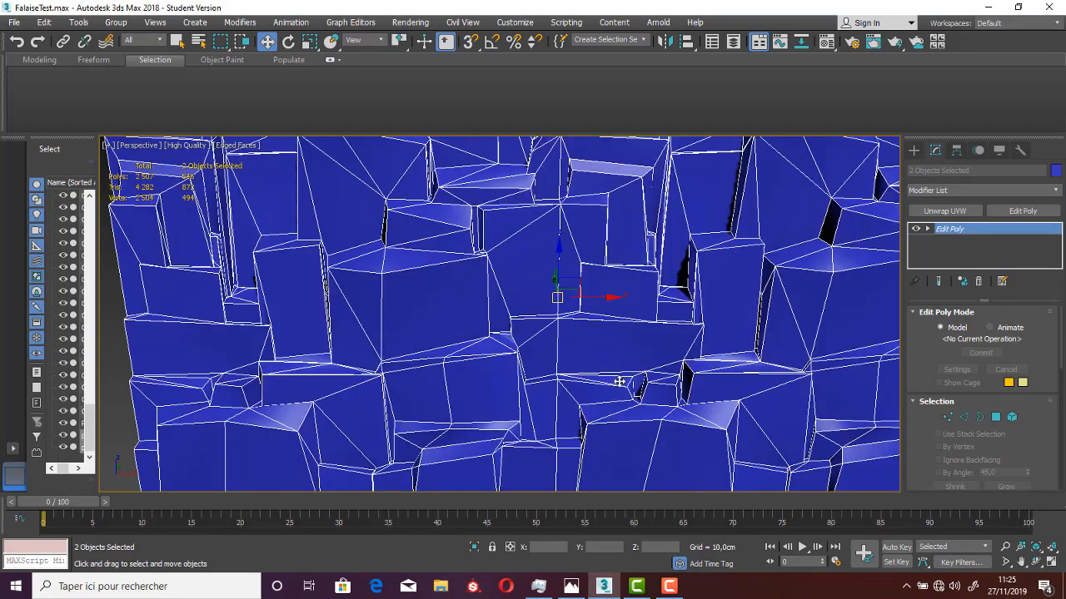
{"action": "scroll", "coordinate": [620, 381], "scroll_direction": "down", "scroll_amount": 3}
{"action": "middle_click_drag", "start_coordinate": [621, 382], "coordinate": [601, 346]}
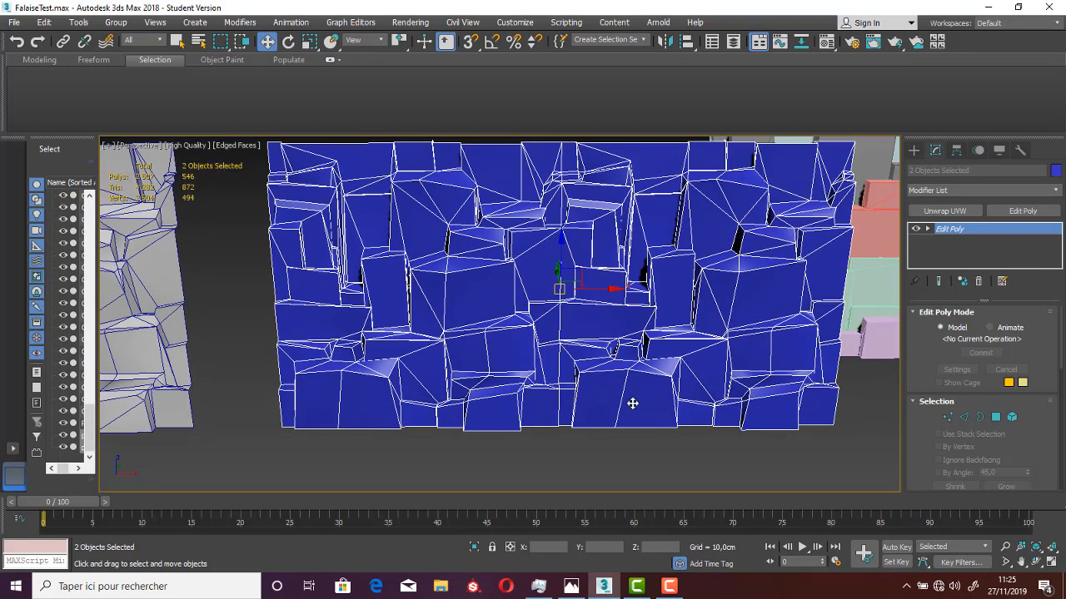
{"action": "middle_click_drag", "start_coordinate": [649, 418], "coordinate": [650, 404], "text": "alt"}
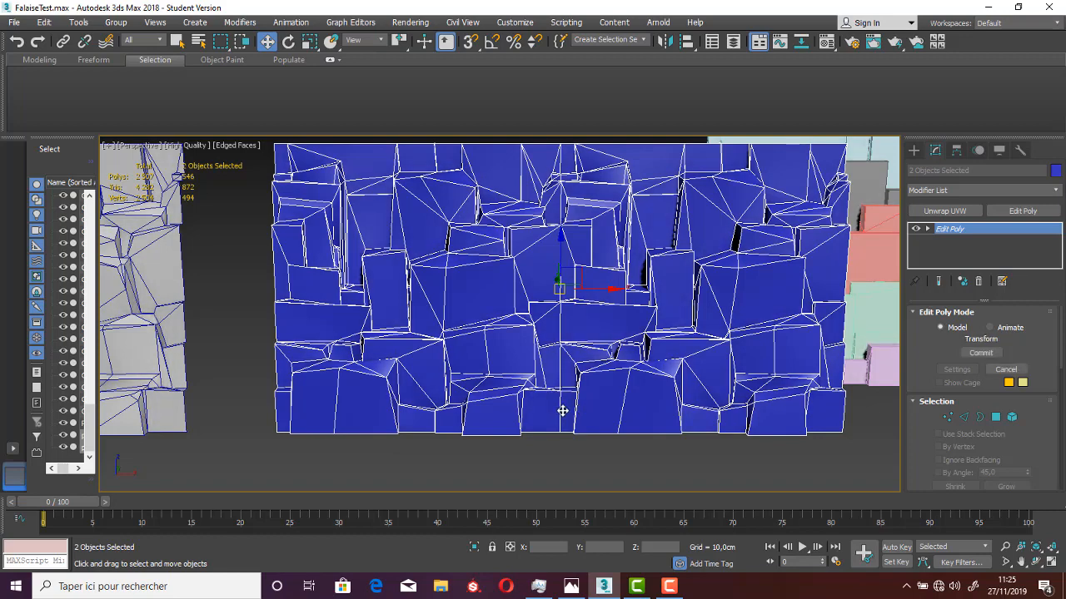
{"action": "key", "text": "ctrl+z"}
{"action": "key", "text": "ctrl+z"}
{"action": "key", "text": "ctrl+z"}
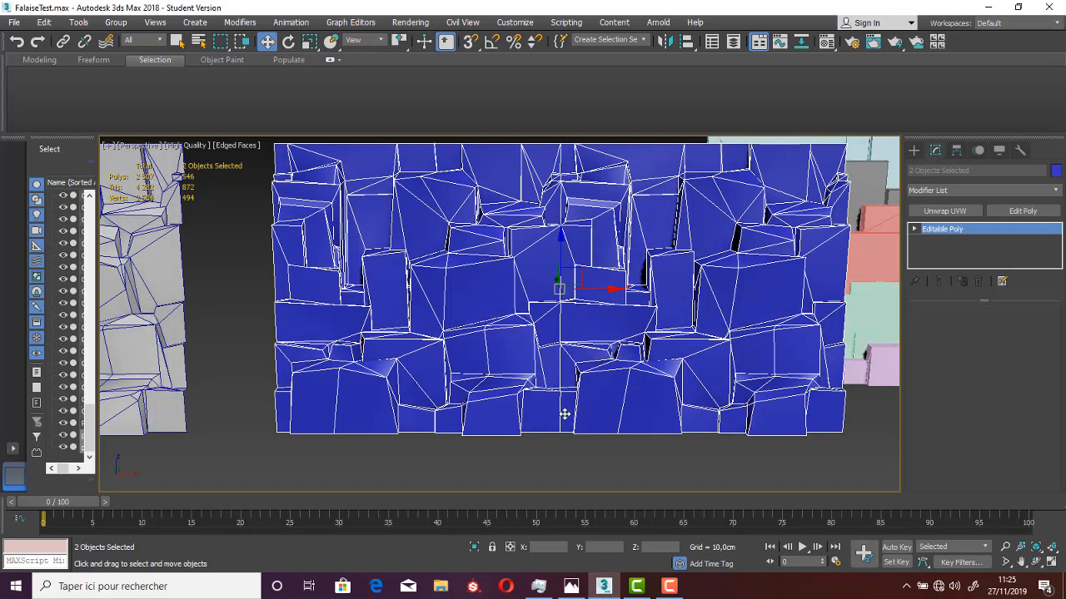
{"action": "key", "text": "ctrl+z"}
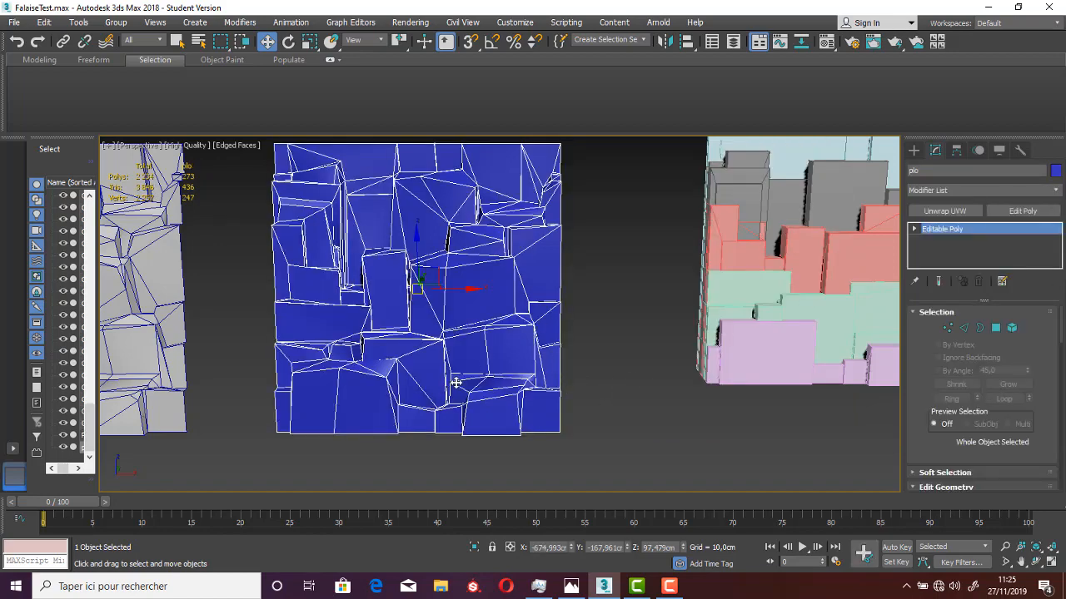
{"action": "left_click", "coordinate": [37, 42]}
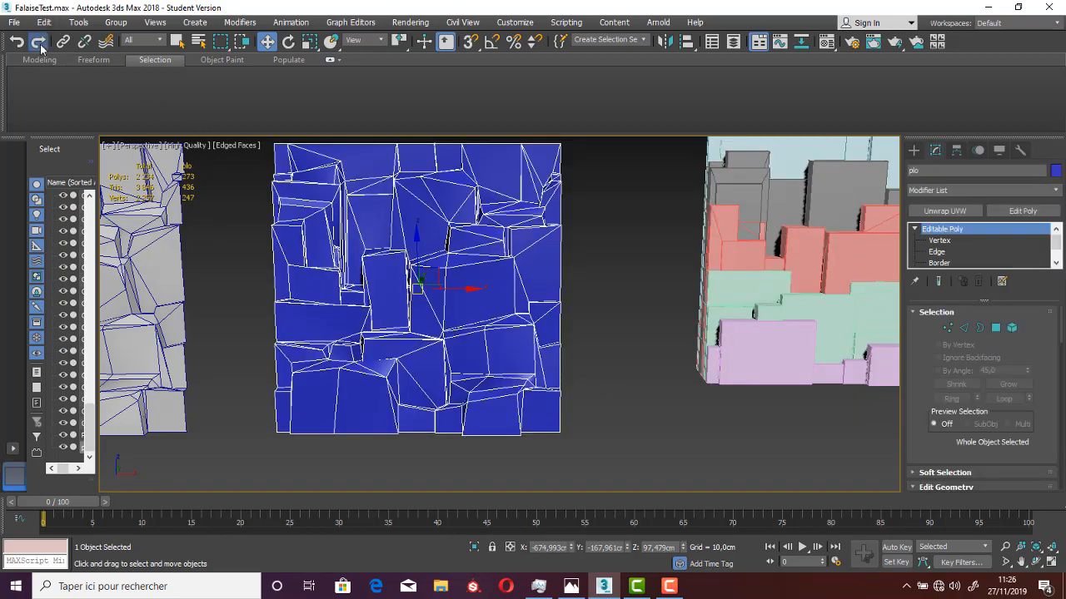
{"action": "left_click", "coordinate": [38, 42]}
{"action": "left_click", "coordinate": [561, 460]}
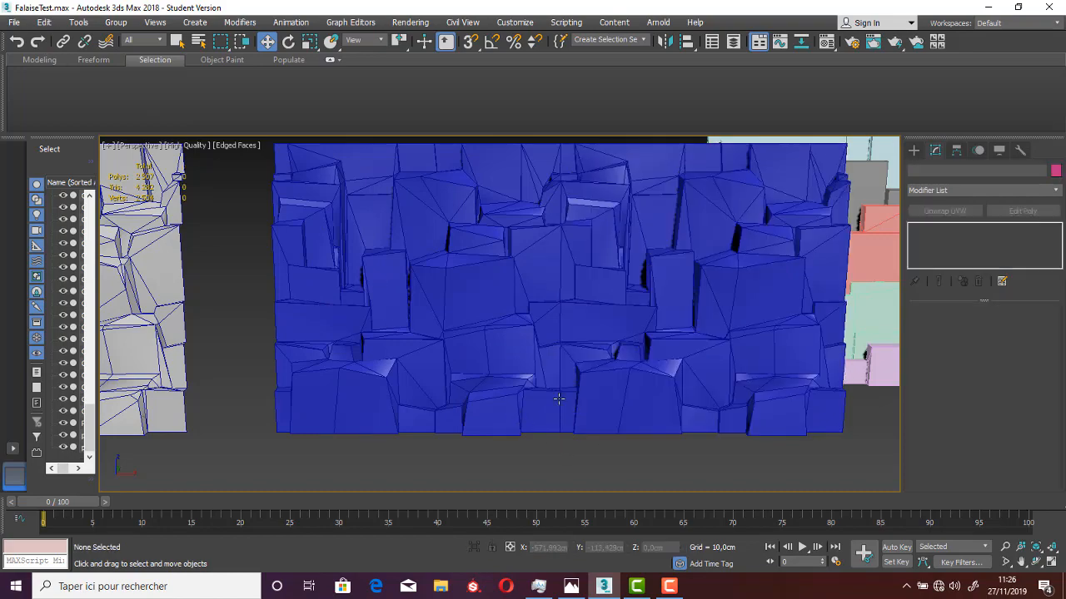
On the copied panel, shift the front upper corner vertex of the small block beside the seam about 1.7 cm back along Y
{"action": "left_click", "coordinate": [577, 403]}
{"action": "scroll", "coordinate": [576, 403], "scroll_direction": "up", "scroll_amount": 5}
{"action": "middle_click_drag", "start_coordinate": [577, 403], "coordinate": [581, 342], "text": "alt"}
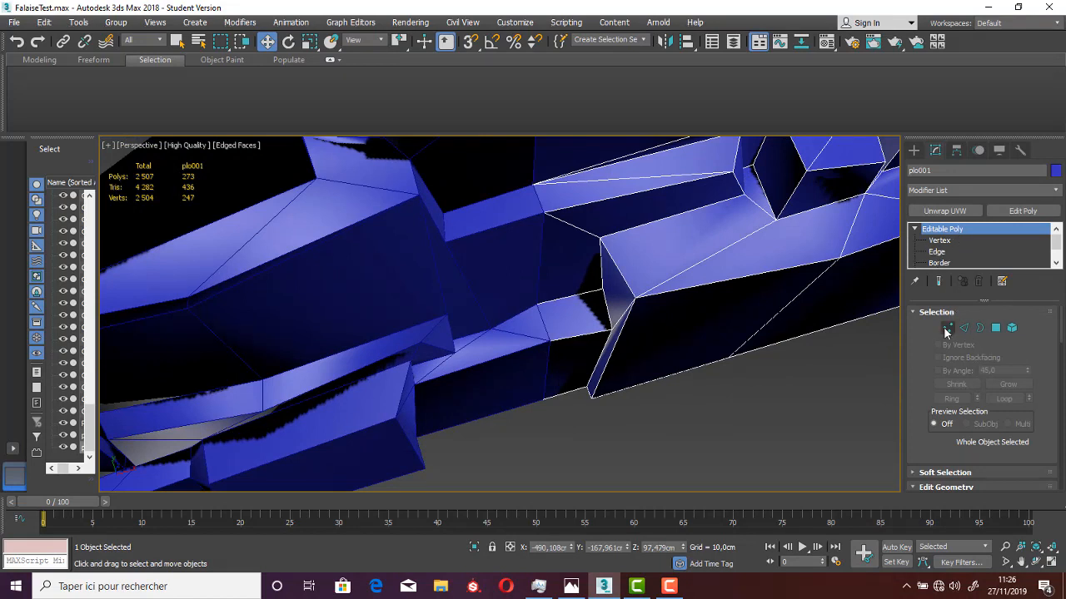
{"action": "left_click", "coordinate": [946, 329]}
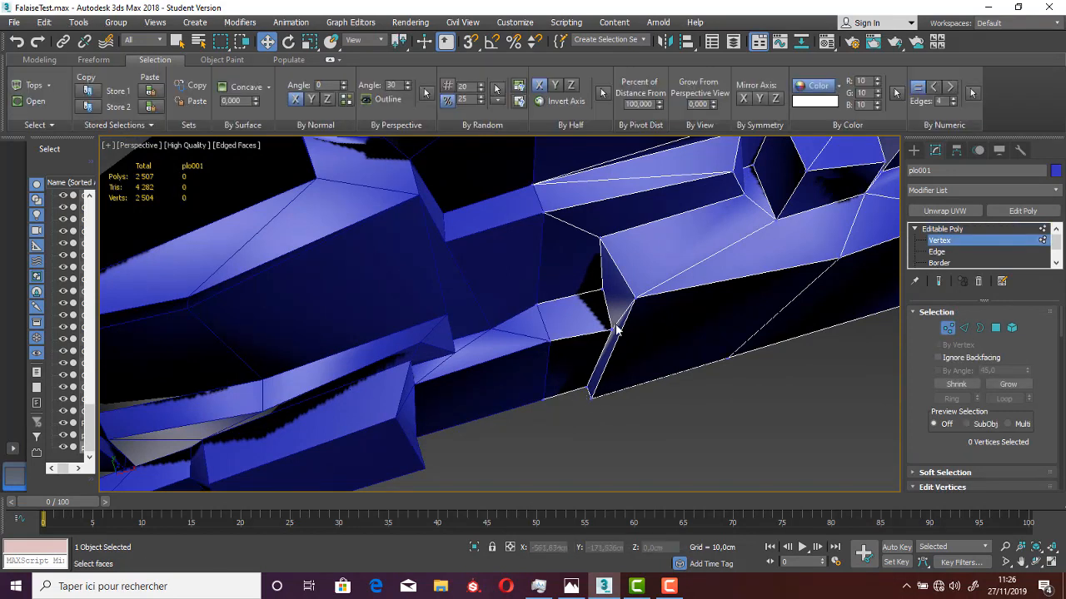
{"action": "left_click", "coordinate": [607, 332]}
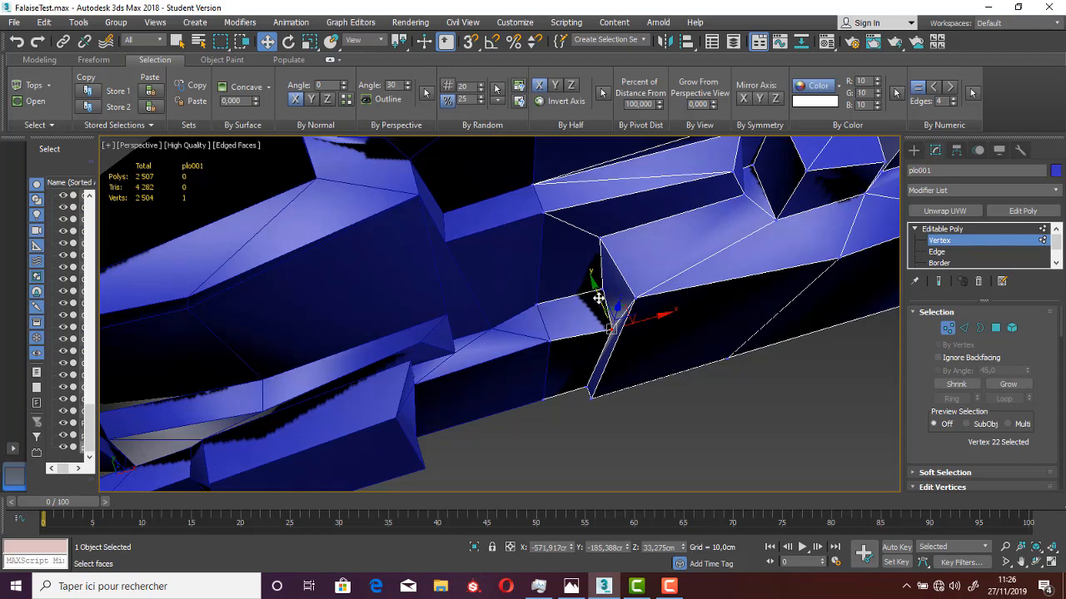
{"action": "left_click_drag", "start_coordinate": [599, 298], "coordinate": [596, 291]}
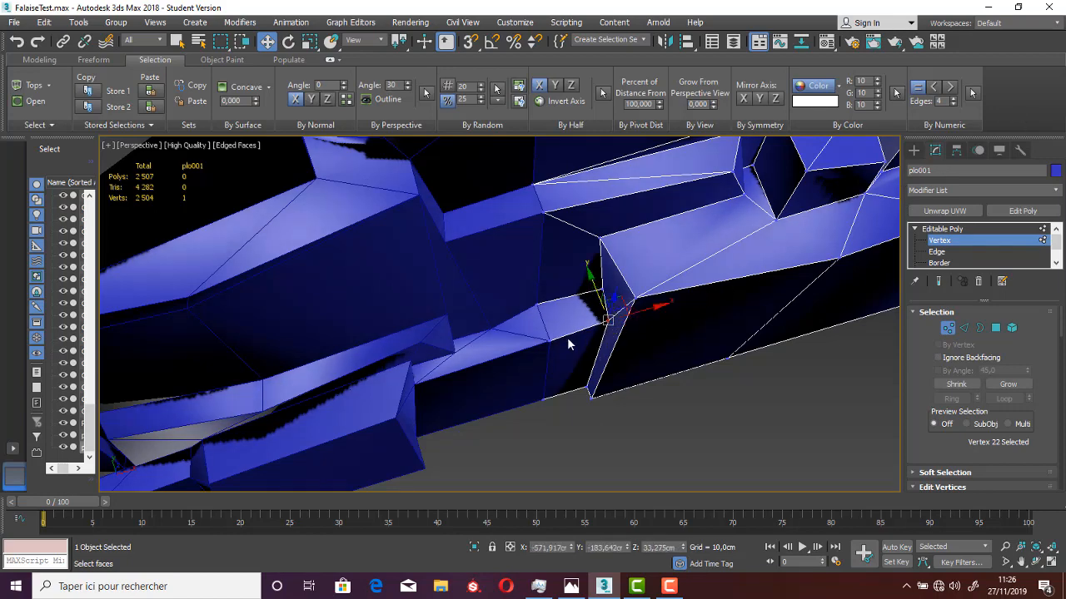
Add the rear corner vertex of that small block to the selection, lower both vertices about 0.6 cm, and leave vertex editing
{"action": "middle_click_drag", "start_coordinate": [571, 404], "coordinate": [549, 324], "text": "alt"}
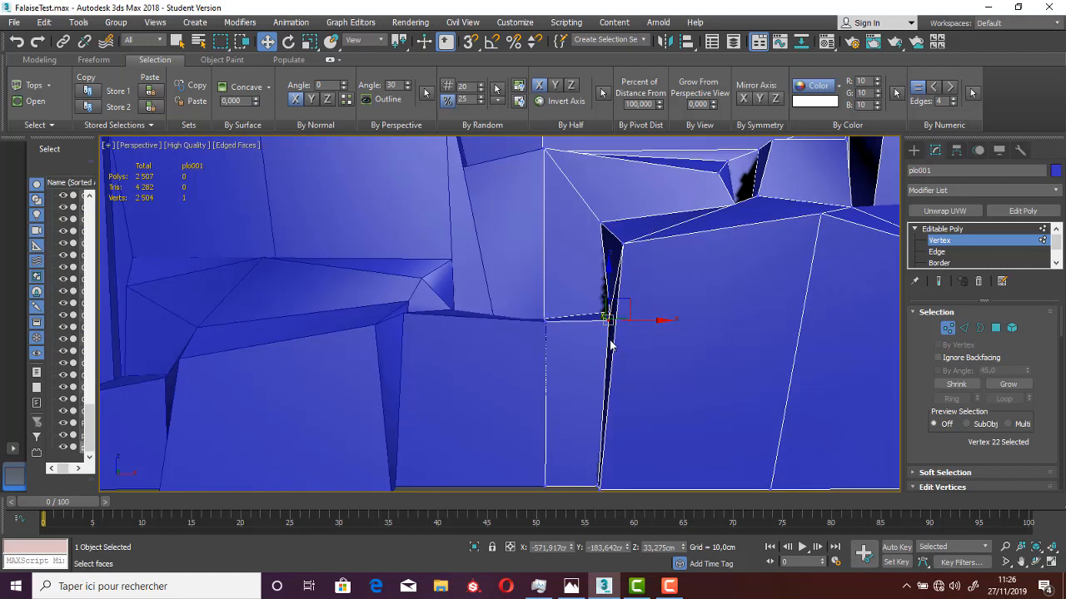
{"action": "left_click", "coordinate": [597, 311], "text": "ctrl"}
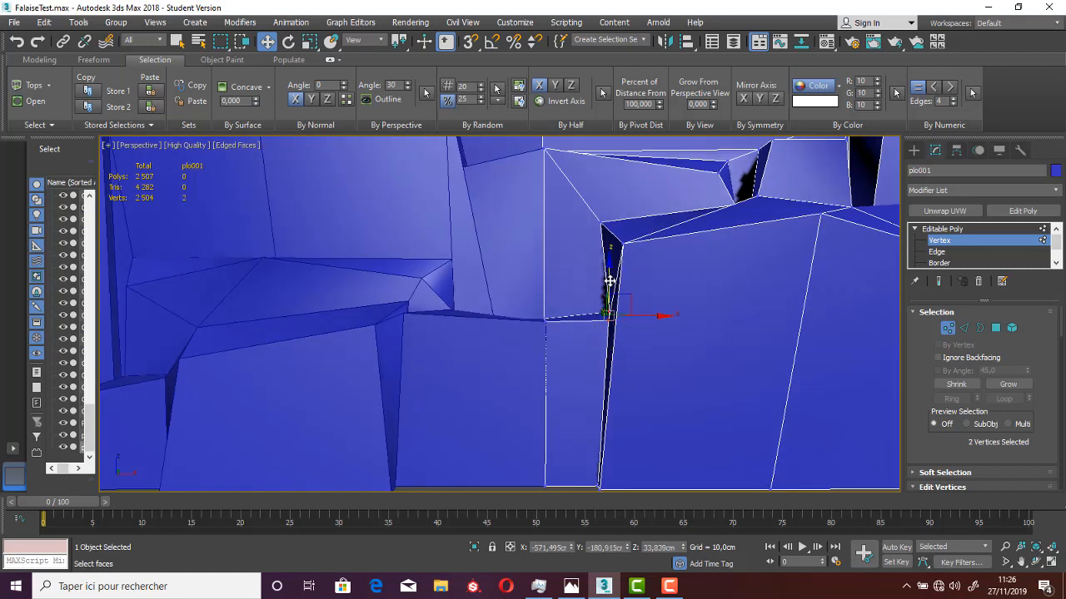
{"action": "left_click_drag", "start_coordinate": [609, 281], "coordinate": [609, 281]}
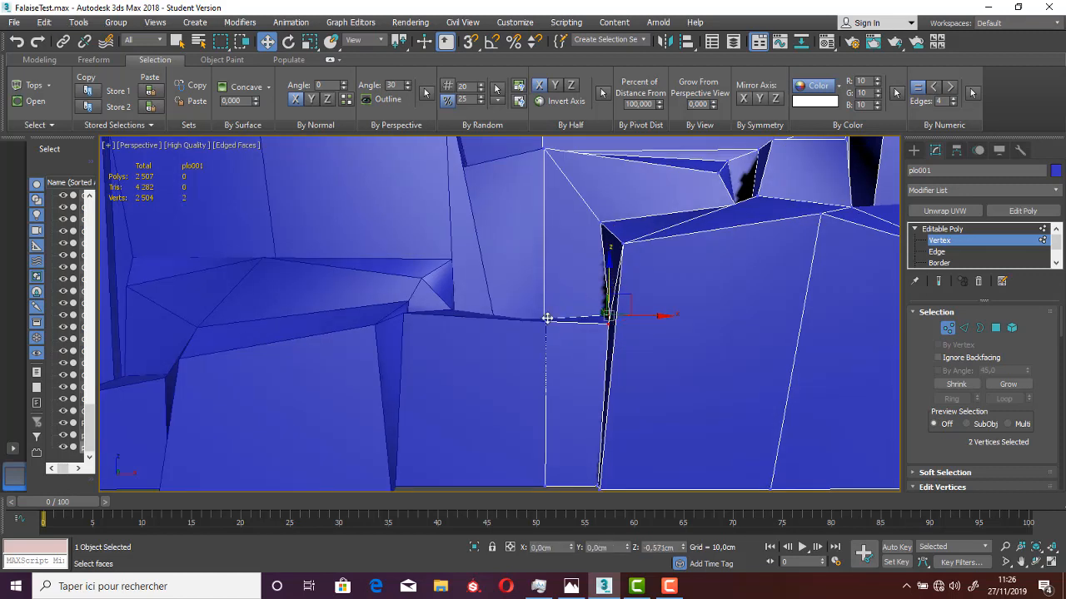
{"action": "mouse_move", "coordinate": [545, 328]}
{"action": "middle_mouse_down", "text": "alt"}
{"action": "mouse_move", "coordinate": [555, 357]}
{"action": "mouse_move", "coordinate": [529, 340]}
{"action": "middle_mouse_up", "text": "alt"}
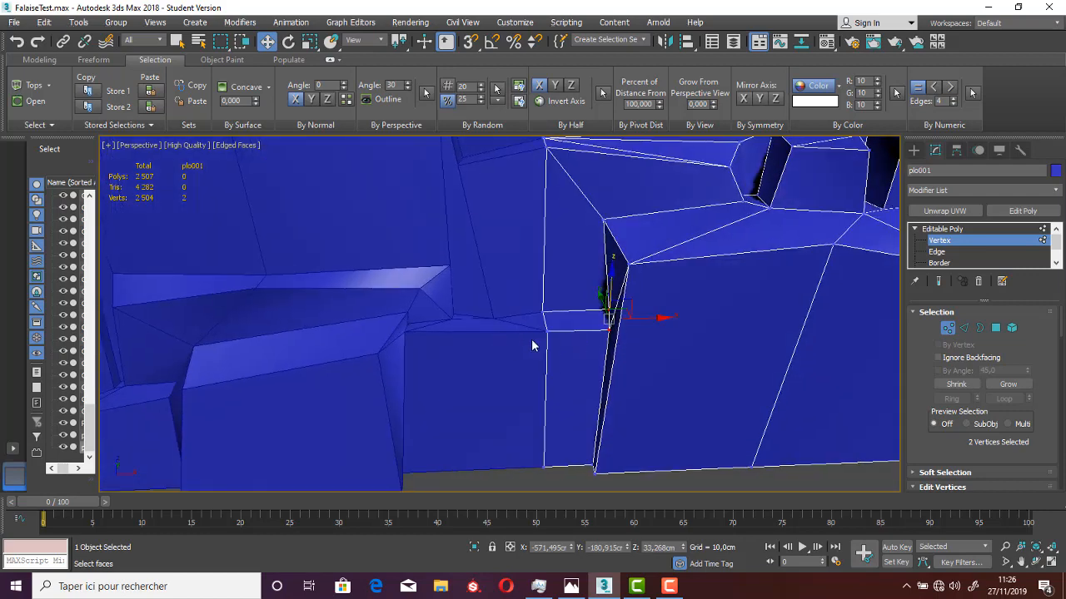
{"action": "scroll", "coordinate": [533, 345], "scroll_direction": "down", "scroll_amount": 5}
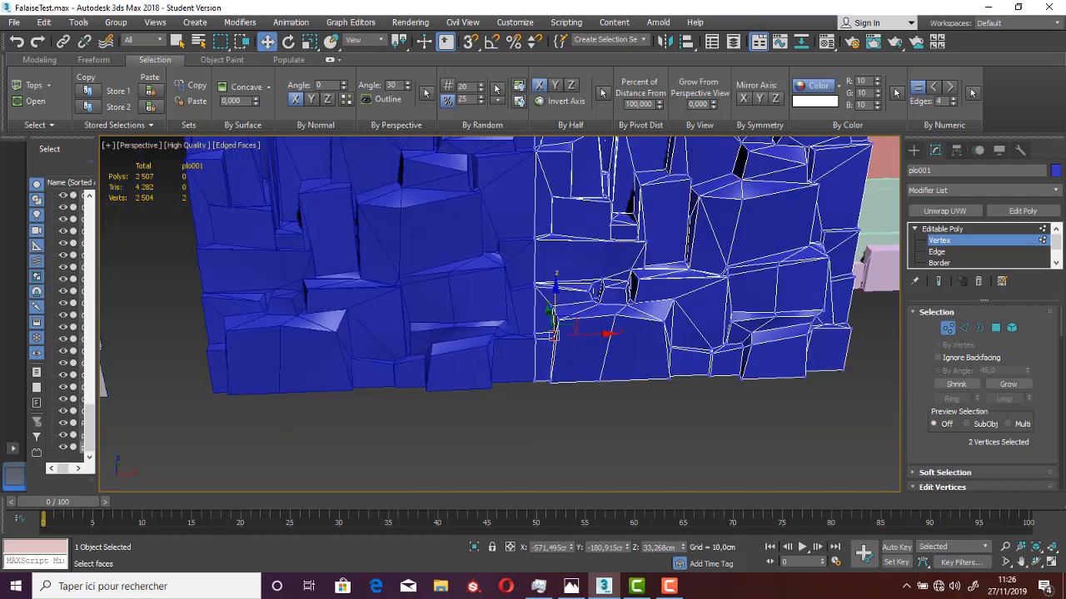
{"action": "left_click", "coordinate": [947, 328]}
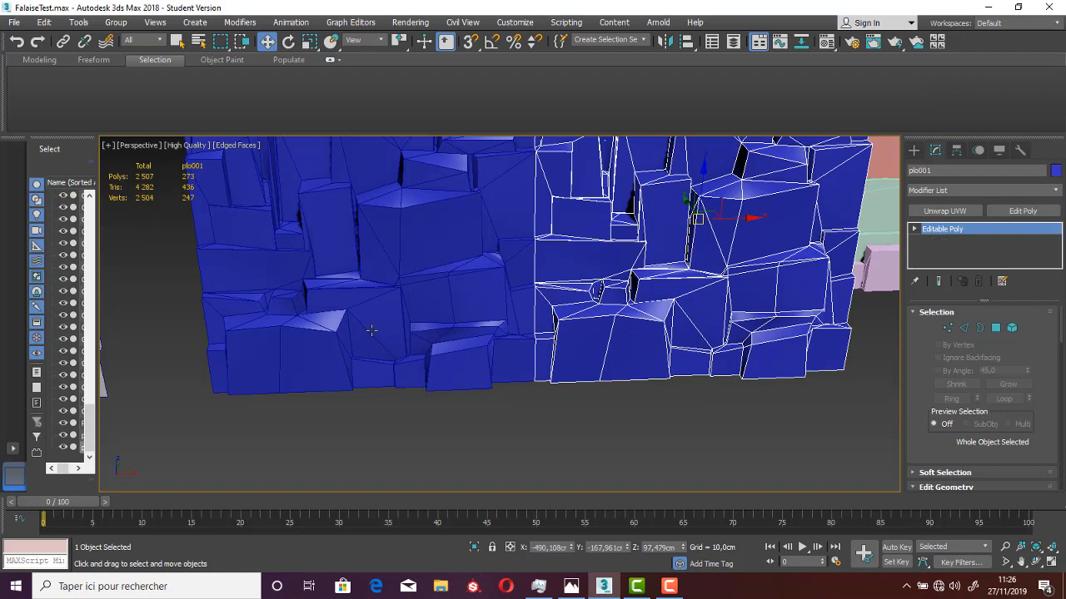
Delete the original blue panel and move the edited copy into its place between the grey panel and the coloured blocks
{"action": "left_click", "coordinate": [372, 332]}
{"action": "key", "text": "Delete"}
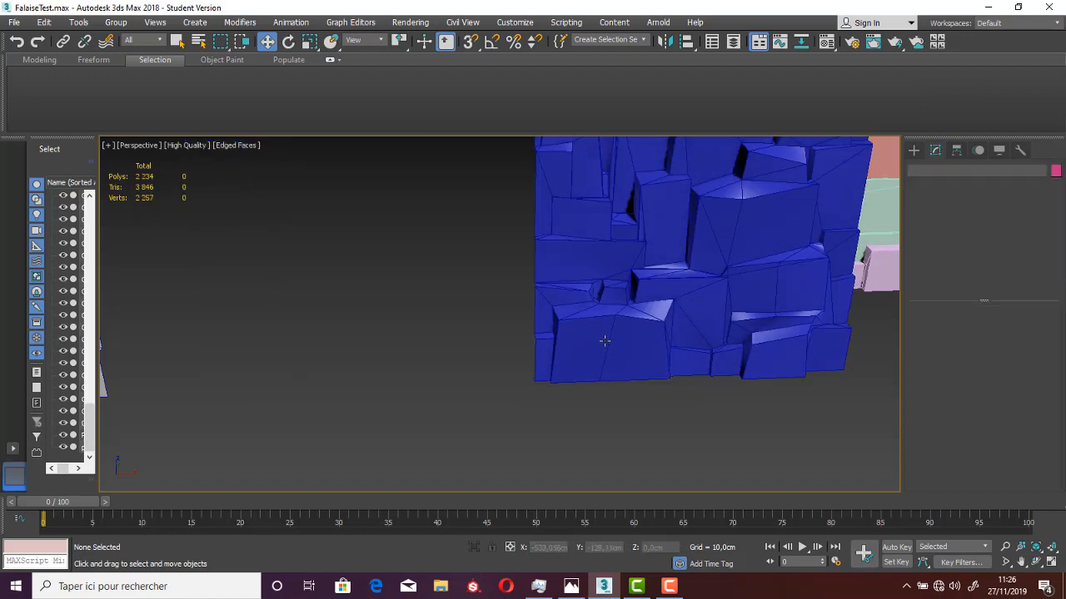
{"action": "scroll", "coordinate": [604, 340], "scroll_direction": "down", "scroll_amount": 5}
{"action": "left_click", "coordinate": [612, 335]}
{"action": "left_click_drag", "start_coordinate": [679, 289], "coordinate": [533, 333]}
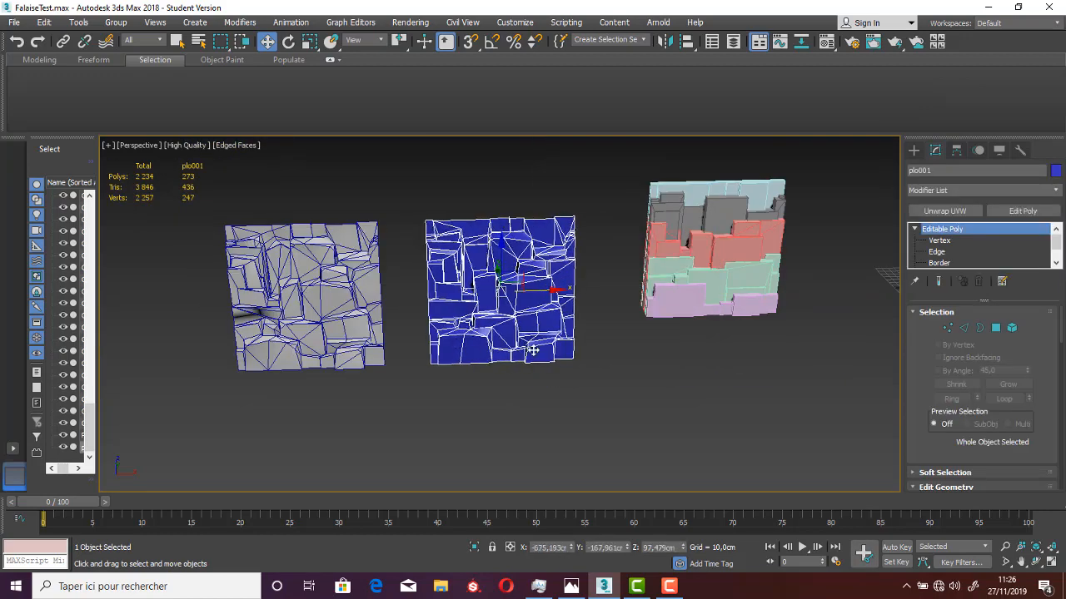
Apply an Unwrap UVW modifier to the edited cliff panel
{"action": "scroll", "coordinate": [471, 354], "scroll_direction": "up", "scroll_amount": 5}
{"action": "middle_click_drag", "start_coordinate": [636, 329], "coordinate": [638, 393]}
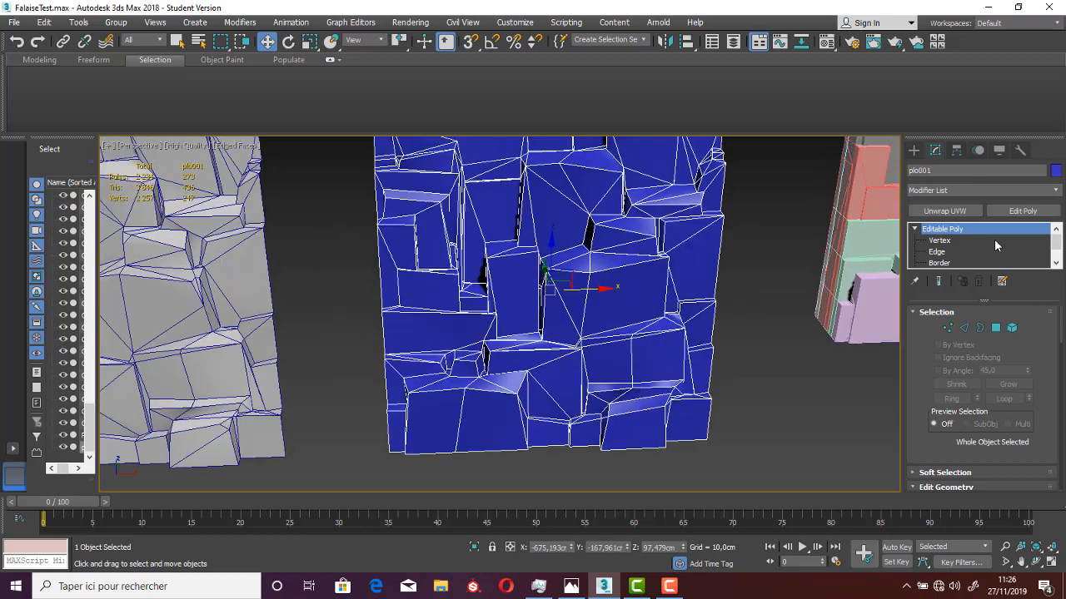
{"action": "left_click", "coordinate": [949, 211]}
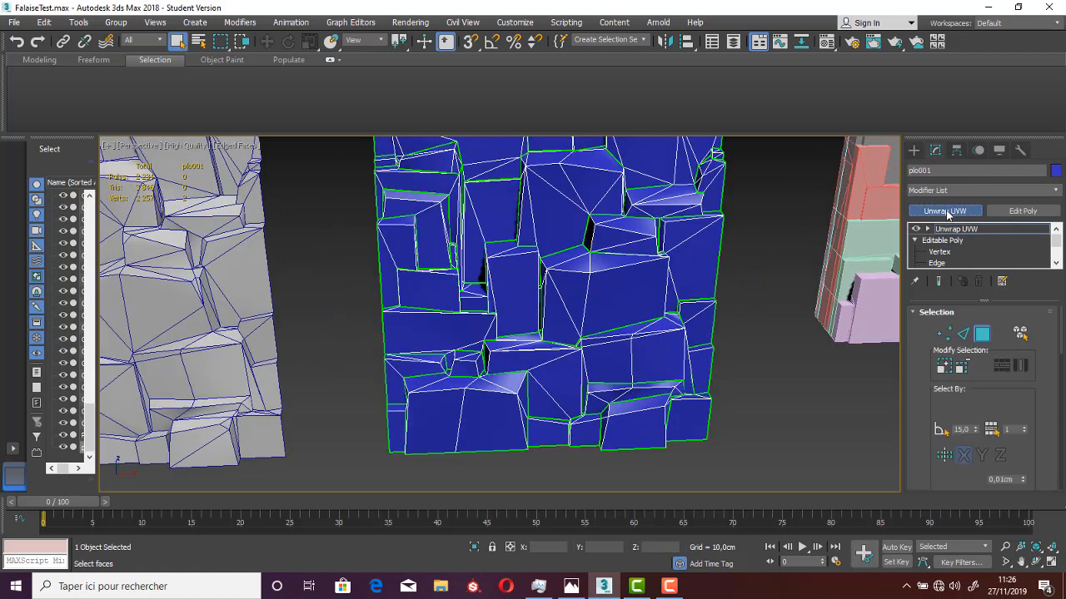
View the blue panel's UV layout in the UV editor and close the editor
{"action": "scroll", "coordinate": [982, 405], "scroll_direction": "down", "scroll_amount": 5}
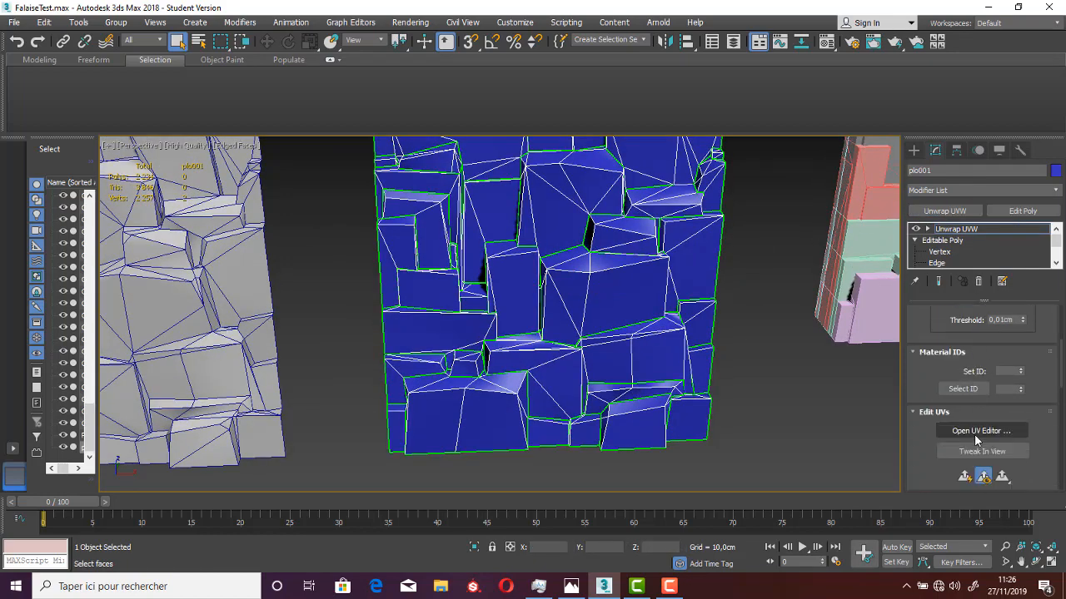
{"action": "left_click", "coordinate": [981, 430]}
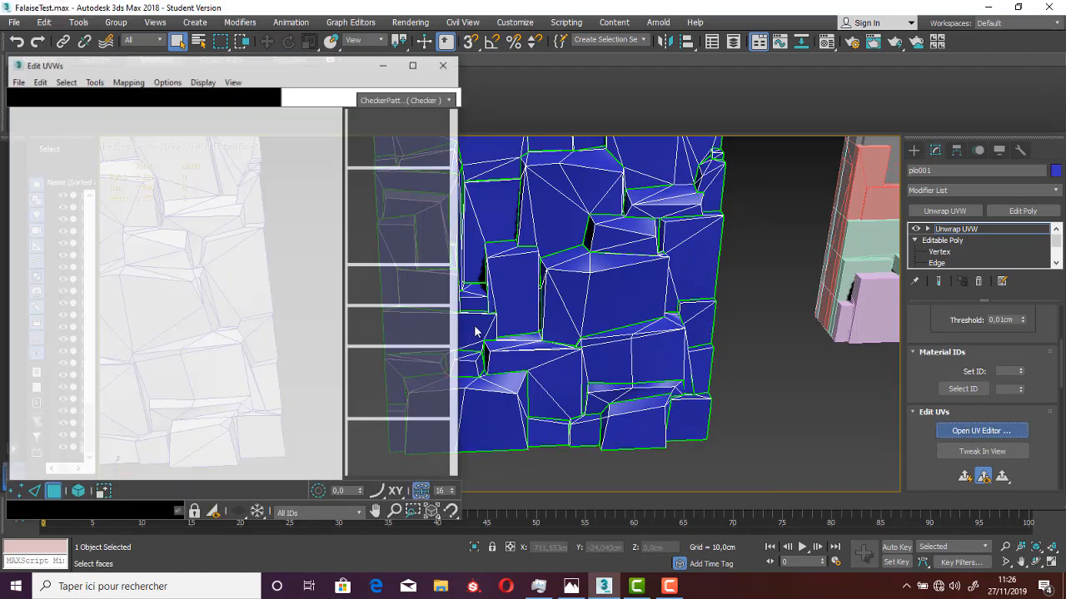
{"action": "left_click", "coordinate": [444, 64]}
Leave face editing on the blue panel, select the neighbouring grey panel and apply an Unwrap UVW modifier to it
{"action": "middle_click_drag", "start_coordinate": [427, 362], "coordinate": [696, 369]}
{"action": "right_click", "coordinate": [642, 344]}
{"action": "left_click", "coordinate": [628, 331]}
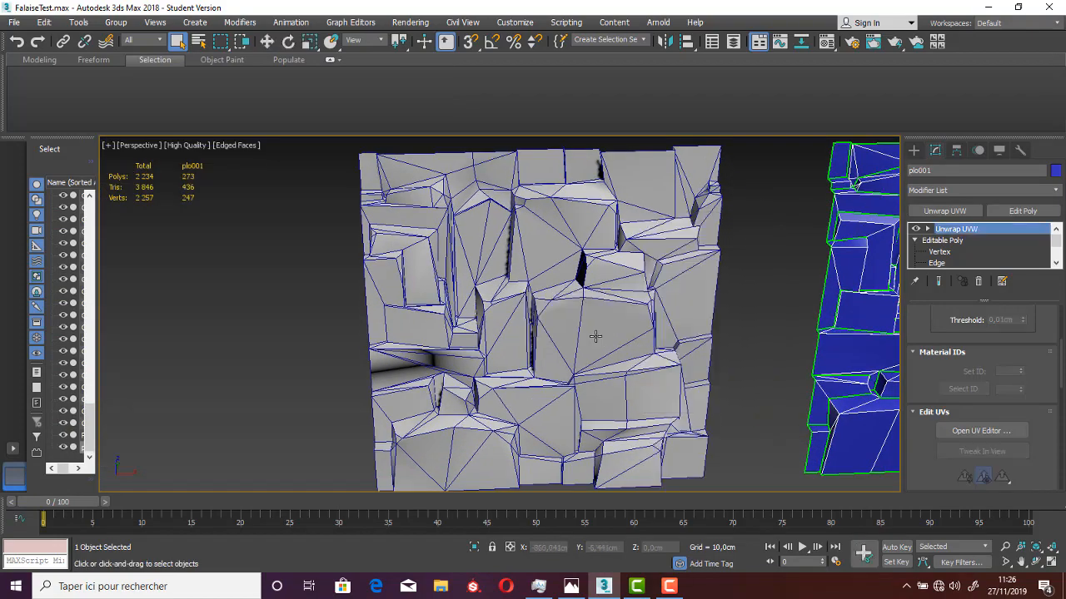
{"action": "left_click", "coordinate": [595, 335]}
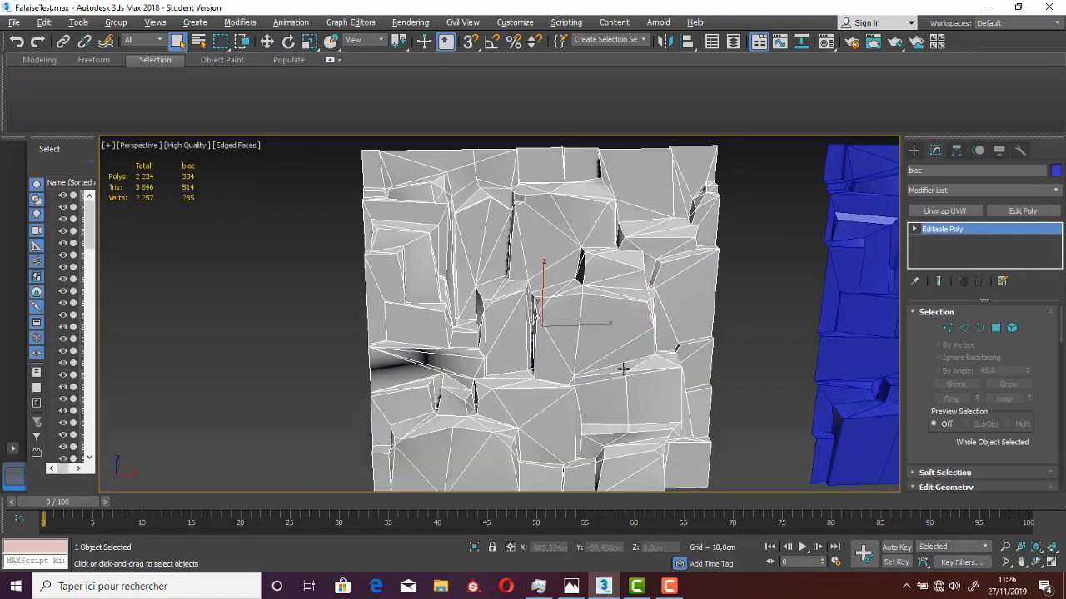
{"action": "left_click", "coordinate": [934, 212]}
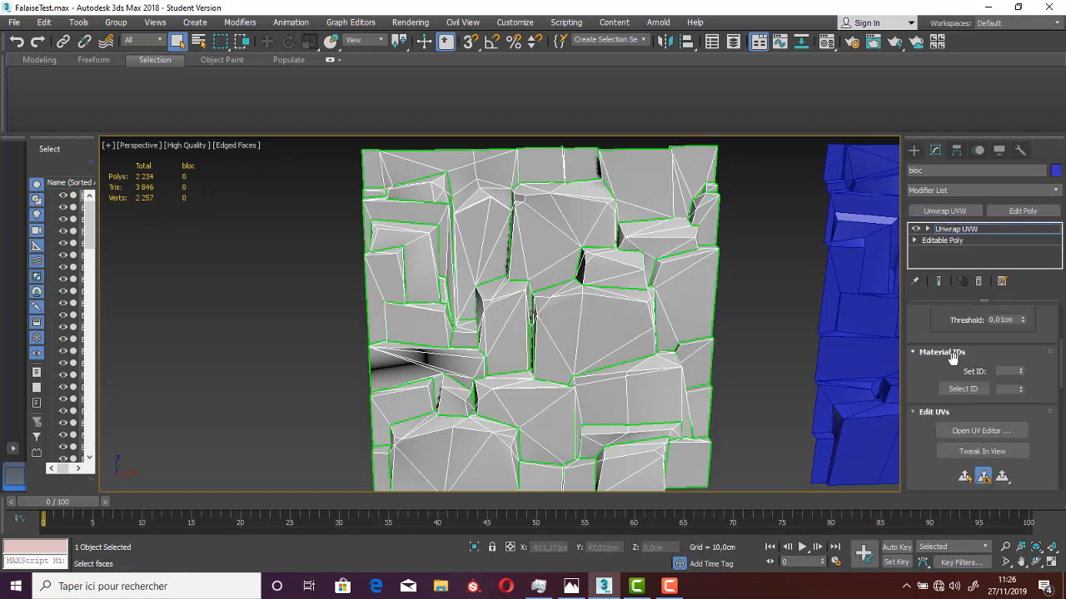
Examine the grey panel's UV islands in the UV editor and close the editor
{"action": "scroll", "coordinate": [954, 366], "scroll_direction": "up", "scroll_amount": 5}
{"action": "scroll", "coordinate": [958, 383], "scroll_direction": "down", "scroll_amount": 4}
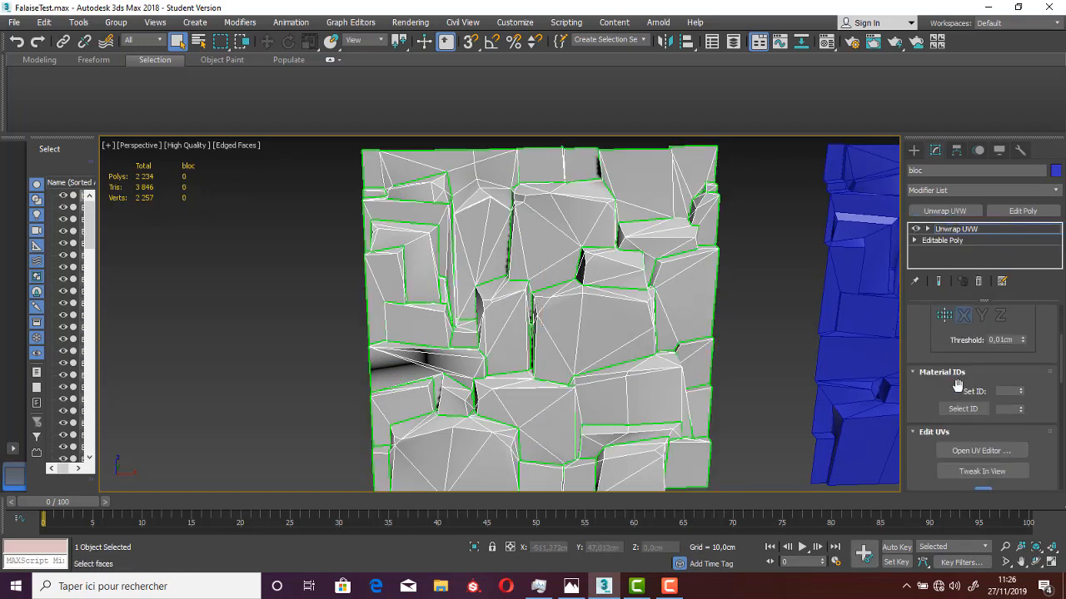
{"action": "scroll", "coordinate": [957, 386], "scroll_direction": "down", "scroll_amount": 2}
{"action": "left_click", "coordinate": [966, 411]}
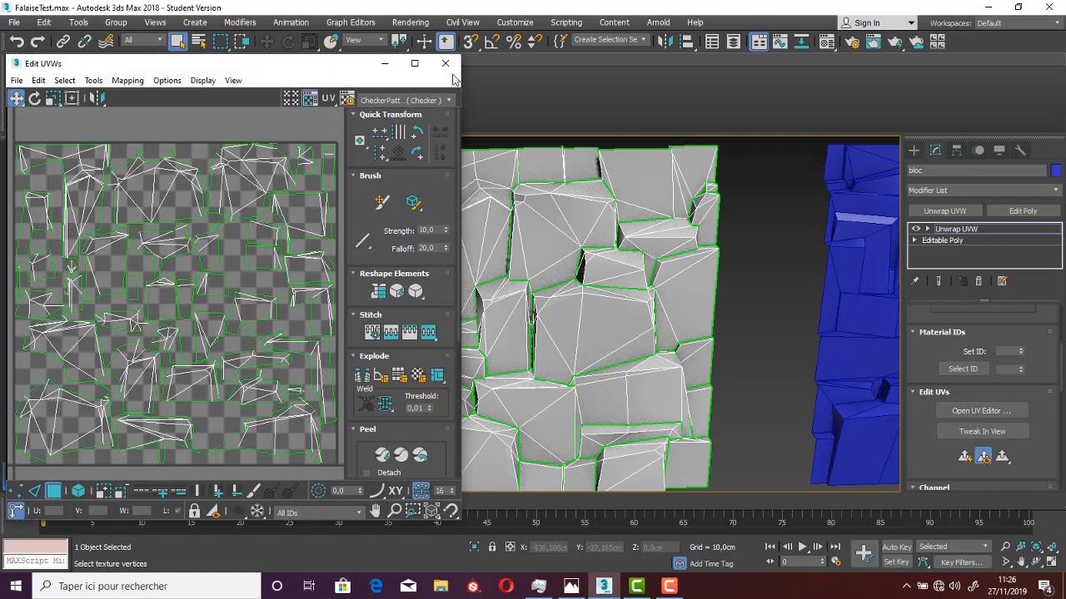
{"action": "left_click", "coordinate": [445, 64]}
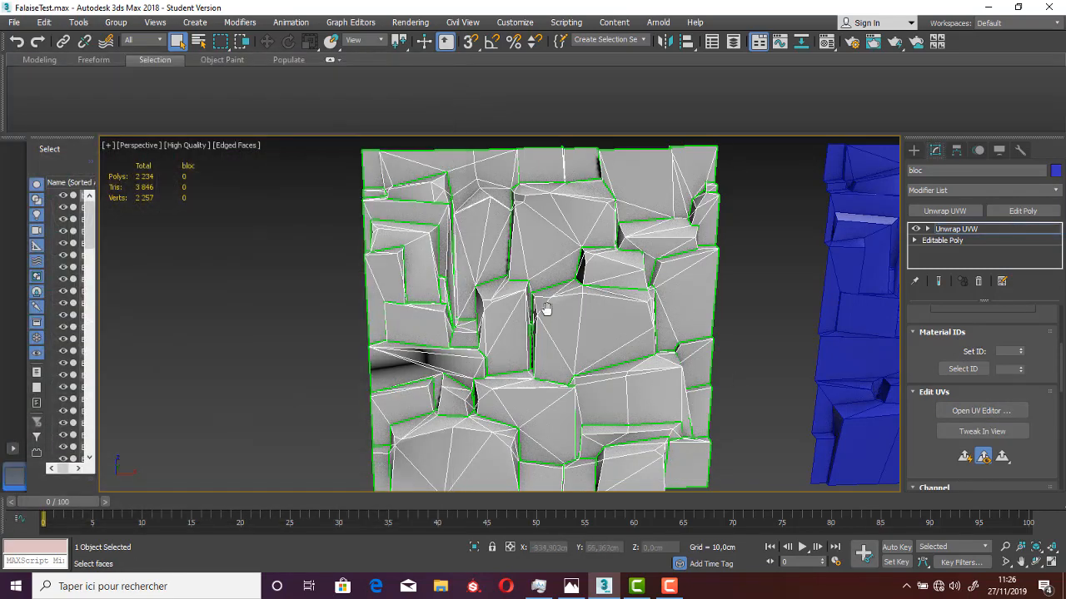
Leave face editing on the grey panel, reselect the blue panel and convert it to Editable Poly
{"action": "middle_click_drag", "start_coordinate": [546, 309], "coordinate": [455, 308]}
{"action": "middle_click_drag", "start_coordinate": [383, 303], "coordinate": [442, 325], "text": "alt"}
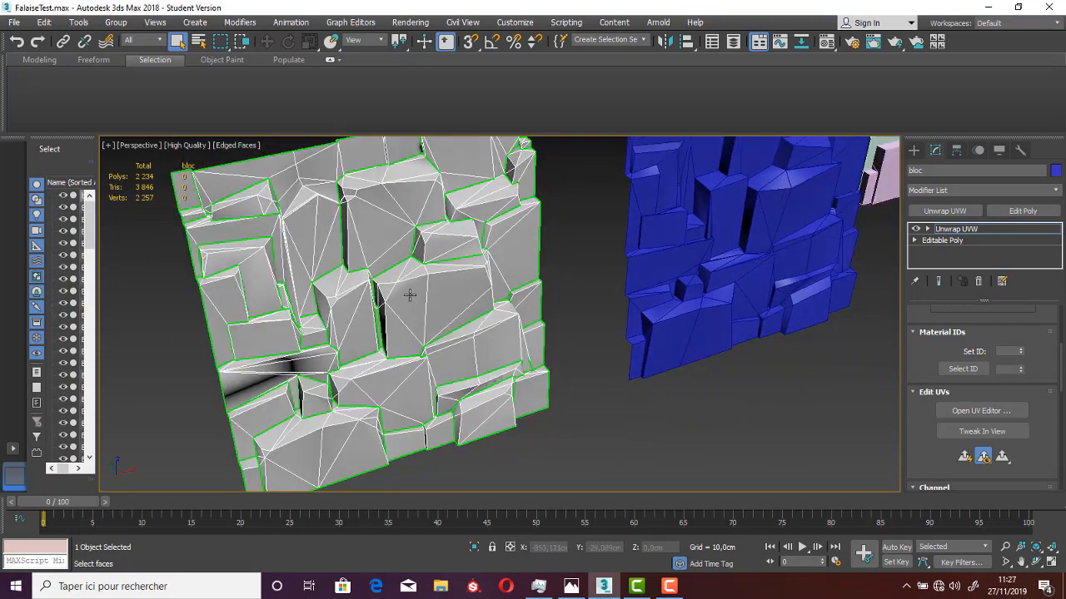
{"action": "scroll", "coordinate": [410, 295], "scroll_direction": "up", "scroll_amount": 10}
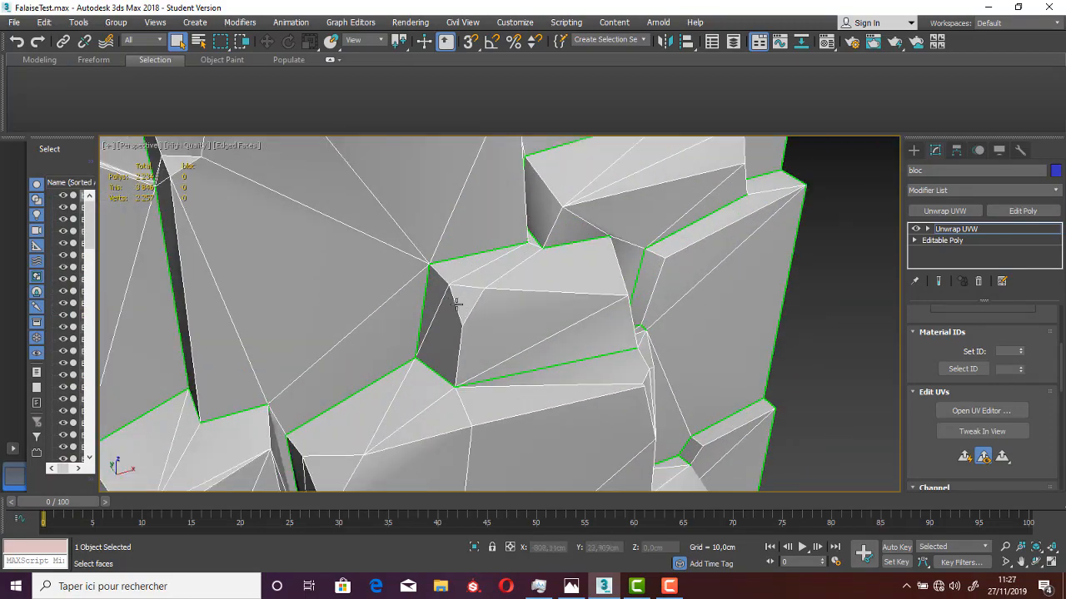
{"action": "scroll", "coordinate": [476, 316], "scroll_direction": "down", "scroll_amount": 2}
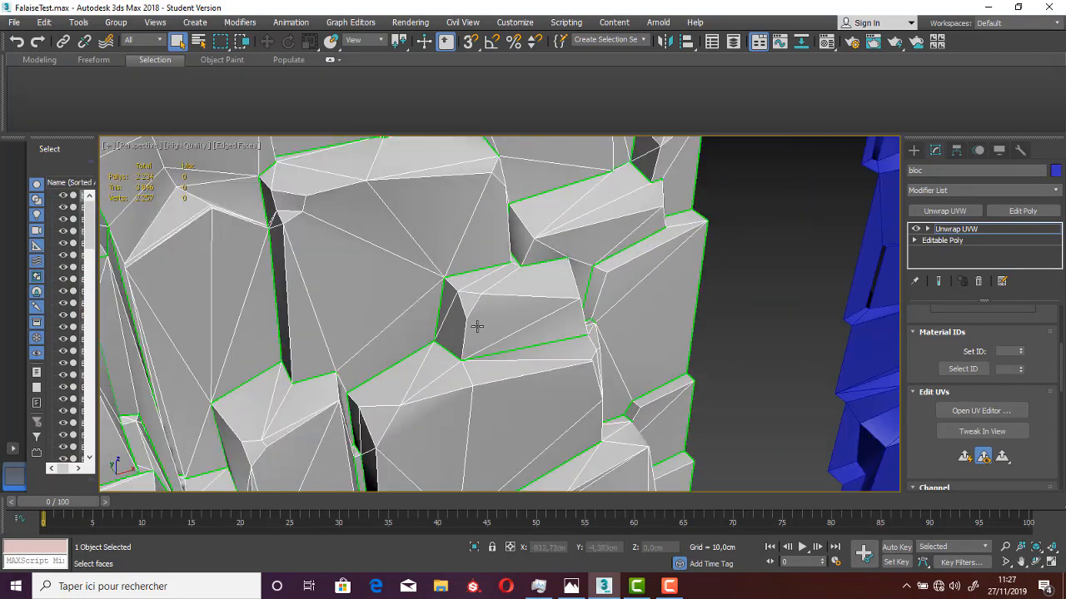
{"action": "middle_click_drag", "start_coordinate": [737, 335], "coordinate": [222, 370]}
{"action": "scroll", "coordinate": [511, 272], "scroll_direction": "up", "scroll_amount": 3}
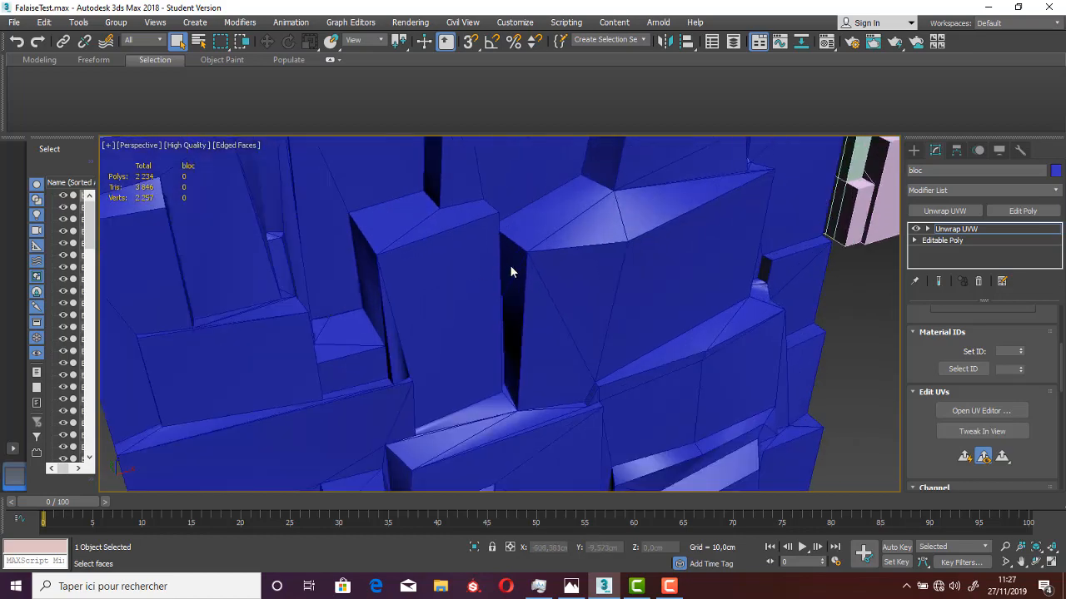
{"action": "right_click", "coordinate": [506, 259]}
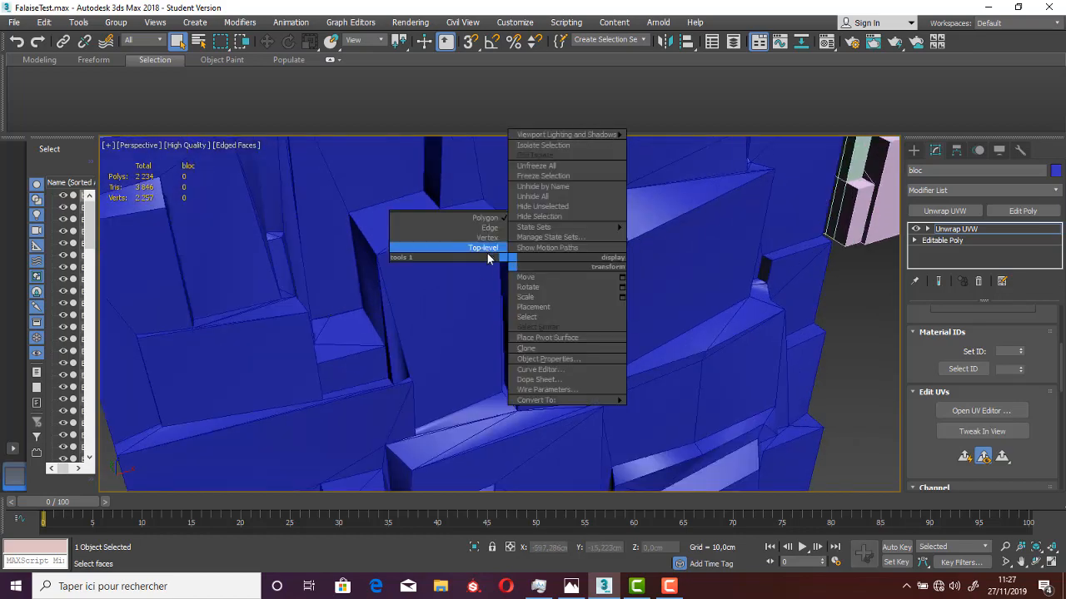
{"action": "left_click", "coordinate": [492, 255]}
{"action": "left_click", "coordinate": [529, 261]}
{"action": "right_click", "coordinate": [531, 263]}
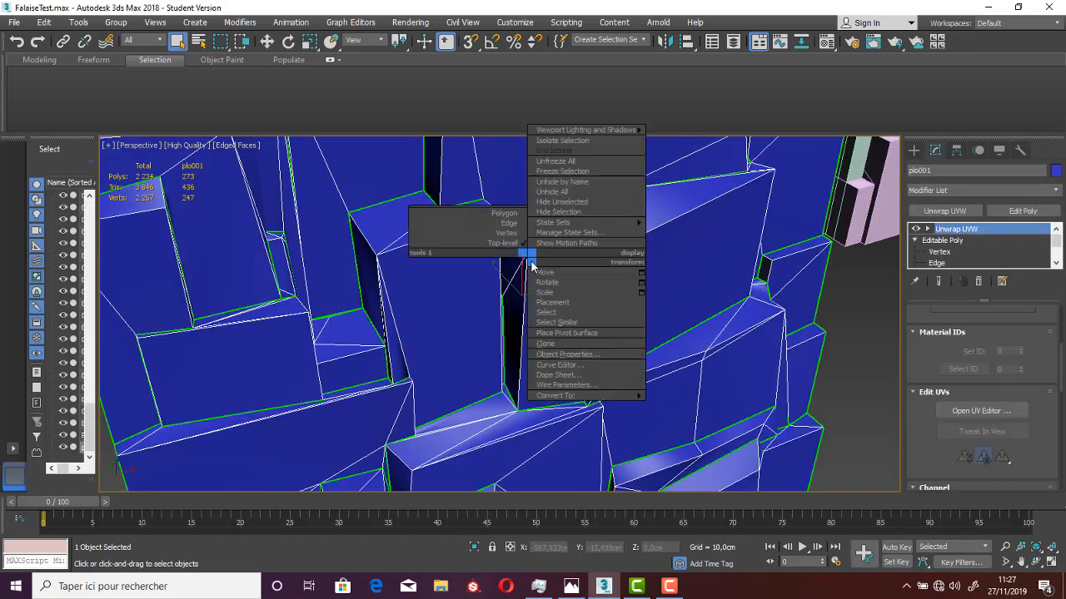
{"action": "mouse_move", "coordinate": [575, 396]}
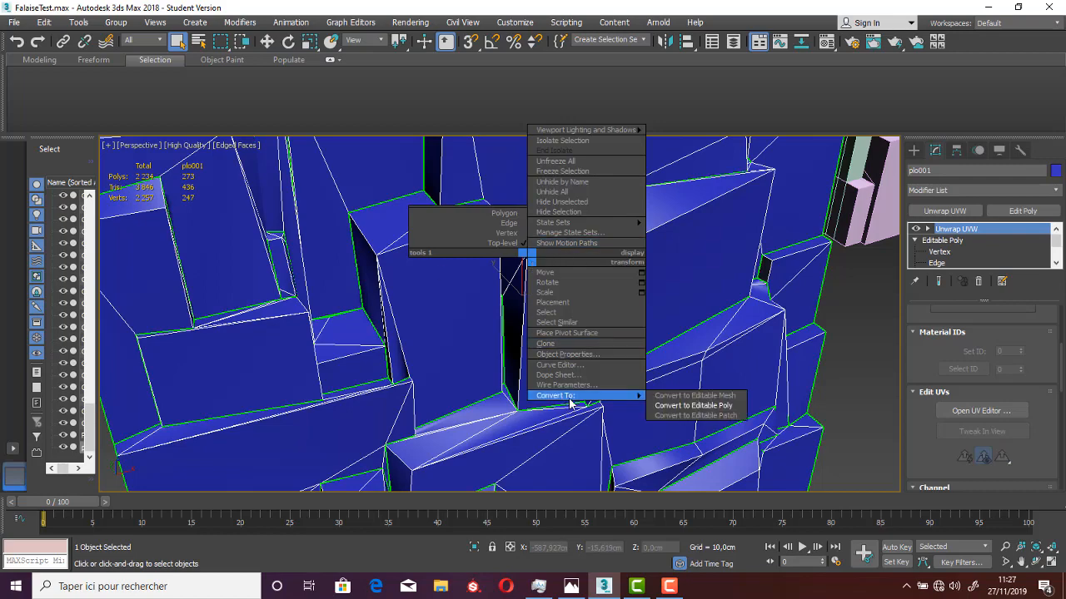
{"action": "left_click", "coordinate": [688, 411]}
Chamfer the upper front corner vertex of the large central block beside the dark vertical gap on the blue panel
{"action": "right_click", "coordinate": [530, 255]}
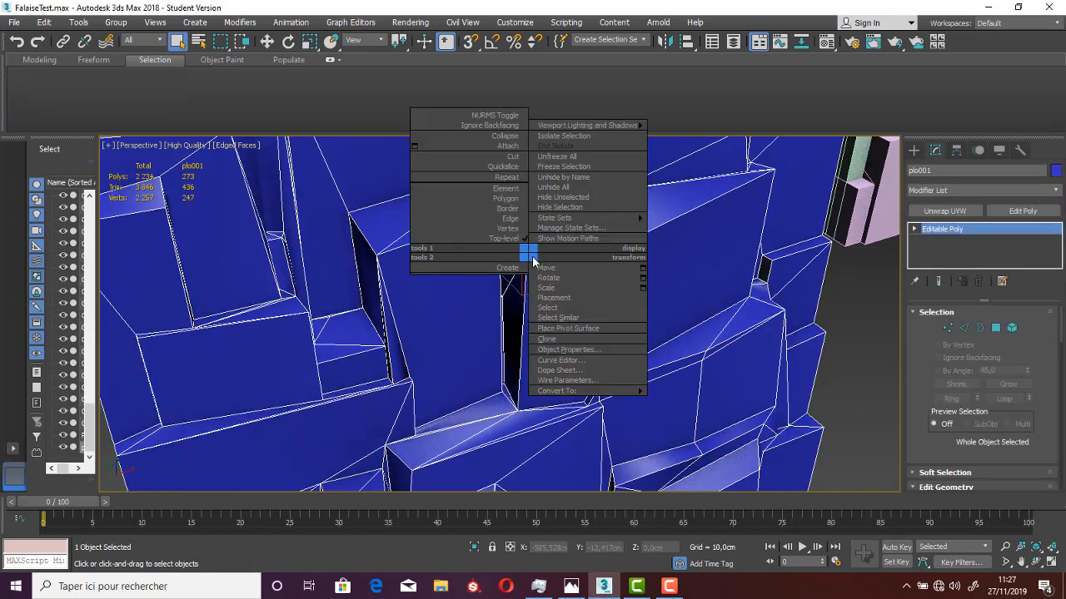
{"action": "left_click", "coordinate": [511, 230]}
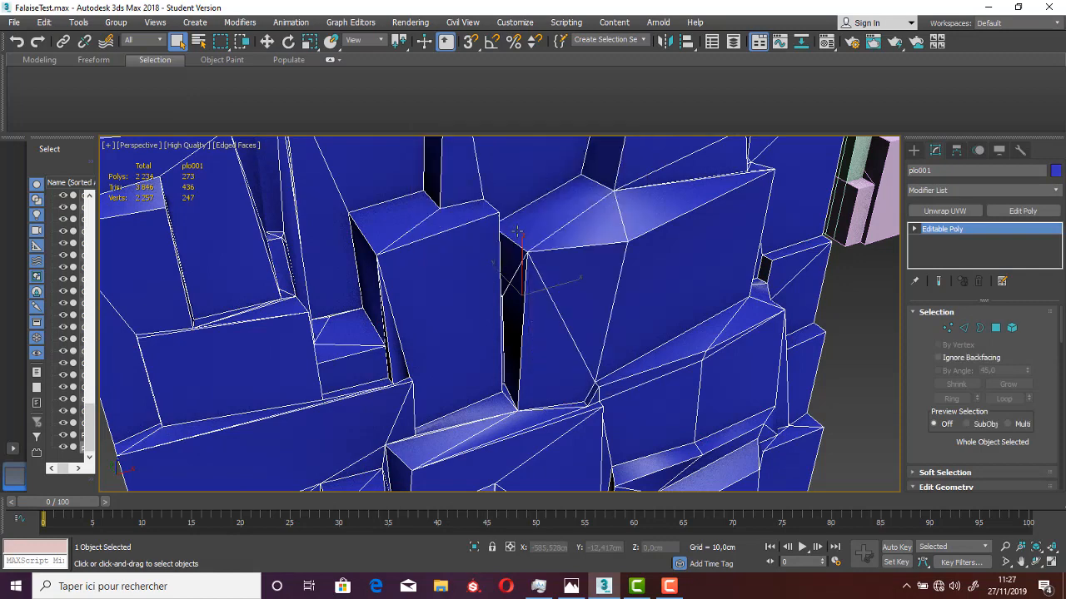
{"action": "left_click", "coordinate": [530, 248]}
{"action": "right_click", "coordinate": [529, 247]}
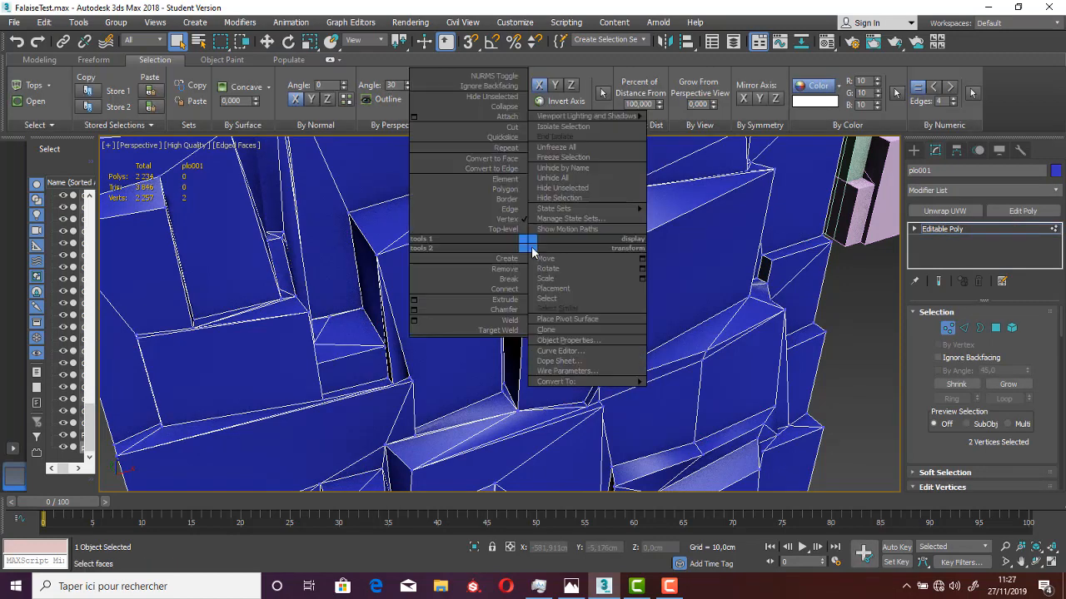
{"action": "left_click", "coordinate": [504, 310]}
{"action": "left_click_drag", "start_coordinate": [528, 250], "coordinate": [532, 230]}
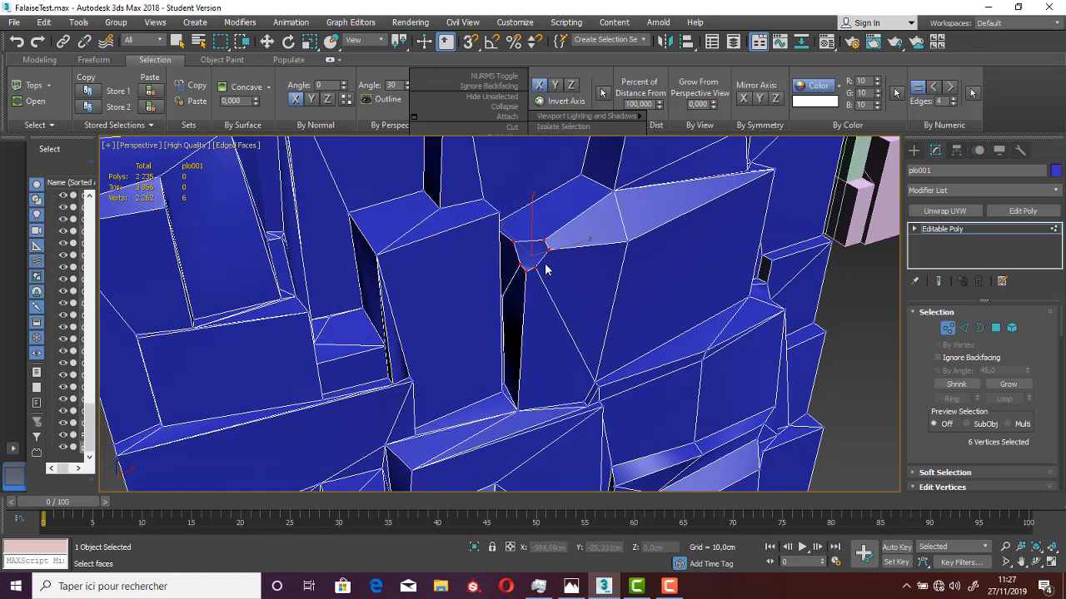
Weld the three lower vertices of the chamfered corner into one with a threshold of about 6.7 cm
{"action": "left_click_drag", "start_coordinate": [543, 260], "coordinate": [512, 277]}
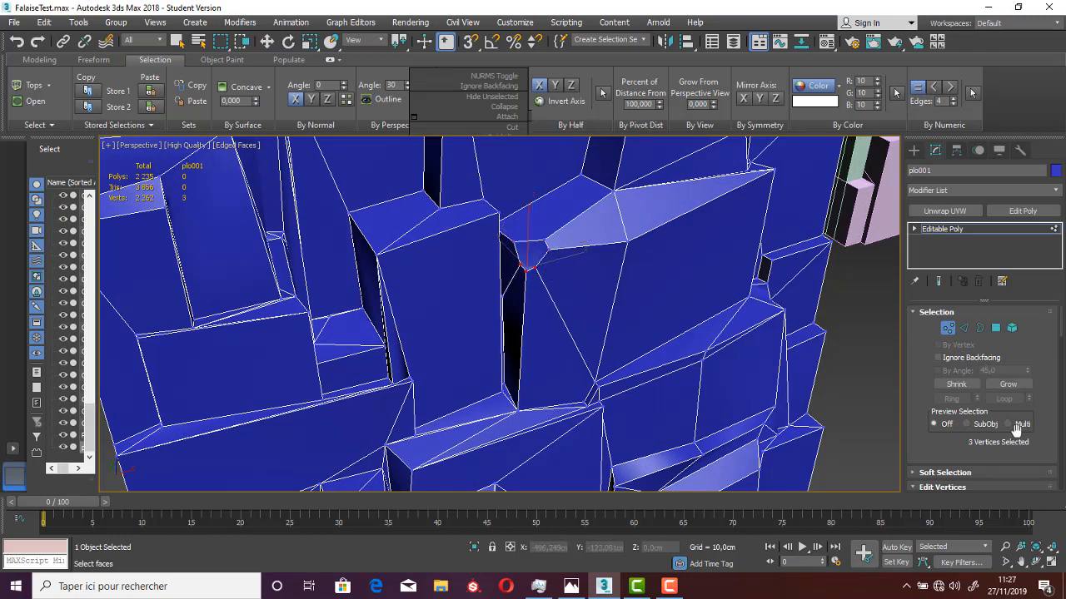
{"action": "scroll", "coordinate": [1016, 427], "scroll_direction": "down", "scroll_amount": 3}
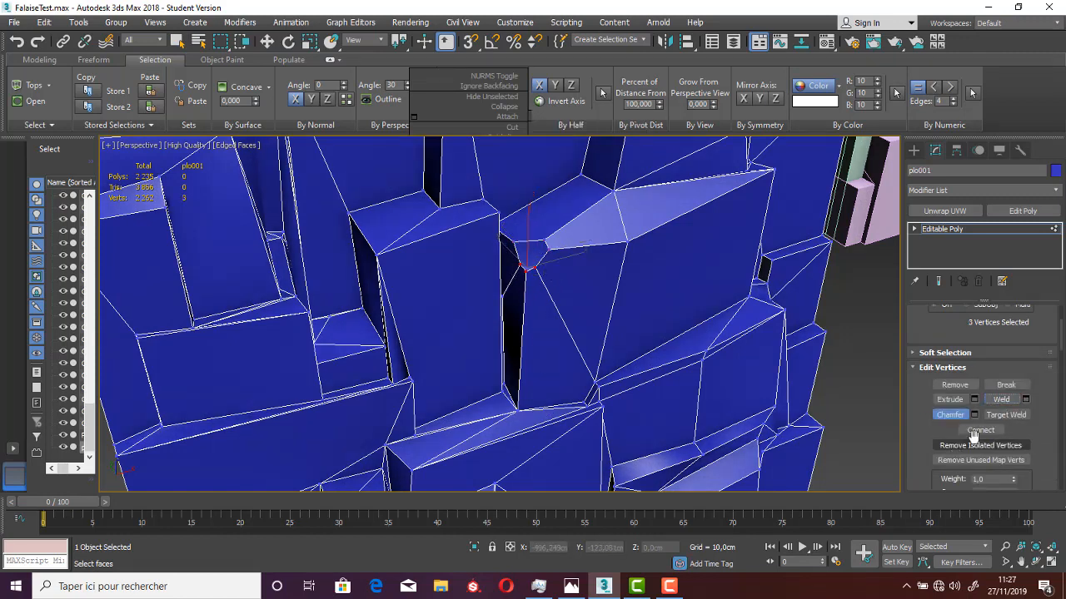
{"action": "left_click", "coordinate": [1024, 399]}
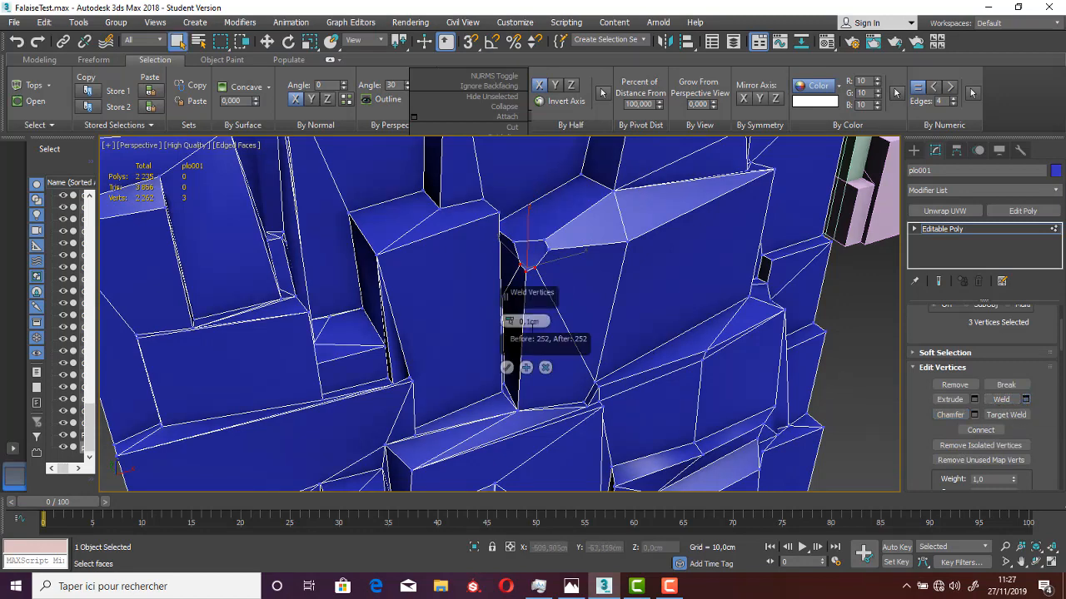
{"action": "left_click_drag", "start_coordinate": [505, 296], "coordinate": [503, 288]}
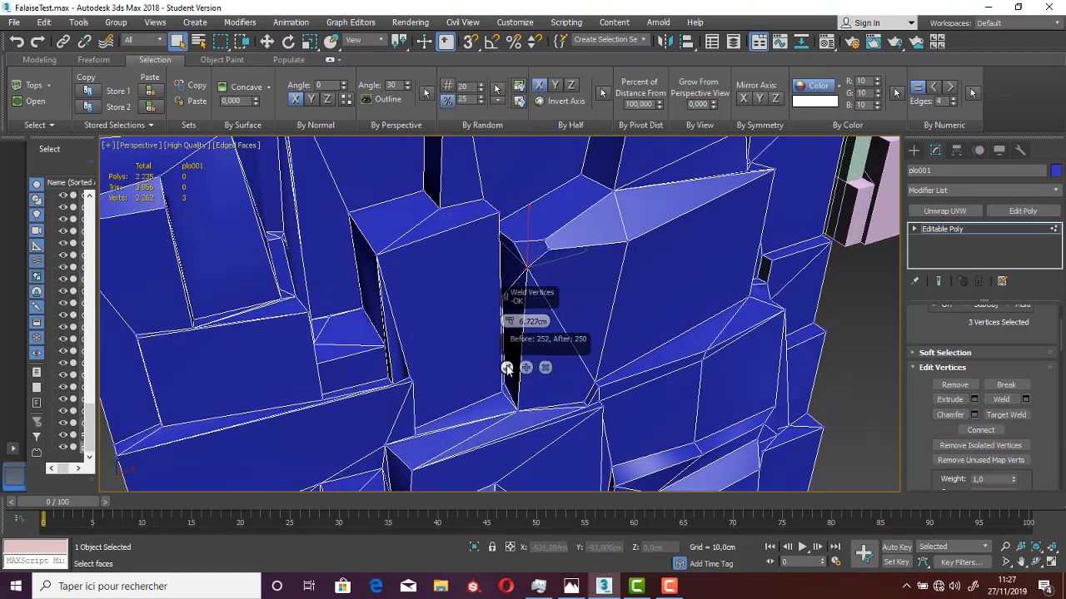
{"action": "left_click", "coordinate": [507, 368]}
Weld the two chamfer vertices on the block's upper front edge into one
{"action": "middle_click_drag", "start_coordinate": [575, 261], "coordinate": [578, 332]}
{"action": "left_click_drag", "start_coordinate": [564, 300], "coordinate": [546, 332]}
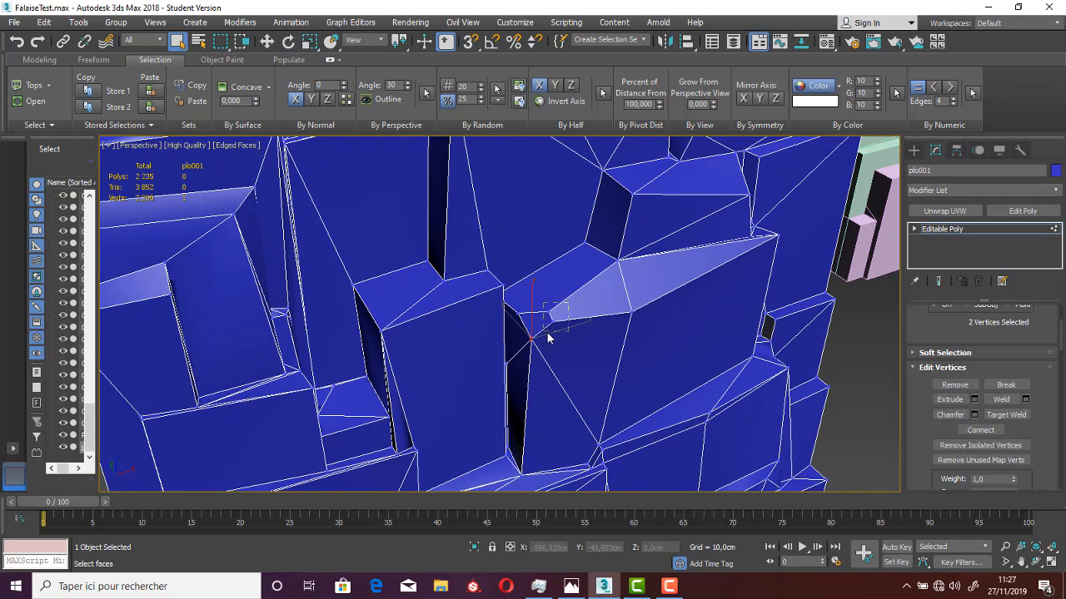
{"action": "left_click", "coordinate": [1014, 400]}
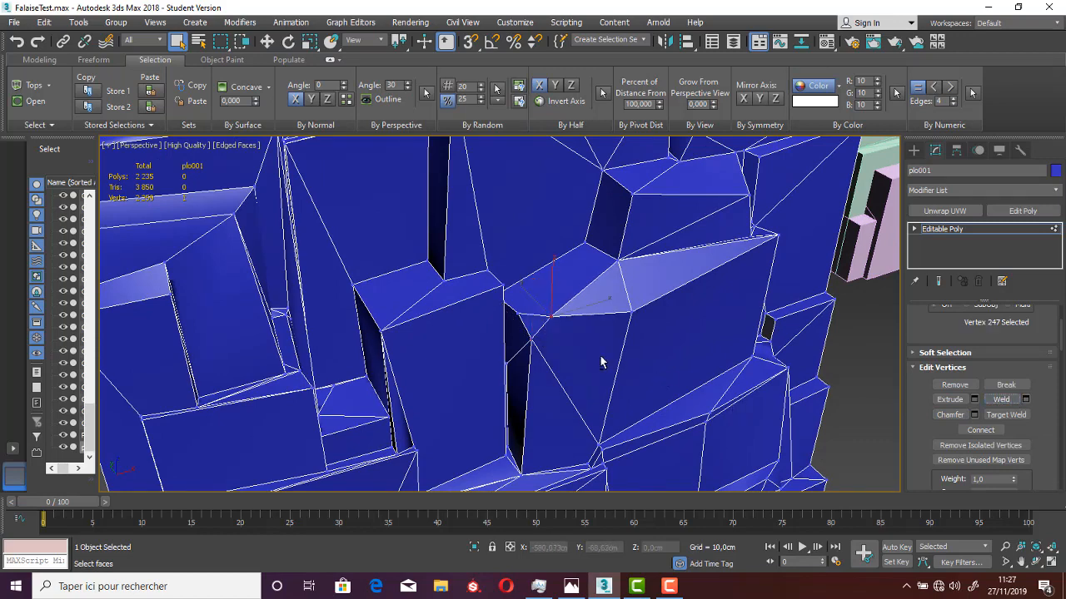
Cut an edge across the block's top face from the bevel's gap-side vertex to the rear vertex under the small block
{"action": "middle_click_drag", "start_coordinate": [601, 361], "coordinate": [572, 317], "text": "alt"}
{"action": "scroll", "coordinate": [582, 271], "scroll_direction": "up", "scroll_amount": 3}
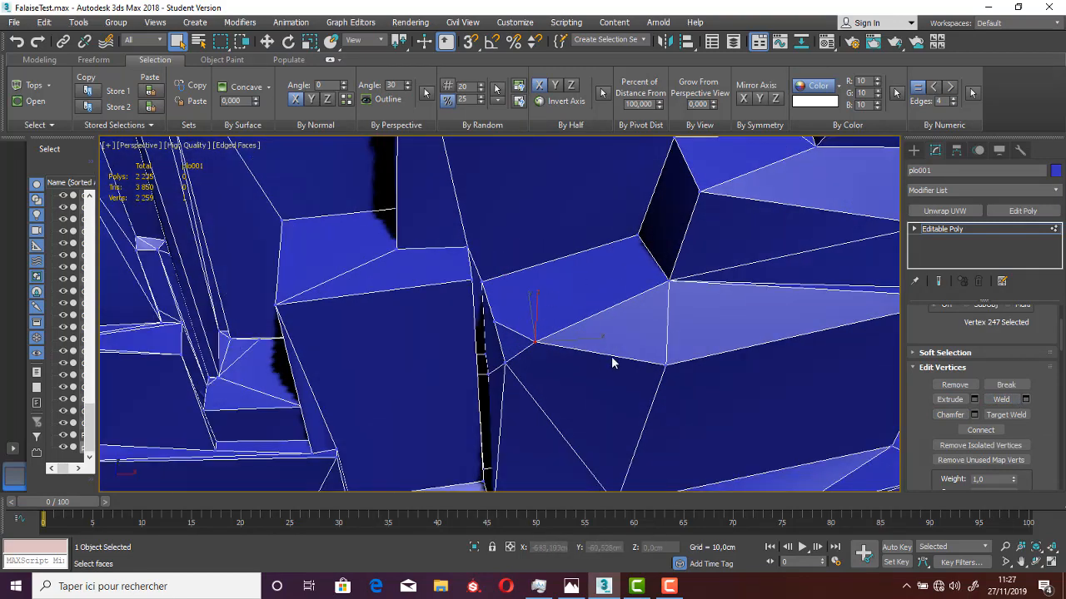
{"action": "left_click", "coordinate": [612, 363]}
{"action": "right_click", "coordinate": [553, 305]}
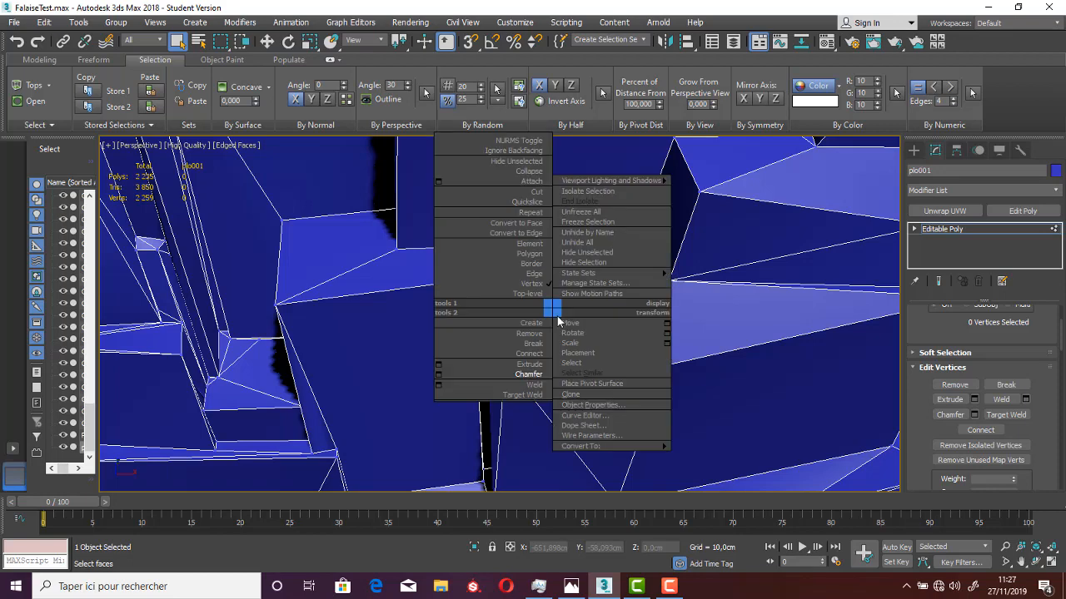
{"action": "left_click", "coordinate": [537, 192]}
{"action": "left_click", "coordinate": [495, 321]}
{"action": "left_click", "coordinate": [669, 281]}
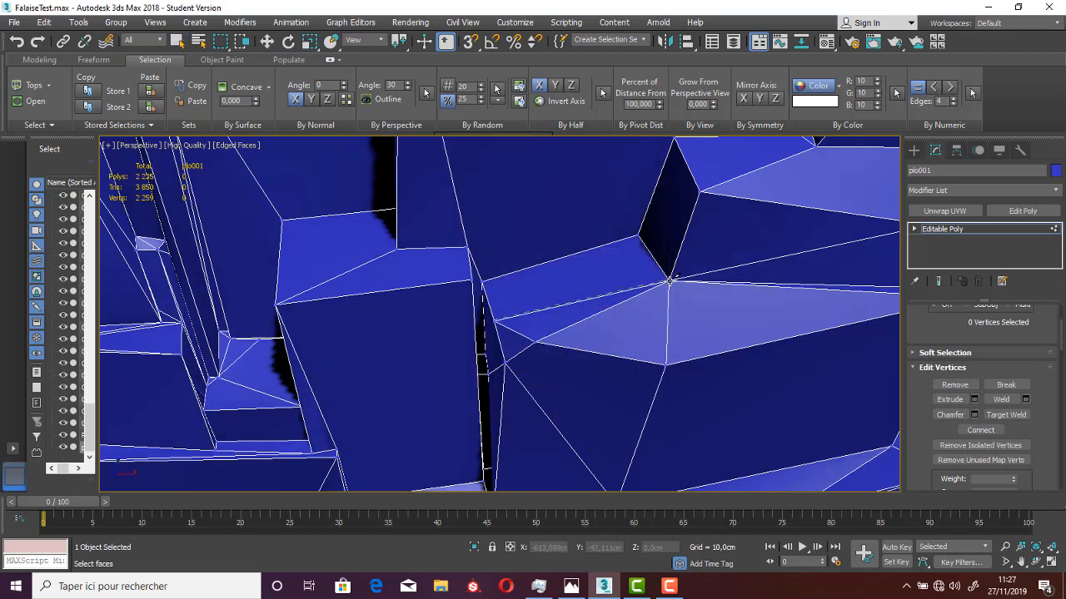
{"action": "right_click", "coordinate": [622, 332]}
Cut a second edge from the bevel's gap-side vertex down the block's side face inside the dark gap, and end cutting
{"action": "middle_click_drag", "start_coordinate": [569, 362], "coordinate": [575, 319], "text": "alt"}
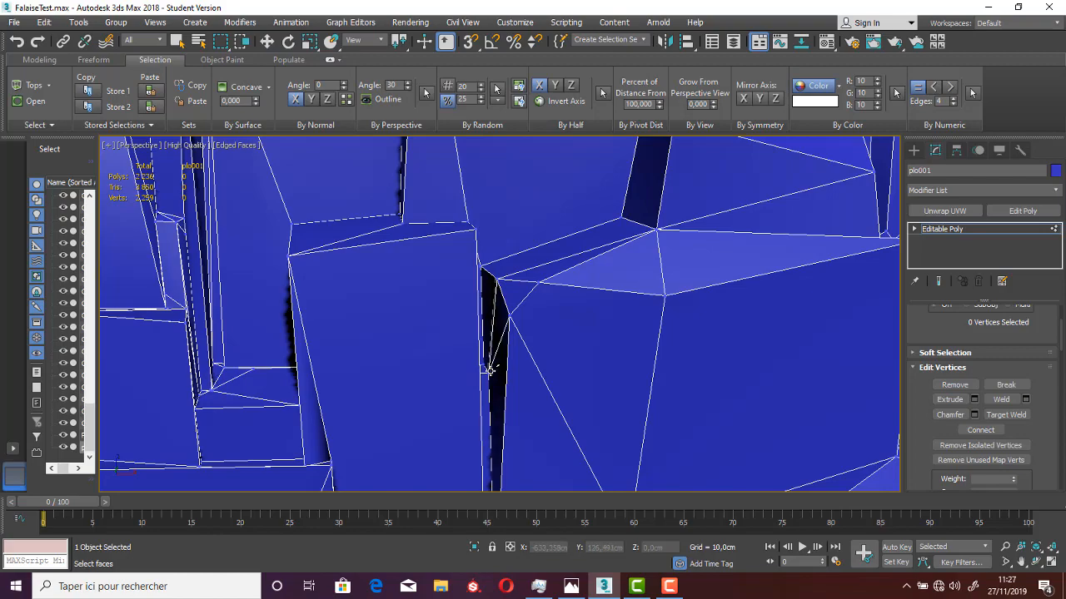
{"action": "scroll", "coordinate": [583, 387], "scroll_direction": "down", "scroll_amount": 4}
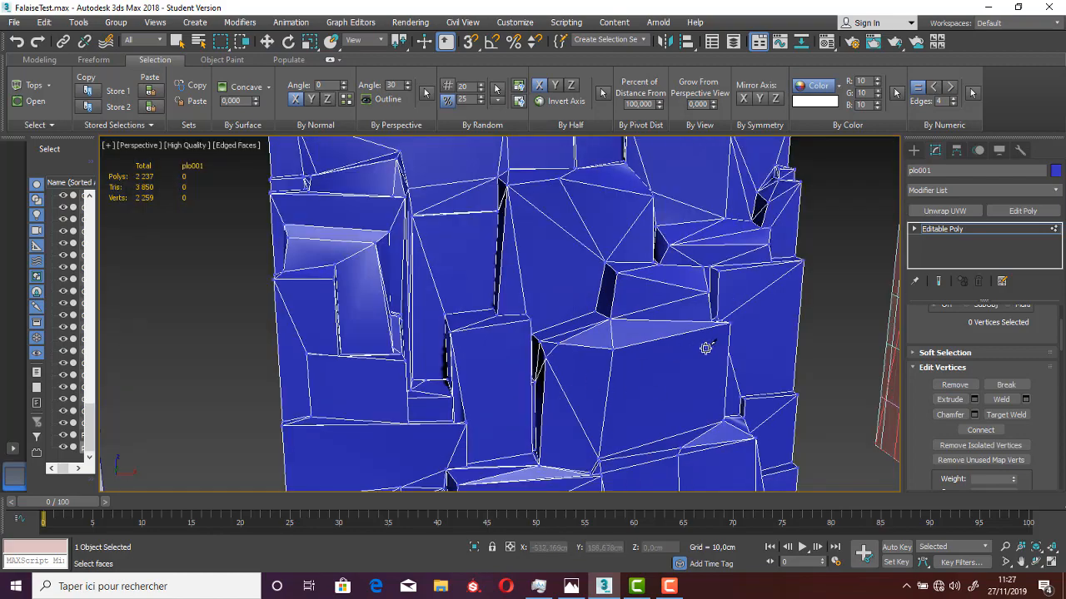
{"action": "middle_click_drag", "start_coordinate": [694, 364], "coordinate": [692, 388], "text": "alt"}
{"action": "scroll", "coordinate": [691, 388], "scroll_direction": "up", "scroll_amount": 4}
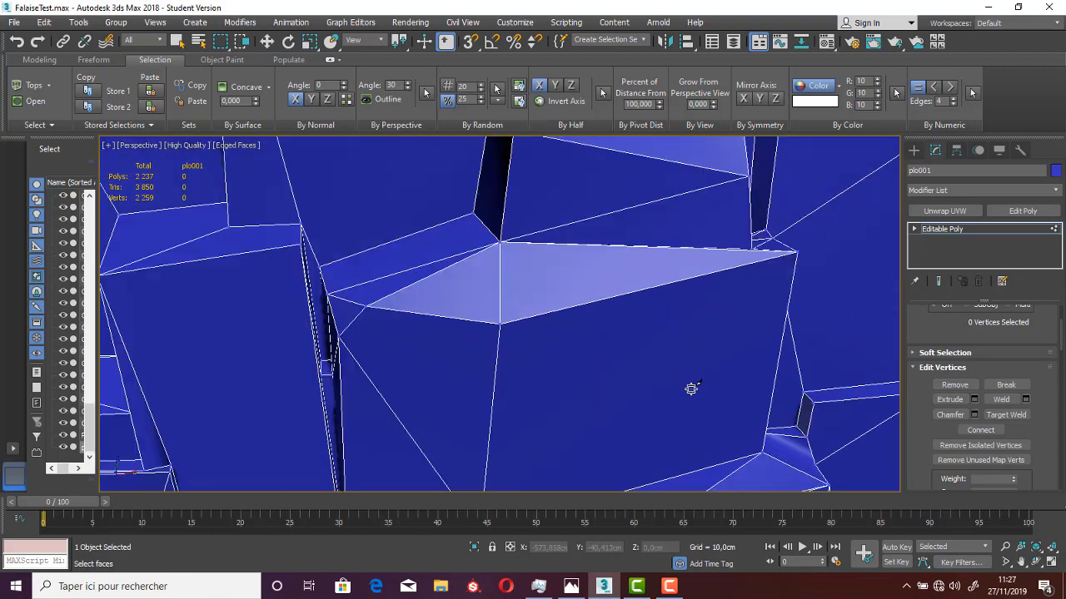
{"action": "scroll", "coordinate": [558, 338], "scroll_direction": "down", "scroll_amount": 3}
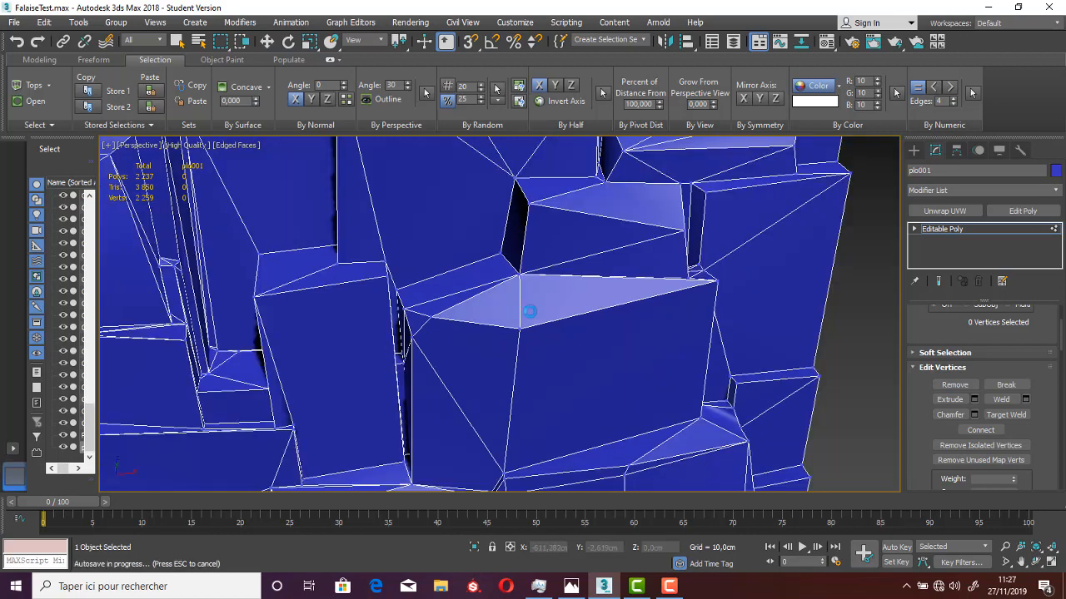
{"action": "key", "text": "q"}
Slightly chamfer the five outer edges of the small upper block: both front vertical edges, the top front edge and both top side edges
{"action": "right_click", "coordinate": [629, 304]}
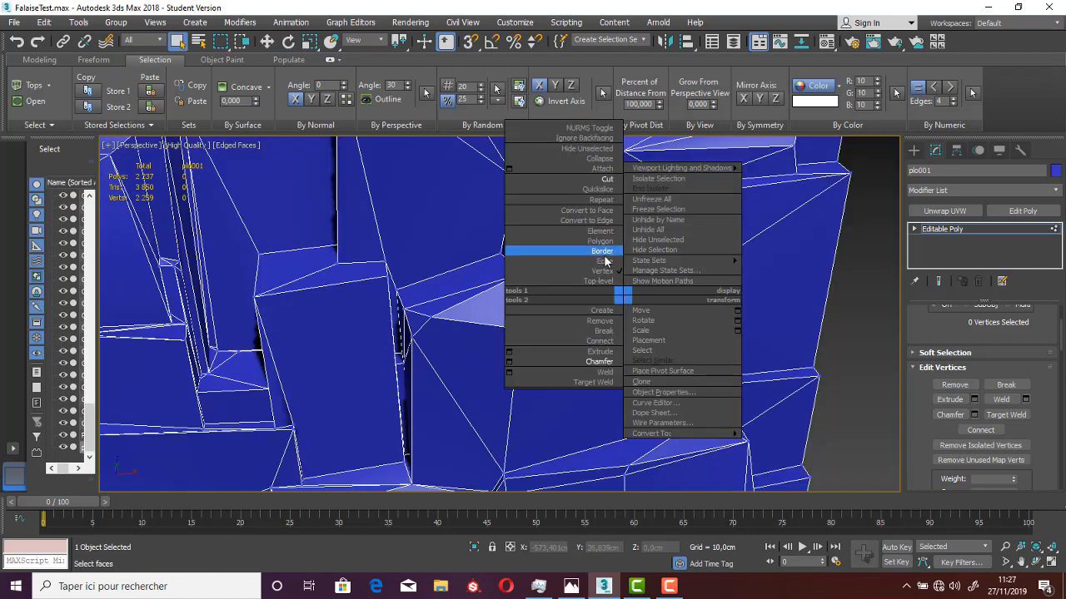
{"action": "left_click", "coordinate": [567, 245]}
{"action": "middle_click_drag", "start_coordinate": [557, 337], "coordinate": [612, 301]}
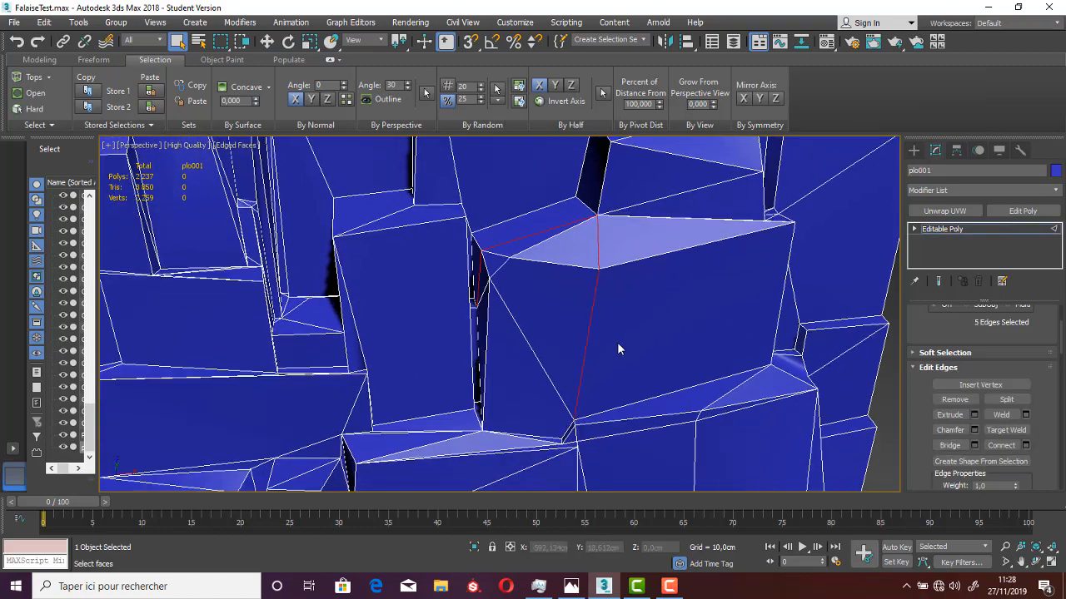
{"action": "middle_click_drag", "start_coordinate": [540, 347], "coordinate": [616, 396]}
{"action": "middle_click_drag", "start_coordinate": [751, 252], "coordinate": [671, 366]}
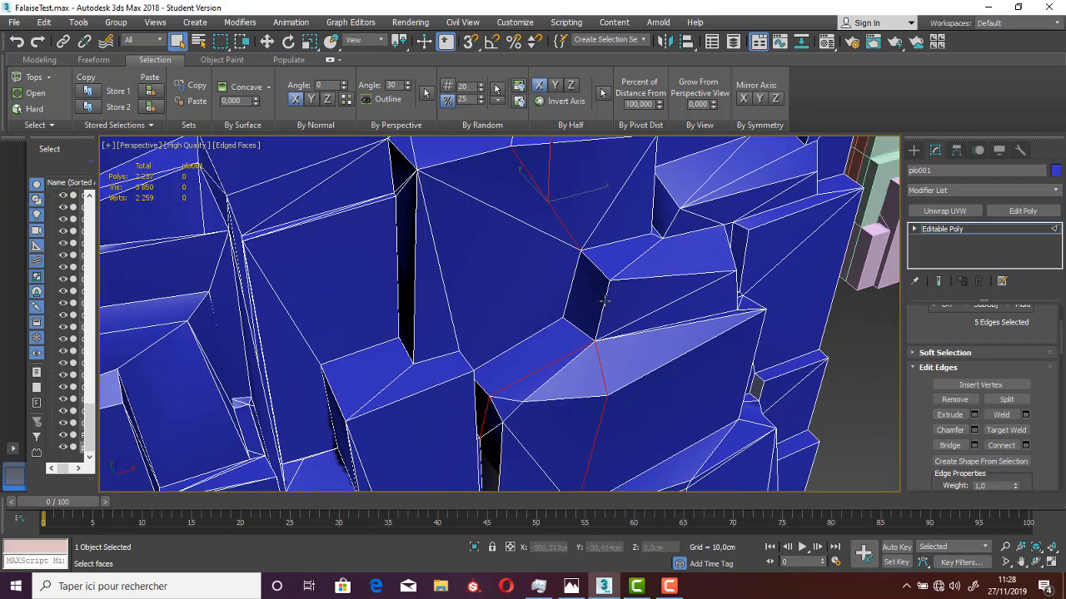
{"action": "left_click", "coordinate": [605, 300]}
{"action": "left_click", "coordinate": [591, 263], "text": "ctrl"}
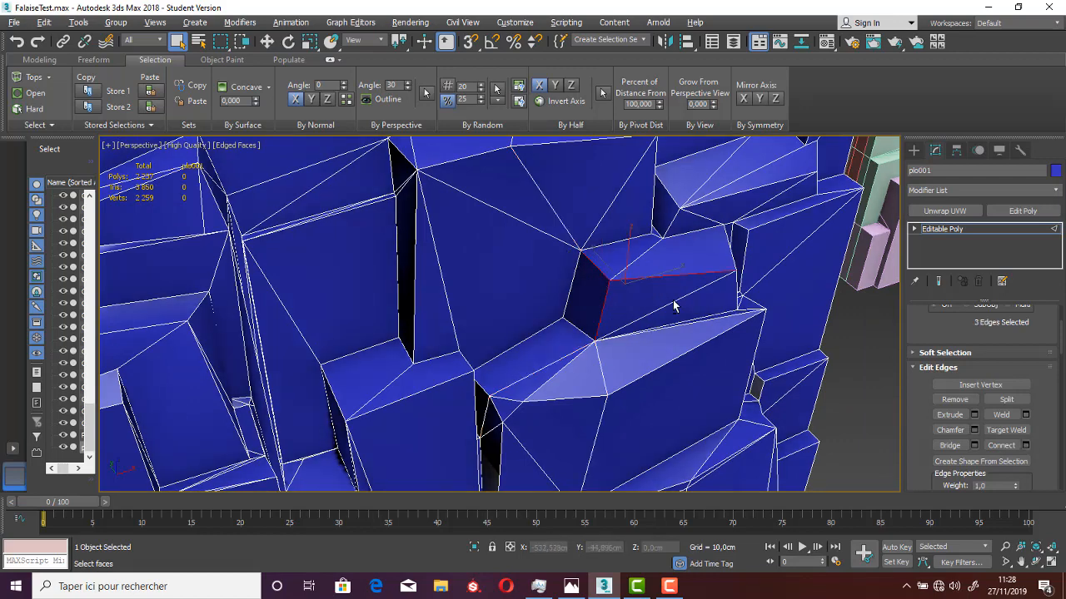
{"action": "middle_click_drag", "start_coordinate": [673, 304], "coordinate": [823, 344], "text": "alt"}
{"action": "left_click", "coordinate": [757, 328], "text": "ctrl"}
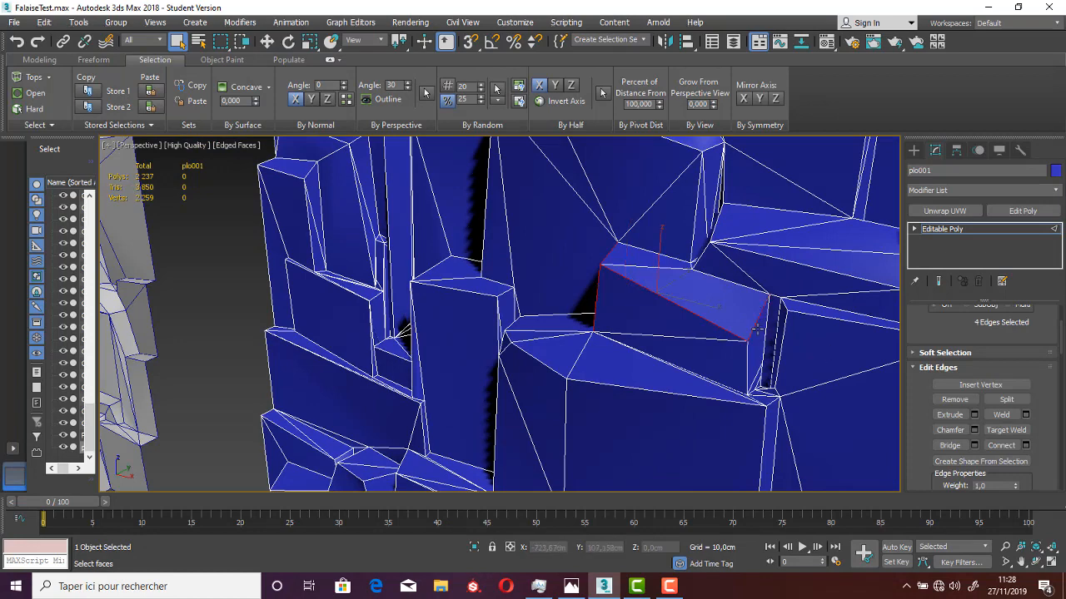
{"action": "scroll", "coordinate": [658, 378], "scroll_direction": "up", "scroll_amount": 1}
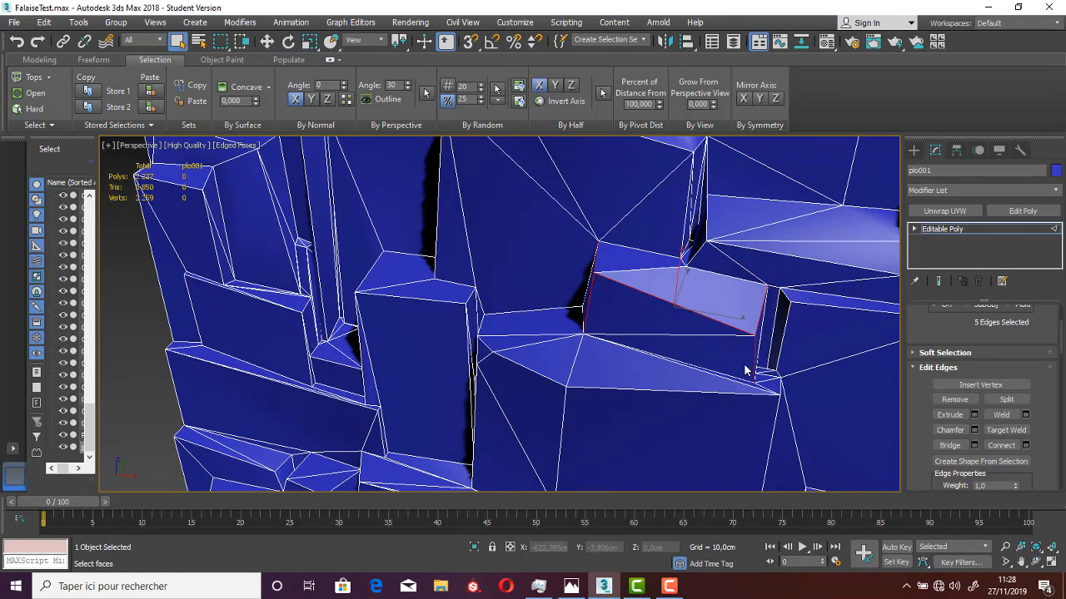
{"action": "scroll", "coordinate": [747, 369], "scroll_direction": "up", "scroll_amount": 4}
{"action": "scroll", "coordinate": [770, 423], "scroll_direction": "down", "scroll_amount": 5}
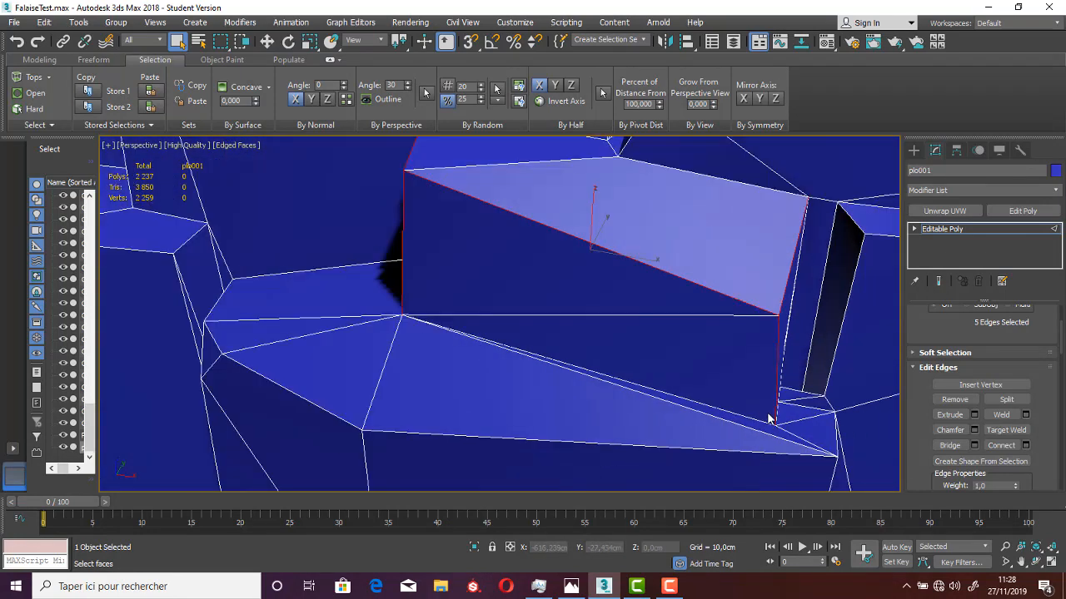
{"action": "right_click", "coordinate": [766, 368]}
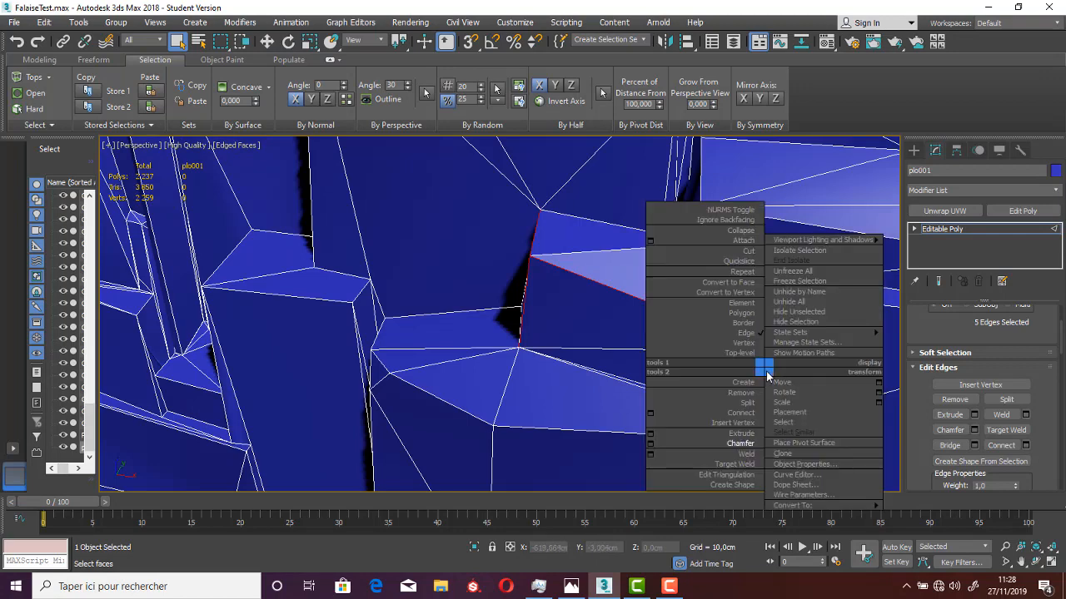
{"action": "left_click", "coordinate": [741, 444]}
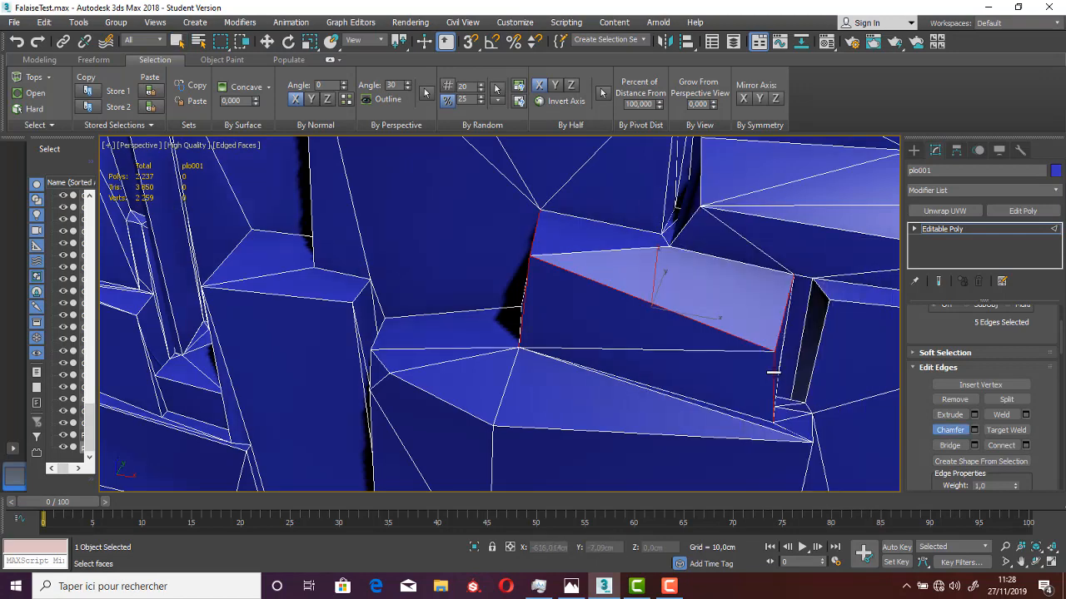
{"action": "left_click_drag", "start_coordinate": [774, 372], "coordinate": [774, 367]}
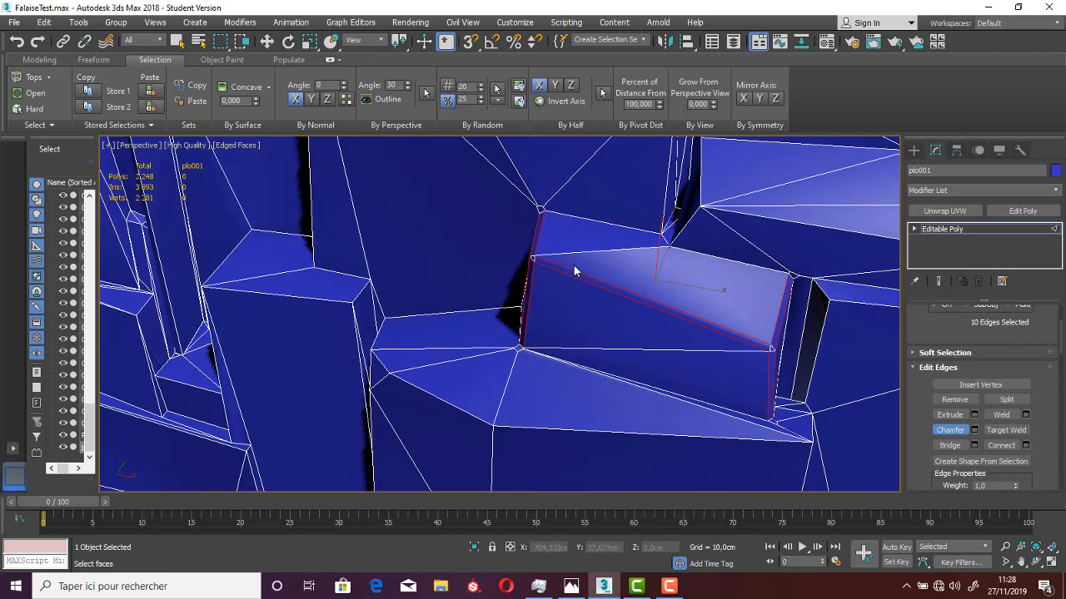
Weld the chamfer vertices on the small block's gap side into one at the lower front corner and one at the upper rear corner
{"action": "scroll", "coordinate": [532, 358], "scroll_direction": "up", "scroll_amount": 6}
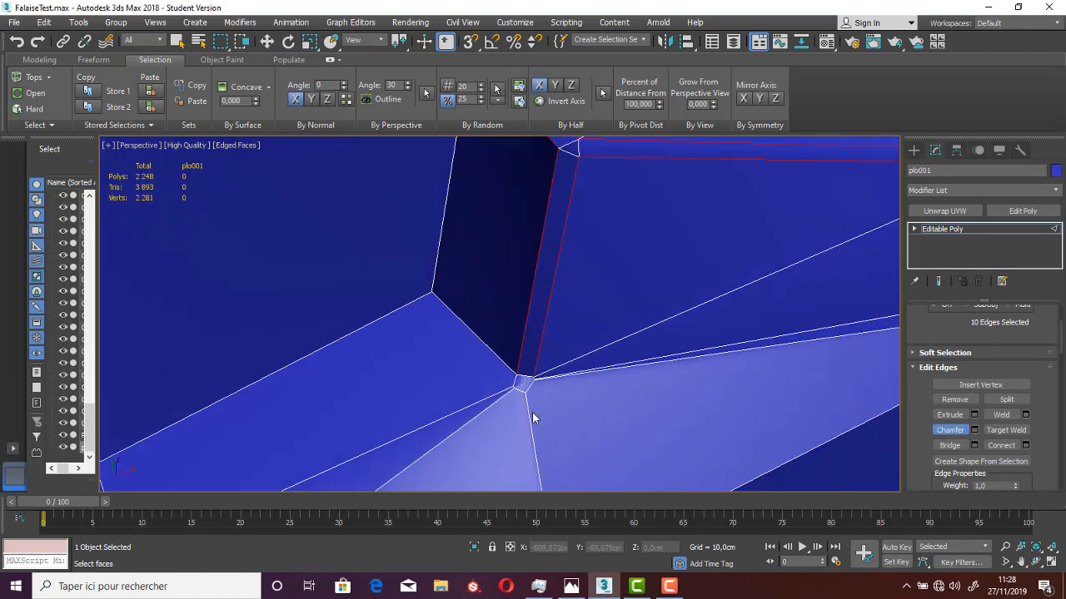
{"action": "right_click", "coordinate": [540, 389]}
{"action": "right_click", "coordinate": [536, 376]}
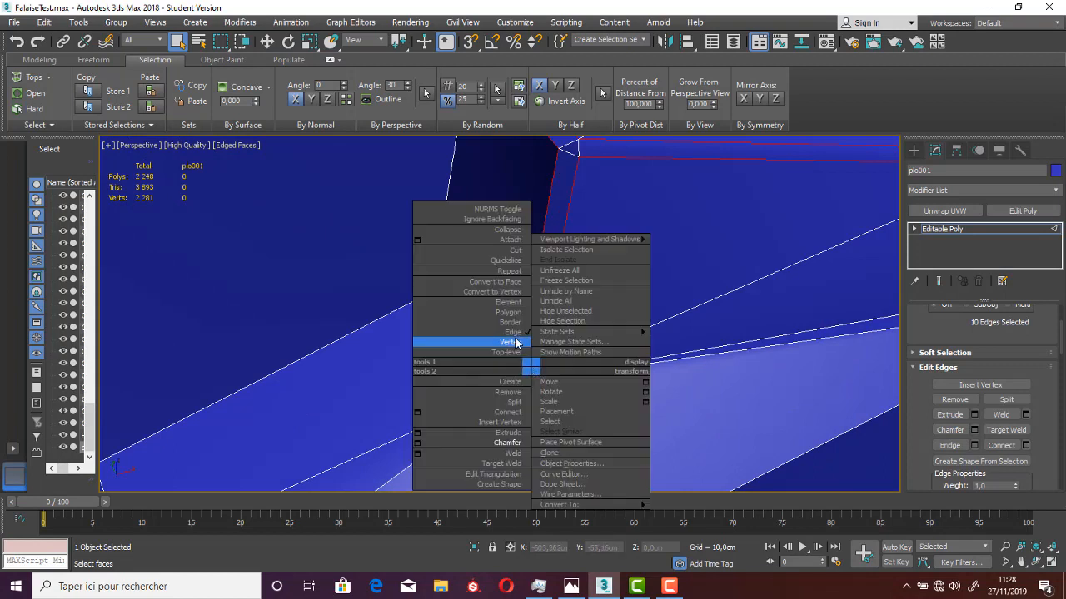
{"action": "key", "text": "1"}
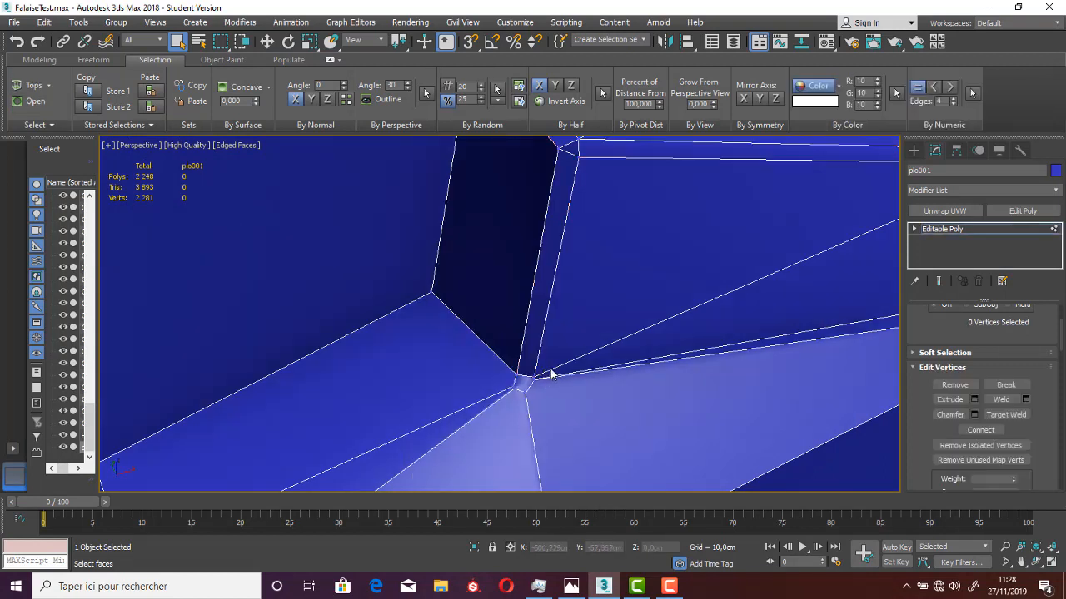
{"action": "left_click", "coordinate": [1001, 398]}
{"action": "middle_click_drag", "start_coordinate": [656, 315], "coordinate": [641, 366]}
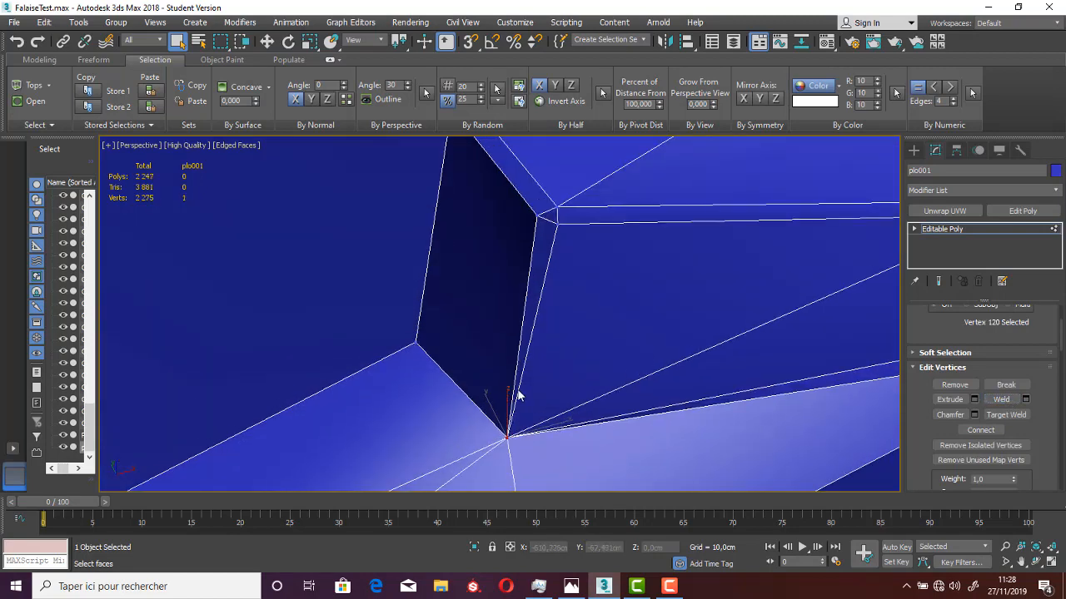
{"action": "middle_click_drag", "start_coordinate": [552, 248], "coordinate": [571, 345]}
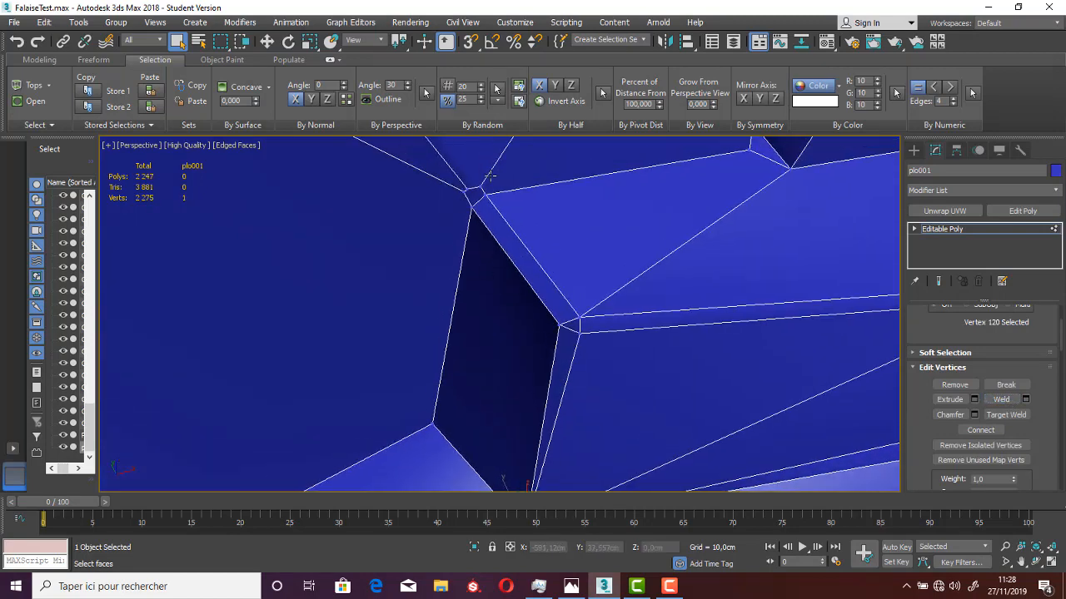
{"action": "left_click_drag", "start_coordinate": [462, 216], "coordinate": [462, 215]}
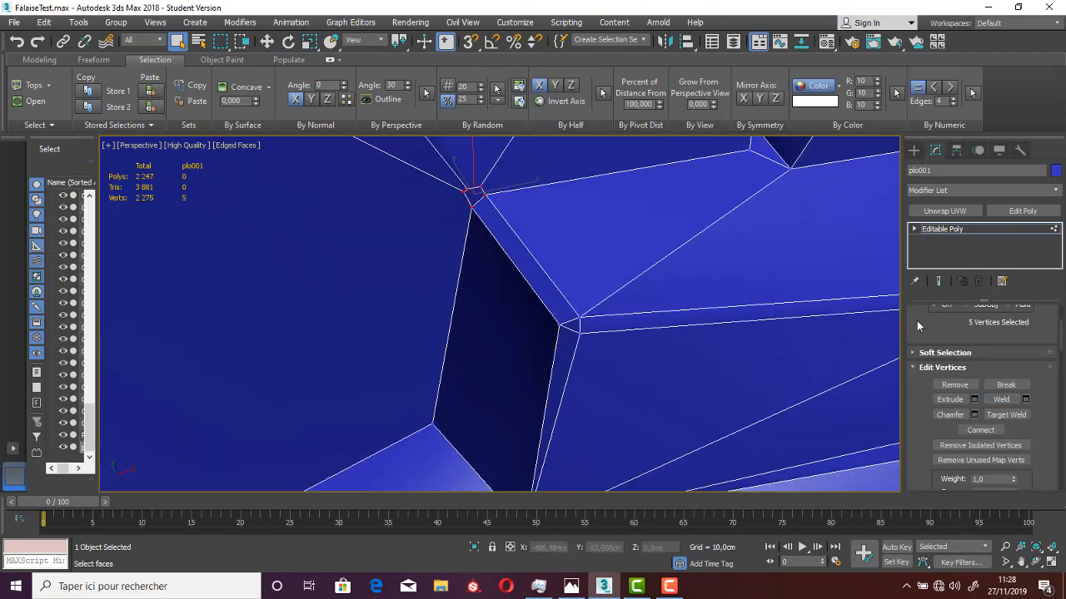
{"action": "left_click", "coordinate": [1002, 401]}
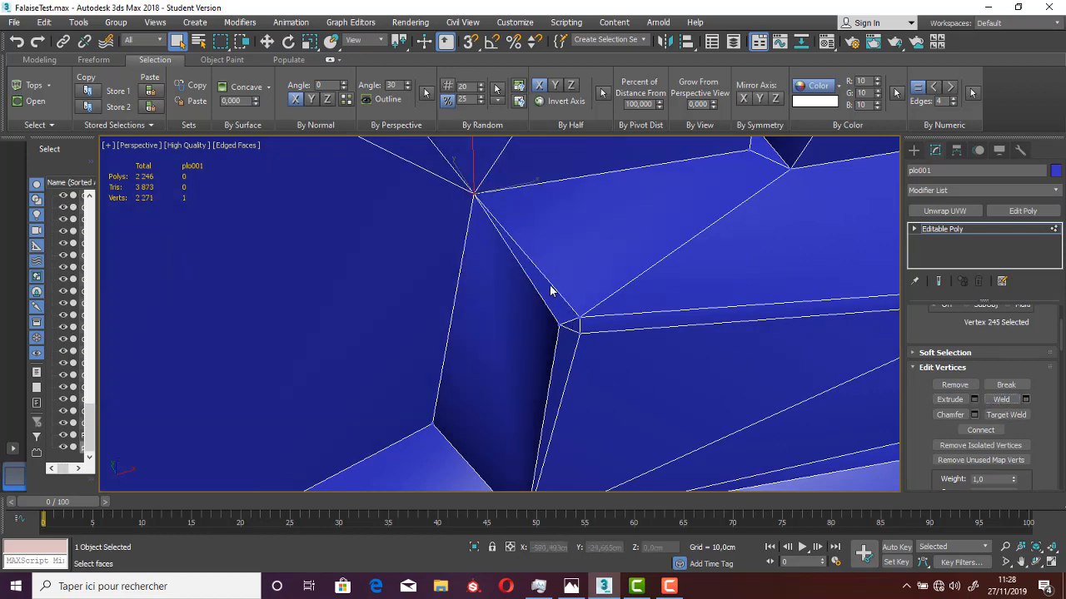
Weld the chamfer vertices on the small block's opposite side into one at the upper rear corner and one at the lower front corner
{"action": "middle_click_drag", "start_coordinate": [583, 333], "coordinate": [674, 304], "text": "alt"}
{"action": "left_click_drag", "start_coordinate": [666, 275], "coordinate": [699, 299]}
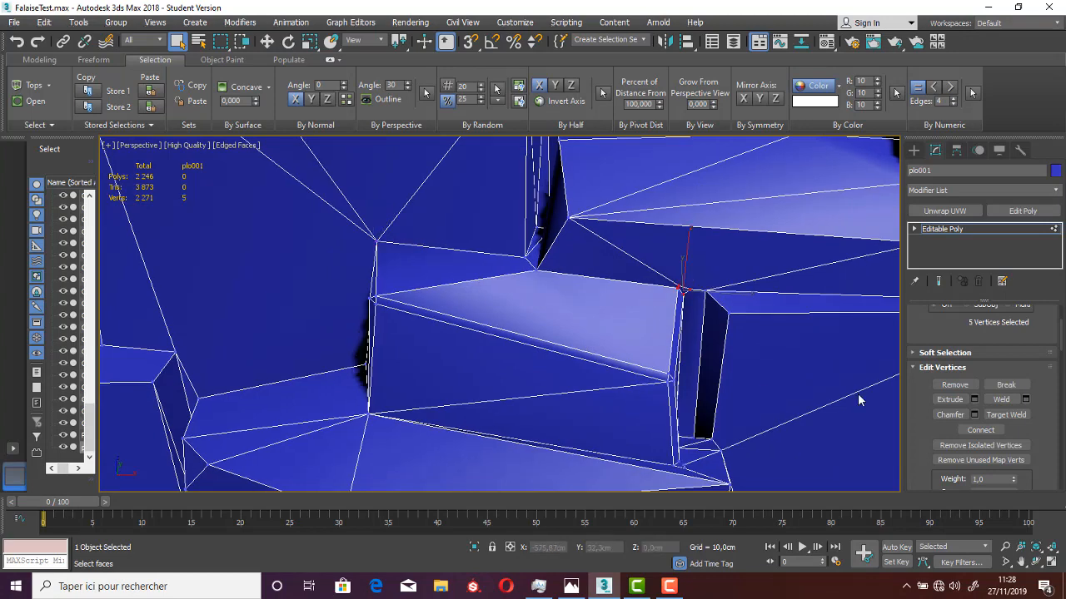
{"action": "left_click", "coordinate": [1009, 402]}
{"action": "middle_click_drag", "start_coordinate": [738, 380], "coordinate": [601, 332], "text": "alt"}
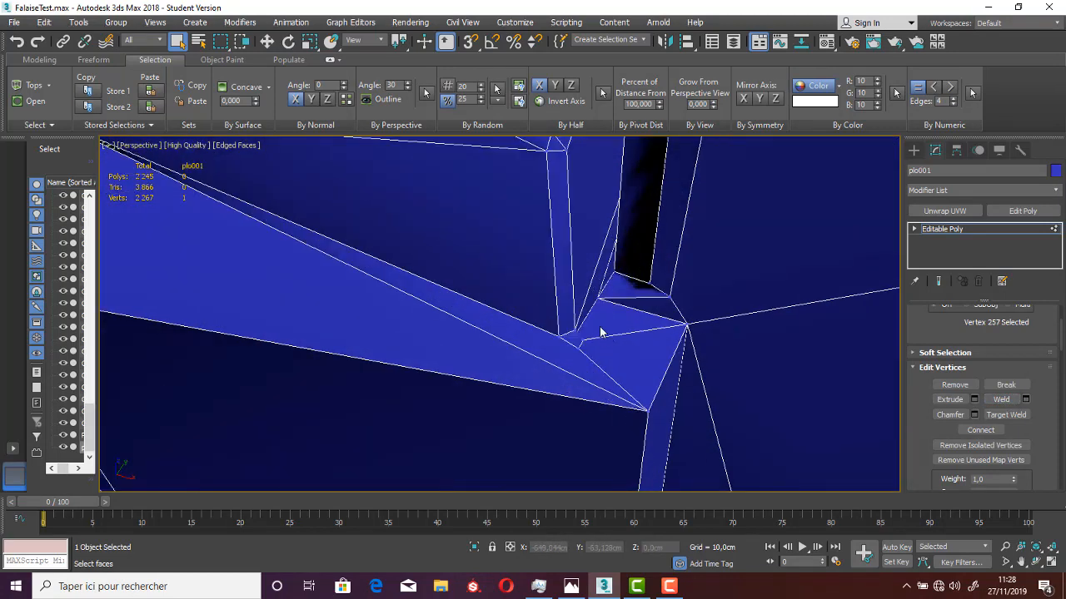
{"action": "left_click_drag", "start_coordinate": [565, 339], "coordinate": [559, 356]}
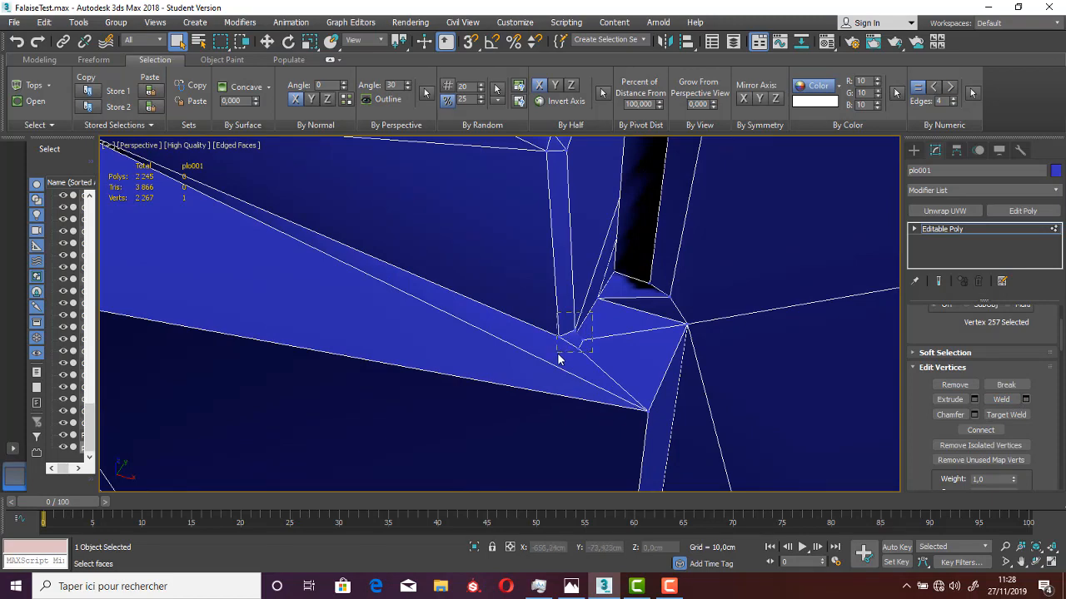
{"action": "left_click", "coordinate": [1002, 399]}
At polygon level, cut an edge across the large block's face from the small block's upper rear corner to the neighbouring block's top corner
{"action": "scroll", "coordinate": [592, 348], "scroll_direction": "down", "scroll_amount": 5}
{"action": "middle_click_drag", "start_coordinate": [545, 311], "coordinate": [785, 332], "text": "alt"}
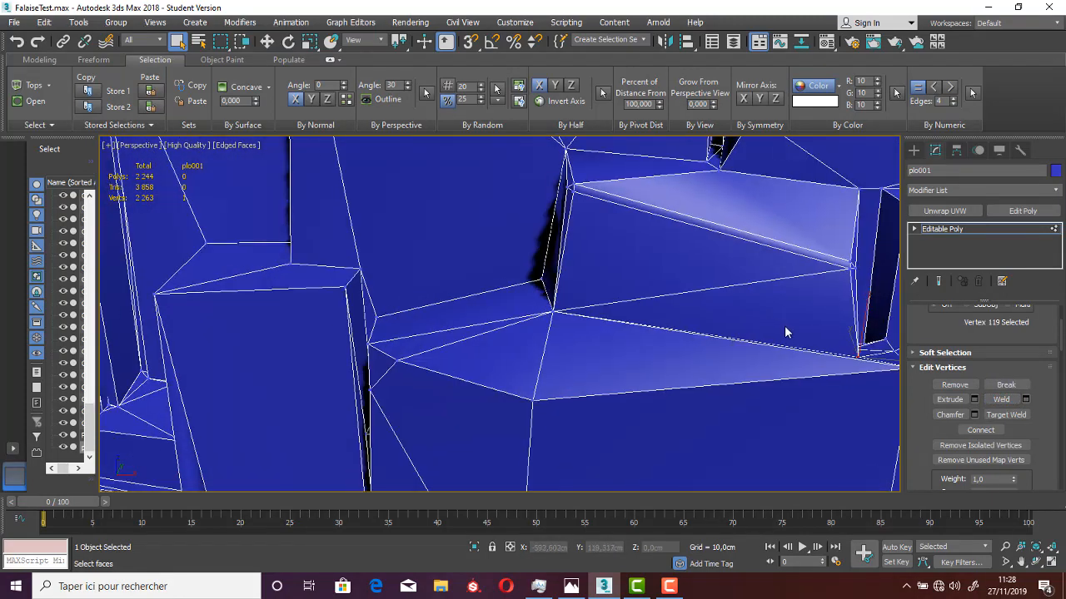
{"action": "left_click", "coordinate": [913, 229]}
{"action": "scroll", "coordinate": [949, 254], "scroll_direction": "down", "scroll_amount": 1}
{"action": "left_click", "coordinate": [941, 263]}
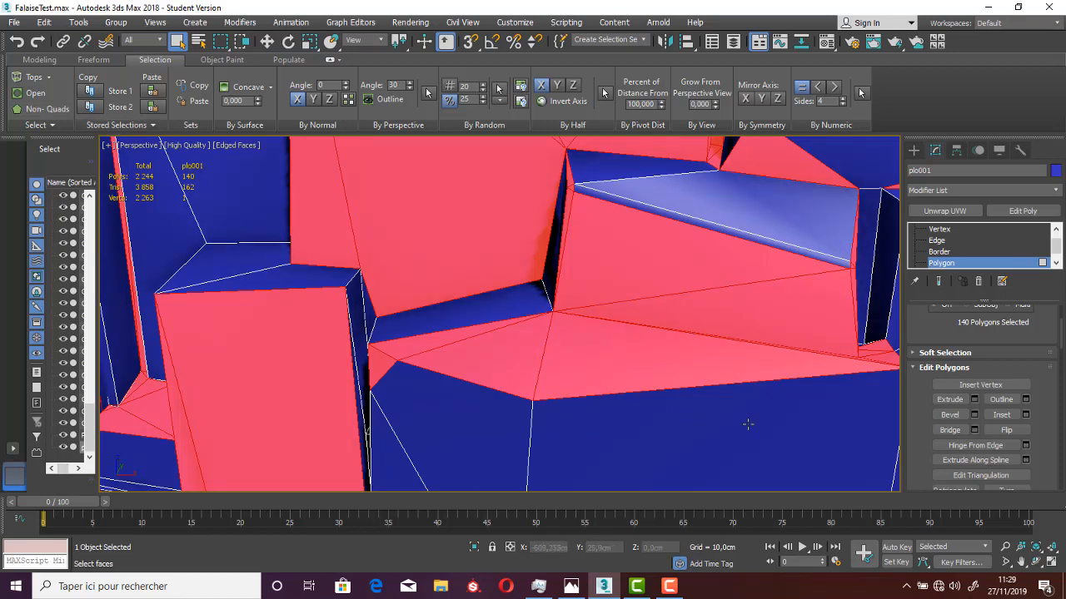
{"action": "middle_click_drag", "start_coordinate": [518, 316], "coordinate": [535, 385]}
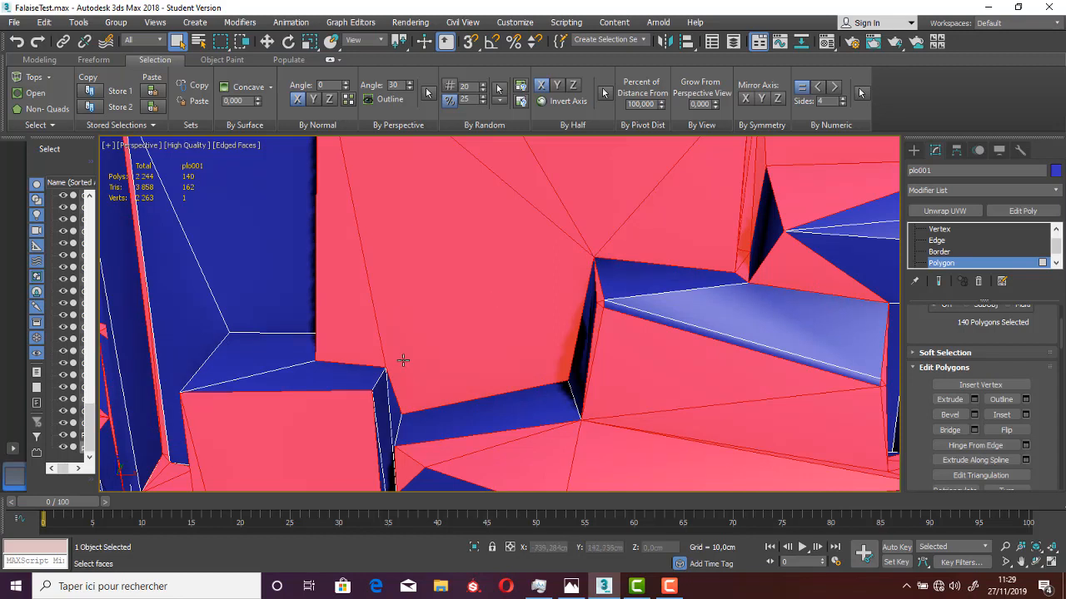
{"action": "right_click", "coordinate": [443, 341]}
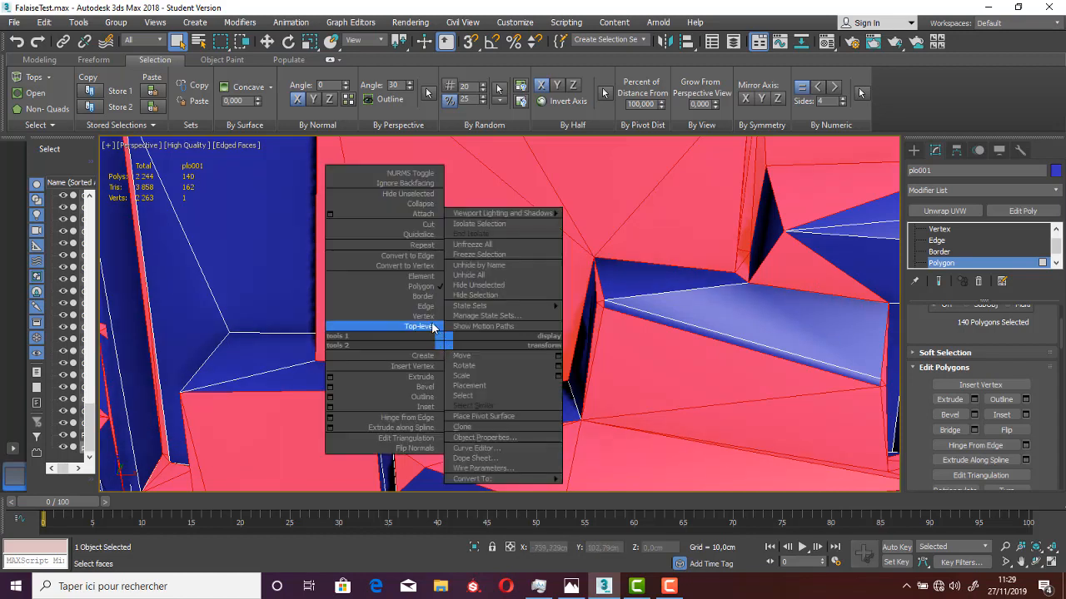
{"action": "left_click", "coordinate": [417, 235]}
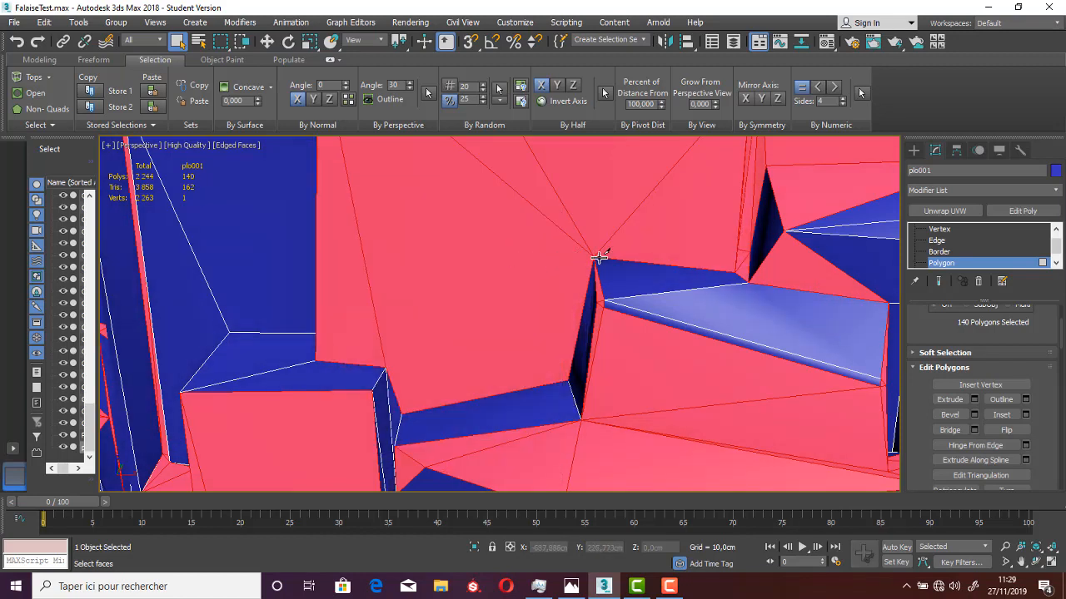
{"action": "left_click", "coordinate": [596, 258]}
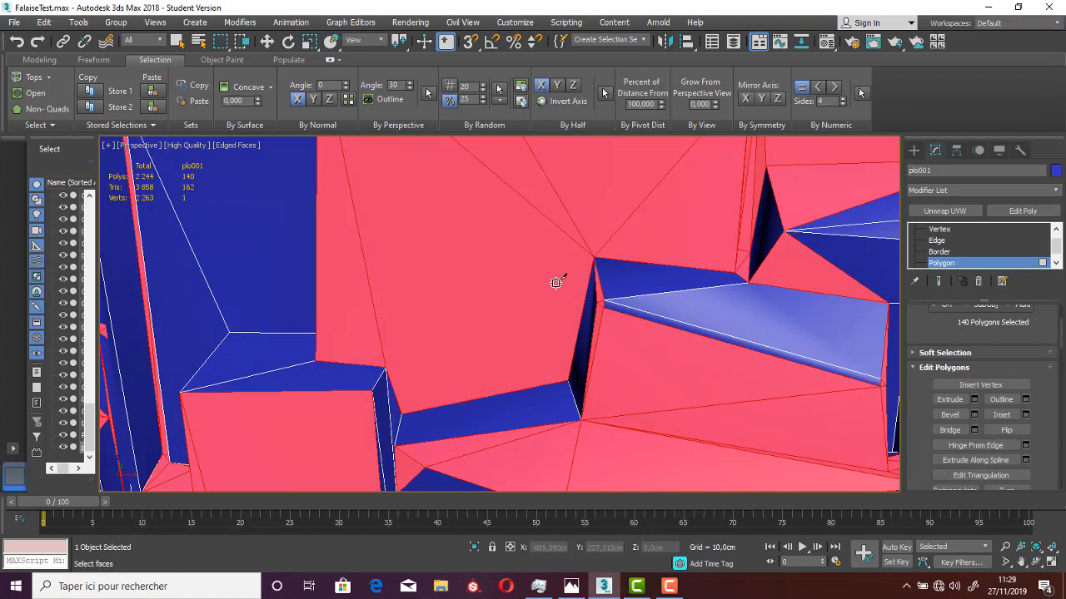
{"action": "left_click", "coordinate": [389, 365]}
{"action": "scroll", "coordinate": [454, 387], "scroll_direction": "down", "scroll_amount": 5}
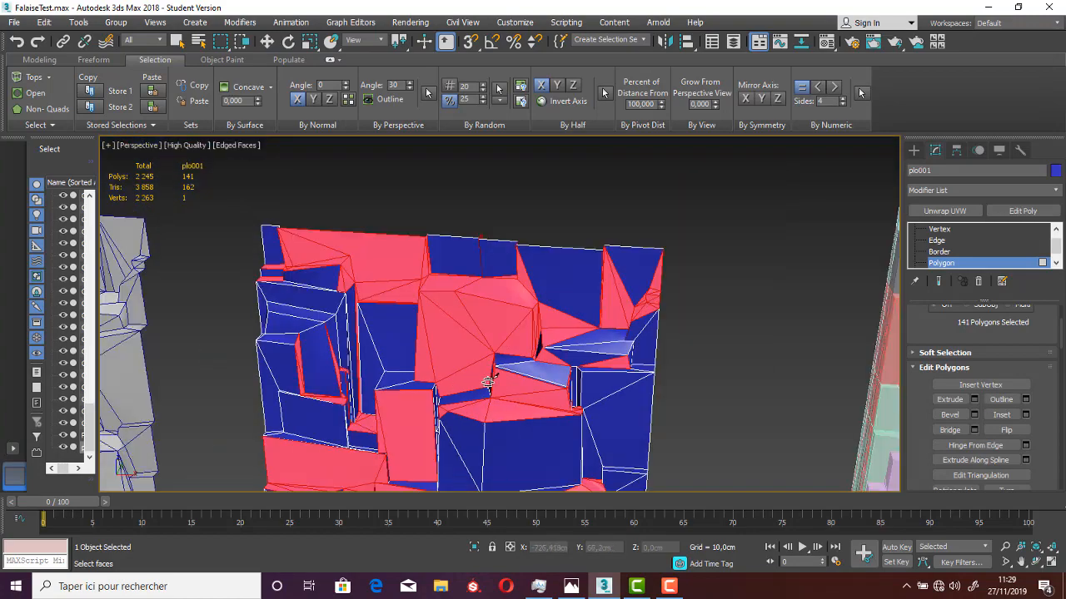
Leave polygon editing, select the grey cliff panel and add another Unwrap UVW modifier to it with its UV editor open
{"action": "left_click", "coordinate": [941, 263]}
{"action": "middle_click_drag", "start_coordinate": [433, 347], "coordinate": [906, 263]}
{"action": "scroll", "coordinate": [506, 388], "scroll_direction": "up", "scroll_amount": 3}
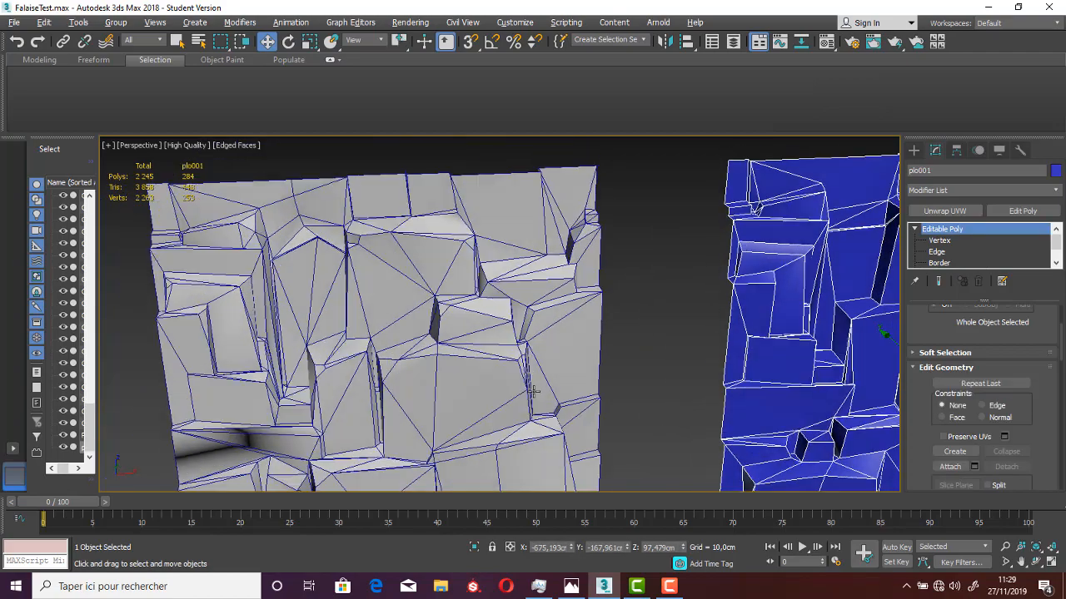
{"action": "middle_click_drag", "start_coordinate": [483, 409], "coordinate": [542, 354]}
{"action": "scroll", "coordinate": [568, 368], "scroll_direction": "down", "scroll_amount": 2}
{"action": "left_click", "coordinate": [541, 353]}
{"action": "left_click", "coordinate": [541, 352]}
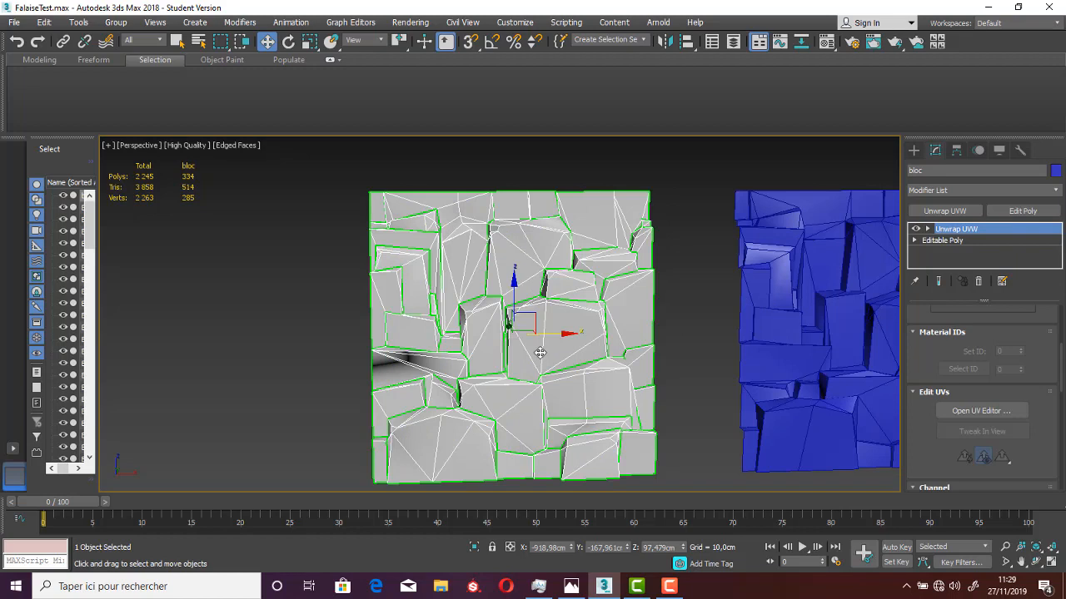
{"action": "left_click", "coordinate": [944, 211]}
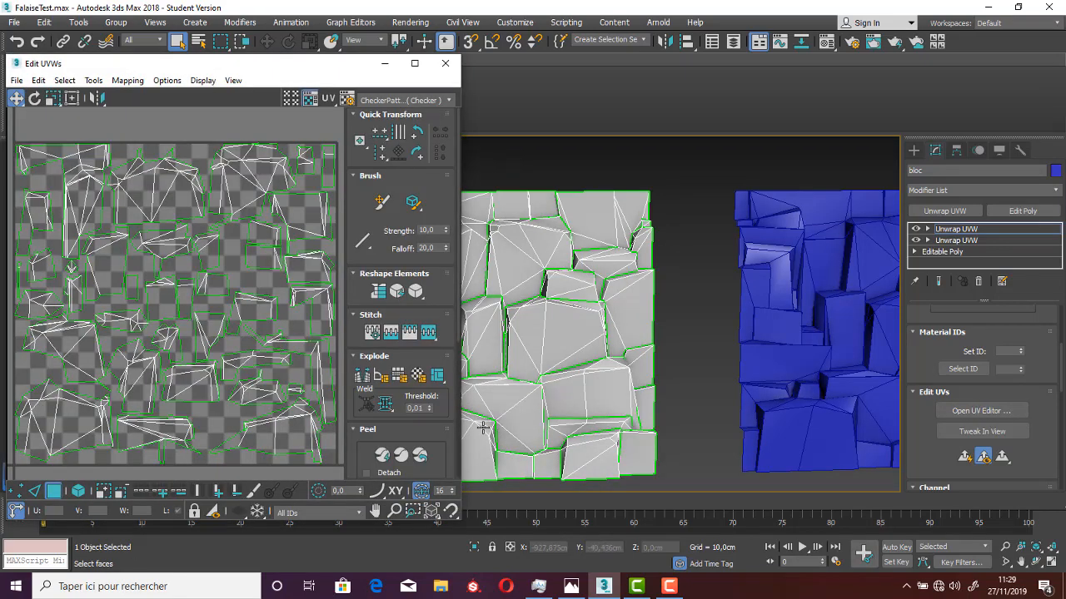
Examine the grey panel's UV islands and compare them with the seams around its blocks
{"action": "scroll", "coordinate": [252, 252], "scroll_direction": "up", "scroll_amount": 2}
{"action": "scroll", "coordinate": [253, 253], "scroll_direction": "up", "scroll_amount": 3}
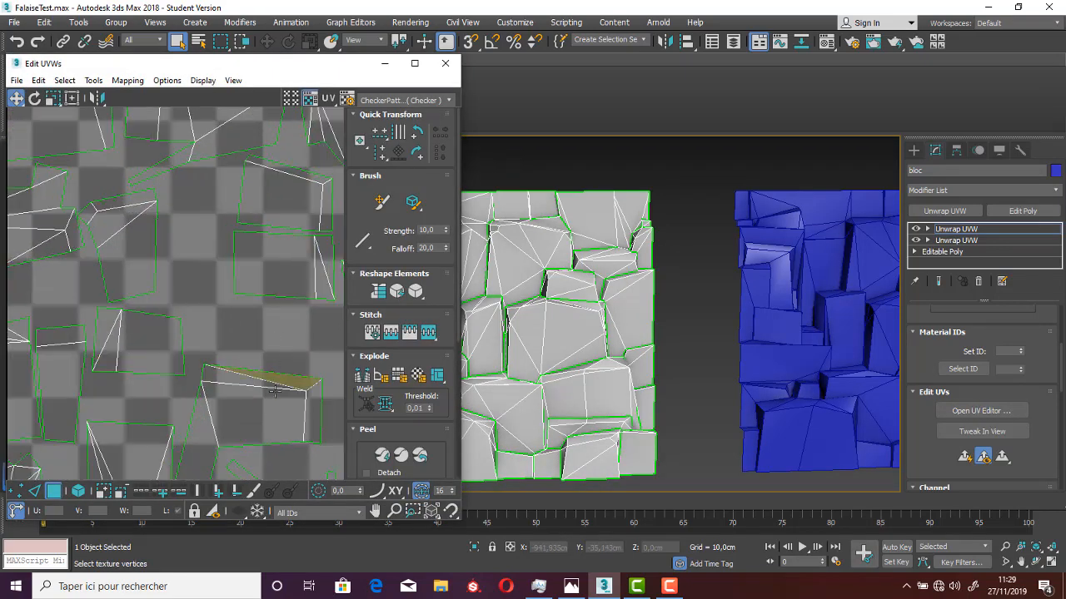
{"action": "scroll", "coordinate": [274, 379], "scroll_direction": "down", "scroll_amount": 1}
{"action": "middle_click_drag", "start_coordinate": [260, 320], "coordinate": [233, 249]}
{"action": "scroll", "coordinate": [275, 344], "scroll_direction": "up", "scroll_amount": 2}
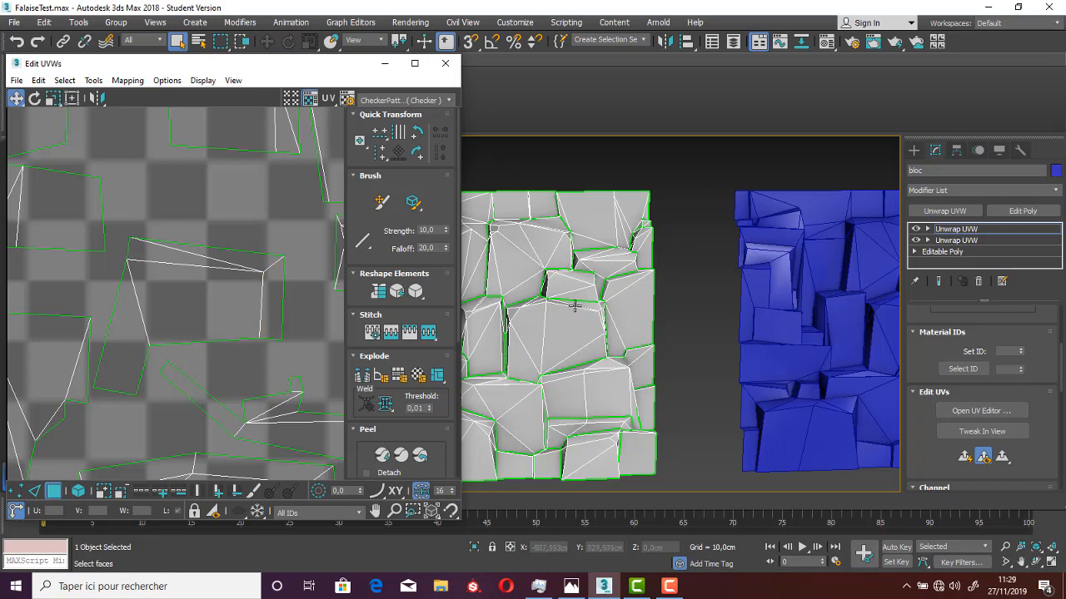
{"action": "scroll", "coordinate": [318, 343], "scroll_direction": "down", "scroll_amount": 5}
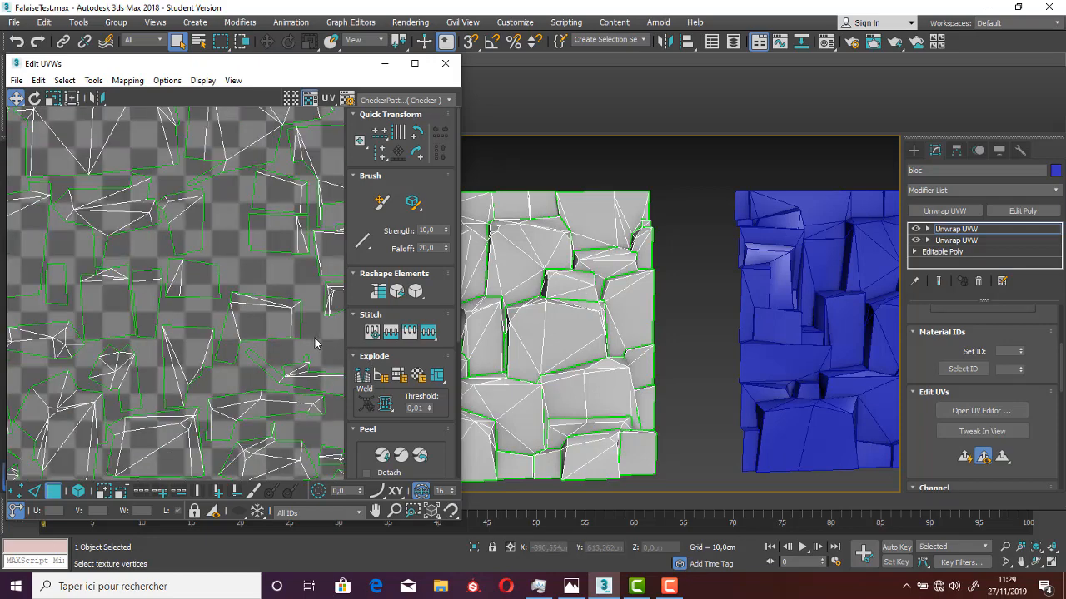
{"action": "middle_click_drag", "start_coordinate": [553, 325], "coordinate": [693, 320]}
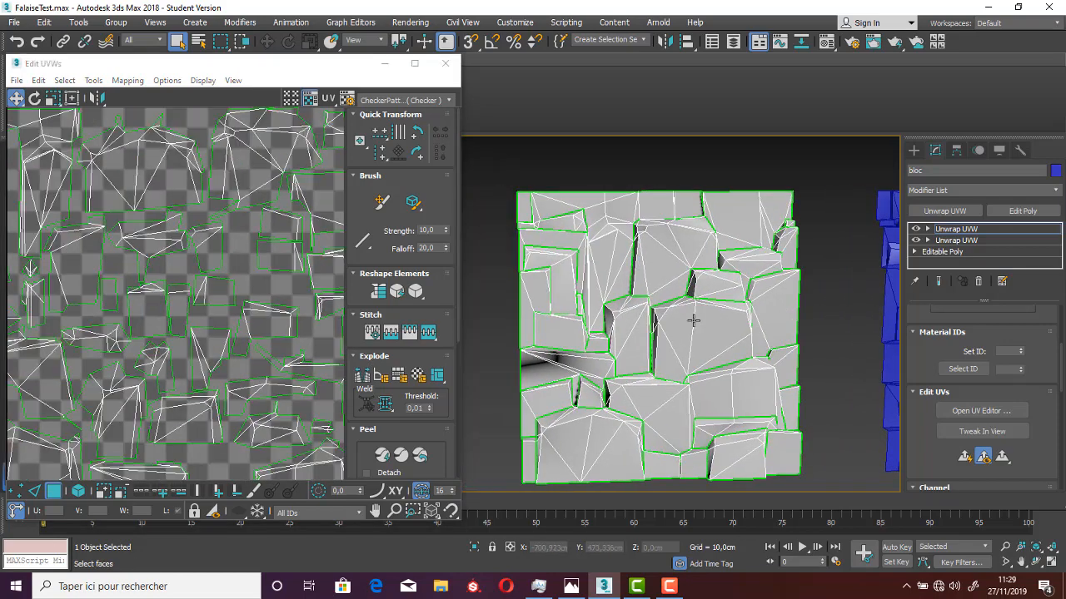
{"action": "scroll", "coordinate": [579, 377], "scroll_direction": "up", "scroll_amount": 5}
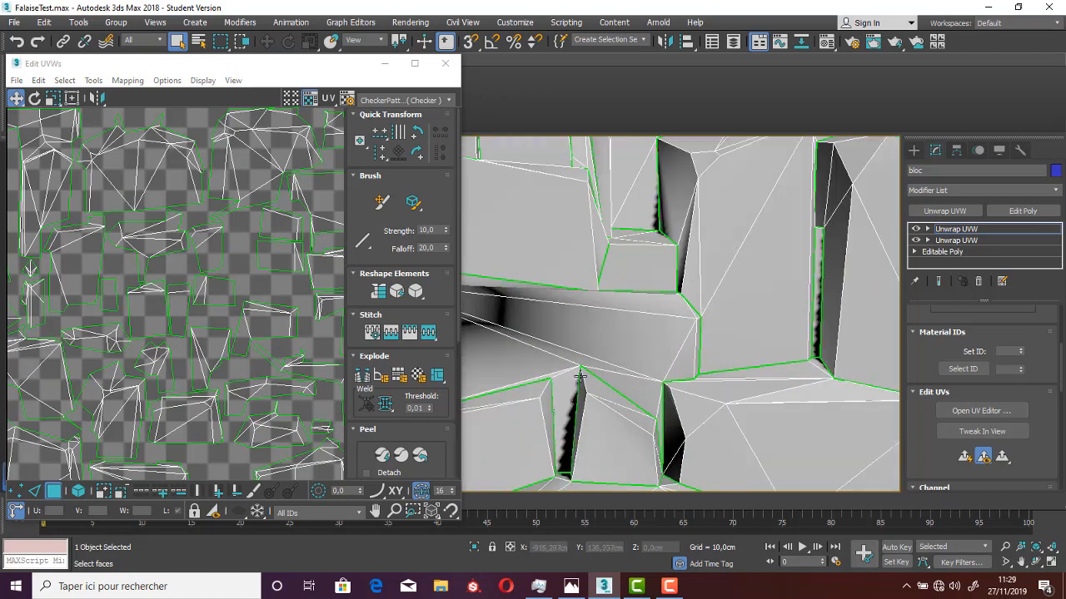
Collapse the grey cliff panel's modifier stack to an Editable Poly and isolate the panel in the viewport
{"action": "scroll", "coordinate": [608, 415], "scroll_direction": "down", "scroll_amount": 5}
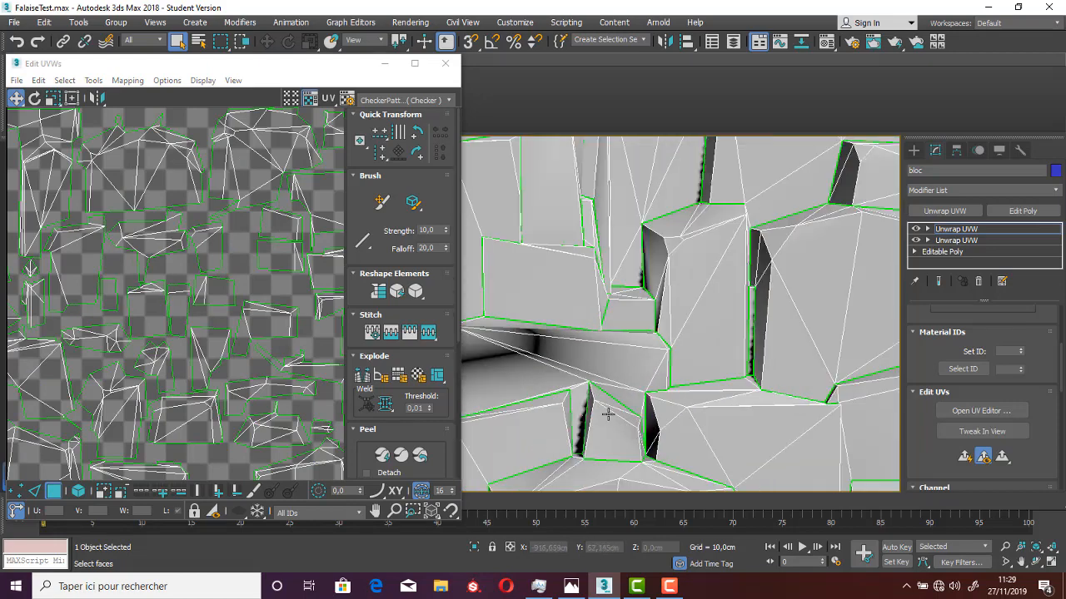
{"action": "middle_click_drag", "start_coordinate": [636, 362], "coordinate": [626, 323]}
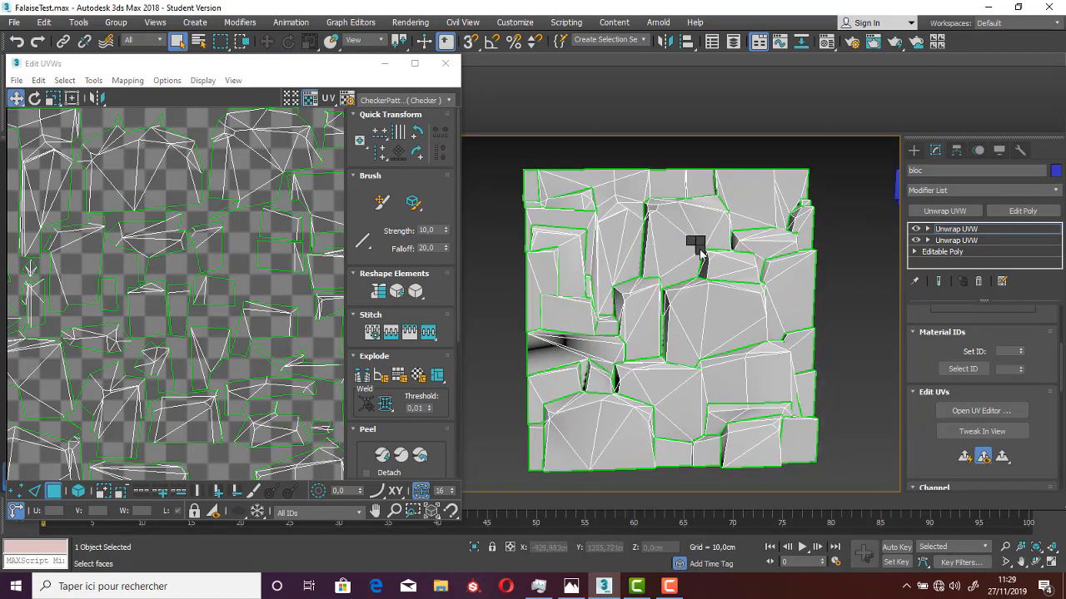
{"action": "right_click", "coordinate": [696, 241]}
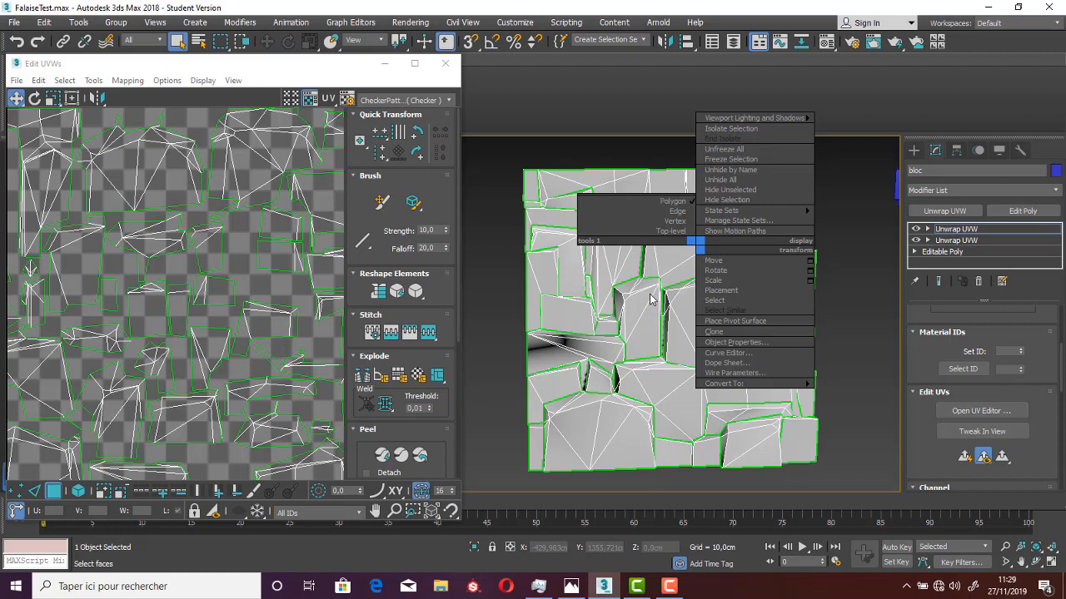
{"action": "mouse_move", "coordinate": [699, 383]}
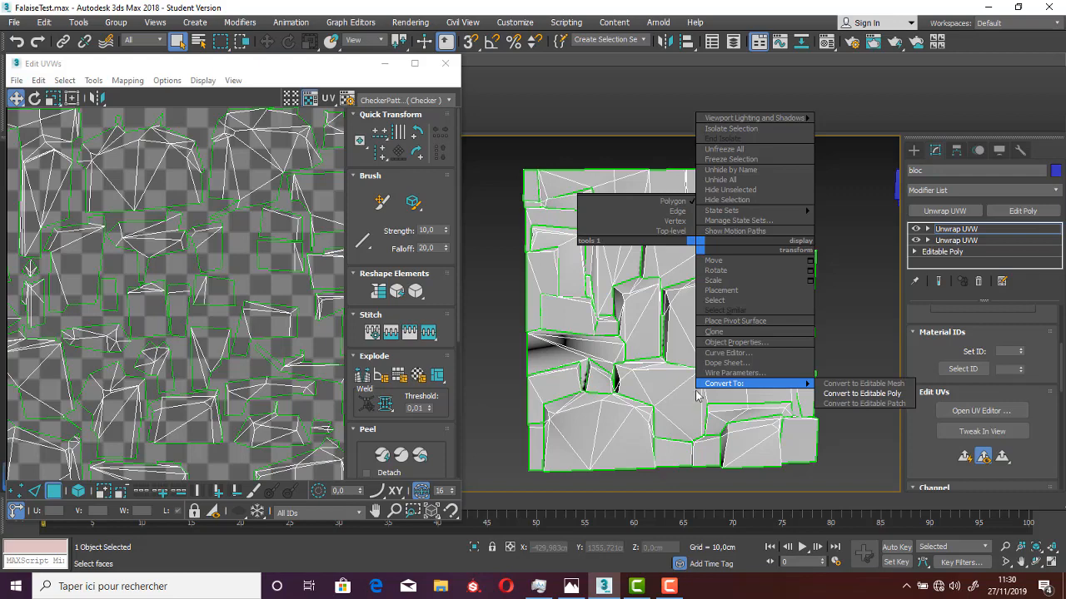
{"action": "left_click", "coordinate": [855, 394]}
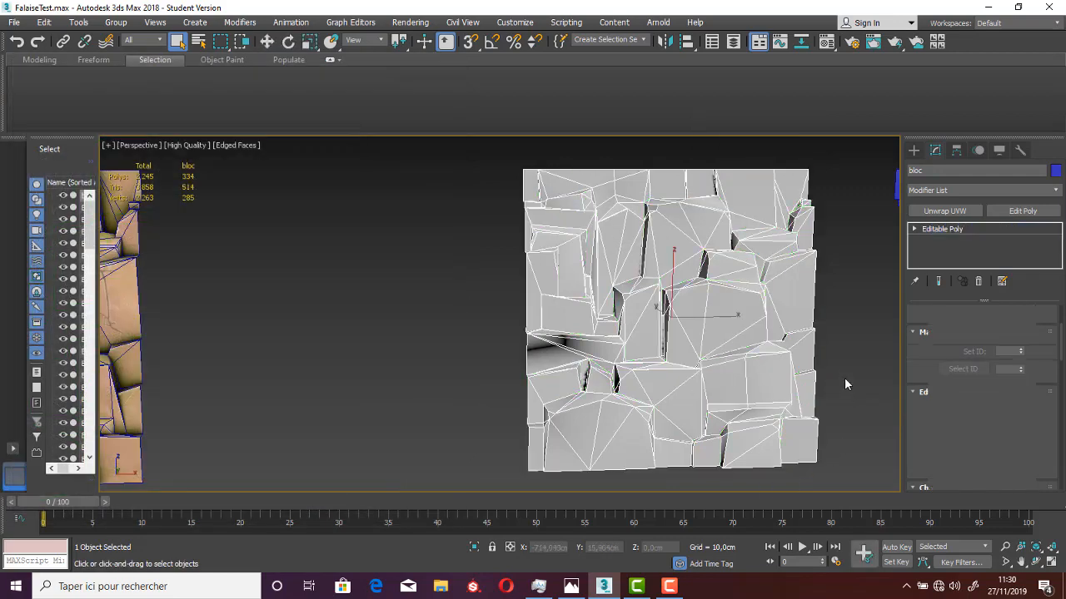
{"action": "middle_click_drag", "start_coordinate": [772, 352], "coordinate": [766, 354]}
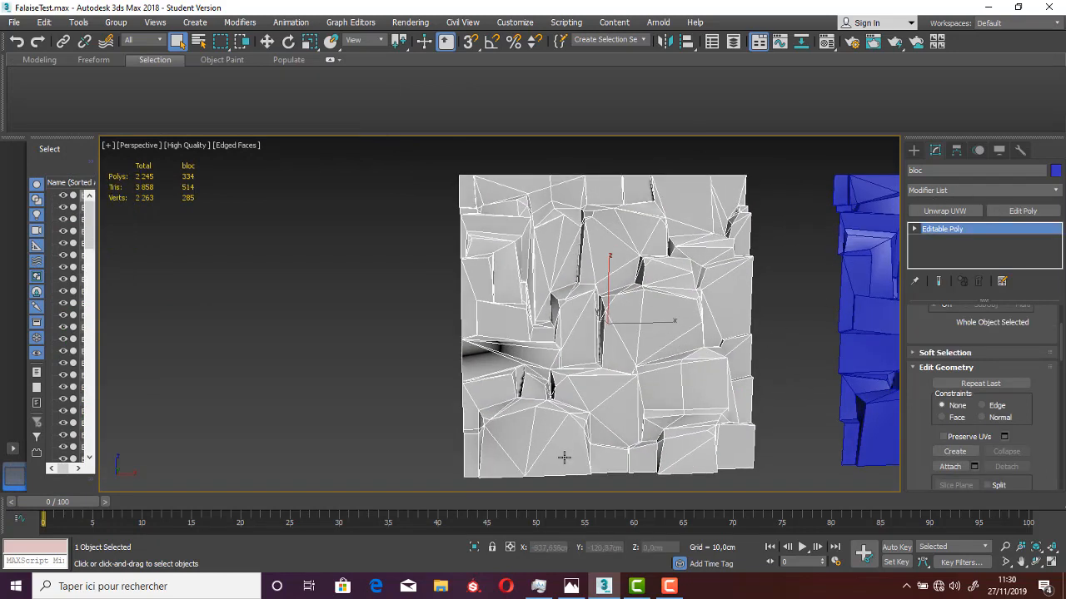
{"action": "left_click", "coordinate": [474, 547]}
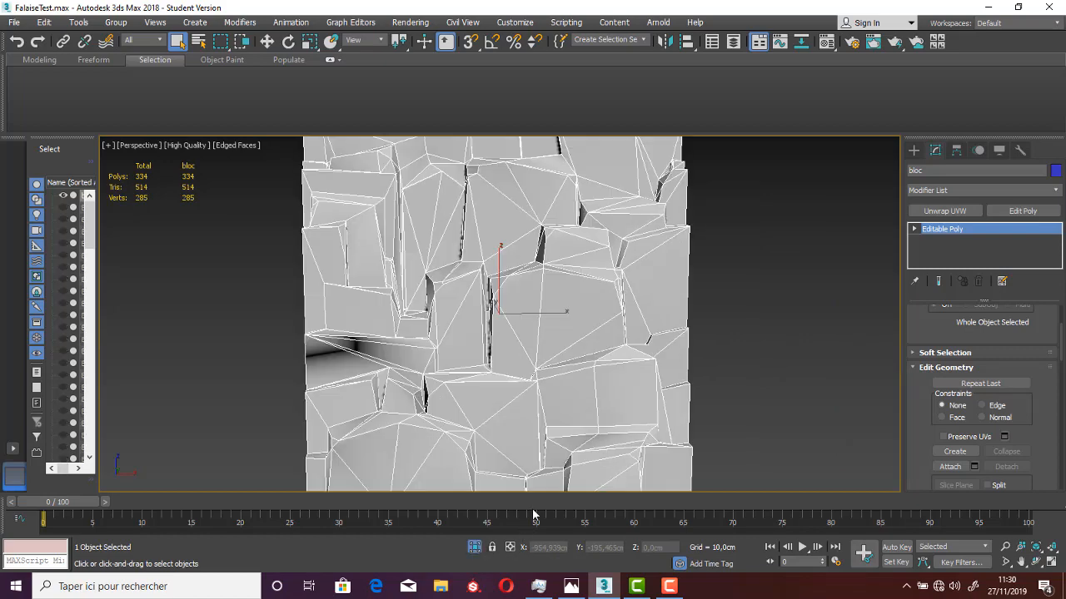
Create a Standard Skylight in the empty space beside the lower part of the isolated cliff panel
{"action": "left_click", "coordinate": [913, 150]}
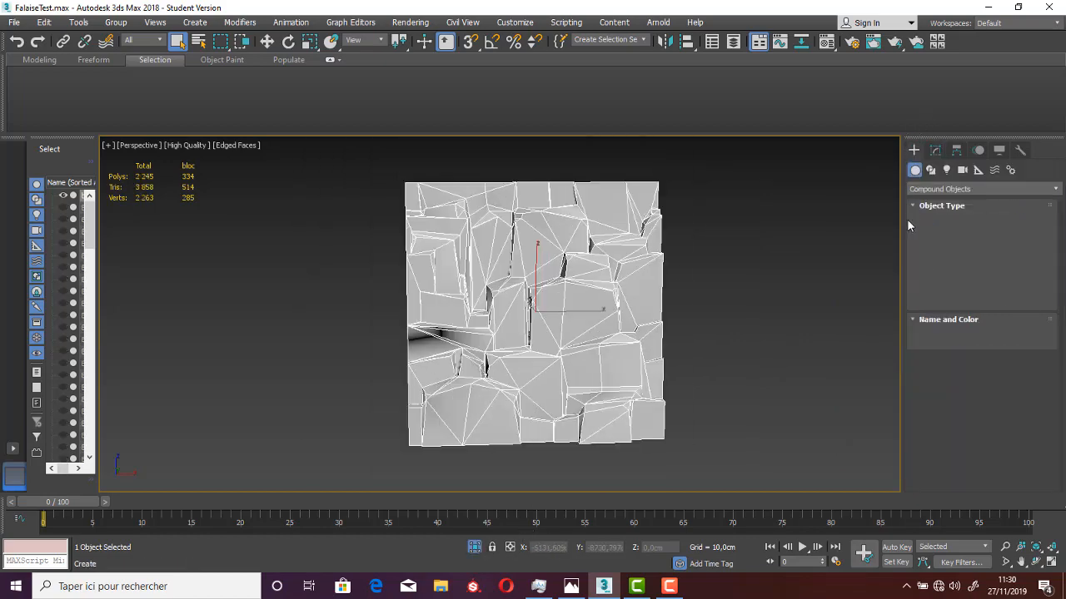
{"action": "left_click", "coordinate": [948, 170]}
{"action": "left_click", "coordinate": [940, 189]}
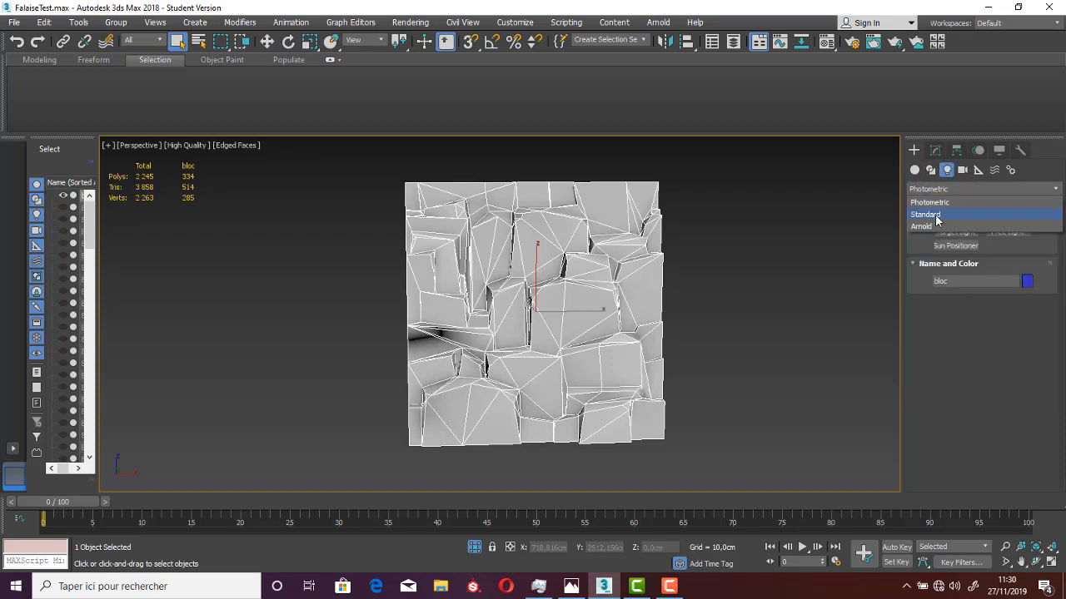
{"action": "left_click", "coordinate": [936, 215]}
{"action": "left_click", "coordinate": [1003, 260]}
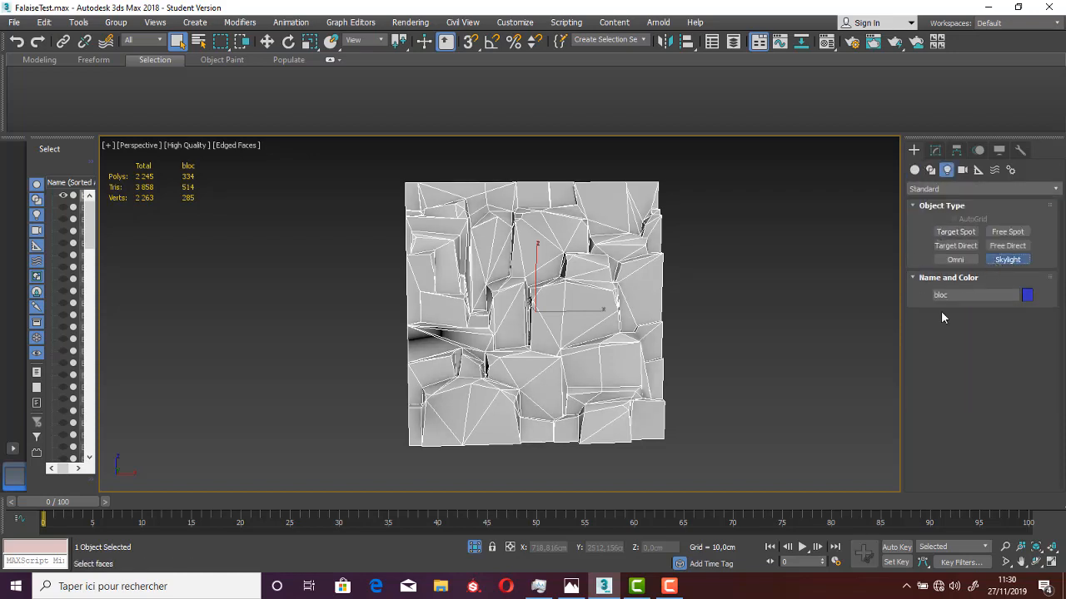
{"action": "left_click", "coordinate": [740, 412]}
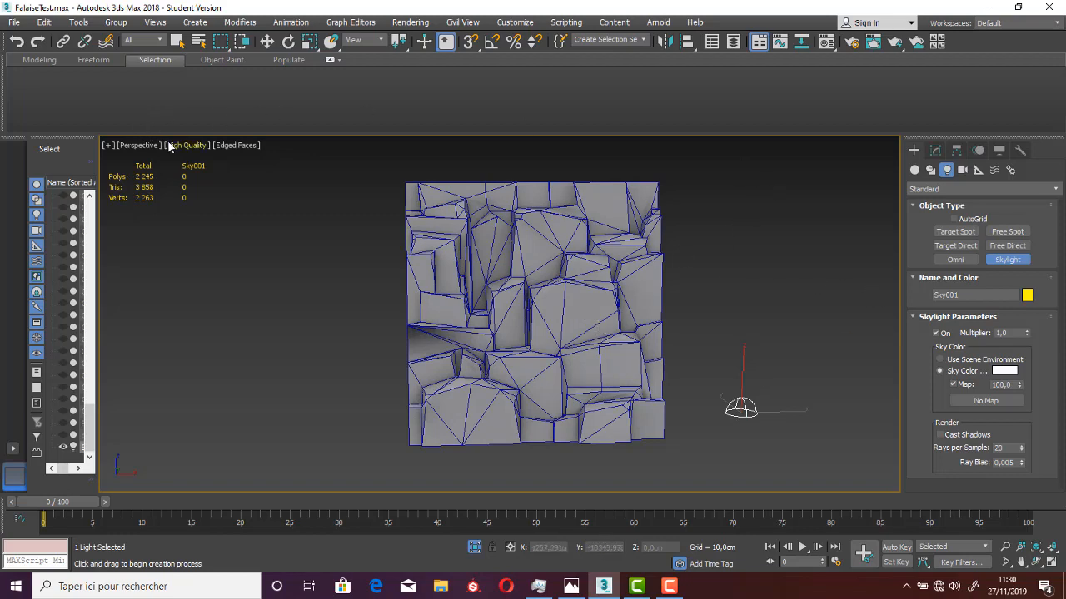
Display the viewport in default shading without edged faces
{"action": "key", "text": "F3"}
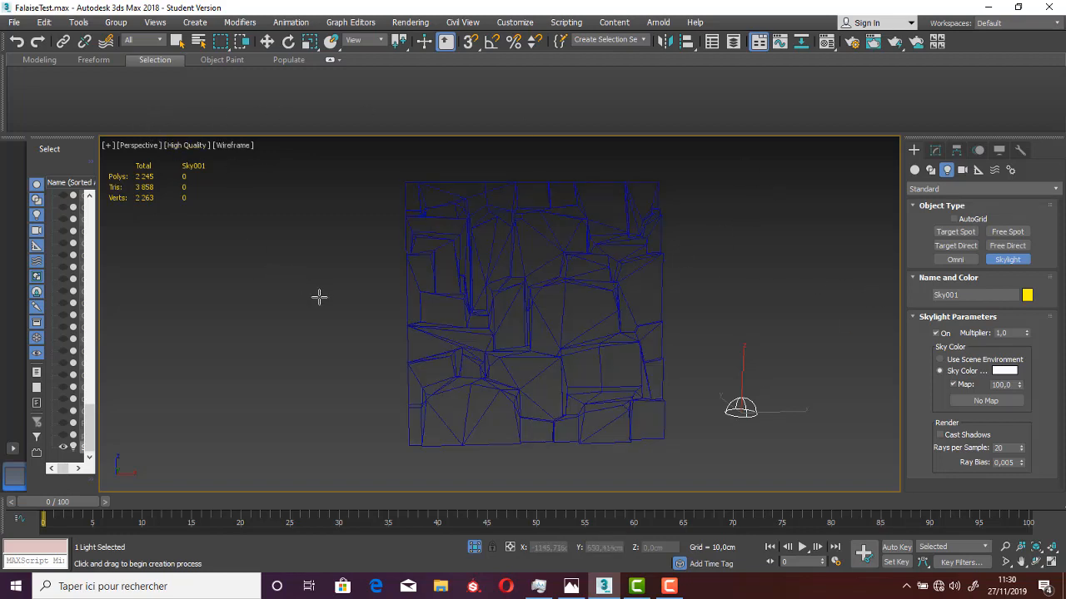
{"action": "key", "text": "F3"}
{"action": "key", "text": "F4"}
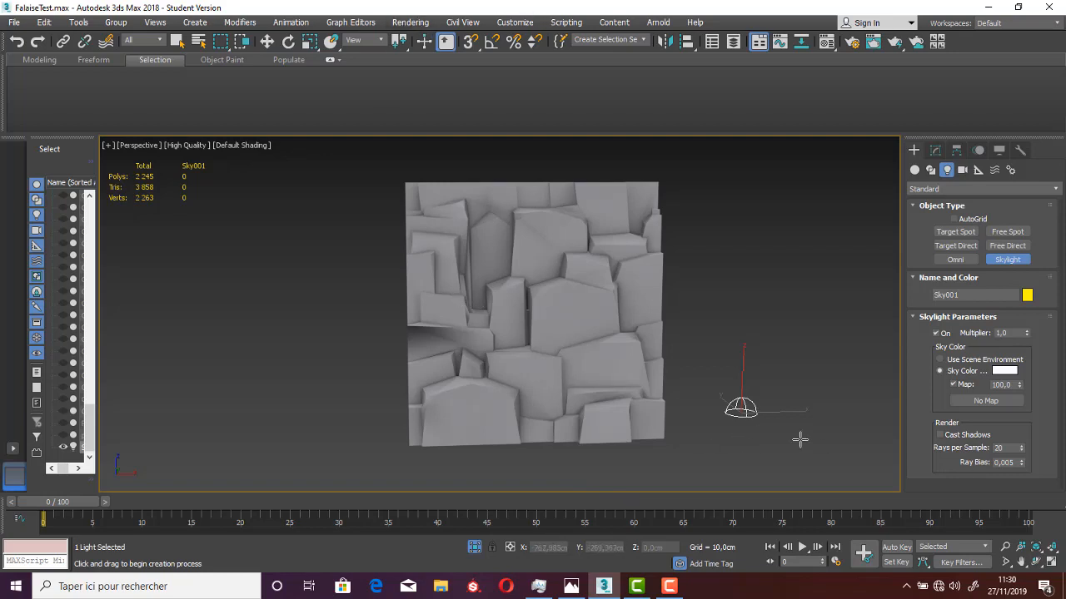
Open the Render To Texture settings and select the cliff panel as the object to bake
{"action": "left_click", "coordinate": [411, 22]}
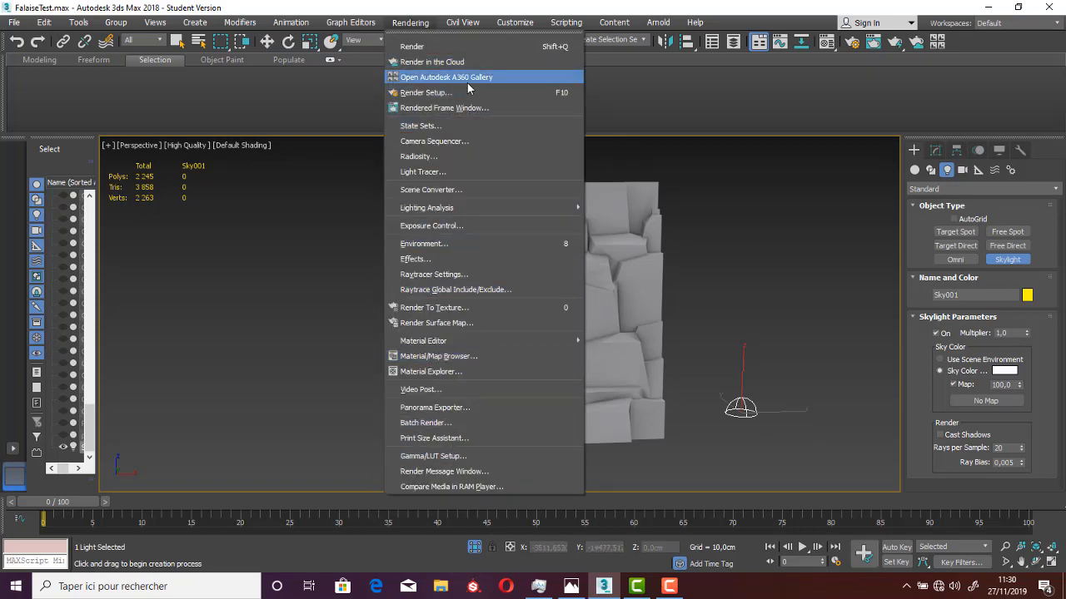
{"action": "mouse_move", "coordinate": [456, 210]}
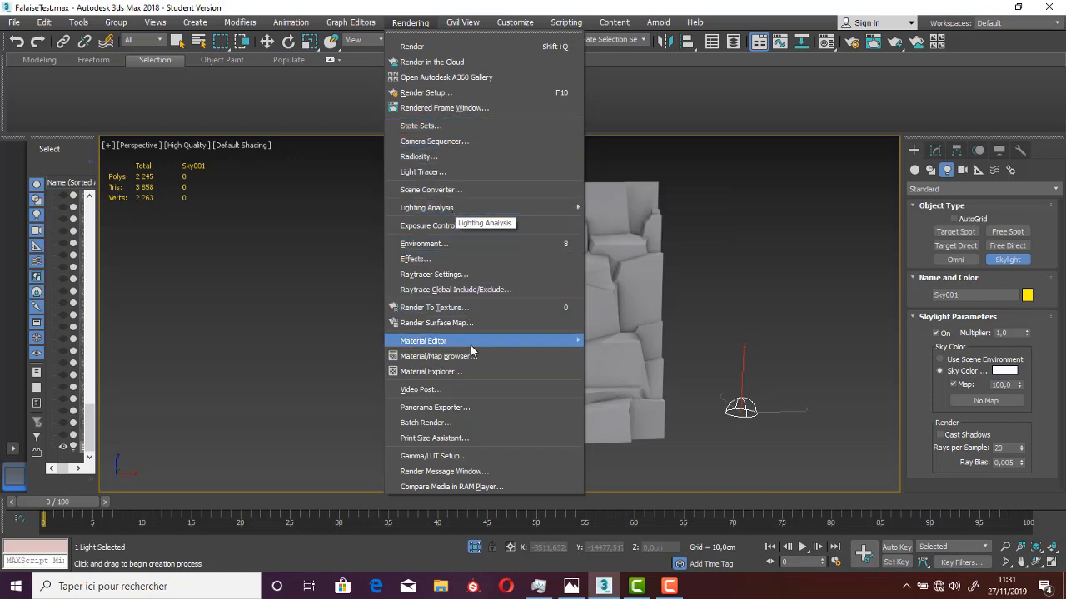
{"action": "left_click", "coordinate": [494, 309]}
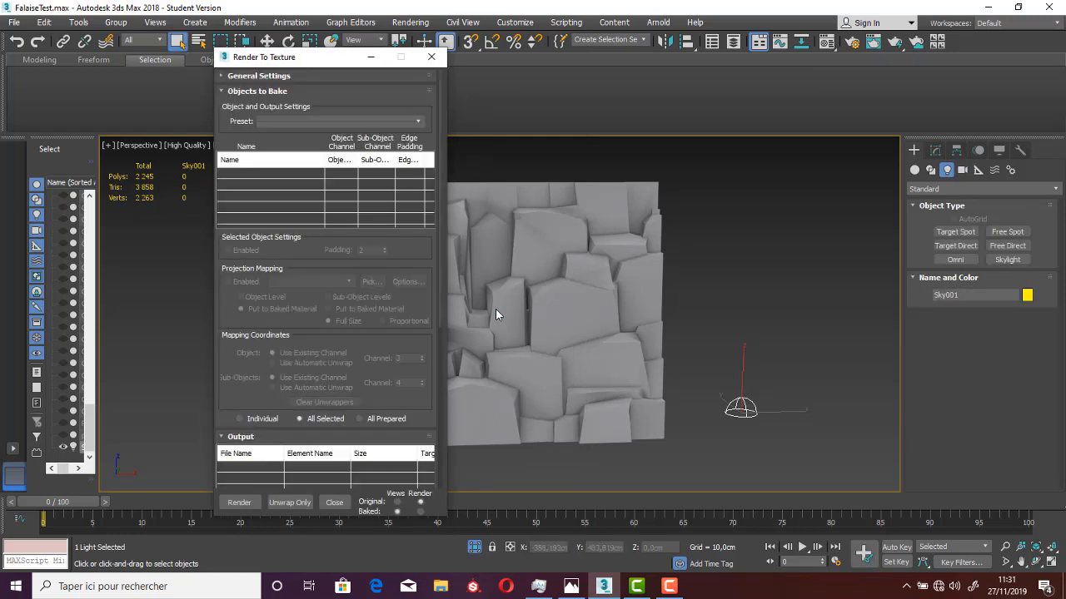
{"action": "left_click", "coordinate": [514, 291]}
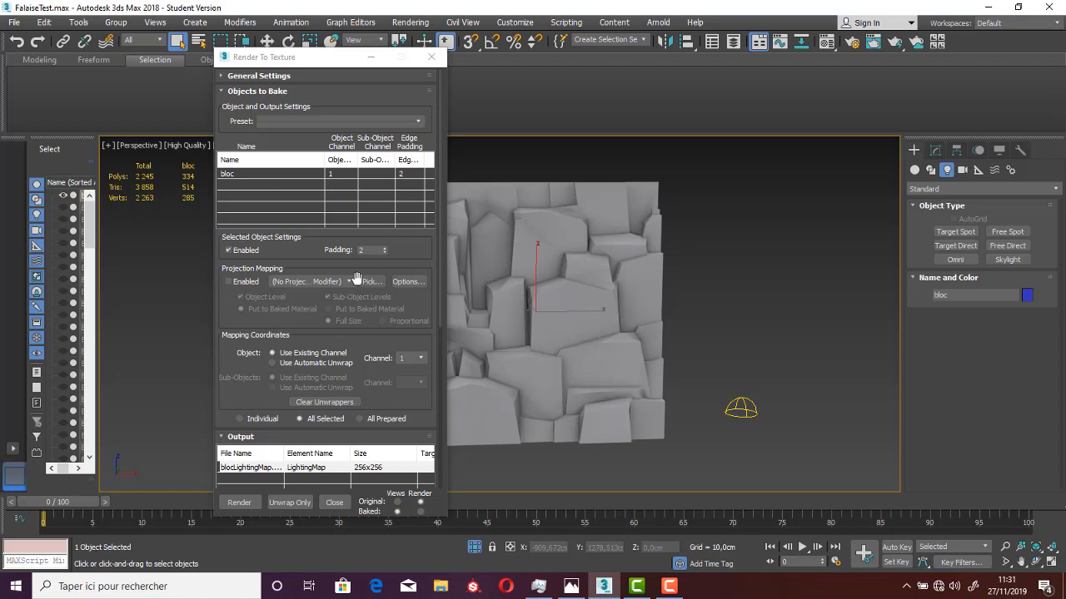
Delete the panel's existing output element and add a new LightingMap element for baking
{"action": "scroll", "coordinate": [356, 277], "scroll_direction": "down", "scroll_amount": 4}
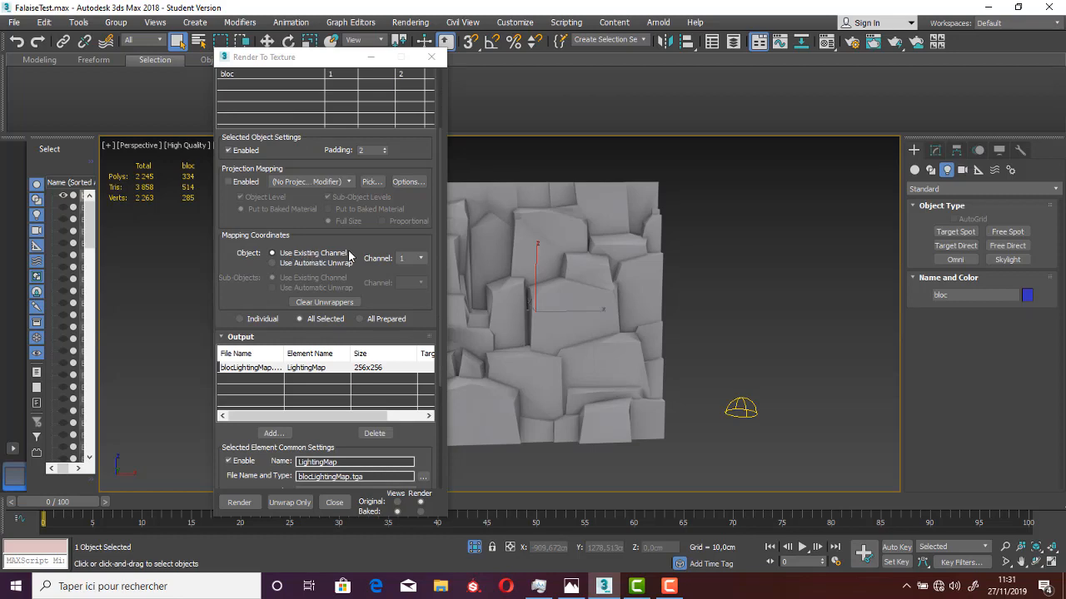
{"action": "scroll", "coordinate": [366, 327], "scroll_direction": "down", "scroll_amount": 2}
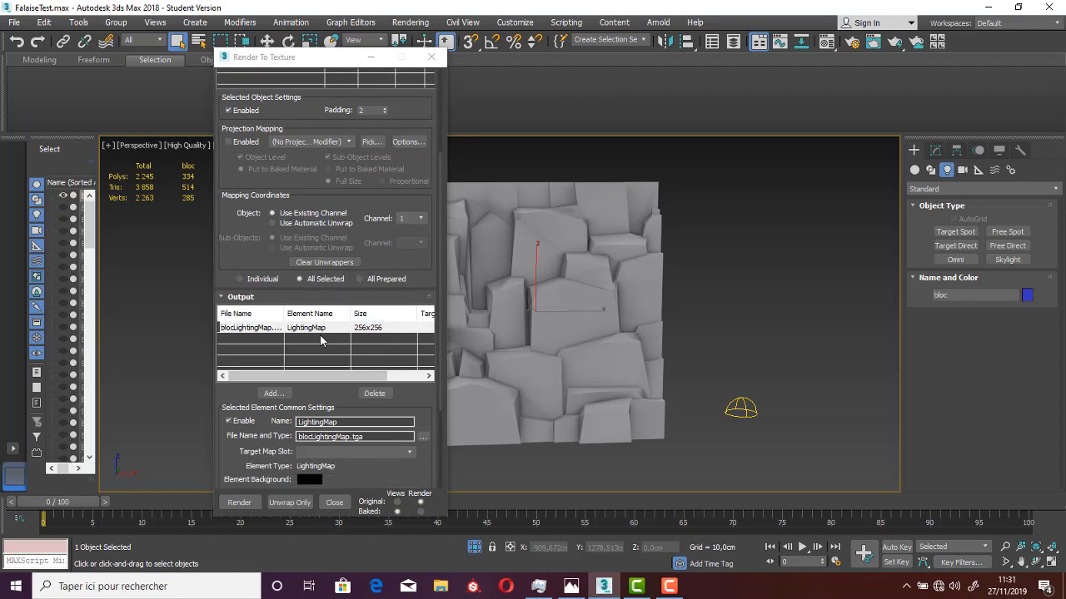
{"action": "left_click", "coordinate": [366, 395]}
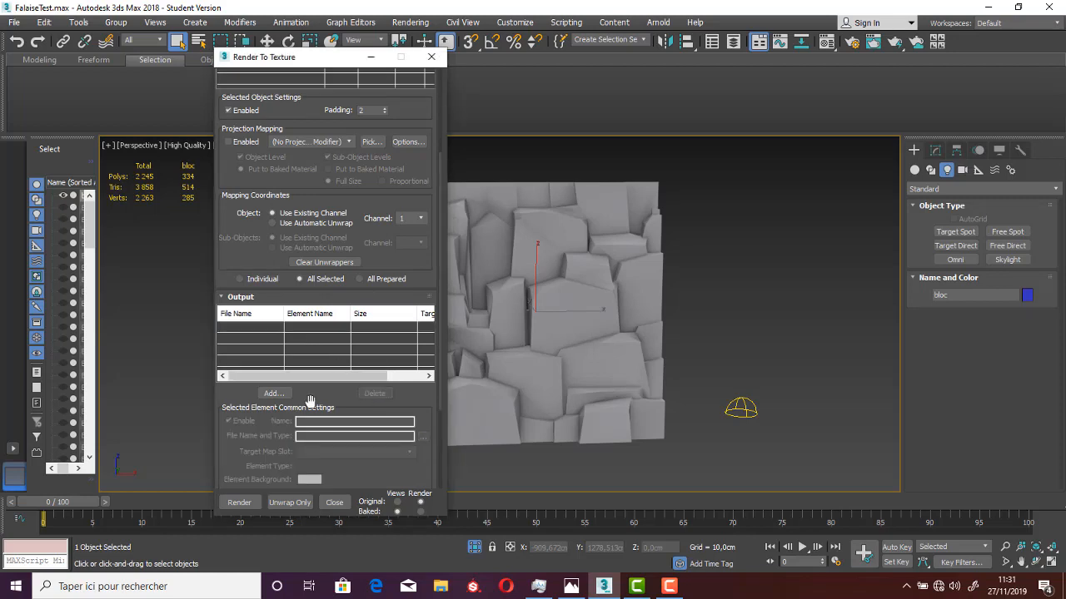
{"action": "left_click_drag", "start_coordinate": [409, 394], "coordinate": [411, 293]}
{"action": "left_click", "coordinate": [272, 287]}
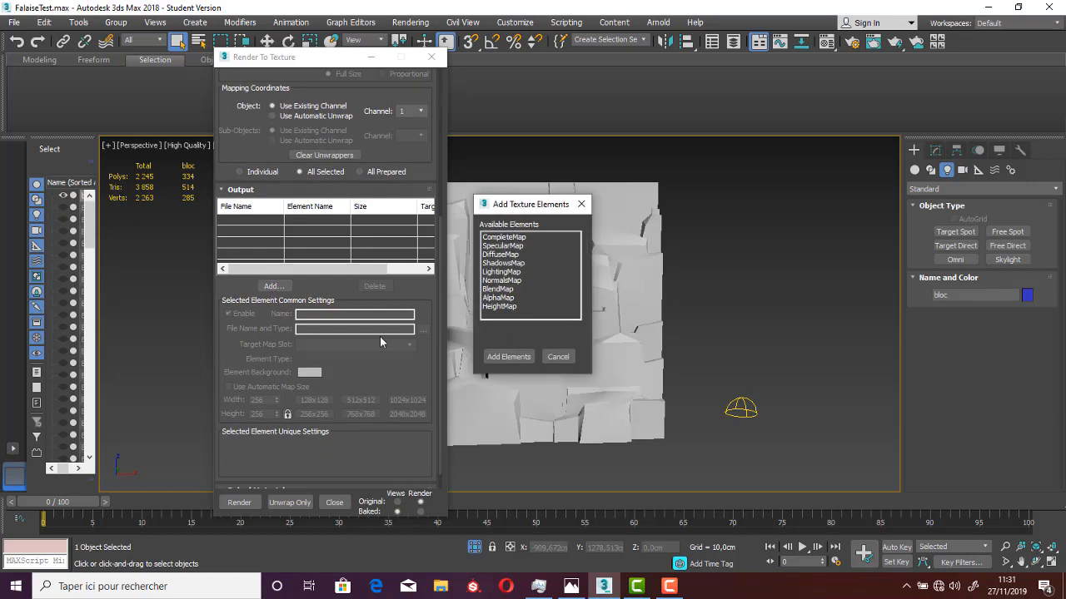
{"action": "left_click", "coordinate": [499, 272]}
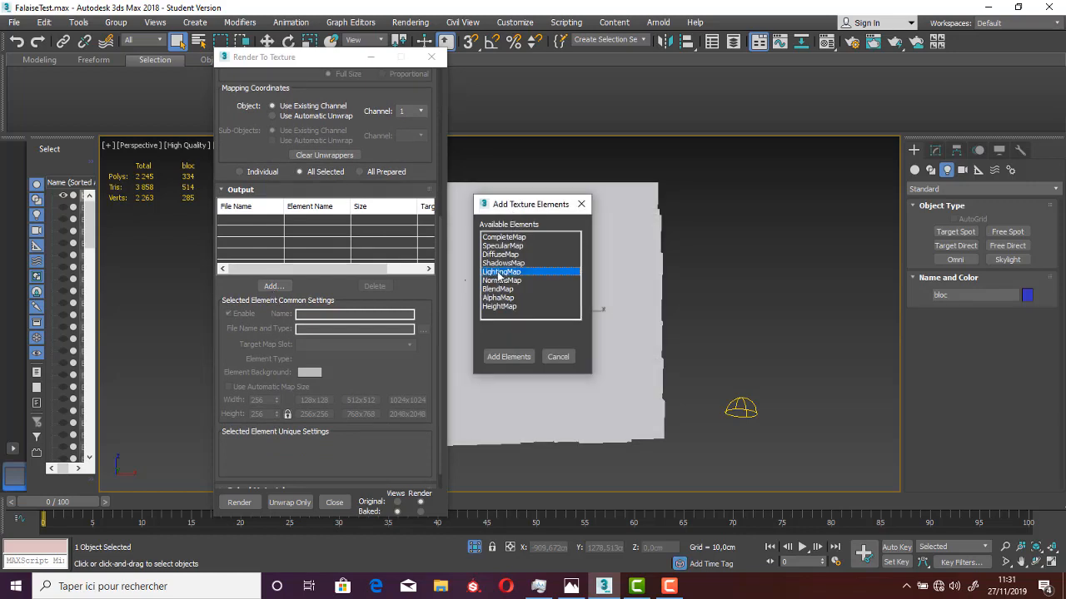
{"action": "left_click", "coordinate": [504, 357]}
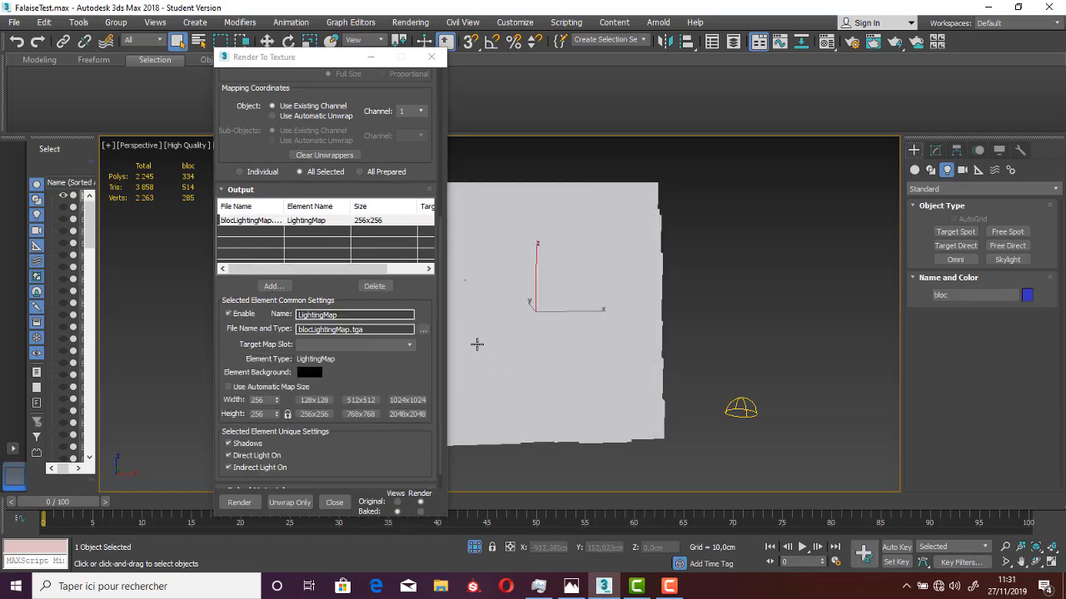
Set the LightingMap size to 1024x1024 and bake it, continuing without a target map slot
{"action": "scroll", "coordinate": [418, 325], "scroll_direction": "down", "scroll_amount": 1}
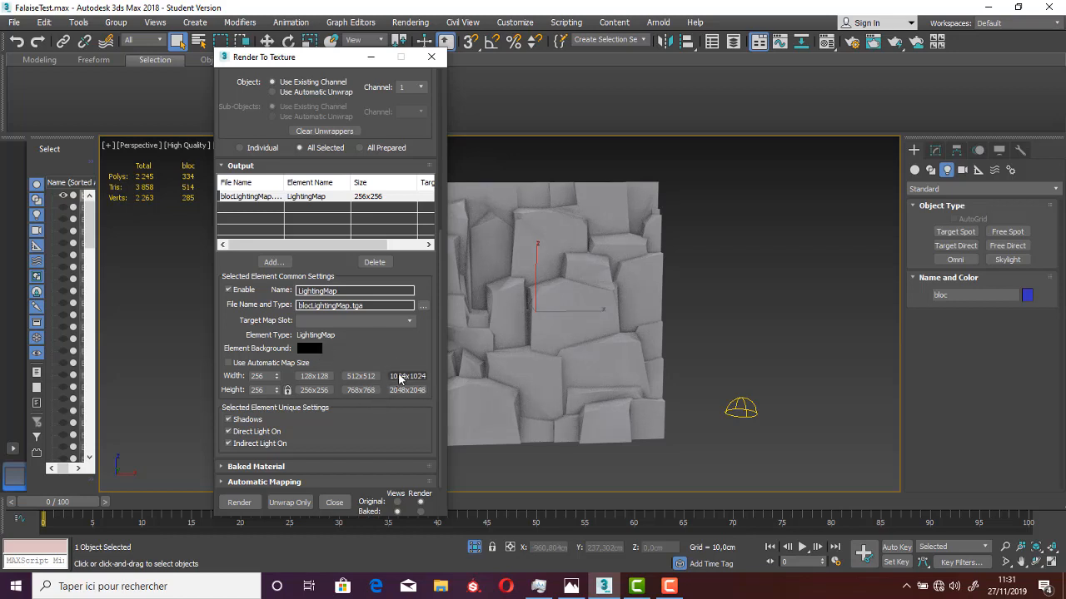
{"action": "left_click", "coordinate": [398, 376]}
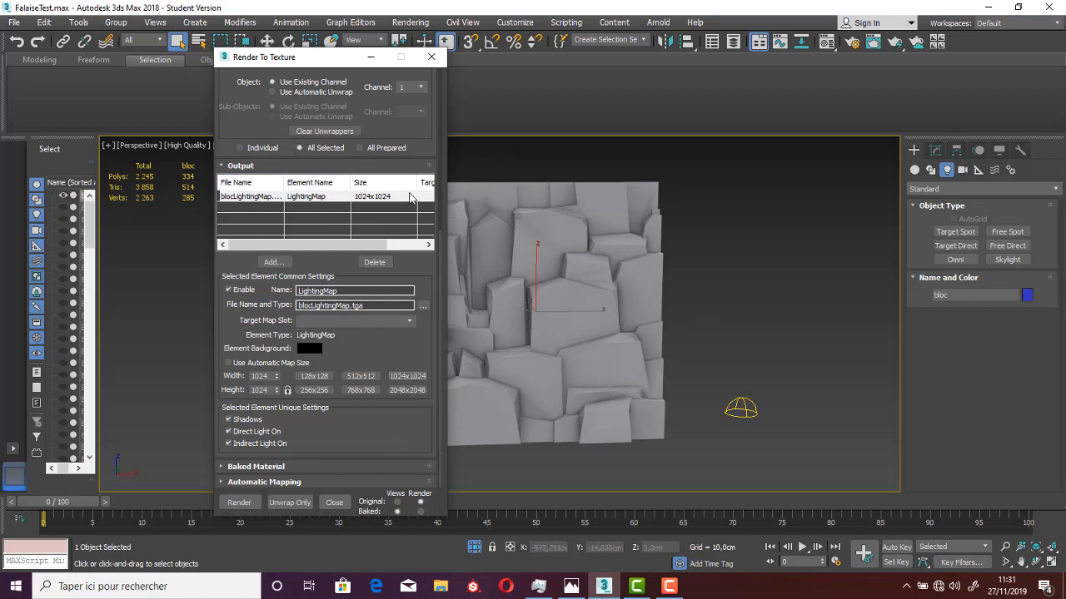
{"action": "left_click", "coordinate": [239, 503]}
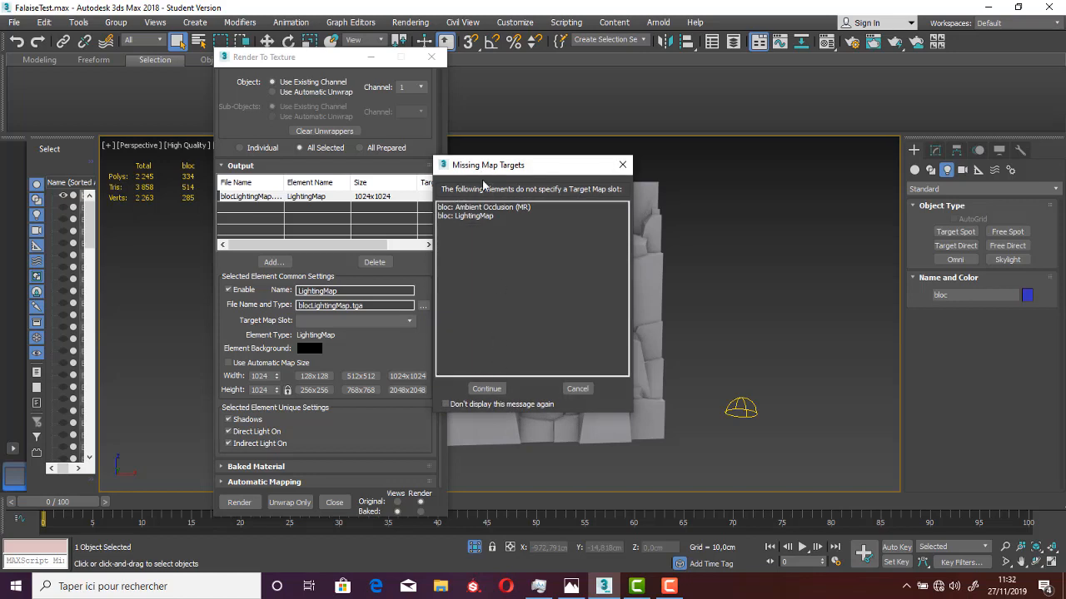
{"action": "left_click", "coordinate": [487, 388]}
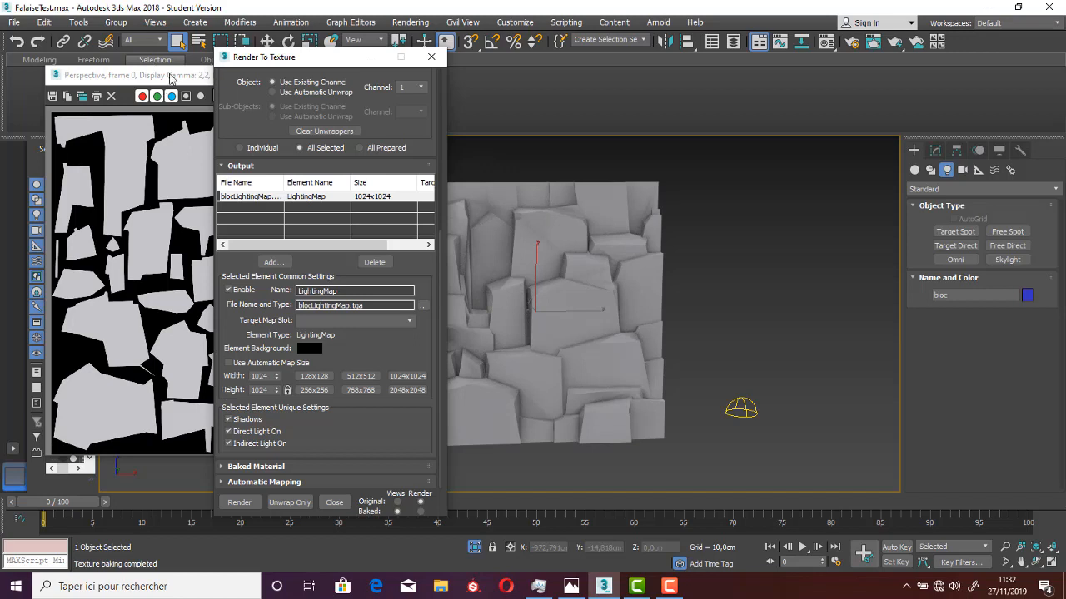
Select the skylight and turn on Cast Shadows in its parameters
{"action": "left_click", "coordinate": [748, 411]}
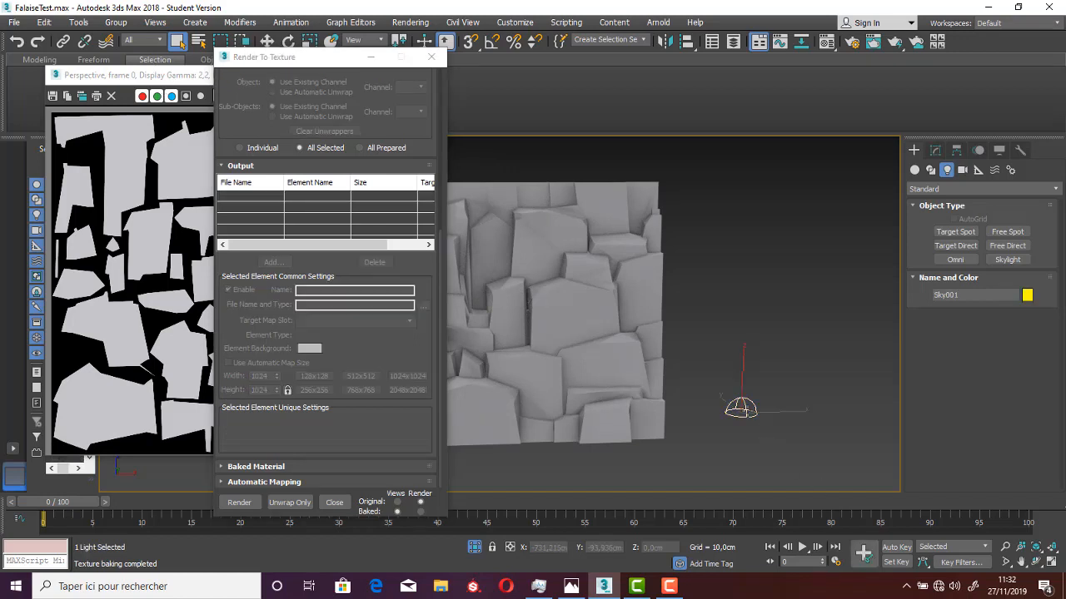
{"action": "left_click", "coordinate": [937, 151]}
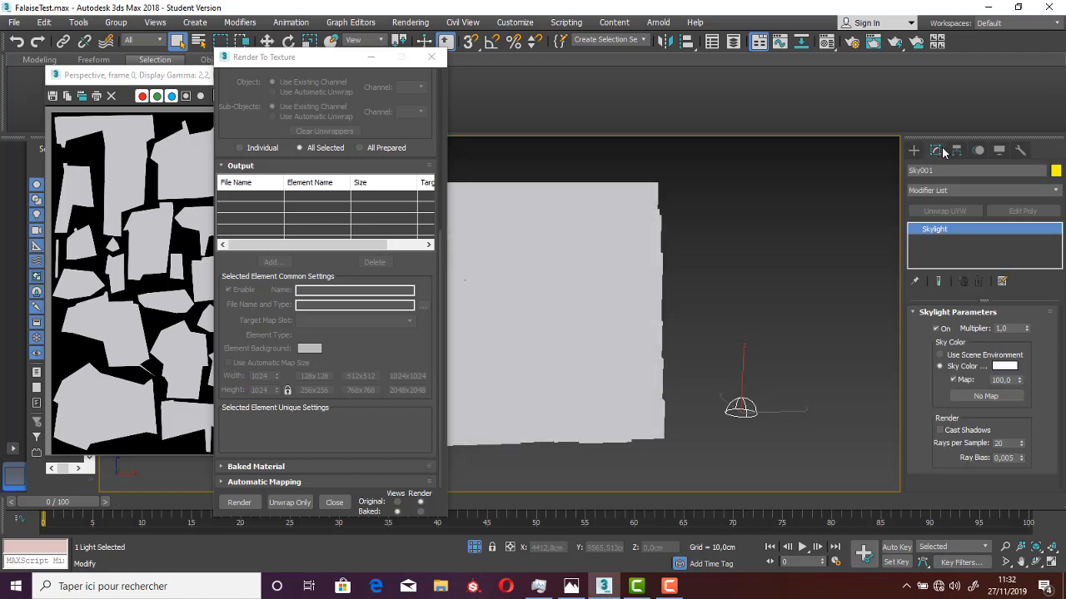
{"action": "left_click", "coordinate": [940, 431]}
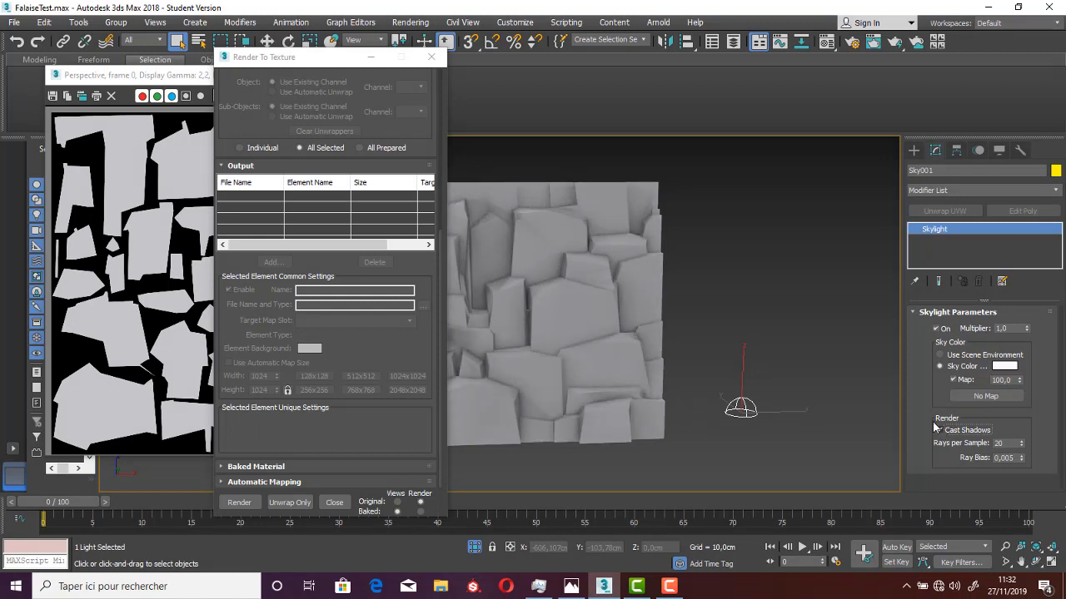
Reselect the cliff panel and bake its LightingMap again without a target map slot, overwriting the existing file
{"action": "left_click", "coordinate": [555, 360]}
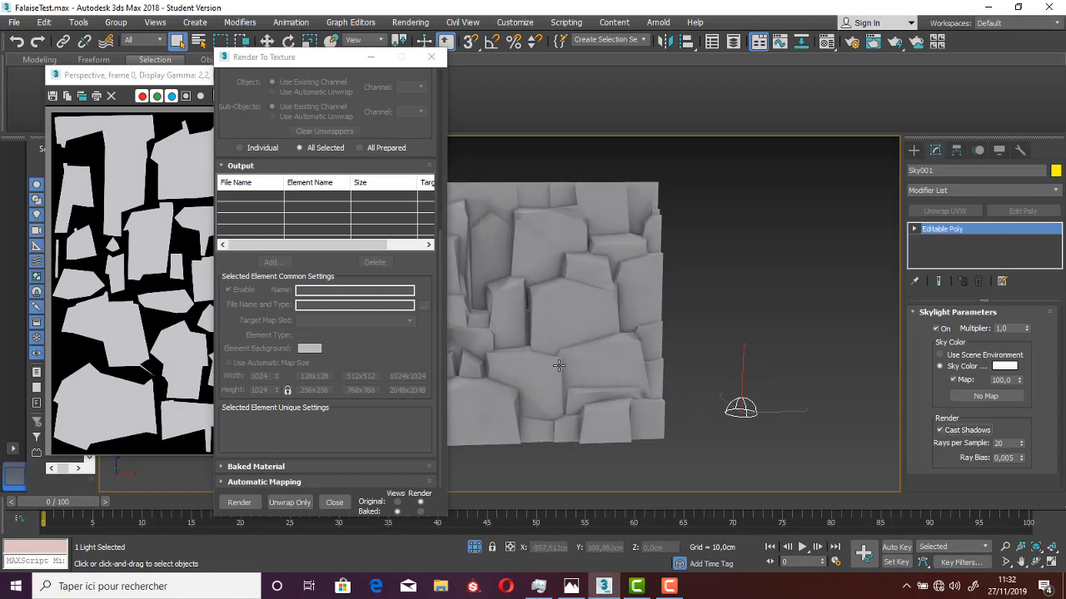
{"action": "left_click", "coordinate": [305, 504]}
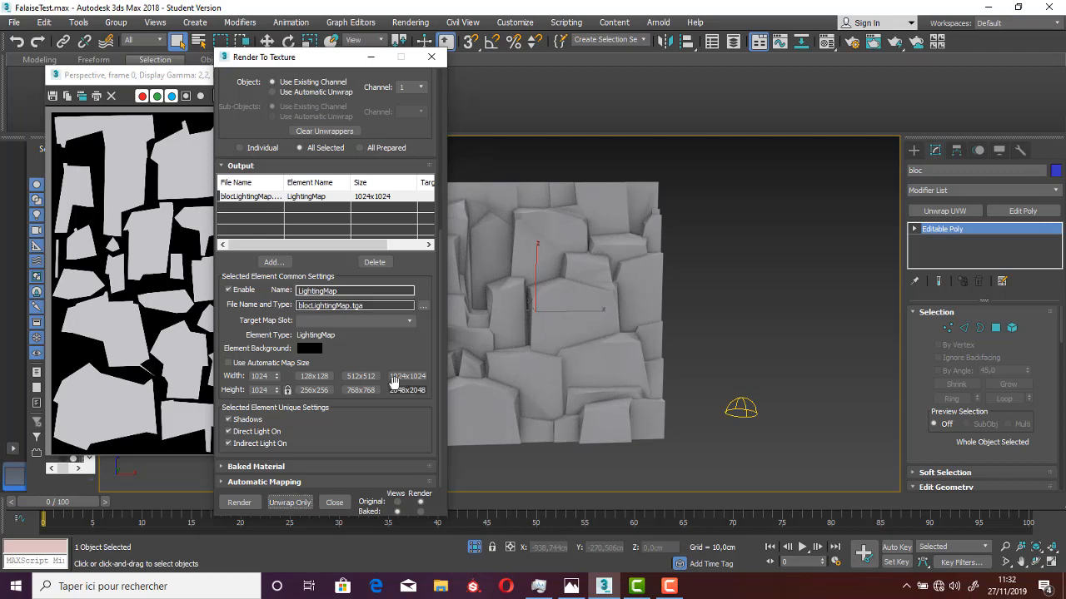
{"action": "left_click", "coordinate": [239, 503]}
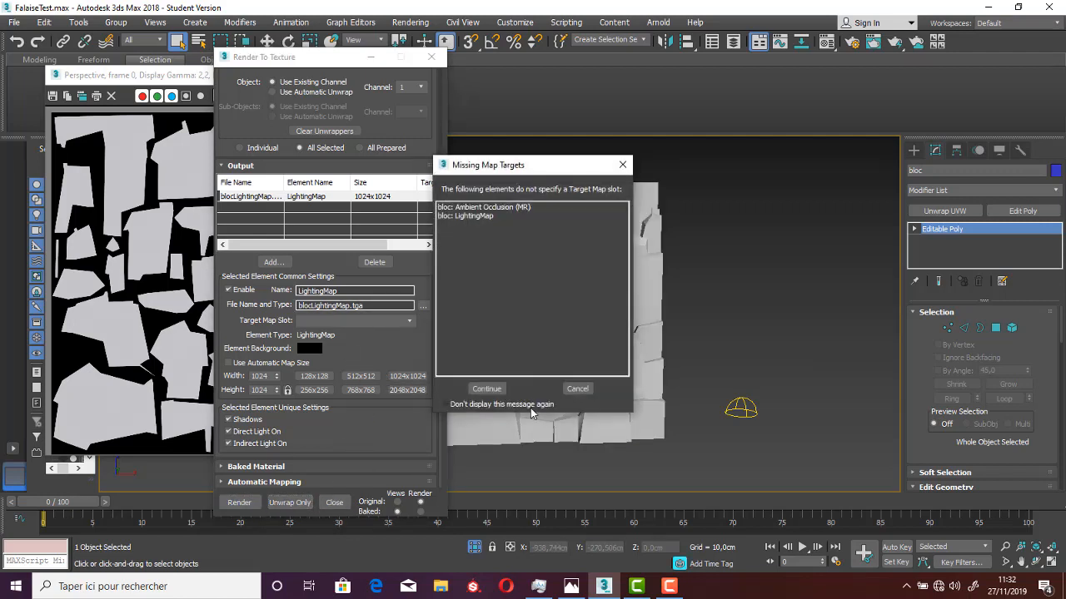
{"action": "left_click", "coordinate": [487, 389]}
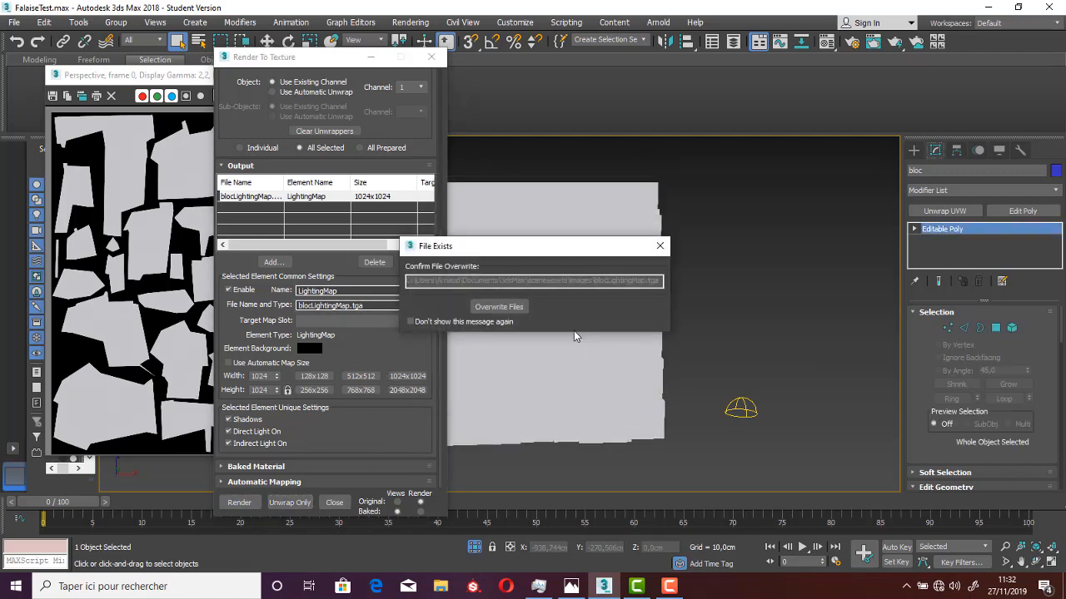
{"action": "left_click", "coordinate": [513, 307]}
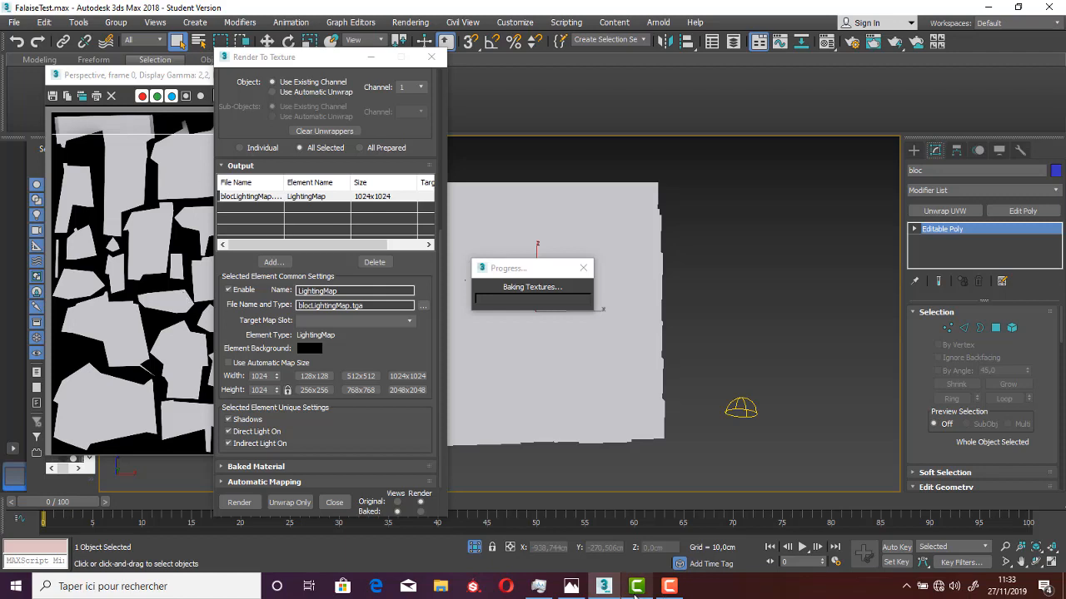
{"action": "left_click", "coordinate": [636, 586]}
{"action": "left_click", "coordinate": [603, 586]}
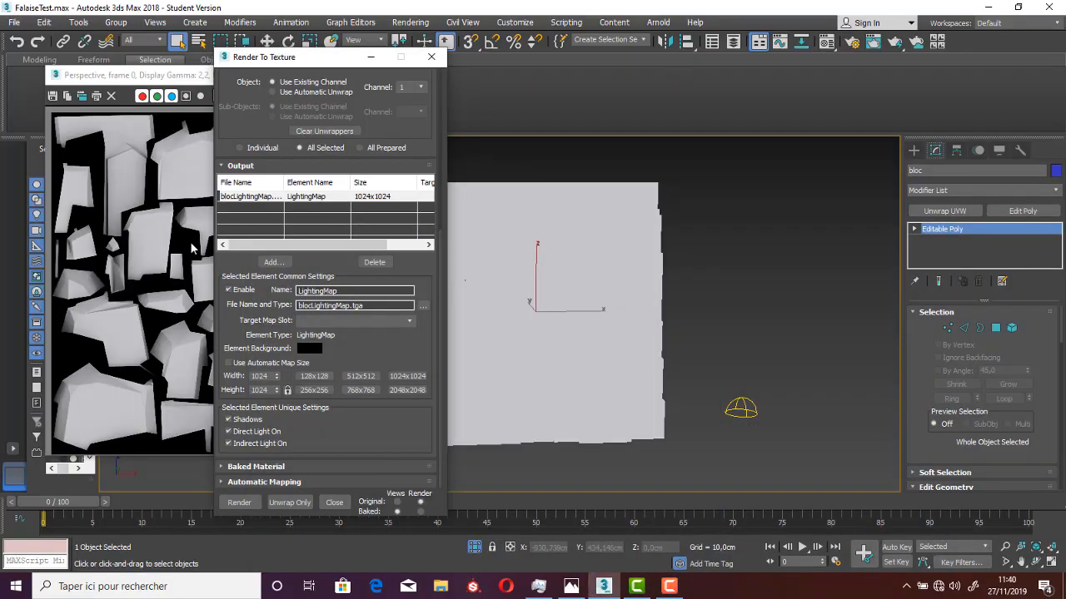
Examine the baked LightingMap render, then close the render window and the Render To Texture dialog
{"action": "left_click", "coordinate": [150, 76]}
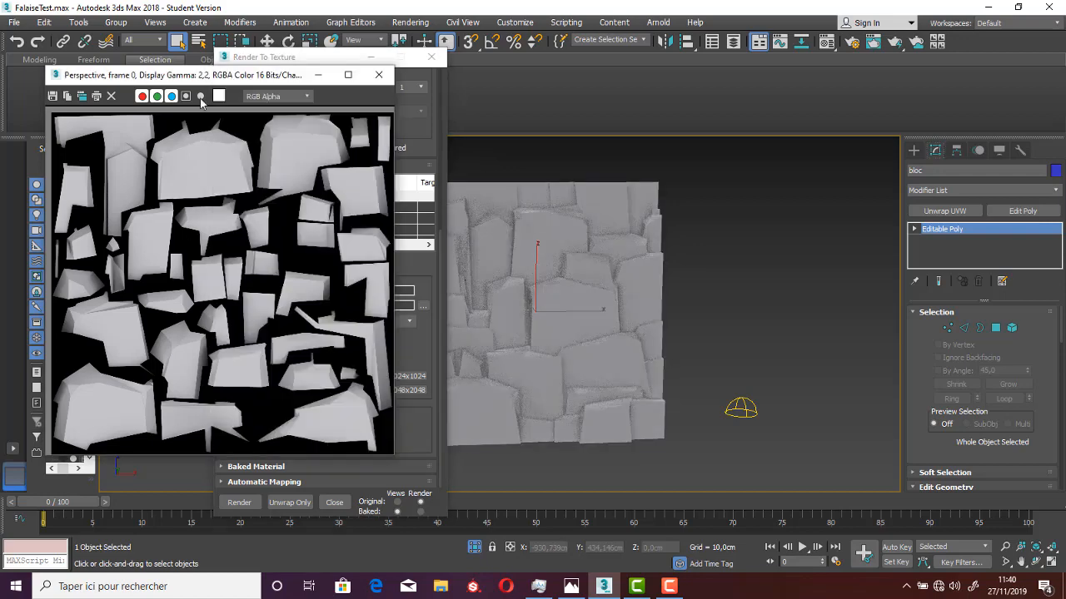
{"action": "left_click_drag", "start_coordinate": [147, 76], "coordinate": [419, 90]}
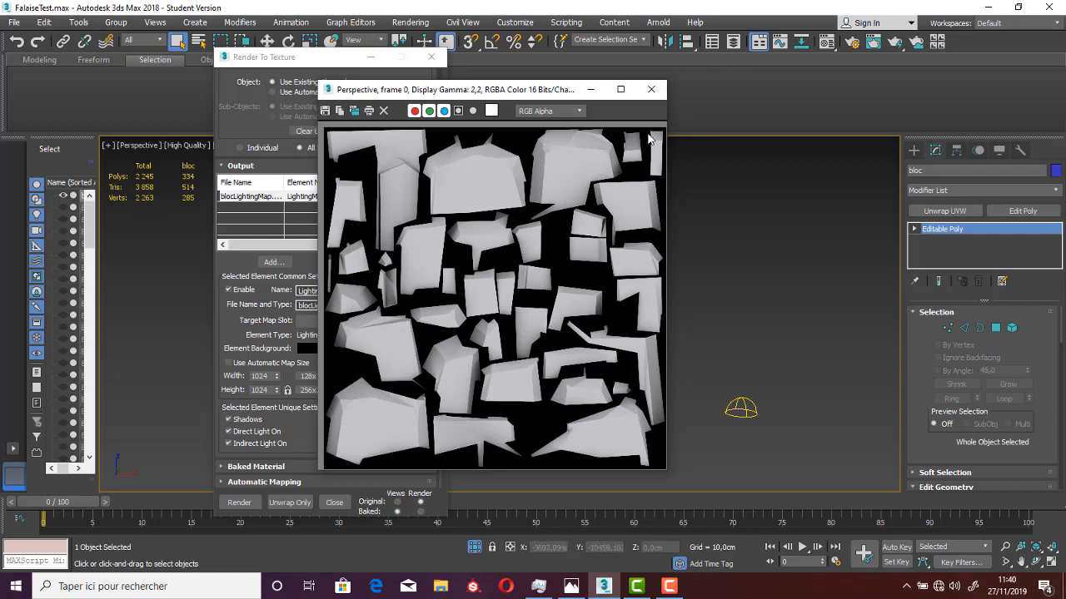
{"action": "left_click", "coordinate": [661, 91]}
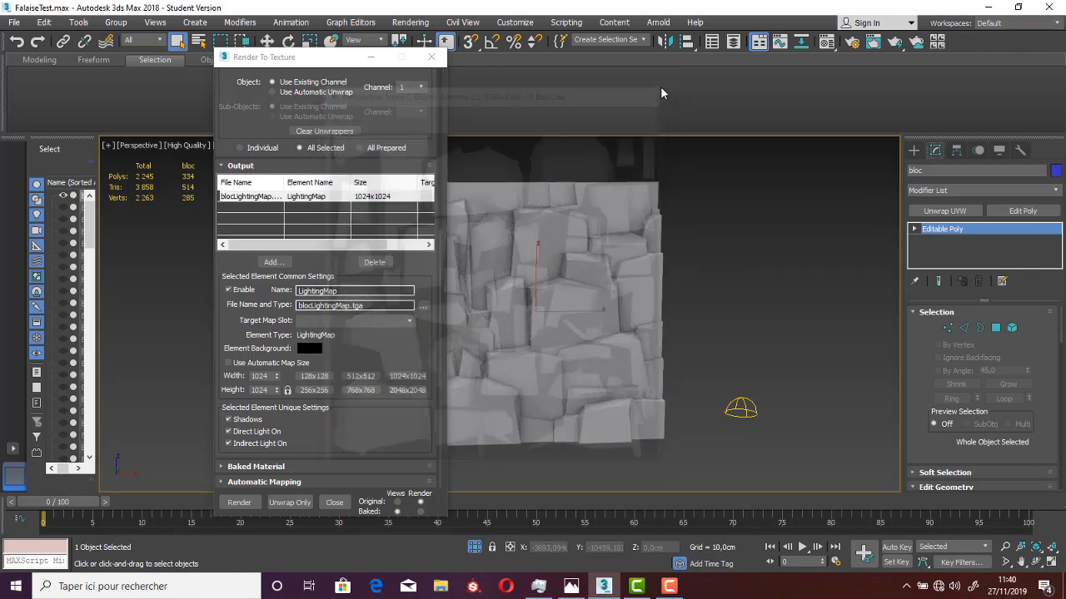
{"action": "left_click", "coordinate": [431, 57]}
Delete the skylight from the scene
{"action": "scroll", "coordinate": [574, 294], "scroll_direction": "up", "scroll_amount": 5}
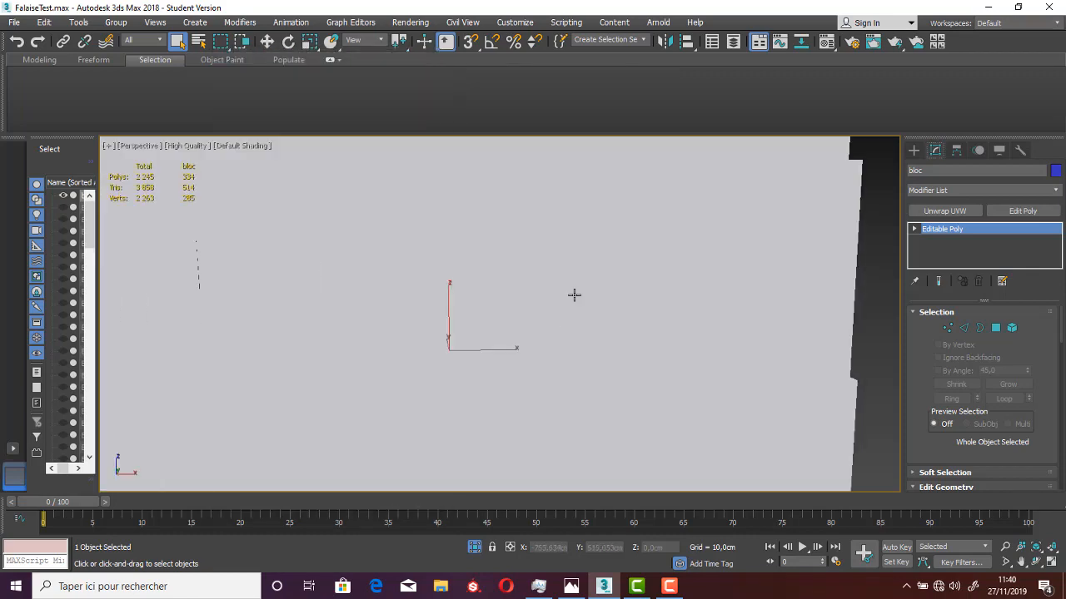
{"action": "scroll", "coordinate": [574, 293], "scroll_direction": "down", "scroll_amount": 3}
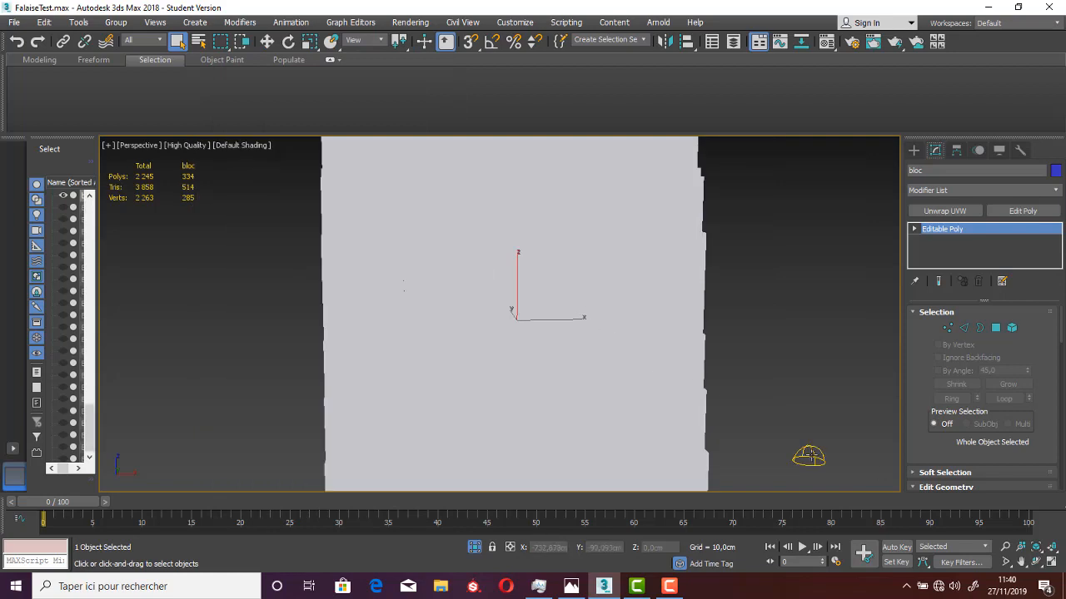
{"action": "left_click", "coordinate": [808, 454]}
{"action": "key", "text": "Delete"}
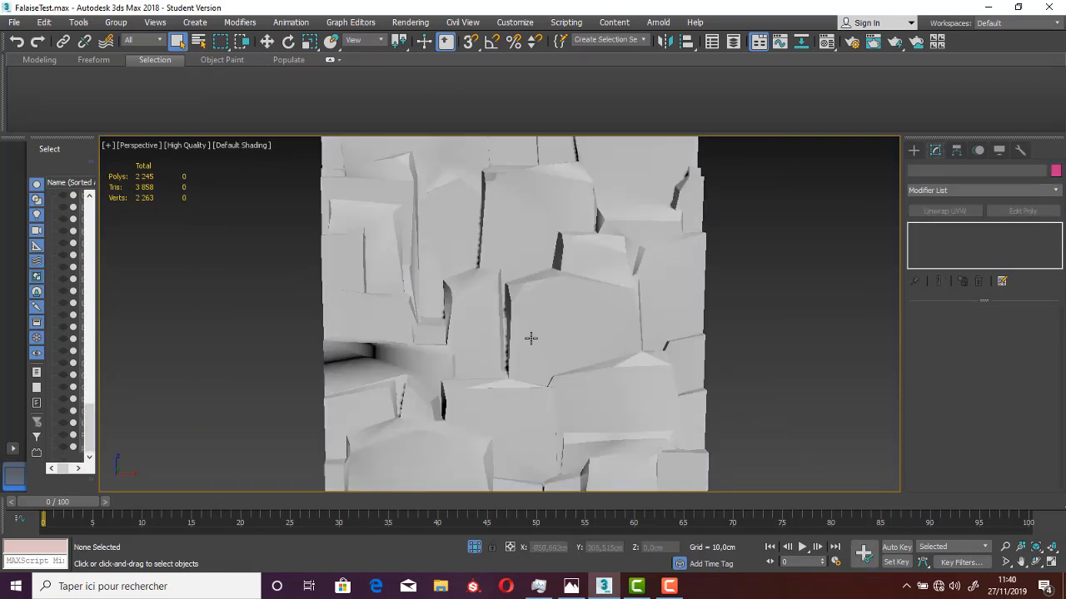
Examine the shading and creases between the cliff panel's blocks from several angles and distances
{"action": "middle_click_drag", "start_coordinate": [532, 338], "coordinate": [552, 336], "text": "alt"}
{"action": "scroll", "coordinate": [528, 260], "scroll_direction": "up", "scroll_amount": 3}
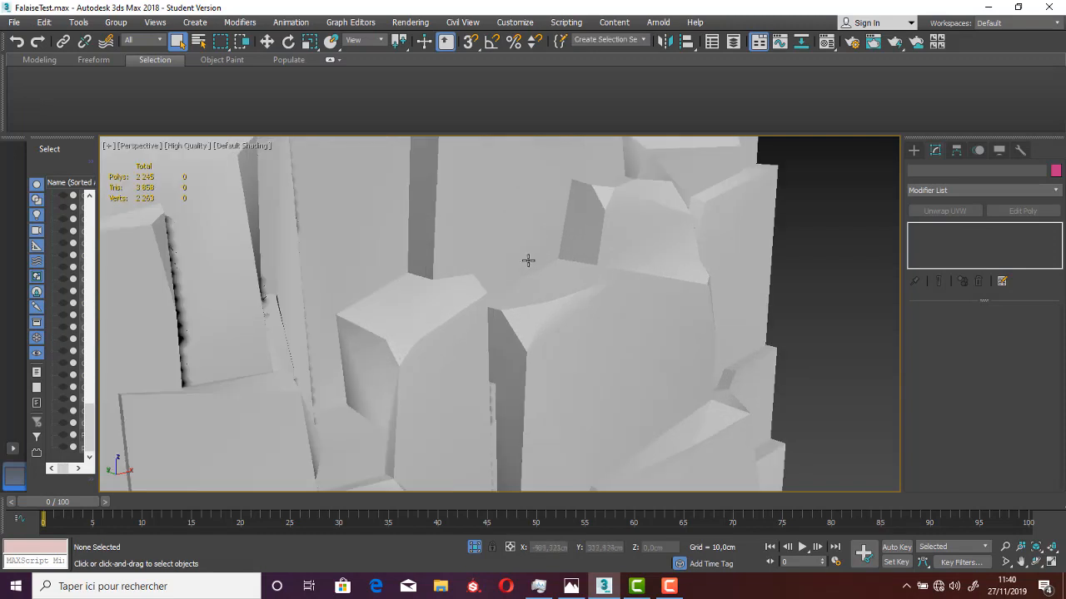
{"action": "scroll", "coordinate": [526, 261], "scroll_direction": "down", "scroll_amount": 3}
{"action": "middle_click_drag", "start_coordinate": [533, 297], "coordinate": [533, 319], "text": "alt"}
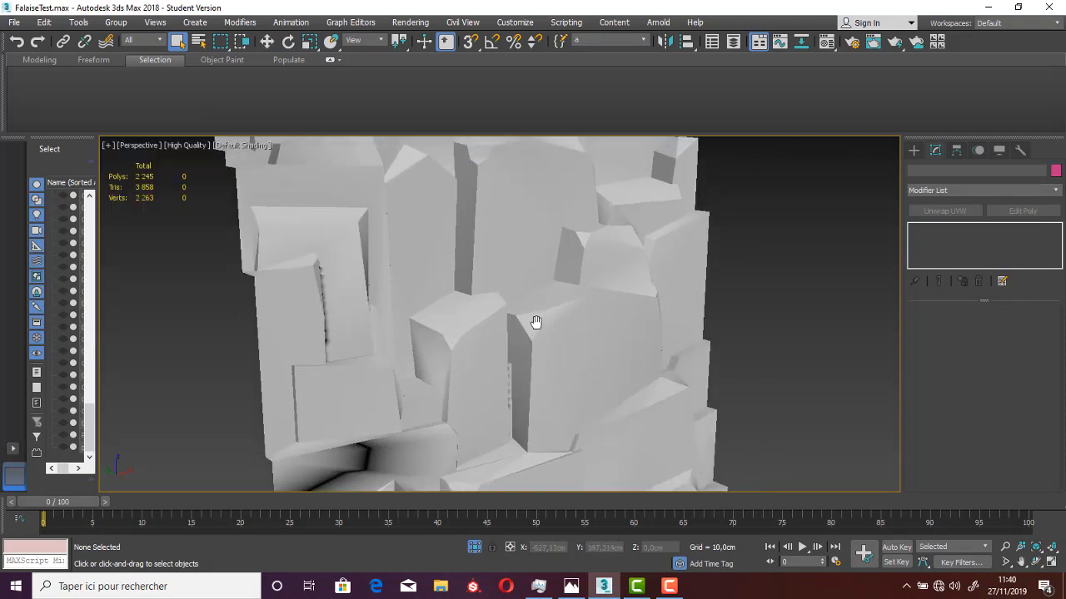
{"action": "middle_click_drag", "start_coordinate": [462, 308], "coordinate": [481, 272], "text": "alt"}
{"action": "scroll", "coordinate": [474, 325], "scroll_direction": "up", "scroll_amount": 3}
{"action": "scroll", "coordinate": [473, 328], "scroll_direction": "down", "scroll_amount": 3}
{"action": "scroll", "coordinate": [491, 278], "scroll_direction": "down", "scroll_amount": 5}
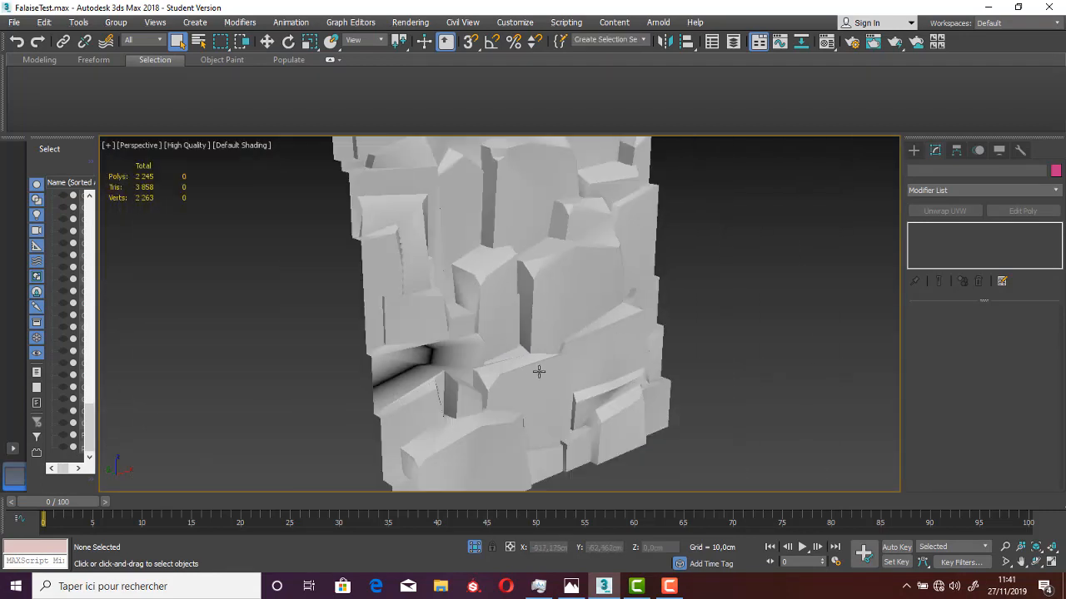
{"action": "middle_click_drag", "start_coordinate": [576, 361], "coordinate": [457, 331], "text": "alt"}
{"action": "scroll", "coordinate": [528, 323], "scroll_direction": "up", "scroll_amount": 5}
{"action": "scroll", "coordinate": [527, 325], "scroll_direction": "down", "scroll_amount": 4}
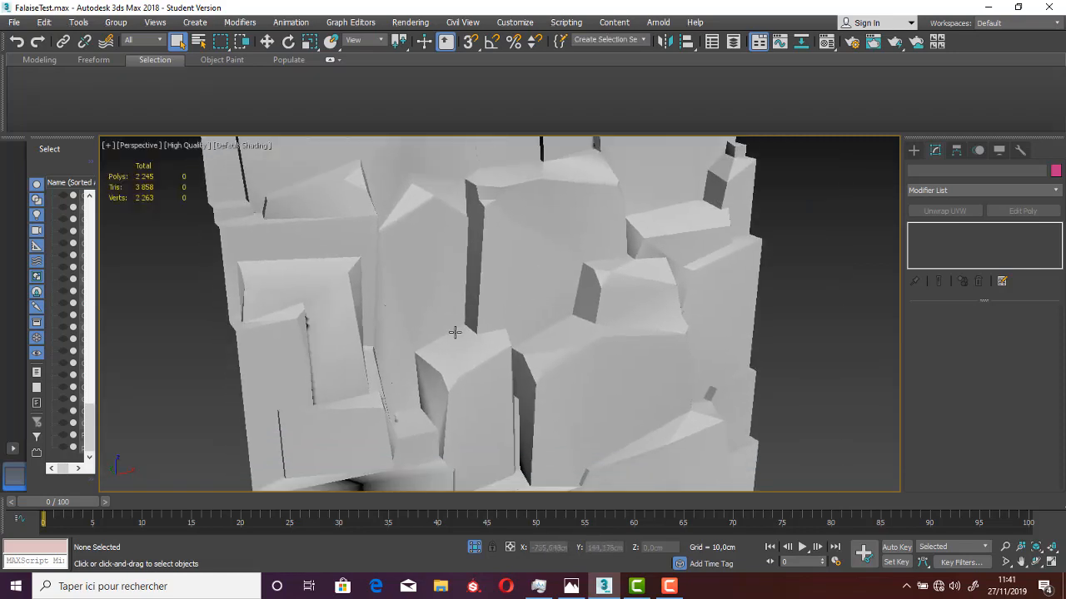
Select the cliff panel, display its edged faces and switch to edge sub-object level
{"action": "left_click", "coordinate": [475, 365]}
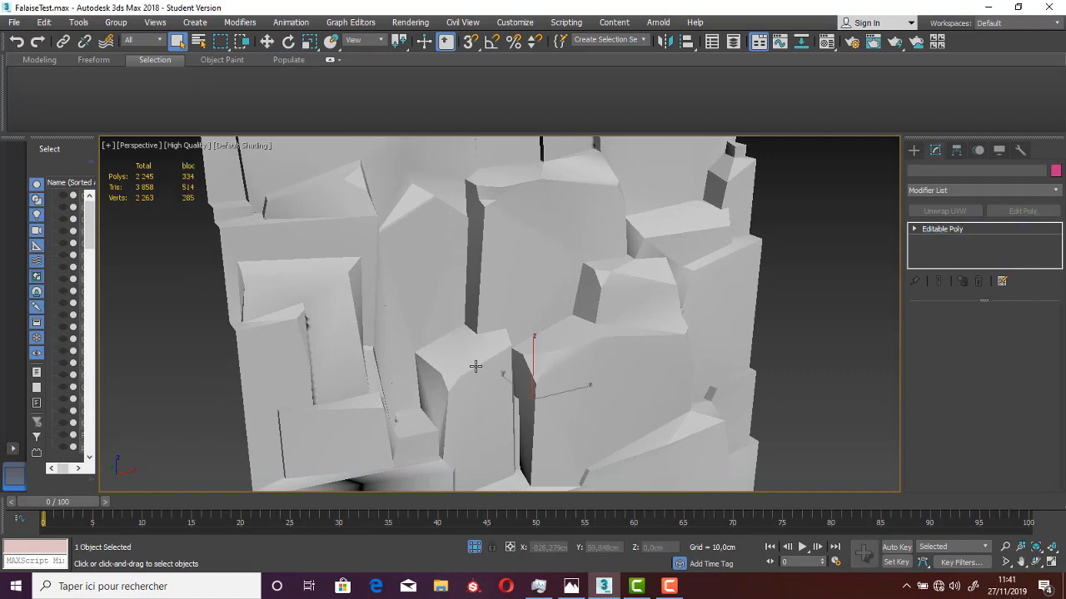
{"action": "key", "text": "F4"}
{"action": "scroll", "coordinate": [475, 367], "scroll_direction": "up", "scroll_amount": 4}
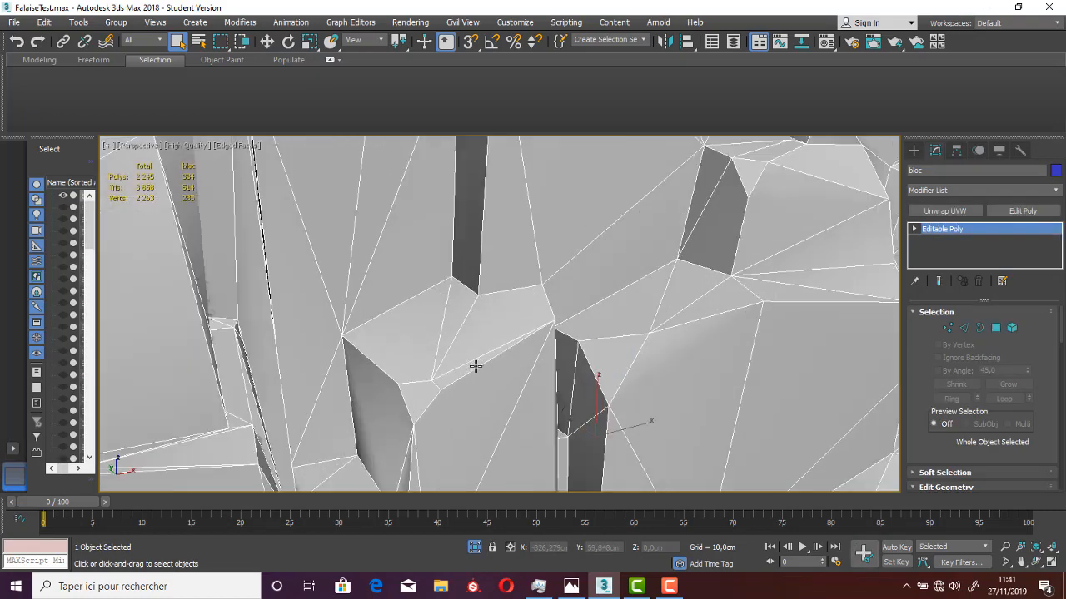
{"action": "left_click", "coordinate": [964, 327]}
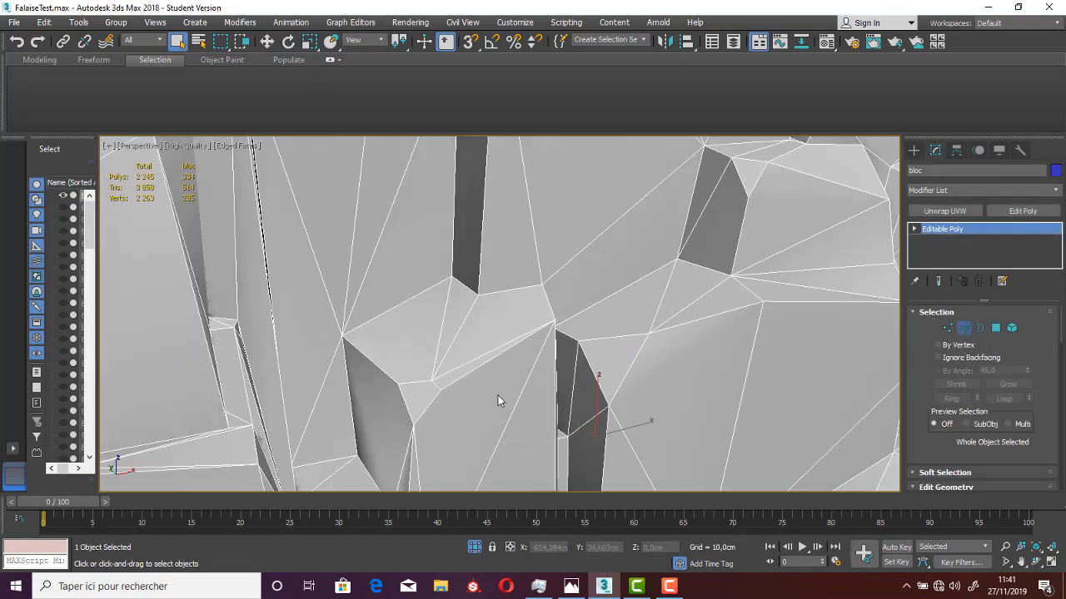
{"action": "left_click", "coordinate": [489, 378]}
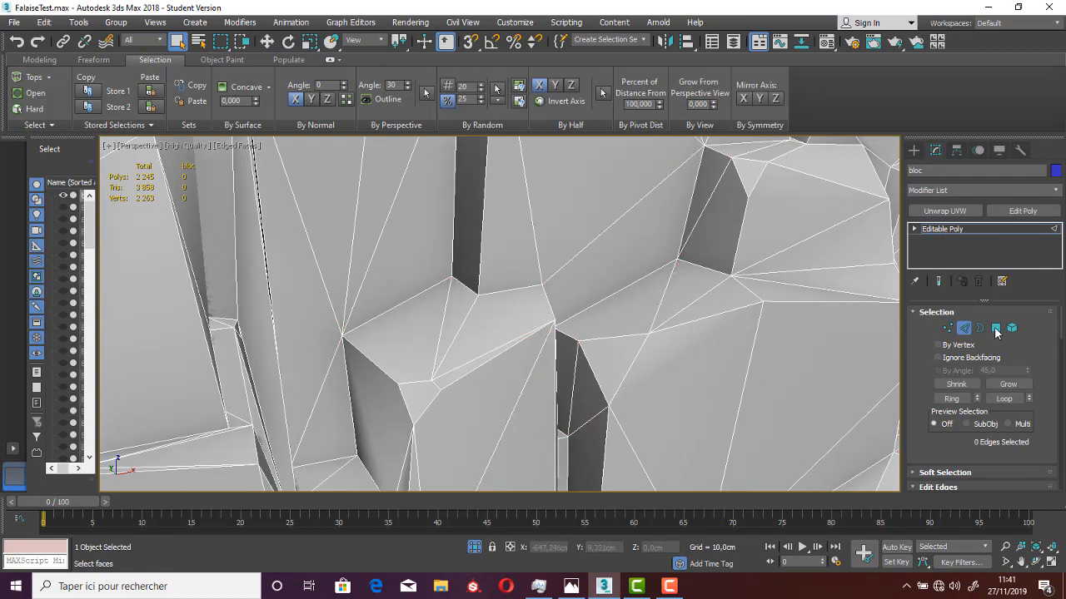
Compare the shading along the central block's upper ridge with and without edged faces displayed
{"action": "key", "text": "F4"}
{"action": "key", "text": "F4"}
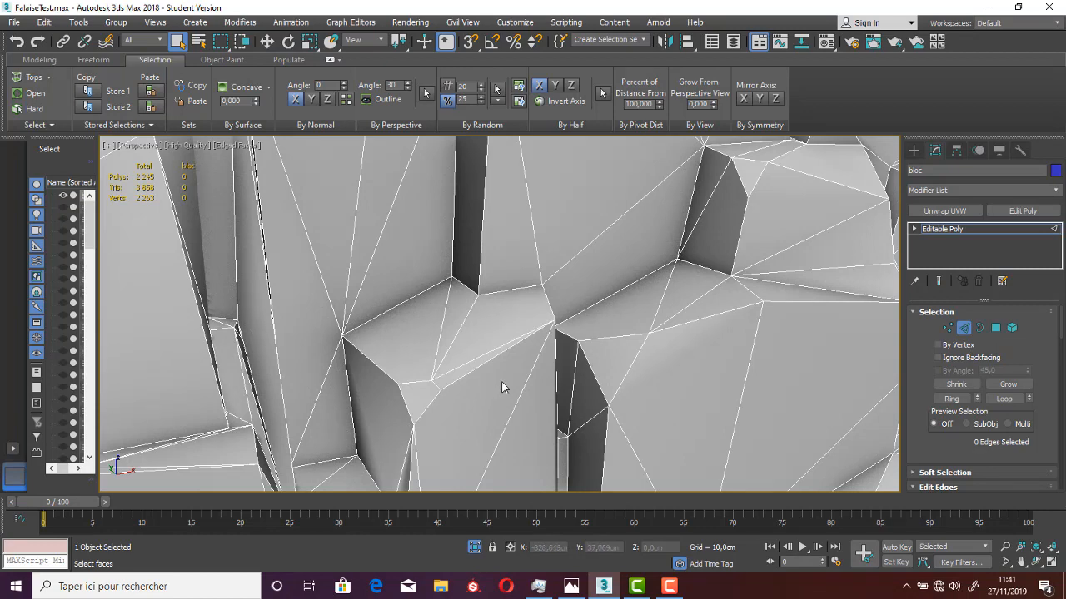
{"action": "key", "text": "F4"}
{"action": "key", "text": "F4"}
{"action": "key", "text": "F4"}
{"action": "key", "text": "F4"}
{"action": "key", "text": "F4"}
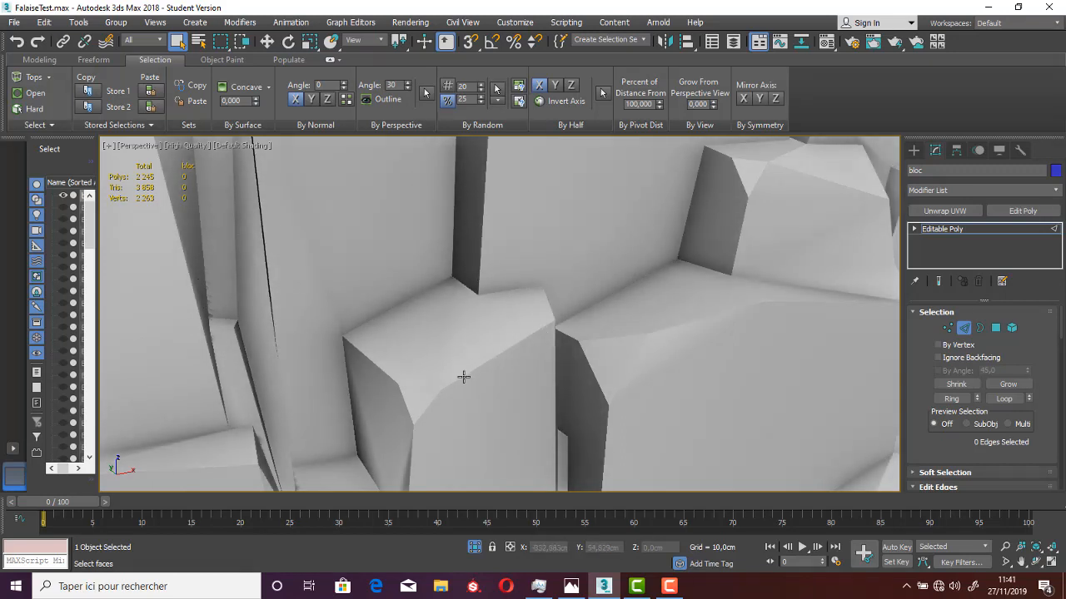
{"action": "key", "text": "F4"}
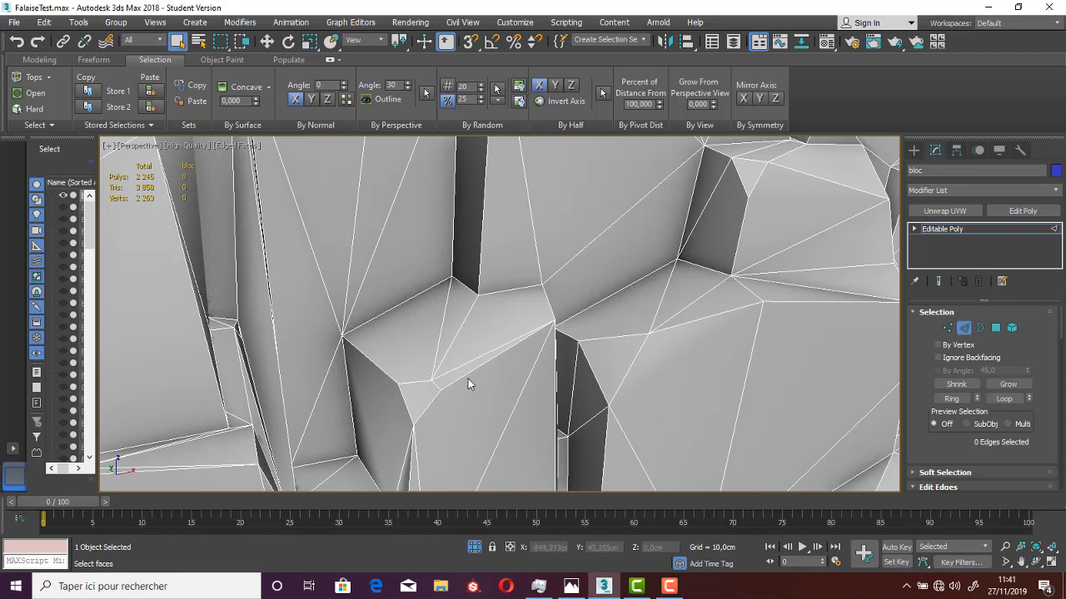
Select the two nearly parallel edges along the central block's upper front ridge and make them smooth, then hide the edged faces
{"action": "left_click", "coordinate": [465, 375]}
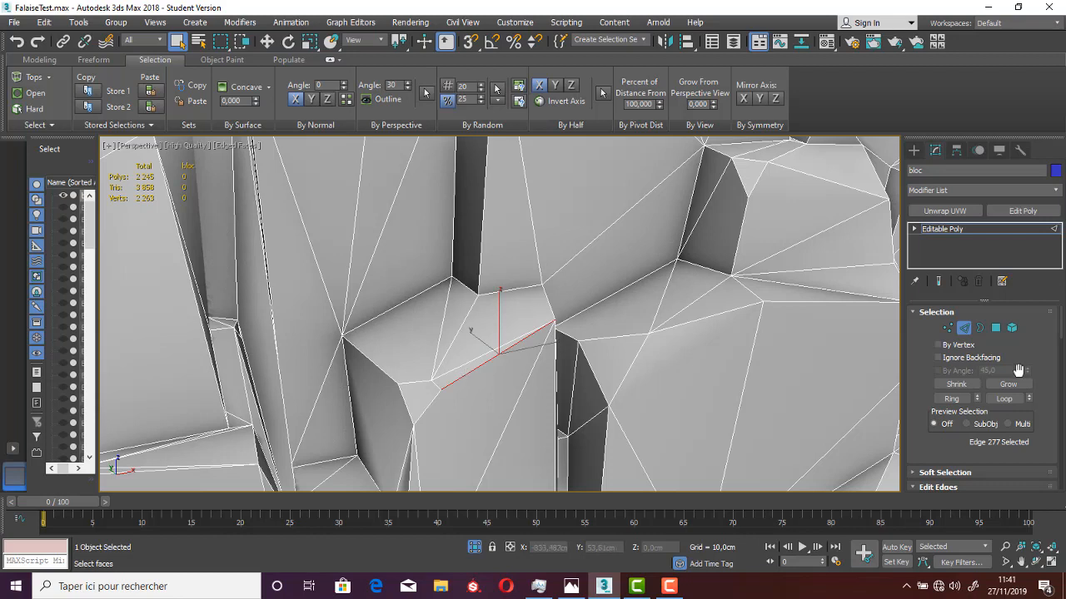
{"action": "scroll", "coordinate": [989, 418], "scroll_direction": "down", "scroll_amount": 4}
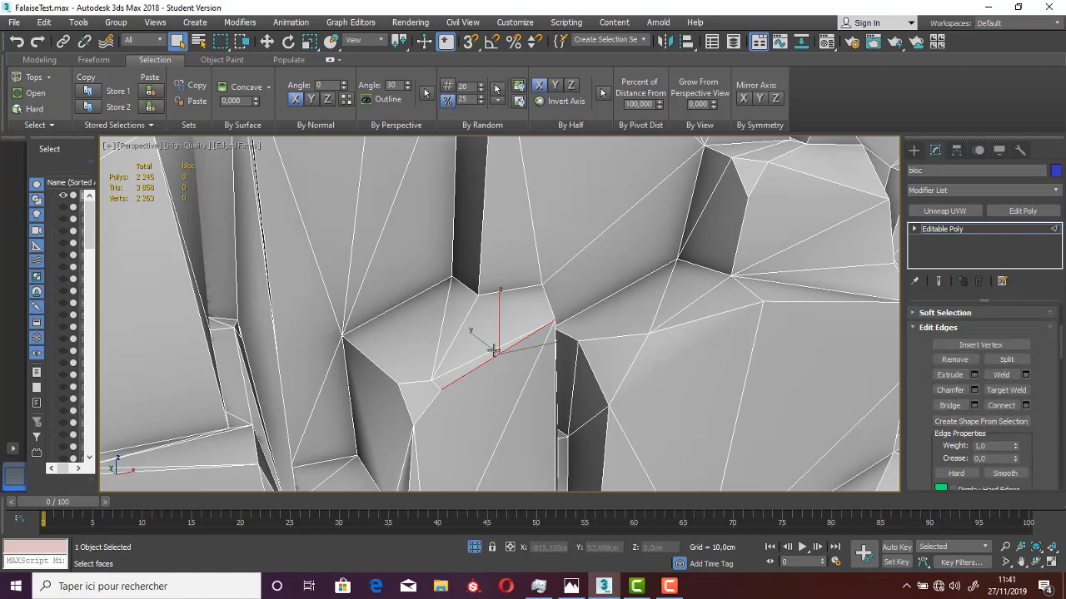
{"action": "scroll", "coordinate": [1025, 395], "scroll_direction": "down", "scroll_amount": 3}
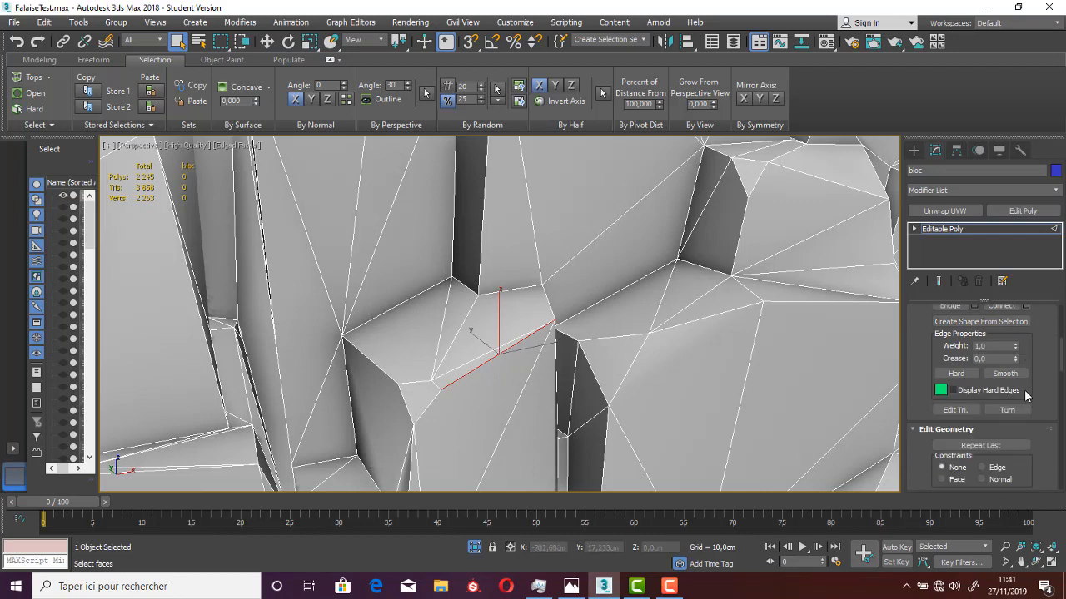
{"action": "scroll", "coordinate": [1025, 396], "scroll_direction": "up", "scroll_amount": 1}
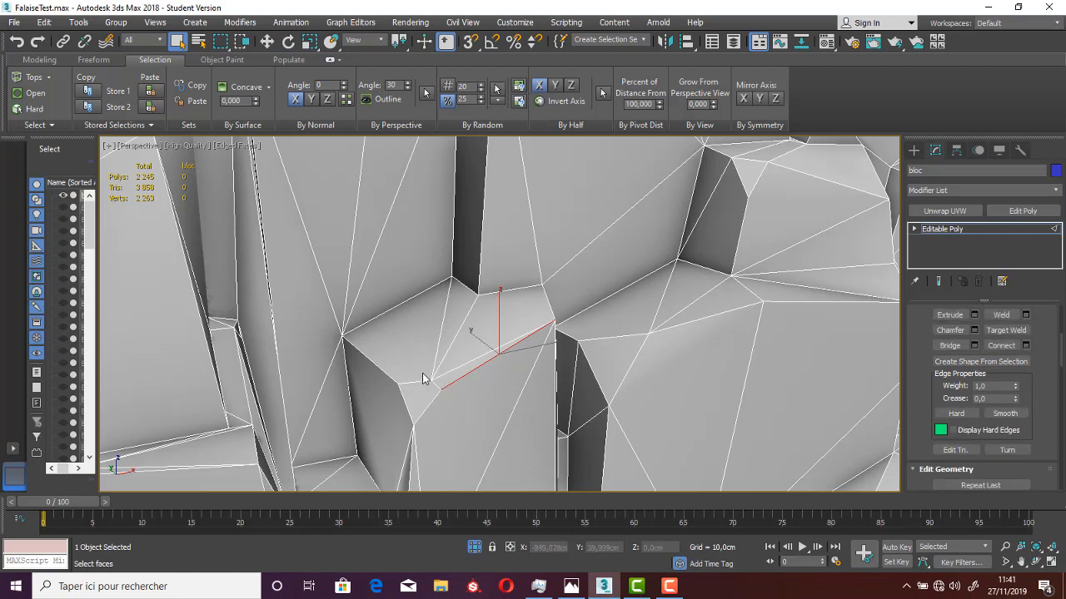
{"action": "left_click", "coordinate": [468, 363], "text": "ctrl"}
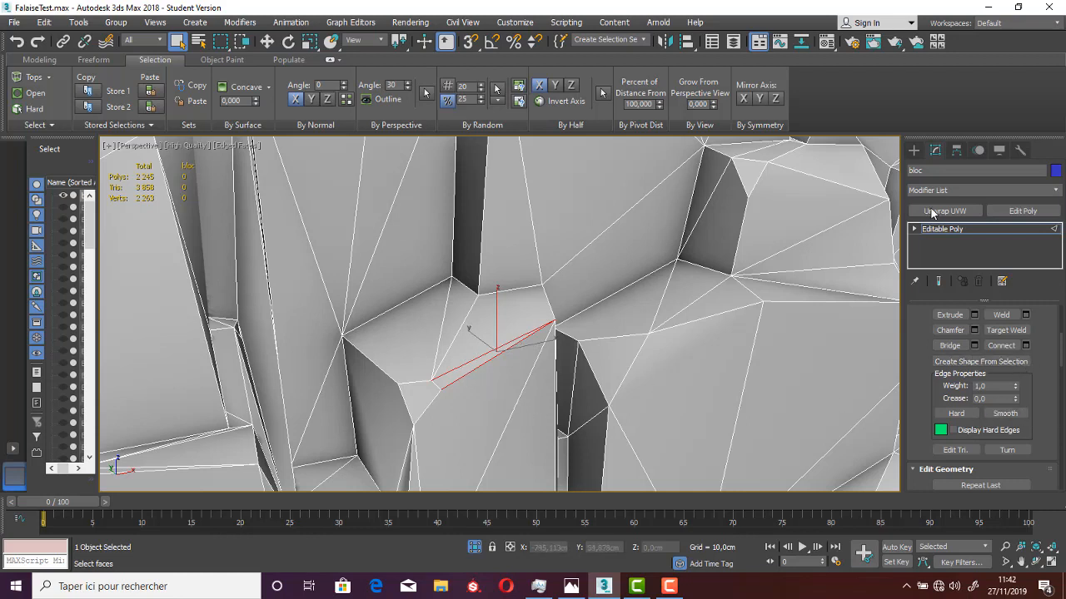
{"action": "left_click", "coordinate": [1001, 419]}
{"action": "left_click", "coordinate": [940, 416]}
{"action": "left_click", "coordinate": [1008, 412]}
{"action": "left_click", "coordinate": [1007, 414]}
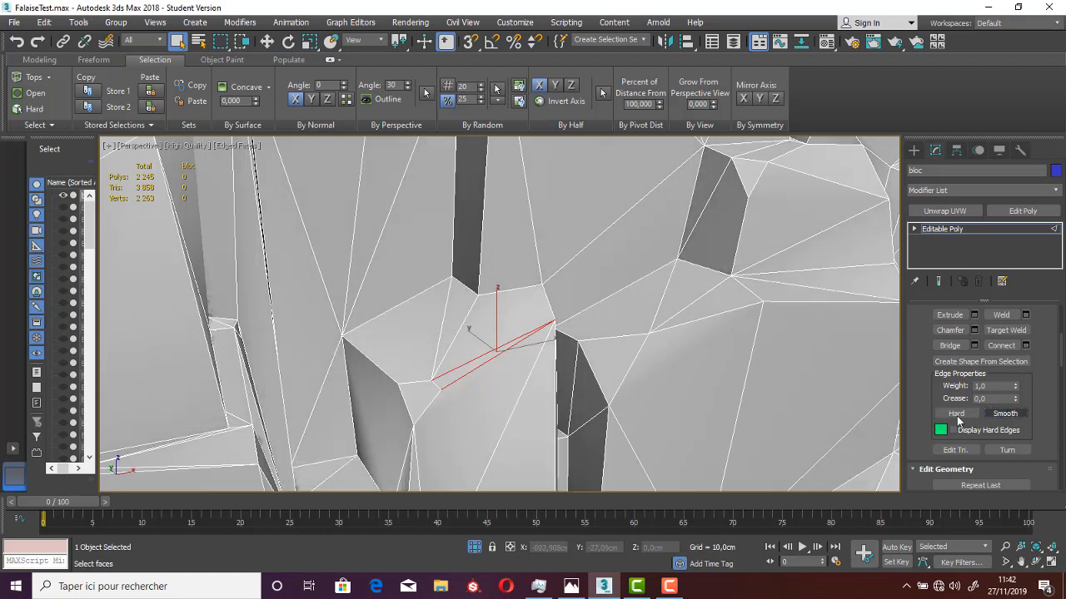
{"action": "left_click", "coordinate": [502, 398]}
{"action": "key", "text": "F4"}
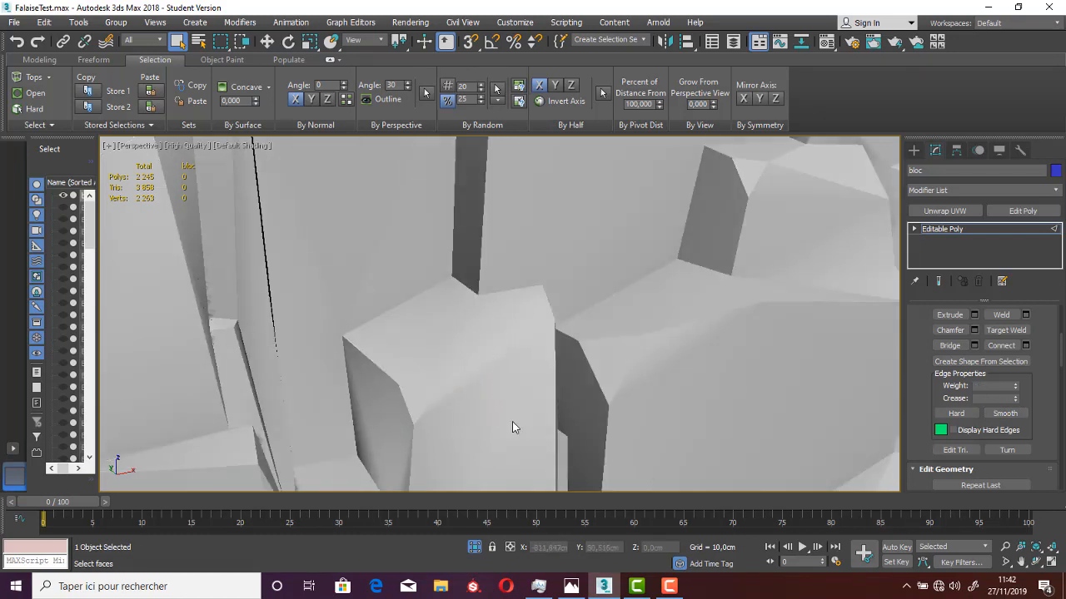
Make the central block's upper side edge and its vertical front corner edge smooth
{"action": "left_click", "coordinate": [374, 365]}
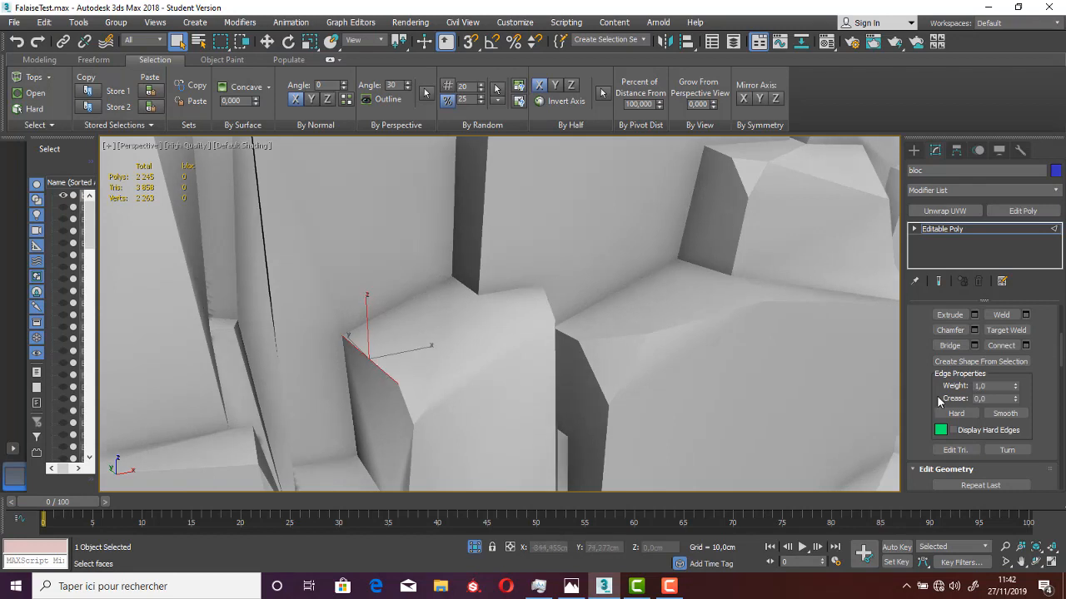
{"action": "left_click", "coordinate": [1002, 415]}
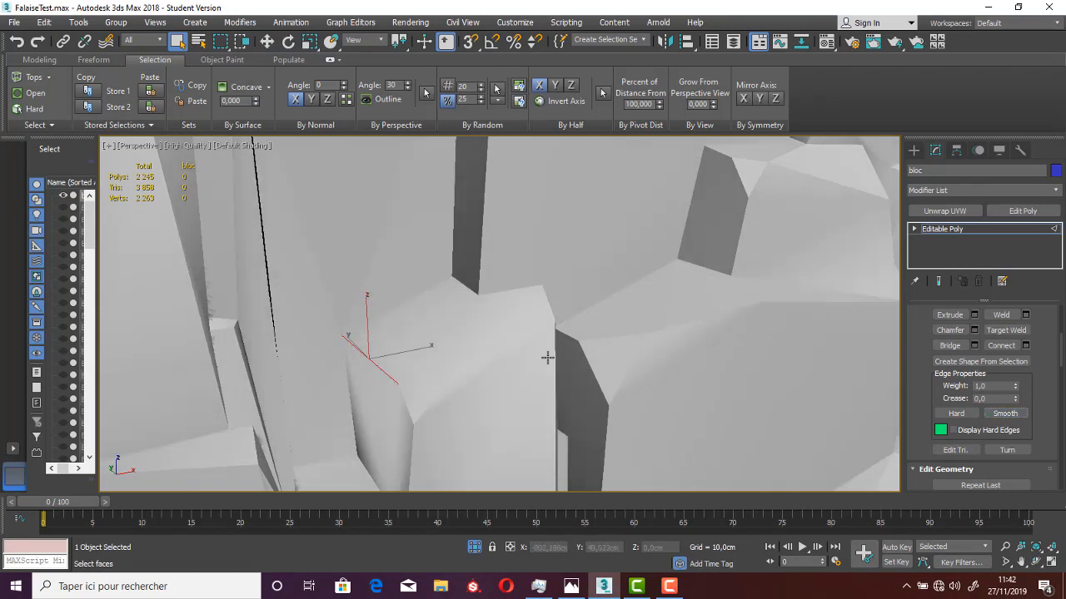
{"action": "left_click", "coordinate": [485, 420]}
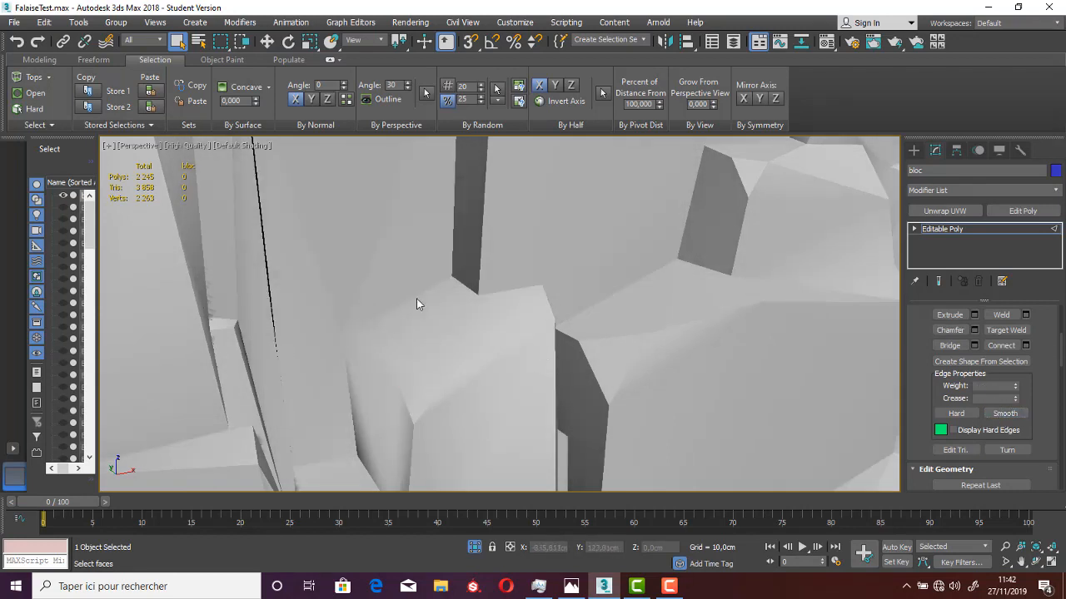
{"action": "left_click", "coordinate": [408, 447]}
{"action": "left_click", "coordinate": [1005, 414]}
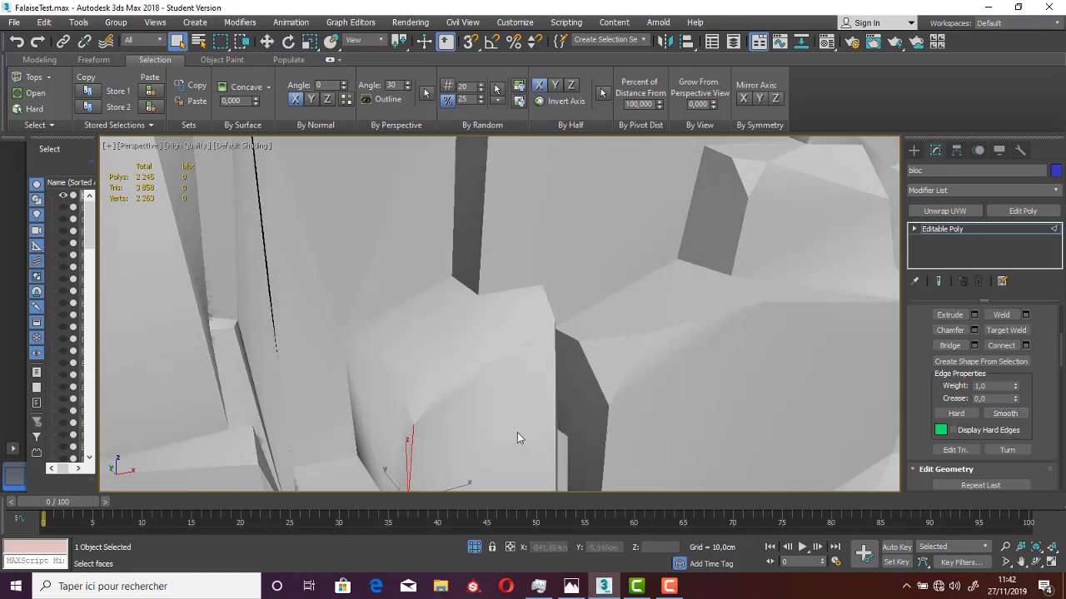
Make the central block's upper back edge and its vertical side edge against the wall hard
{"action": "left_click", "coordinate": [418, 297]}
{"action": "left_click", "coordinate": [956, 413]}
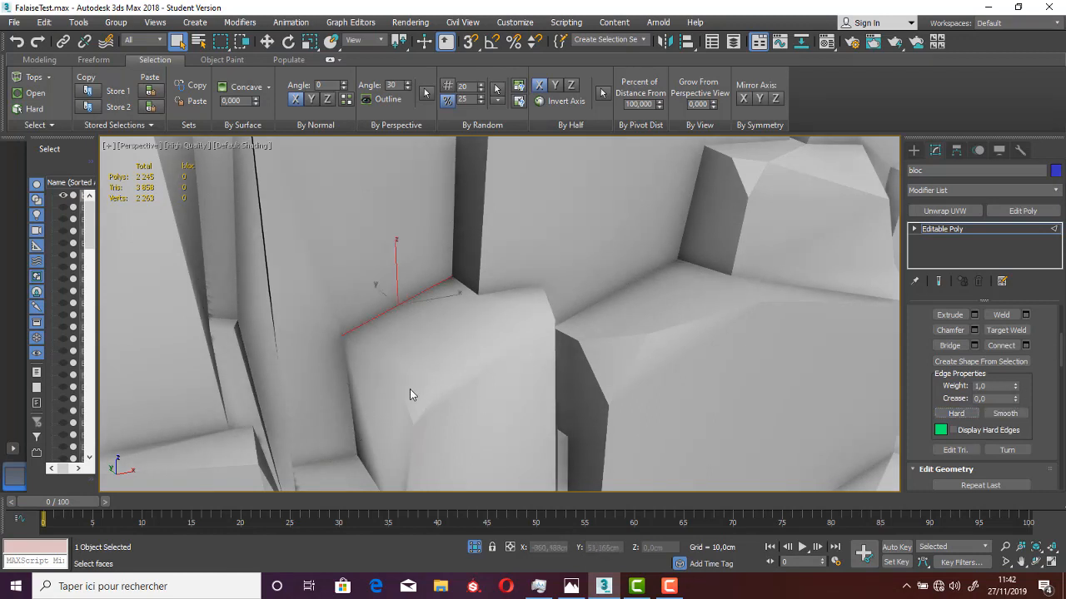
{"action": "left_click", "coordinate": [350, 393]}
{"action": "left_click", "coordinate": [955, 413]}
Select the edges around the small bevel face at the central block's front corner and make them hard, then hide the edged faces
{"action": "key", "text": "F4"}
{"action": "left_click", "coordinate": [439, 390]}
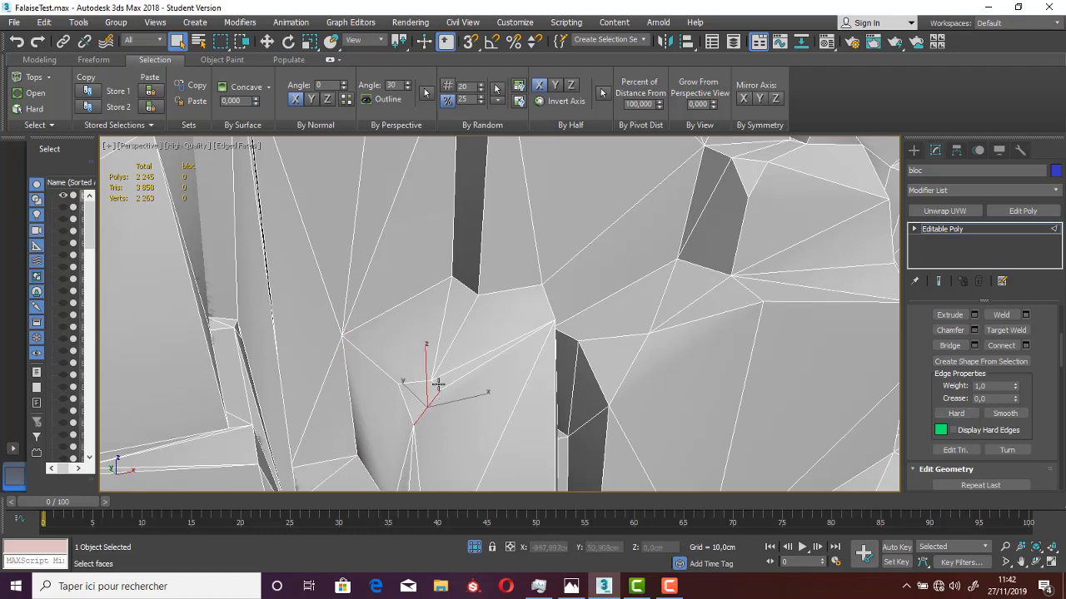
{"action": "left_click", "coordinate": [423, 389]}
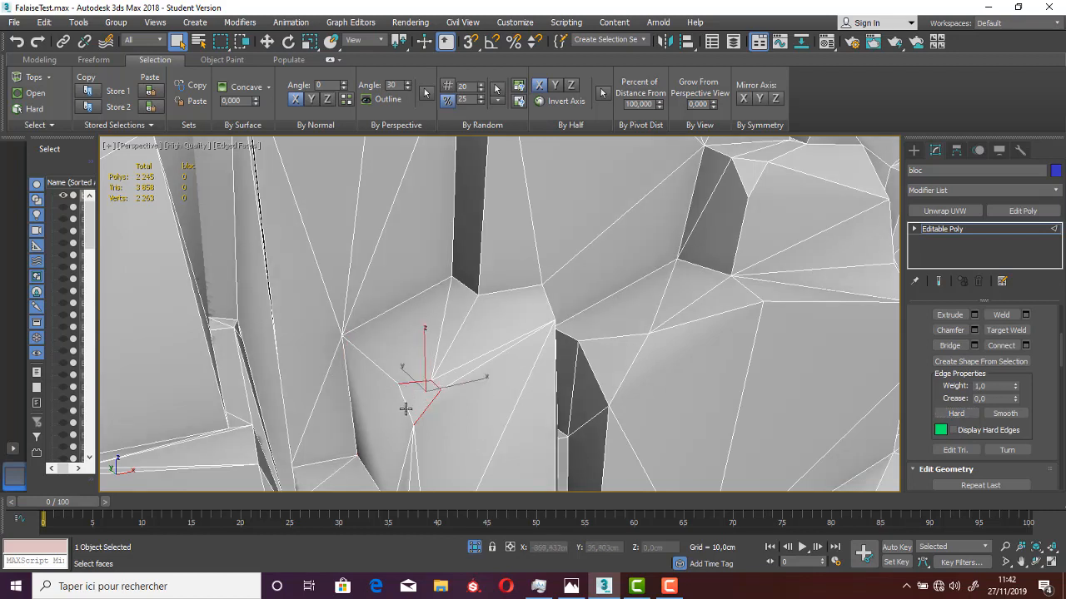
{"action": "left_click", "coordinate": [405, 407], "text": "ctrl"}
{"action": "left_click", "coordinate": [956, 413]}
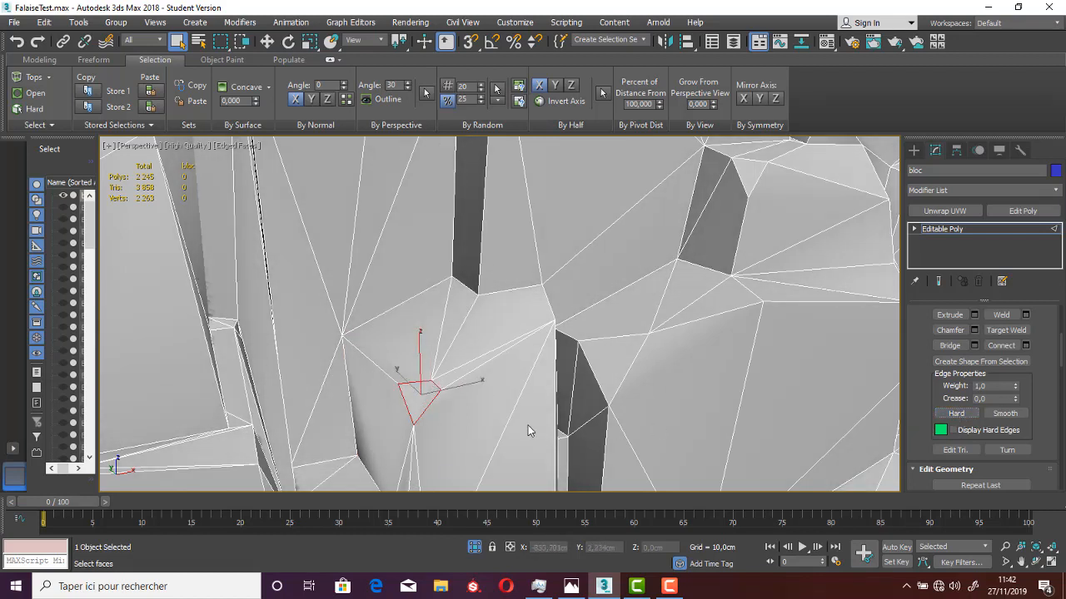
{"action": "key", "text": "F4"}
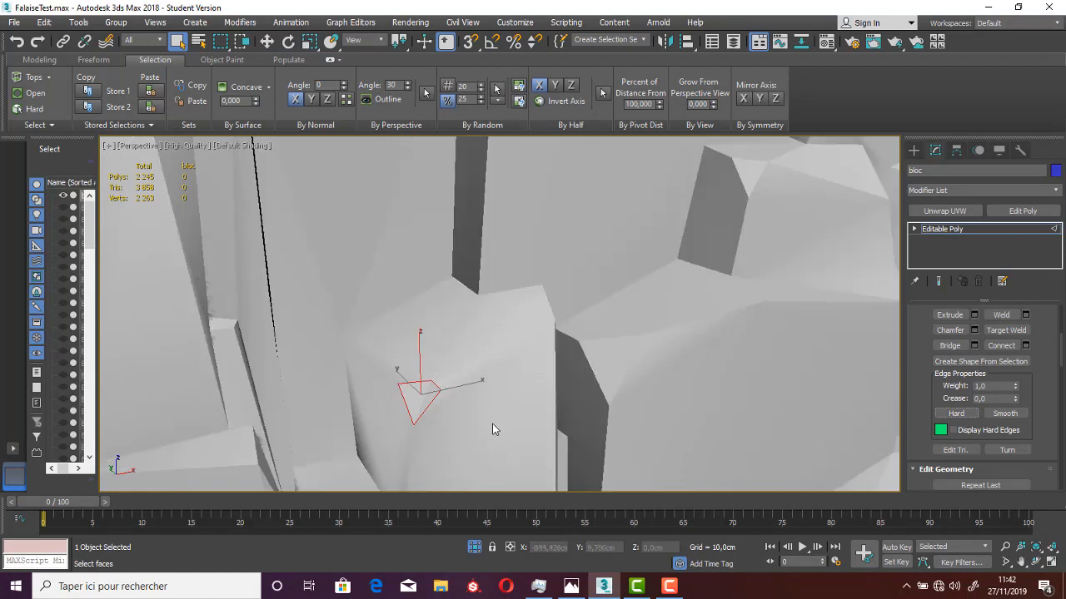
{"action": "left_click", "coordinate": [529, 430]}
{"action": "scroll", "coordinate": [539, 423], "scroll_direction": "down", "scroll_amount": 10}
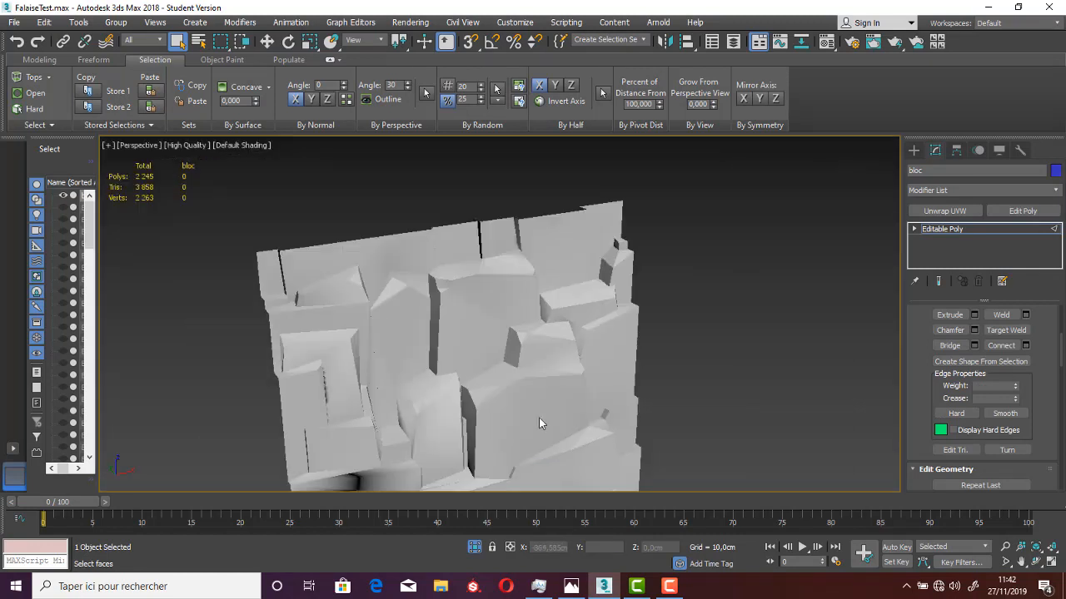
Make the vertical front edge of the narrow block beside the central block smooth
{"action": "middle_click_drag", "start_coordinate": [539, 423], "coordinate": [513, 306]}
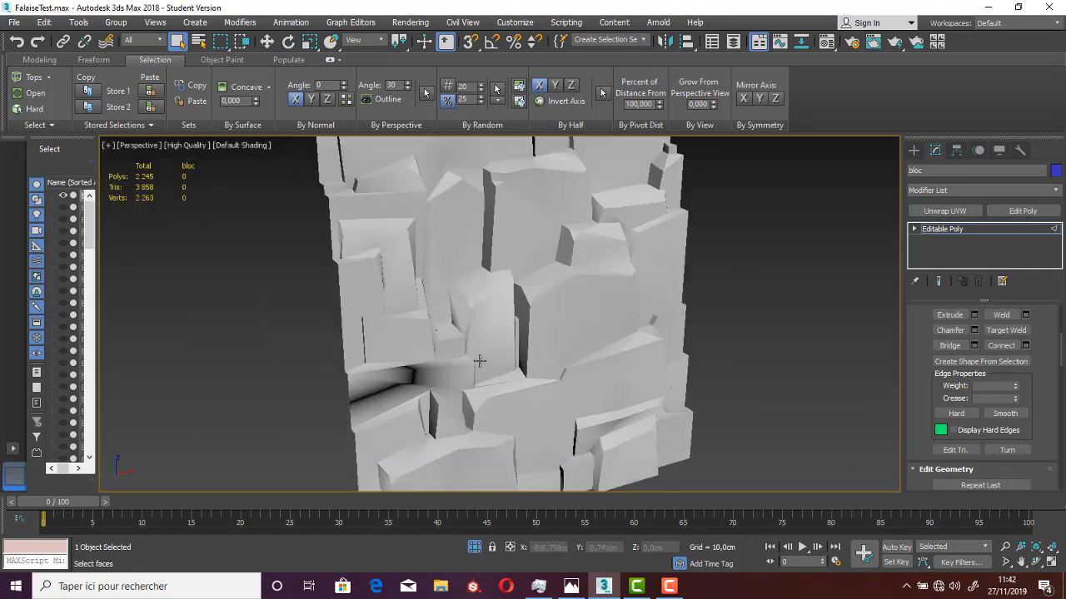
{"action": "left_click", "coordinate": [470, 336]}
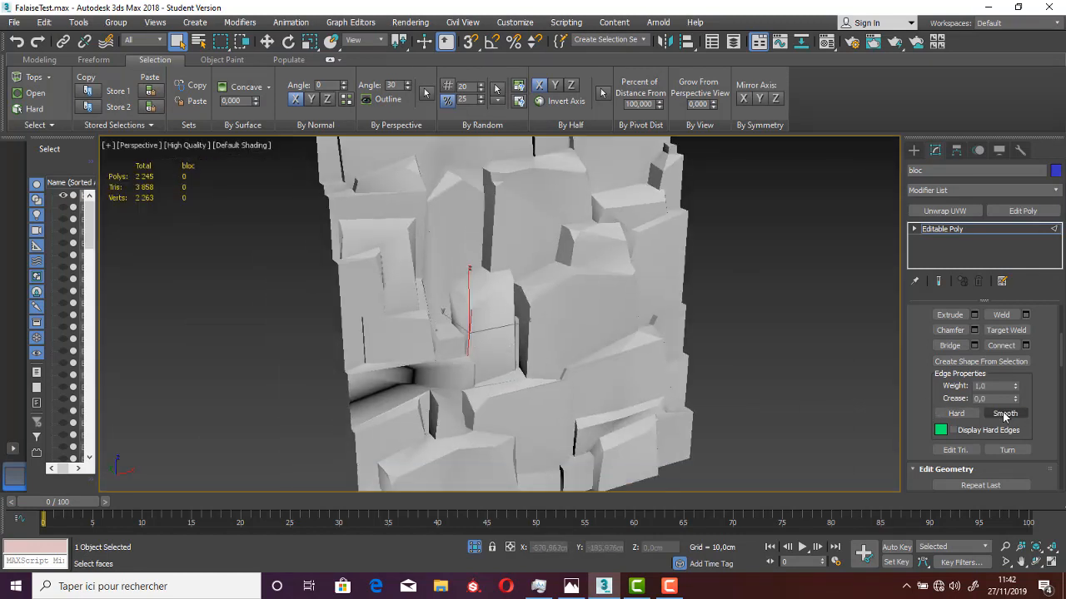
{"action": "left_click", "coordinate": [498, 349]}
{"action": "scroll", "coordinate": [477, 348], "scroll_direction": "up", "scroll_amount": 6}
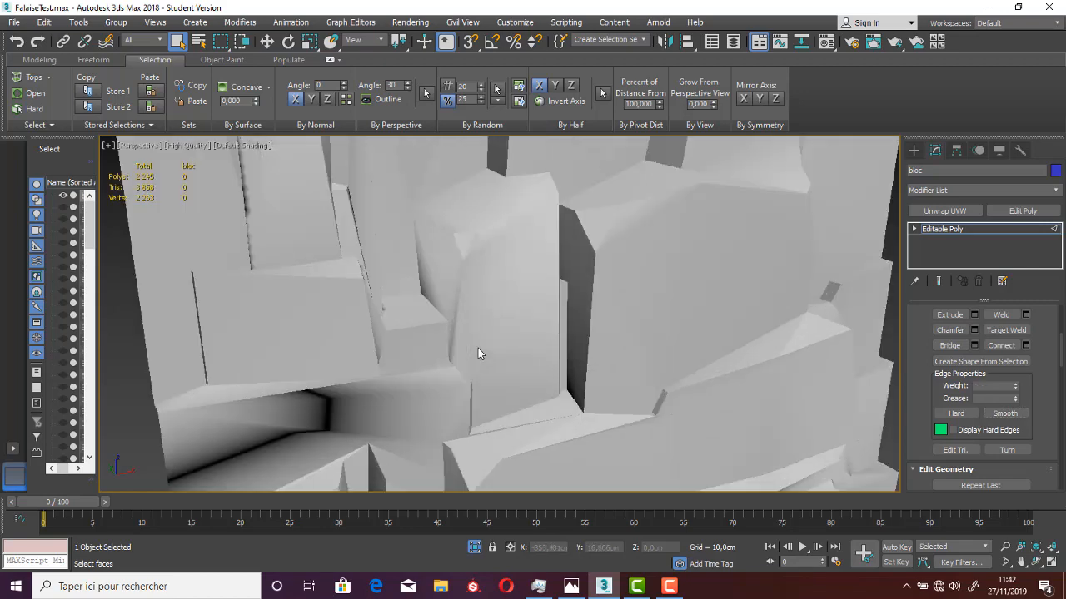
Select the narrow block's long vertical edge facing the central block and the short edge above it, and make both smooth
{"action": "mouse_move", "coordinate": [480, 364]}
{"action": "middle_mouse_down", "text": "alt"}
{"action": "mouse_move", "coordinate": [468, 375]}
{"action": "mouse_move", "coordinate": [444, 357]}
{"action": "mouse_move", "coordinate": [451, 393]}
{"action": "mouse_move", "coordinate": [490, 390]}
{"action": "mouse_move", "coordinate": [471, 360]}
{"action": "mouse_move", "coordinate": [442, 388]}
{"action": "mouse_move", "coordinate": [466, 366]}
{"action": "middle_mouse_up", "text": "alt"}
{"action": "left_click", "coordinate": [541, 248]}
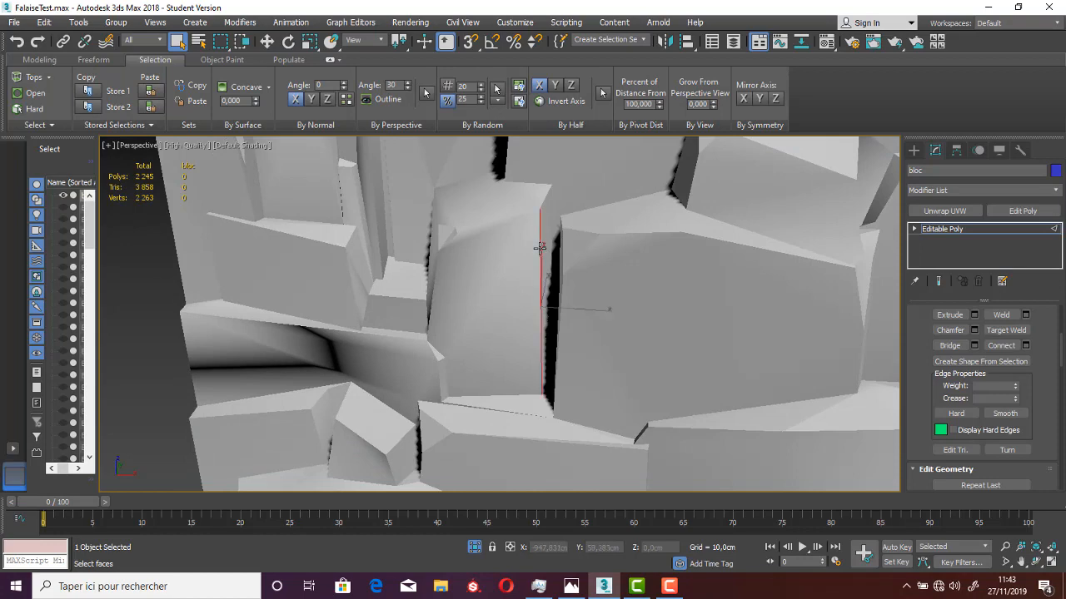
{"action": "left_click", "coordinate": [545, 196]}
{"action": "left_click", "coordinate": [1005, 413]}
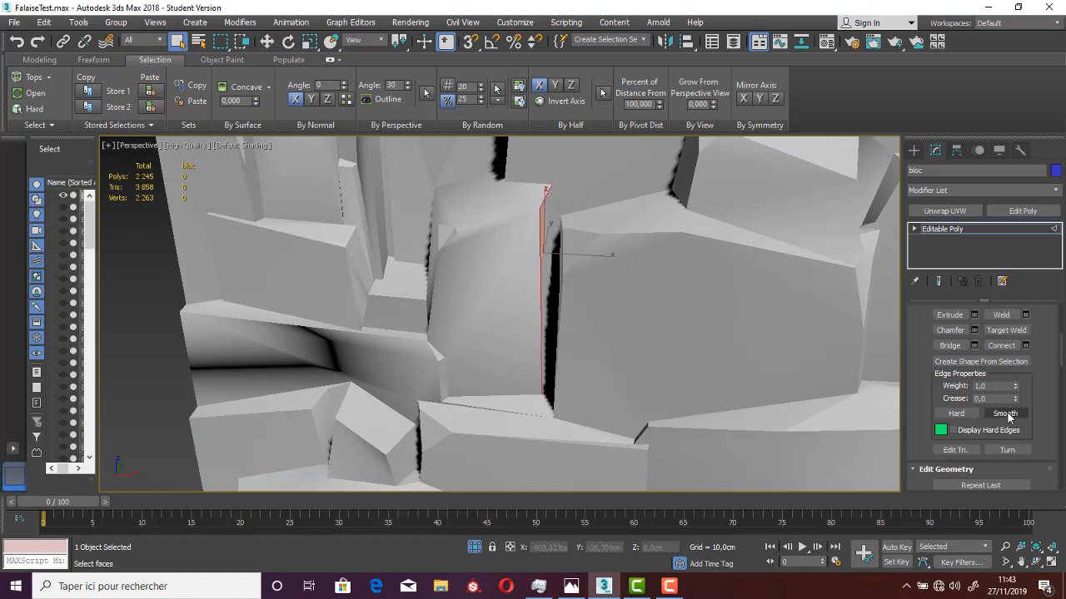
{"action": "left_click", "coordinate": [586, 321]}
Select the central block's vertical front corner edge beside the dark gap to the narrow block
{"action": "middle_click_drag", "start_coordinate": [520, 317], "coordinate": [622, 319], "text": "alt"}
{"action": "scroll", "coordinate": [622, 319], "scroll_direction": "down", "scroll_amount": 4}
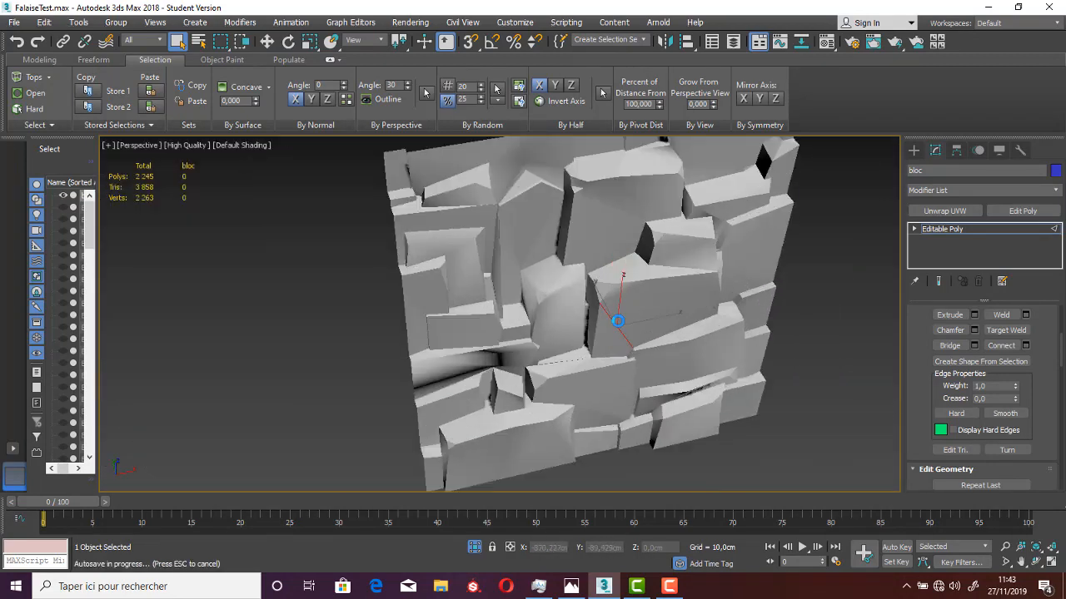
{"action": "scroll", "coordinate": [617, 320], "scroll_direction": "up", "scroll_amount": 3}
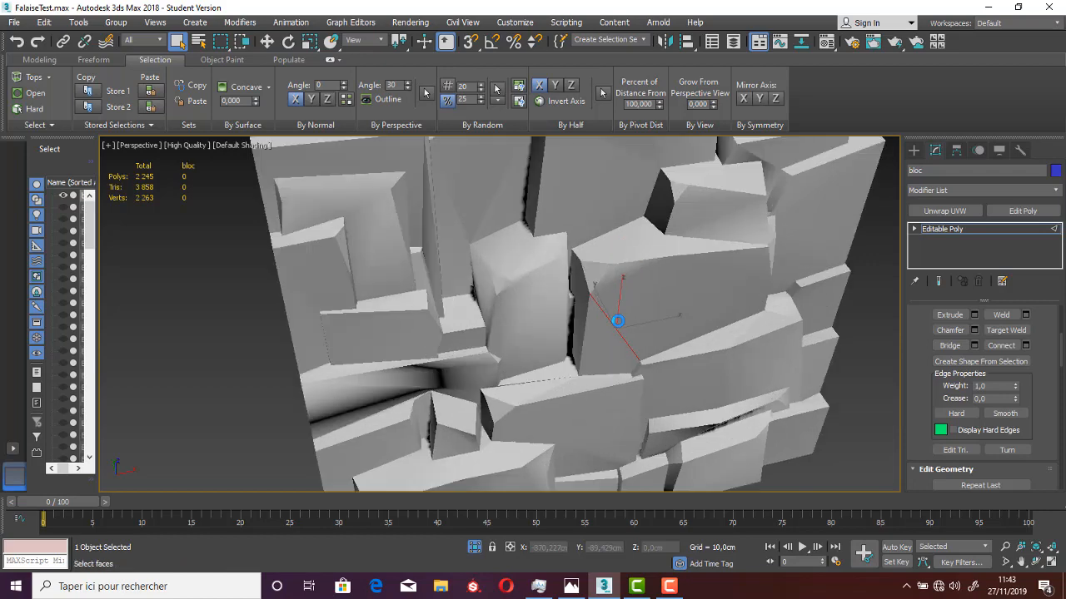
{"action": "scroll", "coordinate": [617, 321], "scroll_direction": "down", "scroll_amount": 3}
{"action": "middle_click_drag", "start_coordinate": [617, 338], "coordinate": [654, 270], "text": "alt"}
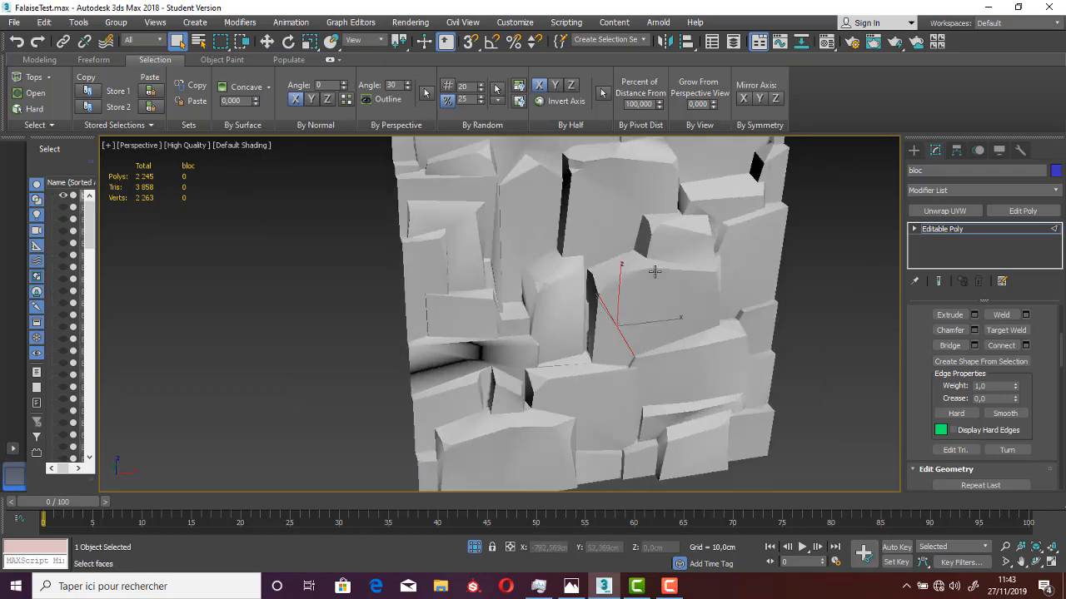
{"action": "left_click", "coordinate": [596, 327]}
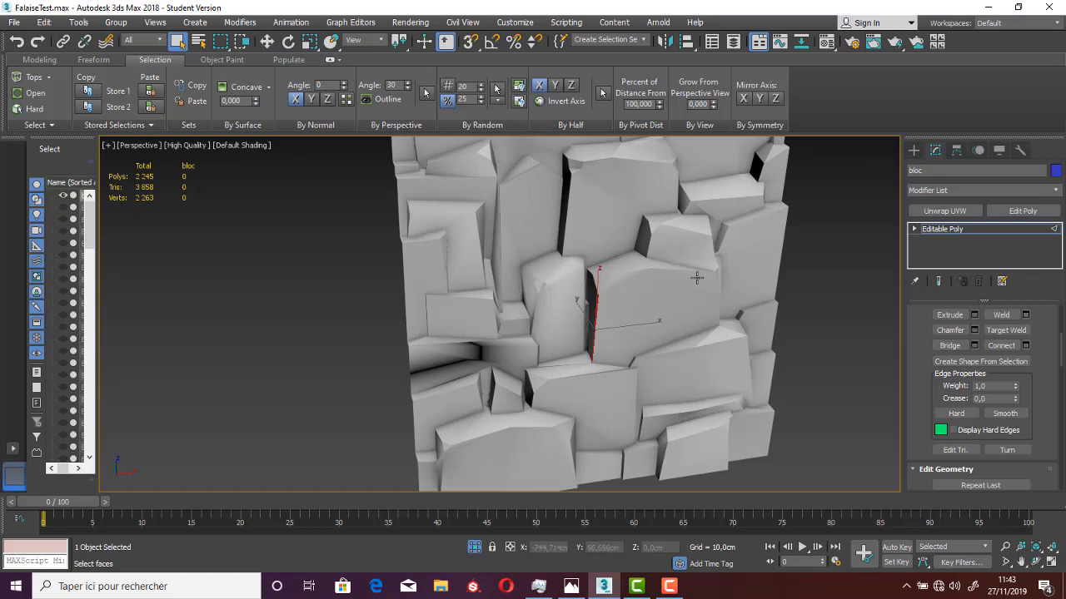
End the isolation of the untextured panel and bring the textured cliff panel into view
{"action": "scroll", "coordinate": [618, 333], "scroll_direction": "down", "scroll_amount": 3}
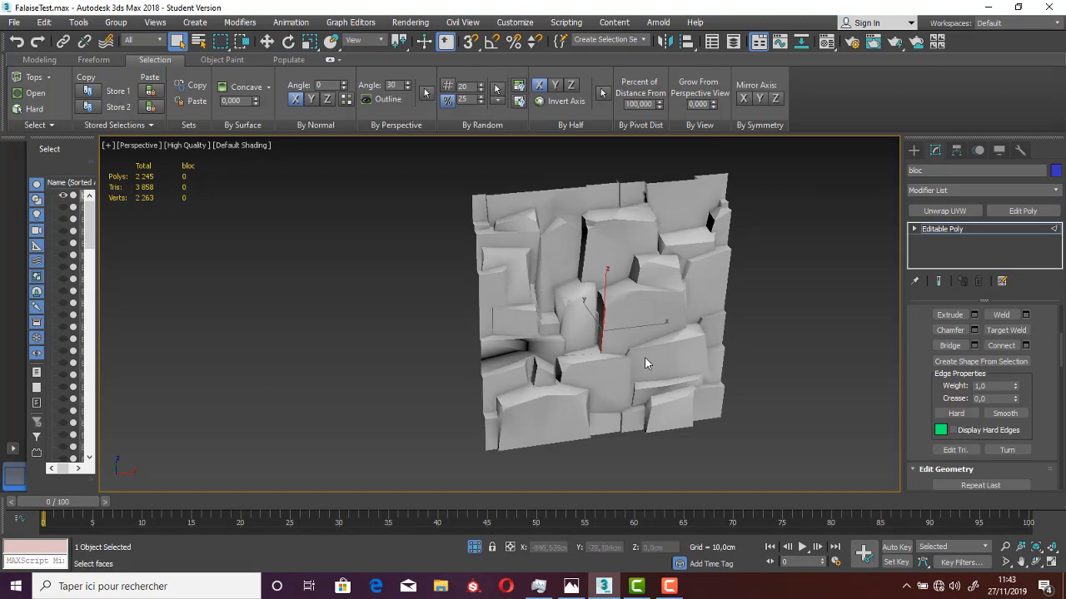
{"action": "left_click", "coordinate": [473, 548]}
{"action": "middle_click_drag", "start_coordinate": [627, 324], "coordinate": [895, 310]}
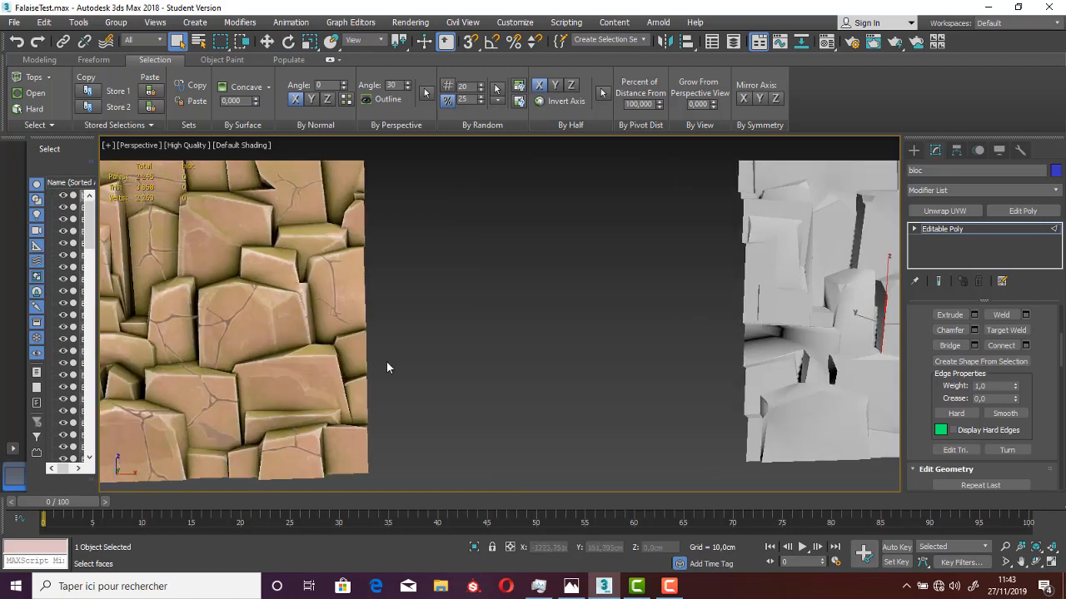
{"action": "mouse_move", "coordinate": [366, 364]}
{"action": "middle_mouse_down"}
{"action": "mouse_move", "coordinate": [559, 363]}
{"action": "mouse_move", "coordinate": [645, 339]}
{"action": "mouse_move", "coordinate": [631, 318]}
{"action": "middle_mouse_up"}
Examine the textured cliff panel as a whole and up close, and return the edited mesh to object level
{"action": "mouse_move", "coordinate": [572, 351]}
{"action": "middle_mouse_down", "text": "alt"}
{"action": "mouse_move", "coordinate": [594, 341]}
{"action": "mouse_move", "coordinate": [584, 344]}
{"action": "middle_mouse_up", "text": "alt"}
{"action": "scroll", "coordinate": [585, 343], "scroll_direction": "down", "scroll_amount": 2}
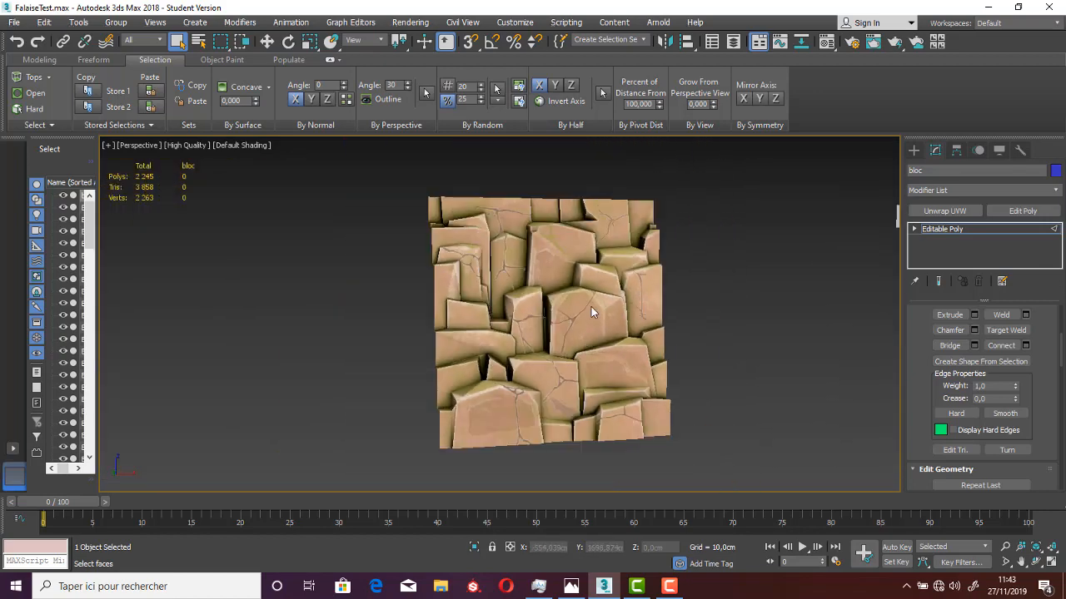
{"action": "middle_click_drag", "start_coordinate": [696, 287], "coordinate": [690, 294]}
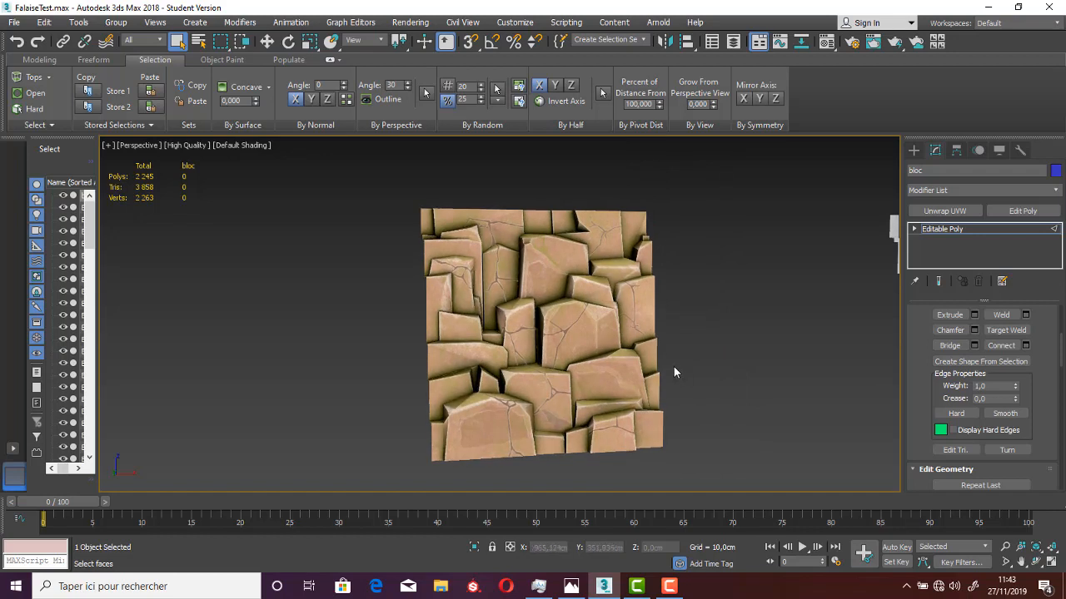
{"action": "scroll", "coordinate": [677, 368], "scroll_direction": "up", "scroll_amount": 5}
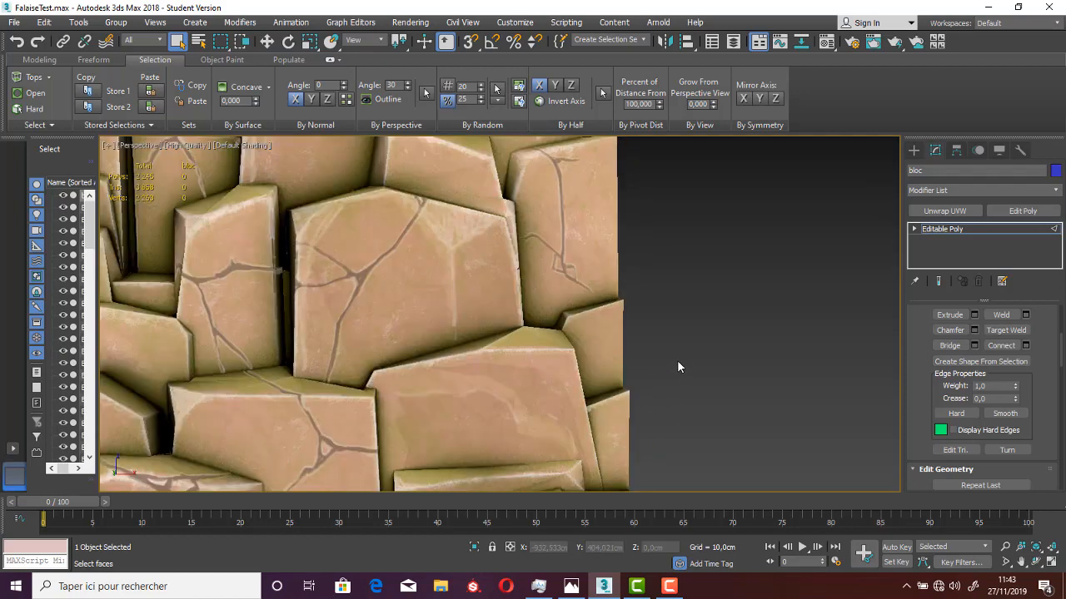
{"action": "scroll", "coordinate": [676, 367], "scroll_direction": "down", "scroll_amount": 5}
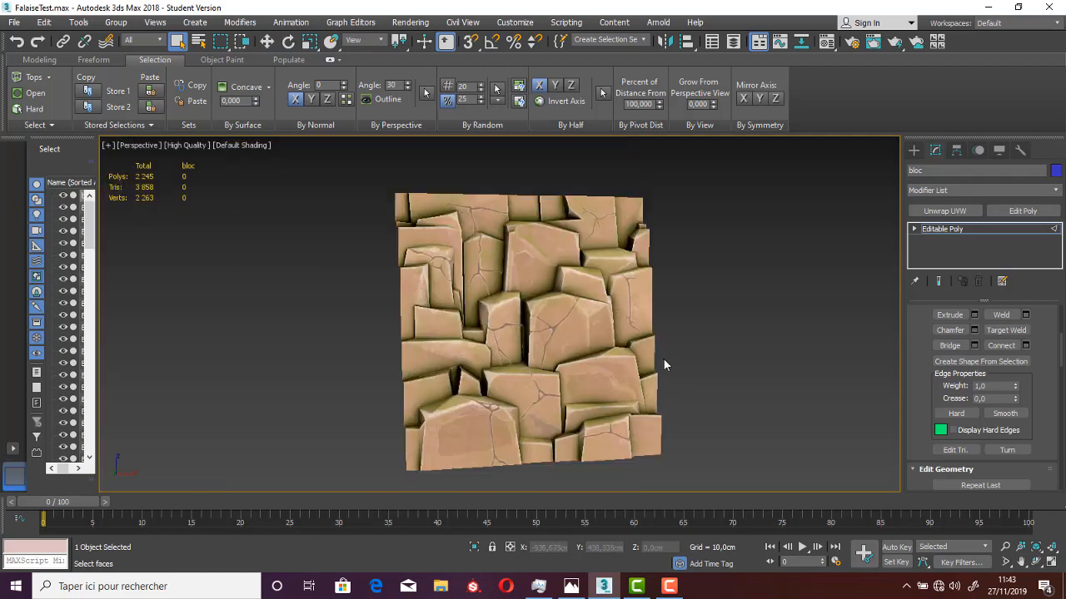
{"action": "right_click", "coordinate": [677, 364]}
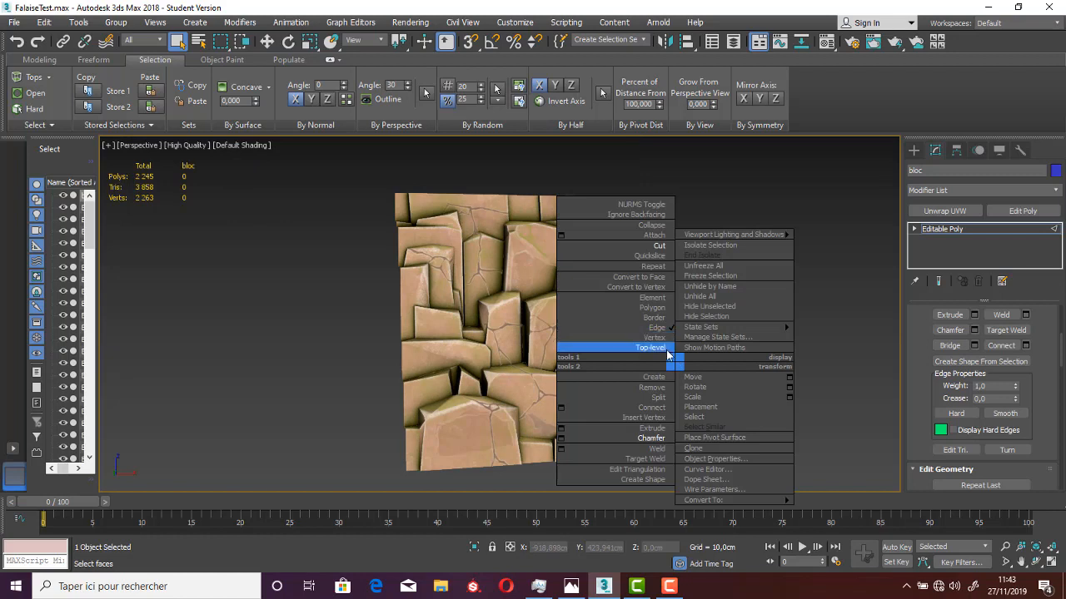
{"action": "left_click", "coordinate": [632, 352]}
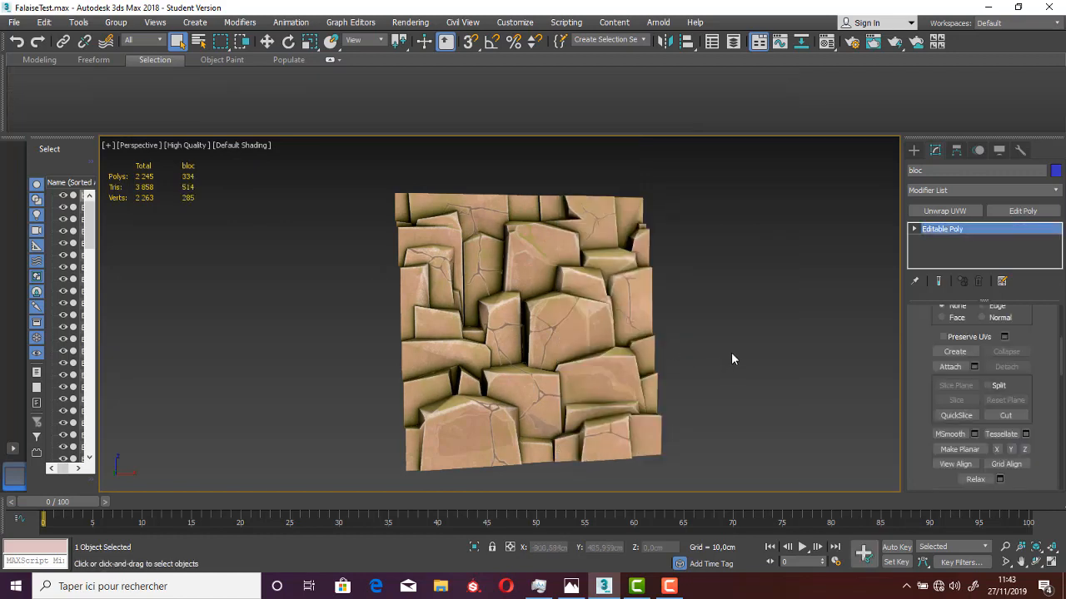